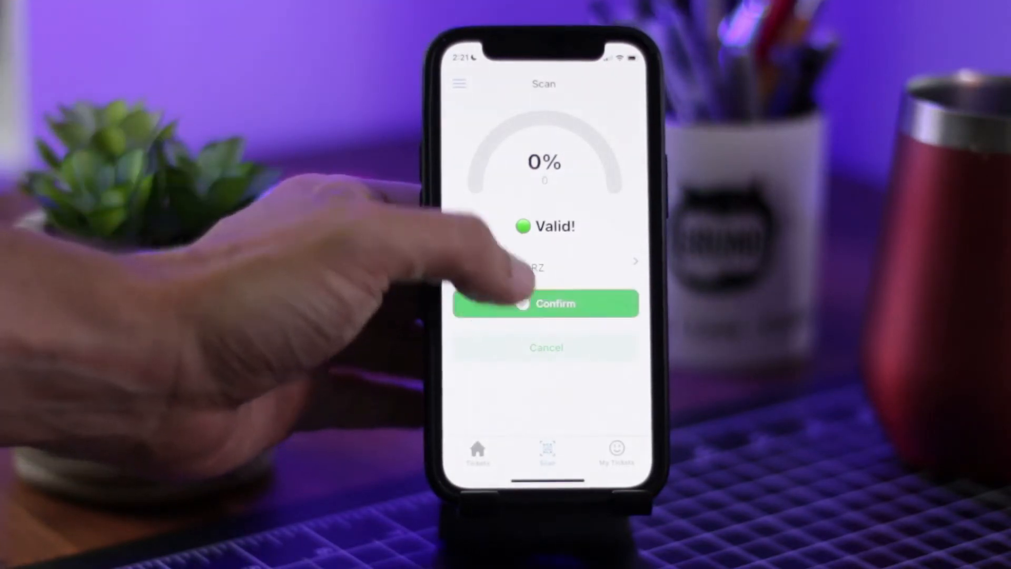
Confirm the VIP ticket scan, then scan and confirm the Regular ticket.
{"action": "left_click", "coordinate": [527, 305]}
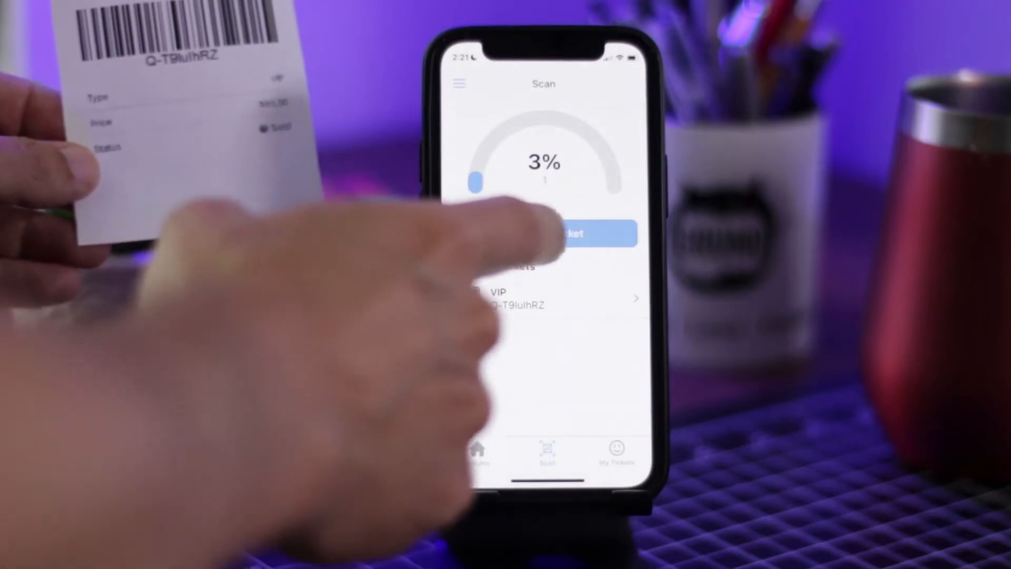
{"action": "left_click", "coordinate": [551, 235]}
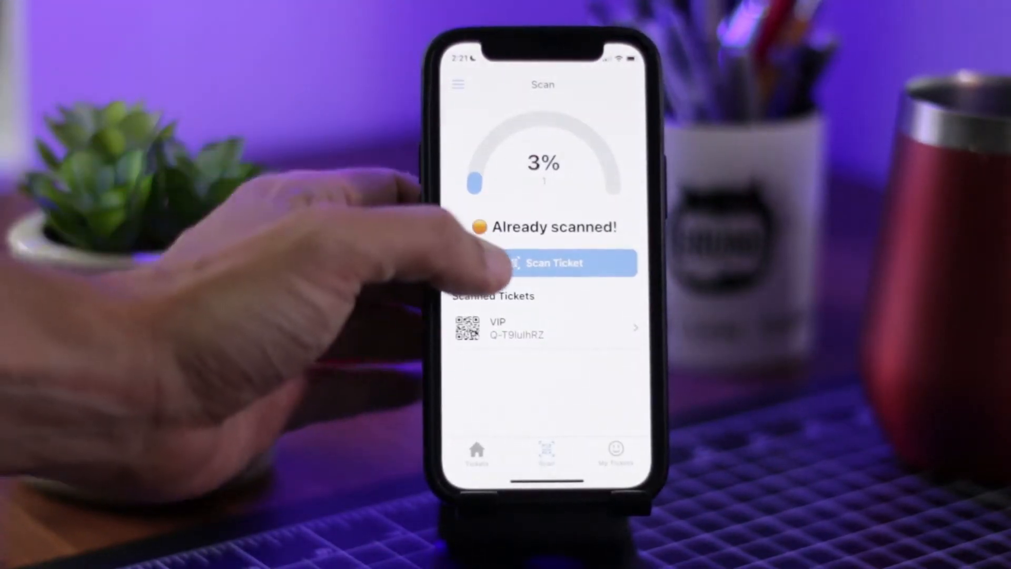
{"action": "left_click", "coordinate": [485, 264]}
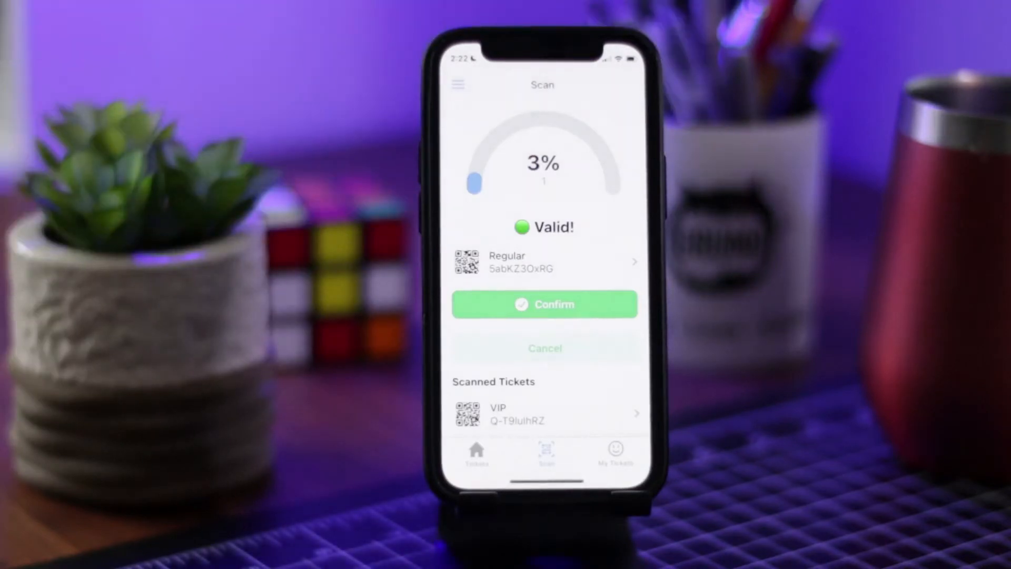
{"action": "left_click", "coordinate": [544, 304]}
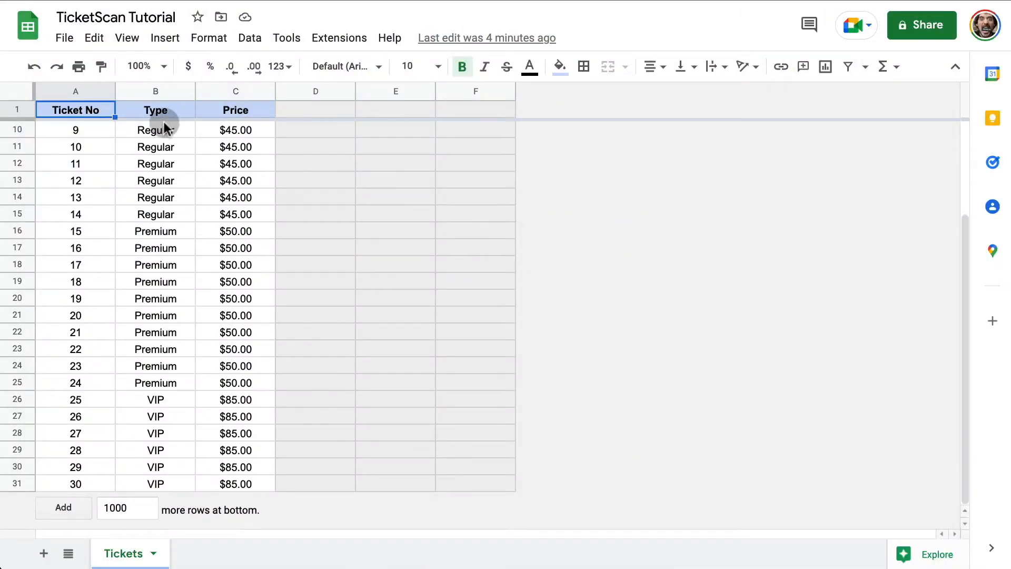
{"action": "scroll", "coordinate": [264, 249], "scroll_direction": "up", "scroll_amount": 3}
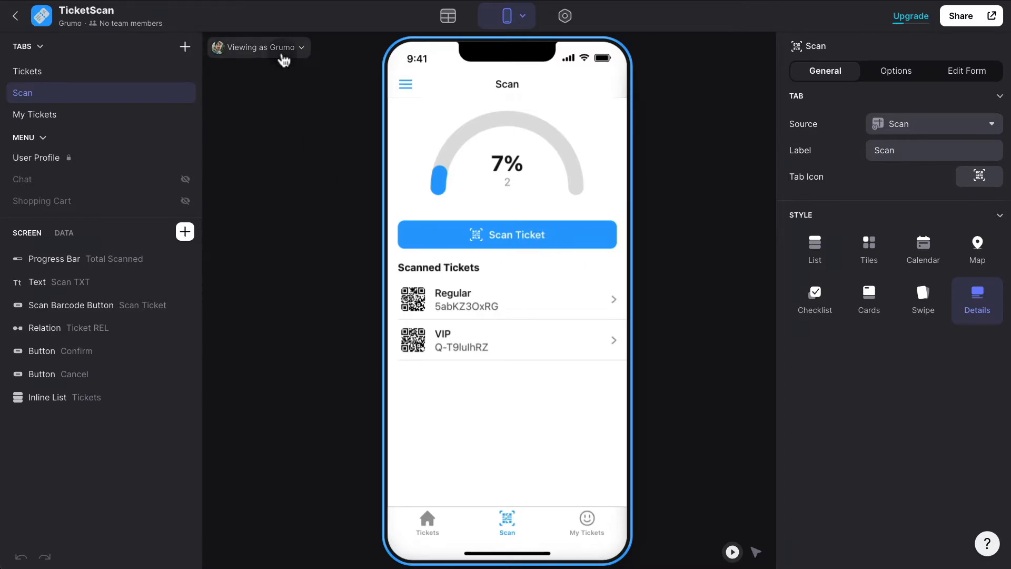
{"action": "left_click", "coordinate": [283, 59]}
{"action": "left_click", "coordinate": [276, 164]}
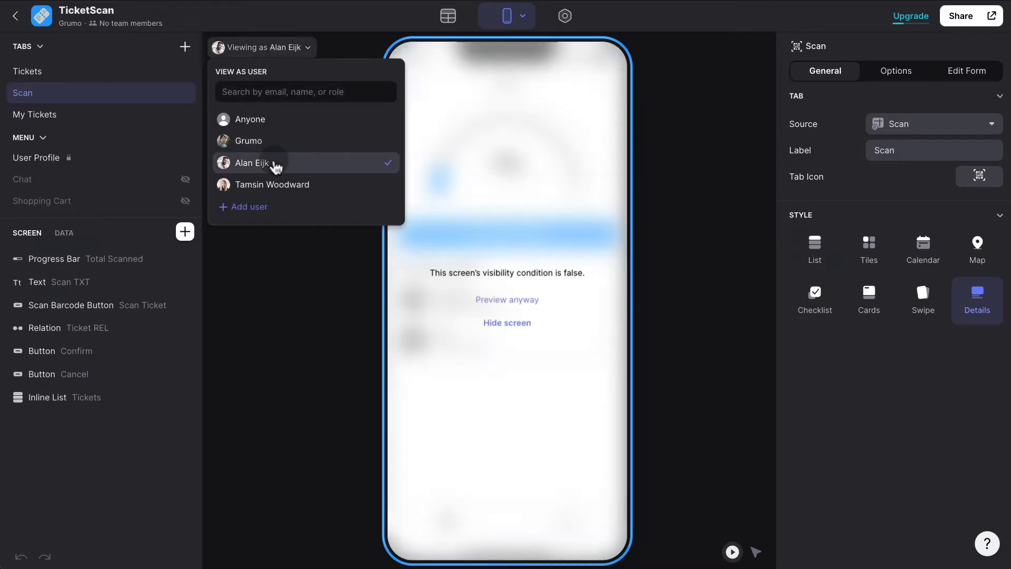
{"action": "left_click", "coordinate": [95, 78]}
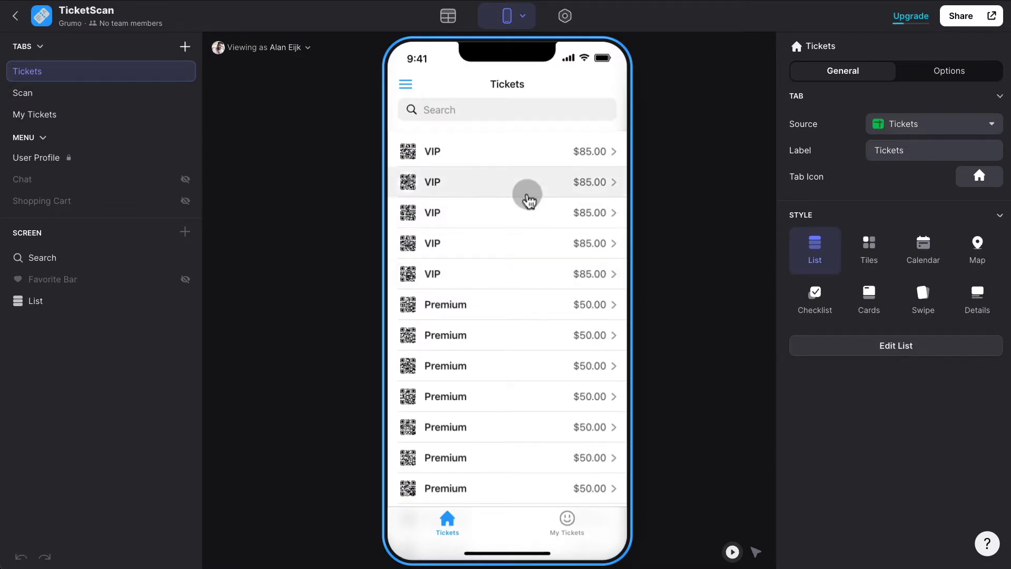
{"action": "scroll", "coordinate": [529, 199], "scroll_direction": "down", "scroll_amount": 3}
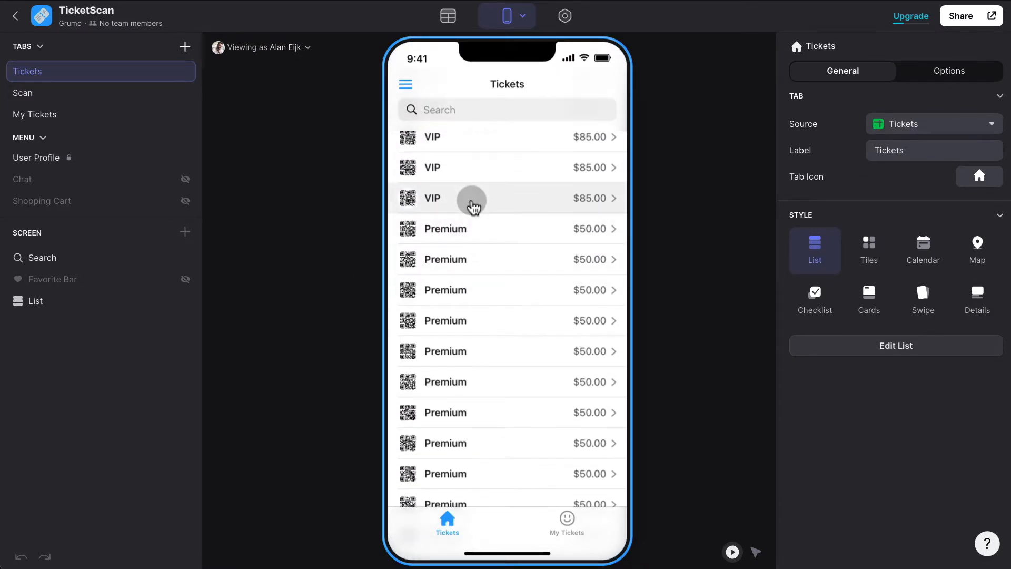
{"action": "left_click", "coordinate": [474, 206]}
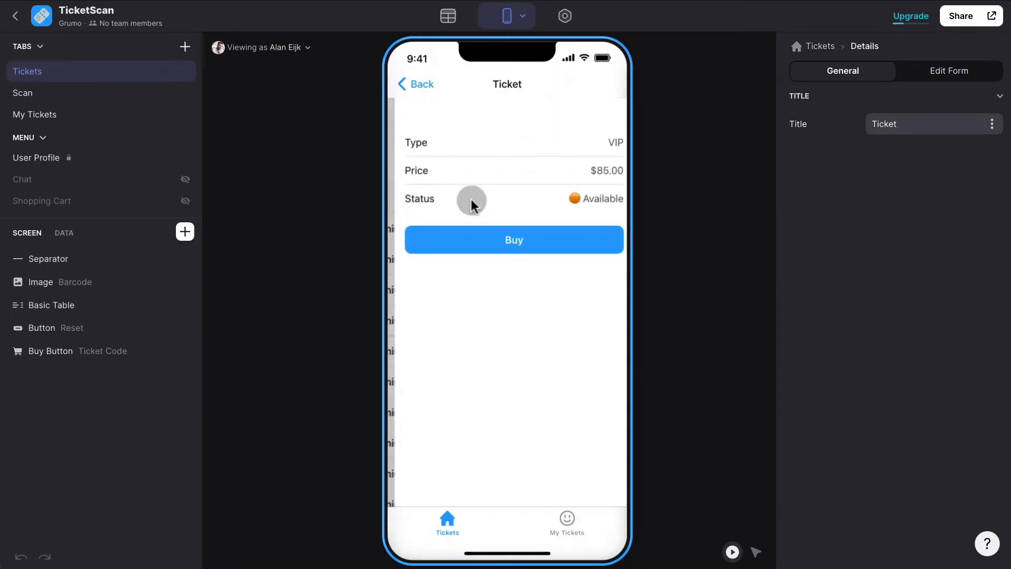
{"action": "left_click", "coordinate": [548, 241]}
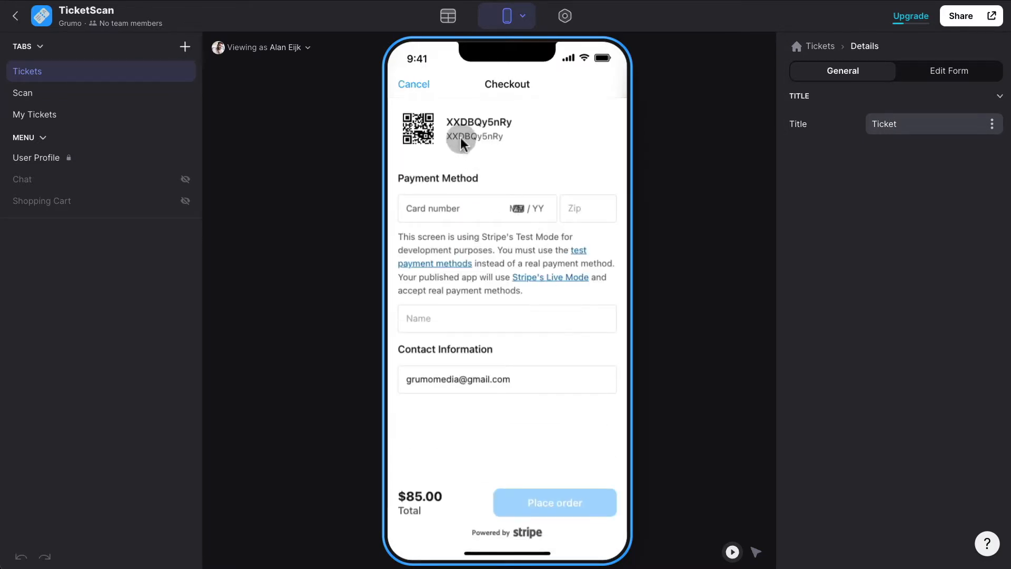
{"action": "left_click", "coordinate": [413, 83]}
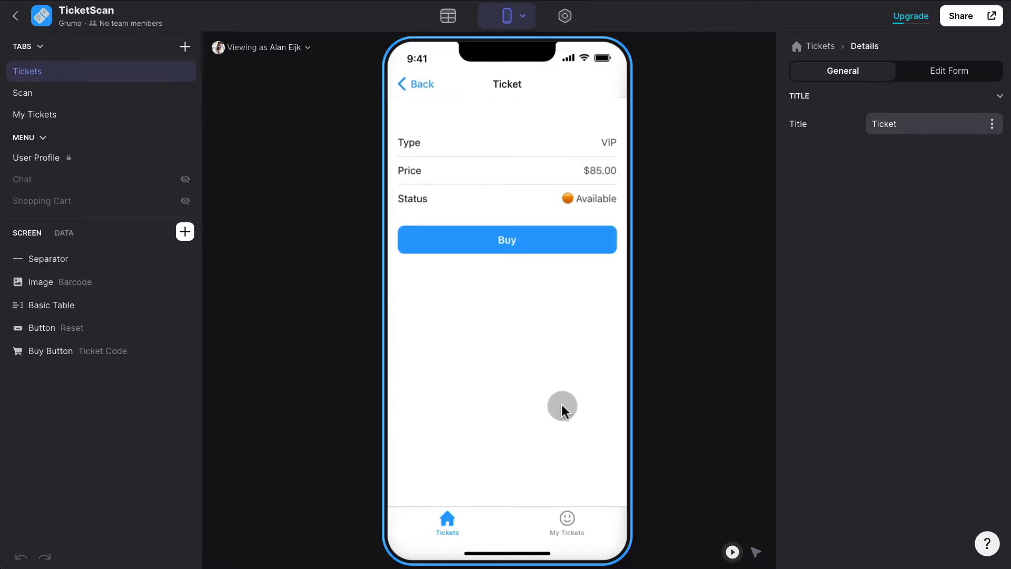
{"action": "left_click", "coordinate": [576, 521]}
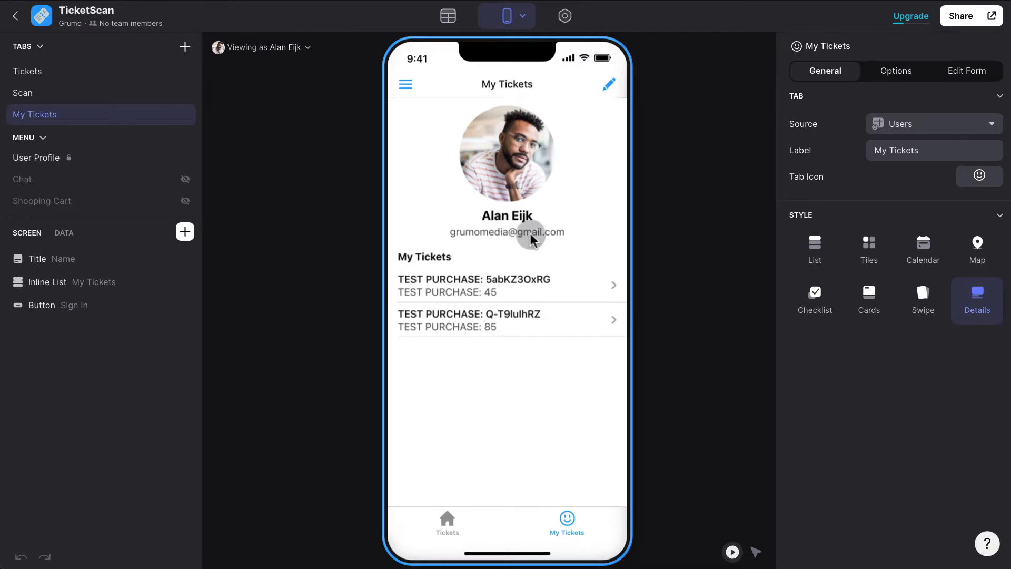
{"action": "left_click", "coordinate": [531, 286]}
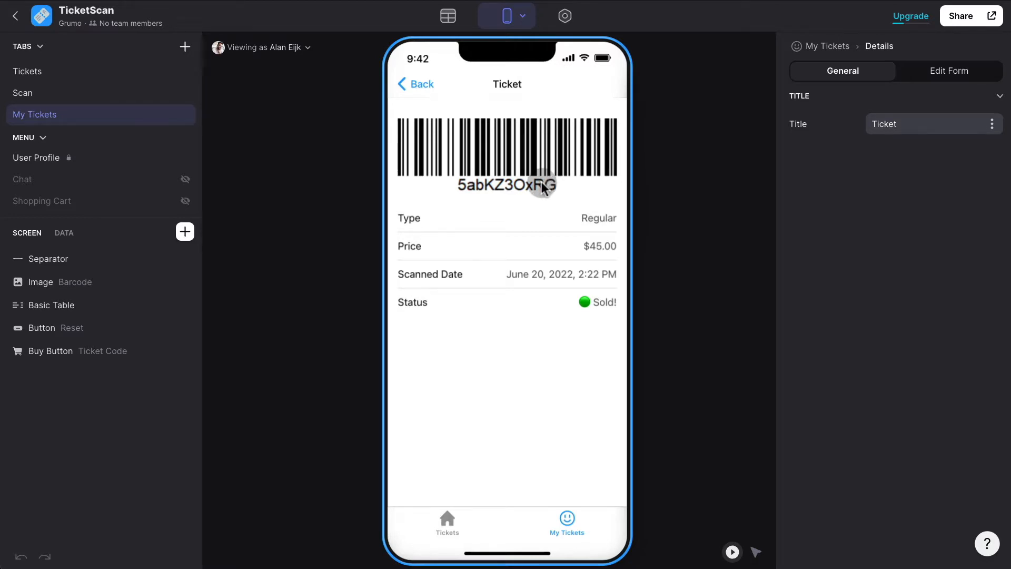
{"action": "left_click", "coordinate": [421, 87]}
{"action": "left_click", "coordinate": [270, 48]}
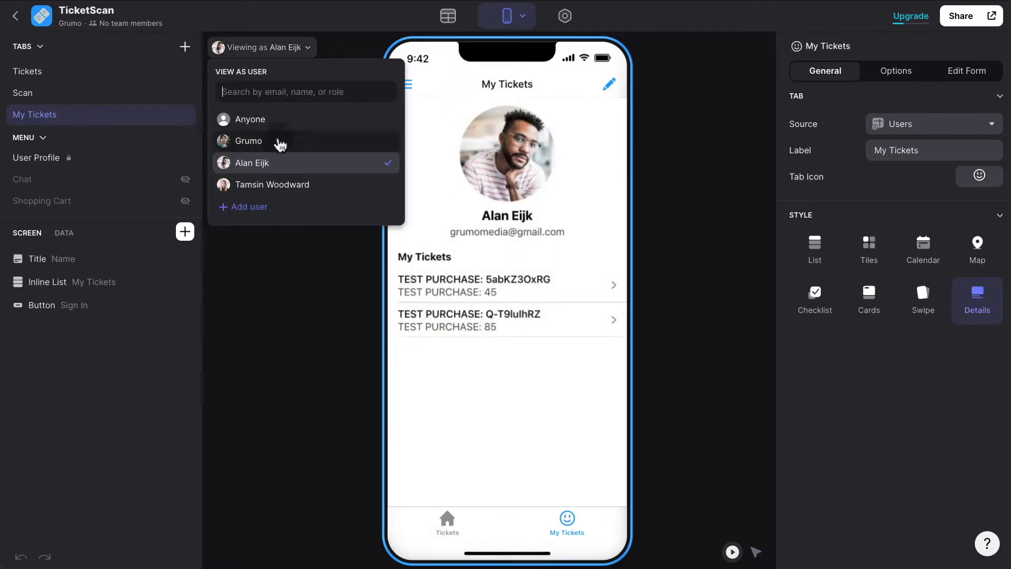
{"action": "left_click", "coordinate": [279, 142]}
{"action": "left_click", "coordinate": [503, 518]}
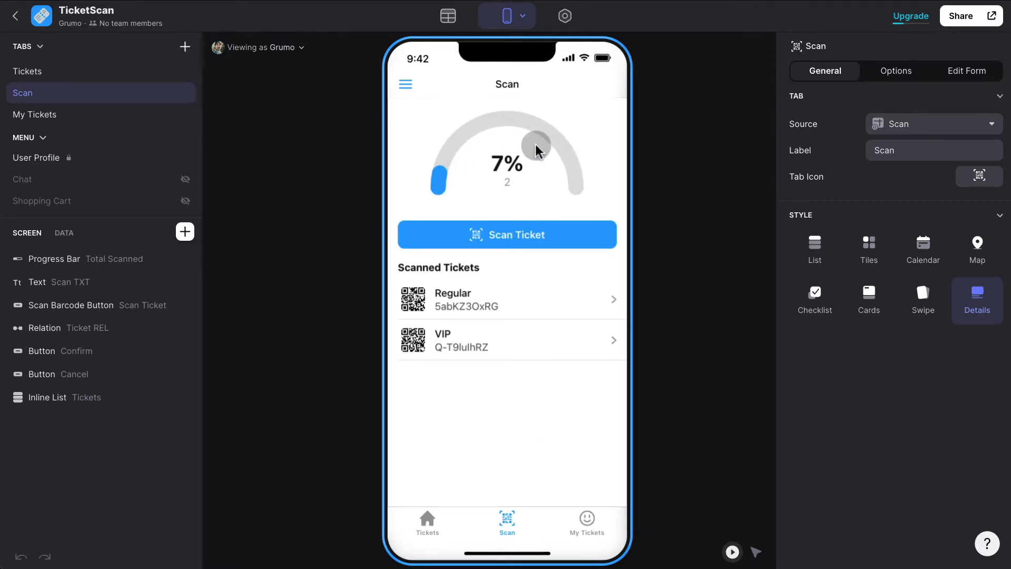
{"action": "left_click", "coordinate": [529, 241]}
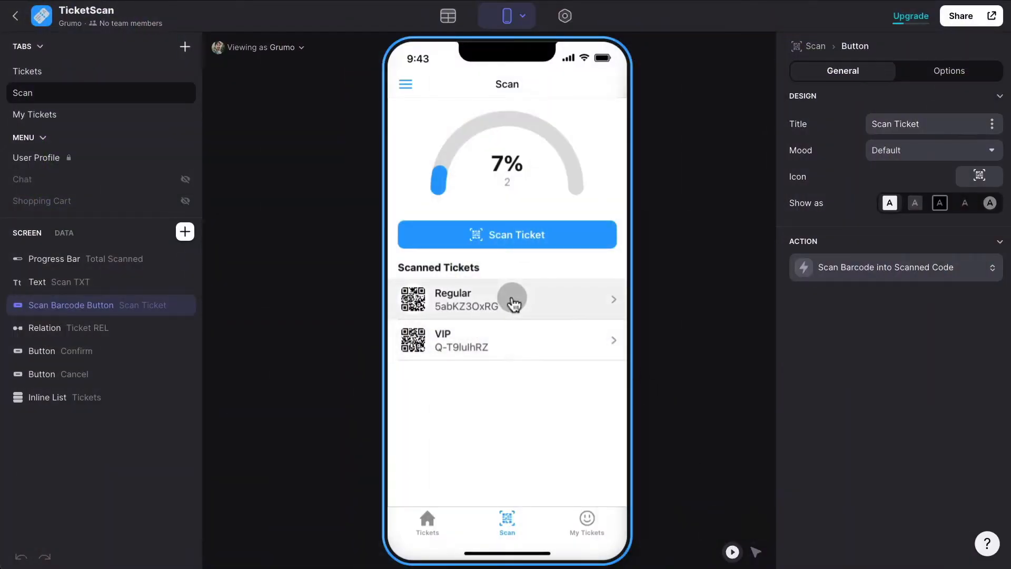
Open the Regular ticket's details in the Scan tab and reset its scan status.
{"action": "left_click", "coordinate": [513, 302]}
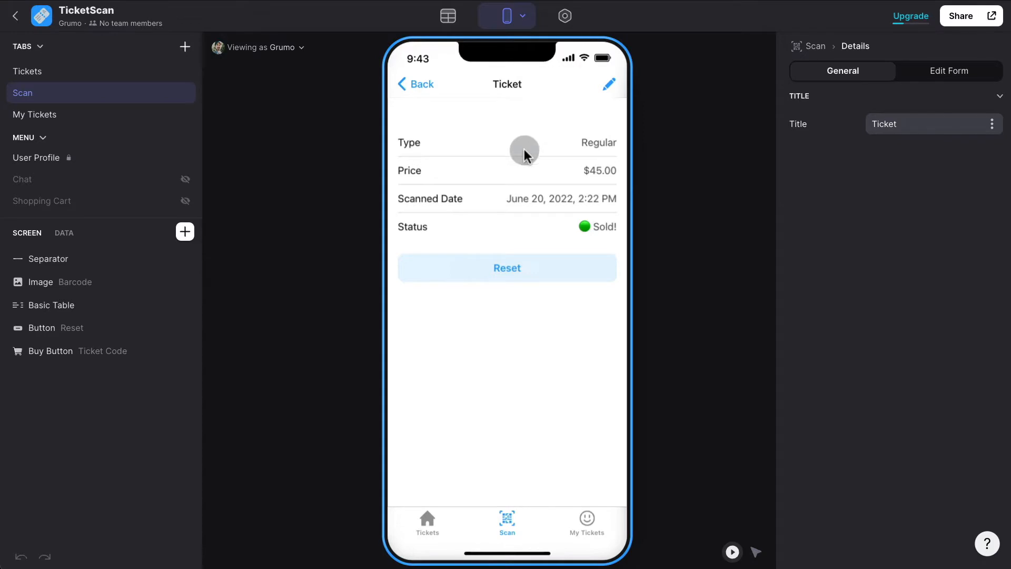
{"action": "left_click", "coordinate": [521, 273]}
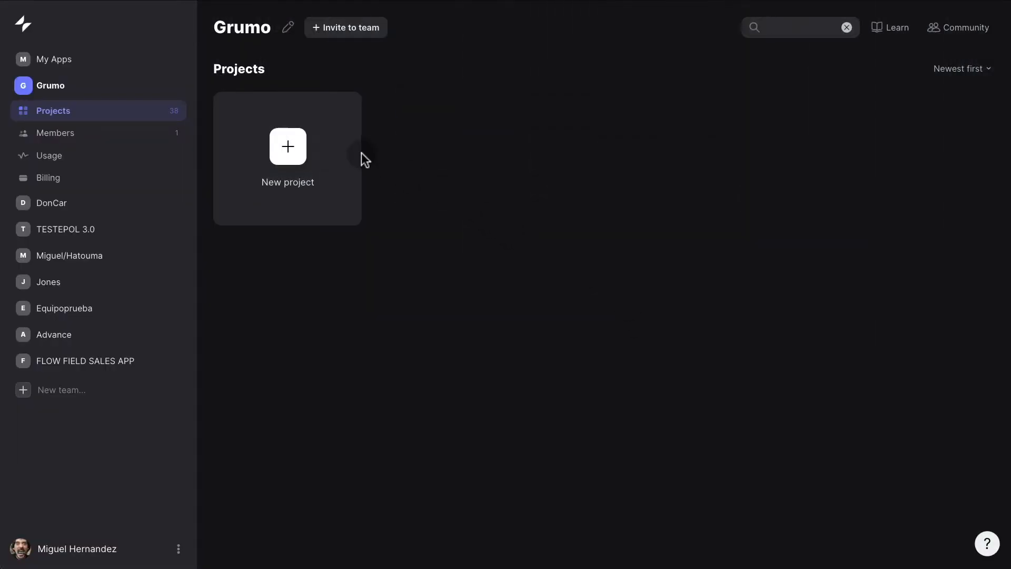
Start a new Glide App project named TicketApp and create it on Glide Tables.
{"action": "left_click", "coordinate": [298, 158]}
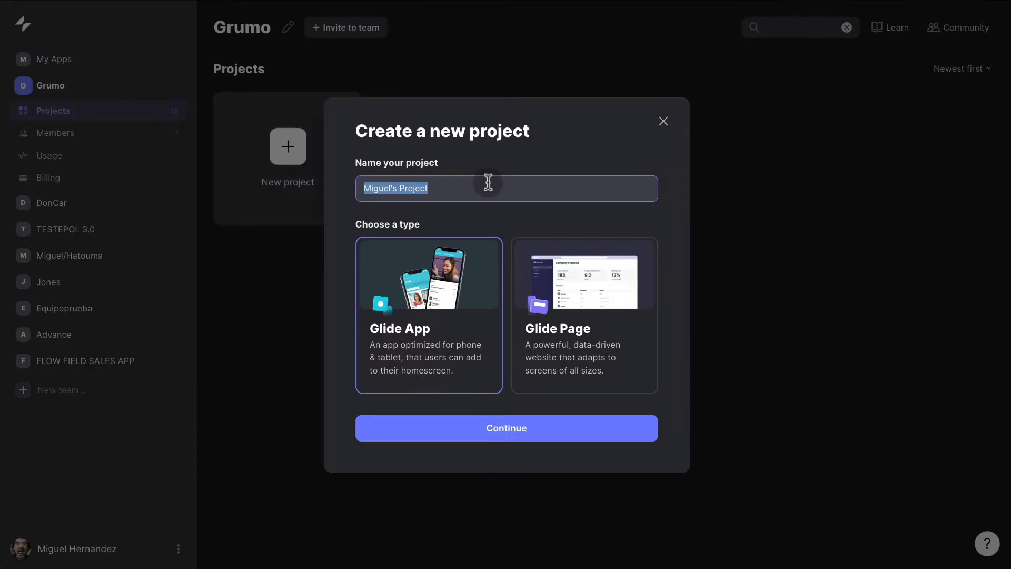
{"action": "type", "text": "TicketApp"}
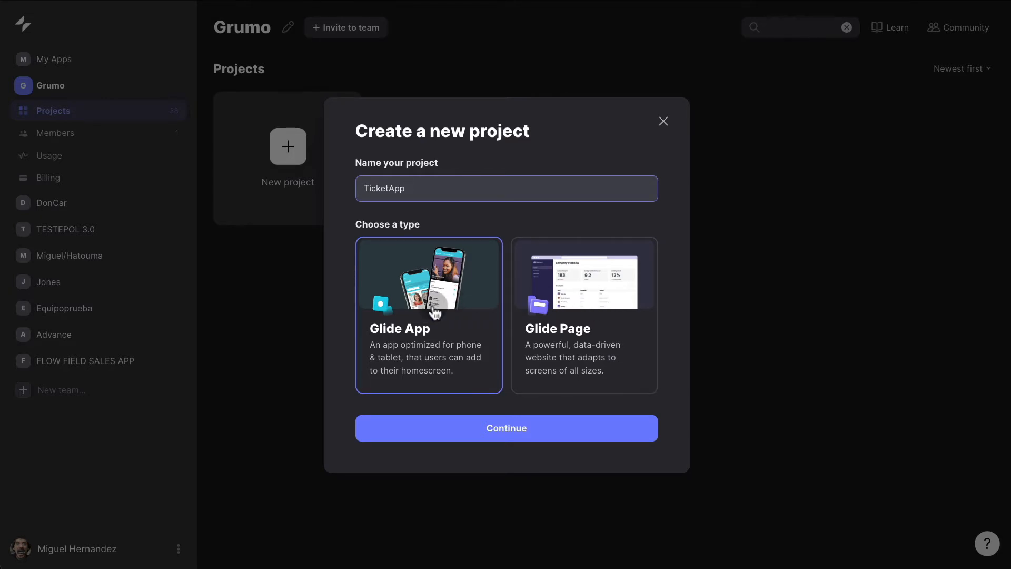
{"action": "left_click", "coordinate": [517, 429]}
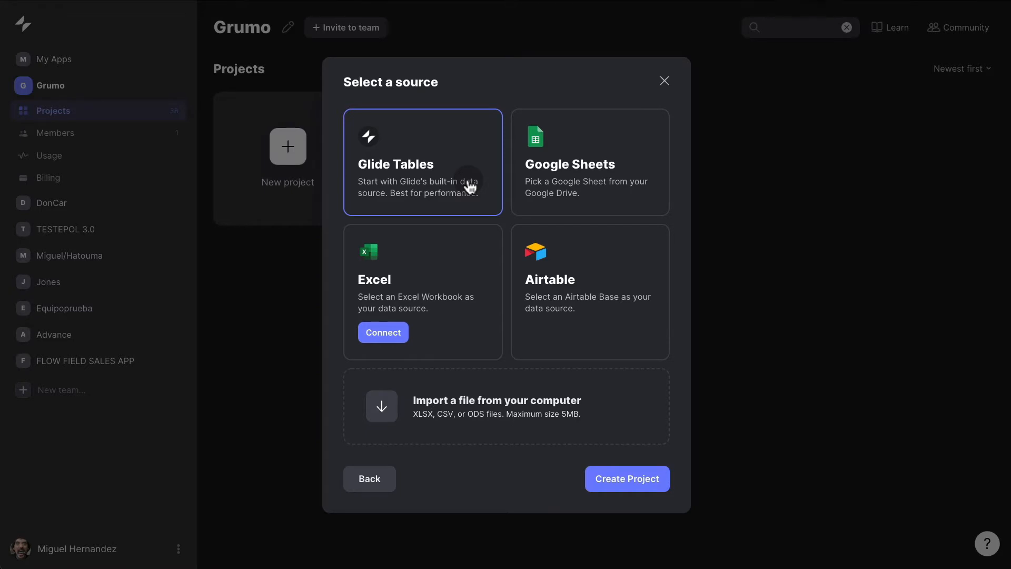
{"action": "left_click", "coordinate": [638, 477]}
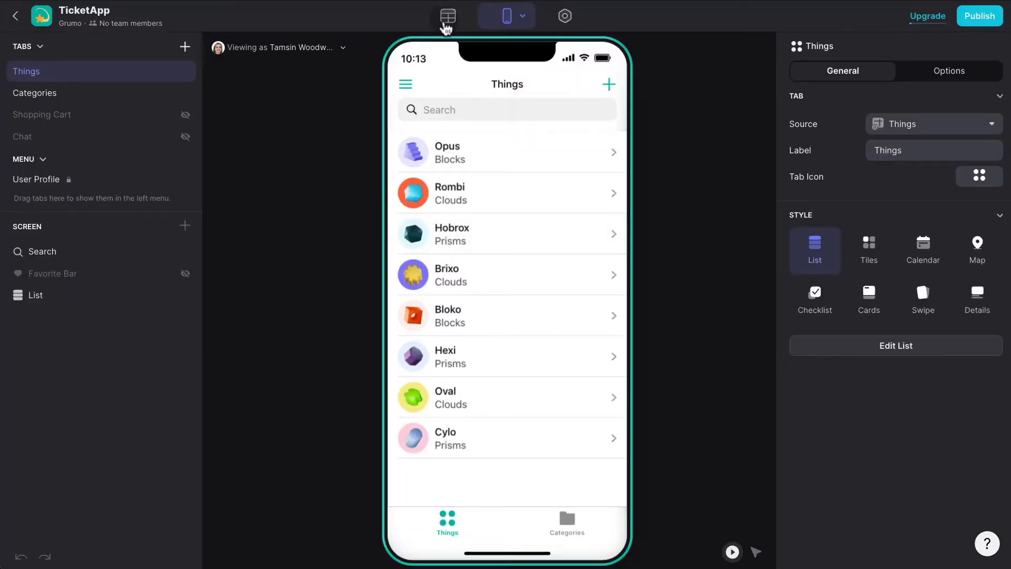
In the Data Editor, select the Users table and show the options for adding a table.
{"action": "left_click", "coordinate": [448, 22]}
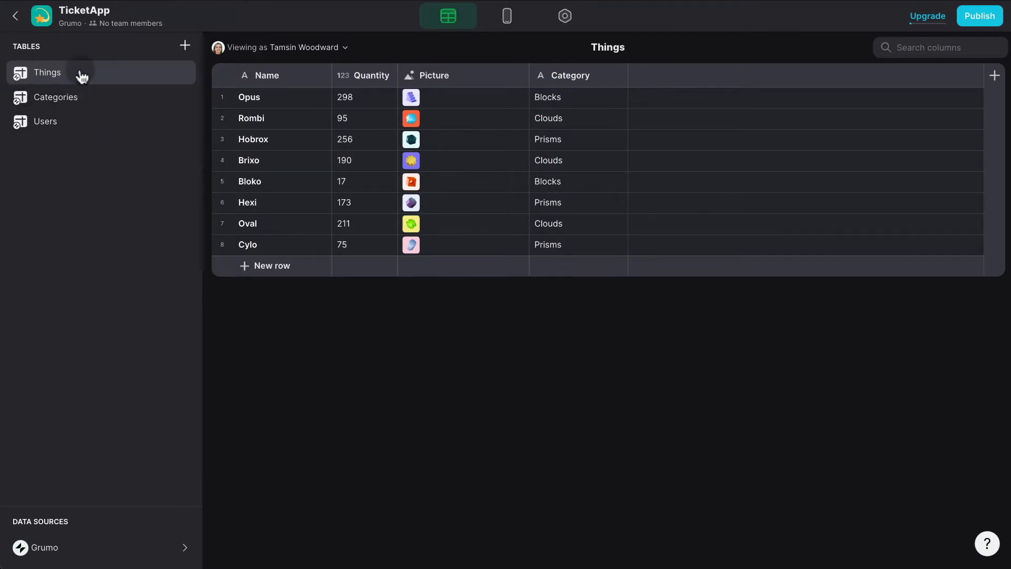
{"action": "left_click", "coordinate": [72, 120]}
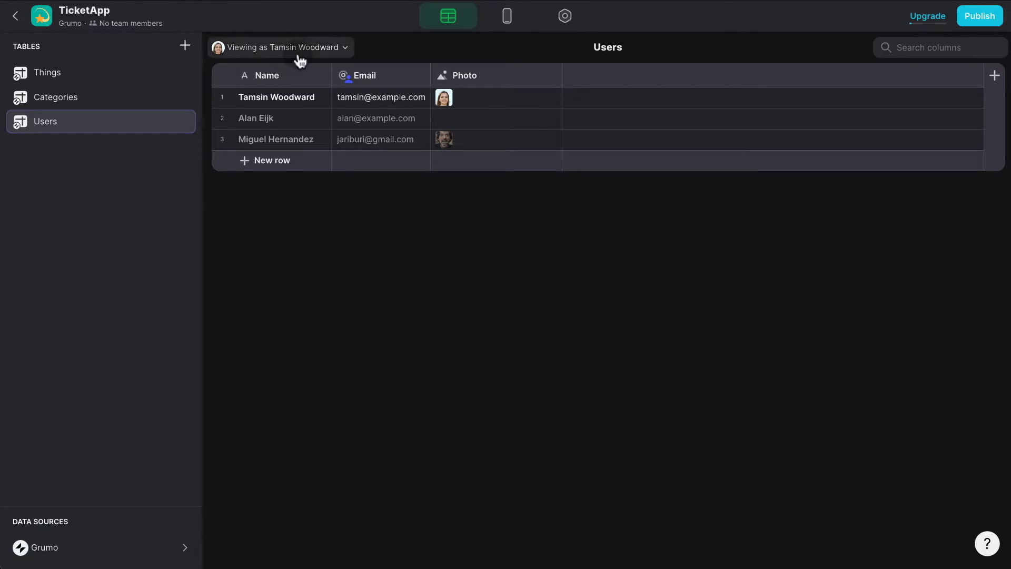
{"action": "left_click", "coordinate": [151, 124]}
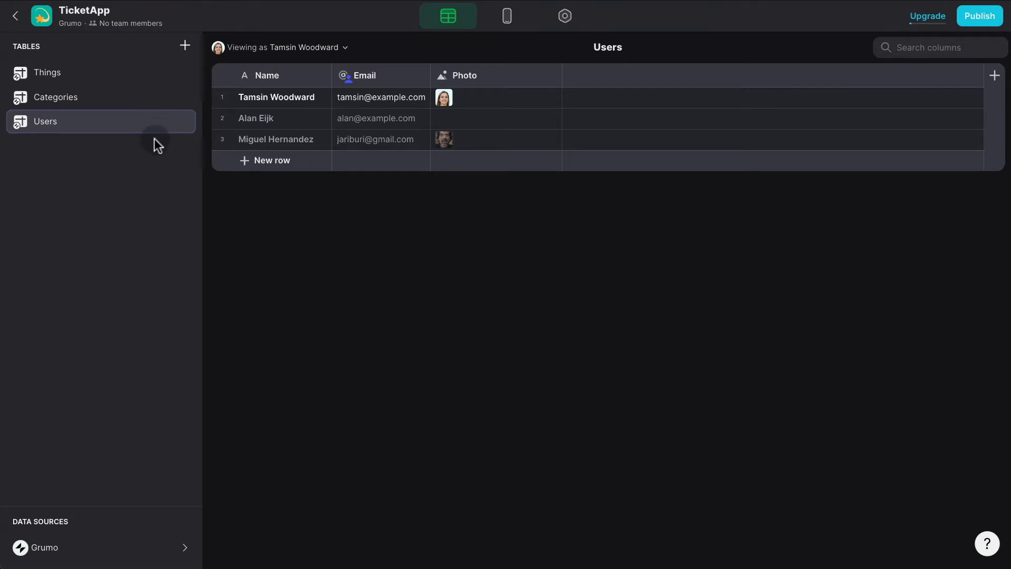
{"action": "left_click", "coordinate": [186, 46]}
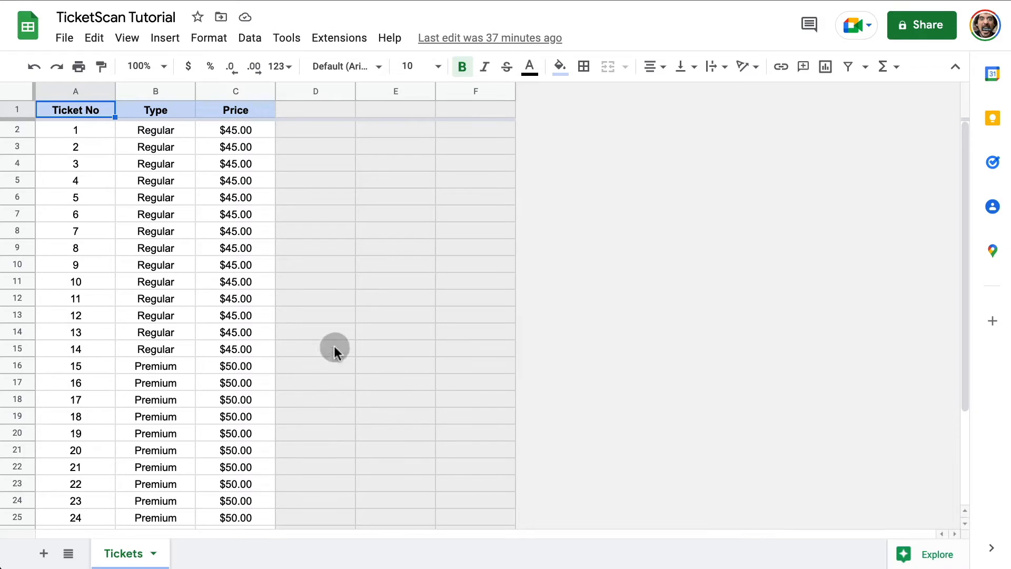
{"action": "scroll", "coordinate": [258, 315], "scroll_direction": "down", "scroll_amount": 3}
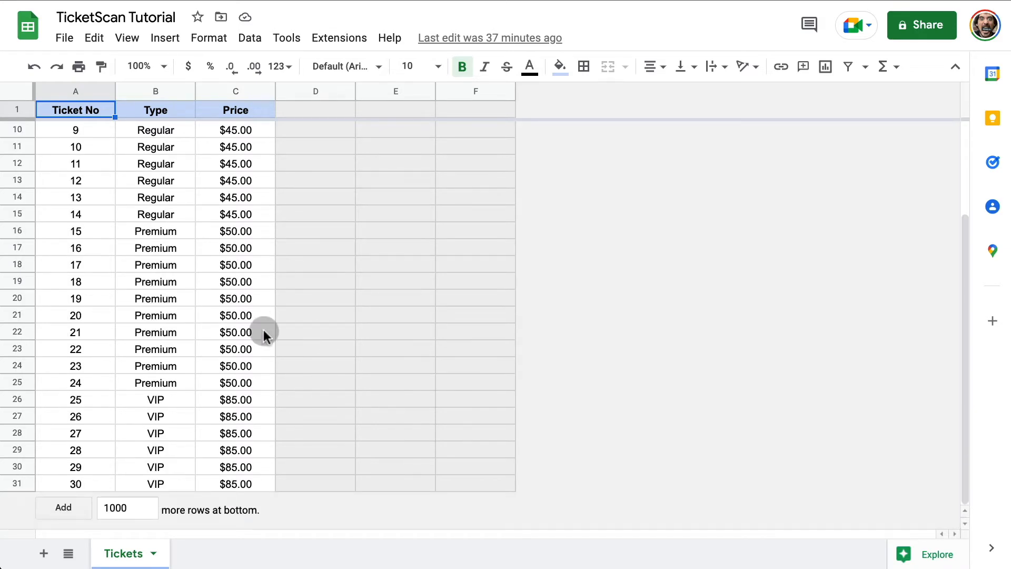
{"action": "scroll", "coordinate": [264, 332], "scroll_direction": "up", "scroll_amount": 3}
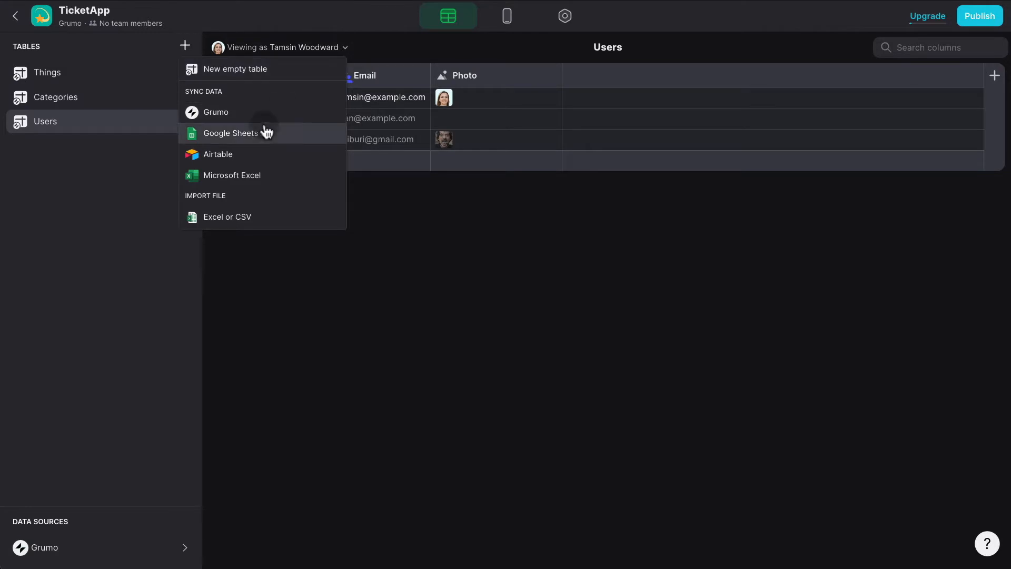
Add the TicketScan Tutorial Google Sheet as a data source and open its Tickets table.
{"action": "left_click", "coordinate": [263, 131]}
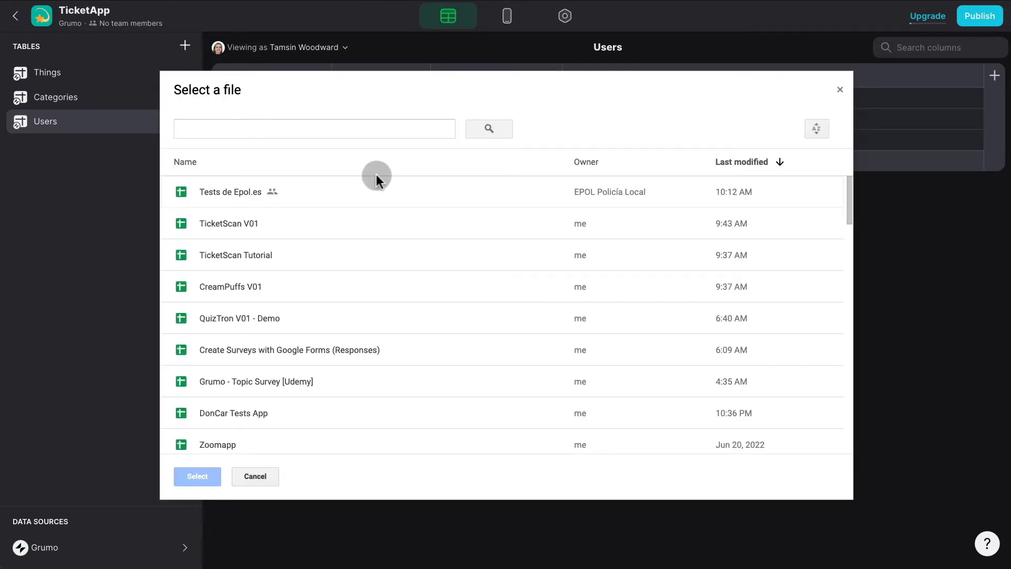
{"action": "double_click", "coordinate": [263, 255]}
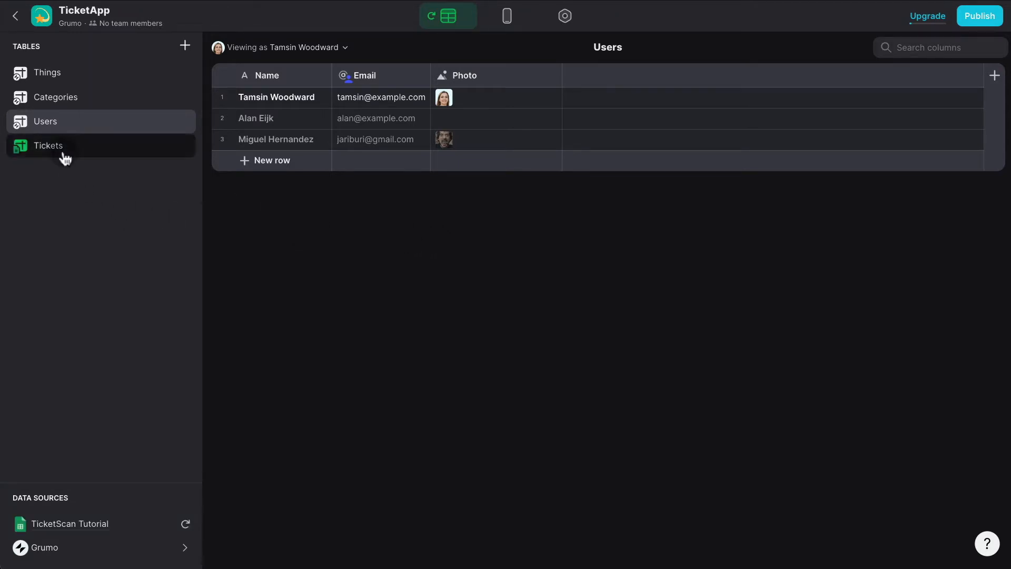
{"action": "left_click", "coordinate": [64, 157]}
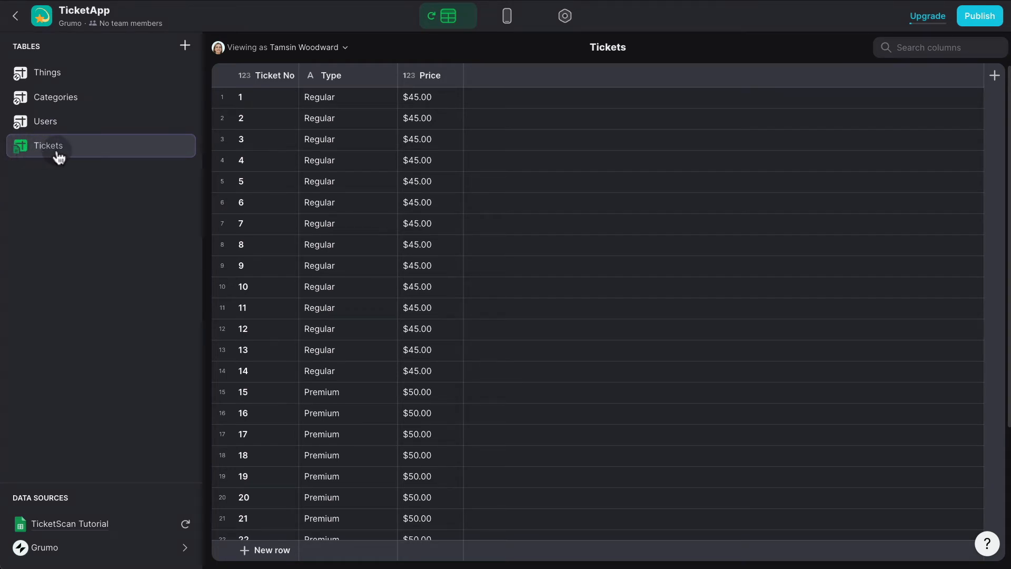
{"action": "scroll", "coordinate": [406, 178], "scroll_direction": "down", "scroll_amount": 3}
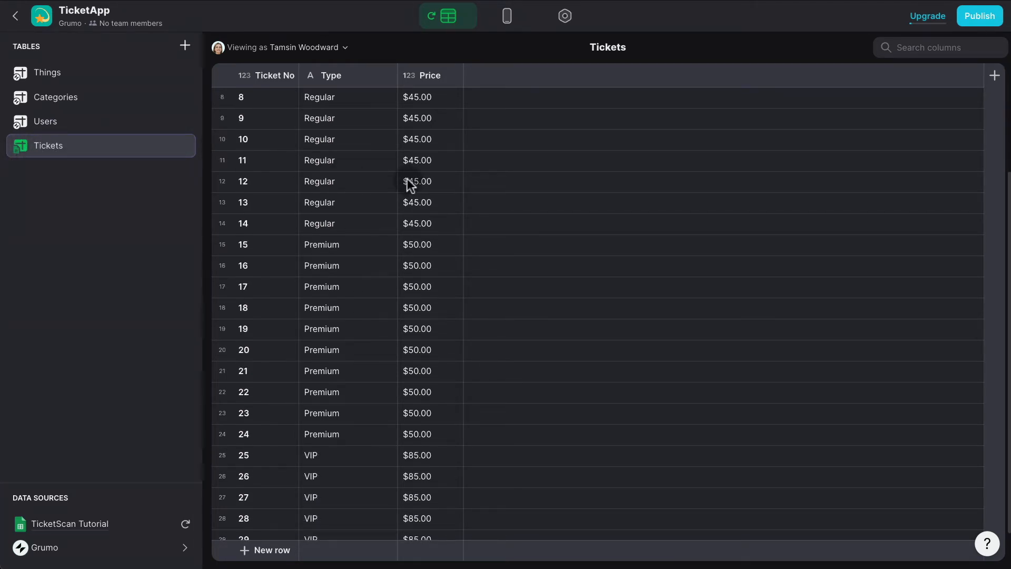
{"action": "scroll", "coordinate": [423, 242], "scroll_direction": "up", "scroll_amount": 3}
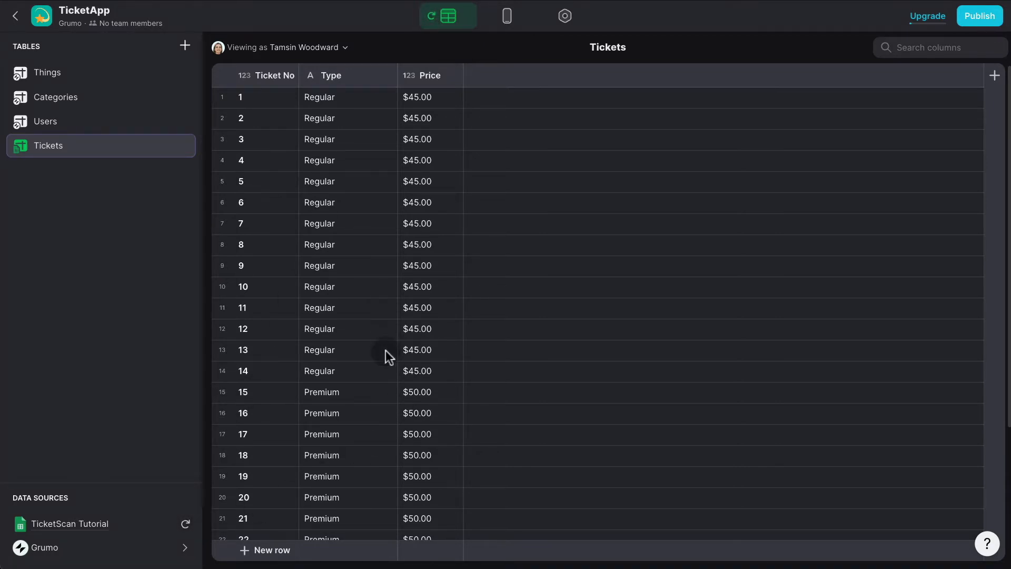
{"action": "scroll", "coordinate": [386, 350], "scroll_direction": "down", "scroll_amount": 4}
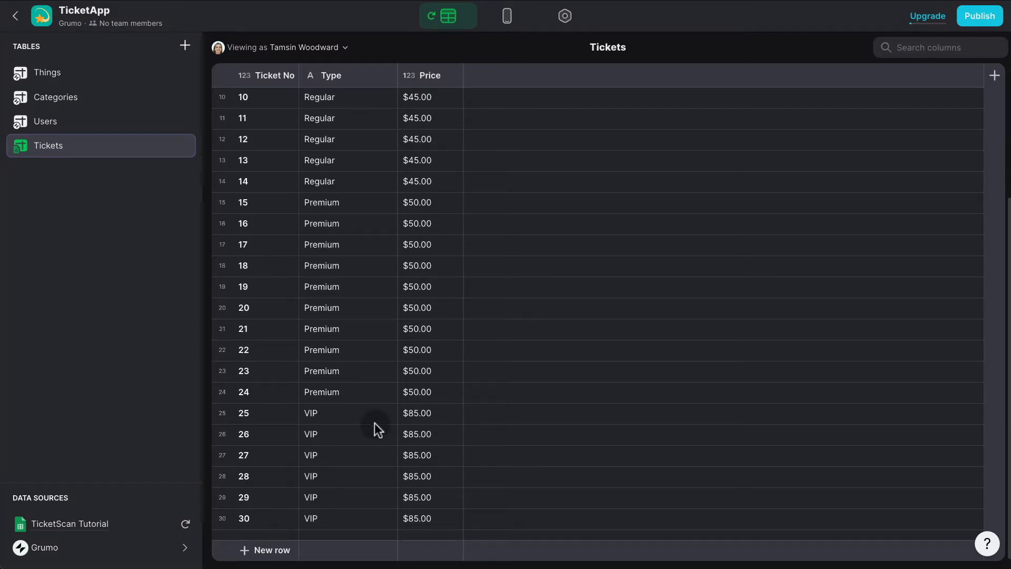
Delete the sample Things and Categories tables, confirming each deletion.
{"action": "right_click", "coordinate": [91, 80]}
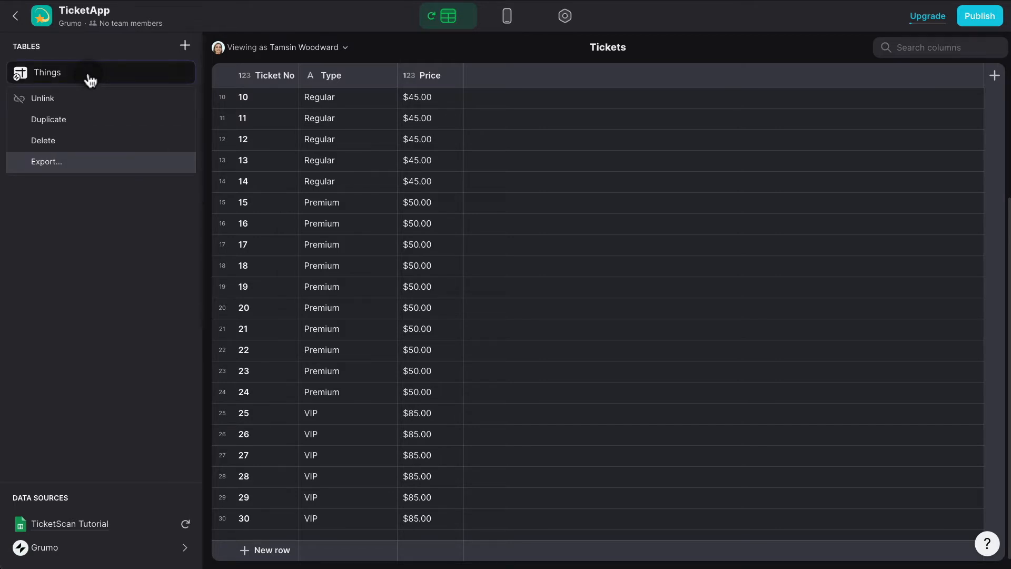
{"action": "left_click", "coordinate": [76, 141]}
{"action": "left_click", "coordinate": [614, 334]}
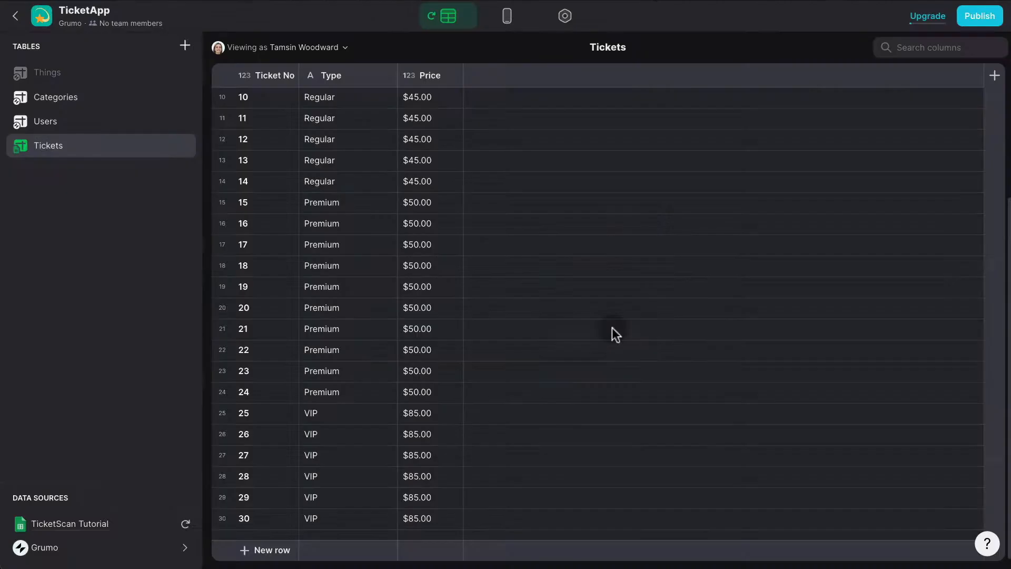
{"action": "right_click", "coordinate": [99, 74]}
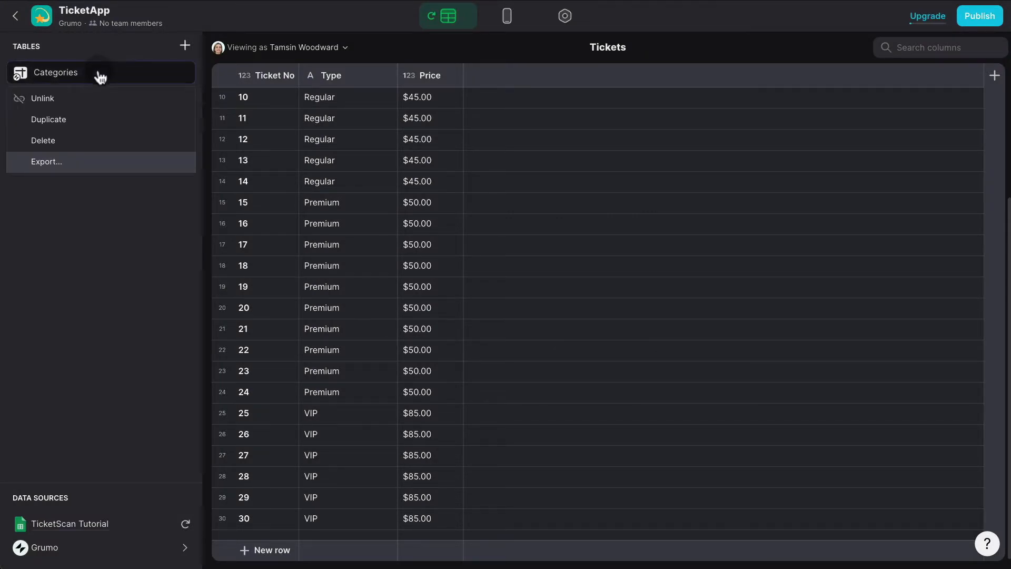
{"action": "left_click", "coordinate": [84, 140]}
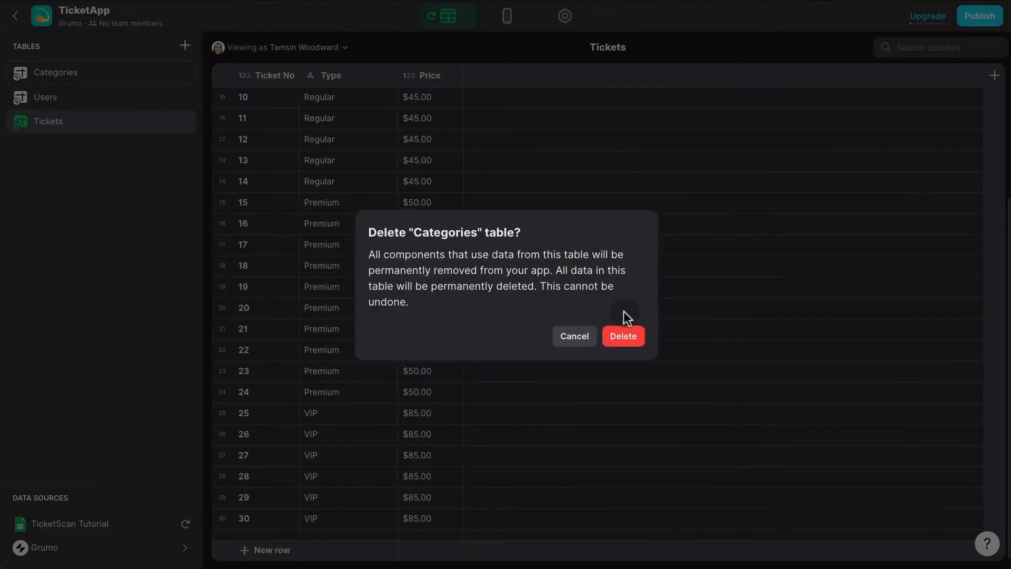
{"action": "left_click", "coordinate": [635, 338]}
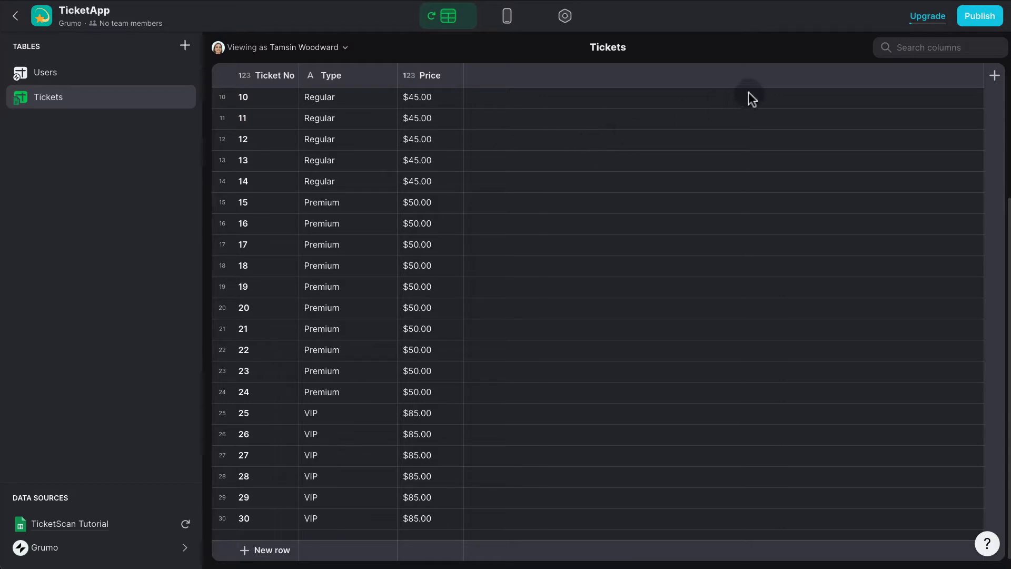
Add a new column of type Row ID to the Tickets table.
{"action": "left_click", "coordinate": [995, 75]}
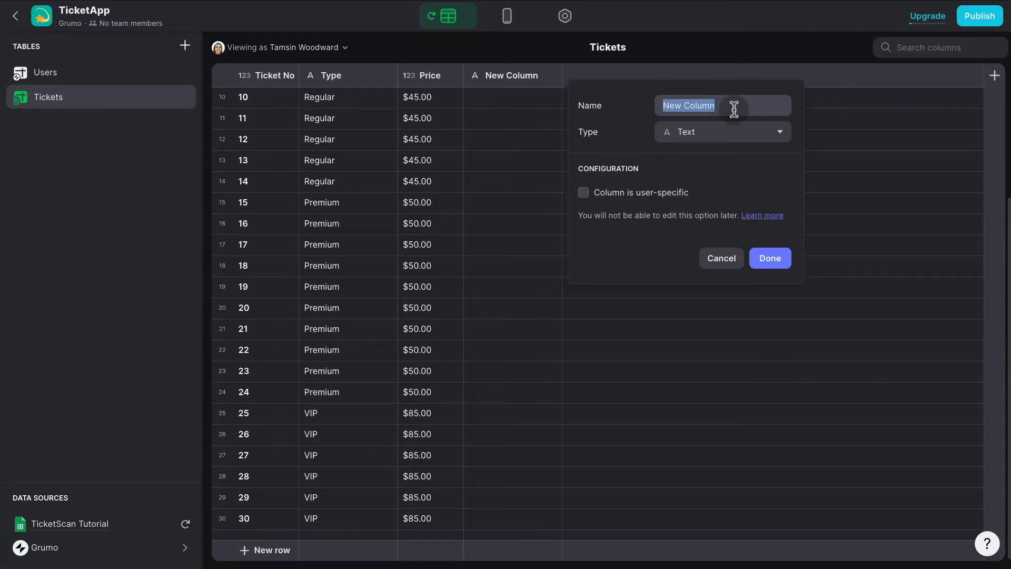
{"action": "left_click", "coordinate": [727, 141]}
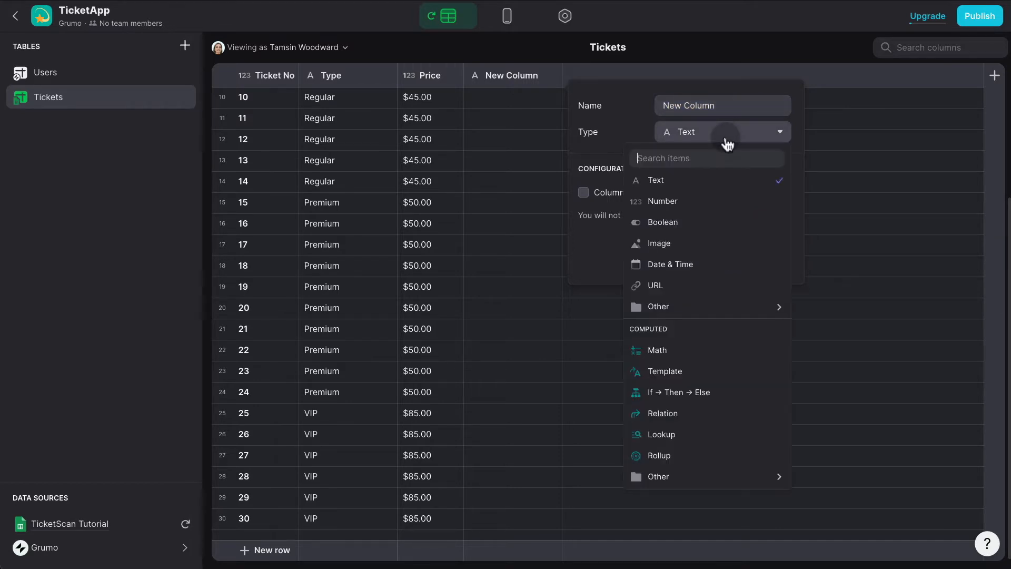
{"action": "type", "text": "row"}
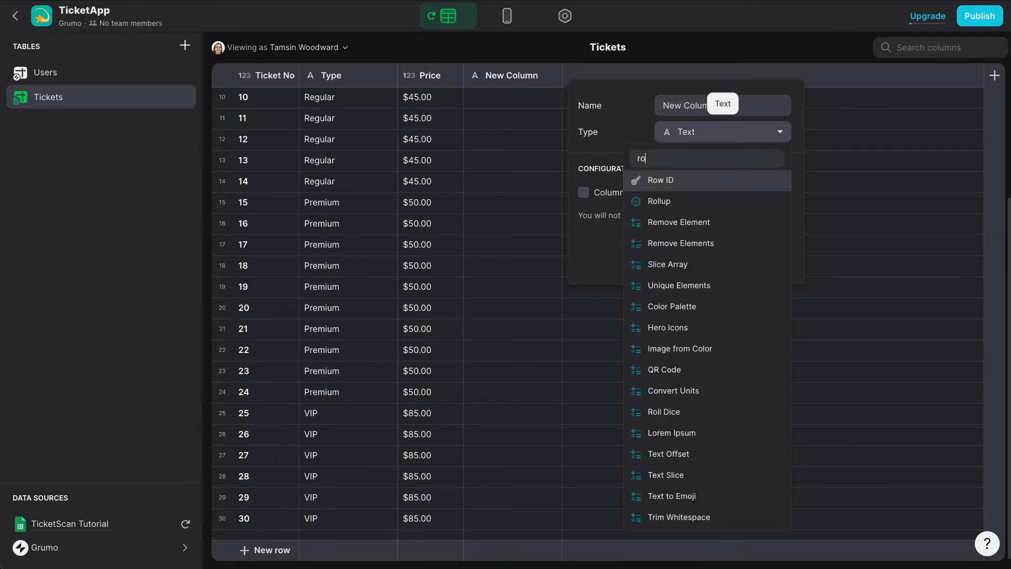
{"action": "left_click", "coordinate": [703, 182]}
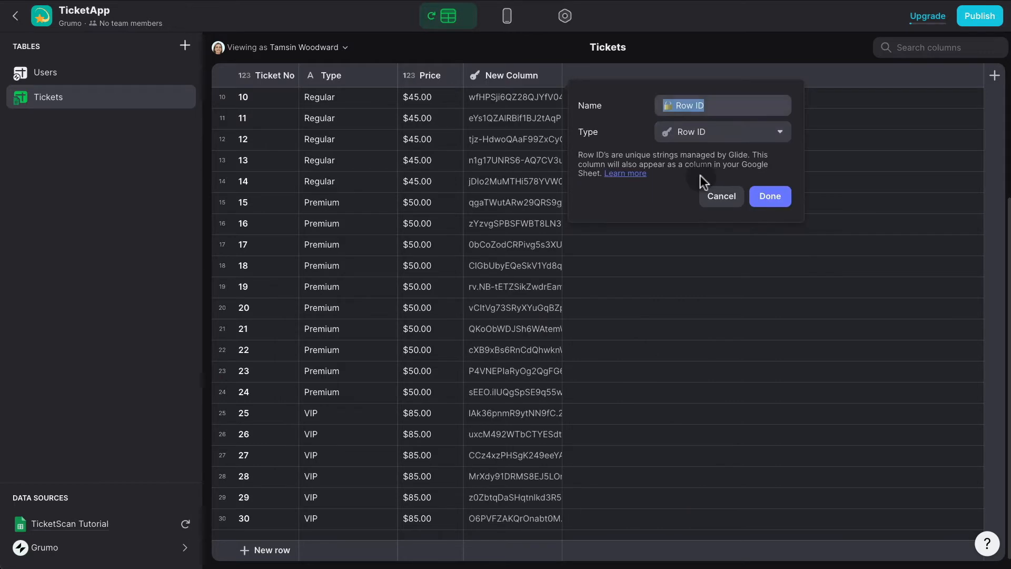
{"action": "left_click", "coordinate": [771, 194]}
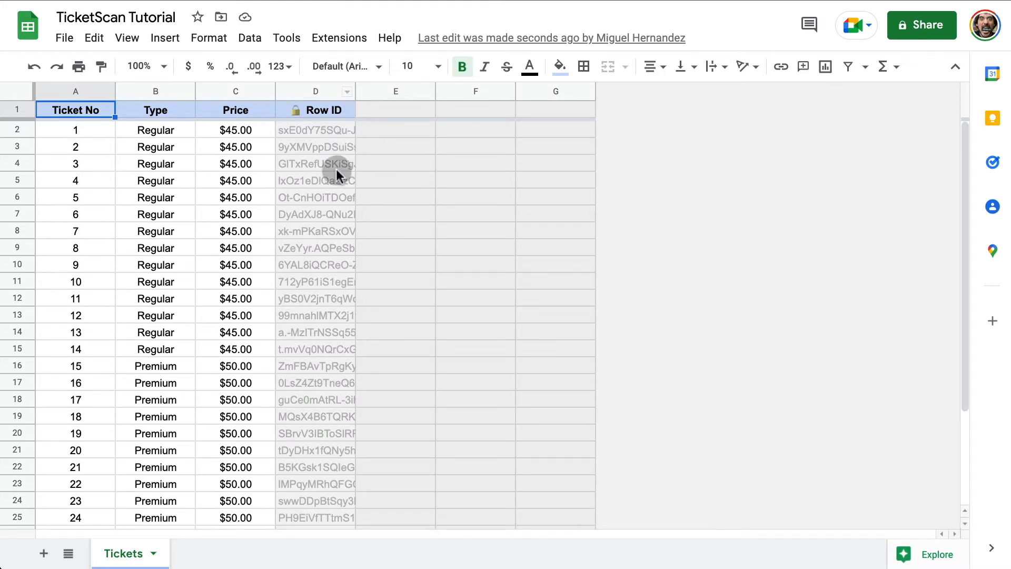
Drag column D's border in the Tickets sheet to widen it so the Row IDs are readable.
{"action": "scroll", "coordinate": [336, 174], "scroll_direction": "down", "scroll_amount": 2}
{"action": "scroll", "coordinate": [346, 213], "scroll_direction": "up", "scroll_amount": 2}
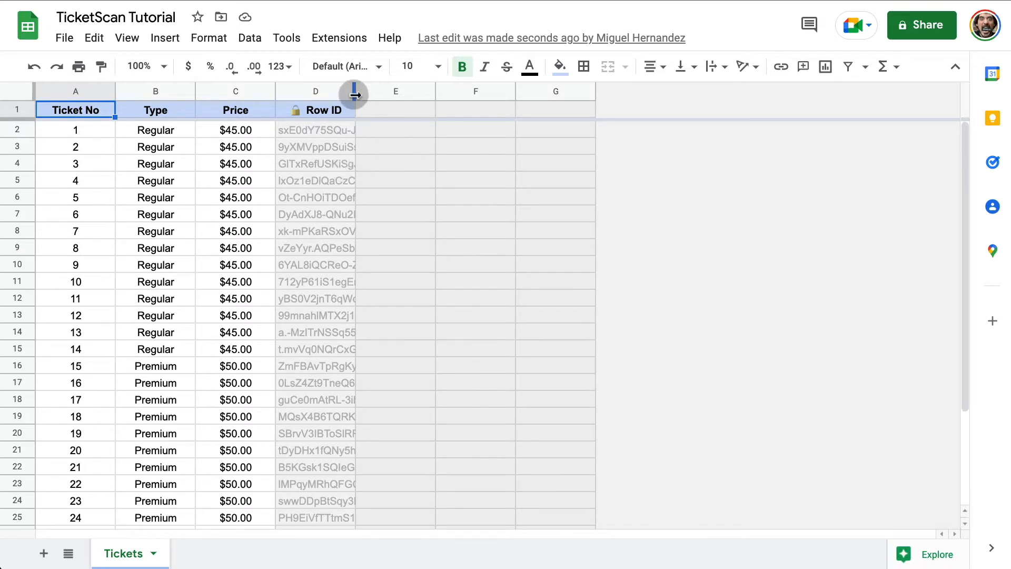
{"action": "left_click_drag", "start_coordinate": [356, 95], "coordinate": [406, 95]}
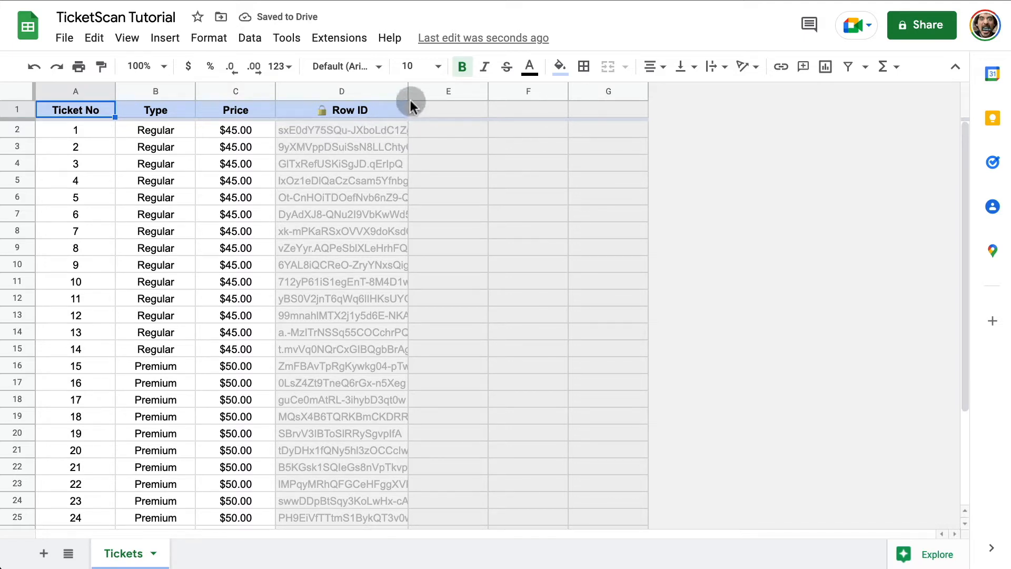
{"action": "left_click_drag", "start_coordinate": [409, 93], "coordinate": [448, 94]}
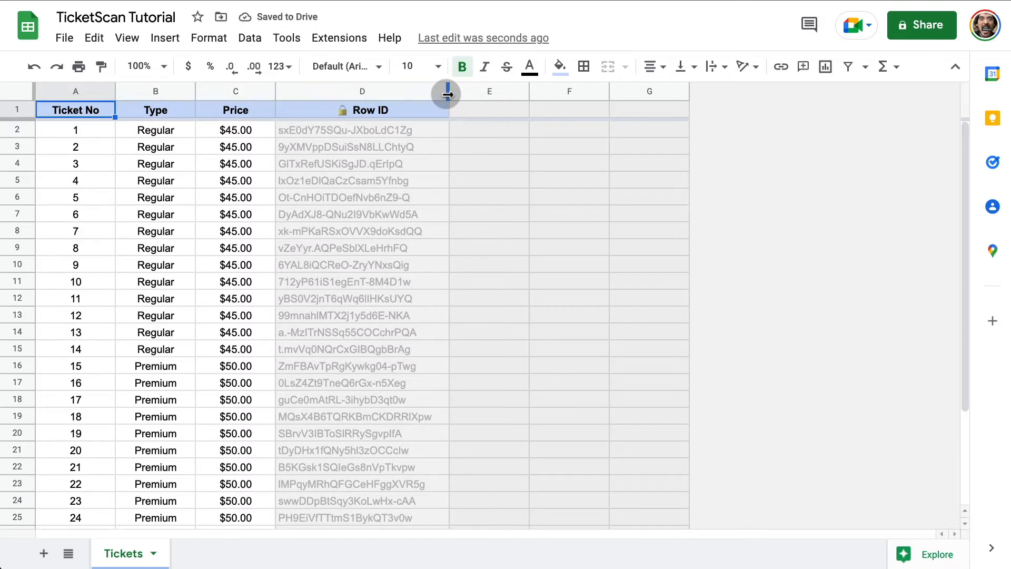
{"action": "left_click_drag", "start_coordinate": [447, 94], "coordinate": [424, 95]}
{"action": "left_click_drag", "start_coordinate": [408, 98], "coordinate": [406, 98]}
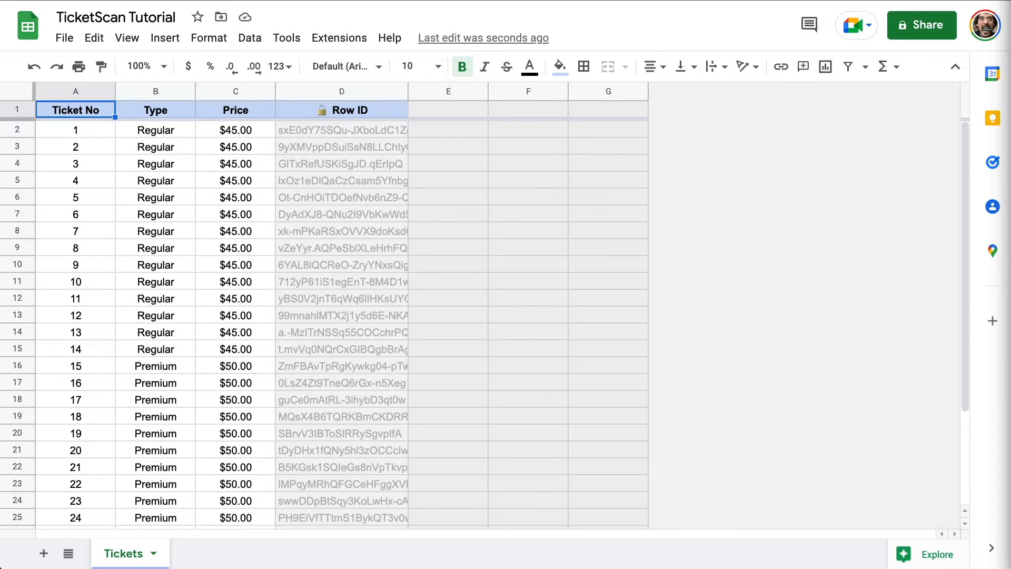
Enter header 'Ticket Code' in E1 and =ARRAYFORMULA(LEFT(D2:D,10)) in E2.
{"action": "left_click", "coordinate": [463, 108]}
{"action": "type", "text": "Ticket Code"}
{"action": "left_click", "coordinate": [469, 132]}
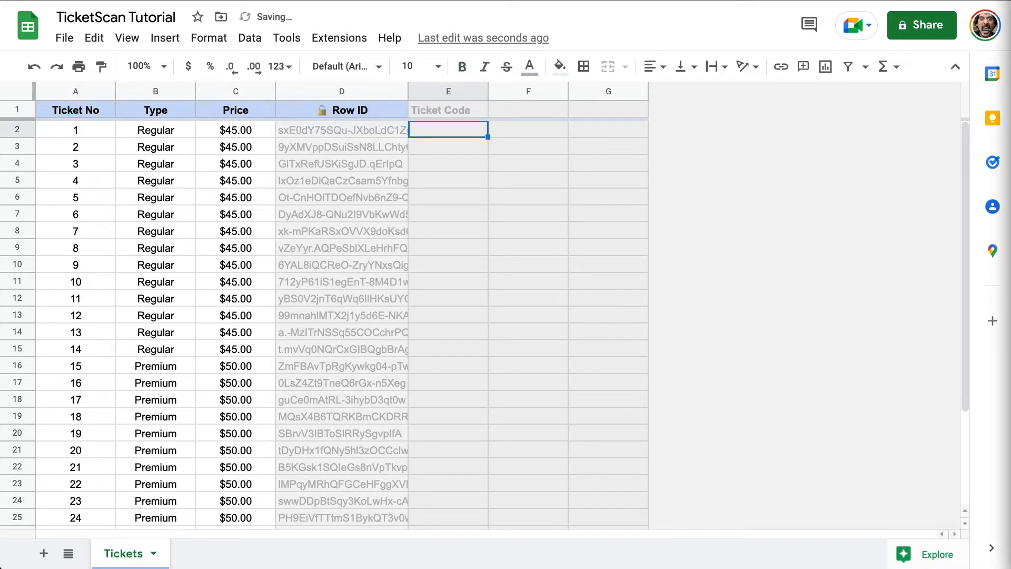
{"action": "double_click", "coordinate": [463, 126]}
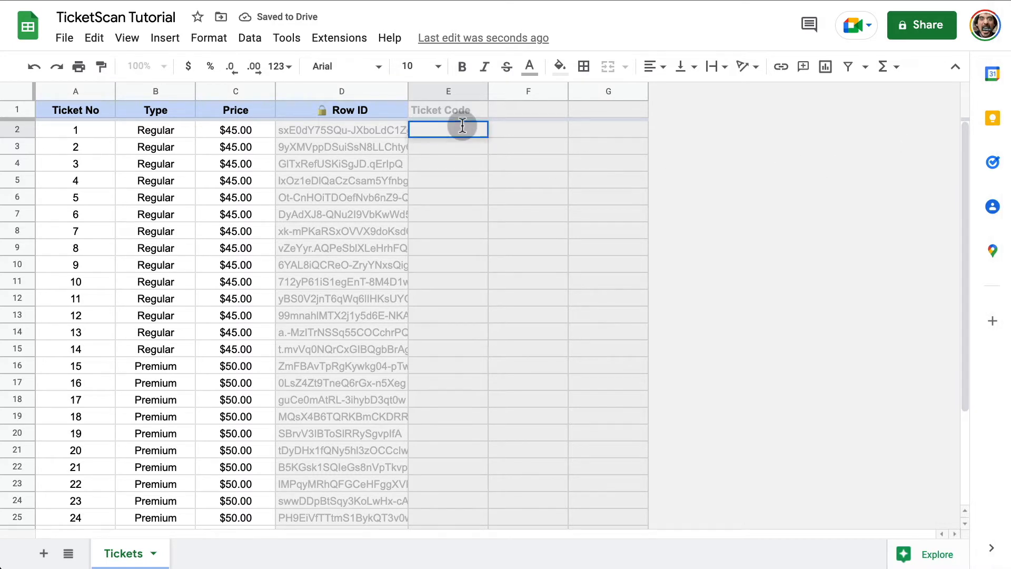
{"action": "type", "text": "=ARRAYFORMULA(LEFT(D2:D,10))"}
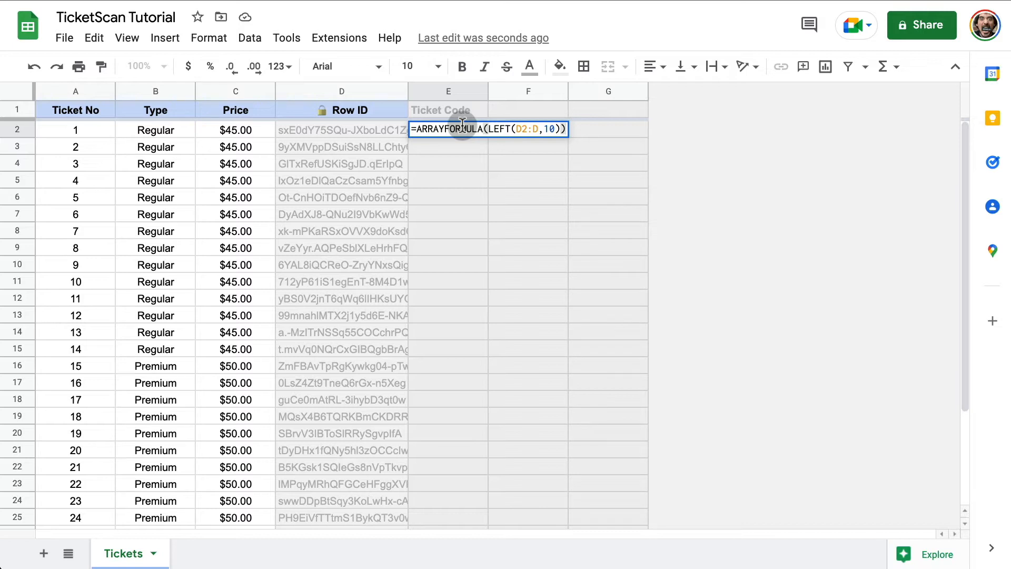
{"action": "double_click", "coordinate": [549, 129]}
{"action": "key", "text": "Return"}
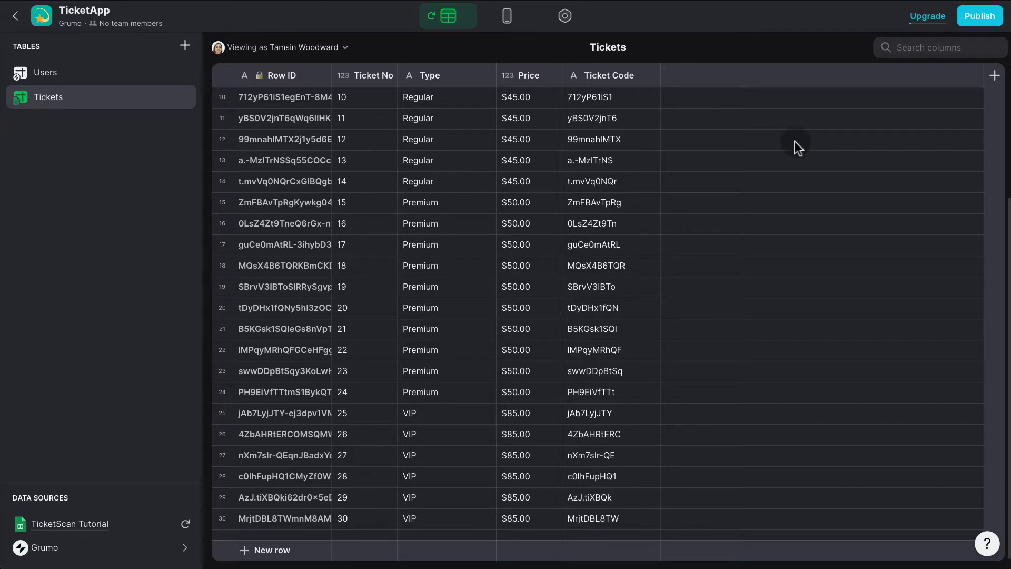
Add a QR Code column to the Tickets table with Ticket Code as its content.
{"action": "left_click", "coordinate": [994, 80]}
{"action": "left_click", "coordinate": [587, 141]}
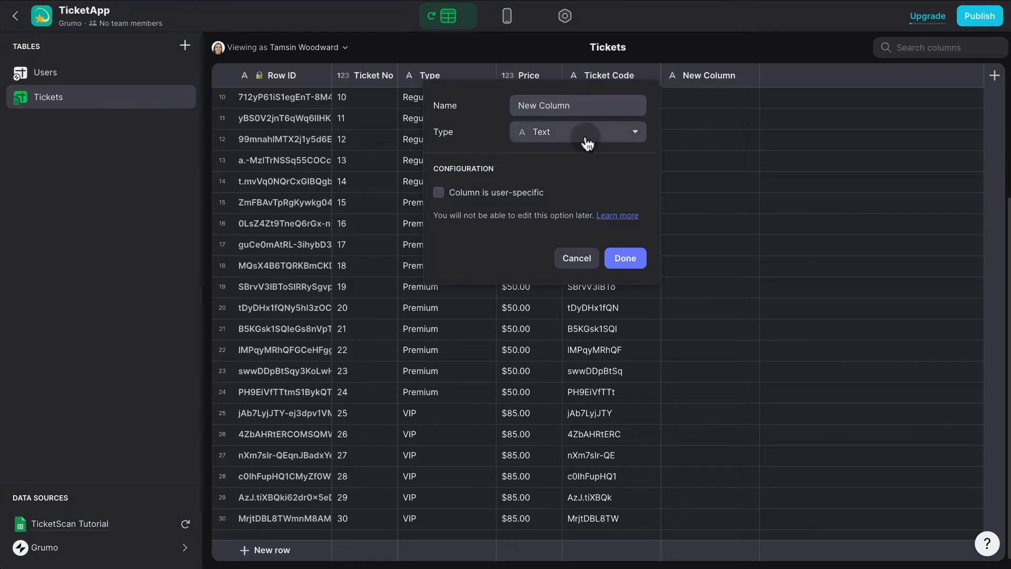
{"action": "type", "text": "qr"}
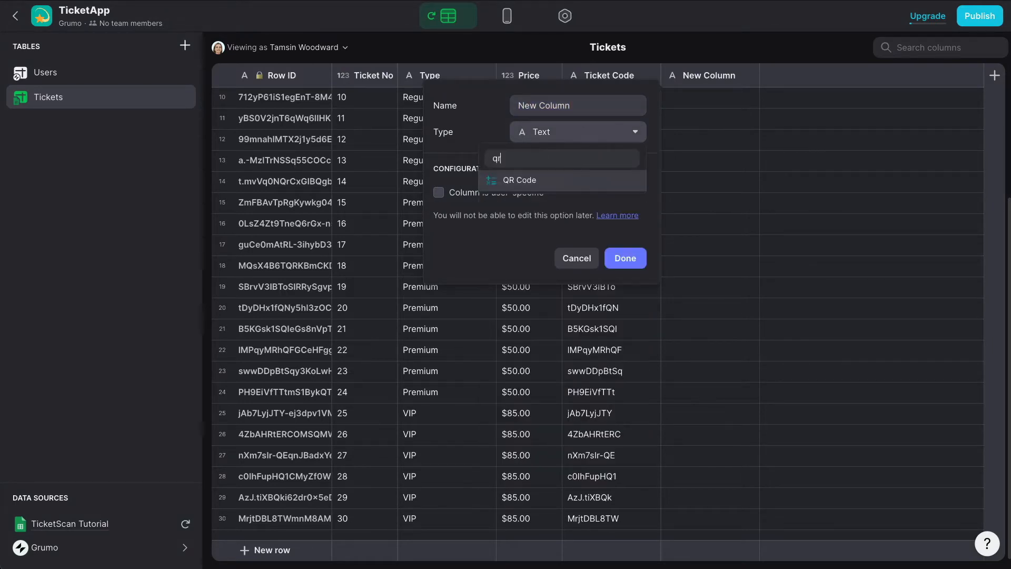
{"action": "left_click", "coordinate": [548, 182]}
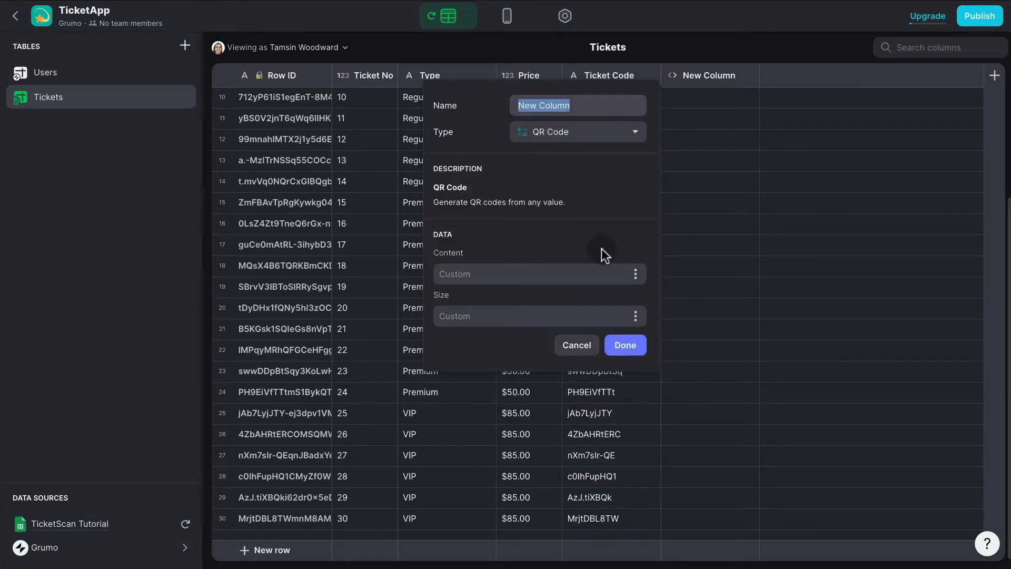
{"action": "left_click", "coordinate": [636, 275]}
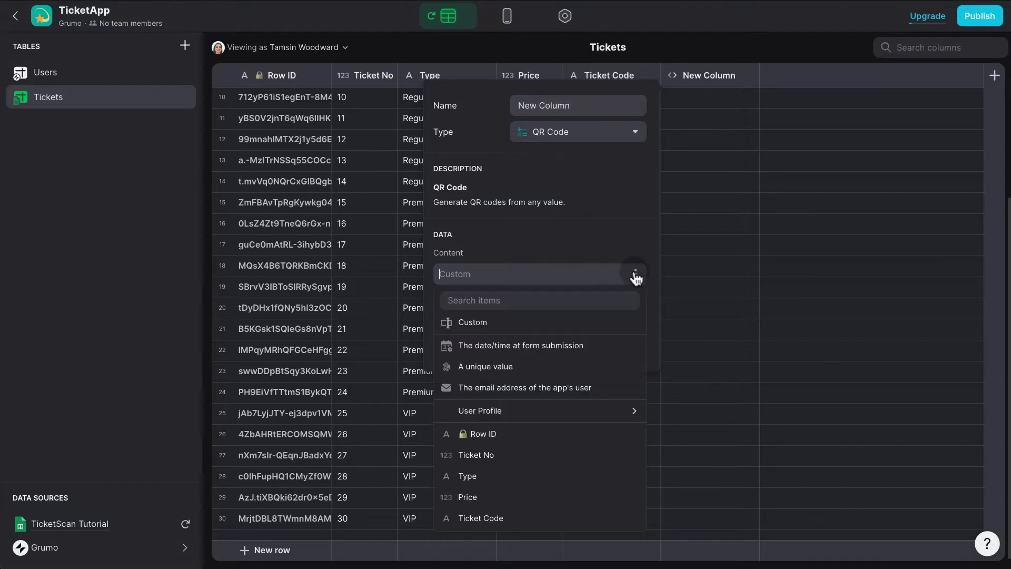
{"action": "left_click", "coordinate": [546, 519]}
{"action": "left_click", "coordinate": [628, 346]}
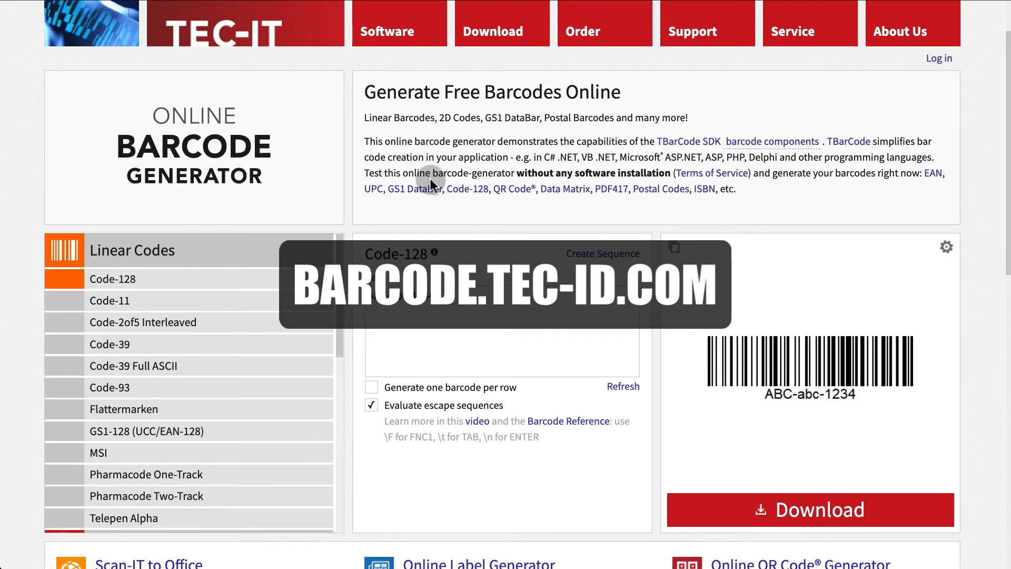
{"action": "scroll", "coordinate": [522, 191], "scroll_direction": "down", "scroll_amount": 1}
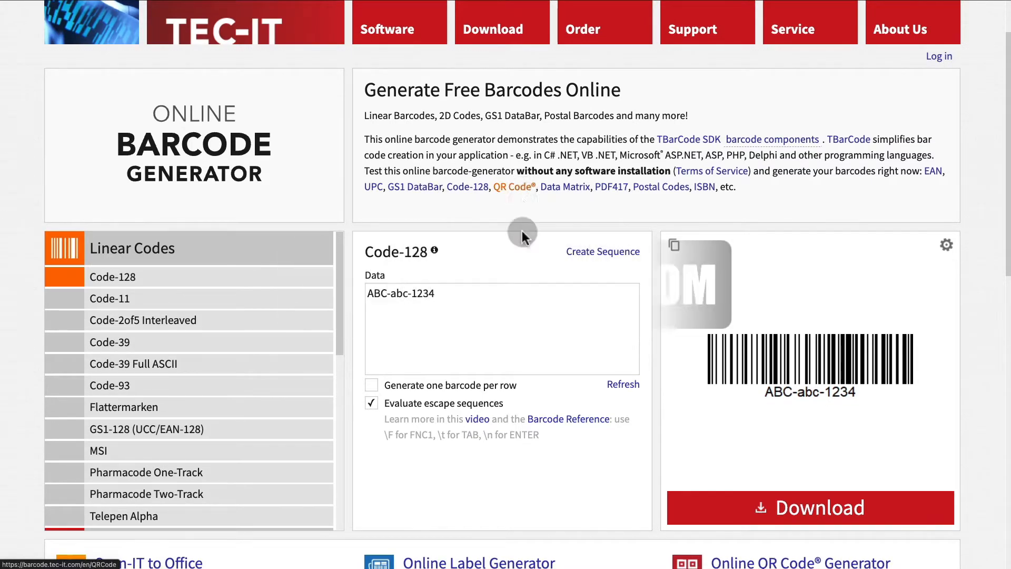
{"action": "scroll", "coordinate": [515, 316], "scroll_direction": "down", "scroll_amount": 2}
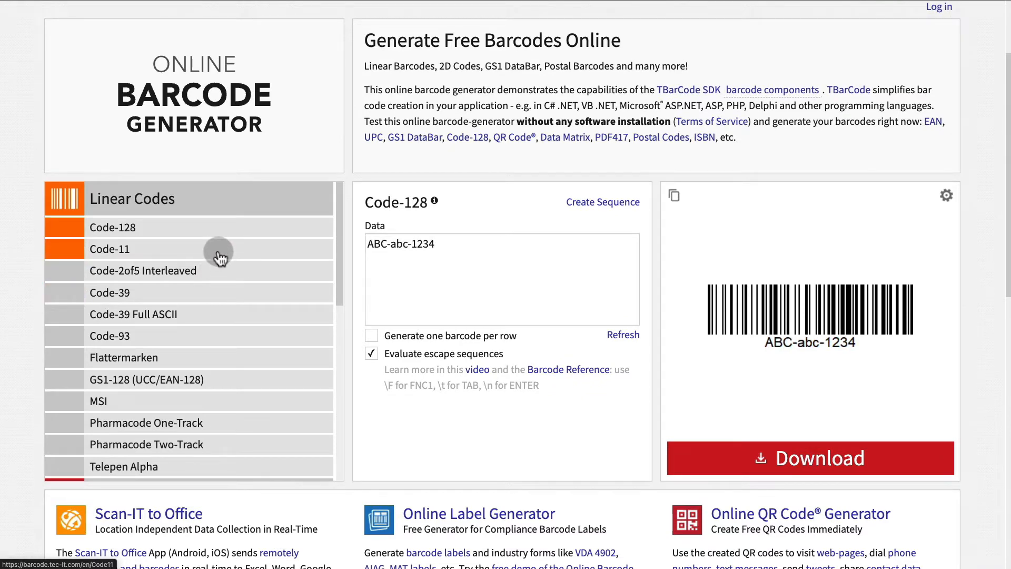
{"action": "scroll", "coordinate": [220, 256], "scroll_direction": "down", "scroll_amount": 1}
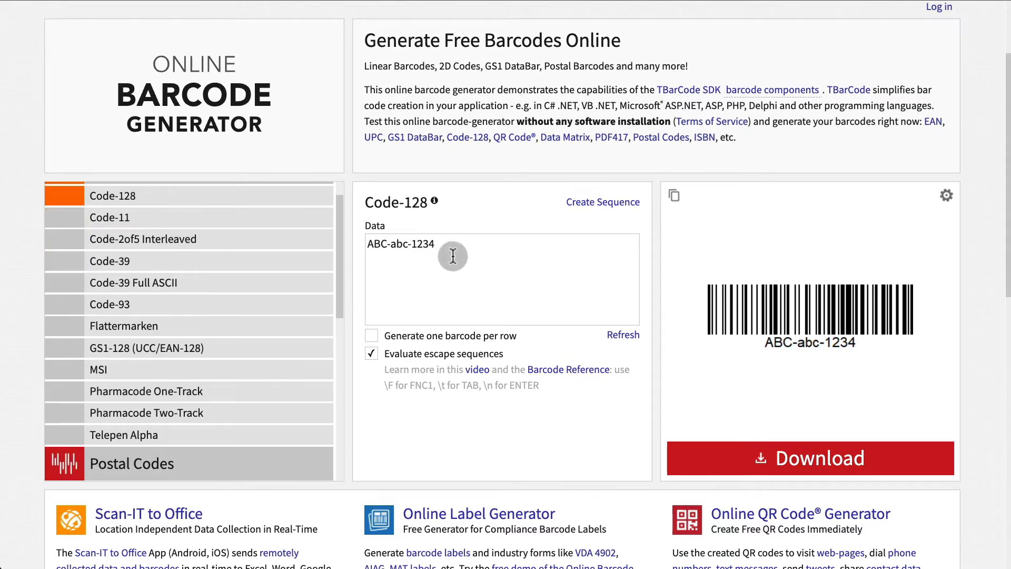
{"action": "scroll", "coordinate": [453, 257], "scroll_direction": "up", "scroll_amount": 1}
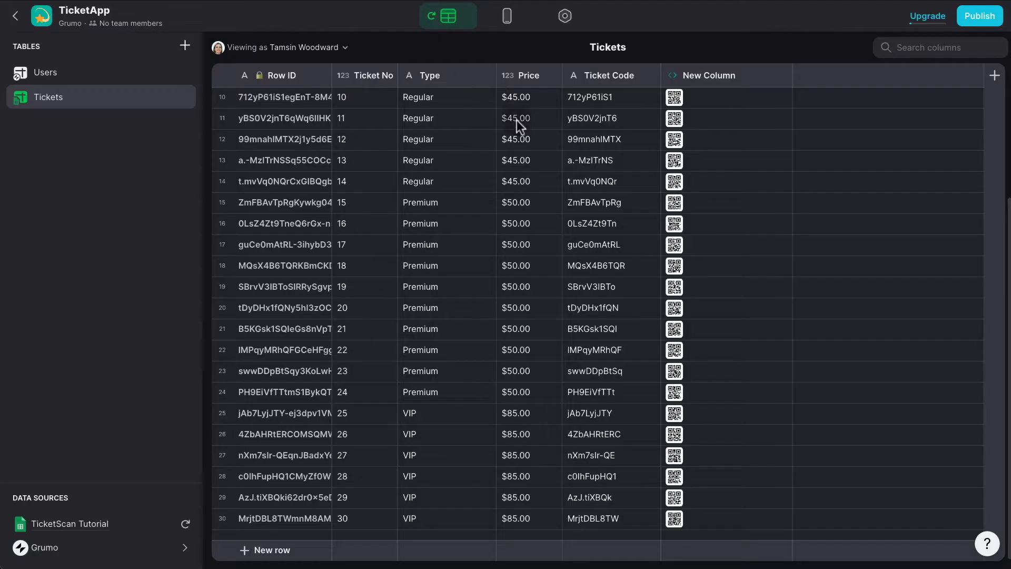
Paste ticket code 712yP61iS1 as TEC-IT Code-128 data, refresh, and select the img src URL.
{"action": "left_click", "coordinate": [587, 97]}
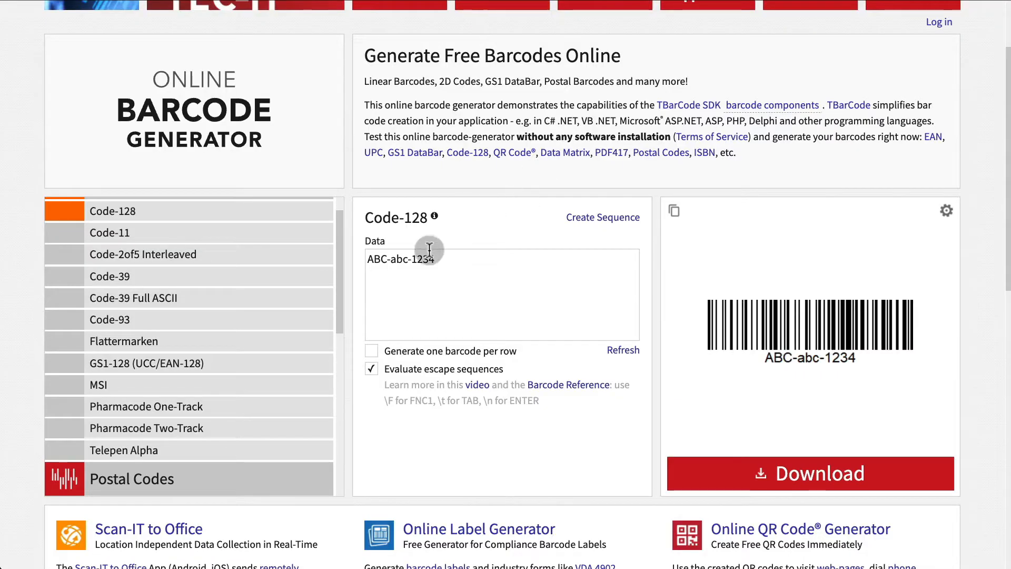
{"action": "triple_click", "coordinate": [429, 250]}
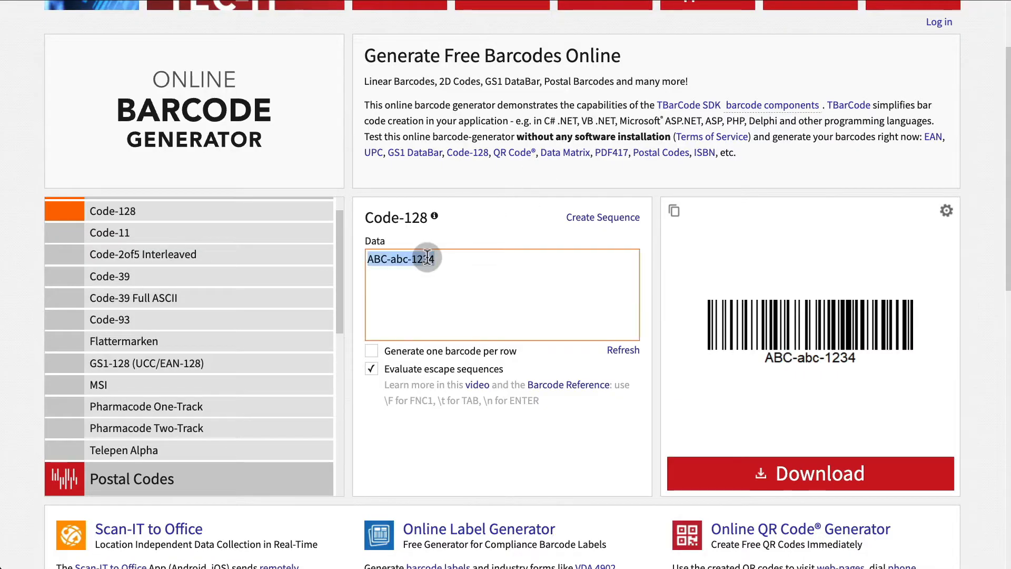
{"action": "type", "text": "712yP61iS1"}
{"action": "left_click", "coordinate": [631, 356]}
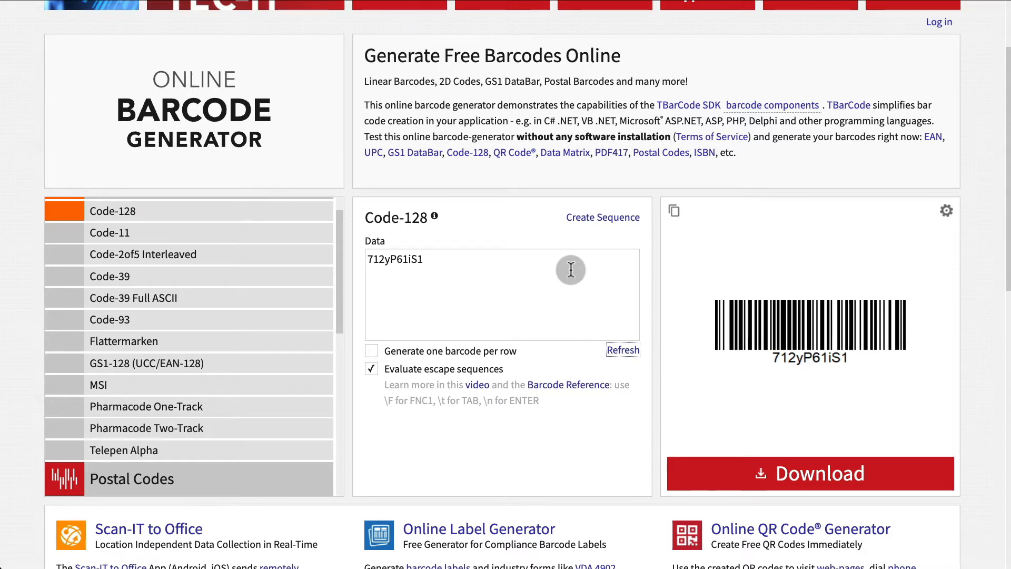
{"action": "scroll", "coordinate": [570, 270], "scroll_direction": "down", "scroll_amount": 5}
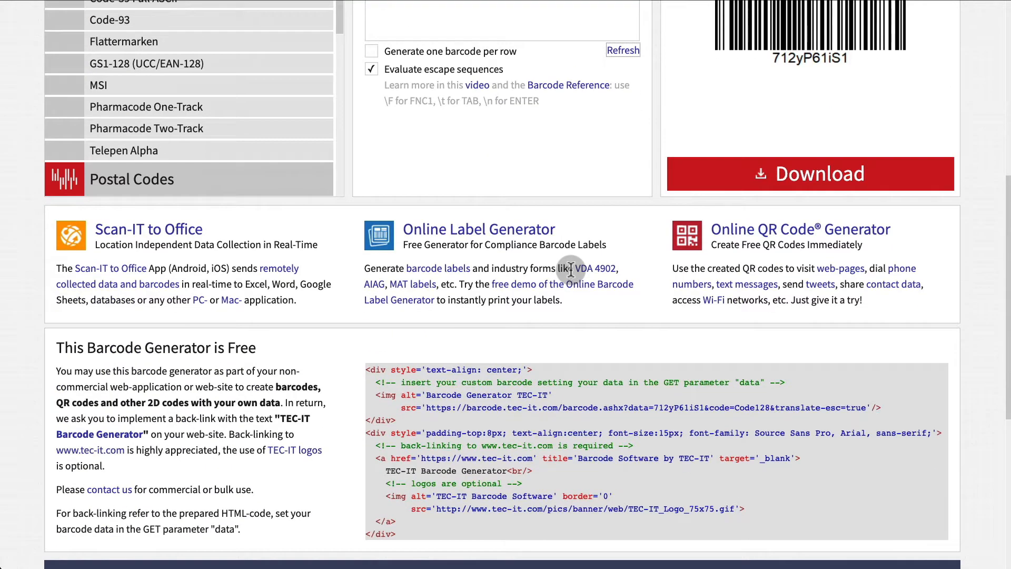
{"action": "scroll", "coordinate": [570, 269], "scroll_direction": "down", "scroll_amount": 1}
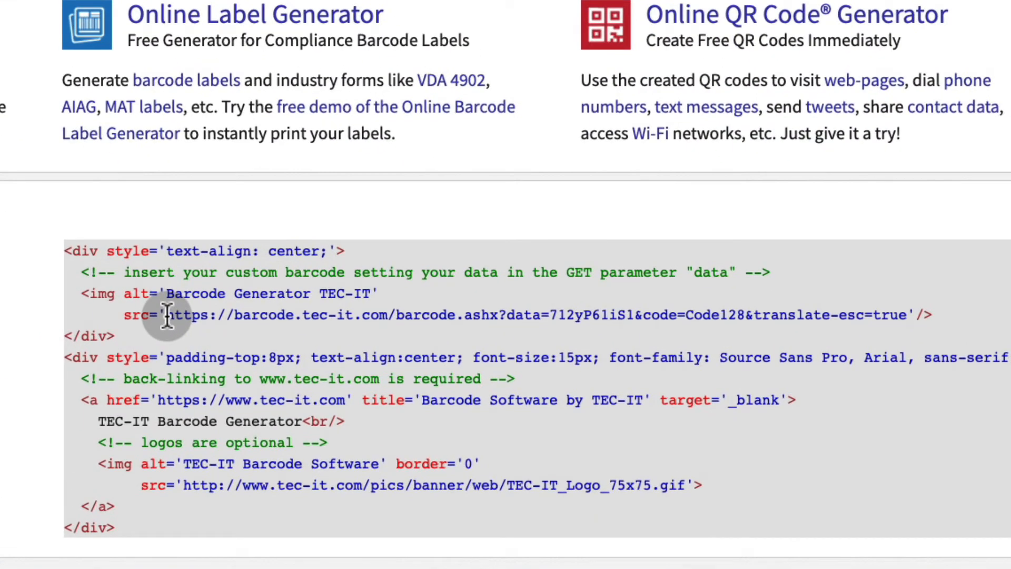
{"action": "left_click_drag", "start_coordinate": [167, 315], "coordinate": [906, 314]}
{"action": "key", "text": "ctrl+c"}
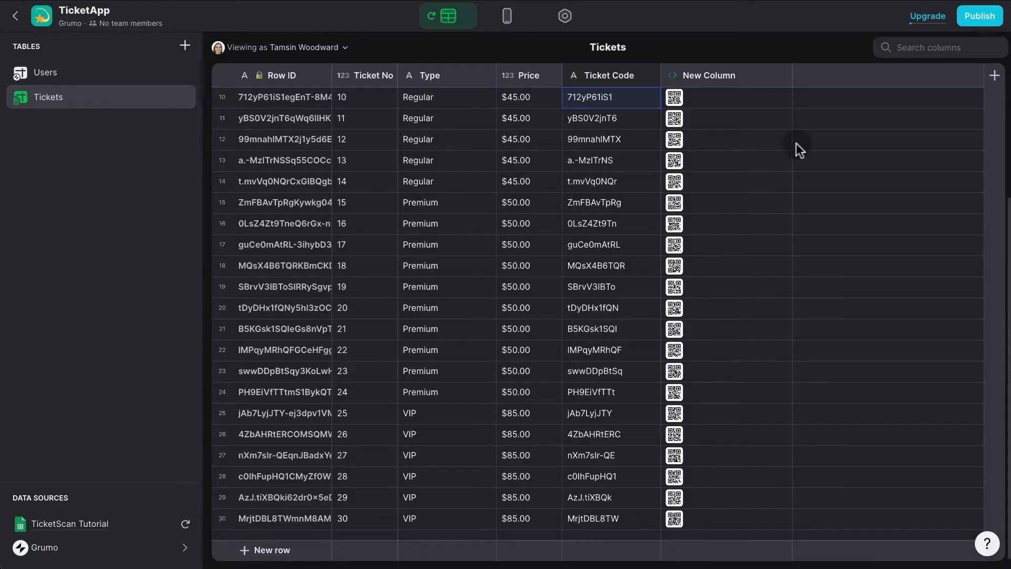
Rename the unnamed code column to QR Code.
{"action": "left_click", "coordinate": [785, 79]}
{"action": "type", "text": "QR Cod"}
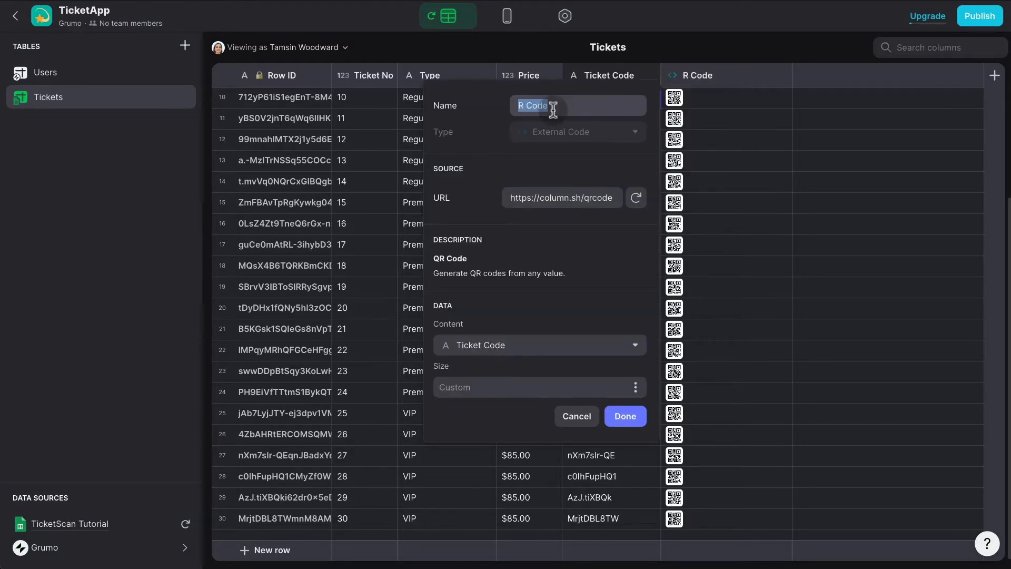
{"action": "type", "text": "e"}
{"action": "left_click", "coordinate": [627, 415]}
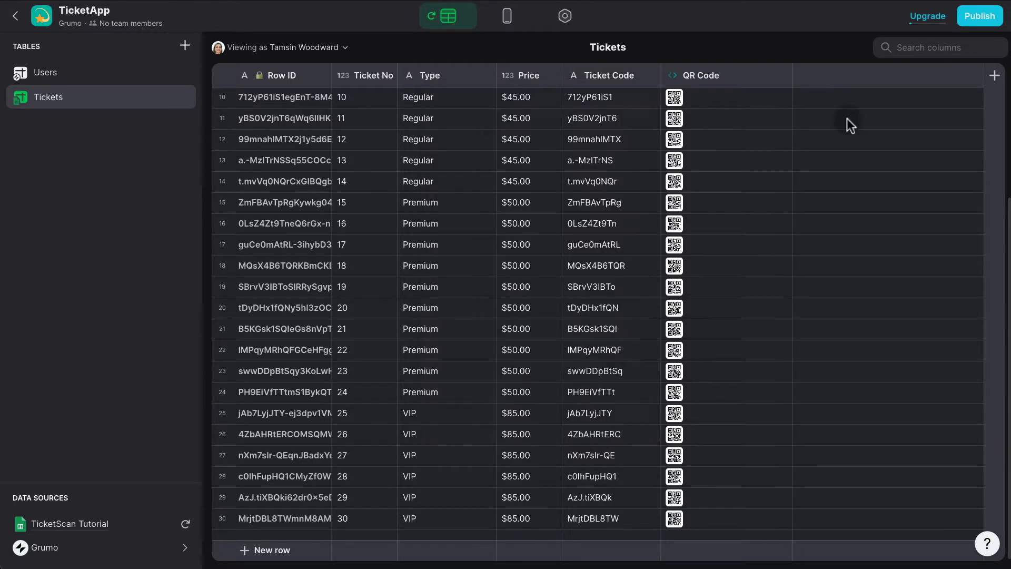
Add a Barcode template column holding the TEC-IT URL with the sample code replaced by [CODE].
{"action": "left_click", "coordinate": [994, 77]}
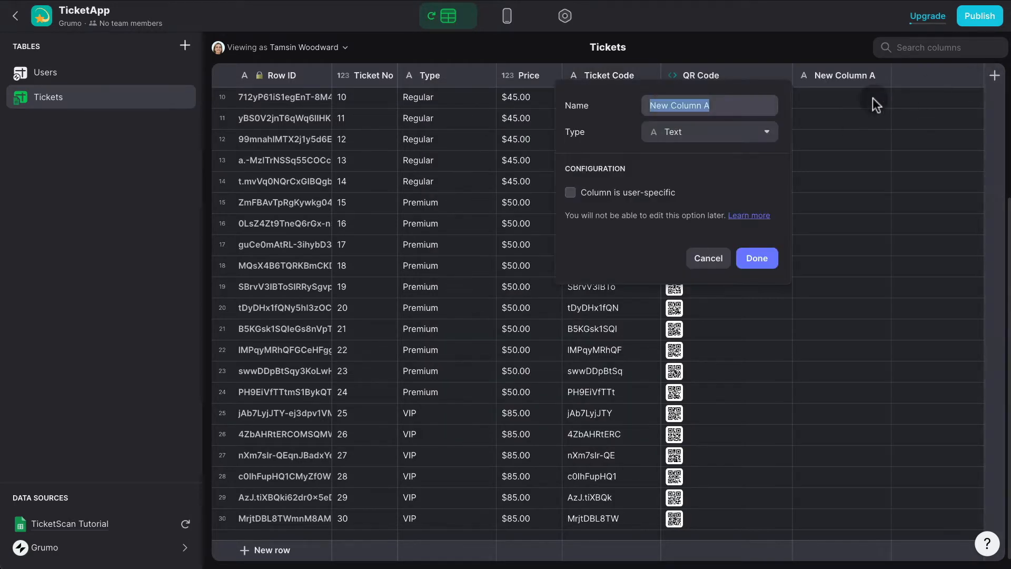
{"action": "type", "text": "Bar"}
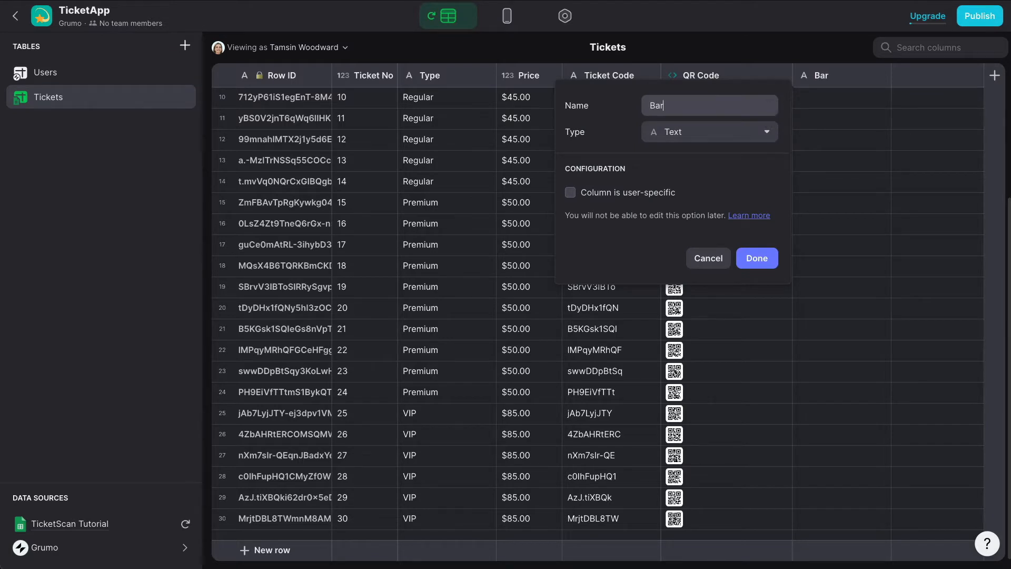
{"action": "type", "text": "code"}
{"action": "left_click", "coordinate": [737, 136]}
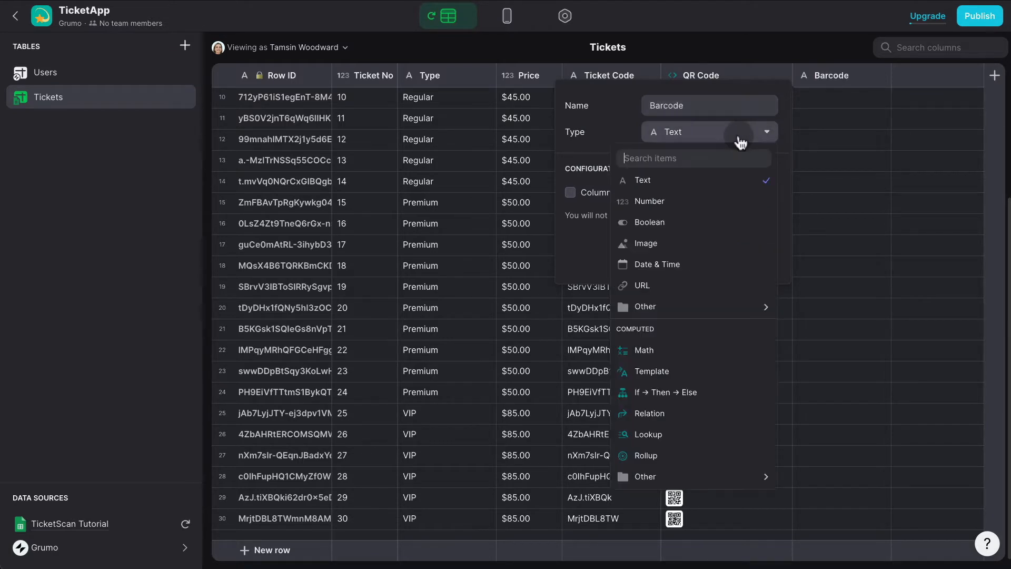
{"action": "left_click", "coordinate": [679, 369]}
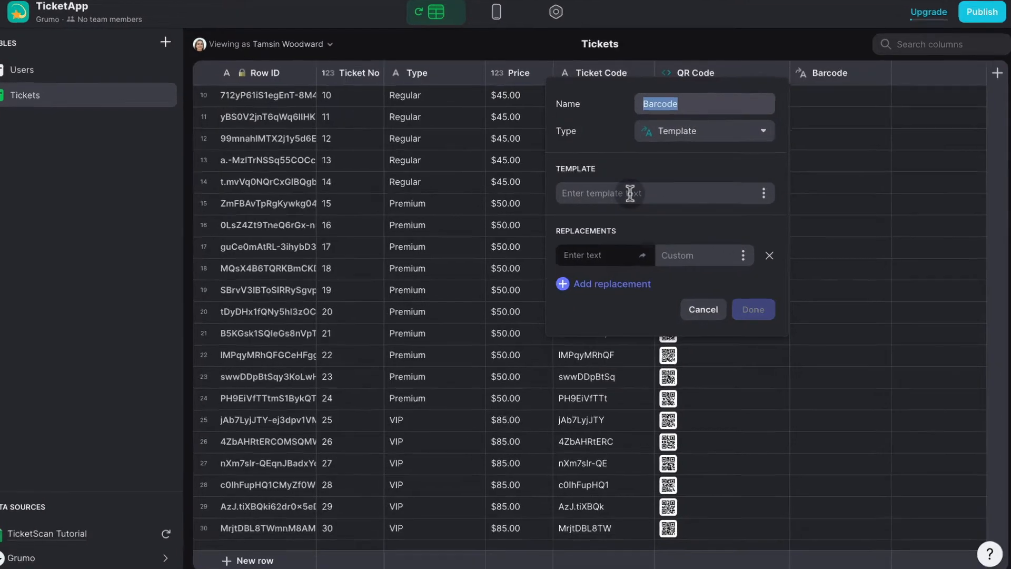
{"action": "left_click", "coordinate": [630, 193]}
{"action": "key", "text": "ctrl+v"}
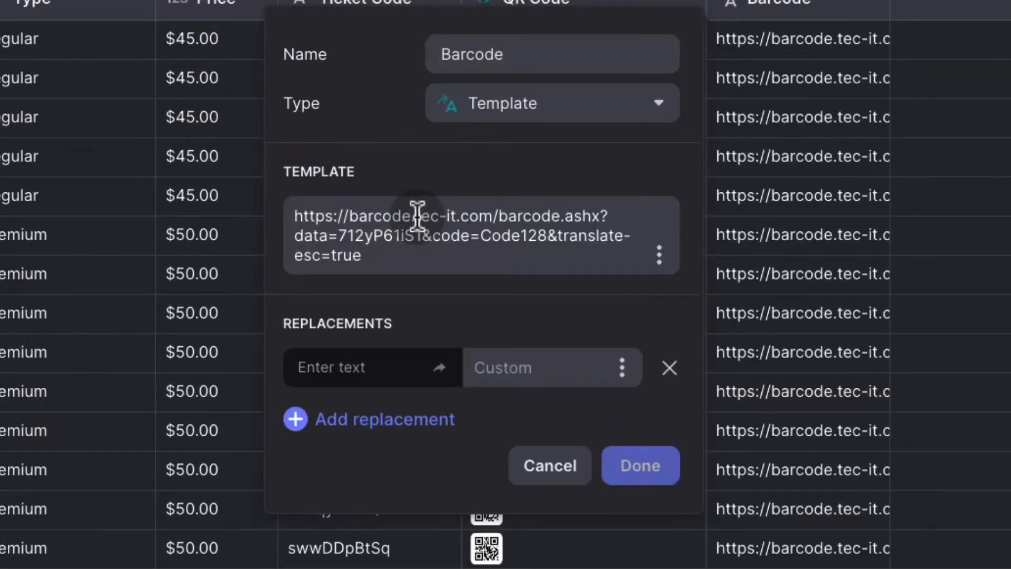
{"action": "double_click", "coordinate": [376, 235]}
{"action": "key", "text": "BackSpace"}
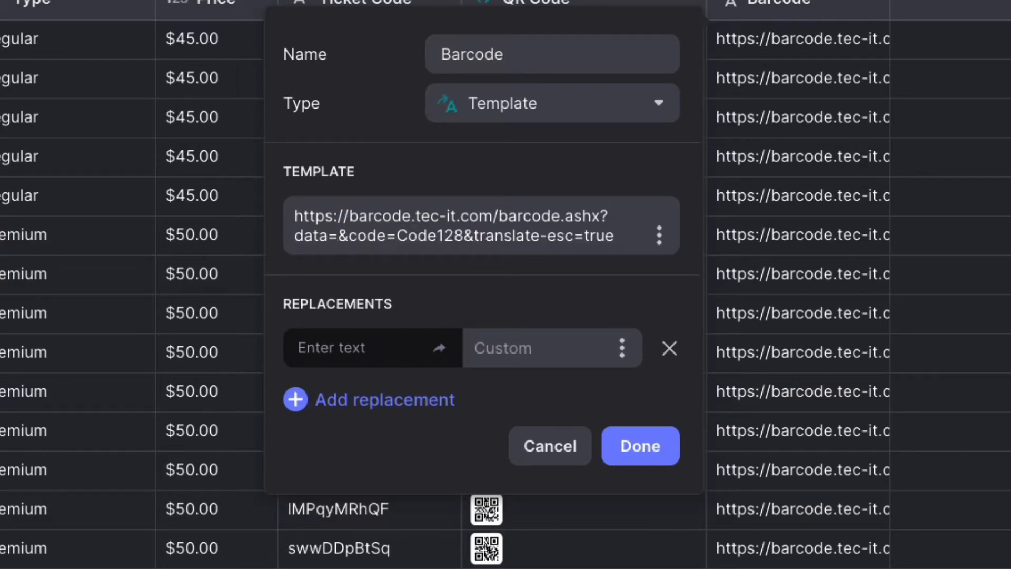
{"action": "type", "text": "[CODE]"}
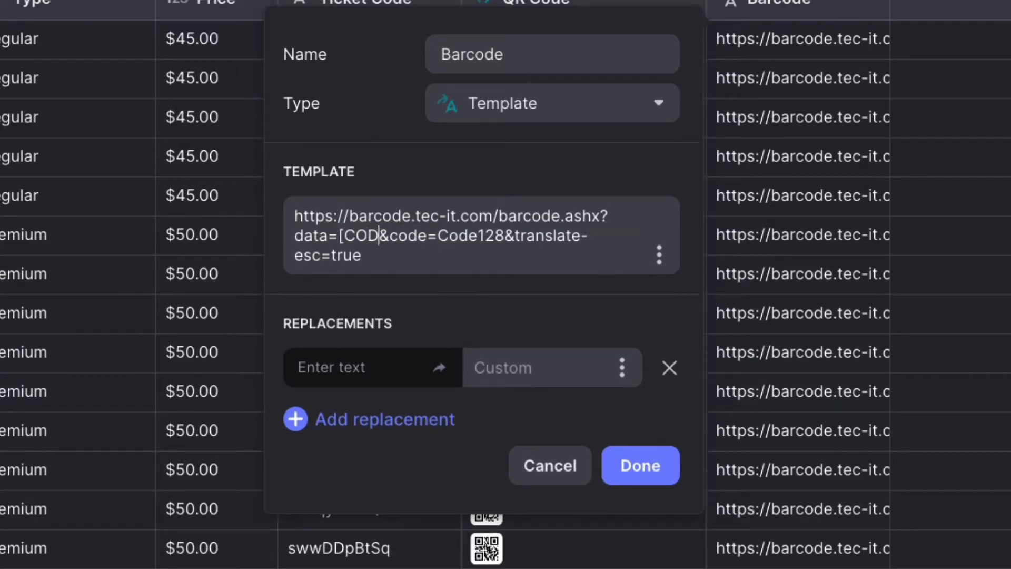
Map the [CODE] placeholder to Ticket Code and save the Barcode column.
{"action": "left_click", "coordinate": [340, 367]}
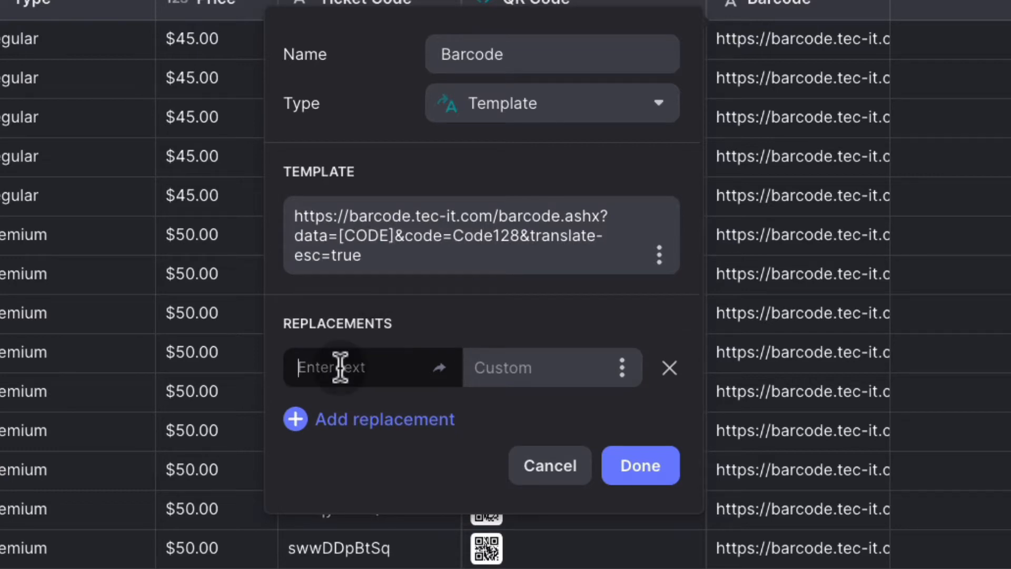
{"action": "type", "text": "[CODE]"}
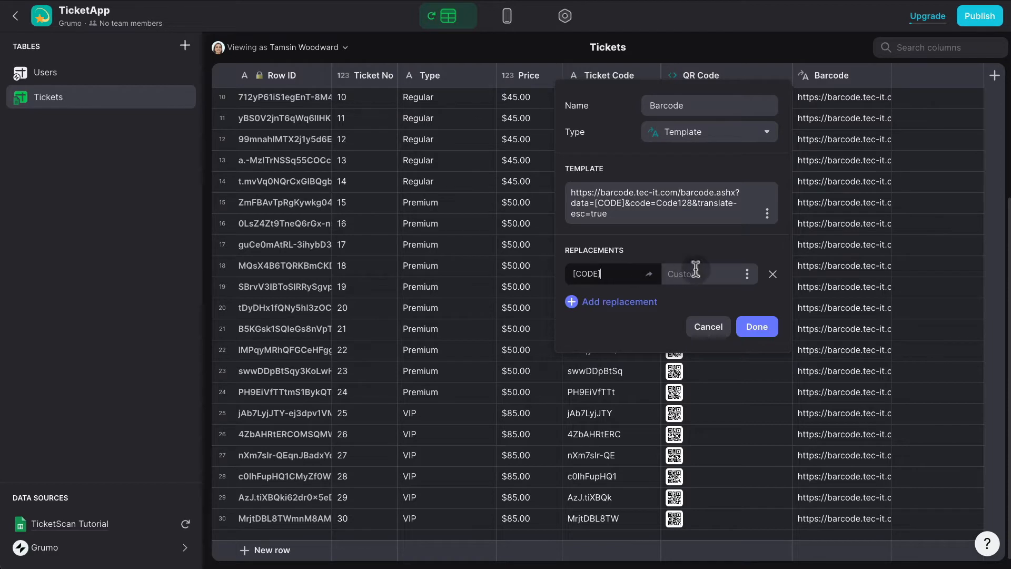
{"action": "left_click", "coordinate": [746, 275]}
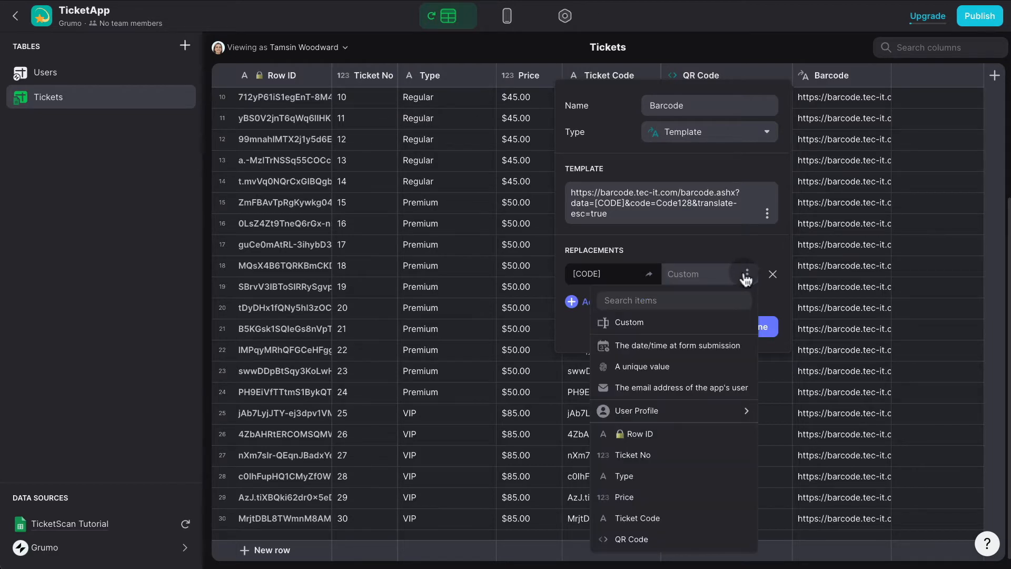
{"action": "left_click", "coordinate": [661, 523]}
{"action": "left_click", "coordinate": [759, 327]}
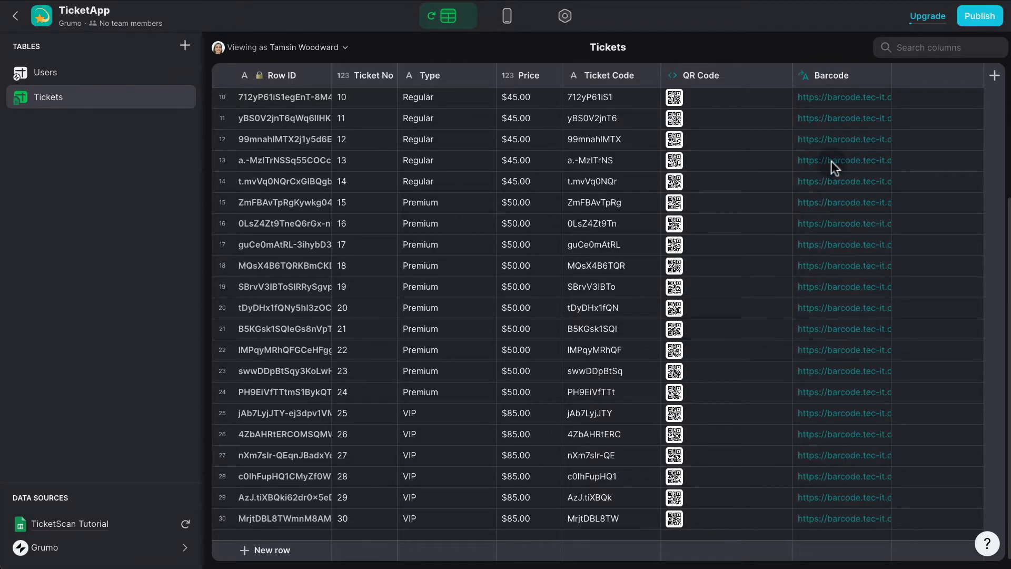
Widen the Barcode column and paste row 18's barcode URL into a new browser tab.
{"action": "left_click_drag", "start_coordinate": [890, 75], "coordinate": [950, 78]}
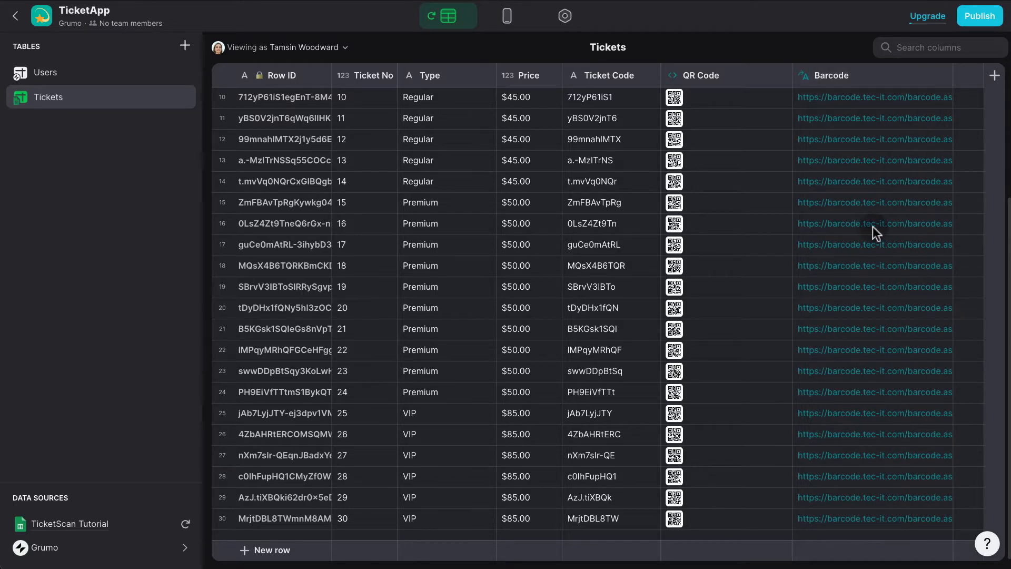
{"action": "left_click", "coordinate": [858, 265]}
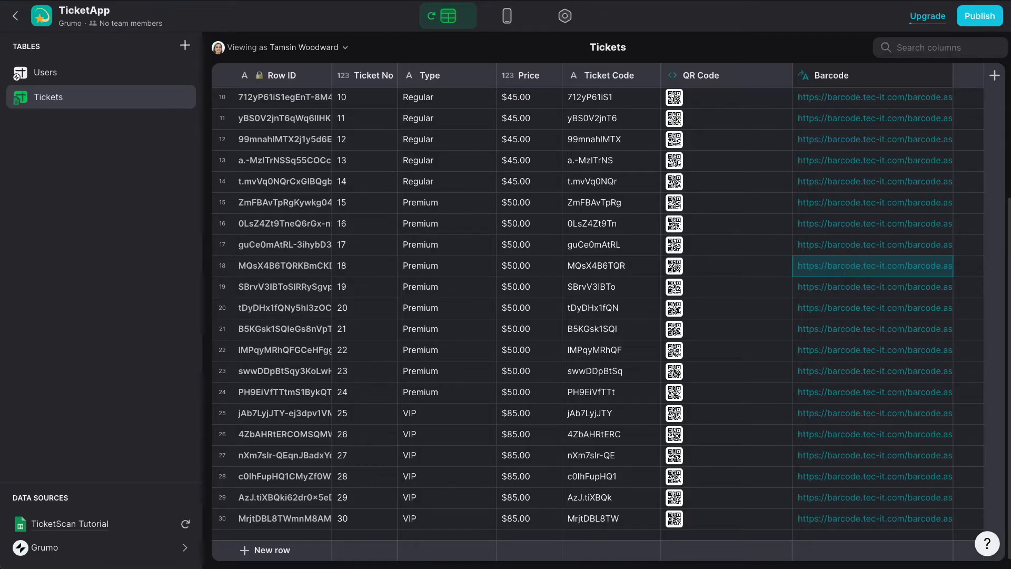
{"action": "key", "text": "ctrl+t"}
{"action": "type", "text": "https://barcode.tec-it.com/barcode.ashx?data=MQsX4B6TQR&code=Code128&translate-esc=true"}
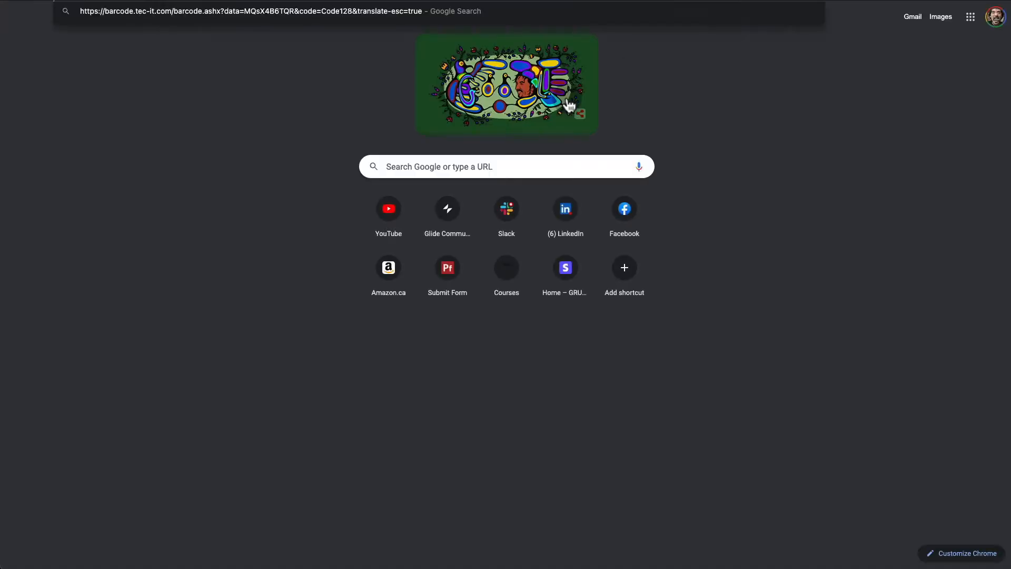
Load the pasted TEC-IT URL to see the barcode for MQsX4B6TQR.
{"action": "key", "text": "Return"}
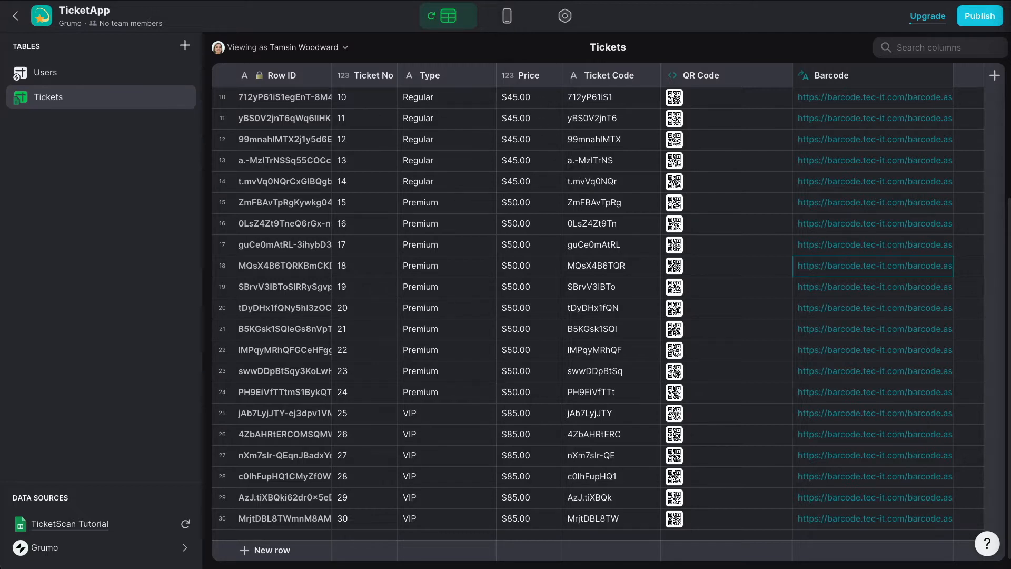
In the Layout editor, delete the Things tab.
{"action": "left_click", "coordinate": [507, 16]}
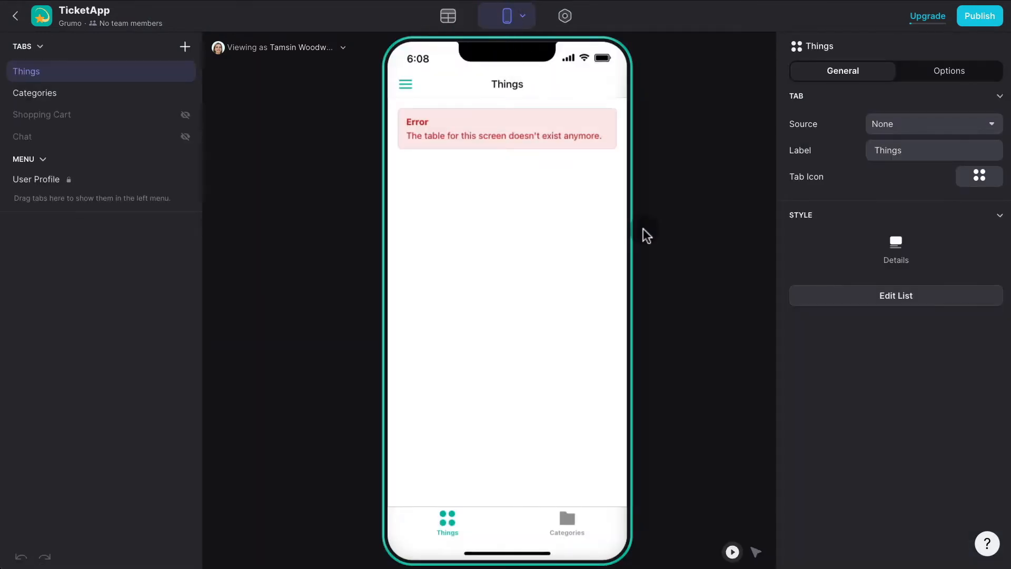
{"action": "right_click", "coordinate": [106, 79]}
{"action": "left_click", "coordinate": [93, 114]}
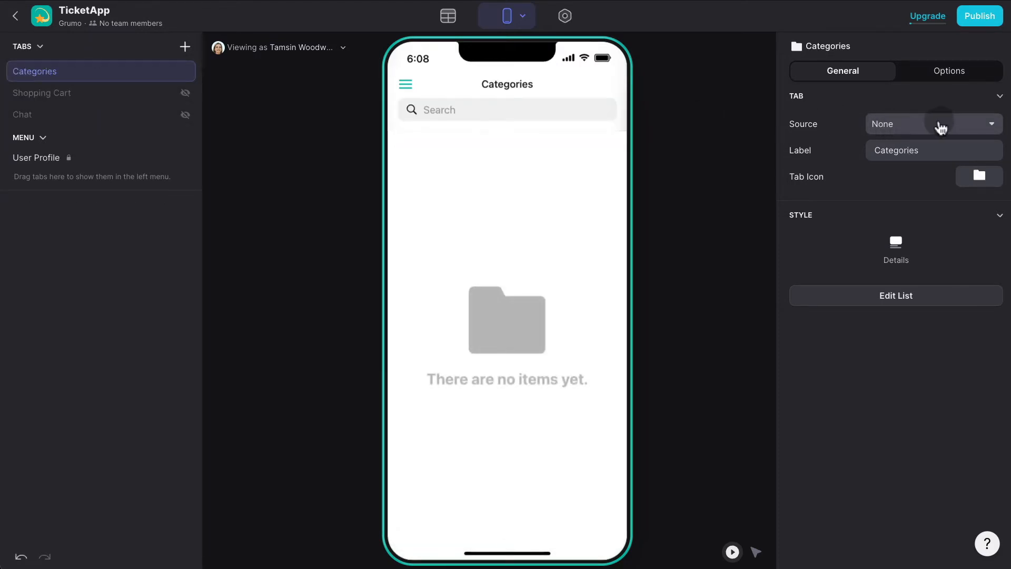
Source the remaining tab from the Tickets table and relabel it from Categories to Tickets.
{"action": "left_click", "coordinate": [905, 124]}
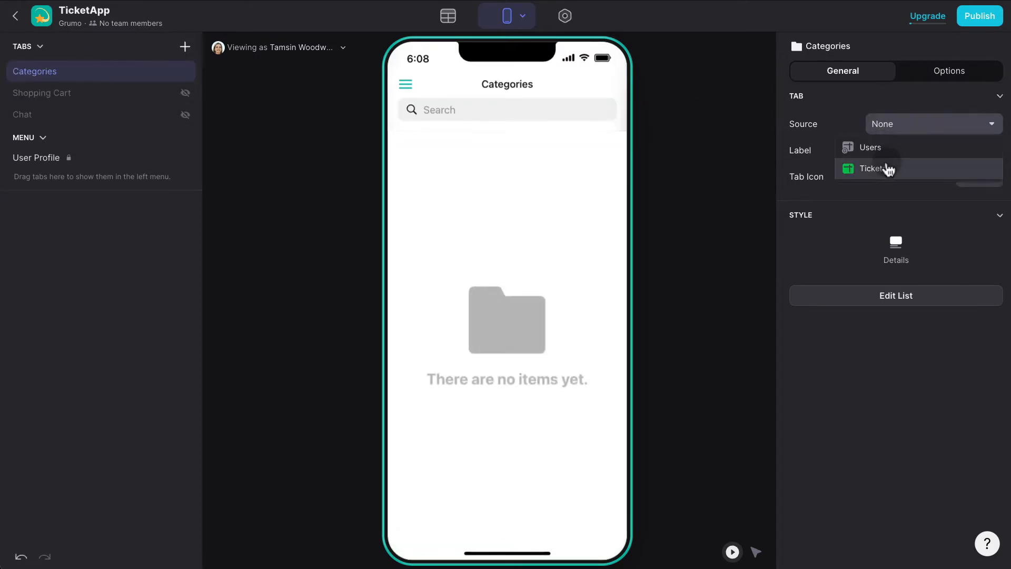
{"action": "left_click", "coordinate": [888, 167]}
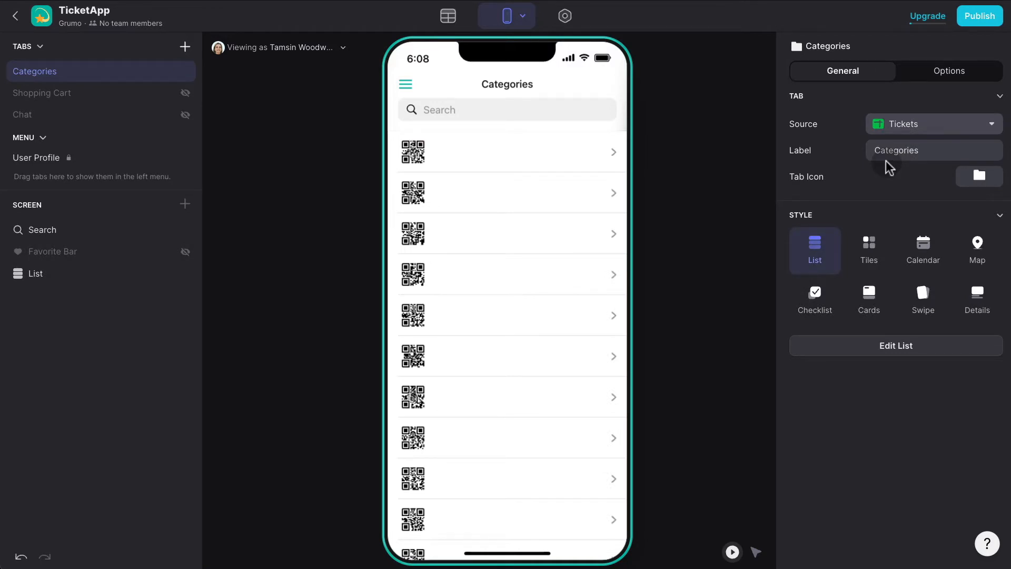
{"action": "double_click", "coordinate": [924, 143]}
{"action": "type", "text": "Tickets"}
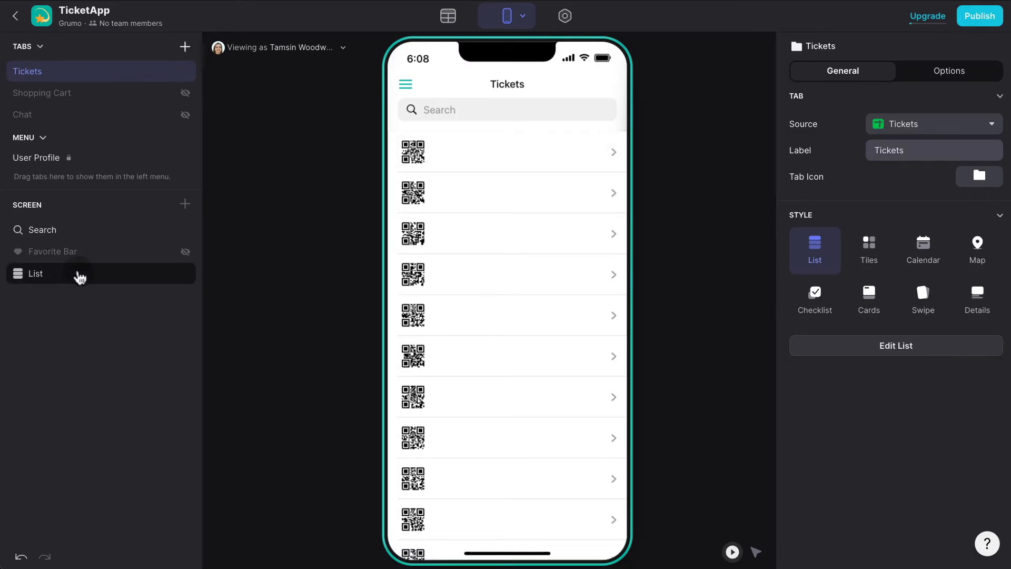
Make the Tickets list show Type as title and Price as details, with compact rows.
{"action": "left_click", "coordinate": [80, 277]}
{"action": "left_click", "coordinate": [927, 263]}
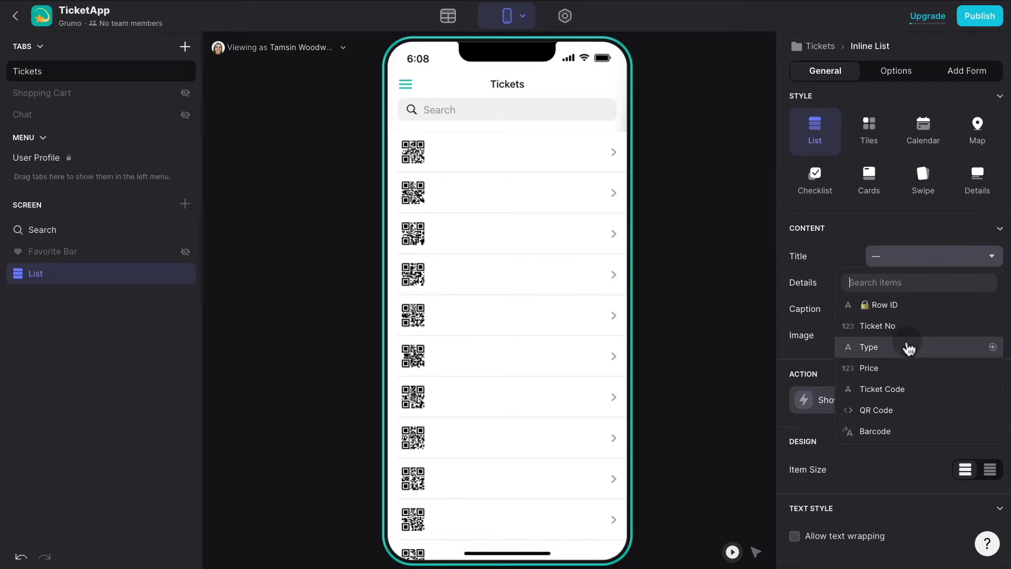
{"action": "left_click", "coordinate": [908, 347]}
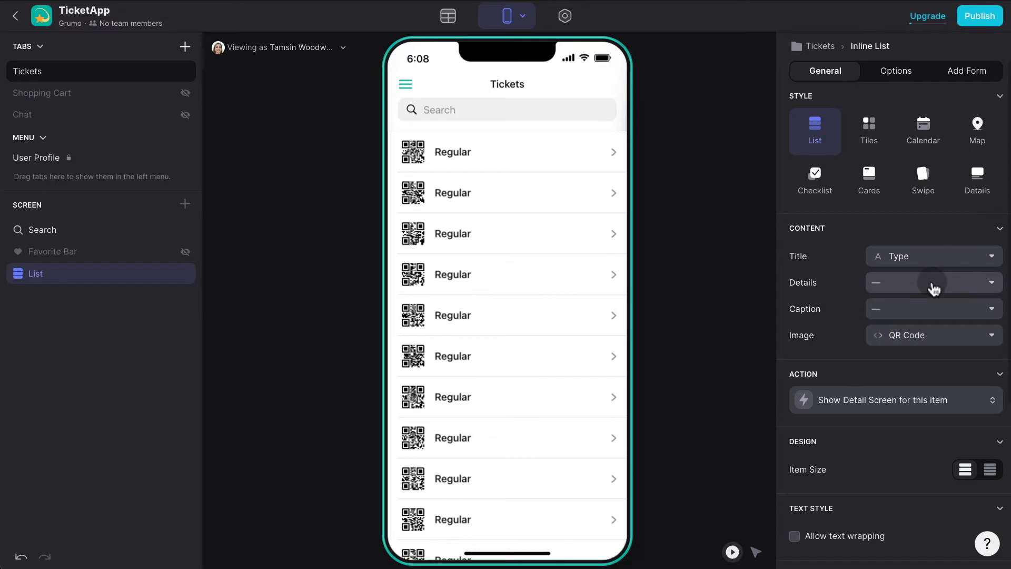
{"action": "left_click", "coordinate": [931, 285]}
{"action": "left_click", "coordinate": [898, 412]}
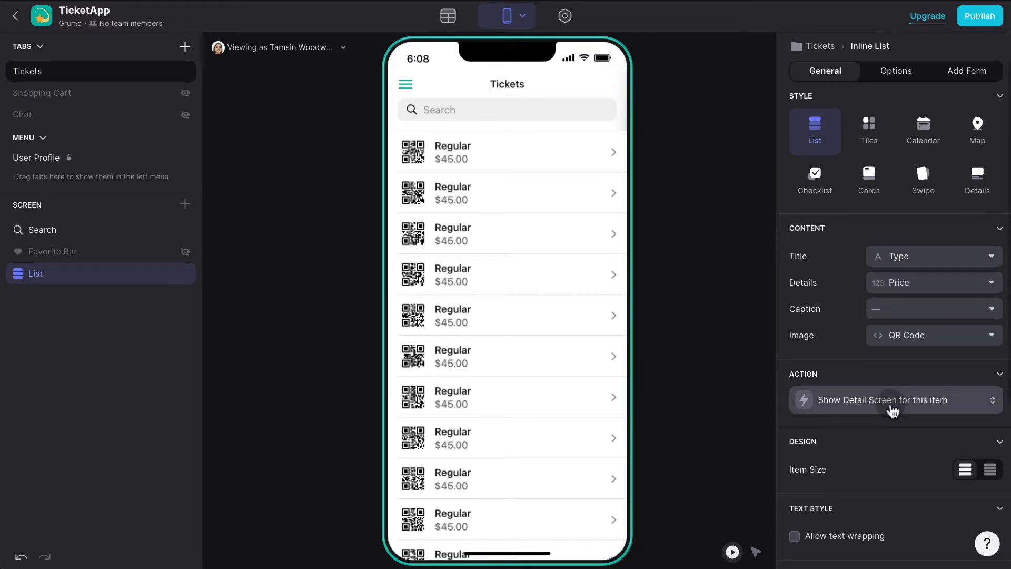
{"action": "left_click", "coordinate": [990, 470]}
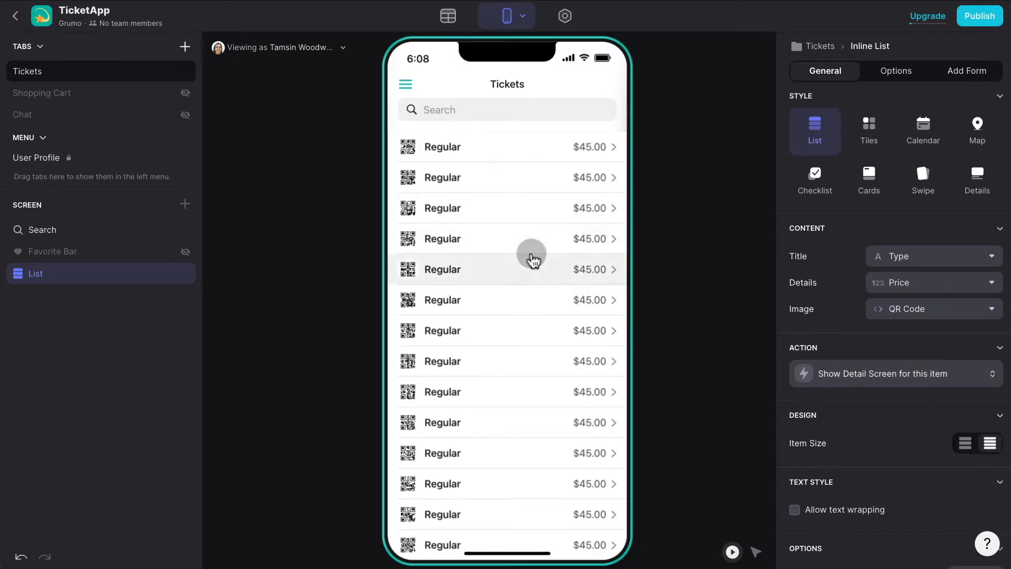
Preview a Regular ticket's detail screen, showing Ticket No 2 at $45.00.
{"action": "scroll", "coordinate": [532, 264], "scroll_direction": "down", "scroll_amount": 1}
{"action": "scroll", "coordinate": [535, 273], "scroll_direction": "down", "scroll_amount": 5}
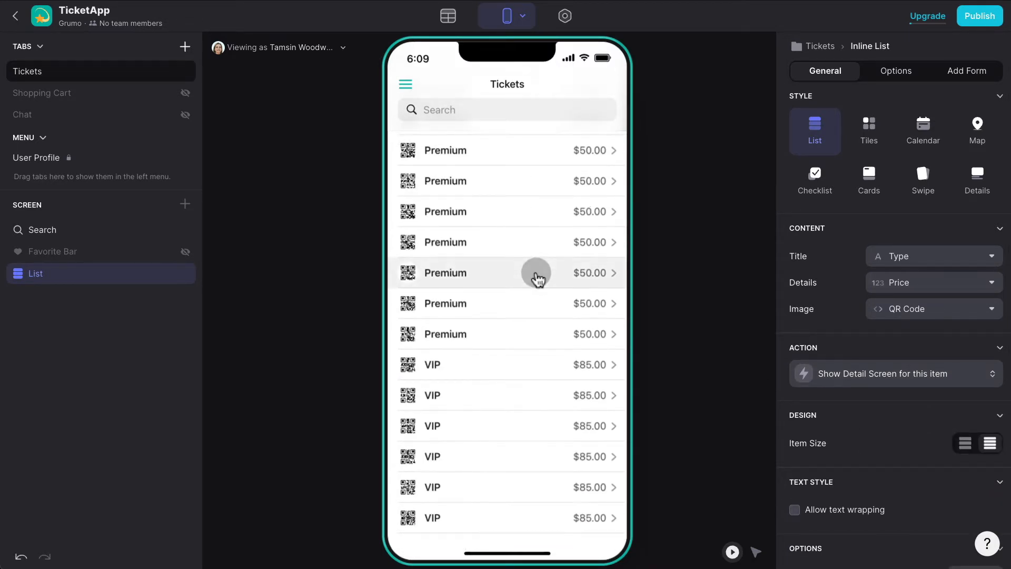
{"action": "scroll", "coordinate": [465, 235], "scroll_direction": "up", "scroll_amount": 5}
{"action": "left_click", "coordinate": [481, 175]}
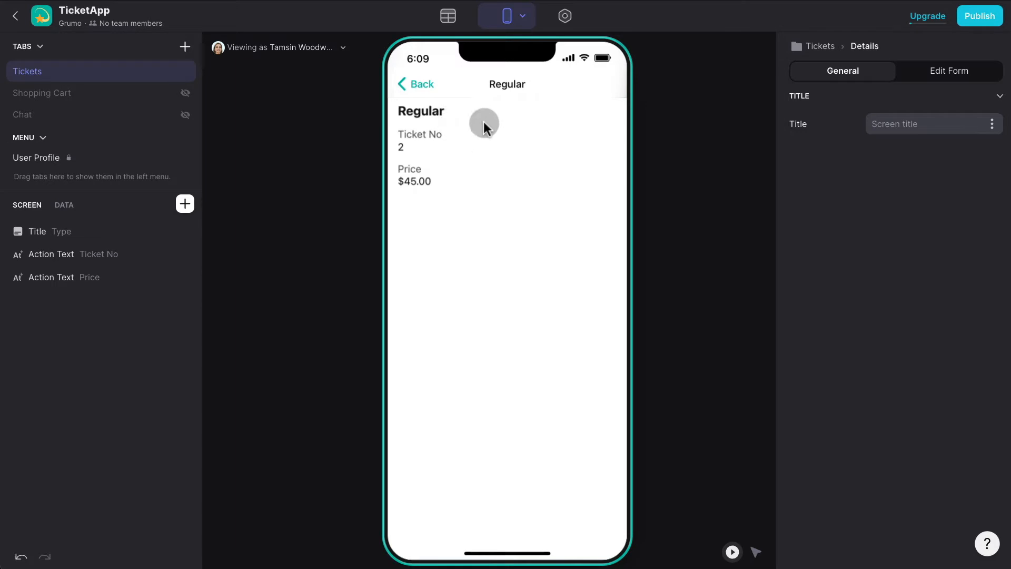
Go back to the Tickets list in the preview and switch to the Data Editor.
{"action": "left_click", "coordinate": [416, 85]}
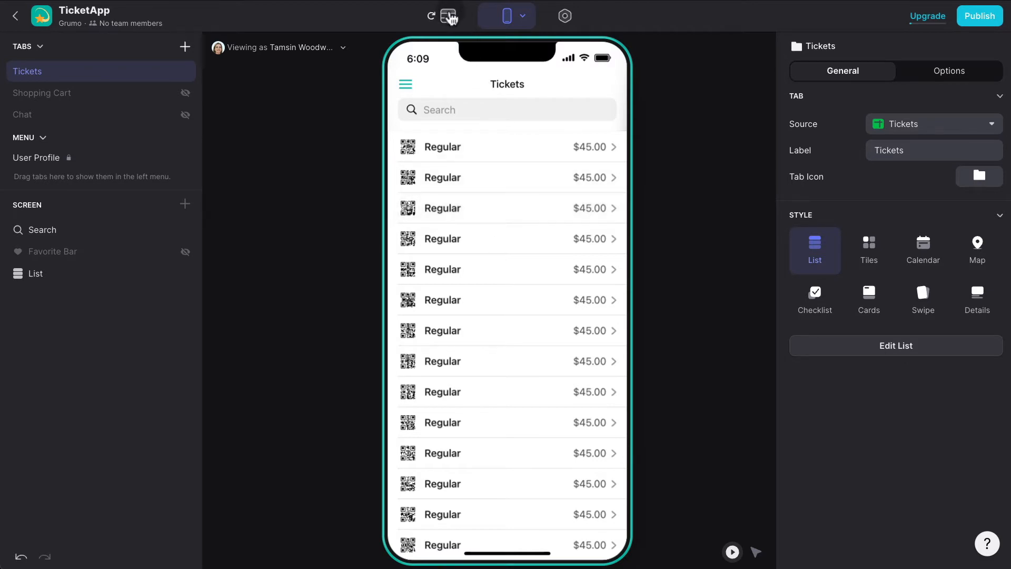
{"action": "left_click", "coordinate": [449, 18]}
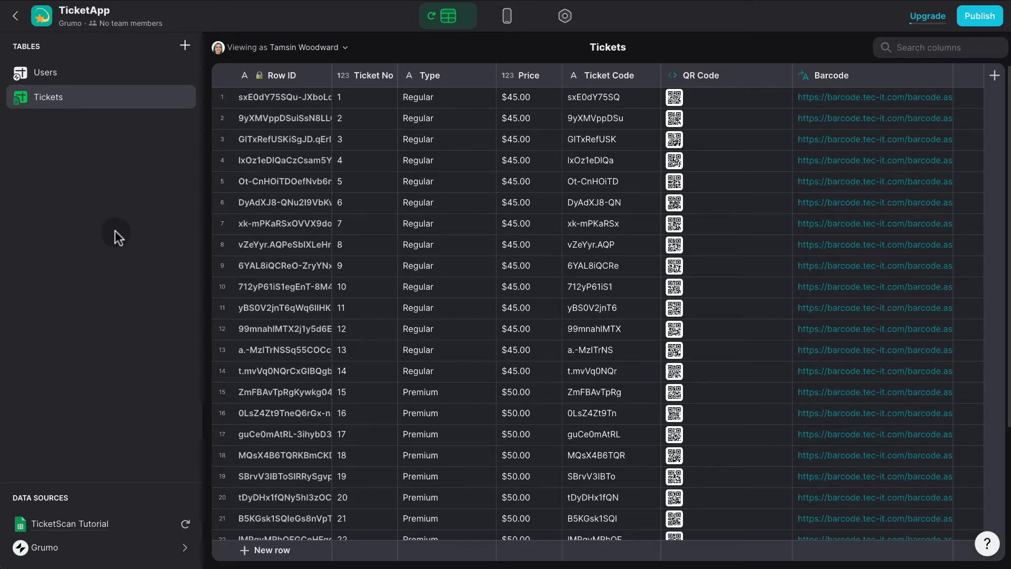
Create a new empty table named scan.
{"action": "left_click", "coordinate": [185, 45]}
{"action": "left_click", "coordinate": [222, 72]}
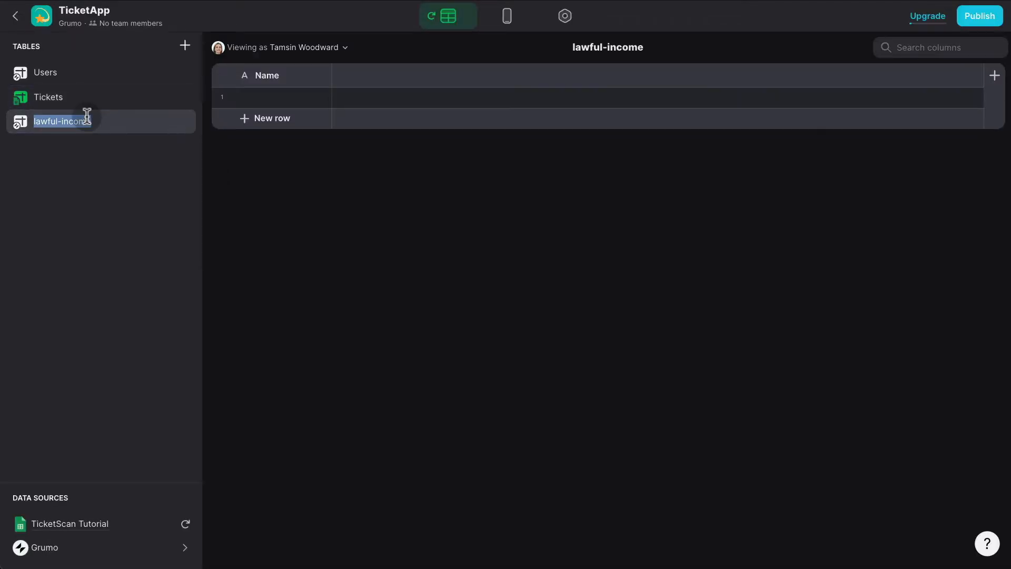
{"action": "type", "text": "scan"}
{"action": "key", "text": "Return"}
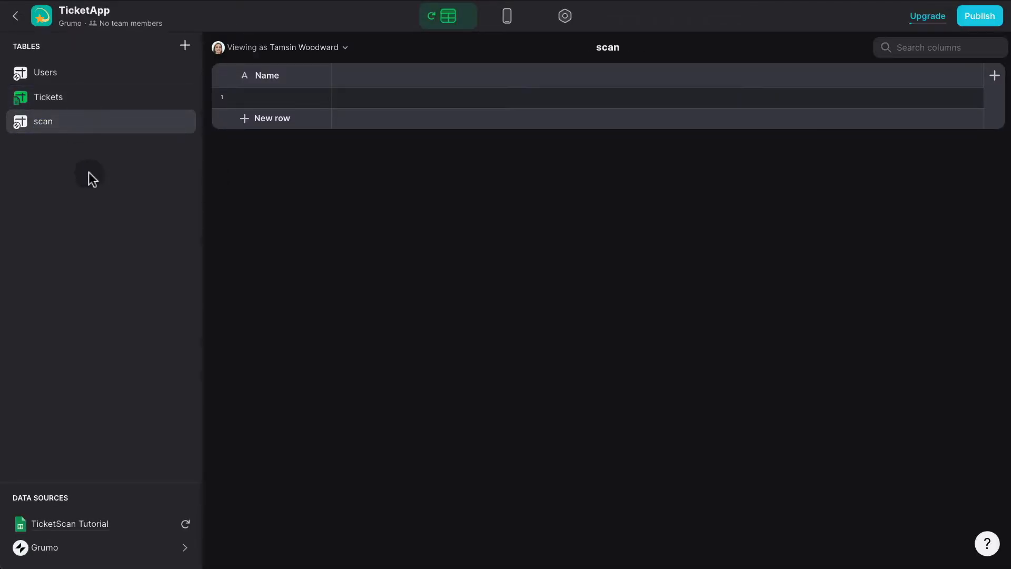
Rename the Name column to Scan ID as a Number with no decimal places.
{"action": "left_click", "coordinate": [322, 74]}
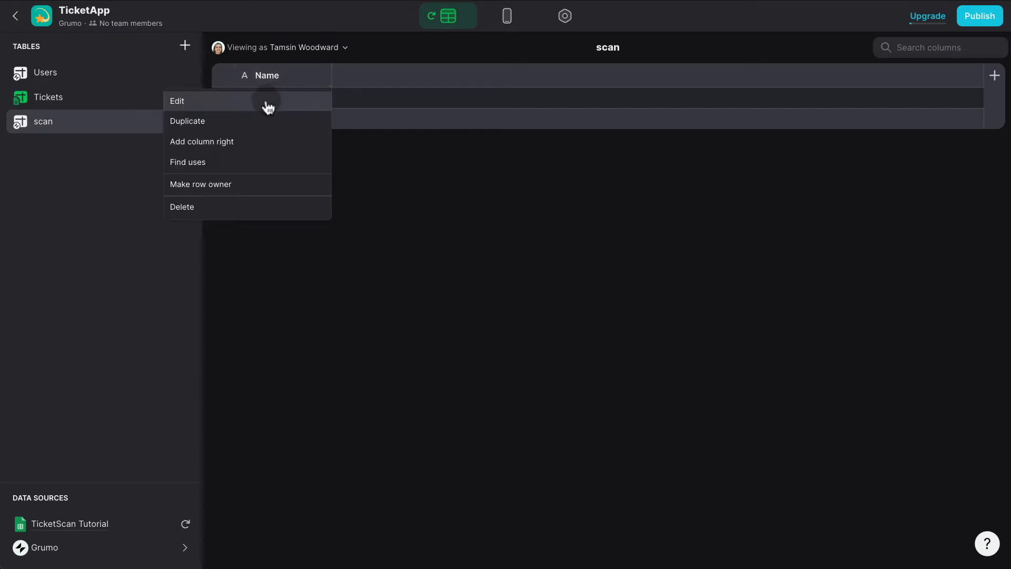
{"action": "left_click", "coordinate": [267, 104]}
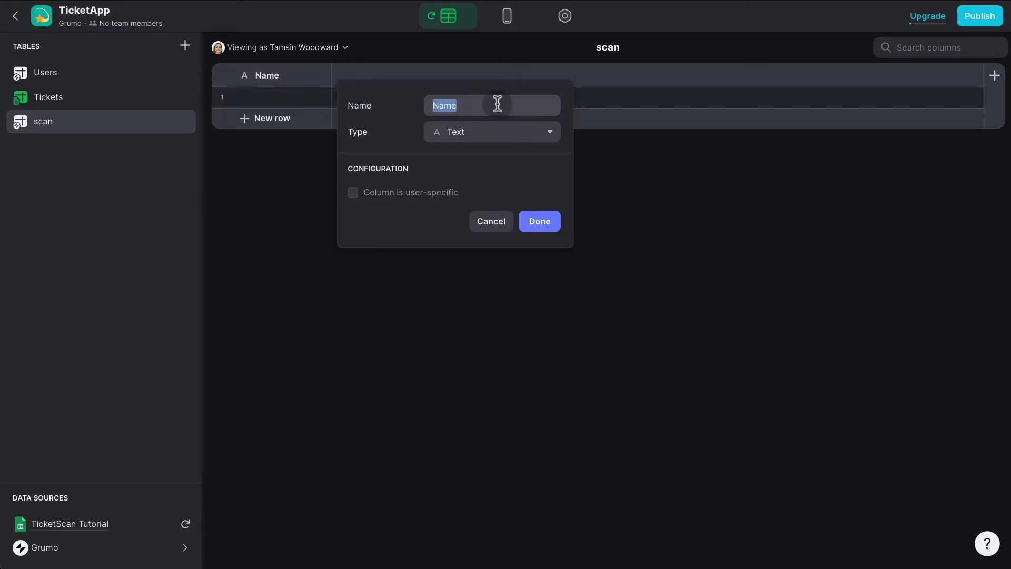
{"action": "type", "text": "Scan"}
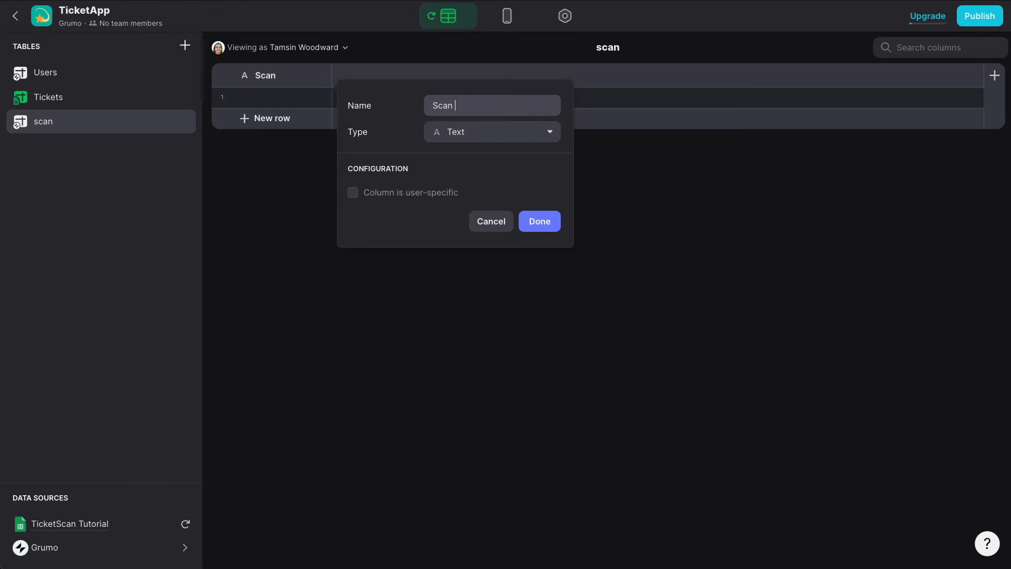
{"action": "type", "text": " ID"}
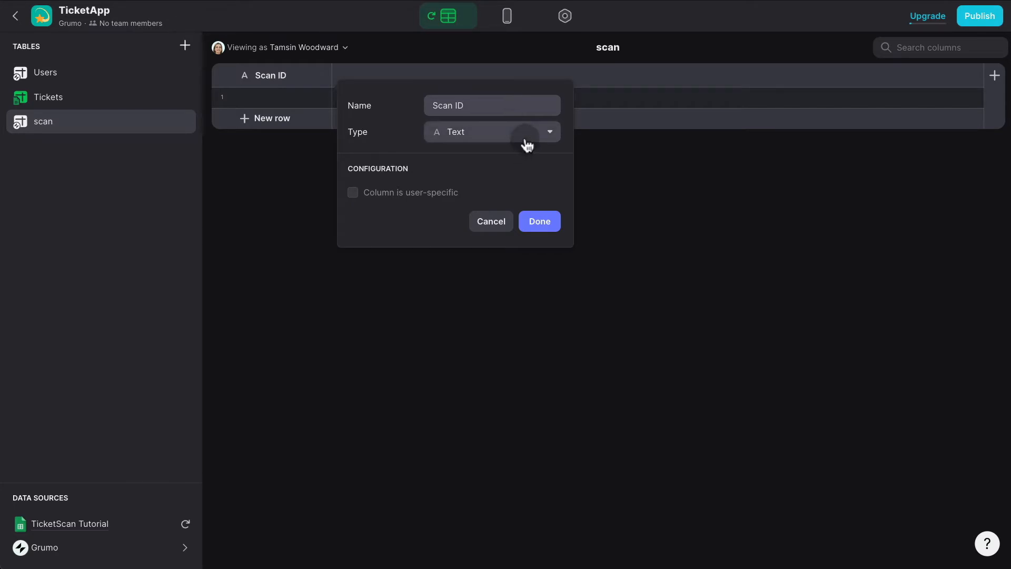
{"action": "left_click", "coordinate": [527, 145]}
{"action": "left_click", "coordinate": [471, 203]}
{"action": "left_click", "coordinate": [467, 255]}
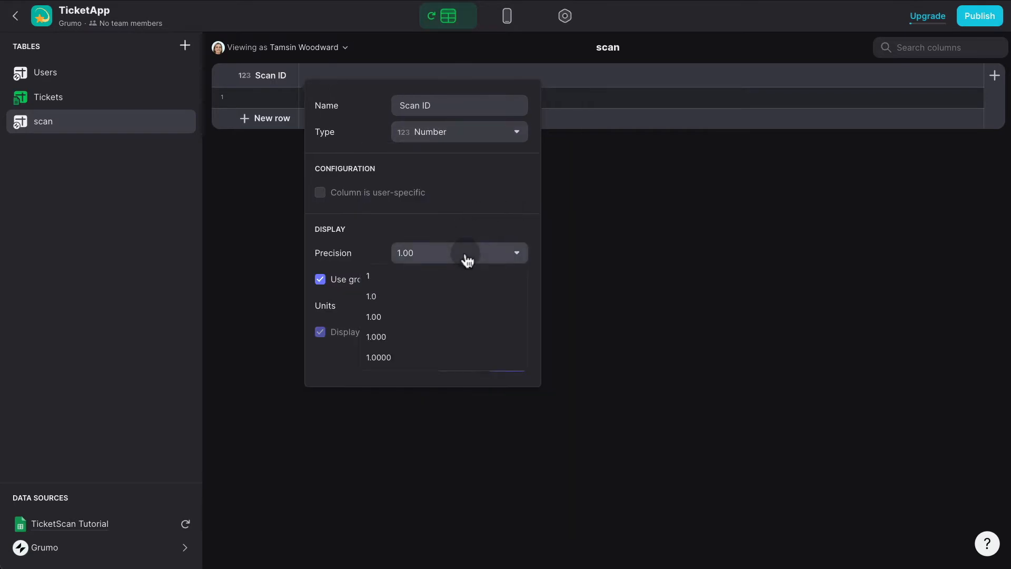
{"action": "left_click", "coordinate": [436, 279]}
{"action": "left_click", "coordinate": [503, 360]}
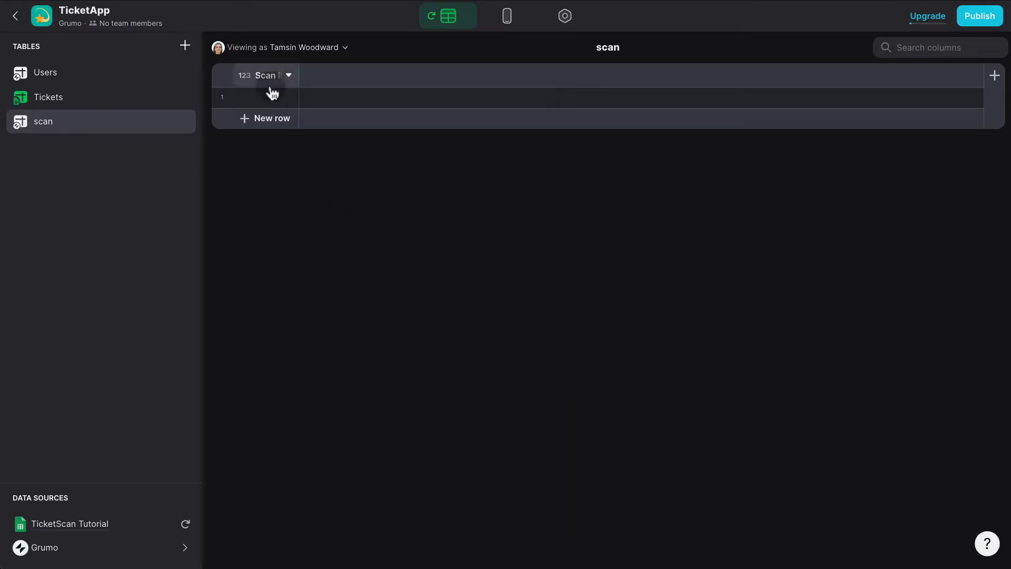
{"action": "left_click", "coordinate": [271, 95]}
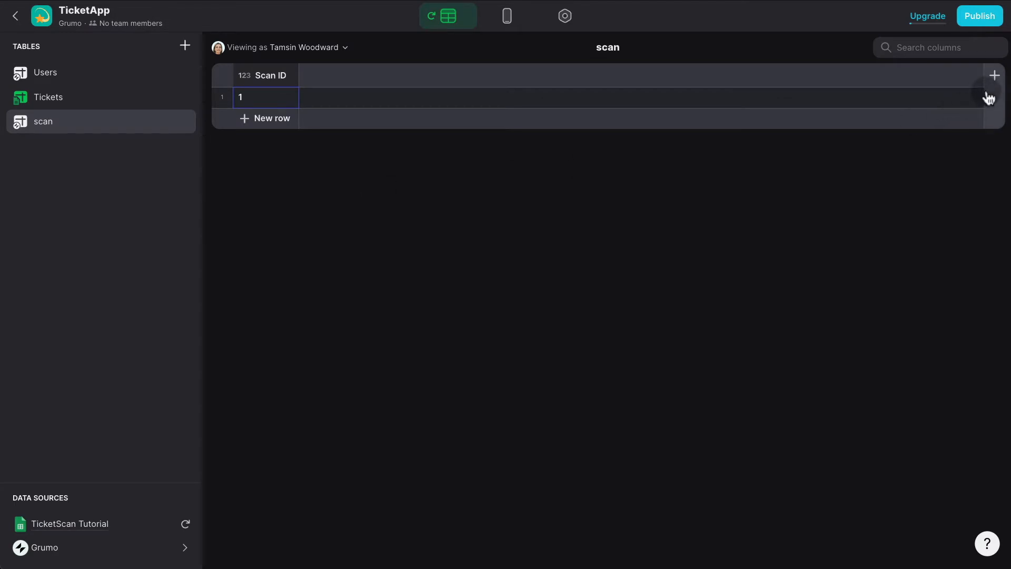
Add a user-specific Scanned Code column to the scan table, then switch back to Layout.
{"action": "left_click", "coordinate": [994, 76]}
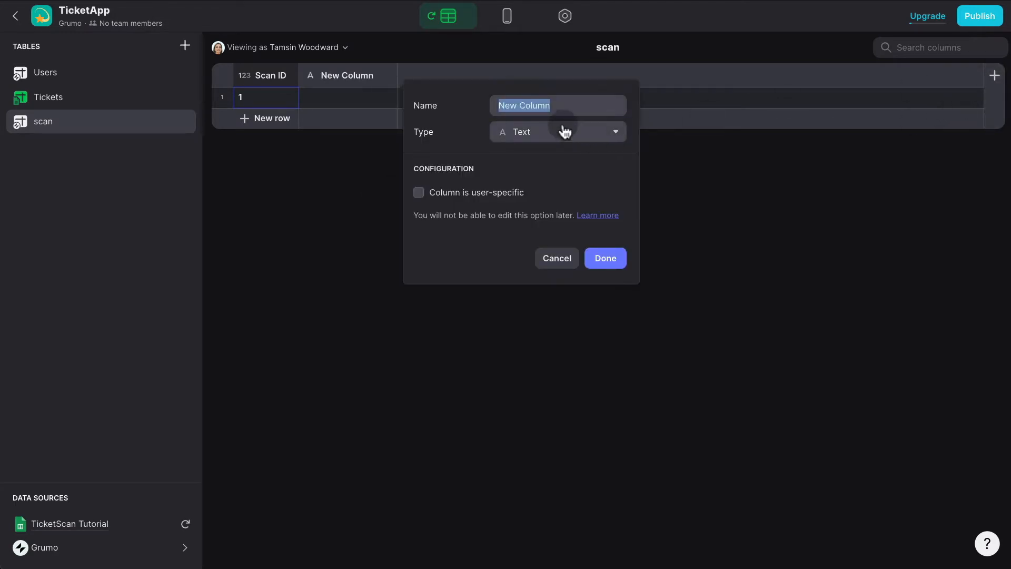
{"action": "left_click", "coordinate": [474, 194]}
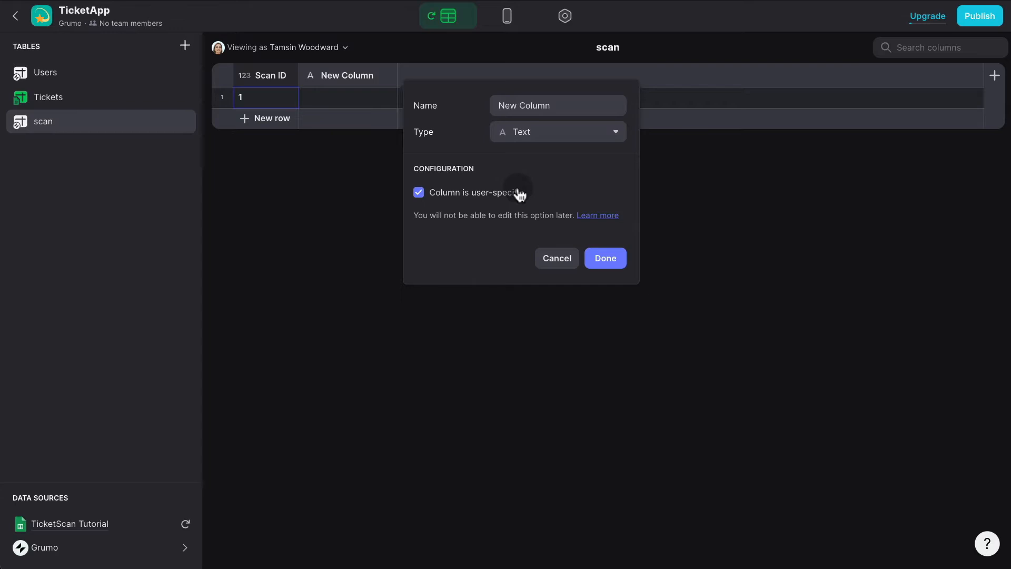
{"action": "triple_click", "coordinate": [562, 101]}
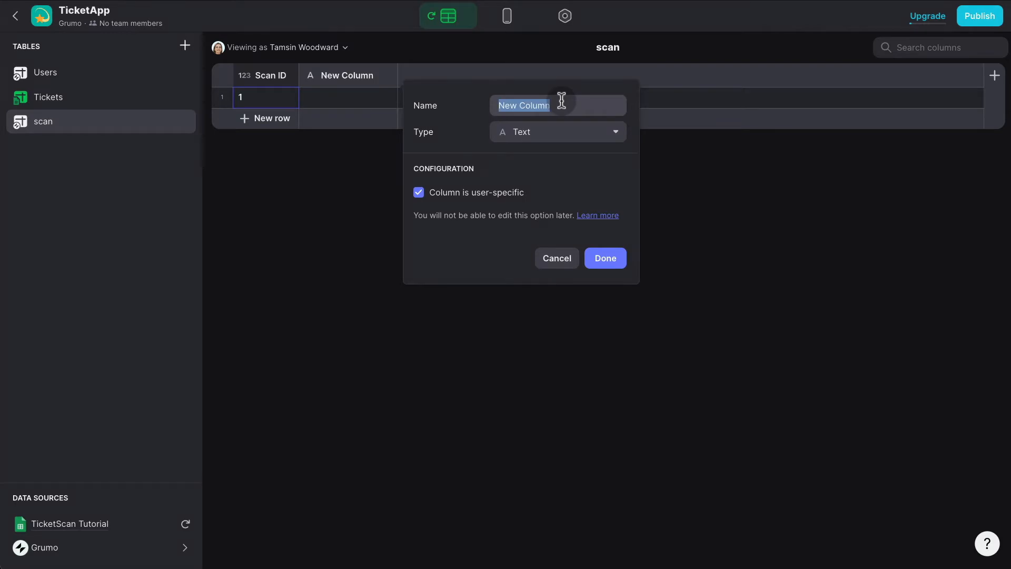
{"action": "type", "text": "Scanned Codd"}
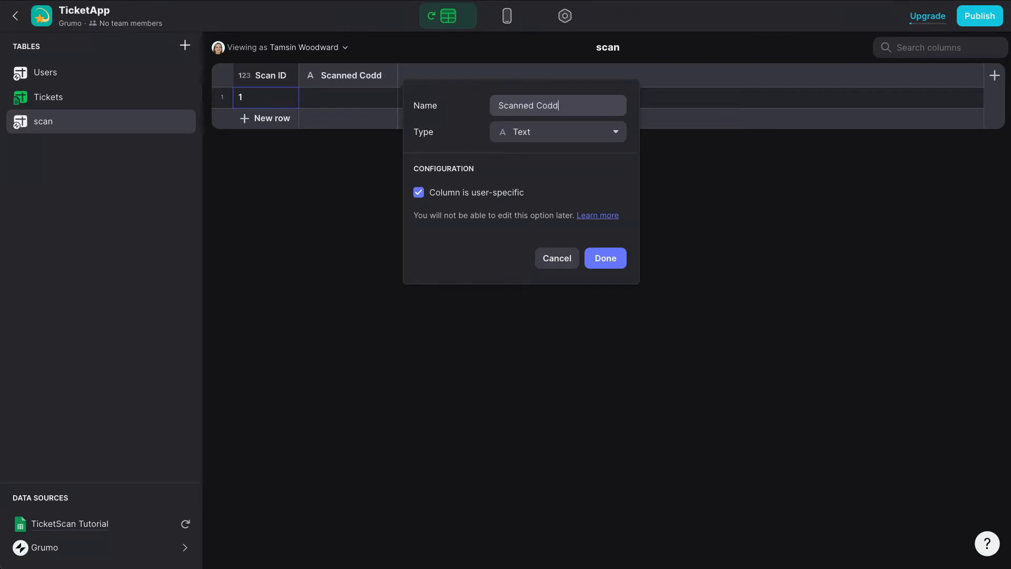
{"action": "key", "text": "BackSpace"}
{"action": "type", "text": "e"}
{"action": "left_click", "coordinate": [617, 261]}
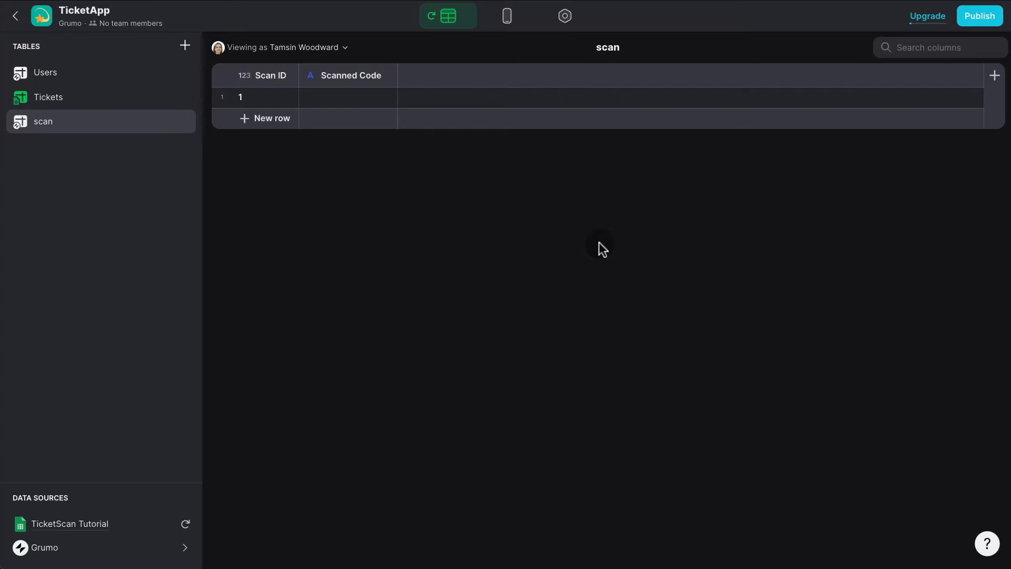
{"action": "left_click", "coordinate": [505, 19]}
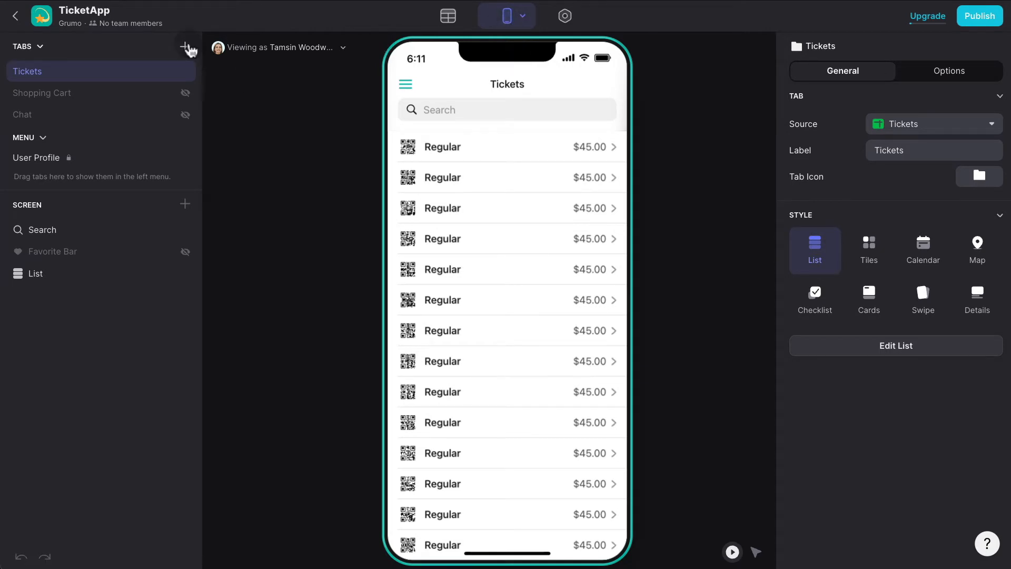
Add a tab sourced from the scan table as a details screen, removing its two text components.
{"action": "left_click", "coordinate": [185, 46]}
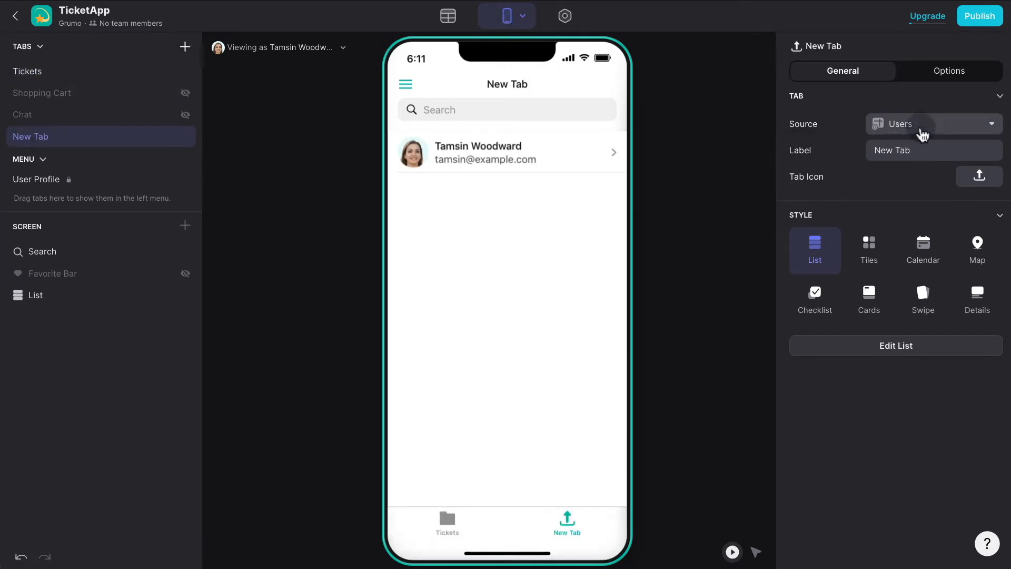
{"action": "left_click", "coordinate": [919, 126]}
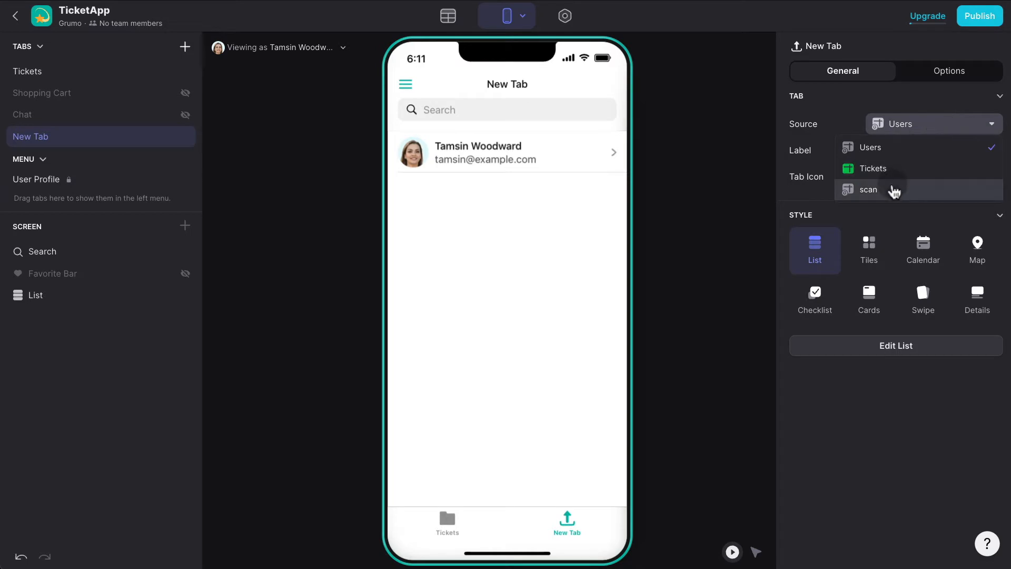
{"action": "left_click", "coordinate": [894, 189]}
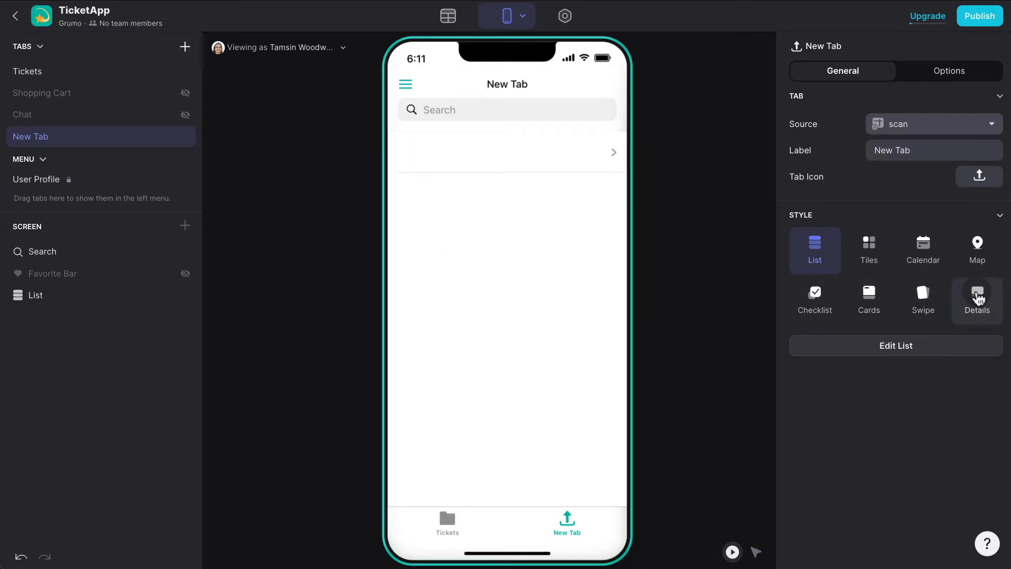
{"action": "left_click", "coordinate": [977, 298]}
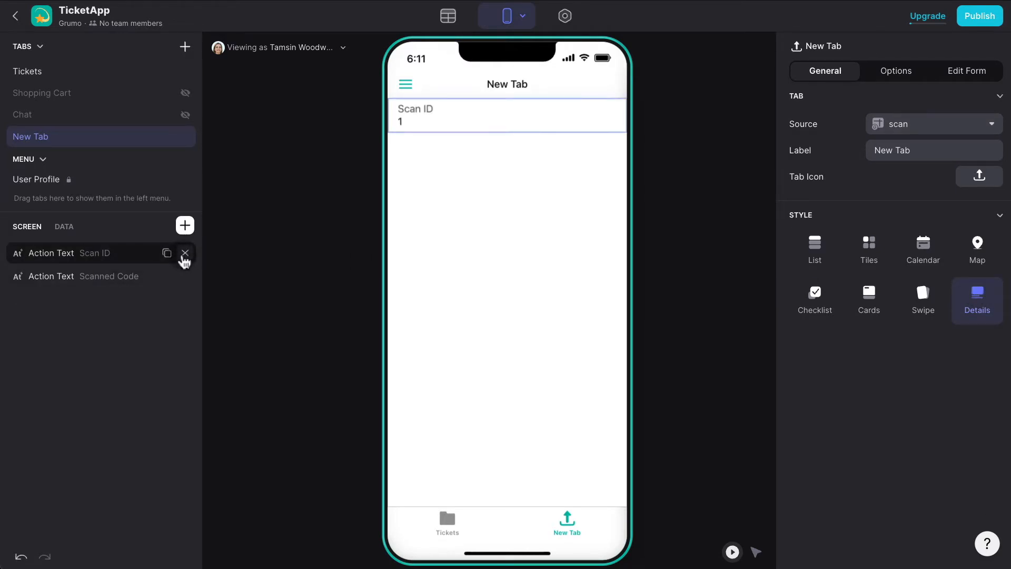
{"action": "left_click", "coordinate": [184, 255]}
{"action": "left_click", "coordinate": [184, 255]}
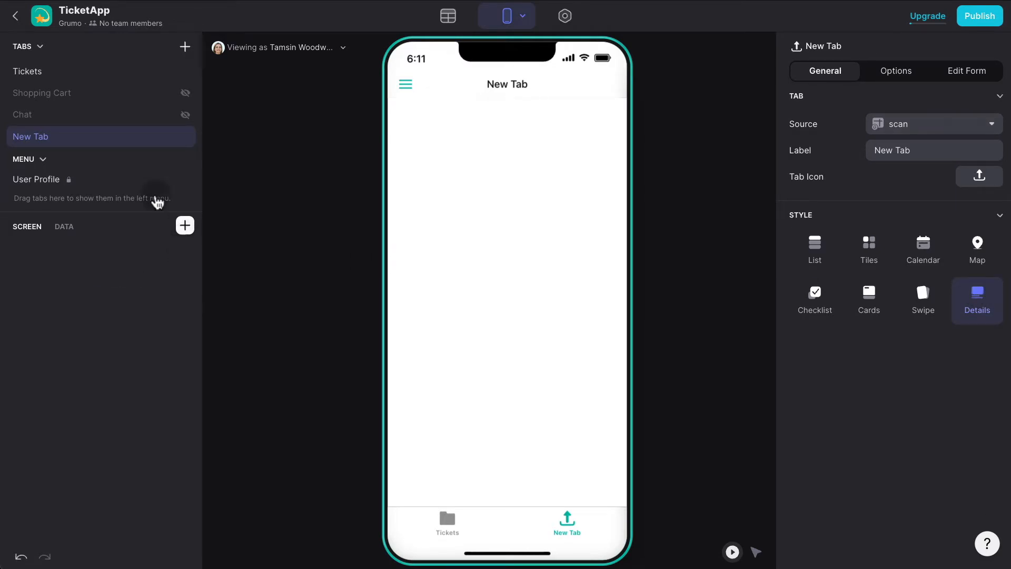
Label the tab Scan and give it the QR-scan icon found by searching 'code'.
{"action": "triple_click", "coordinate": [960, 150]}
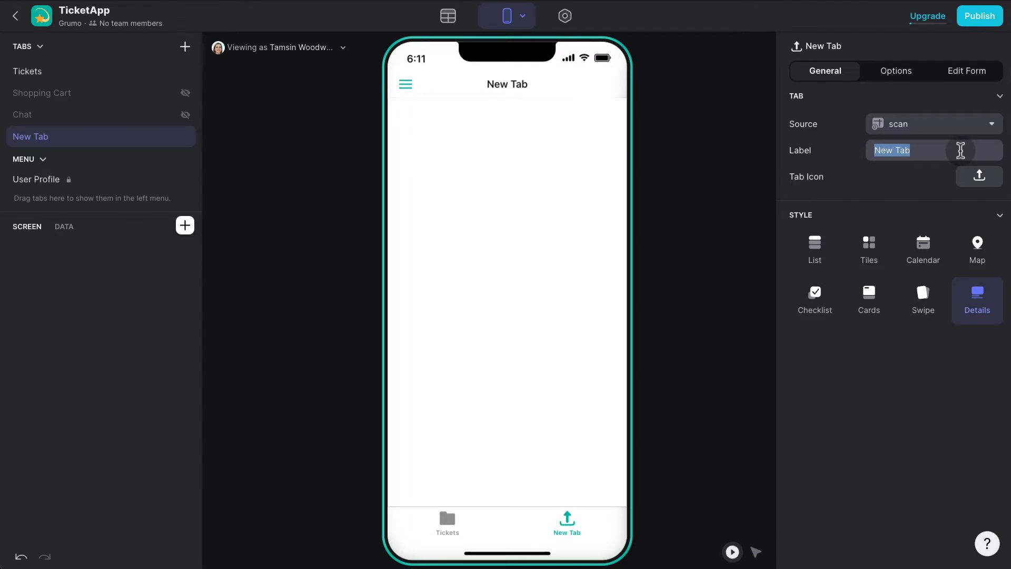
{"action": "type", "text": "Scan"}
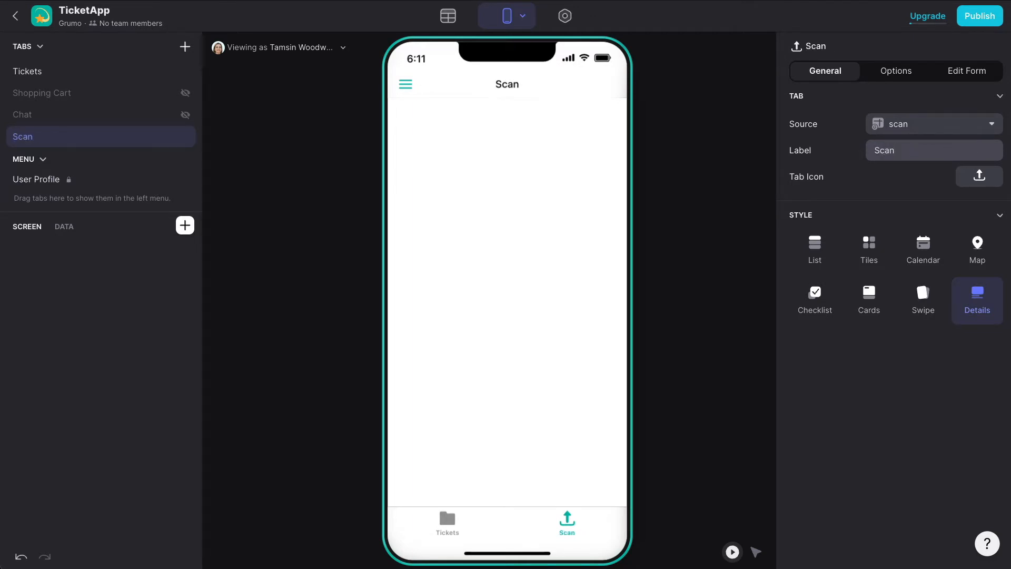
{"action": "left_click", "coordinate": [980, 176]}
{"action": "left_click", "coordinate": [447, 200]}
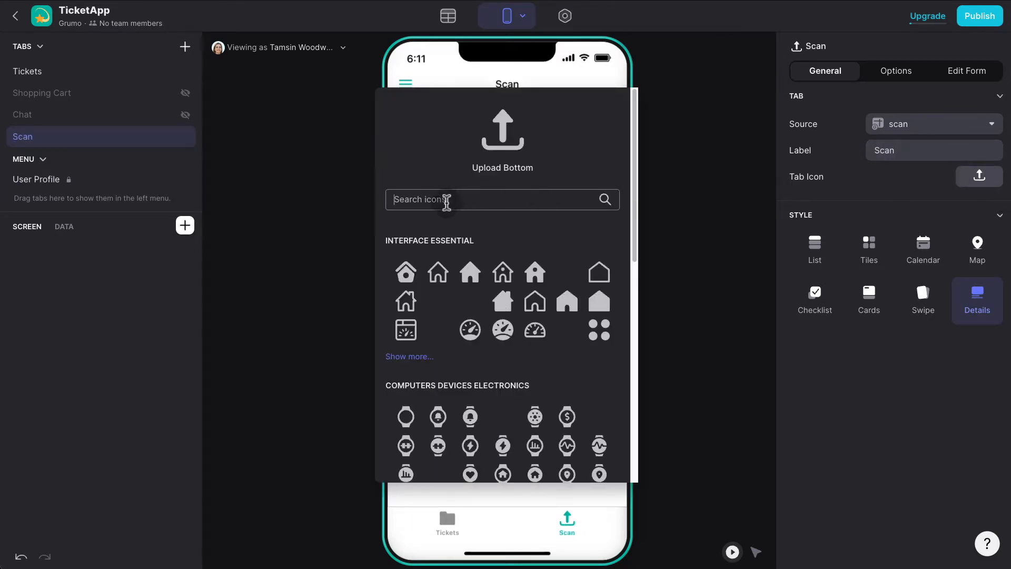
{"action": "type", "text": "code"}
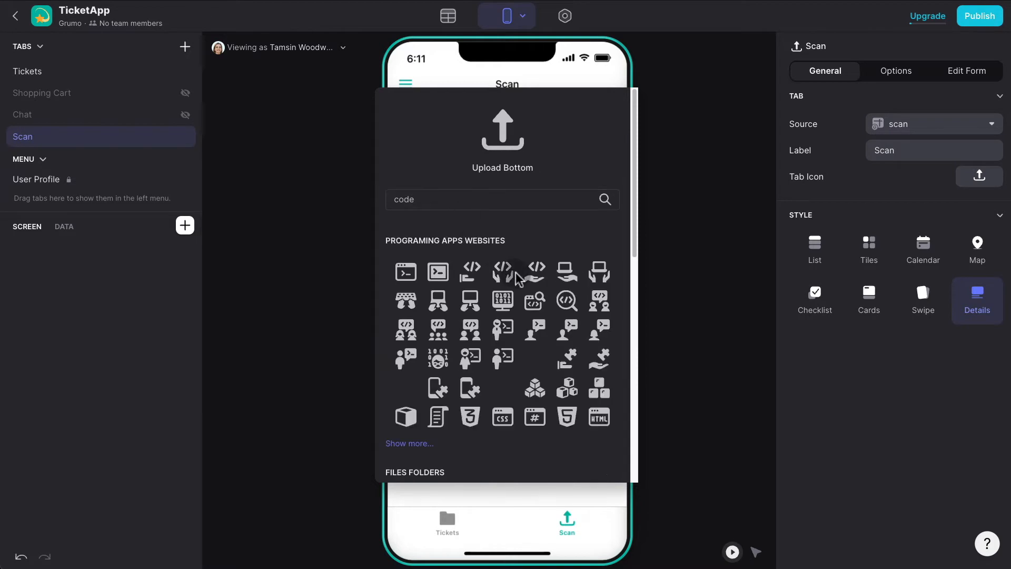
{"action": "scroll", "coordinate": [521, 282], "scroll_direction": "down", "scroll_amount": 3}
{"action": "scroll", "coordinate": [520, 281], "scroll_direction": "down", "scroll_amount": 1}
{"action": "scroll", "coordinate": [520, 282], "scroll_direction": "up", "scroll_amount": 4}
{"action": "scroll", "coordinate": [518, 287], "scroll_direction": "down", "scroll_amount": 6}
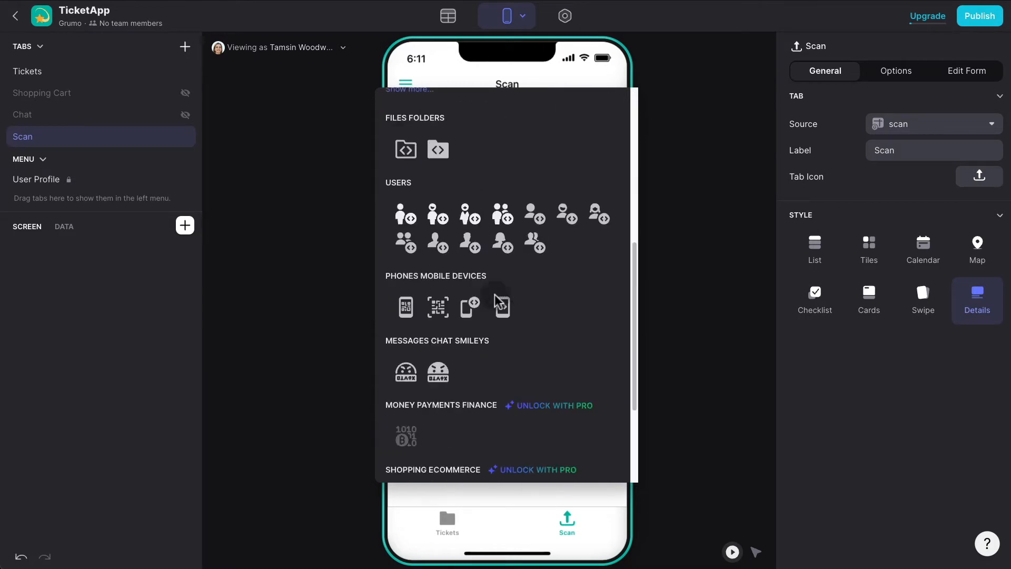
{"action": "left_click", "coordinate": [437, 309]}
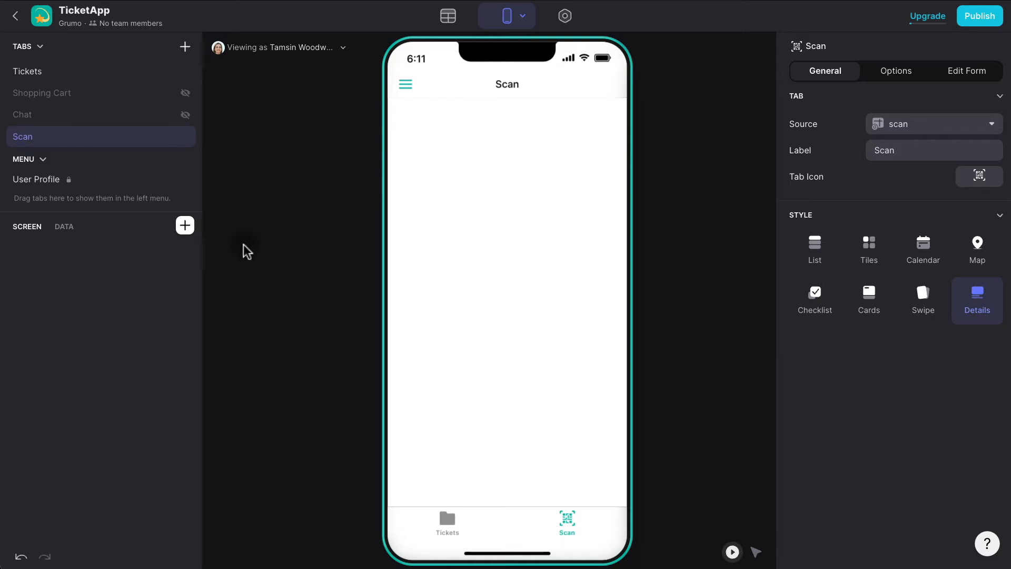
{"action": "left_click", "coordinate": [184, 232]}
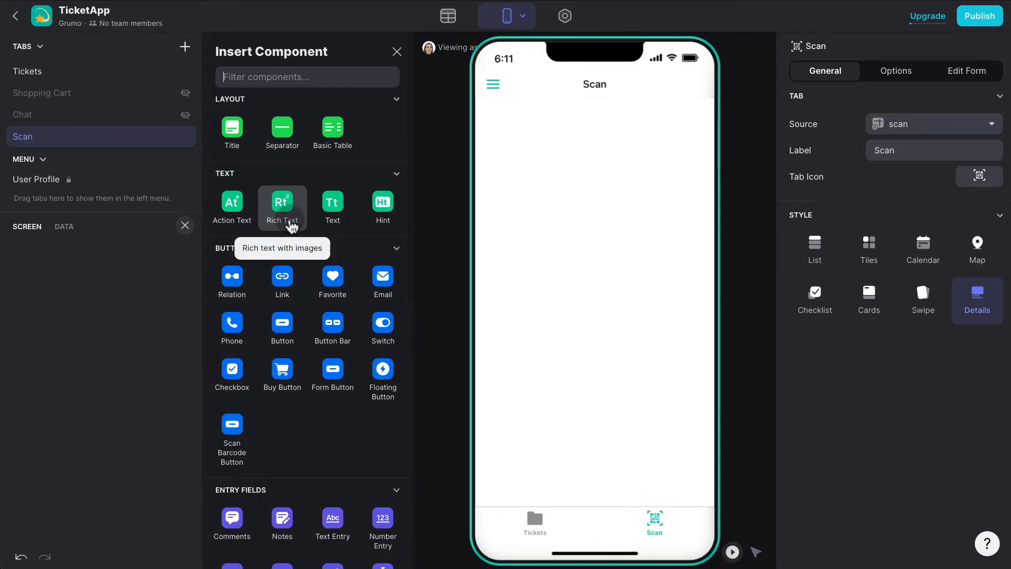
Insert a Scan Barcode Button into the Scan screen and try it out in the preview.
{"action": "type", "text": "bar"}
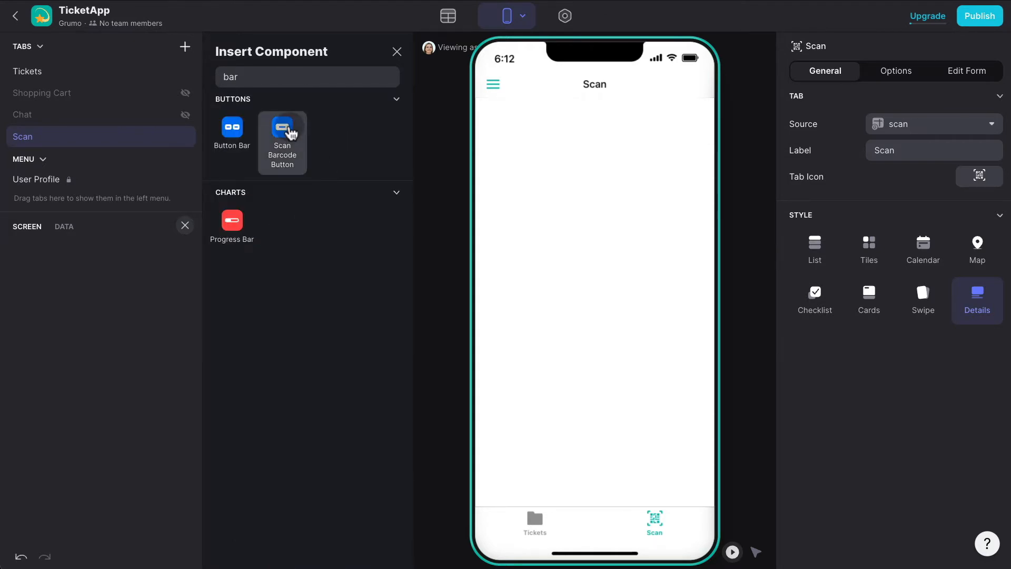
{"action": "left_click", "coordinate": [284, 132]}
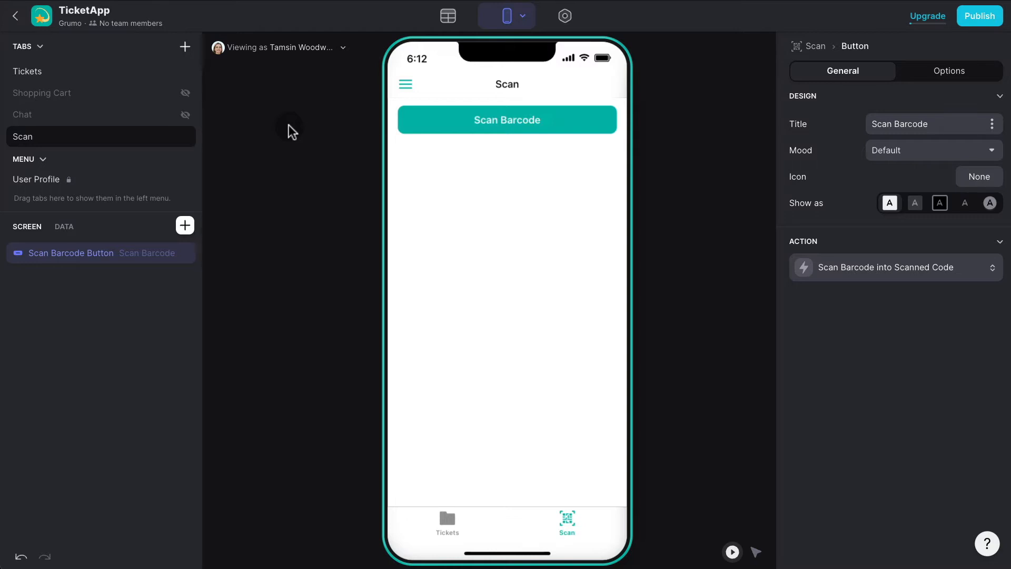
{"action": "left_click", "coordinate": [520, 132]}
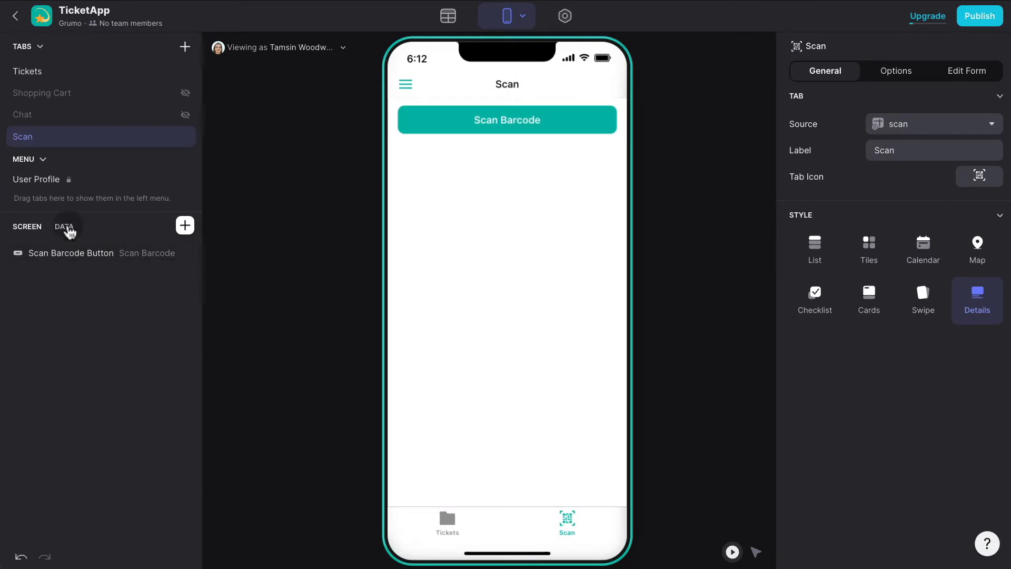
{"action": "left_click", "coordinate": [66, 228]}
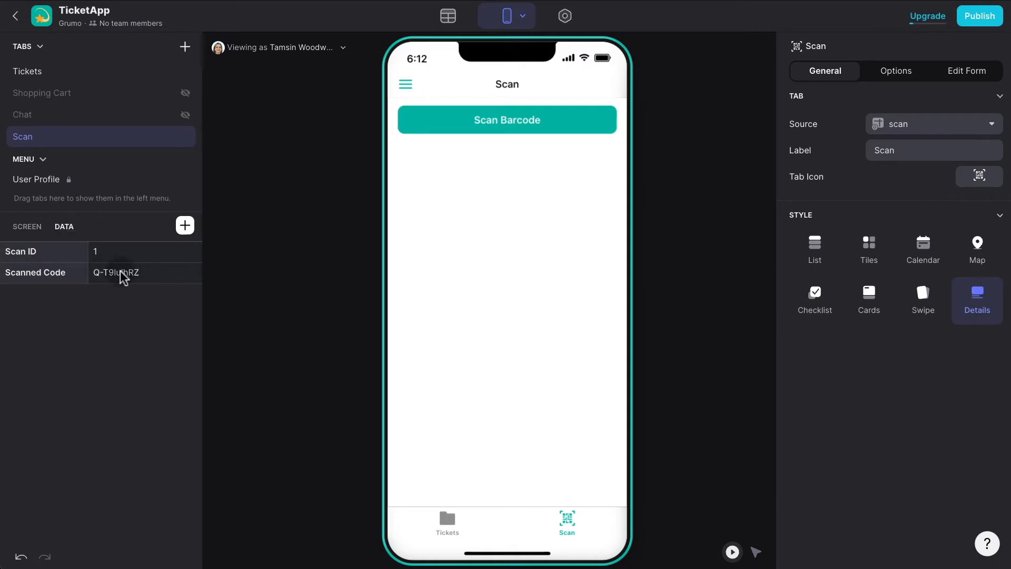
Verify the button's Scan Barcode action writes into the Scanned Code column.
{"action": "left_click", "coordinate": [757, 552]}
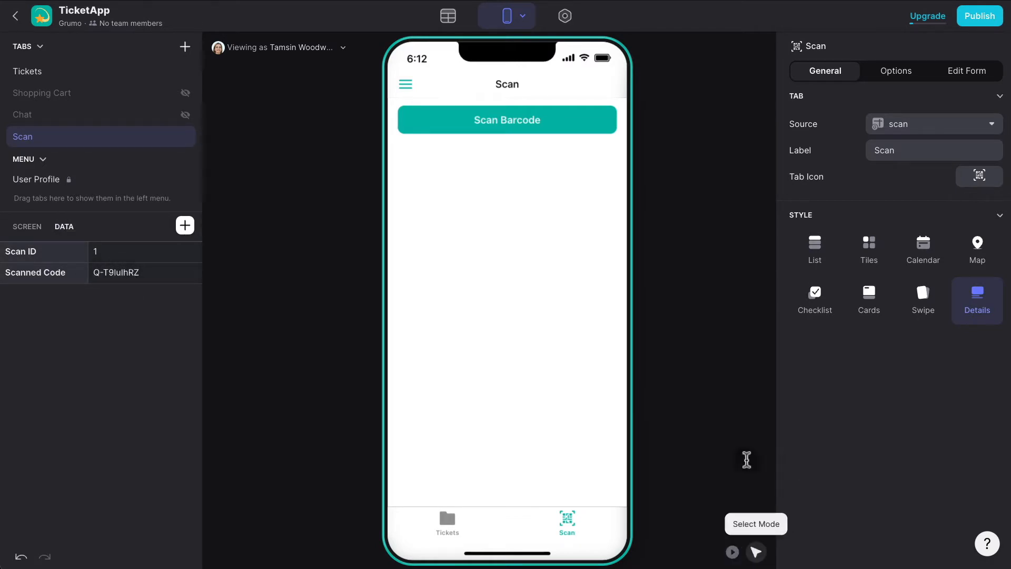
{"action": "left_click", "coordinate": [530, 133]}
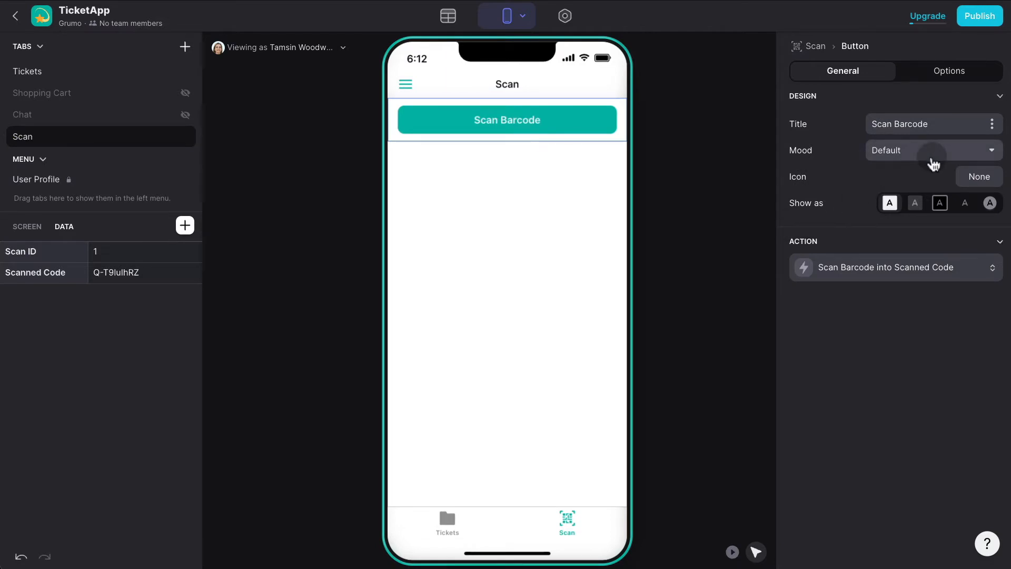
{"action": "left_click", "coordinate": [931, 275]}
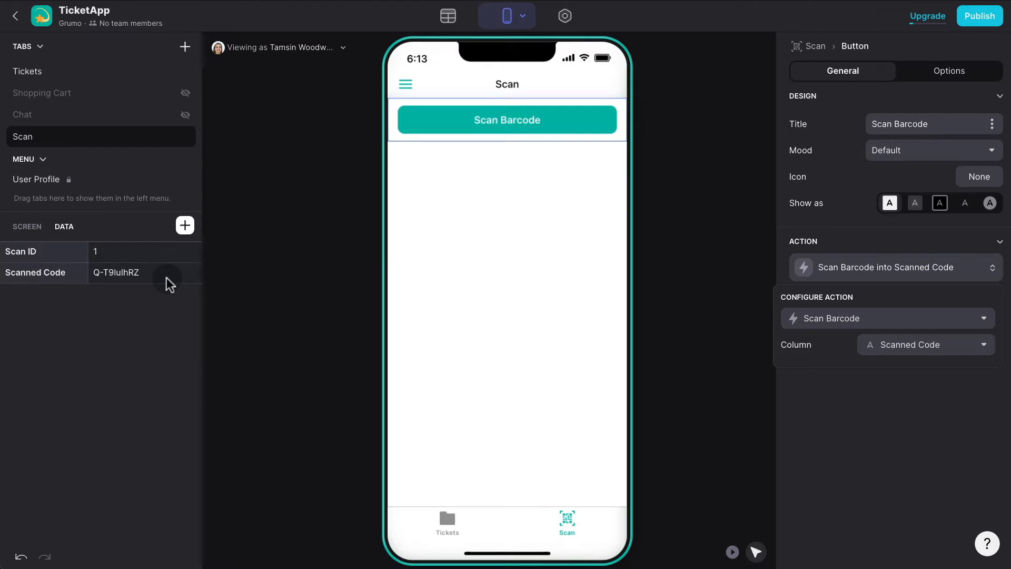
{"action": "left_click", "coordinate": [553, 124]}
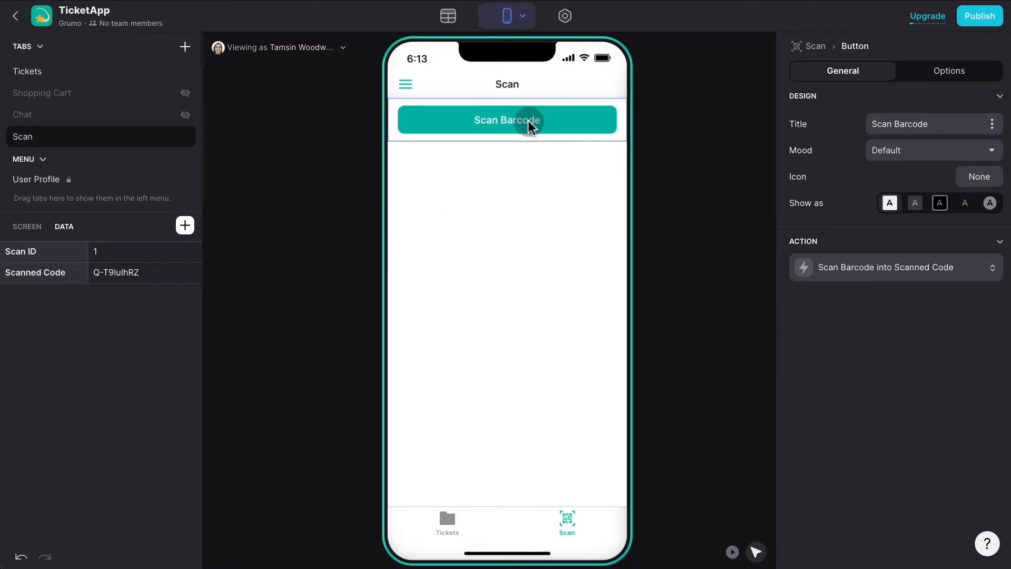
Scan the printed ticket in Play mode so code Q-T9lulhRZ is saved to the scan table.
{"action": "left_click", "coordinate": [732, 552]}
{"action": "left_click", "coordinate": [549, 119]}
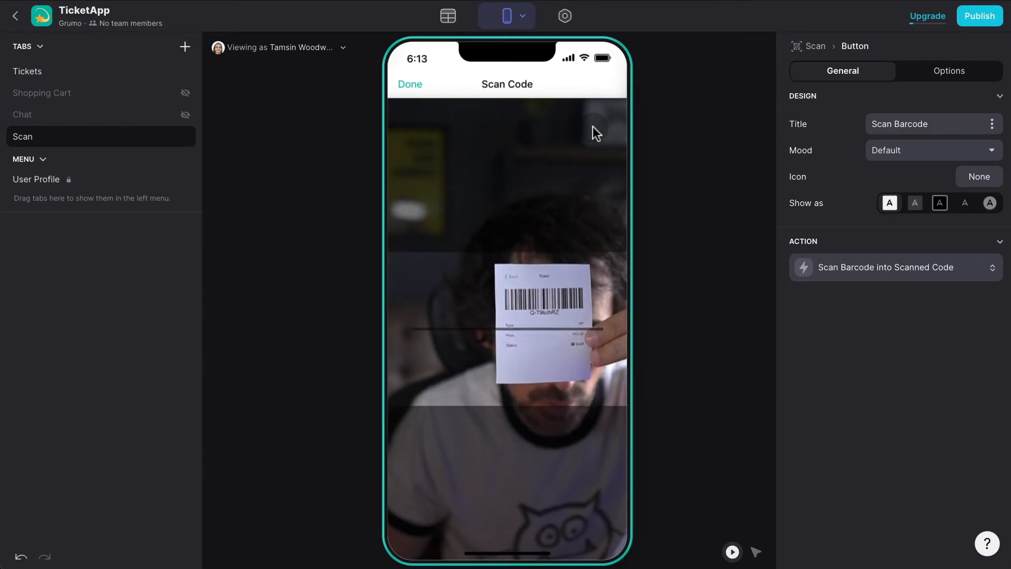
{"action": "left_click", "coordinate": [417, 82]}
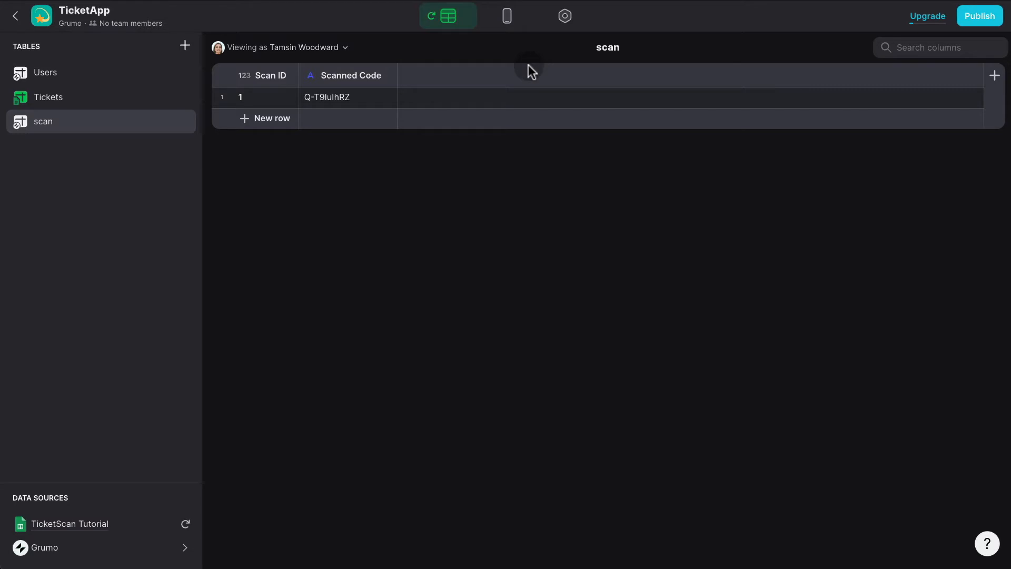
Select the stored Scanned Code, then browse the Tickets table's codes for comparison.
{"action": "left_click", "coordinate": [349, 97]}
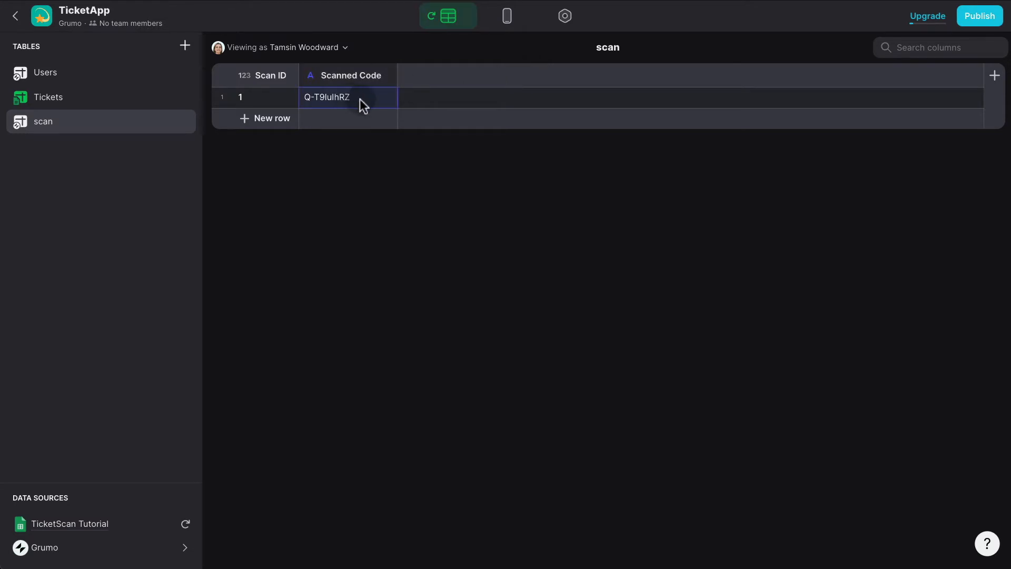
{"action": "left_click", "coordinate": [87, 102]}
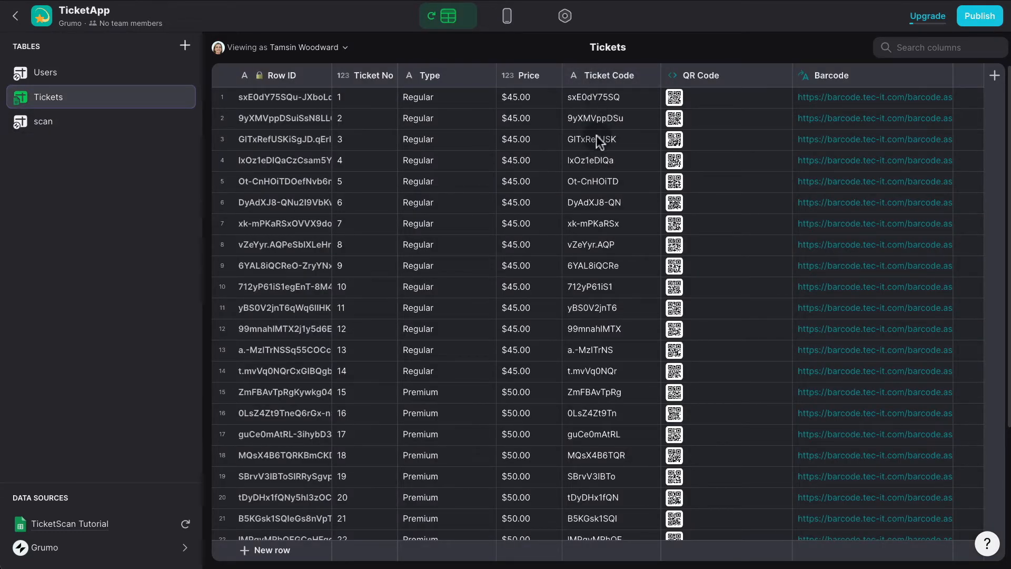
{"action": "scroll", "coordinate": [604, 110], "scroll_direction": "down", "scroll_amount": 3}
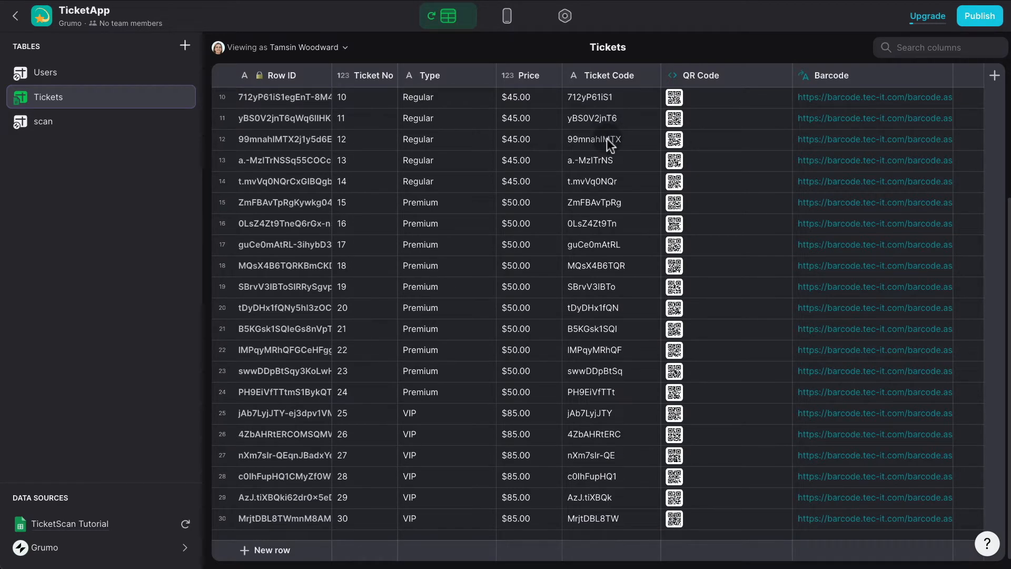
{"action": "scroll", "coordinate": [607, 138], "scroll_direction": "up", "scroll_amount": 3}
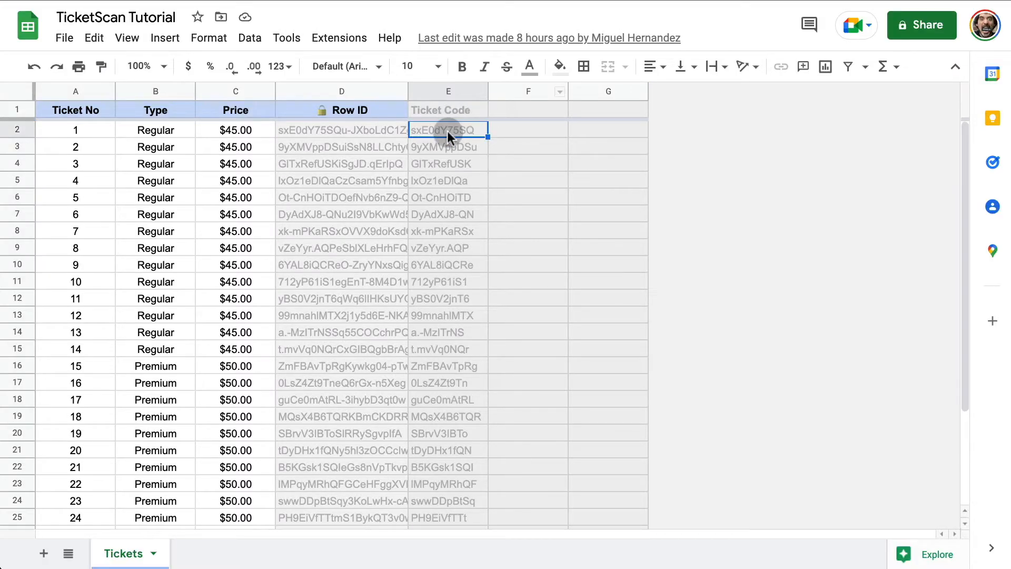
Inspect the ARRAYFORMULA in cell E2, then select the first ticket's Row ID in Glide.
{"action": "double_click", "coordinate": [448, 130]}
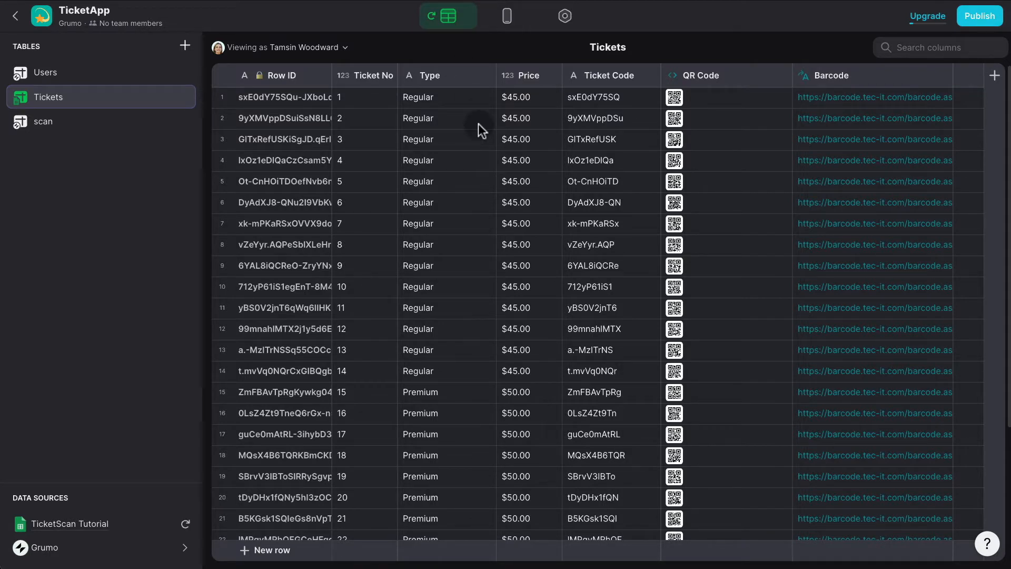
{"action": "left_click", "coordinate": [306, 97]}
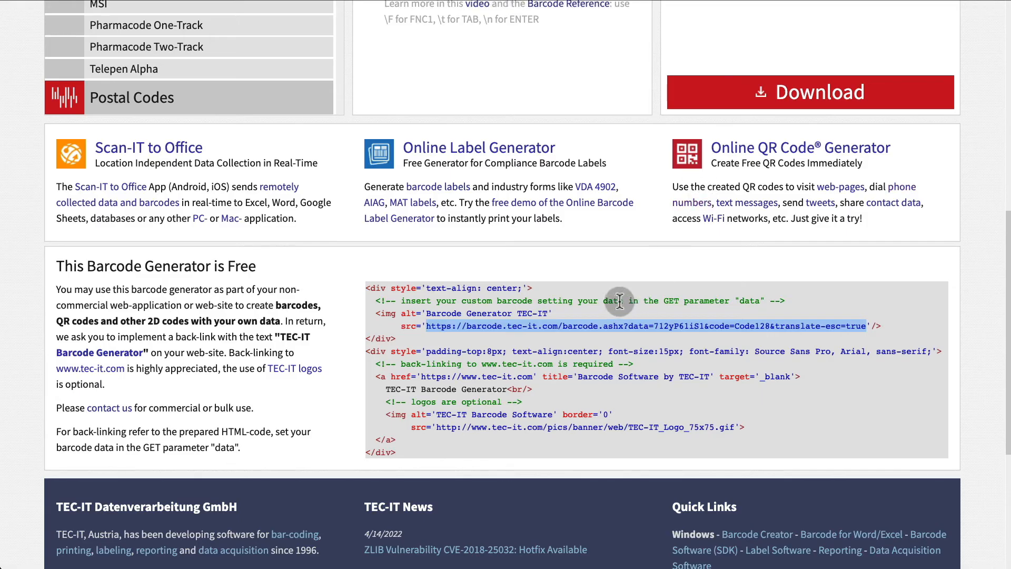
Generate a Code-128 barcode from the first ticket's Row ID, trimmed after the hyphen to sxE0dY75SQu.
{"action": "scroll", "coordinate": [616, 264], "scroll_direction": "up", "scroll_amount": 5}
{"action": "left_click", "coordinate": [444, 248]}
{"action": "key", "text": "ctrl+a"}
{"action": "type", "text": "sxE0dY75SQu-JXboLdC1Zg"}
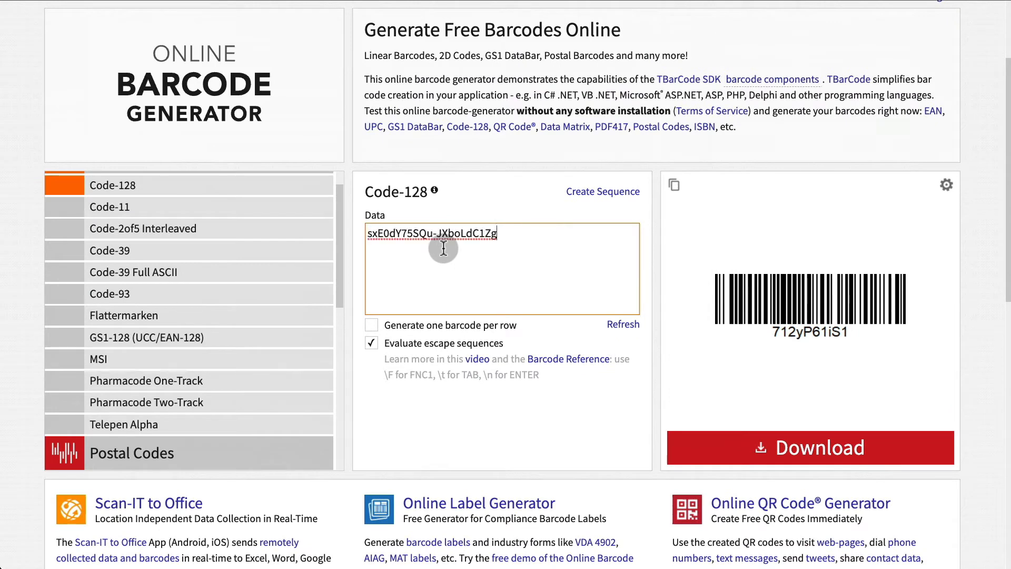
{"action": "left_click", "coordinate": [627, 325]}
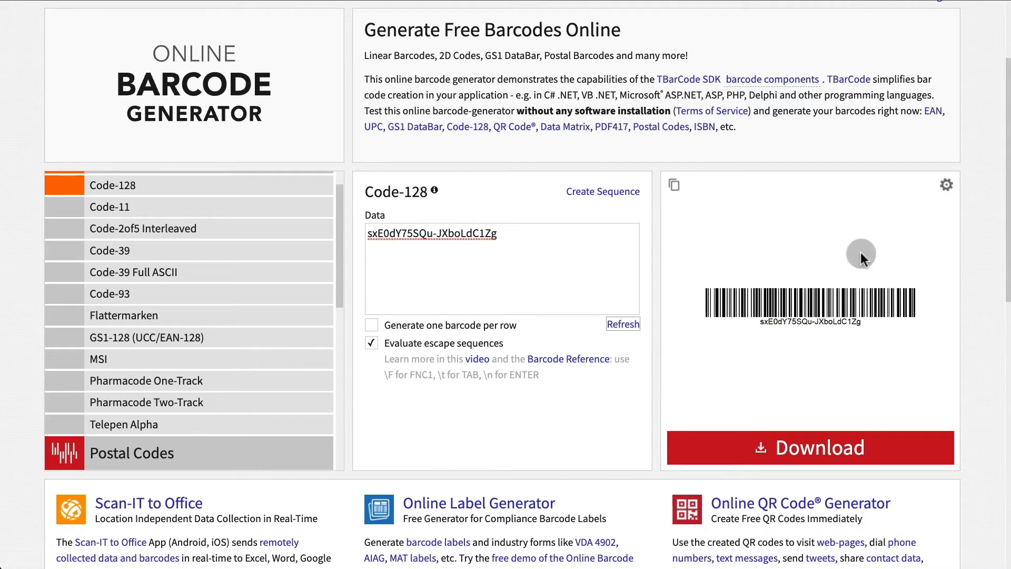
{"action": "left_click_drag", "start_coordinate": [498, 233], "coordinate": [433, 233]}
{"action": "key", "text": "BackSpace"}
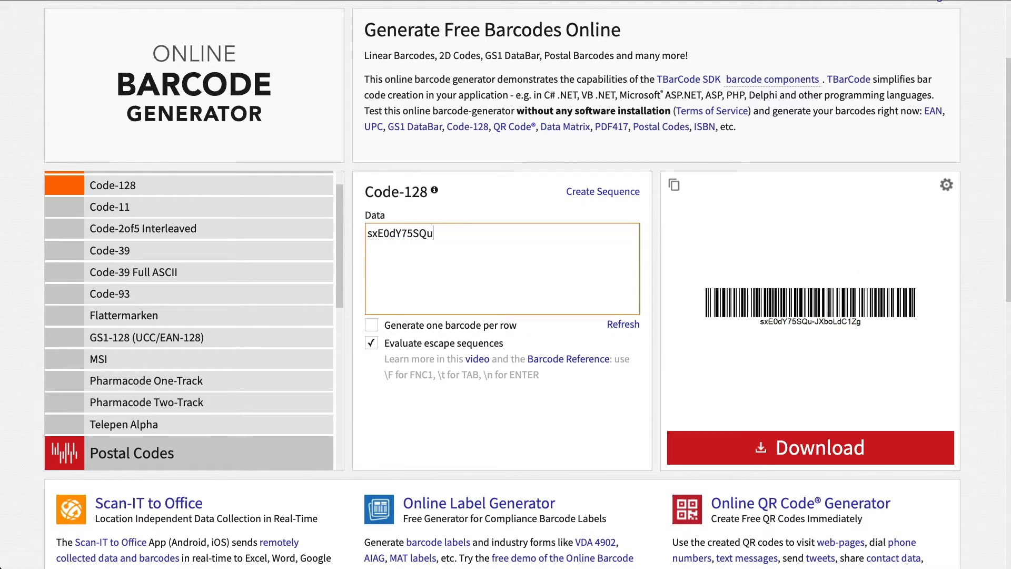
{"action": "left_click", "coordinate": [625, 325]}
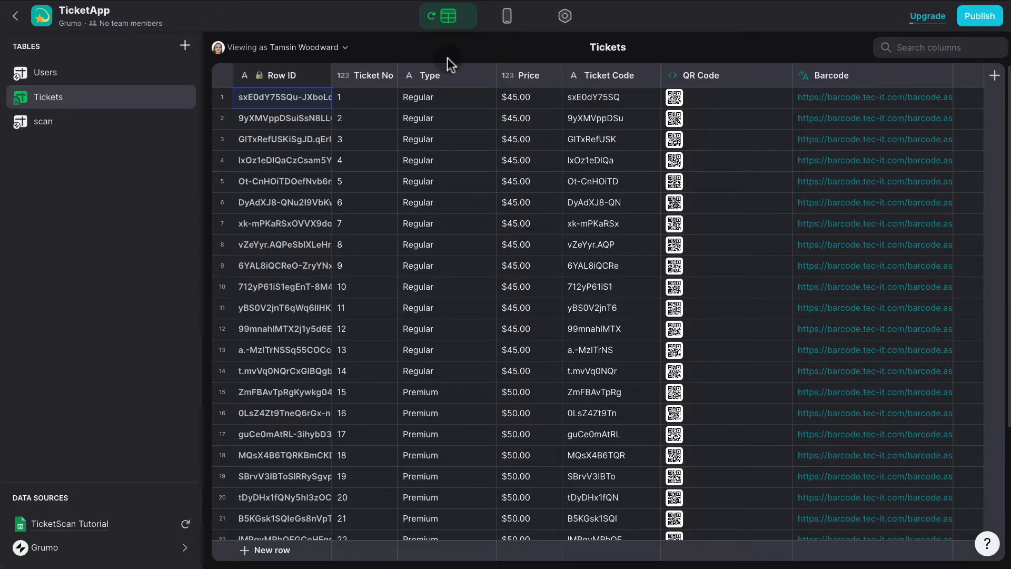
Rename the scan table to Scan and add a new column named Ticket REL.
{"action": "left_click", "coordinate": [53, 129]}
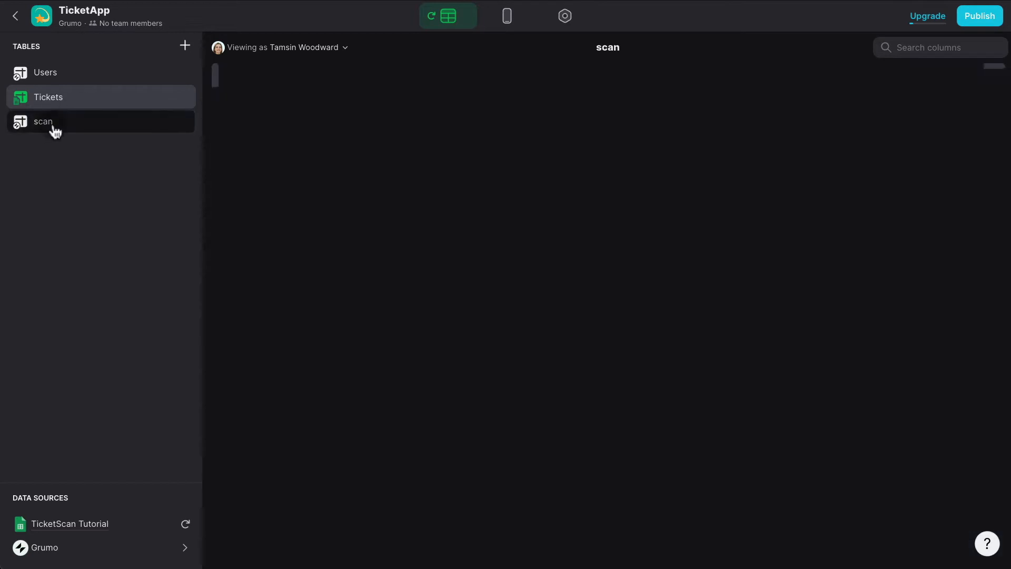
{"action": "left_click", "coordinate": [83, 165]}
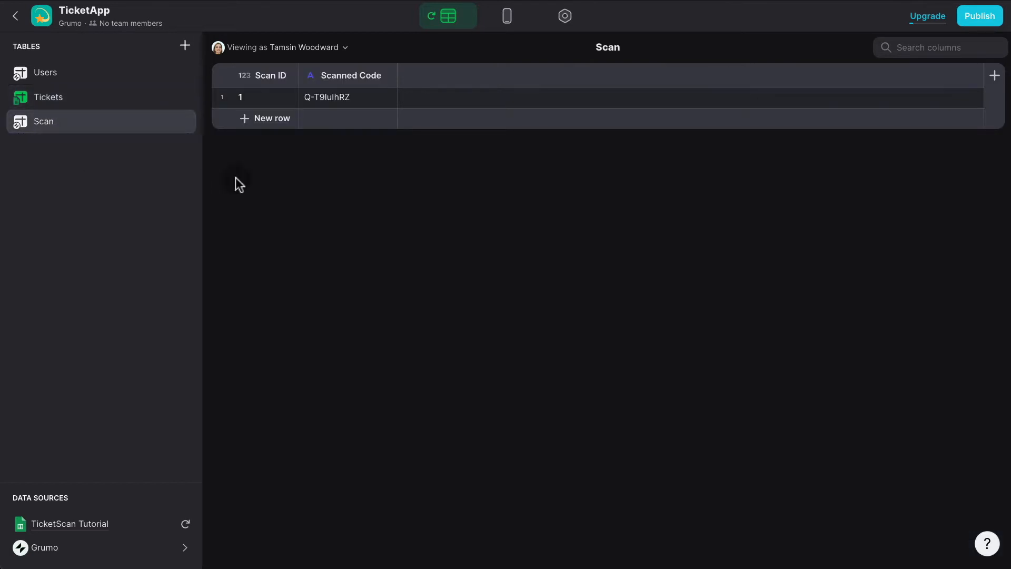
{"action": "left_click", "coordinate": [995, 76]}
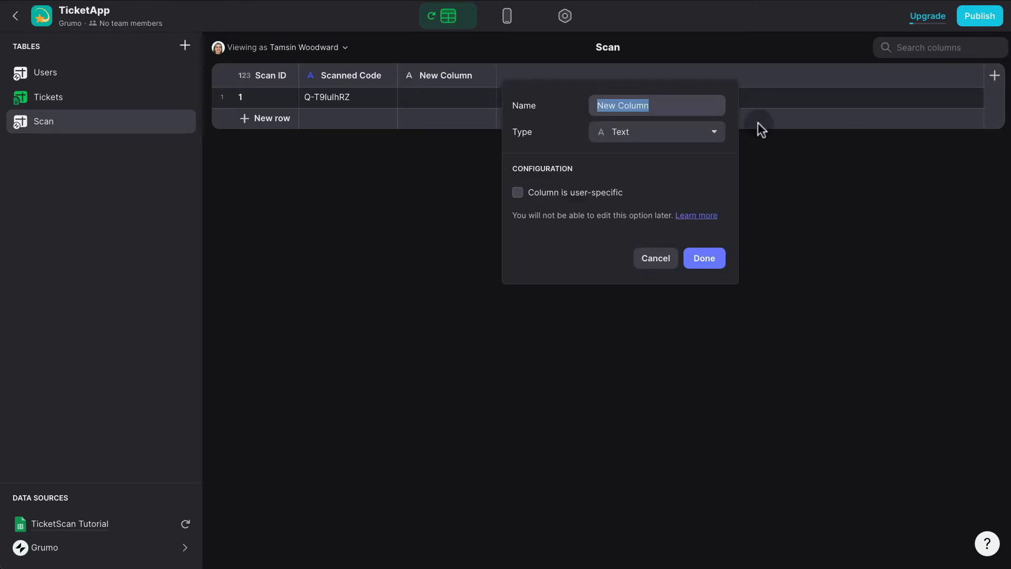
{"action": "type", "text": "Ticket REL"}
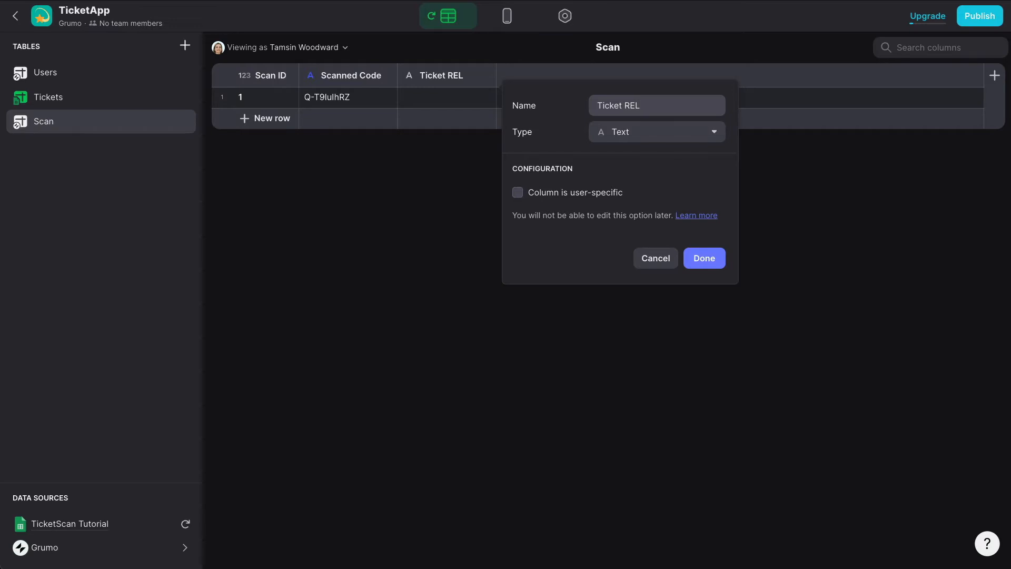
Make Ticket REL a relation matching Scanned Code to the Tickets table's Ticket Code.
{"action": "left_click", "coordinate": [641, 136]}
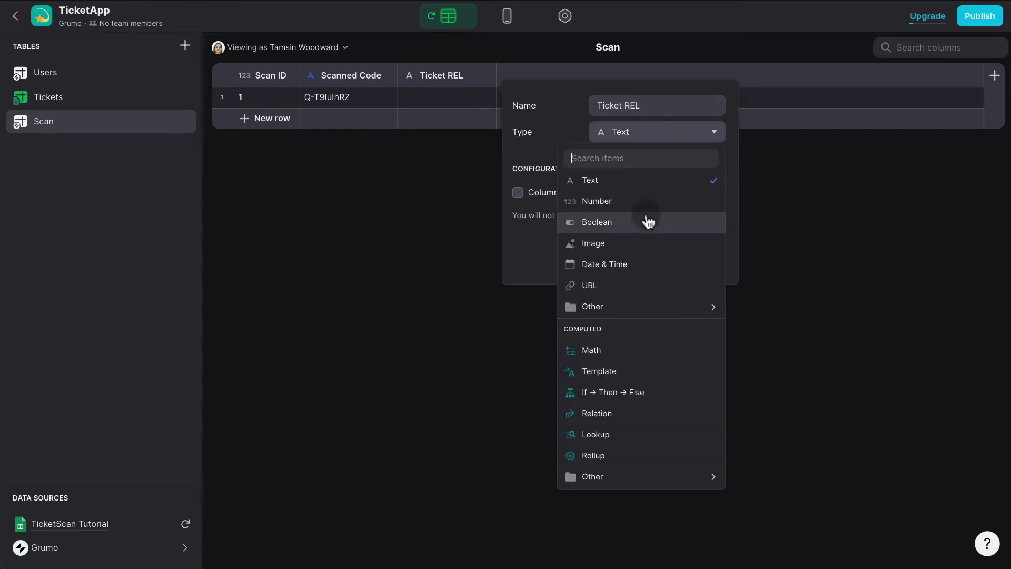
{"action": "left_click", "coordinate": [599, 412]}
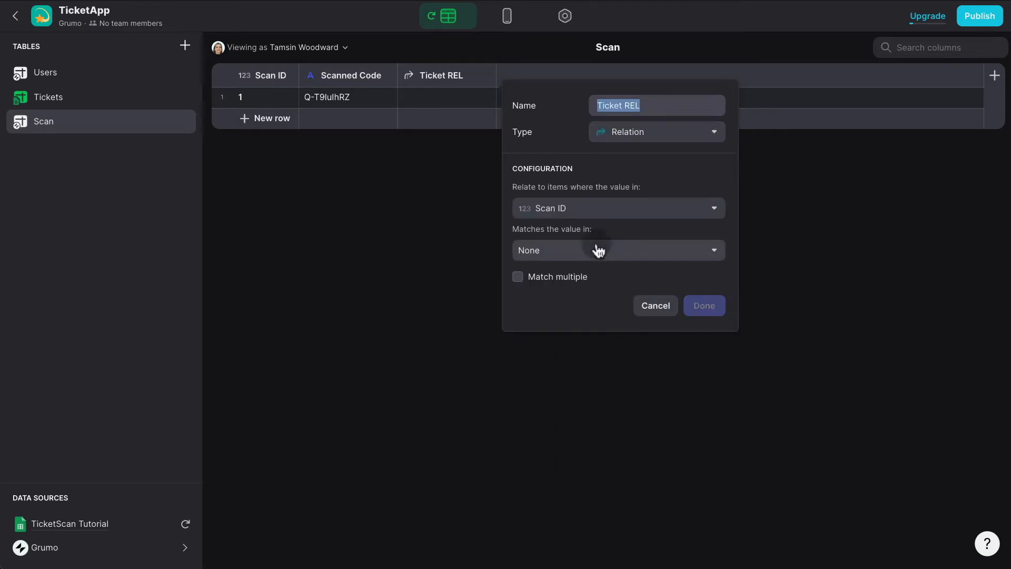
{"action": "left_click", "coordinate": [603, 216]}
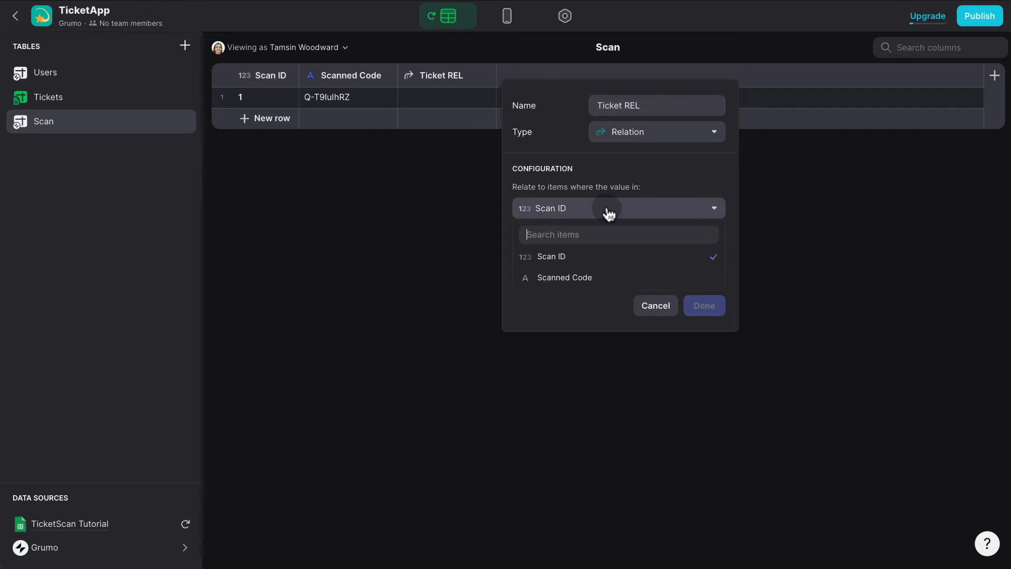
{"action": "left_click", "coordinate": [590, 279]}
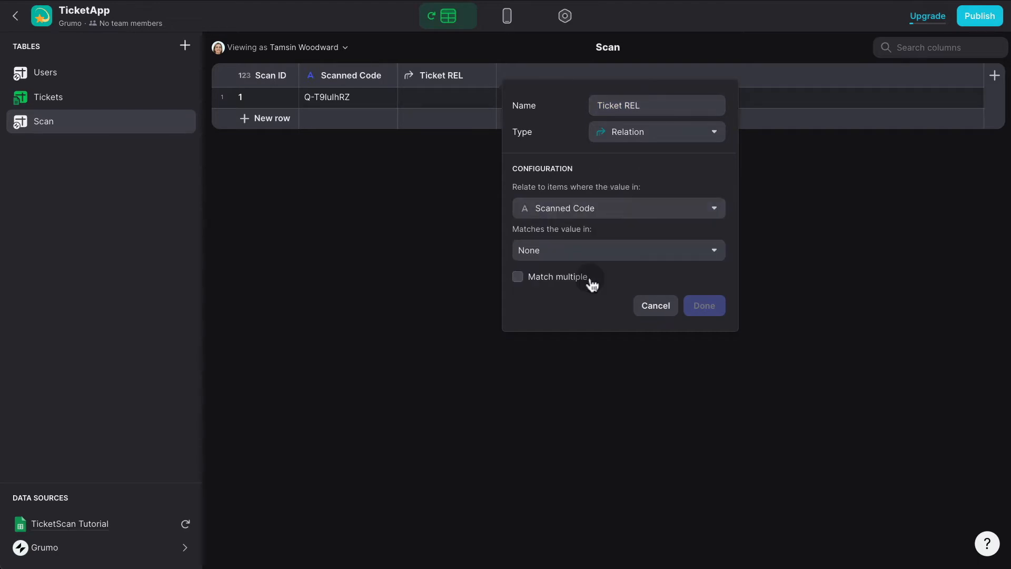
{"action": "left_click", "coordinate": [622, 254]}
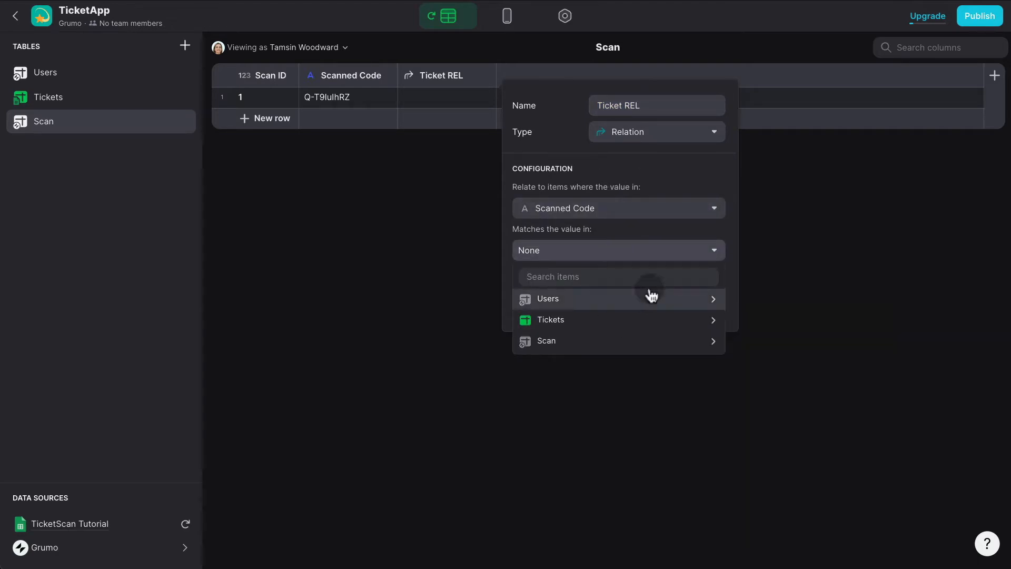
{"action": "left_click", "coordinate": [636, 329]}
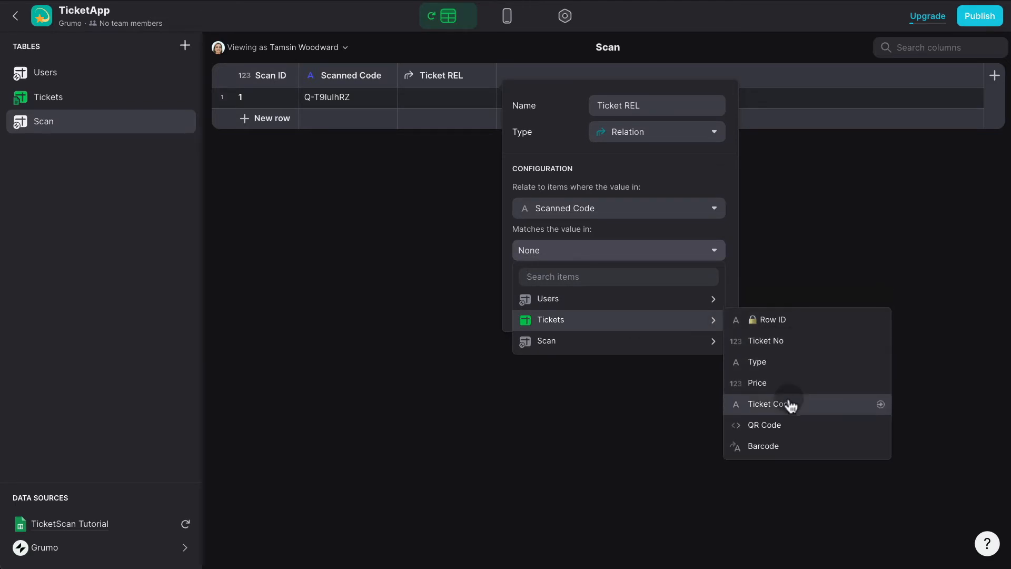
{"action": "left_click", "coordinate": [790, 404]}
{"action": "left_click", "coordinate": [705, 304]}
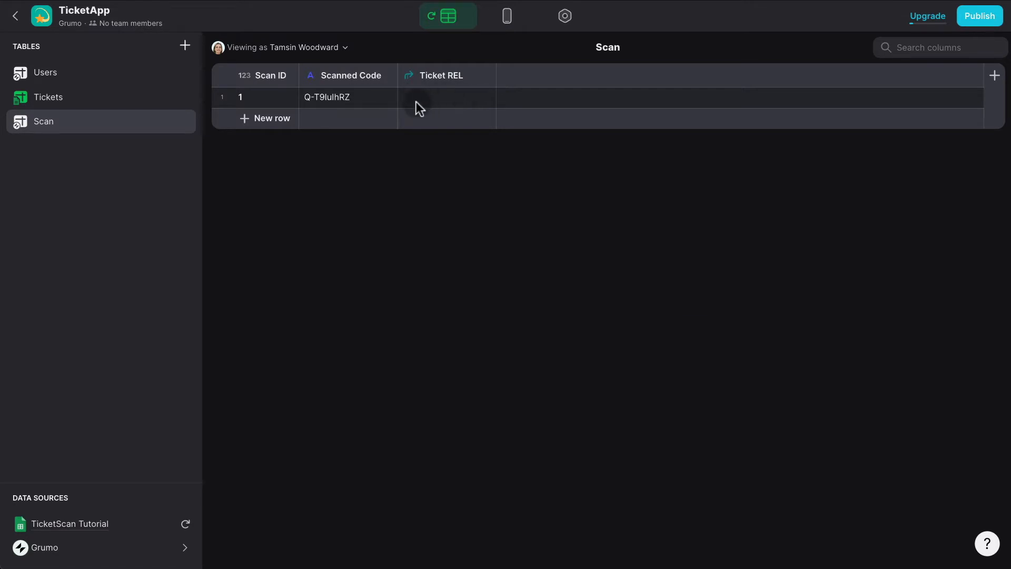
{"action": "left_click", "coordinate": [356, 104]}
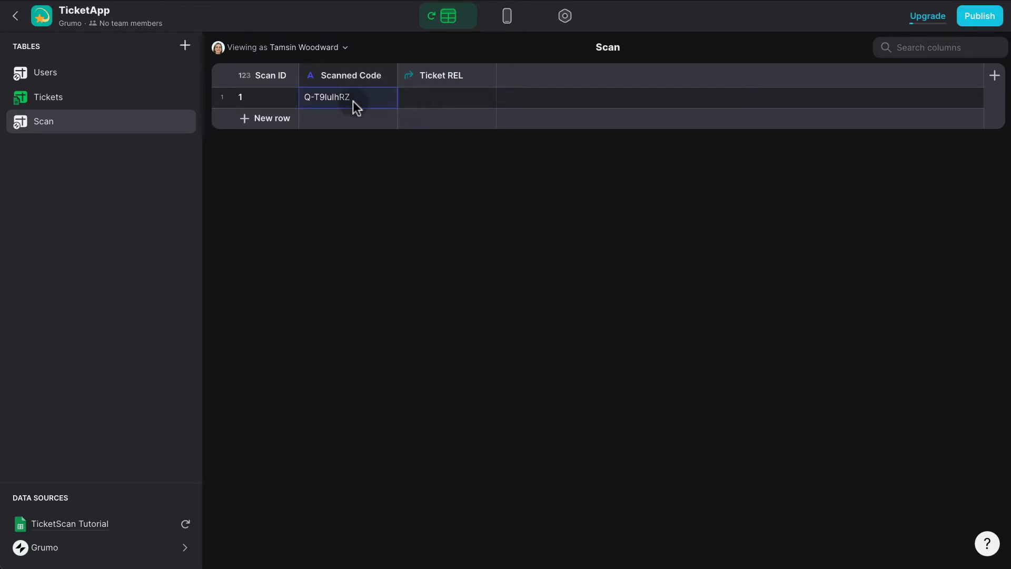
{"action": "key", "text": "Delete"}
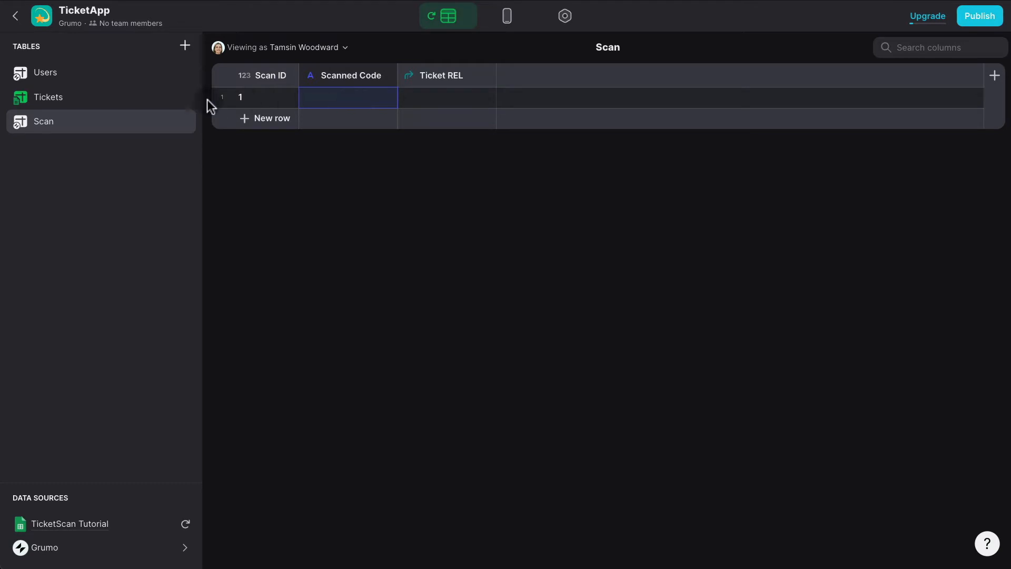
{"action": "left_click", "coordinate": [77, 99]}
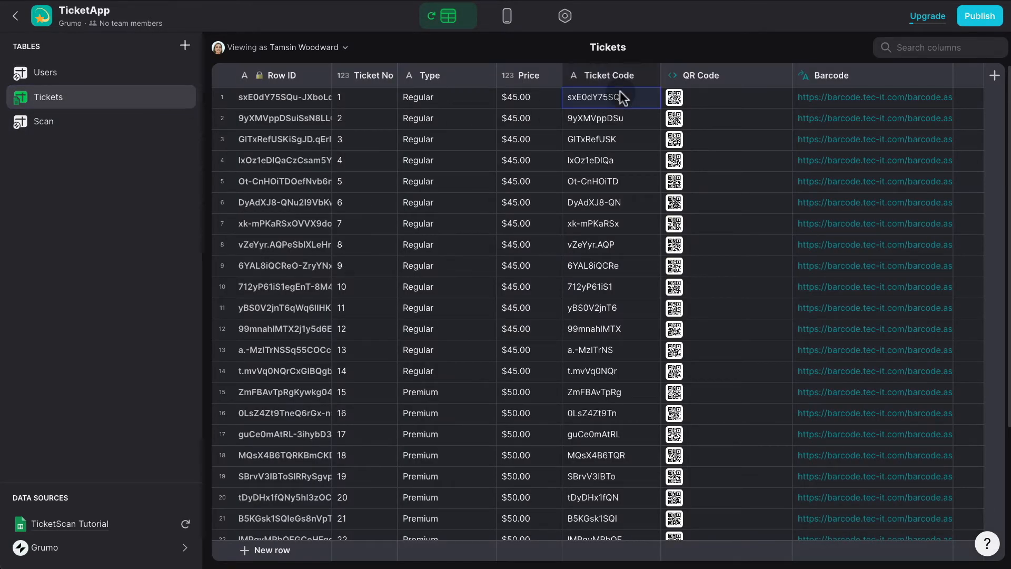
{"action": "left_click", "coordinate": [79, 122]}
{"action": "type", "text": "sxE0dY75SQ"}
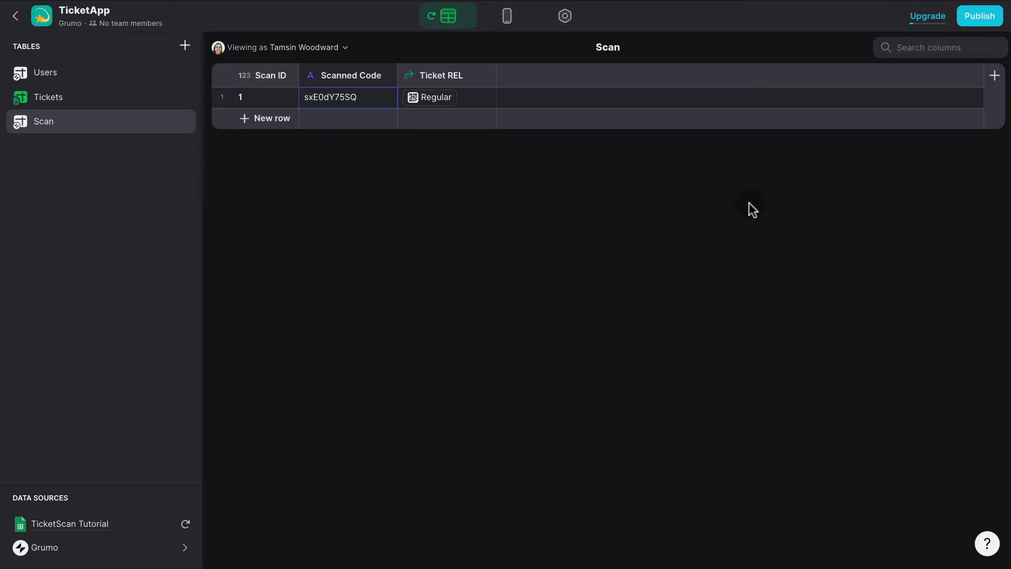
Add an IsValid? if-then-else column whose condition is Ticket REL is not empty.
{"action": "left_click", "coordinate": [995, 75]}
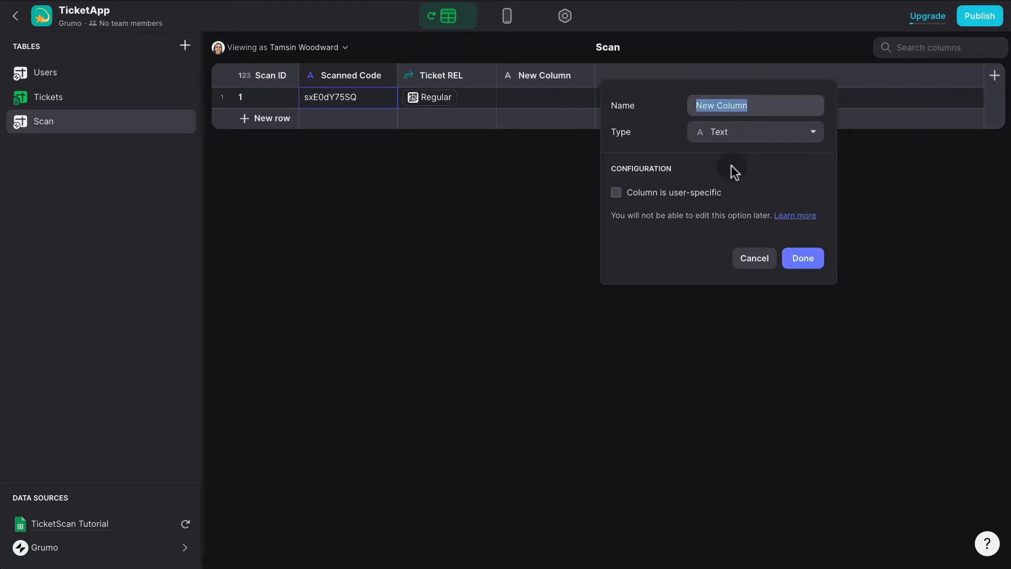
{"action": "type", "text": "Is"}
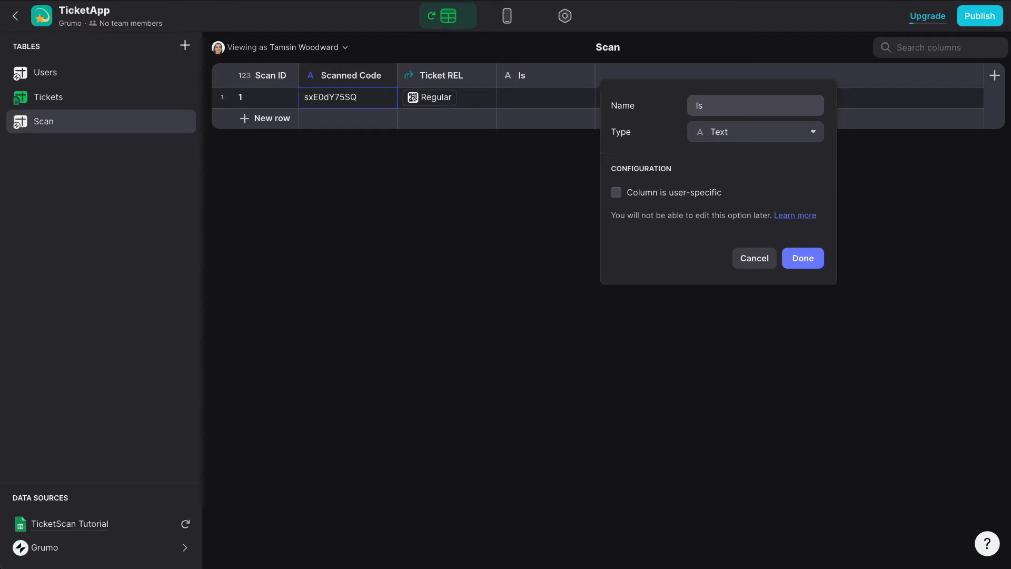
{"action": "type", "text": "Valid?"}
{"action": "left_click", "coordinate": [732, 133]}
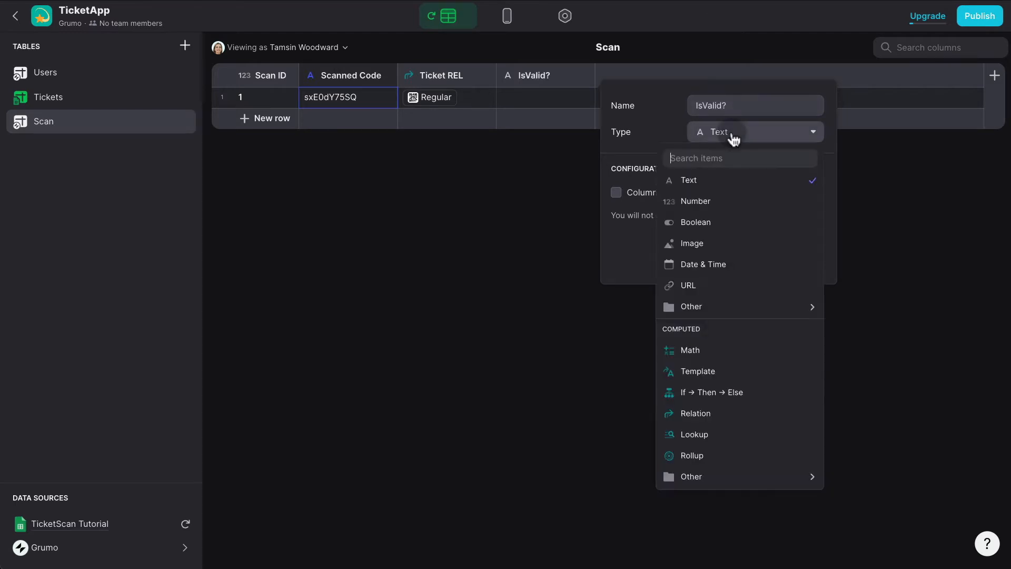
{"action": "left_click", "coordinate": [730, 403]}
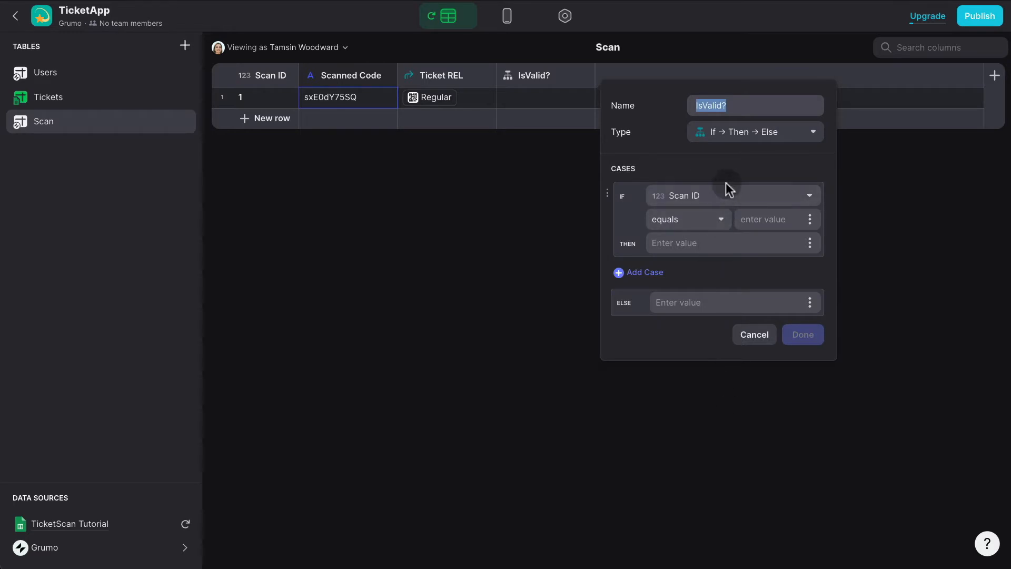
{"action": "left_click", "coordinate": [722, 199]}
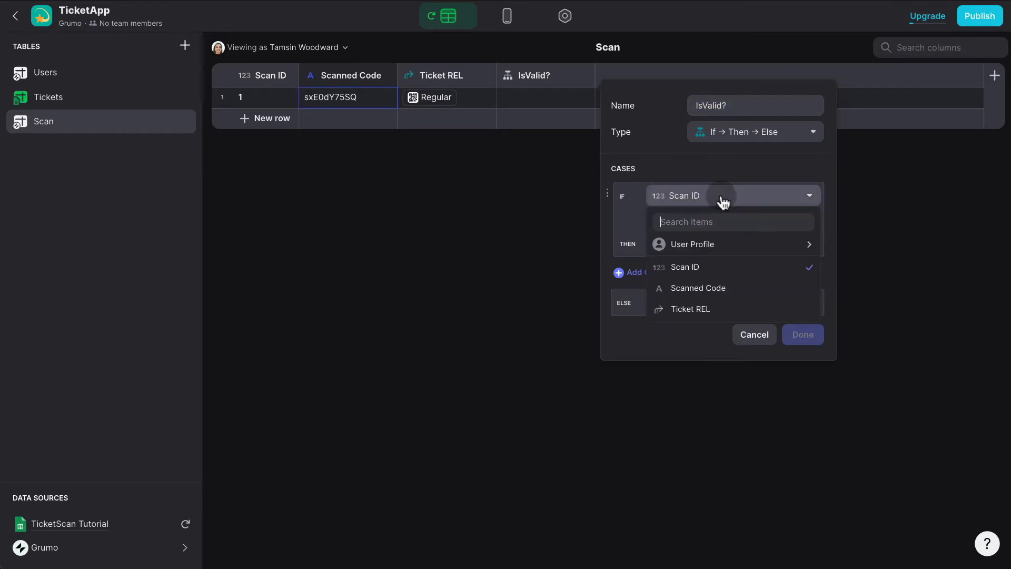
{"action": "left_click", "coordinate": [698, 308]}
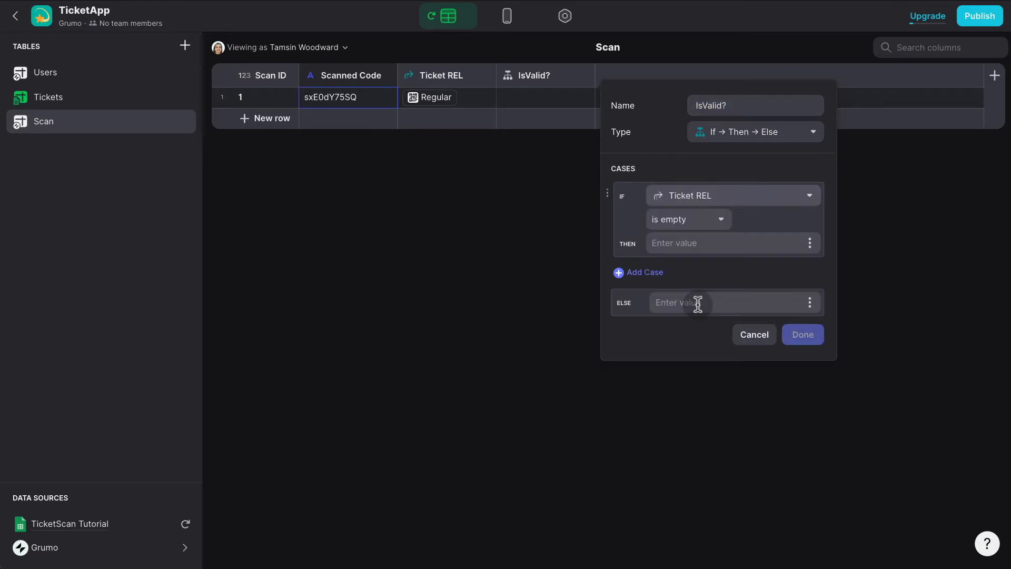
{"action": "left_click", "coordinate": [714, 228]}
{"action": "left_click", "coordinate": [648, 264]}
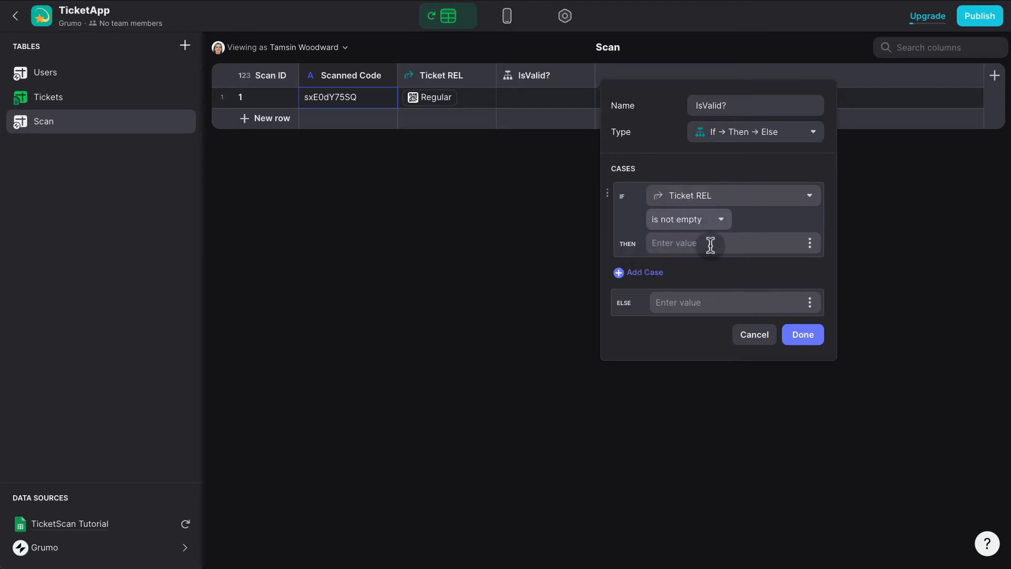
Have IsValid? return 1 when true and 0 otherwise, and confirm the column.
{"action": "left_click", "coordinate": [711, 244]}
{"action": "type", "text": "1"}
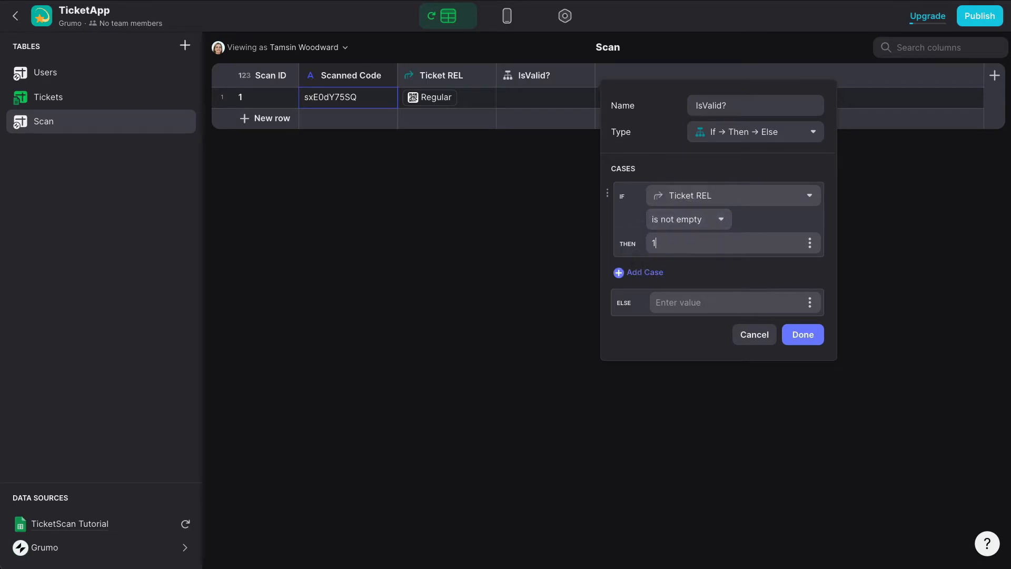
{"action": "left_click", "coordinate": [701, 297]}
{"action": "type", "text": "0"}
{"action": "left_click", "coordinate": [815, 340]}
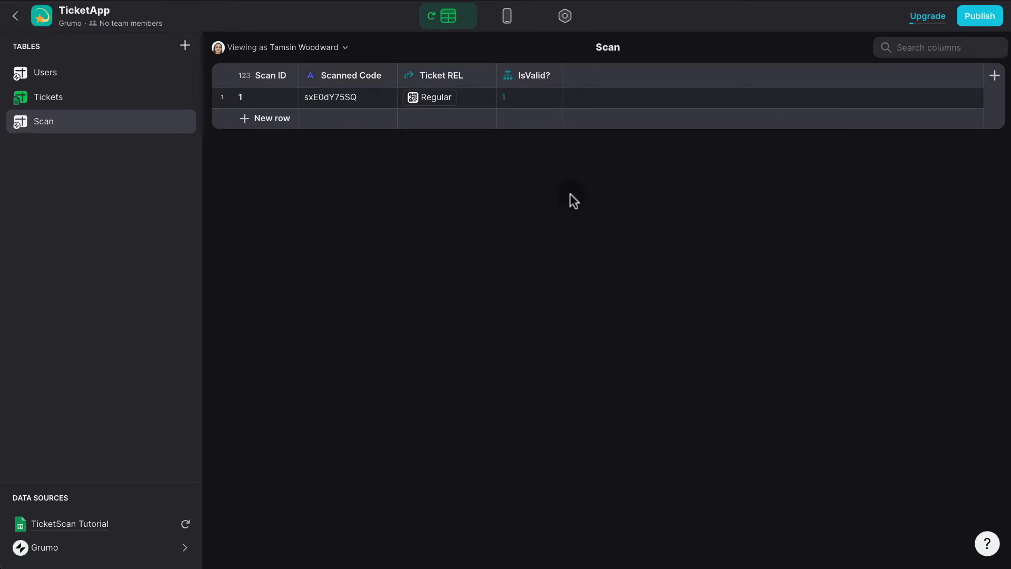
{"action": "left_click", "coordinate": [507, 21]}
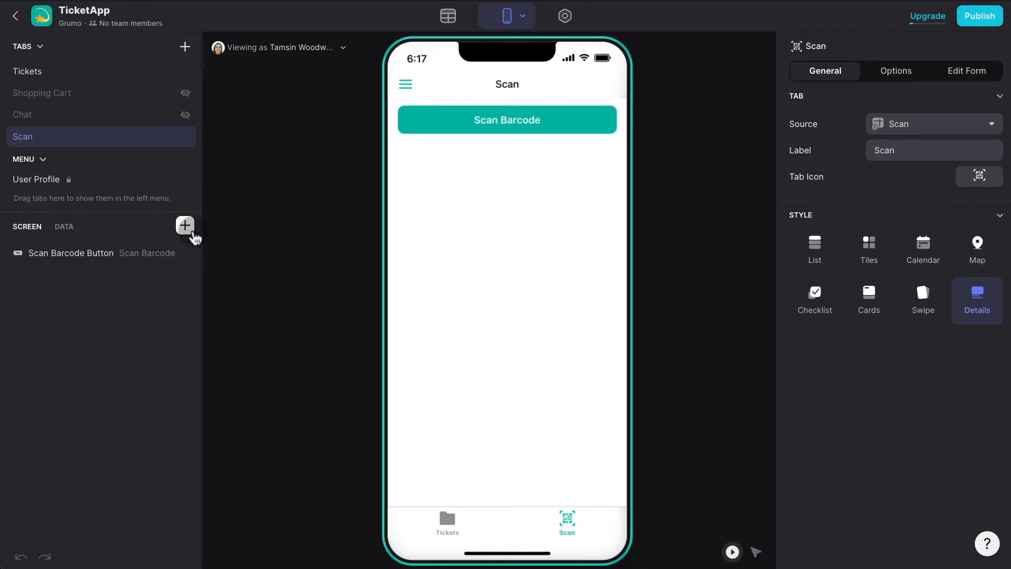
Insert a centre-aligned Hint titled VALID! on the Scan screen.
{"action": "left_click", "coordinate": [192, 233]}
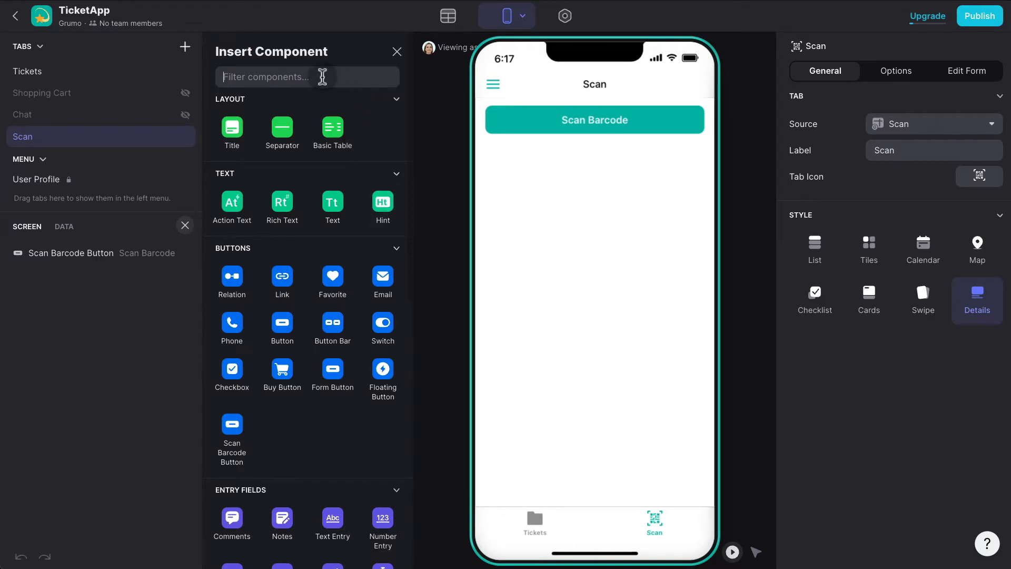
{"action": "type", "text": "hint"}
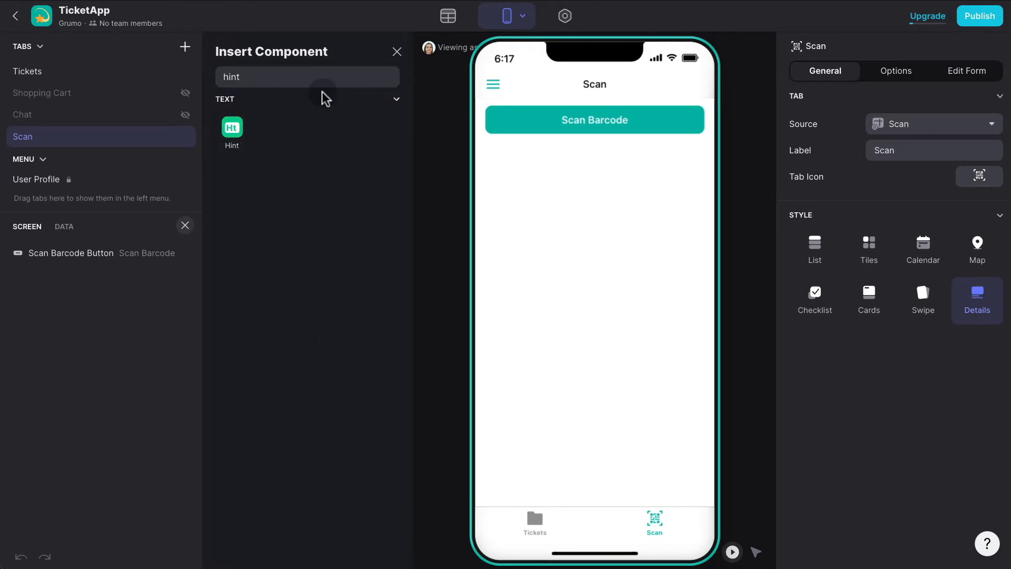
{"action": "left_click", "coordinate": [245, 135]}
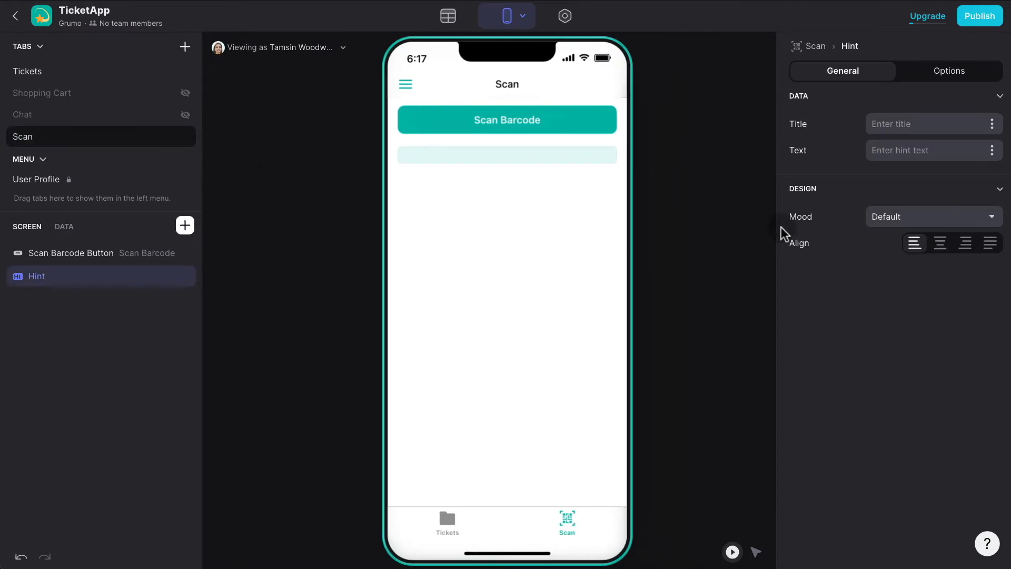
{"action": "left_click", "coordinate": [903, 124]}
{"action": "type", "text": "VALID!"}
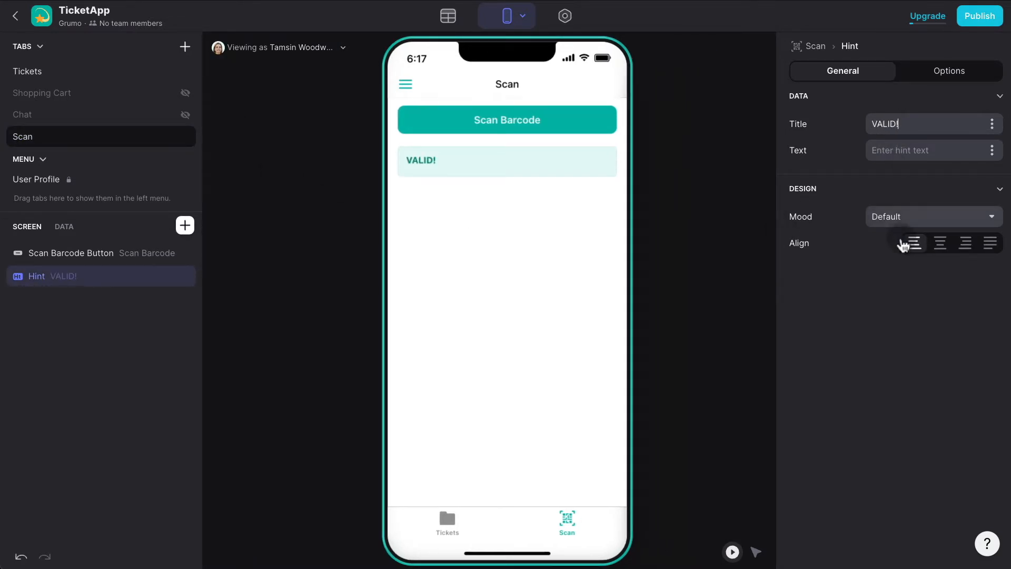
{"action": "left_click", "coordinate": [940, 244]}
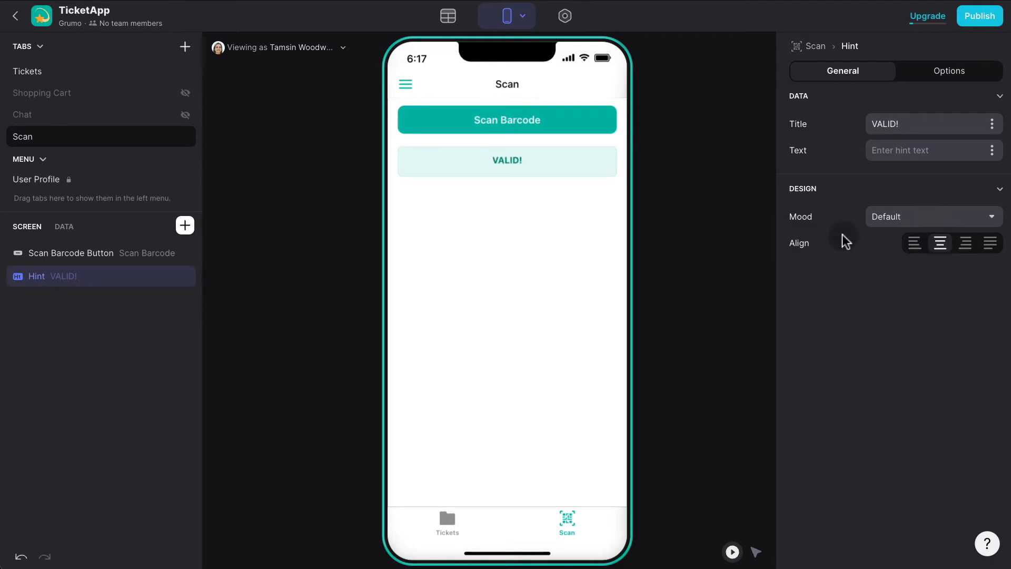
{"action": "left_click", "coordinate": [952, 78]}
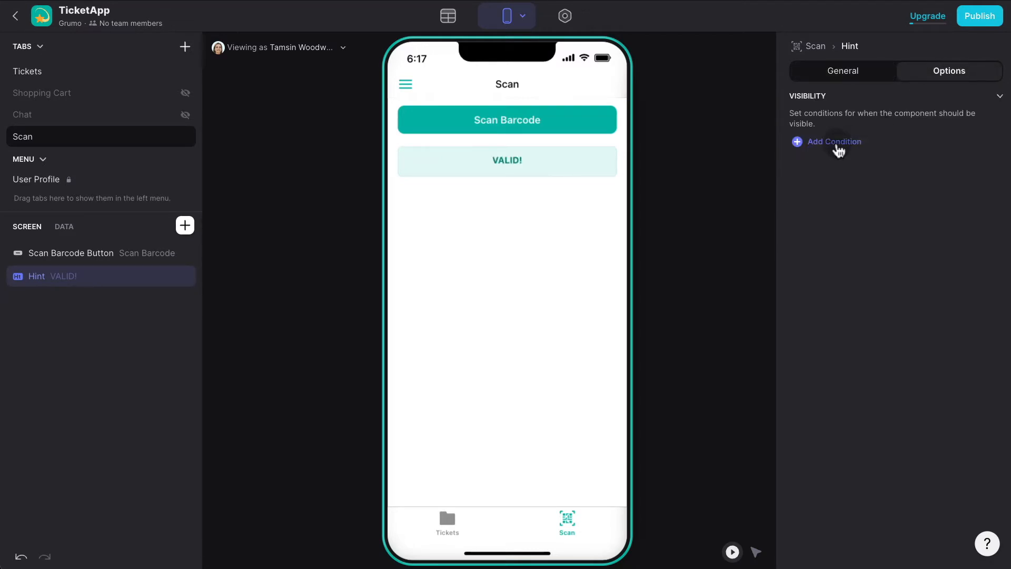
Show the VALID! hint only when IsValid? equals 1.
{"action": "left_click", "coordinate": [836, 141]}
{"action": "left_click", "coordinate": [902, 136]}
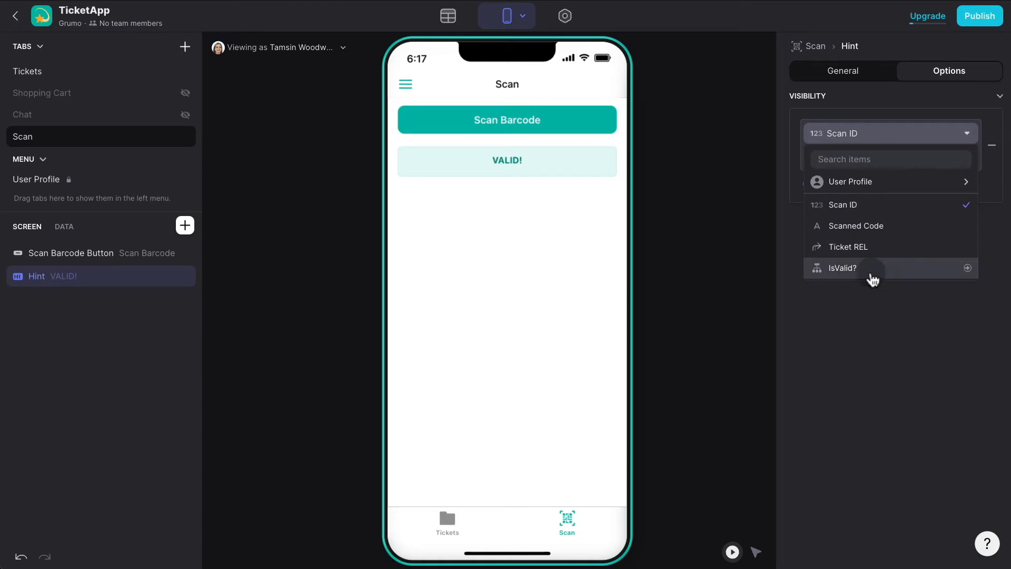
{"action": "left_click", "coordinate": [871, 276]}
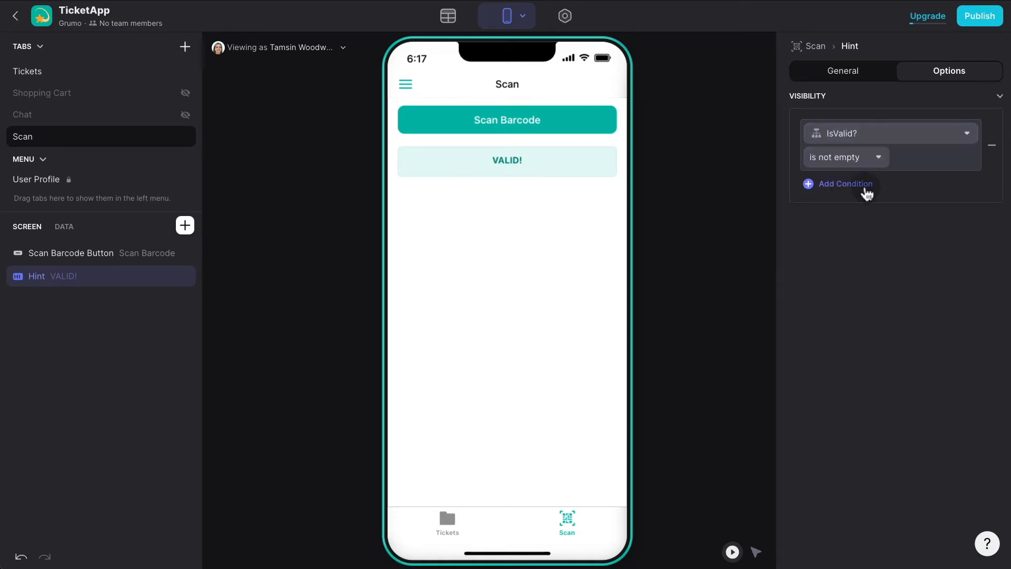
{"action": "left_click", "coordinate": [869, 163]}
{"action": "left_click", "coordinate": [809, 177]}
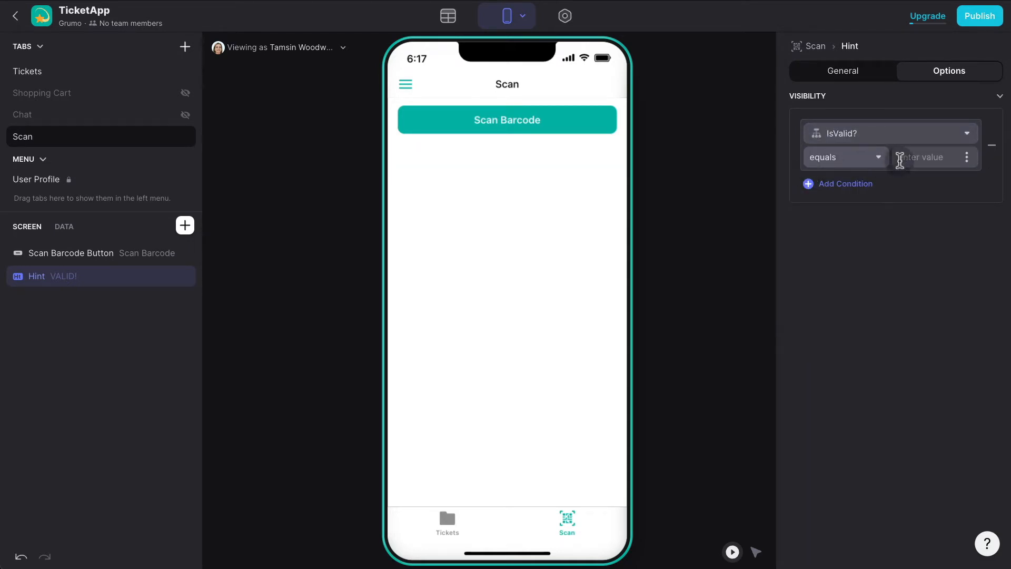
{"action": "type", "text": "1"}
{"action": "left_click", "coordinate": [902, 241]}
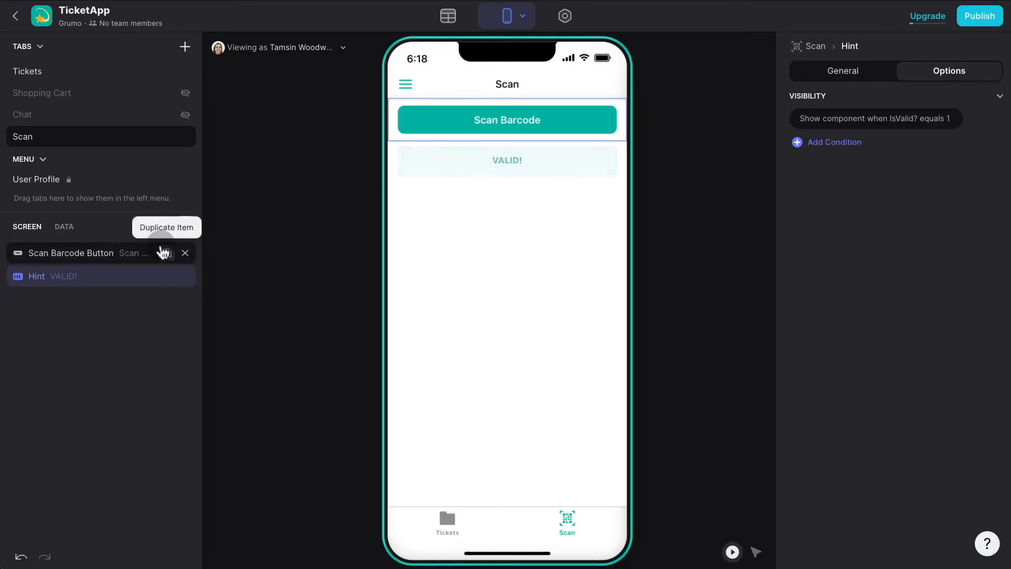
Replace the Scanned Code with invalid text 'fsfsf' to test that the VALID! hint disappears.
{"action": "left_click", "coordinate": [64, 227]}
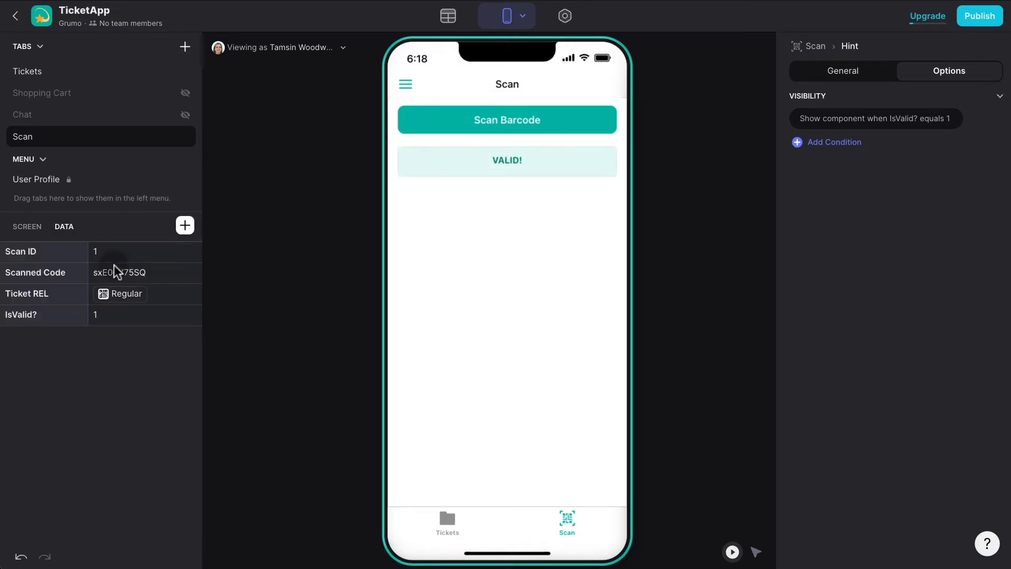
{"action": "left_click", "coordinate": [128, 273]}
{"action": "key", "text": "Delete"}
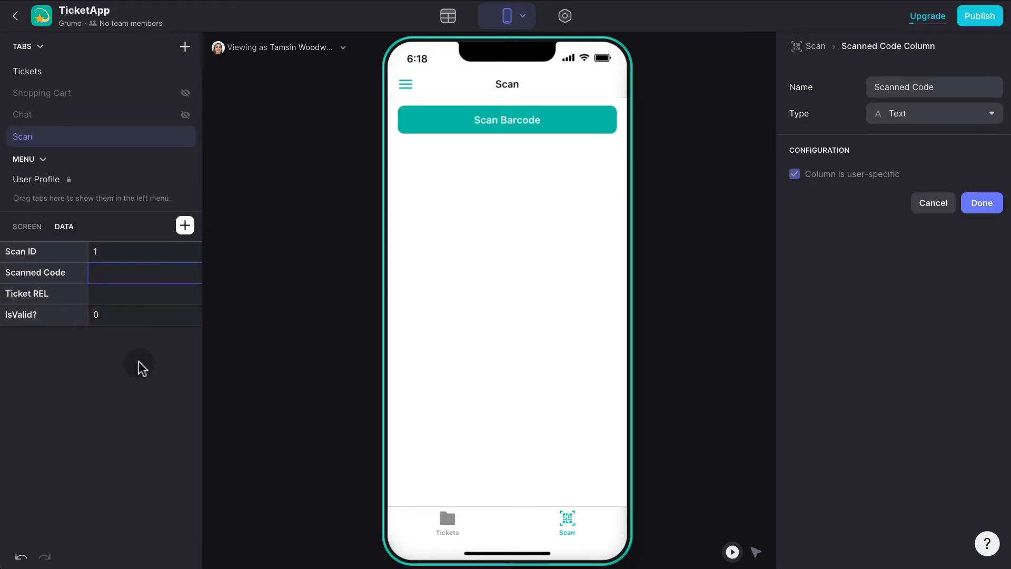
{"action": "left_click", "coordinate": [147, 273]}
{"action": "type", "text": "sxE0dY75SQ"}
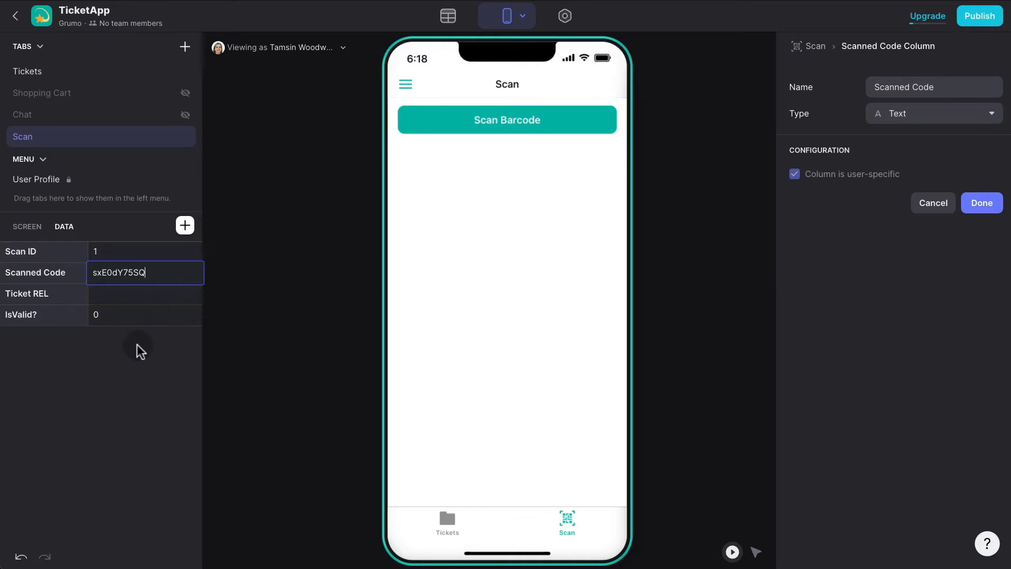
{"action": "double_click", "coordinate": [168, 273]}
{"action": "left_click", "coordinate": [168, 272]}
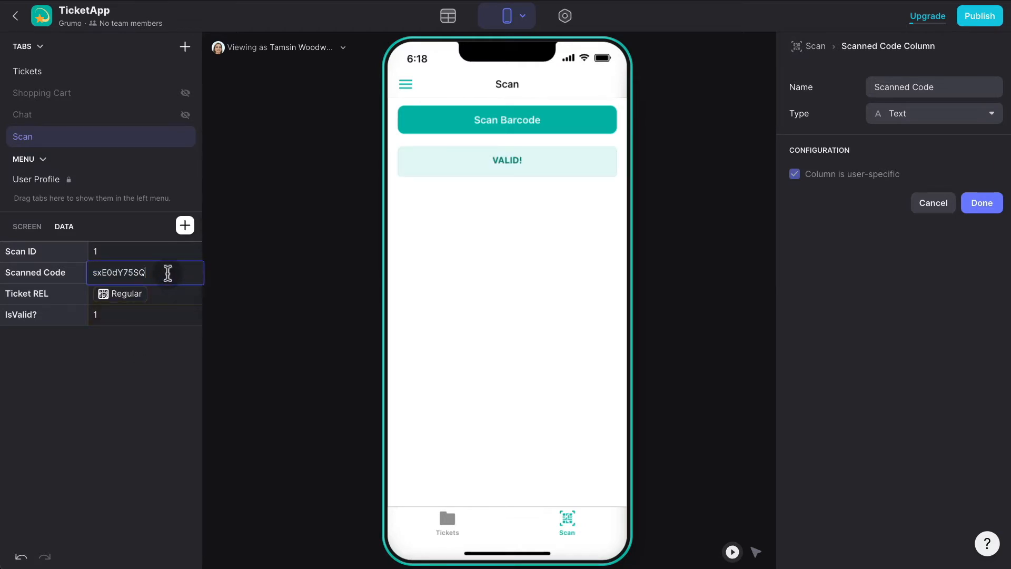
{"action": "double_click", "coordinate": [138, 267]}
{"action": "key", "text": "ctrl+c"}
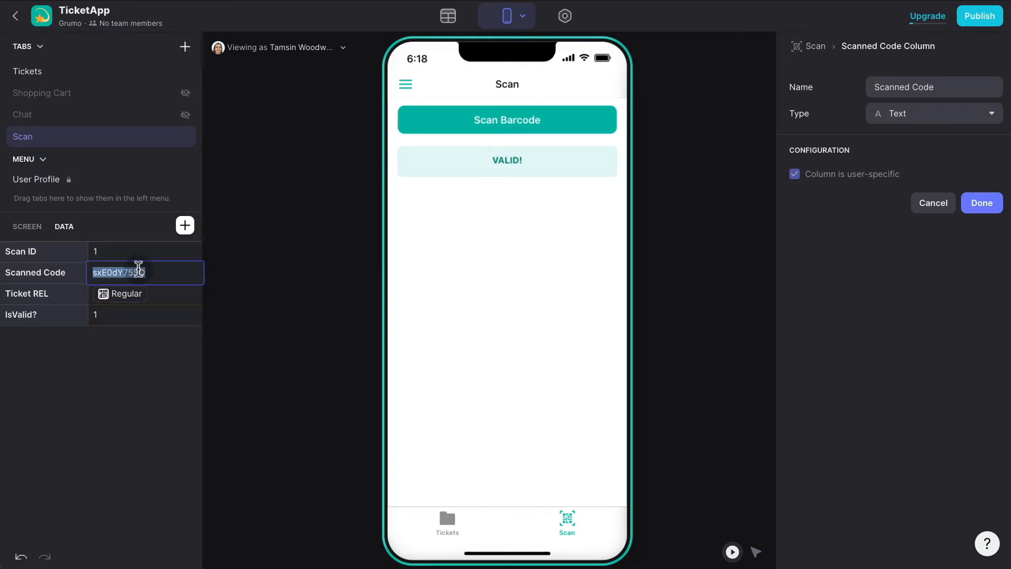
{"action": "type", "text": "fsfsf"}
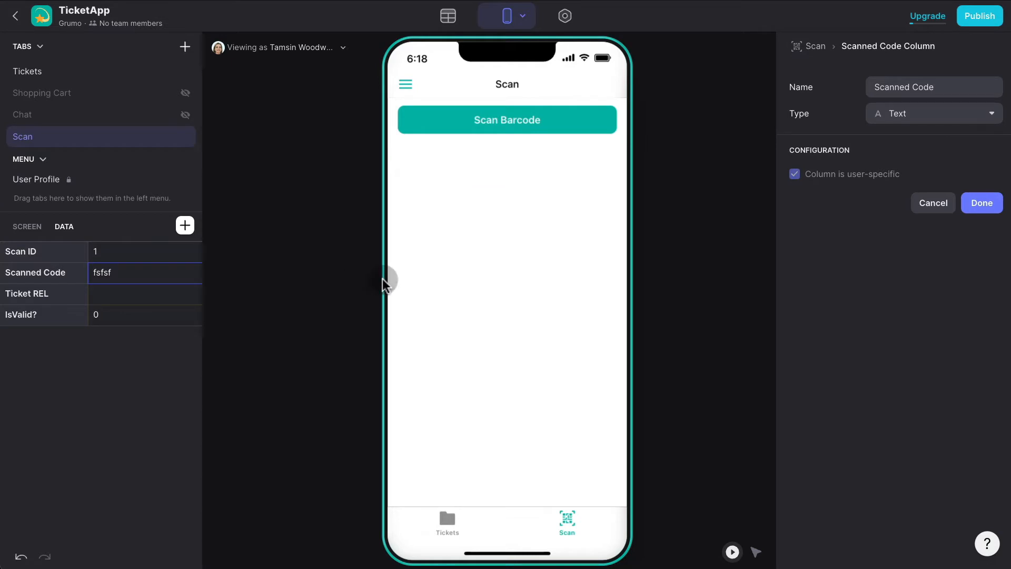
Restore the valid ticket code in Scanned Code so the VALID! hint returns.
{"action": "double_click", "coordinate": [147, 273]}
{"action": "key", "text": "BackSpace"}
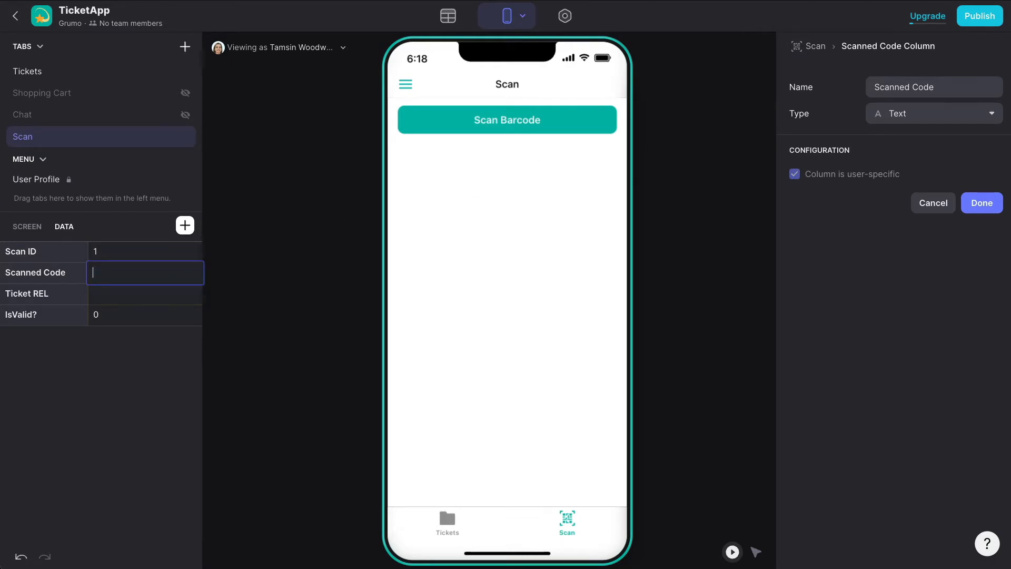
{"action": "left_click", "coordinate": [90, 366]}
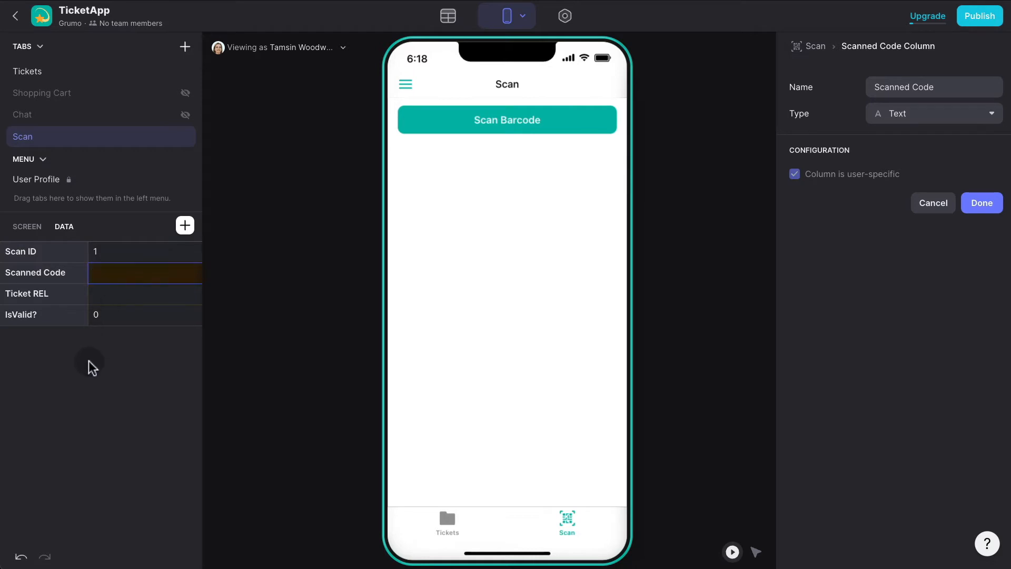
{"action": "double_click", "coordinate": [141, 269]}
{"action": "key", "text": "ctrl+v"}
{"action": "left_click", "coordinate": [135, 347]}
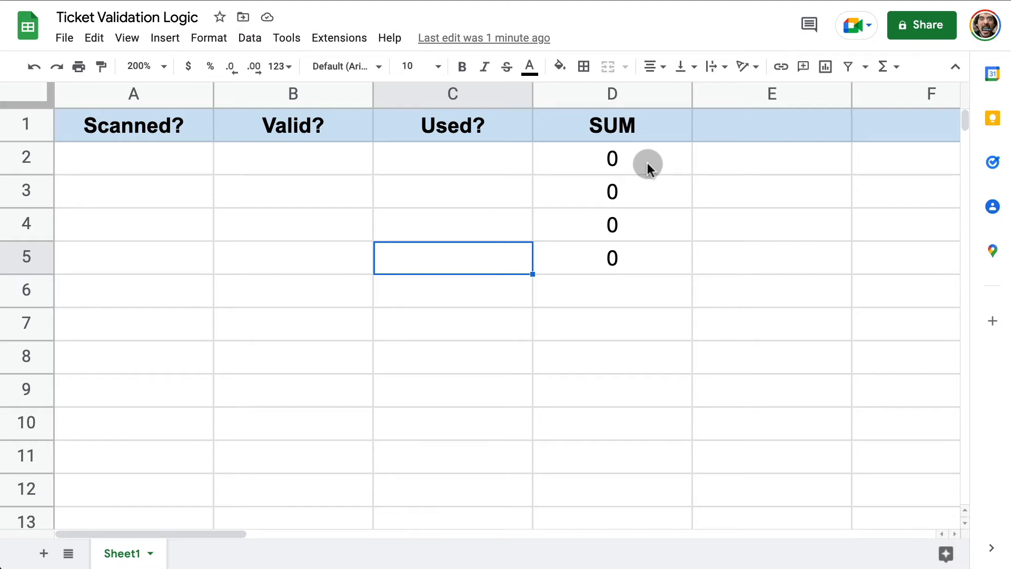
Fill Scanned? cells A2–A5 with 0, 0, 1, 1.
{"action": "left_click", "coordinate": [172, 166]}
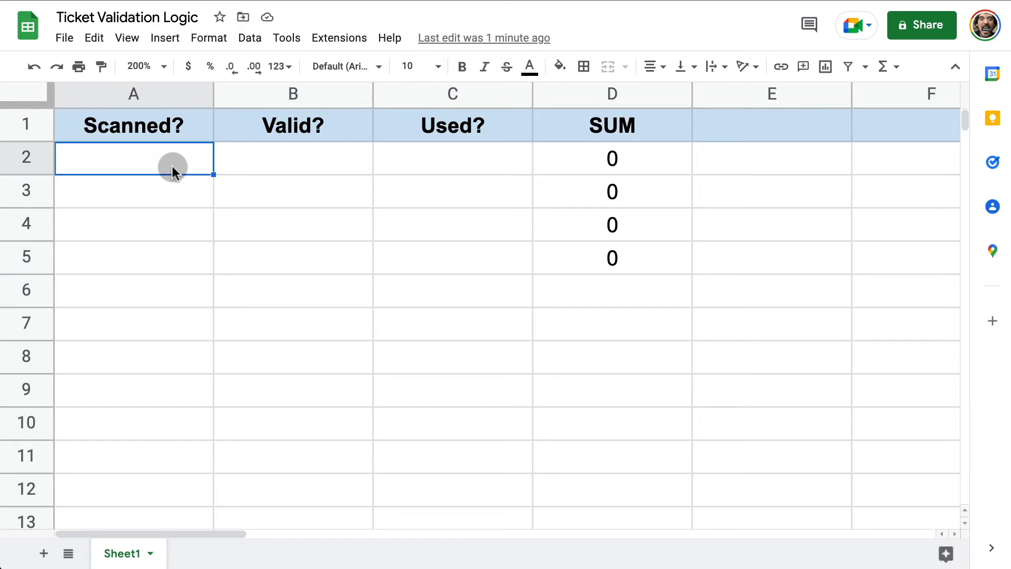
{"action": "type", "text": "0"}
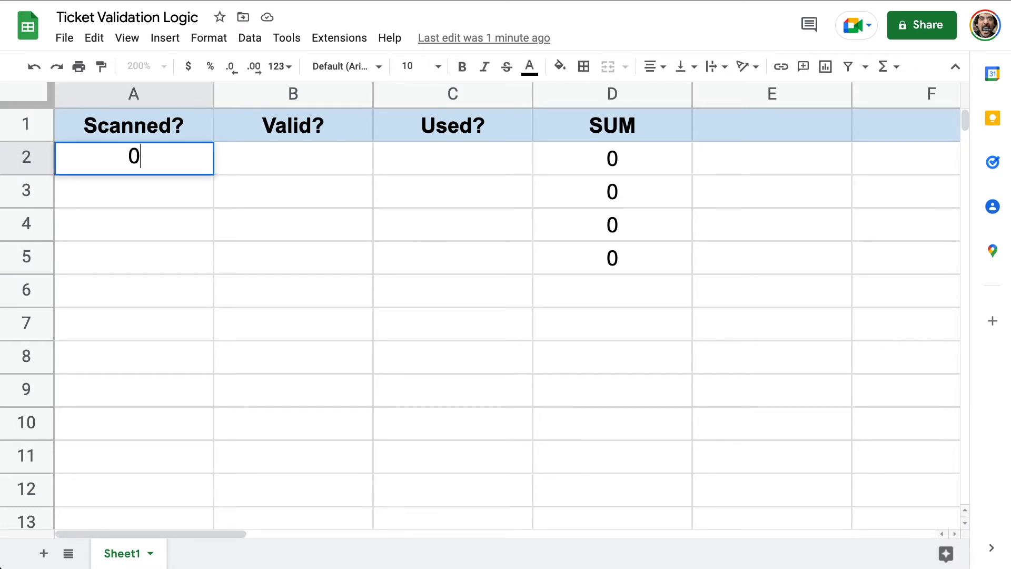
{"action": "left_click", "coordinate": [164, 190]}
{"action": "type", "text": "0"}
{"action": "left_click", "coordinate": [164, 232]}
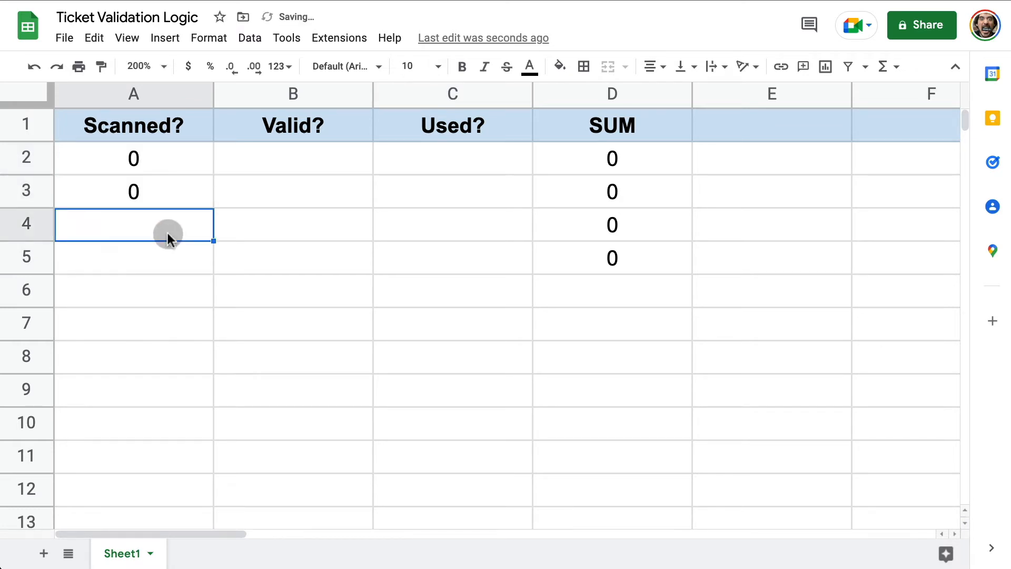
{"action": "type", "text": "1"}
{"action": "left_click", "coordinate": [160, 252]}
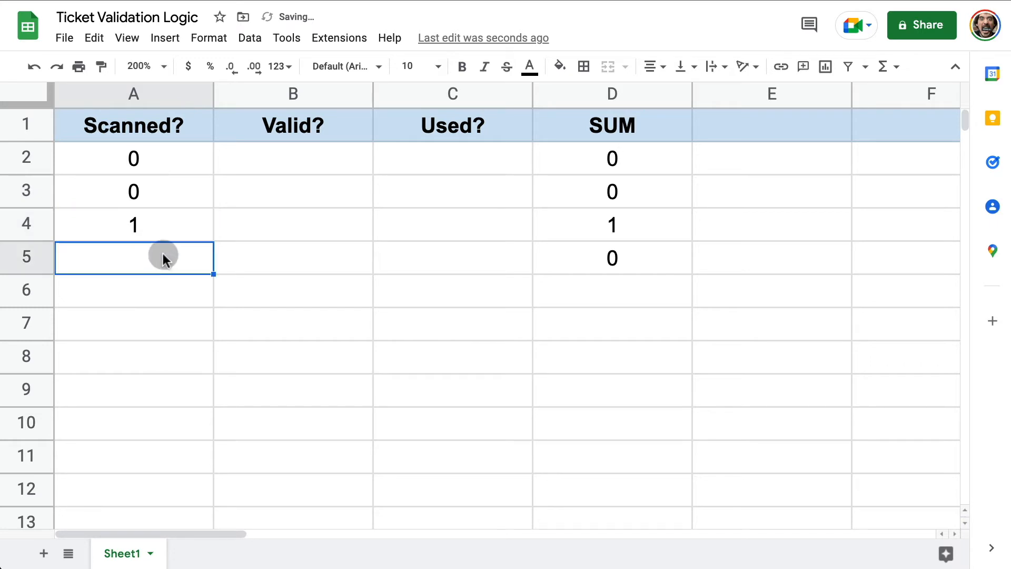
{"action": "type", "text": "1"}
{"action": "left_click", "coordinate": [314, 223]}
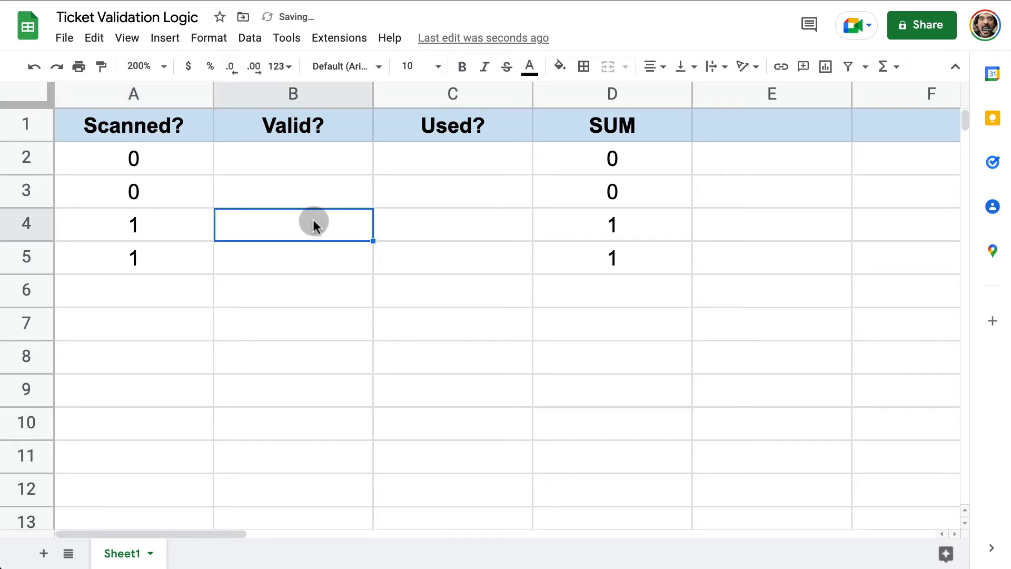
Fill Valid? cells B2–B5 with 0, 0, 1, 1.
{"action": "left_click", "coordinate": [278, 159]}
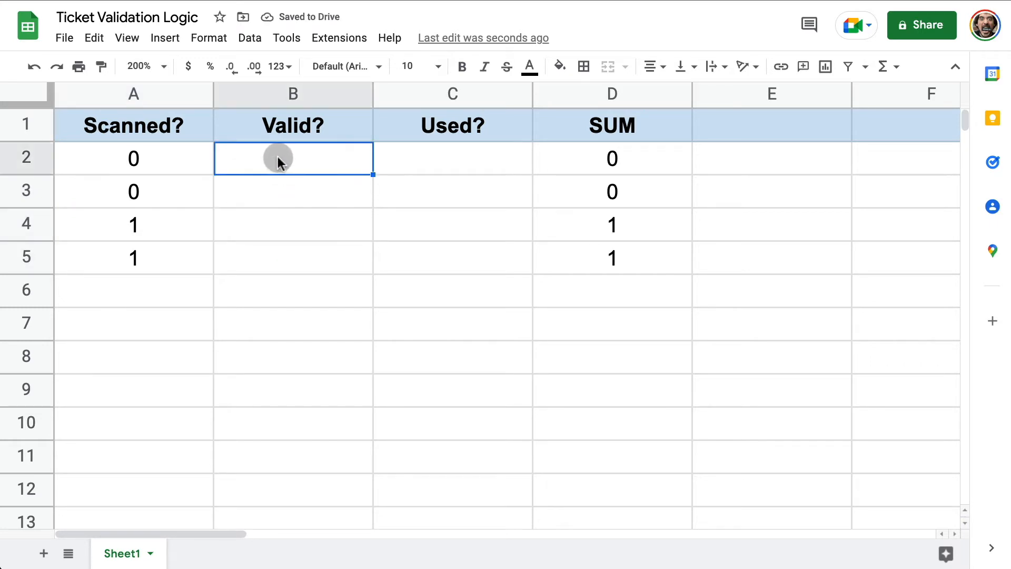
{"action": "type", "text": "0"}
{"action": "left_click", "coordinate": [275, 195]}
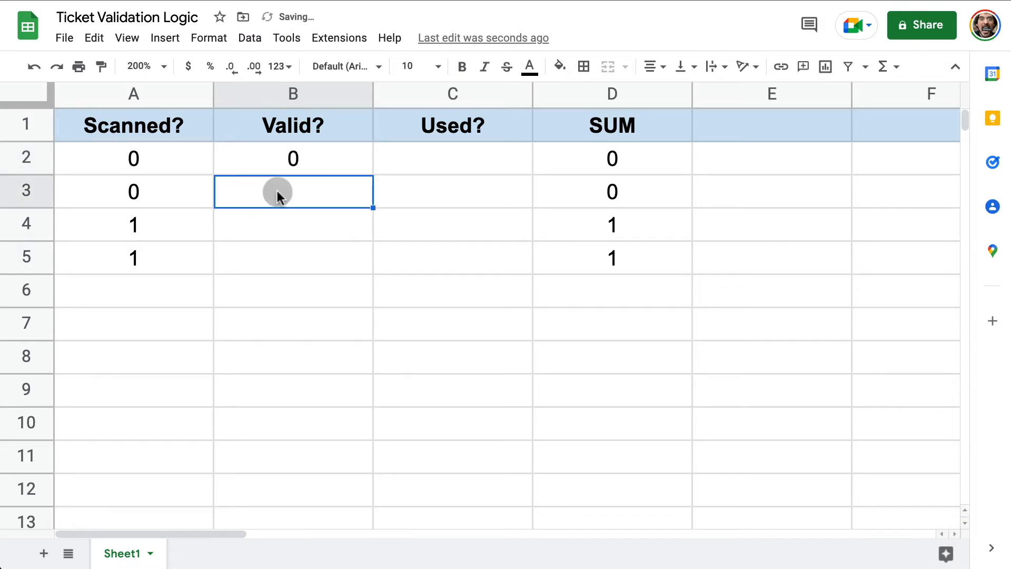
{"action": "type", "text": "0"}
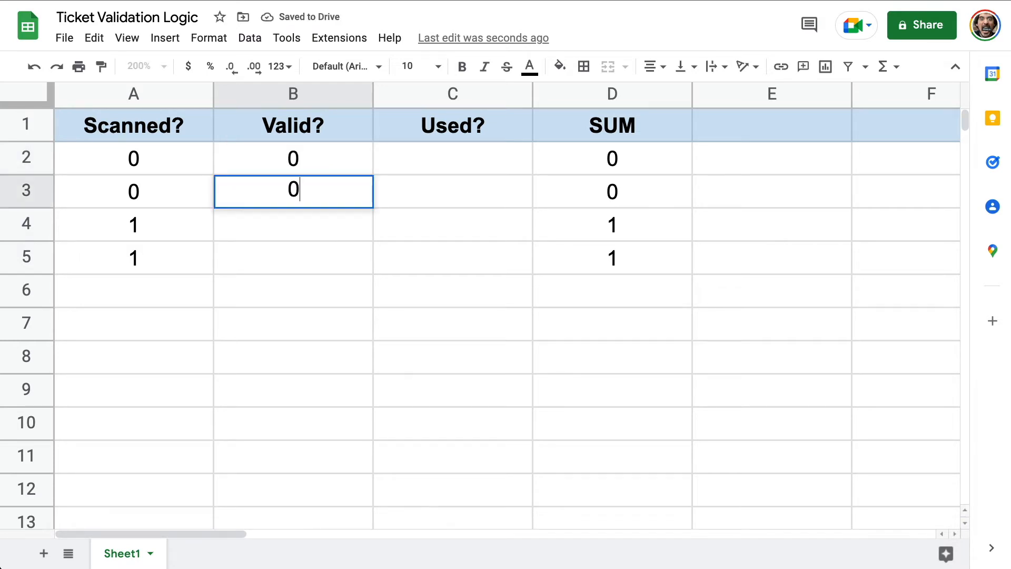
{"action": "left_click", "coordinate": [289, 224]}
{"action": "type", "text": "1"}
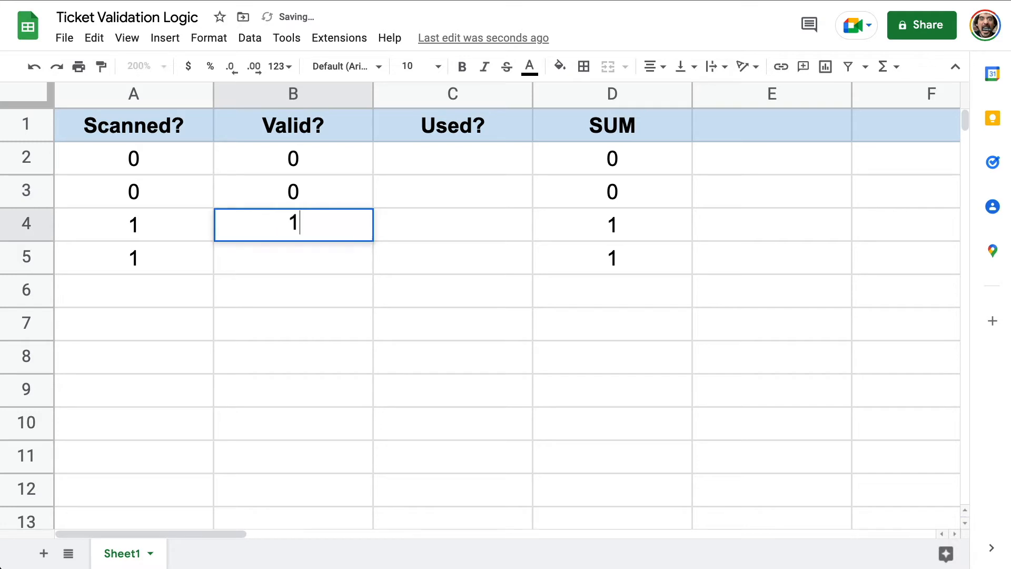
{"action": "left_click", "coordinate": [293, 262]}
{"action": "type", "text": "1"}
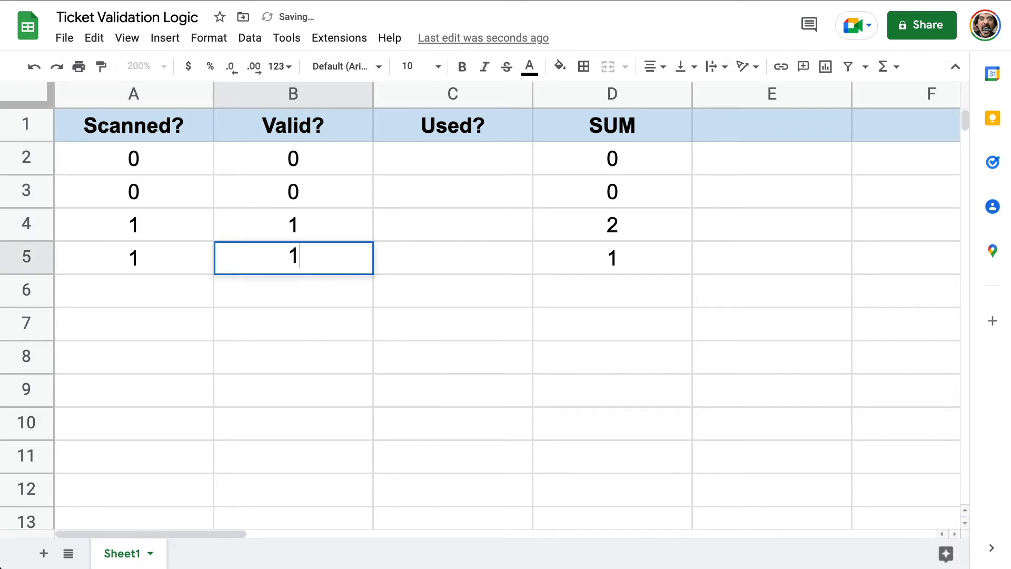
{"action": "left_click", "coordinate": [409, 259]}
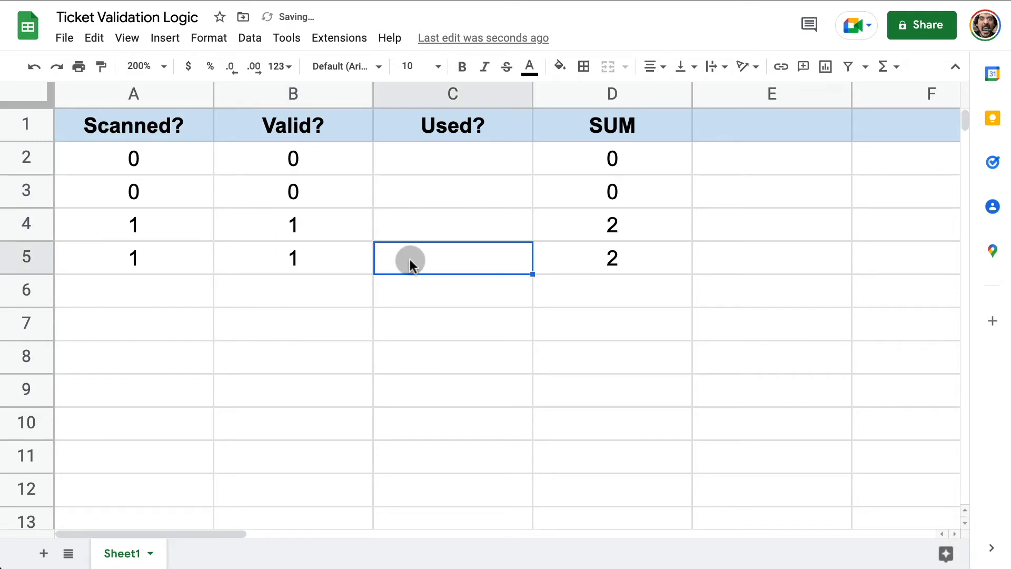
Fill Used? cells C2–C5 with 0, 0, 0, 1, so row 5's SUM becomes 3.
{"action": "left_click", "coordinate": [471, 161]}
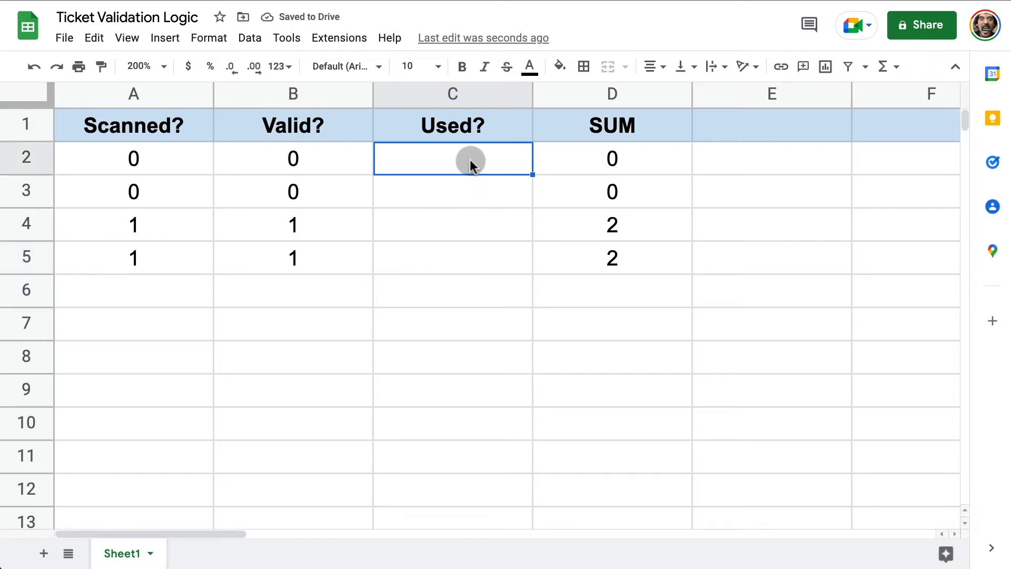
{"action": "type", "text": "0"}
{"action": "left_click", "coordinate": [451, 197]}
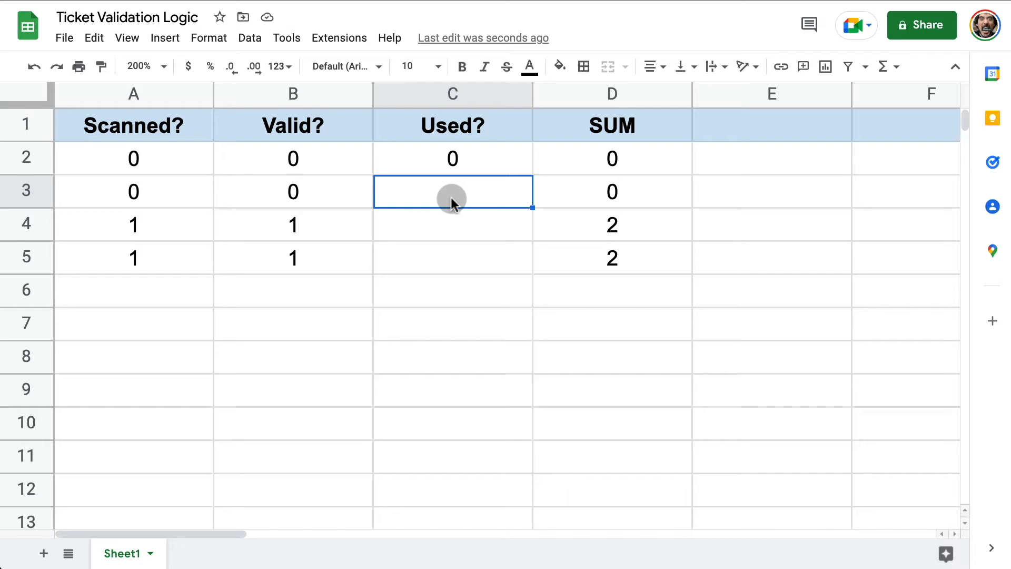
{"action": "type", "text": "0"}
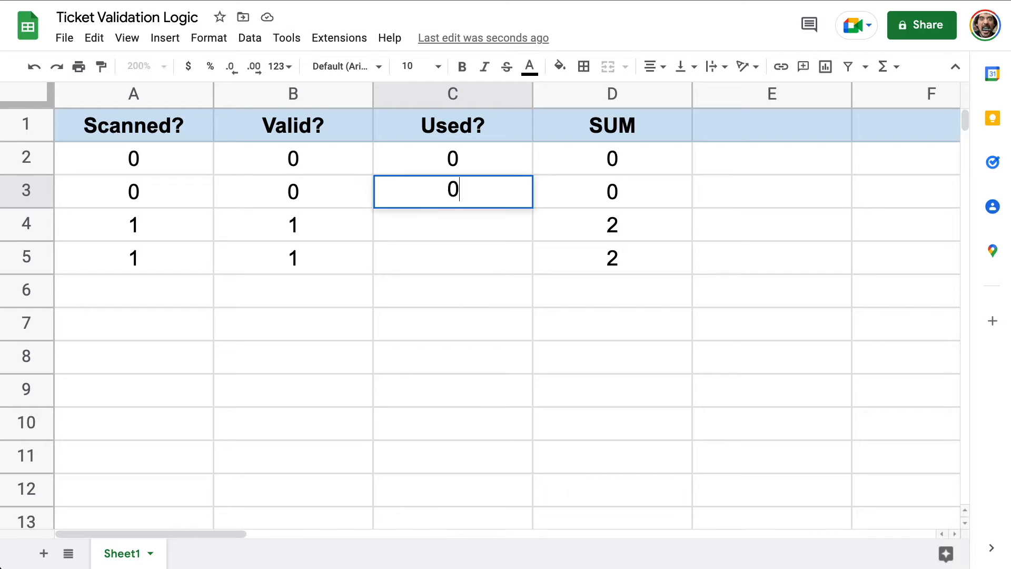
{"action": "left_click", "coordinate": [448, 232]}
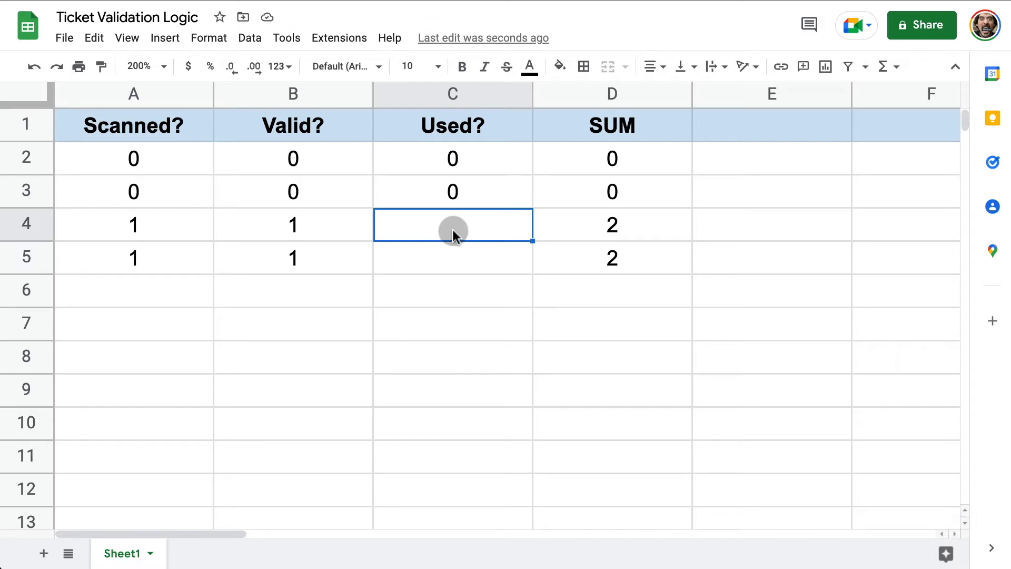
{"action": "type", "text": "0"}
{"action": "left_click", "coordinate": [451, 260]}
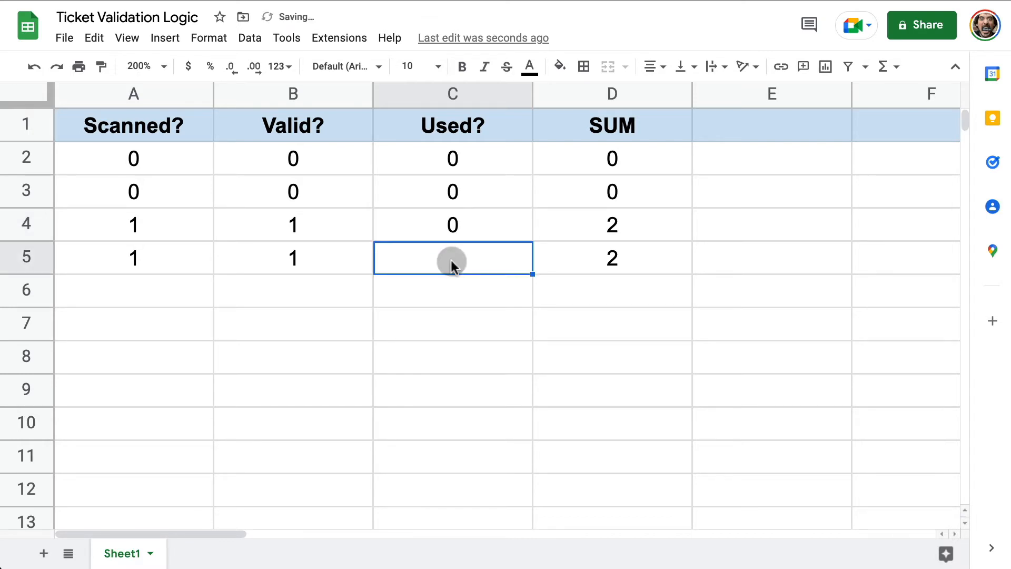
{"action": "type", "text": "1"}
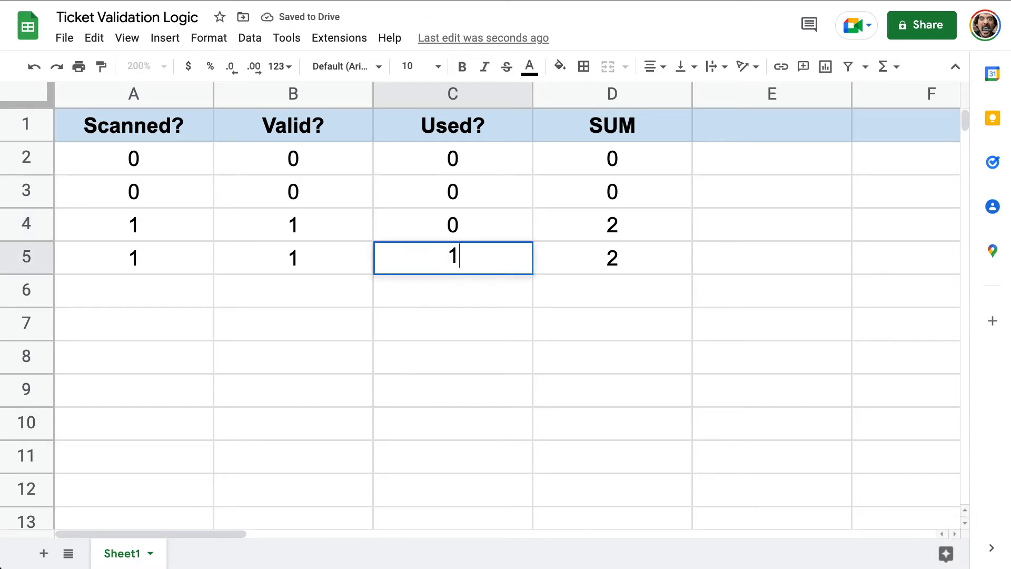
{"action": "left_click", "coordinate": [449, 293]}
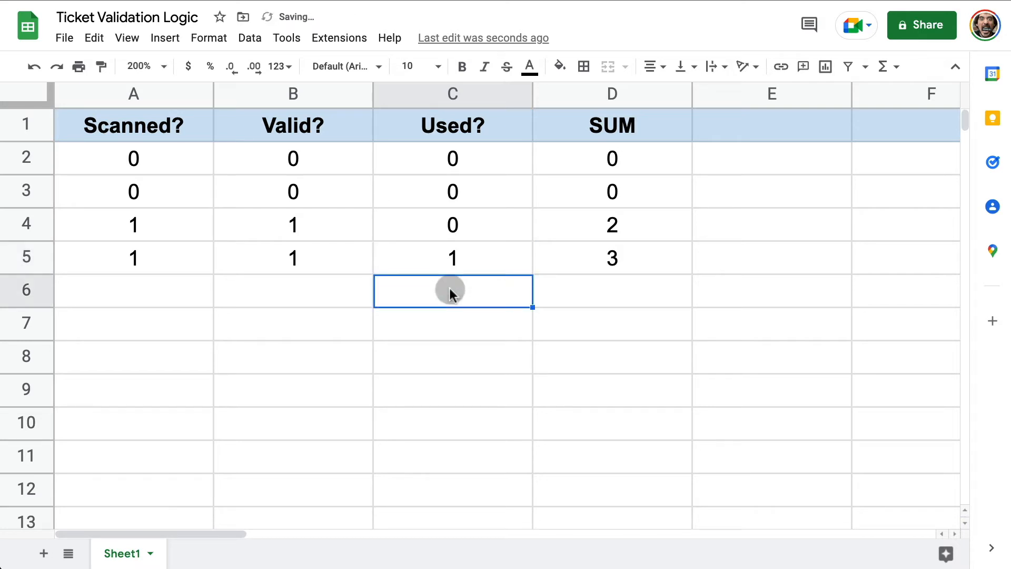
{"action": "key", "text": "Left"}
{"action": "key", "text": "Left"}
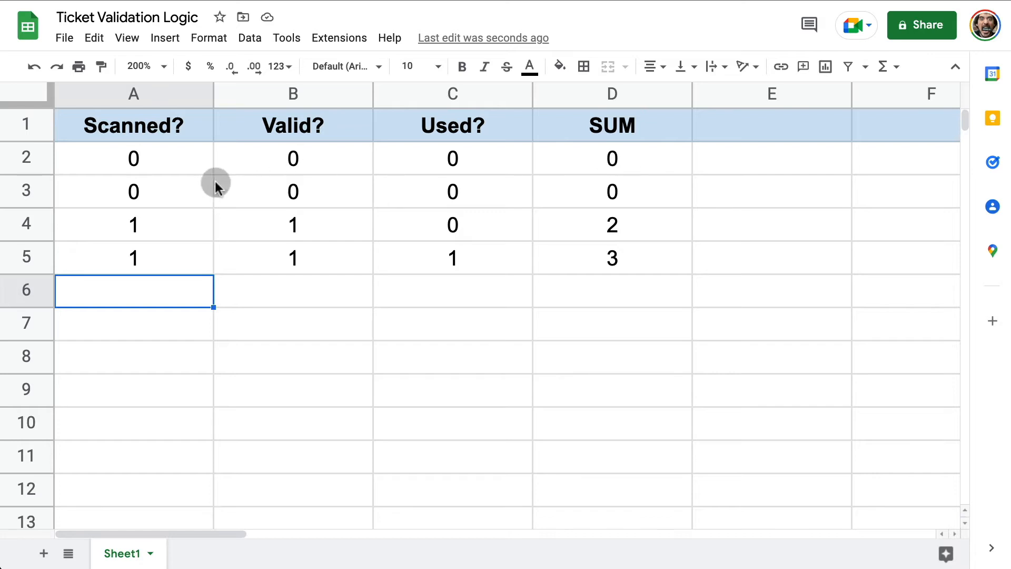
Change row 3's Scanned? value in A3 from 0 to 1.
{"action": "left_click", "coordinate": [168, 197]}
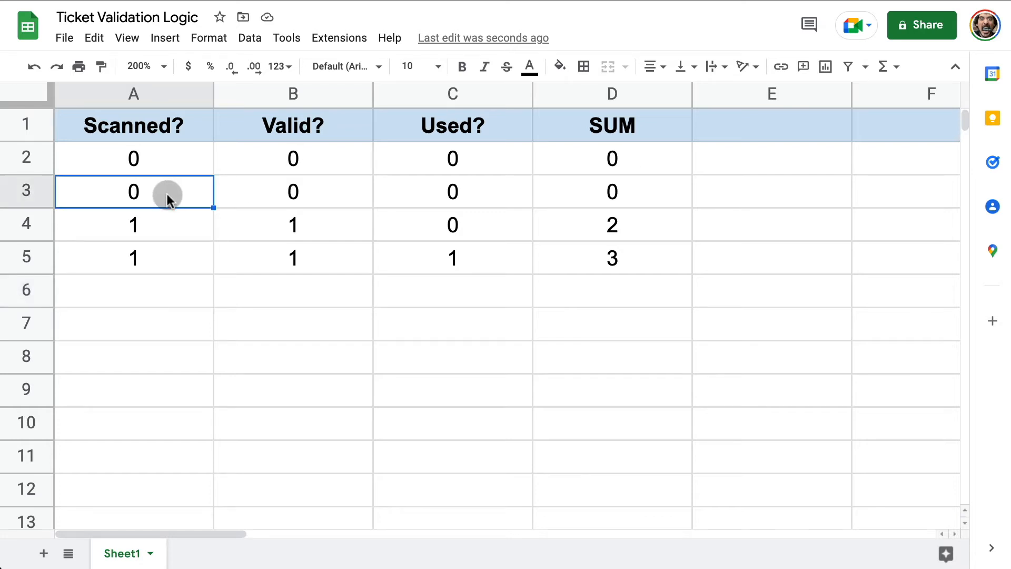
{"action": "double_click", "coordinate": [166, 195]}
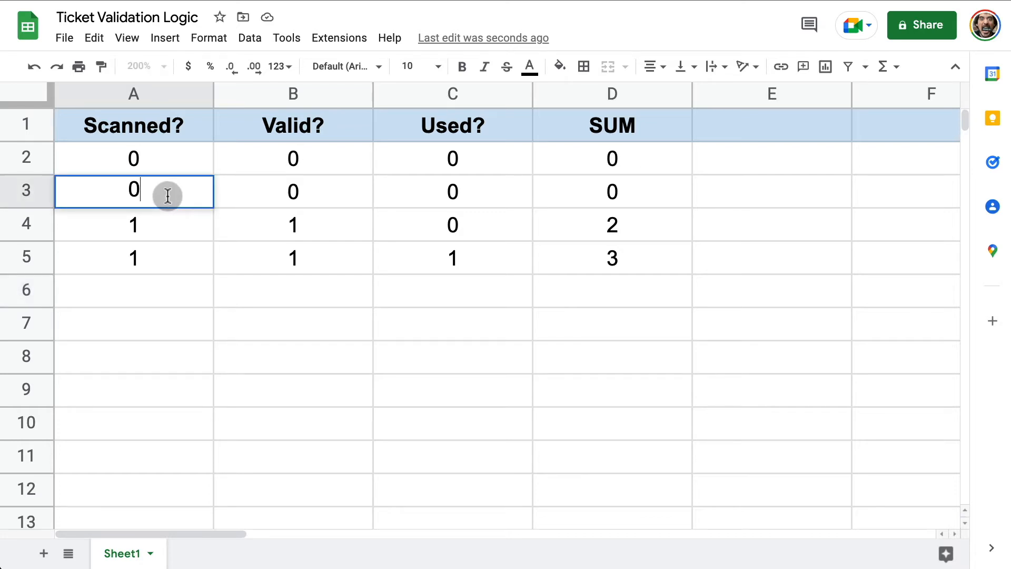
{"action": "key", "text": "BackSpace"}
{"action": "type", "text": "1"}
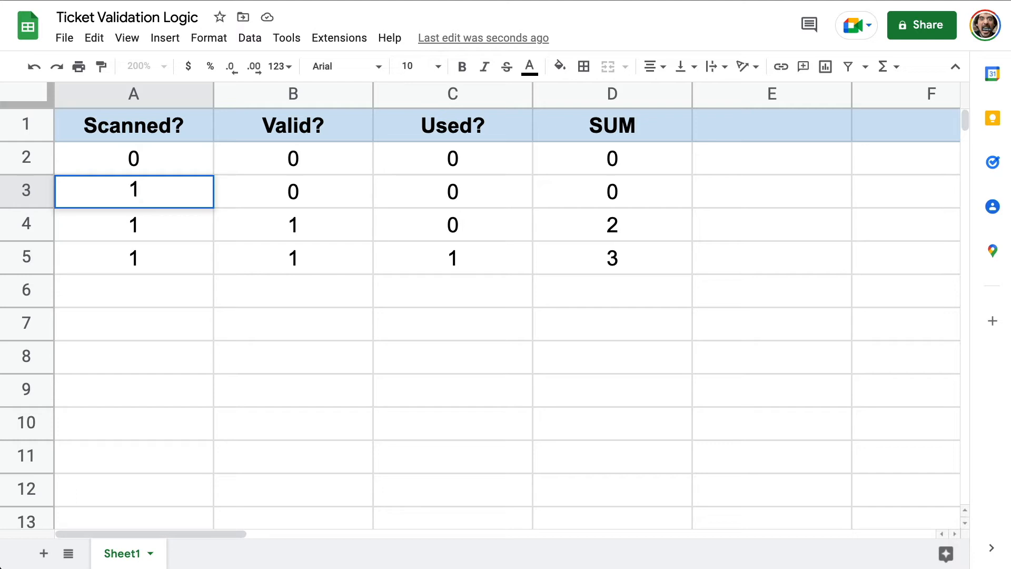
{"action": "left_click", "coordinate": [161, 290]}
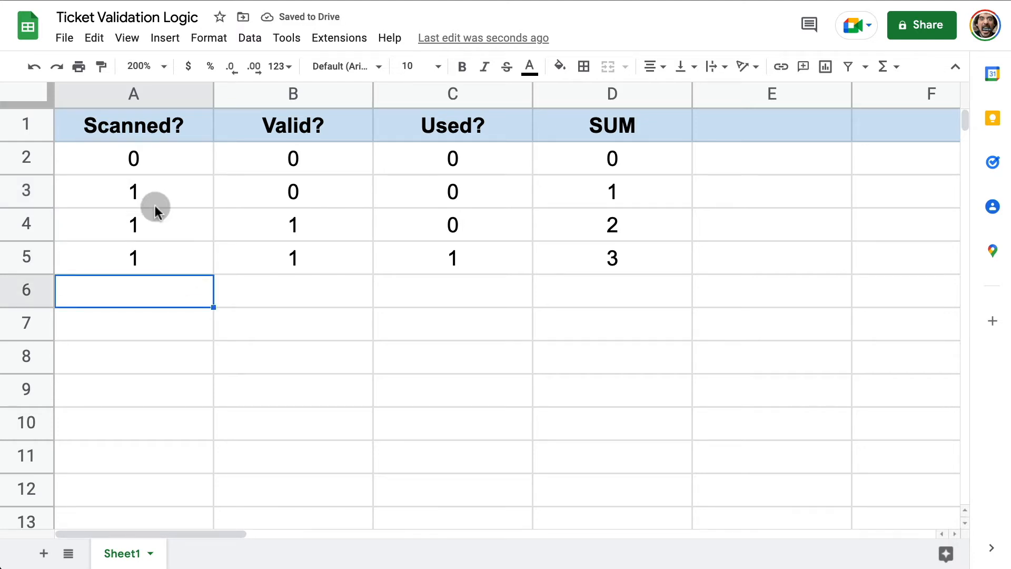
Label column E: Invalid! in E3, Valid! in E4, Used! in E5, Not Scanned in E2.
{"action": "left_click", "coordinate": [725, 193]}
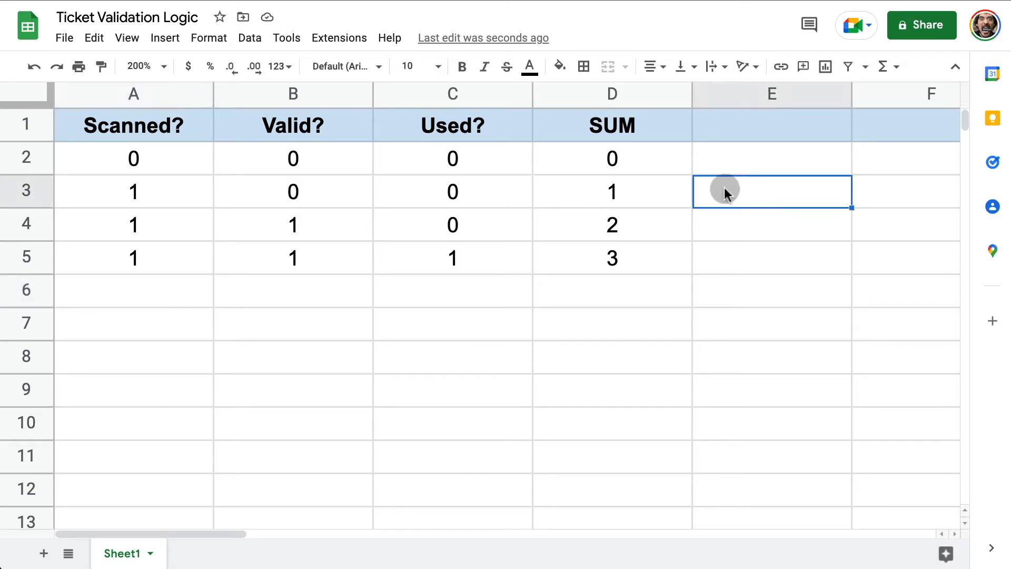
{"action": "type", "text": "Invalid!"}
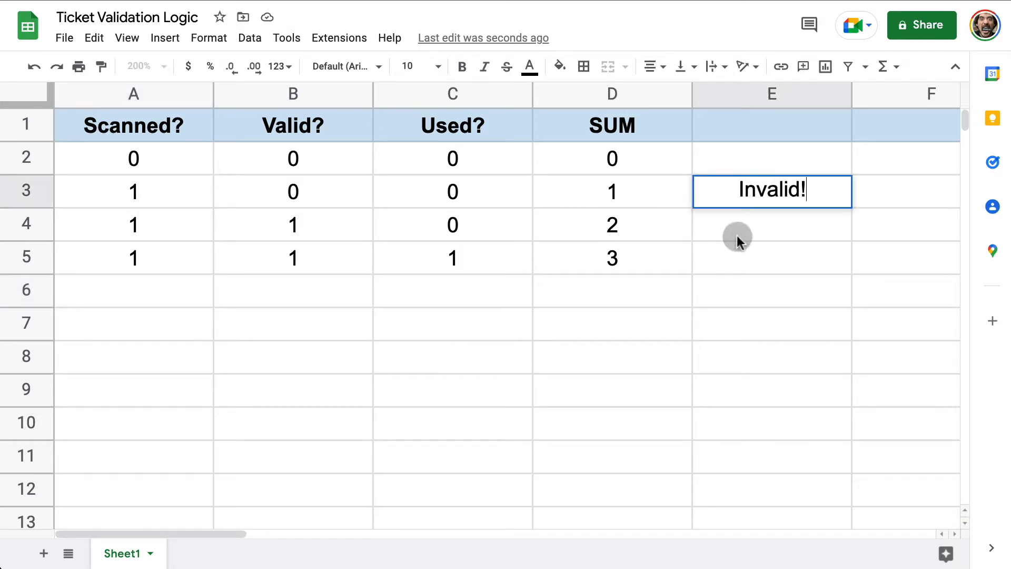
{"action": "key", "text": "Return"}
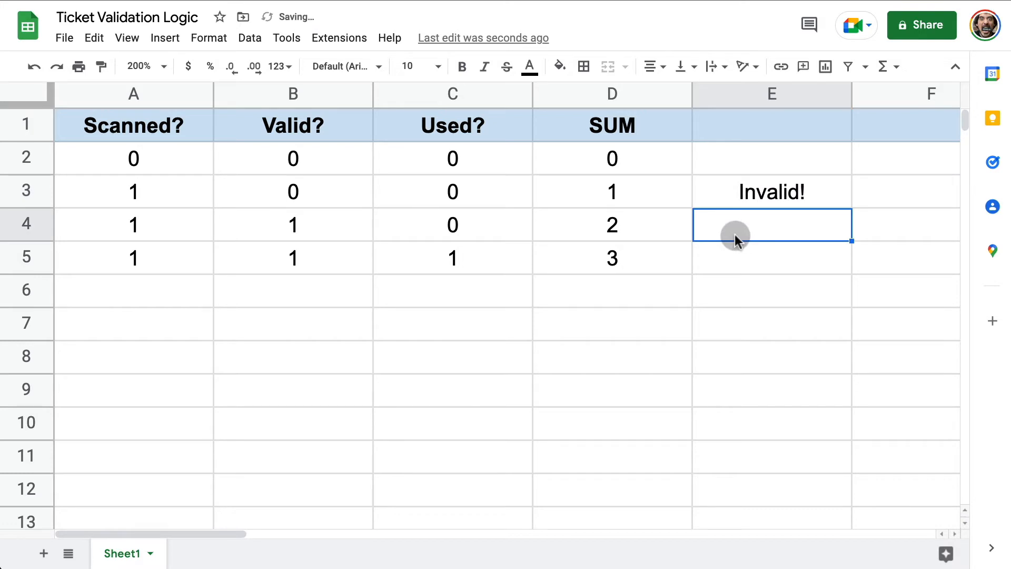
{"action": "type", "text": "Valid!"}
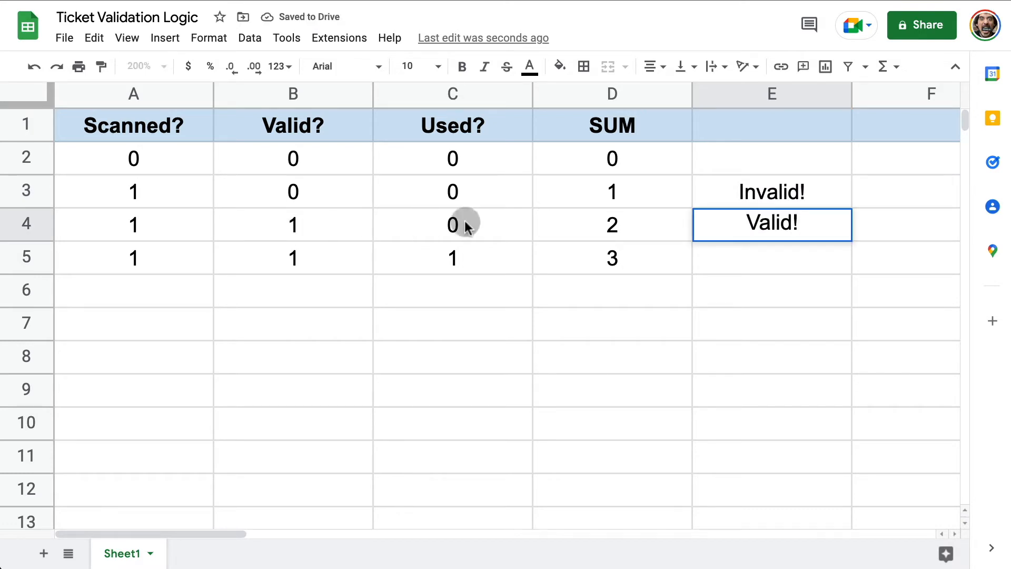
{"action": "left_click", "coordinate": [255, 314]}
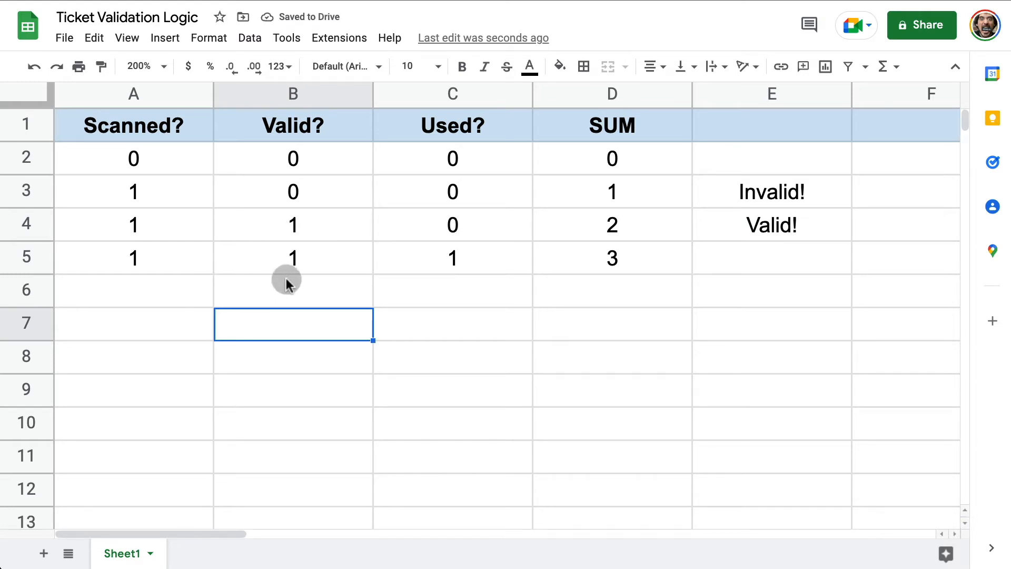
{"action": "double_click", "coordinate": [764, 266]}
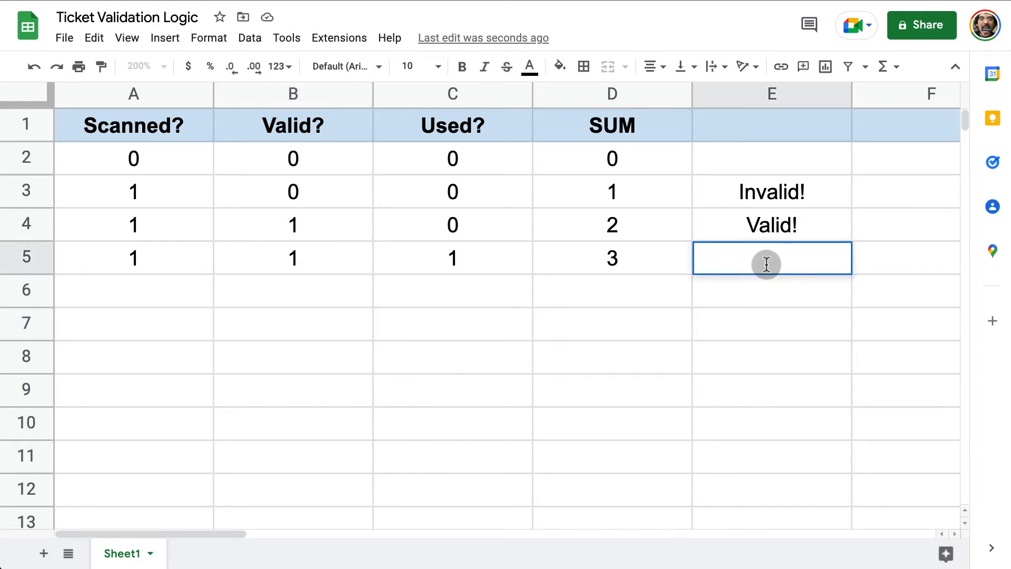
{"action": "type", "text": "Used!"}
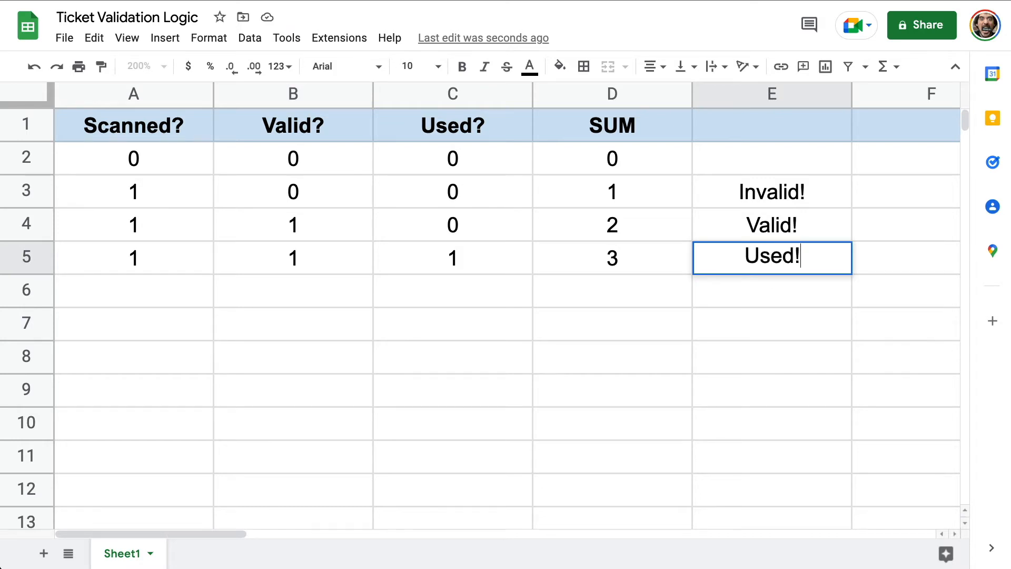
{"action": "left_click", "coordinate": [762, 161]}
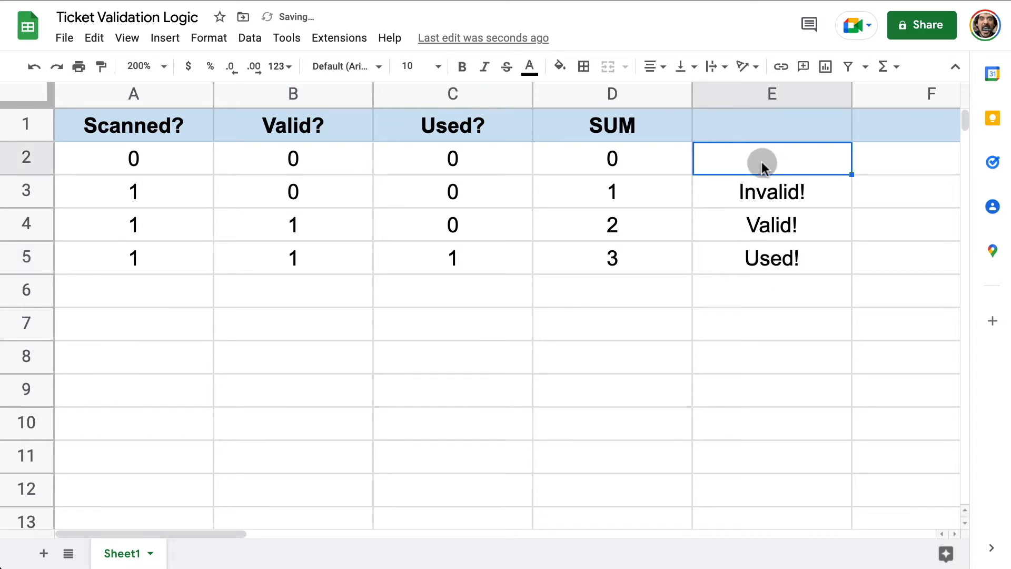
{"action": "type", "text": "Not Scanned"}
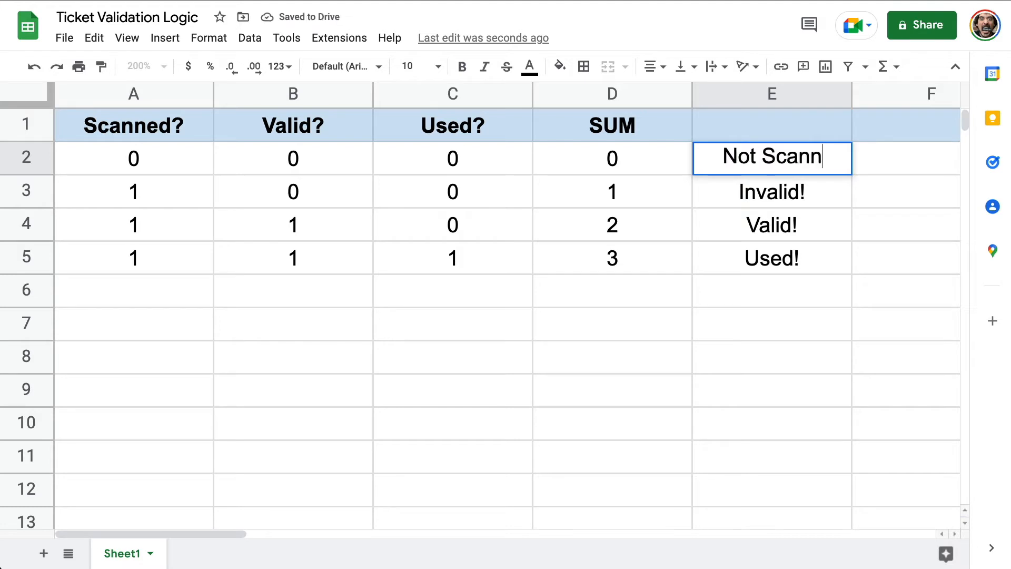
{"action": "left_click", "coordinate": [706, 329]}
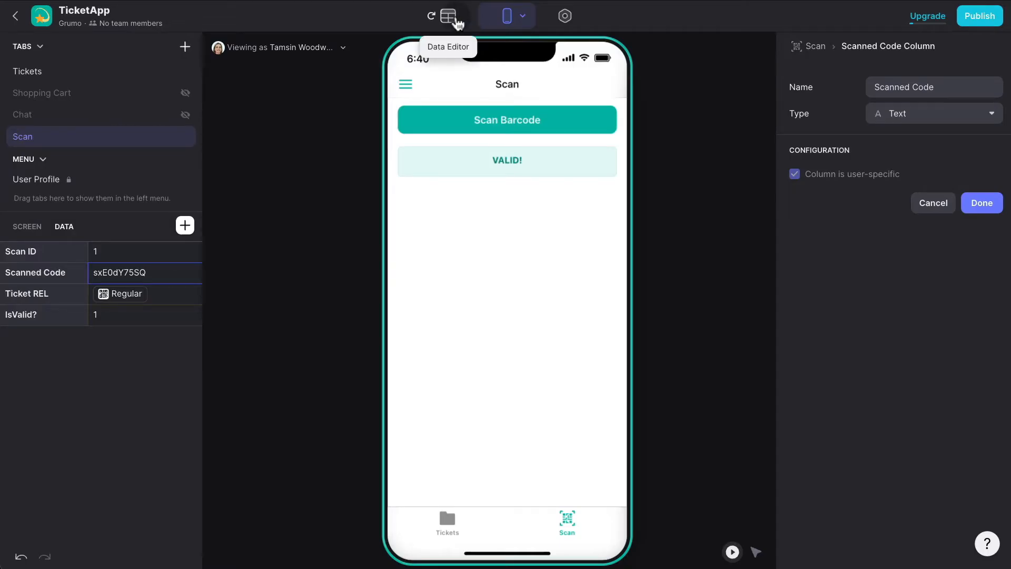
Duplicate the IsValid? column as 'IsScanned?', testing whether Scanned Code is not empty.
{"action": "left_click", "coordinate": [456, 22]}
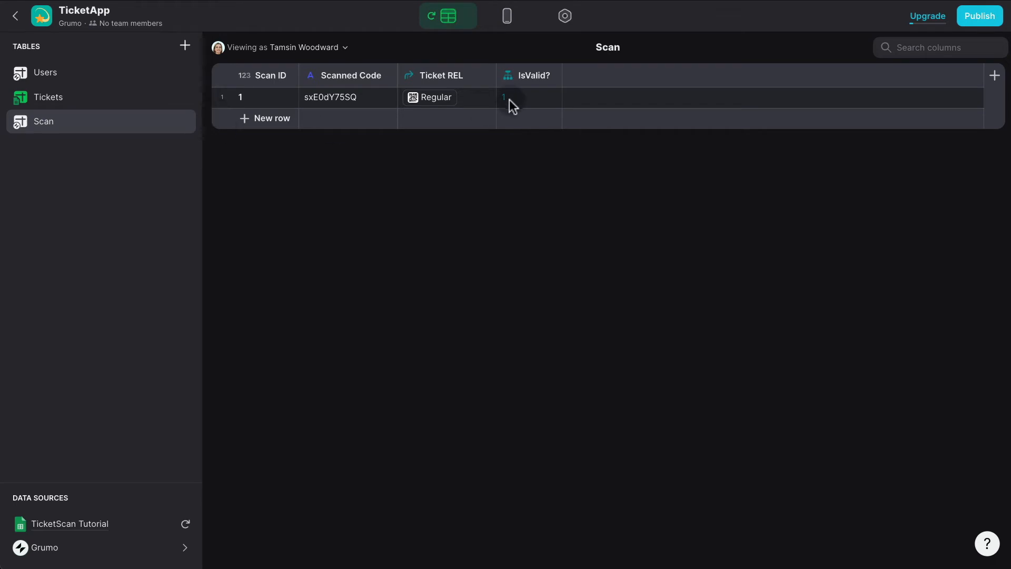
{"action": "left_click", "coordinate": [550, 75]}
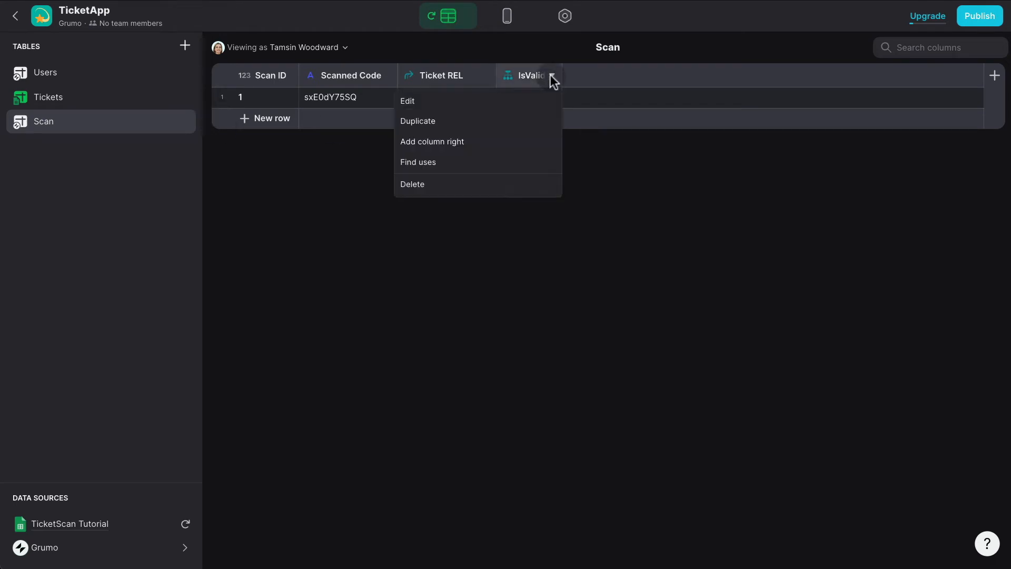
{"action": "left_click", "coordinate": [499, 130]}
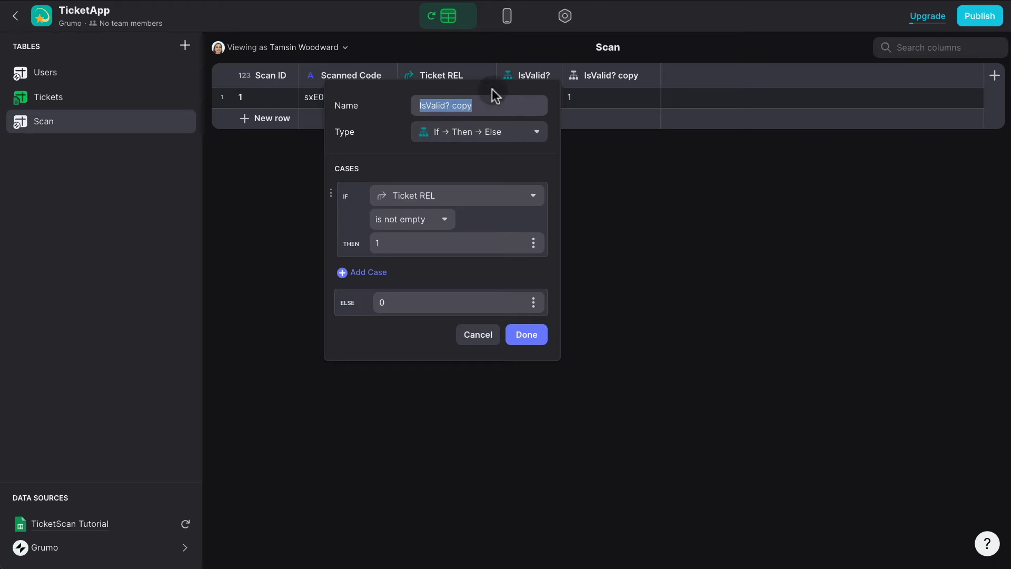
{"action": "type", "text": "IsScanned?"}
{"action": "left_click", "coordinate": [489, 198]}
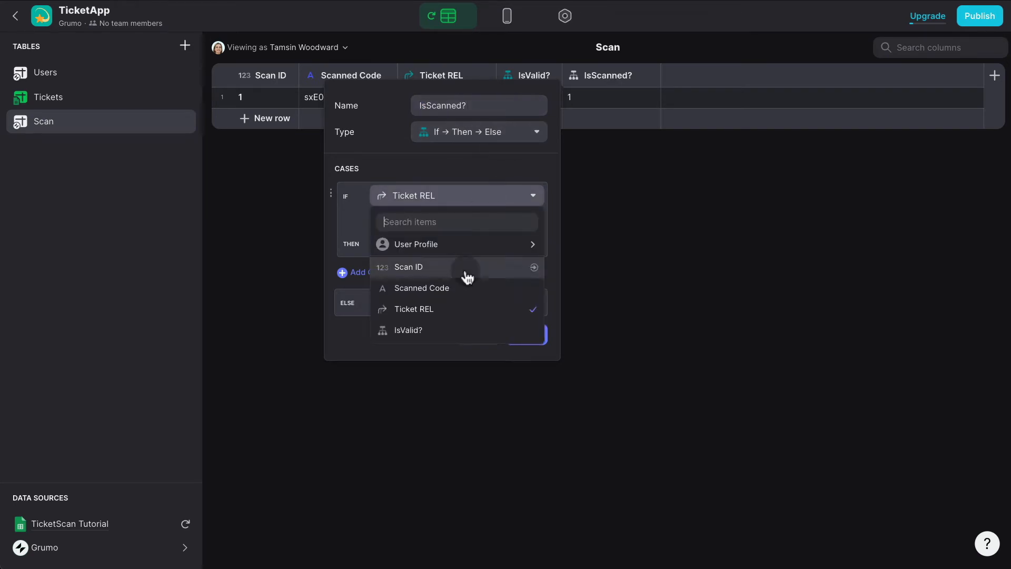
{"action": "left_click", "coordinate": [463, 288]}
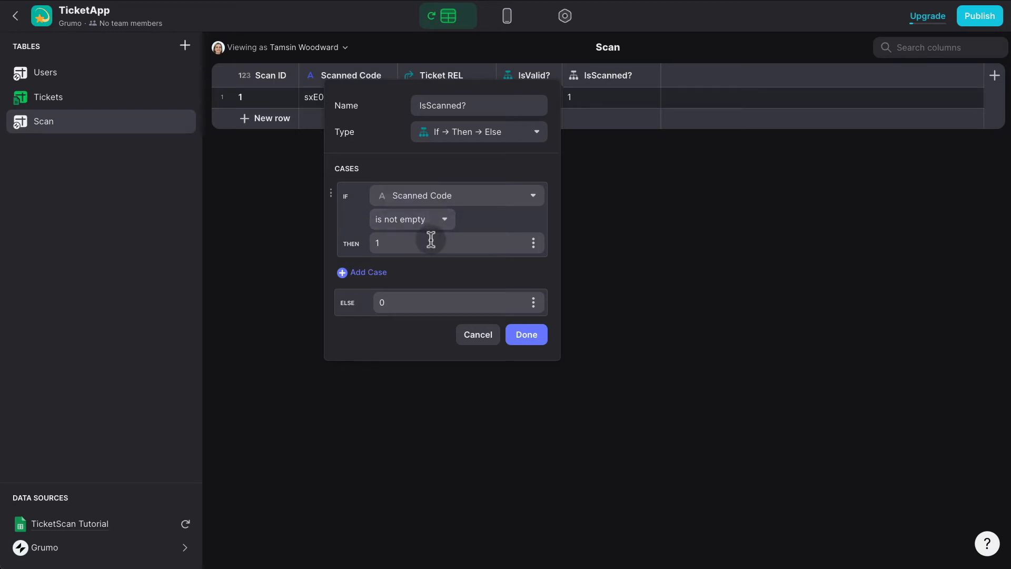
{"action": "left_click", "coordinate": [526, 335]}
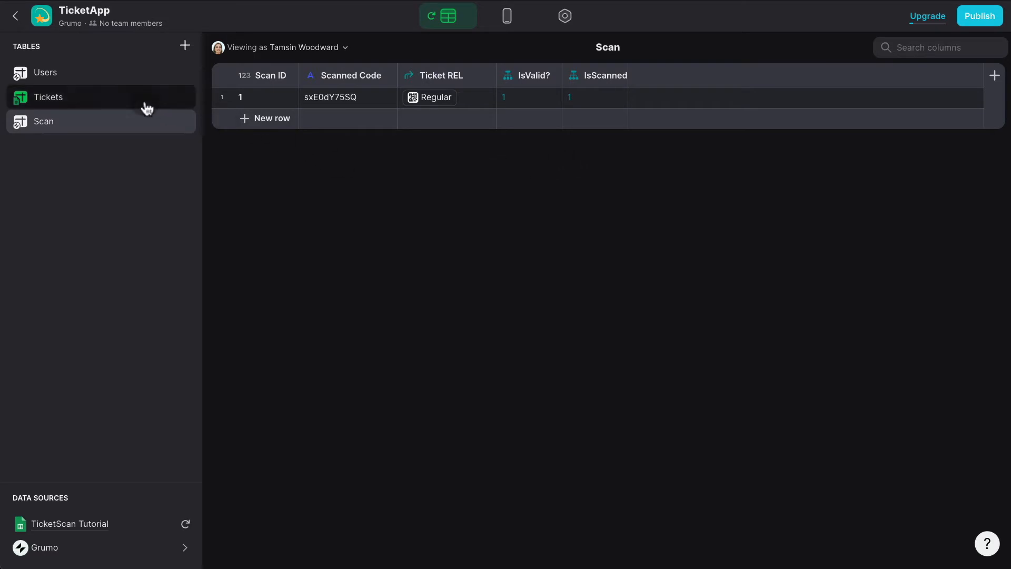
Add a Date & Time column named 'Scan Date' to Tickets, then go back to Scan.
{"action": "left_click", "coordinate": [93, 99]}
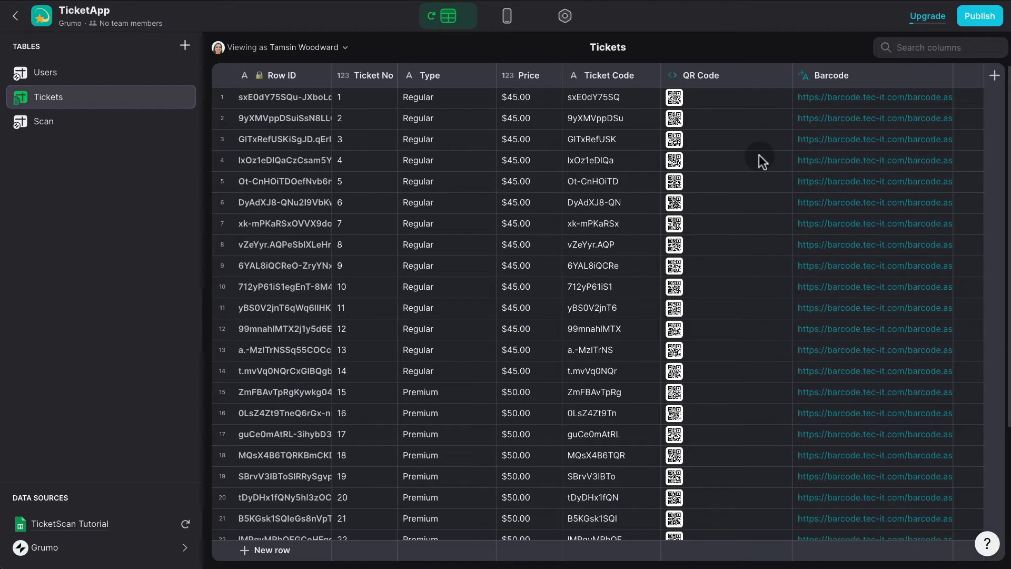
{"action": "left_click", "coordinate": [995, 76]}
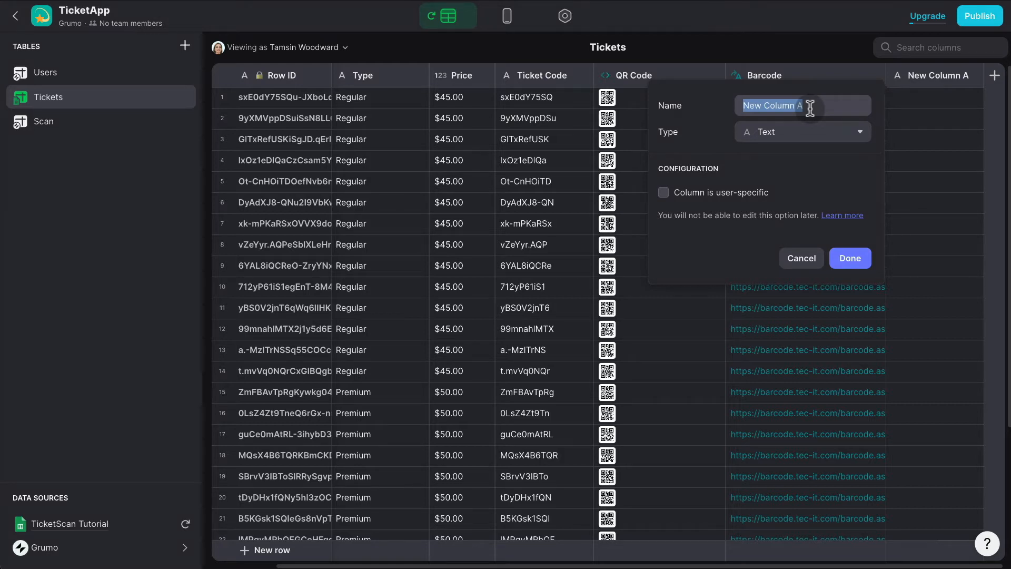
{"action": "type", "text": "Scan Date"}
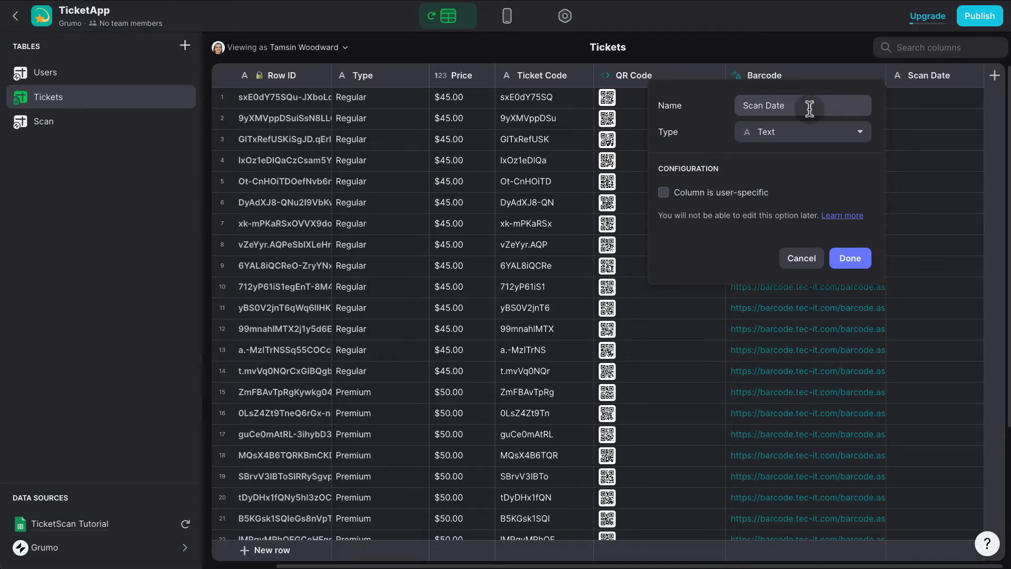
{"action": "left_click", "coordinate": [796, 138]}
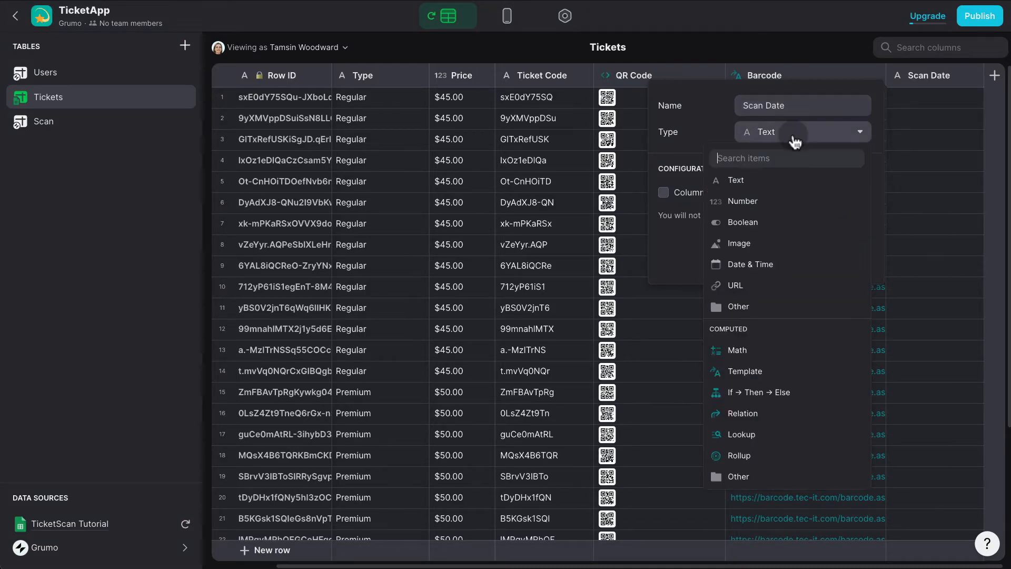
{"action": "left_click", "coordinate": [772, 263]}
{"action": "left_click", "coordinate": [855, 360]}
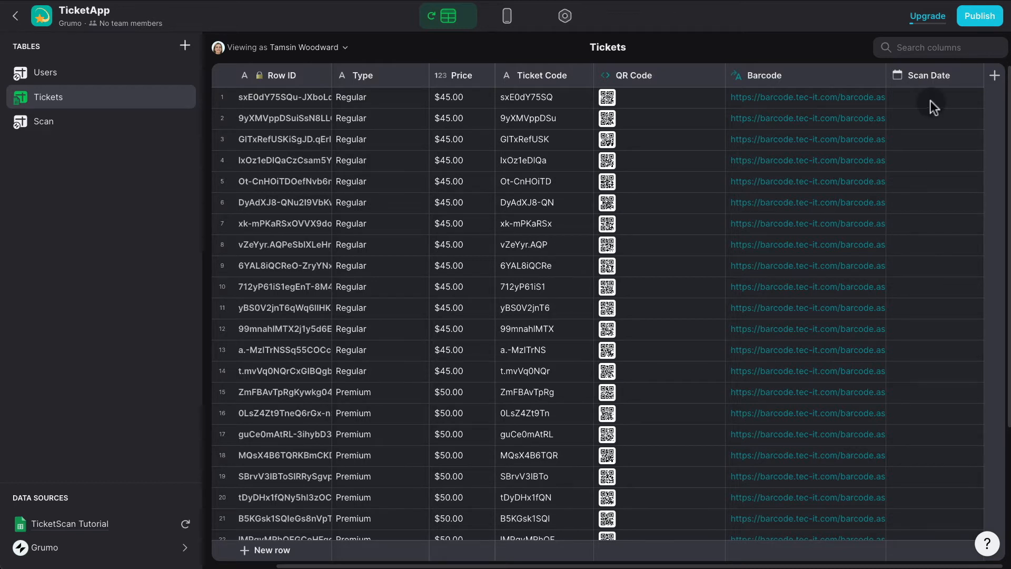
{"action": "left_click", "coordinate": [503, 17]}
{"action": "left_click", "coordinate": [447, 19]}
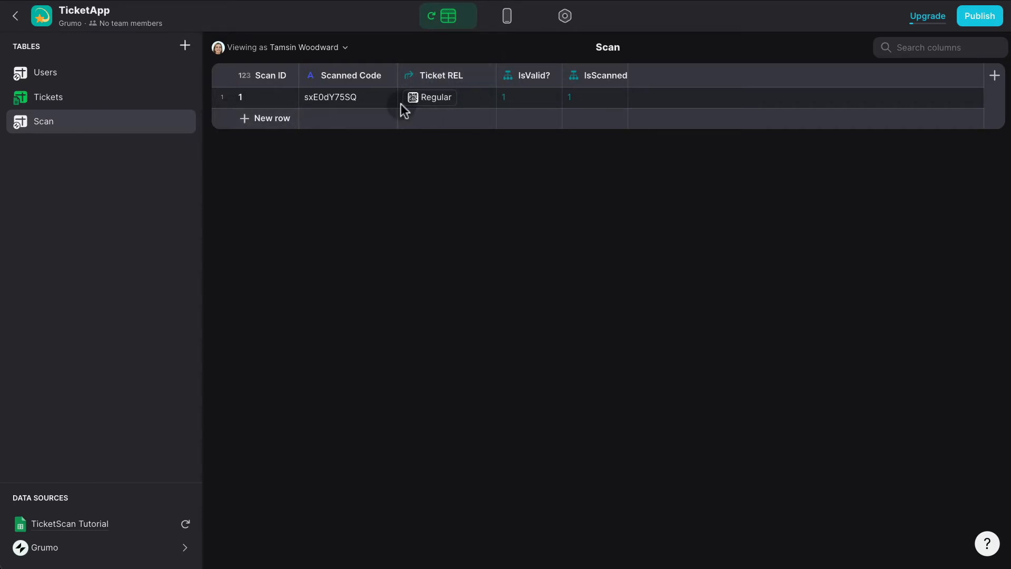
Add a 'Scanned Date' lookup of Ticket REL > Scan Date and move it beside Ticket REL.
{"action": "left_click", "coordinate": [995, 78]}
{"action": "type", "text": "Scanned Date"}
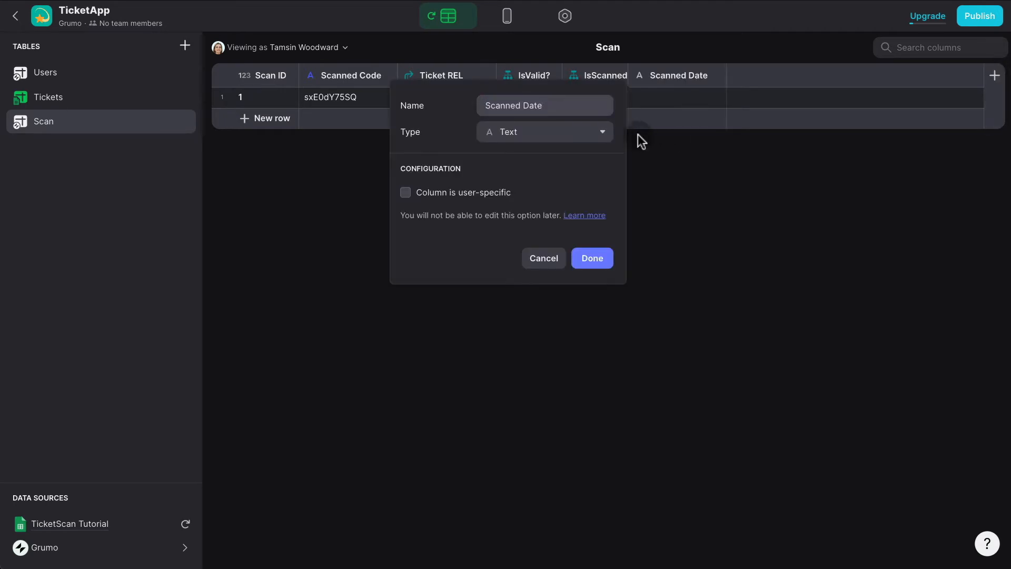
{"action": "left_click", "coordinate": [578, 141]}
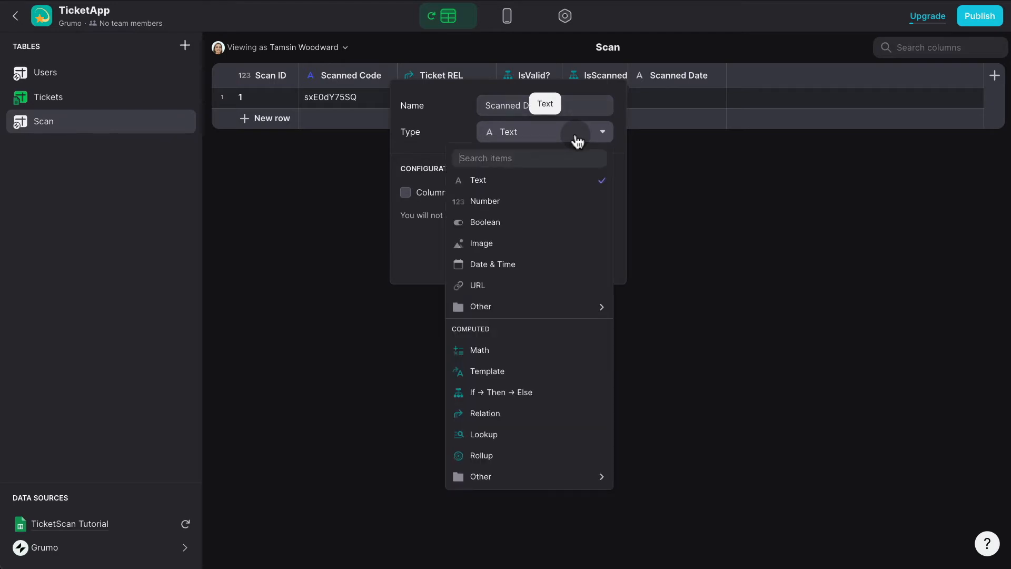
{"action": "left_click", "coordinate": [515, 435]}
{"action": "left_click", "coordinate": [507, 212]}
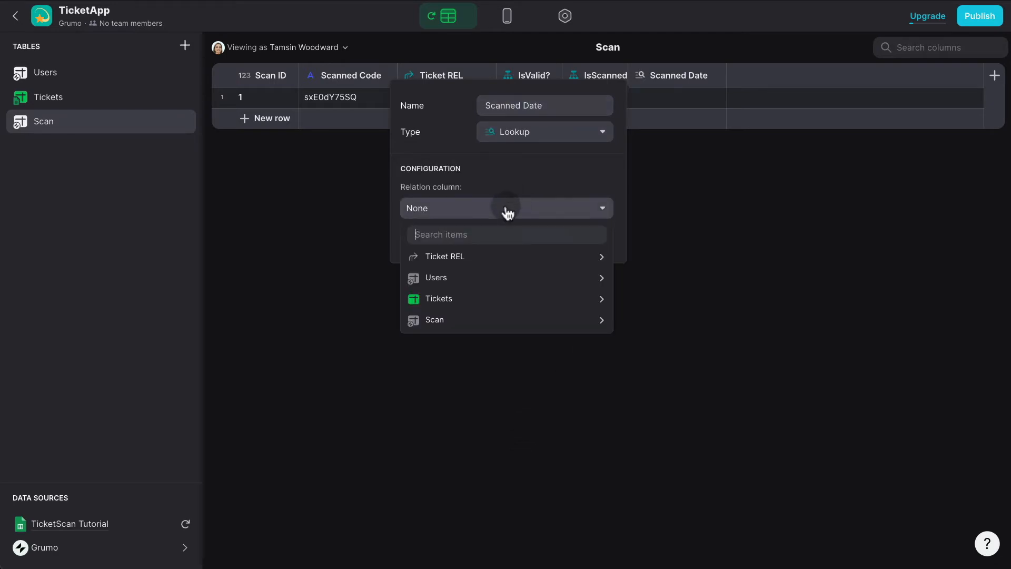
{"action": "mouse_move", "coordinate": [489, 260]}
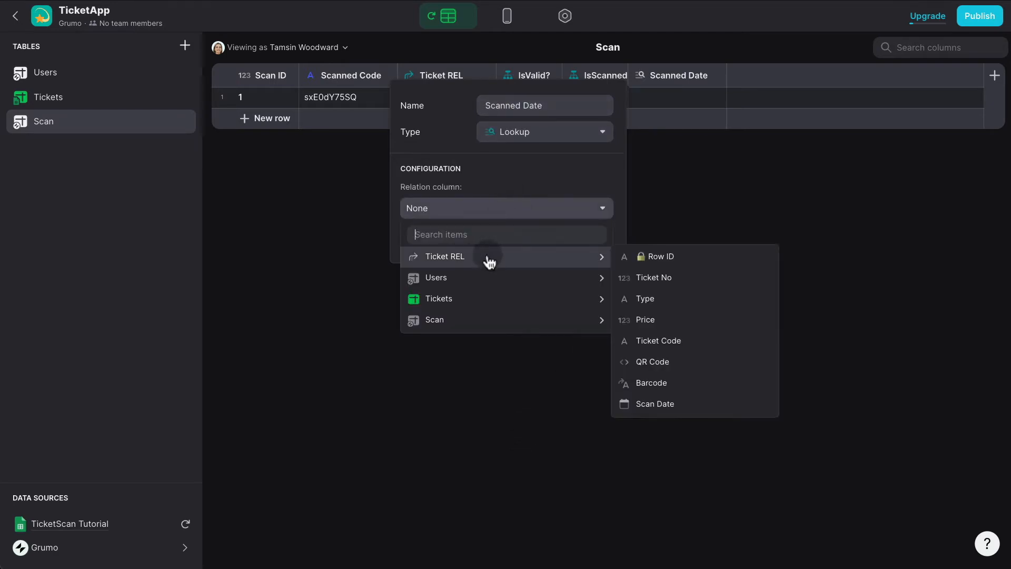
{"action": "left_click", "coordinate": [665, 404]}
{"action": "left_click", "coordinate": [595, 238]}
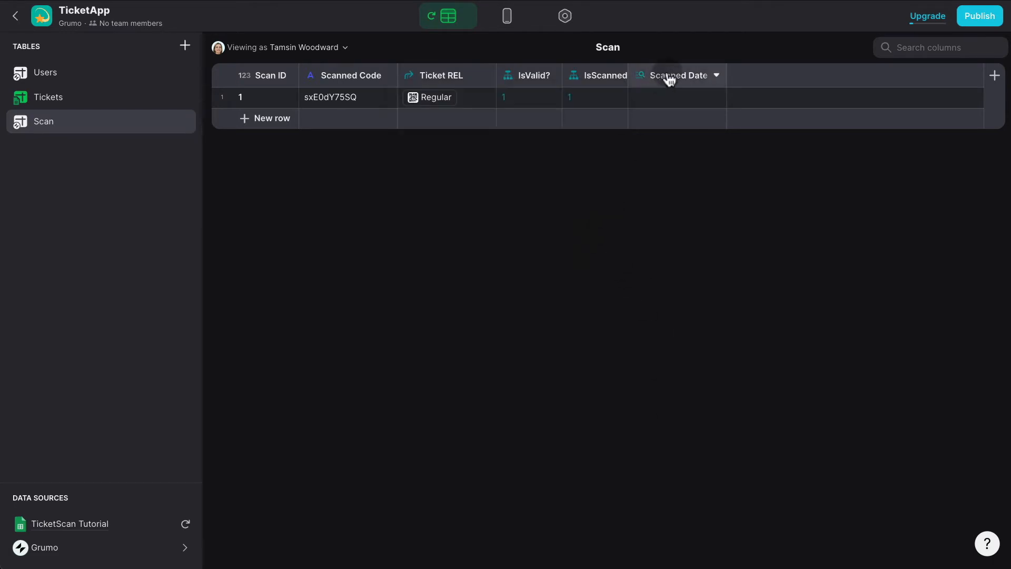
{"action": "left_click_drag", "start_coordinate": [668, 77], "coordinate": [546, 75]}
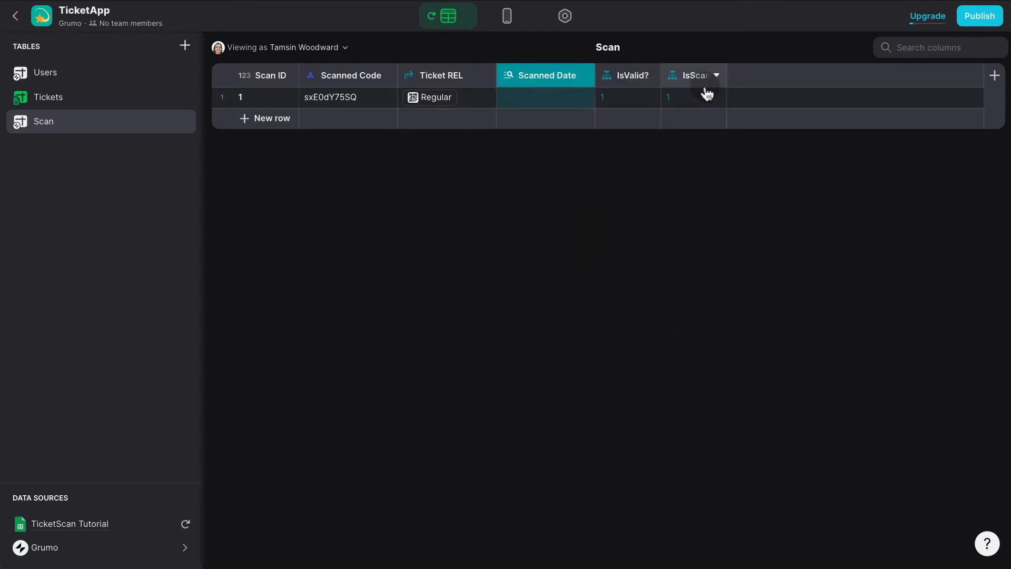
{"action": "left_click", "coordinate": [716, 76]}
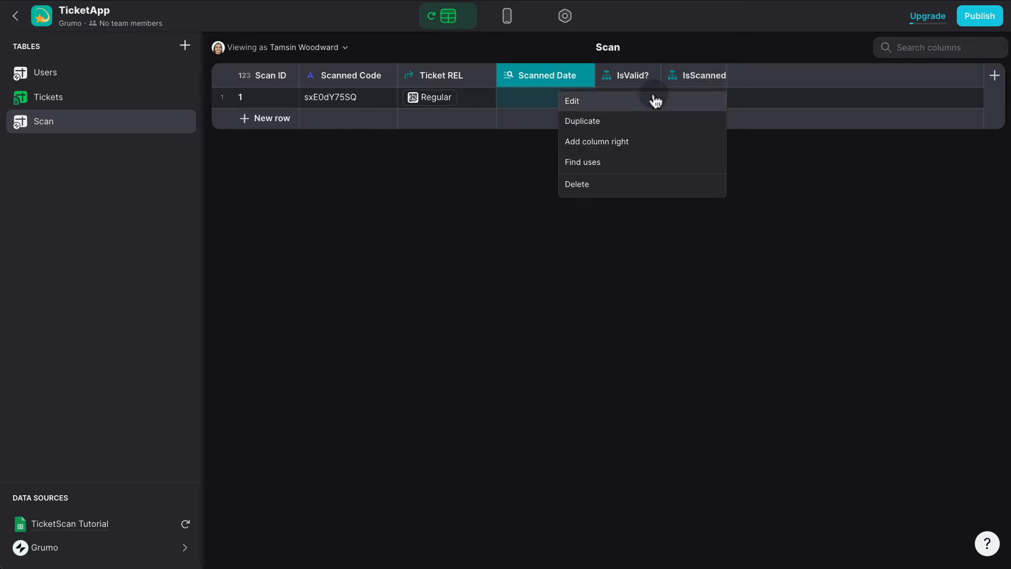
Duplicate IsScanned? as 'IsUsed?', changing its condition to Scanned Date is not empty.
{"action": "left_click", "coordinate": [636, 125]}
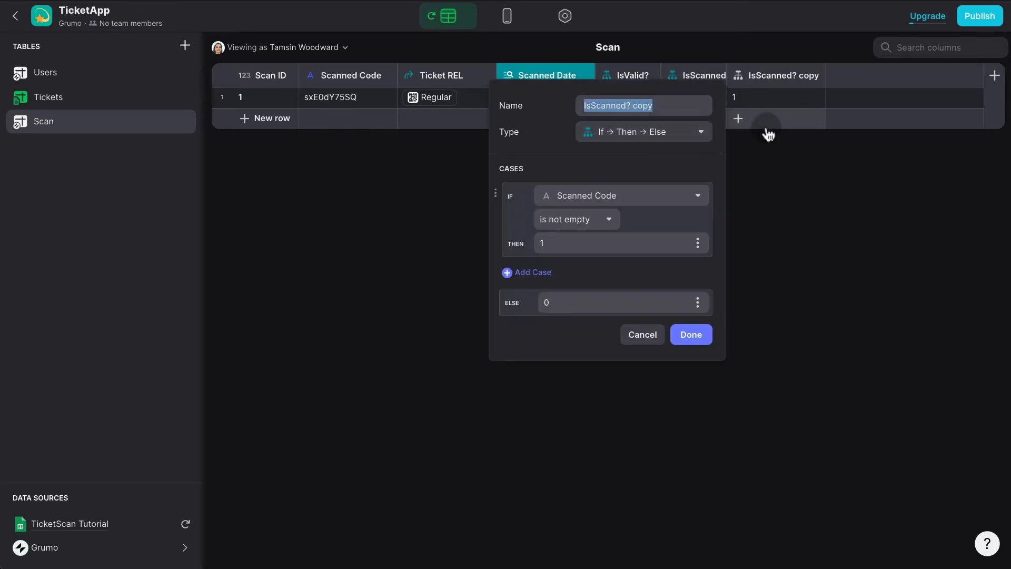
{"action": "triple_click", "coordinate": [658, 106]}
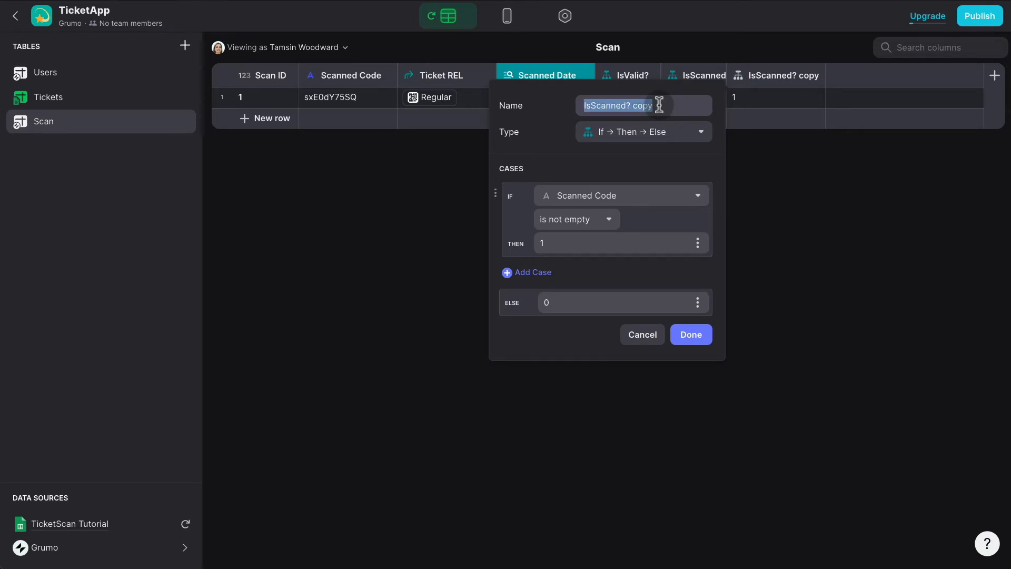
{"action": "type", "text": "IsUsed?"}
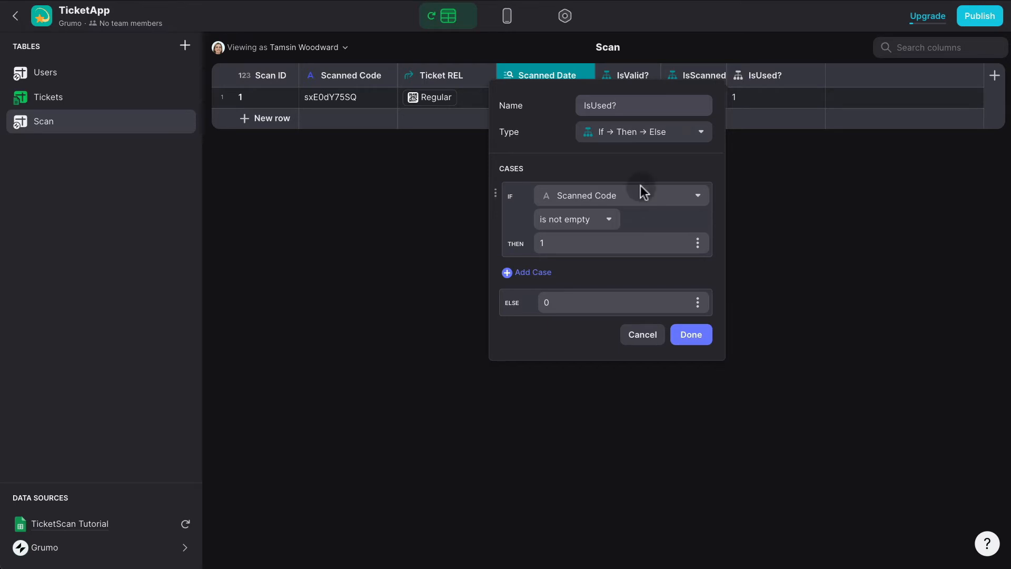
{"action": "left_click", "coordinate": [632, 201]}
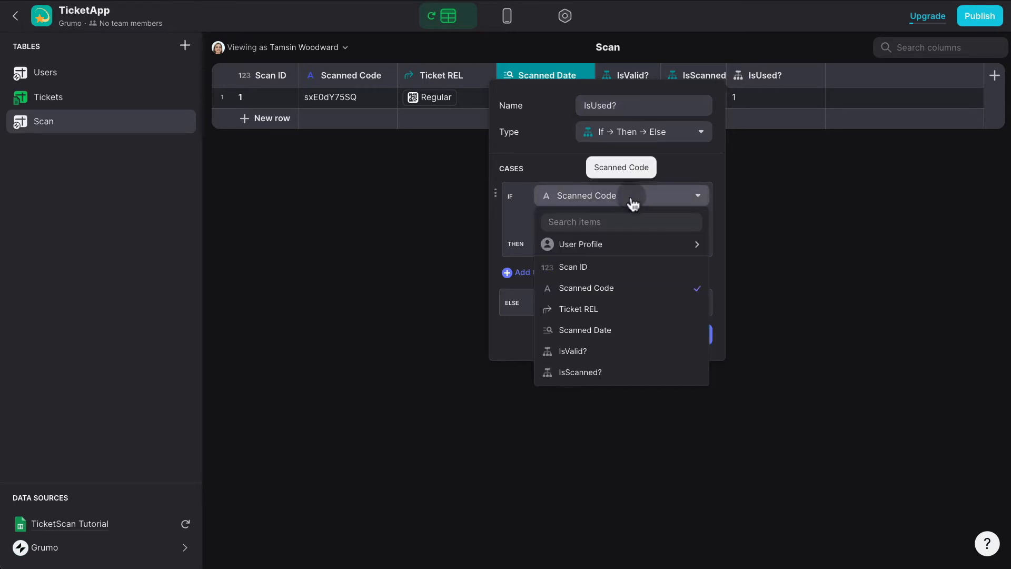
{"action": "left_click", "coordinate": [619, 329]}
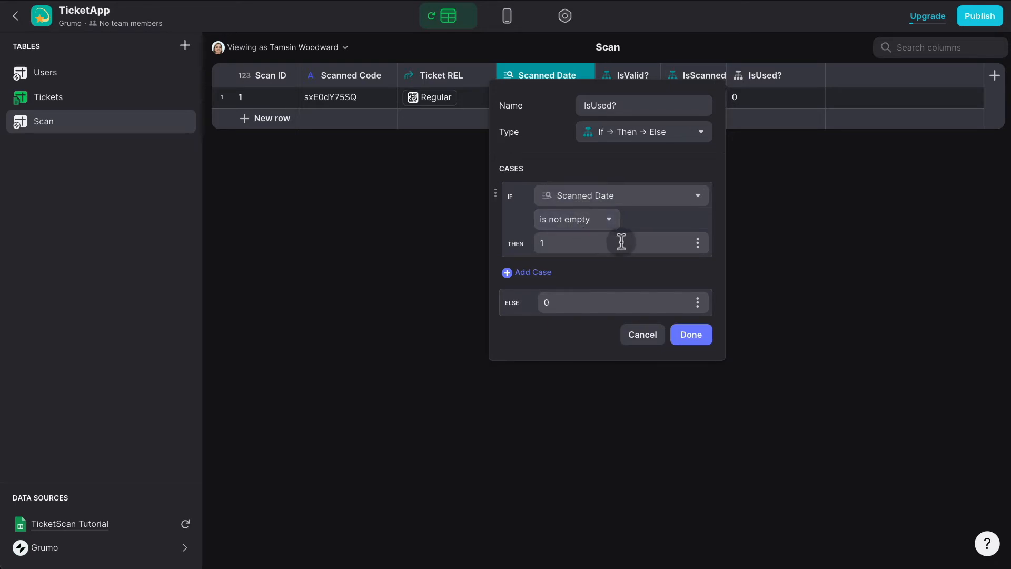
{"action": "left_click", "coordinate": [698, 340]}
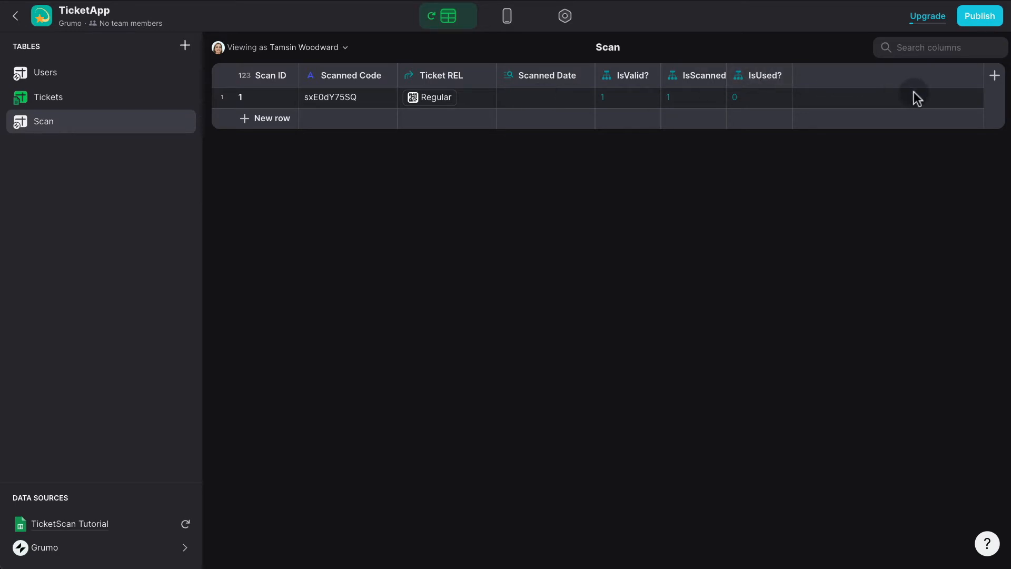
Add a Math column 'Scan MATH' with formula A+B+C mapped to IsValid?, IsScanned?, IsUsed?
{"action": "left_click", "coordinate": [994, 75]}
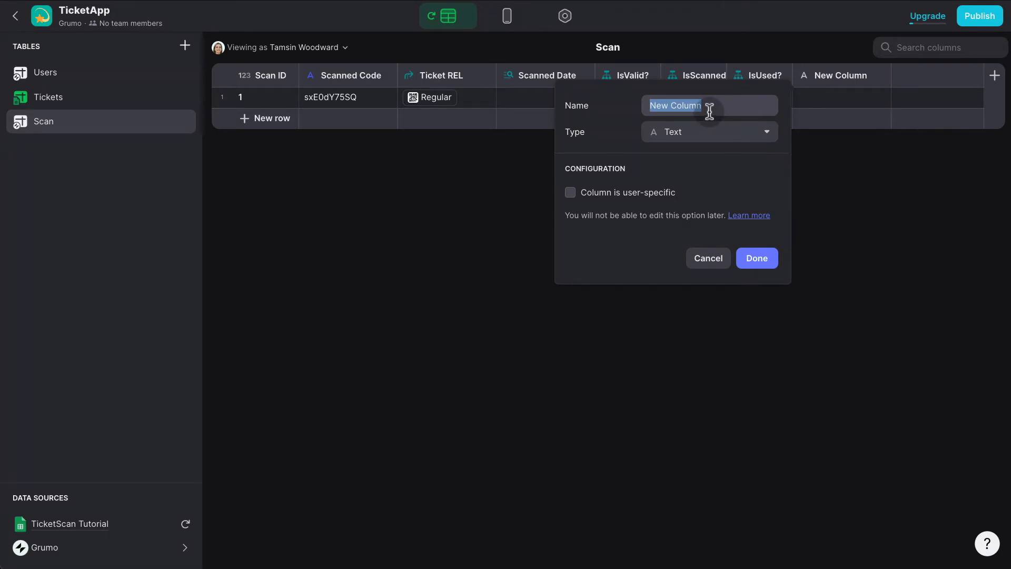
{"action": "type", "text": "Scan"}
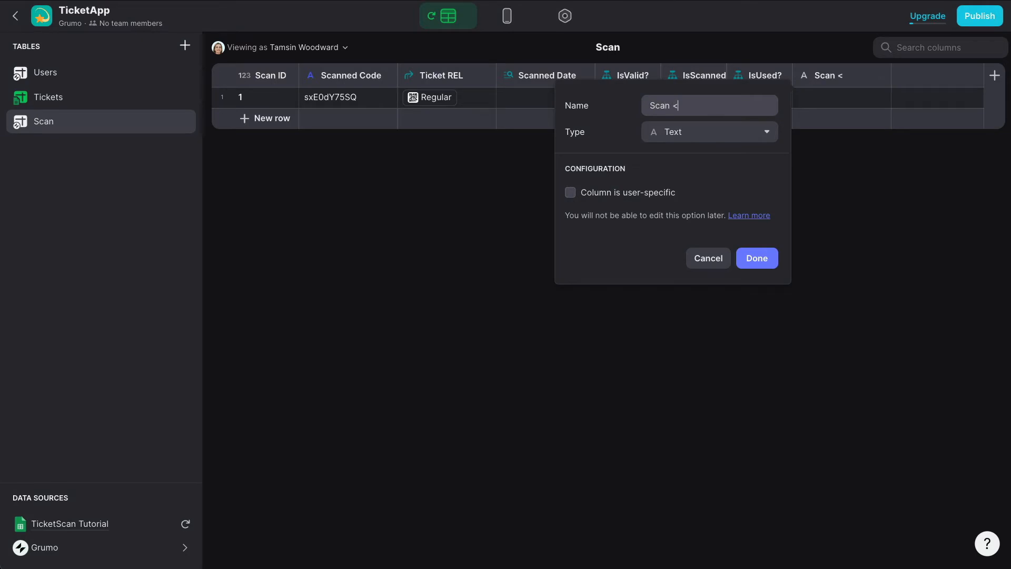
{"action": "type", "text": " MATH"}
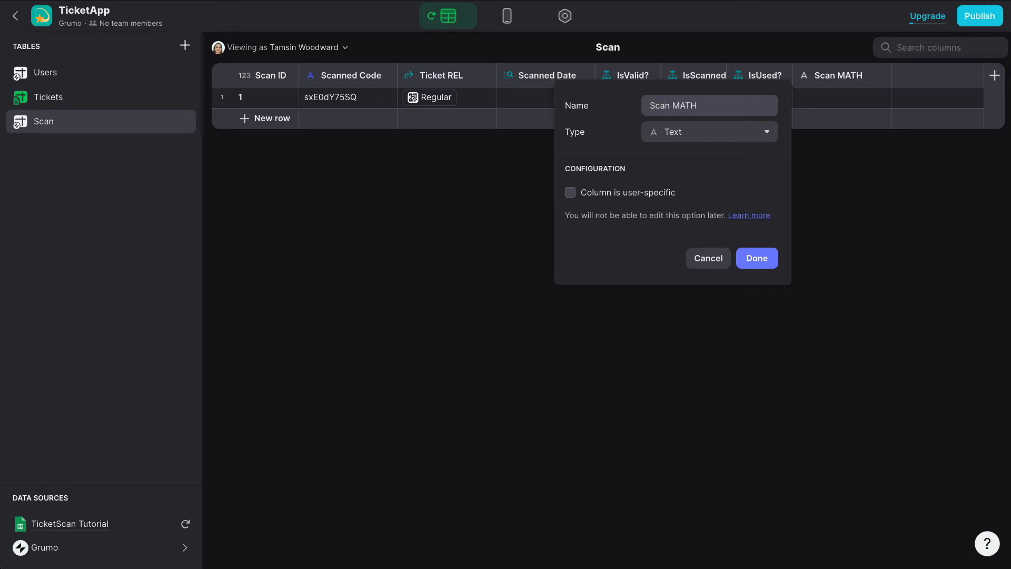
{"action": "left_click", "coordinate": [680, 134]}
{"action": "left_click", "coordinate": [674, 350]}
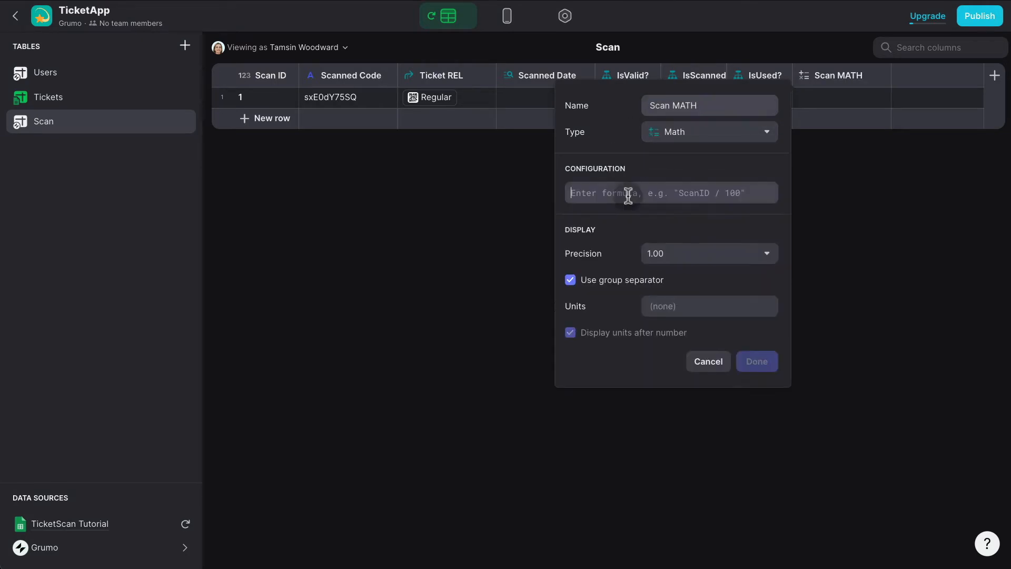
{"action": "type", "text": "A"}
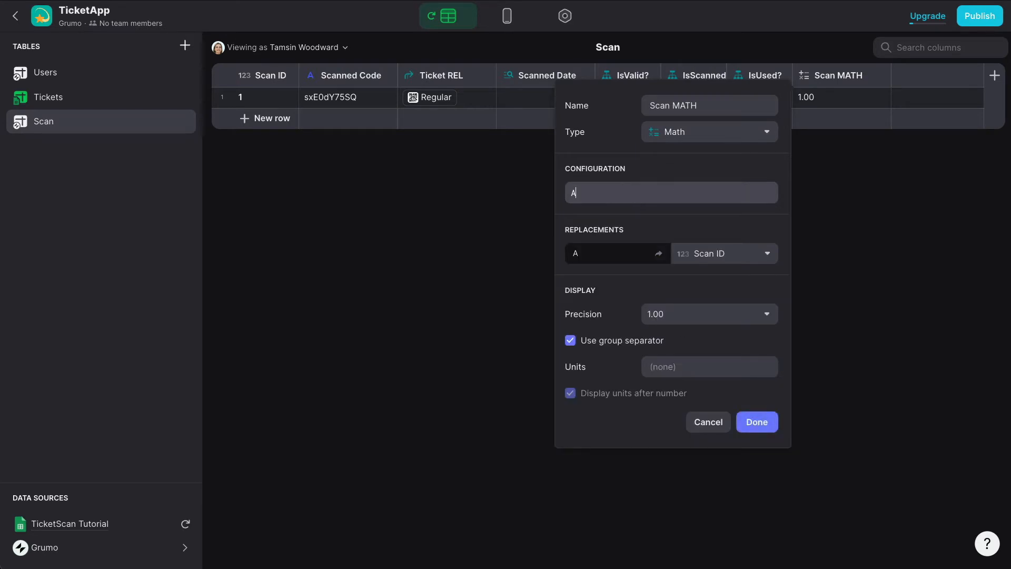
{"action": "type", "text": "+B+C"}
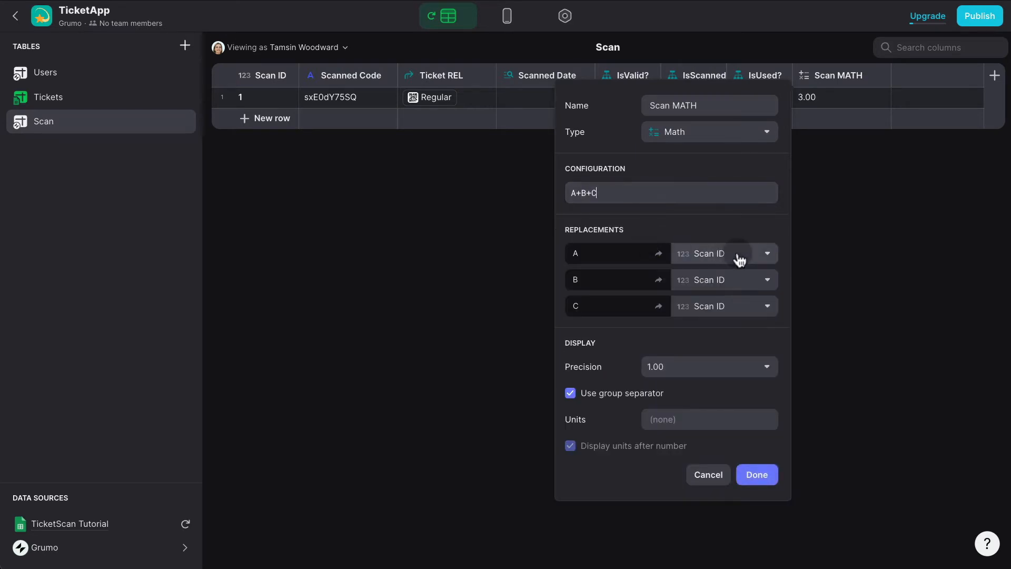
{"action": "left_click", "coordinate": [740, 259]}
{"action": "left_click", "coordinate": [676, 410]}
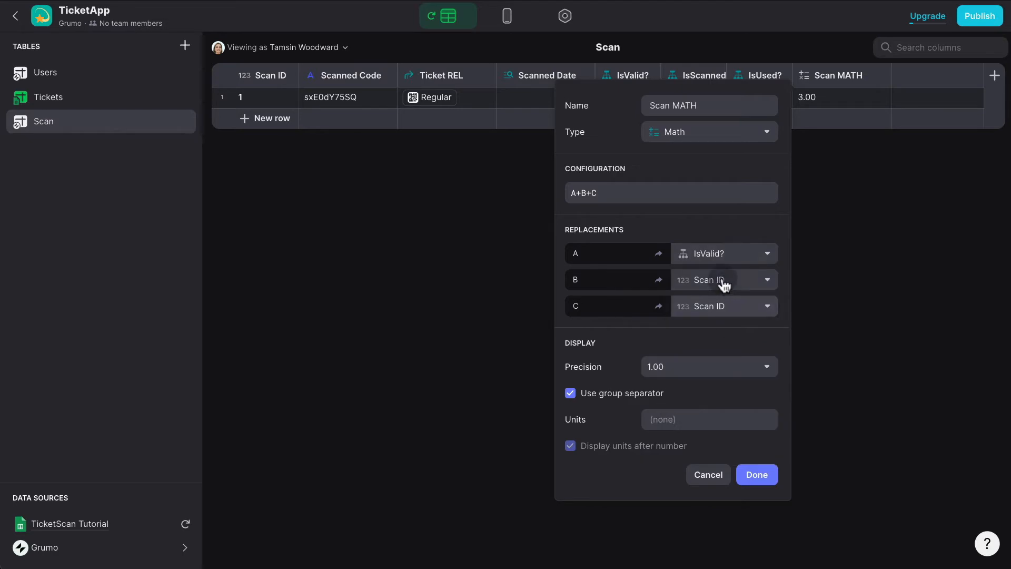
{"action": "left_click", "coordinate": [724, 285]}
{"action": "left_click", "coordinate": [680, 457]}
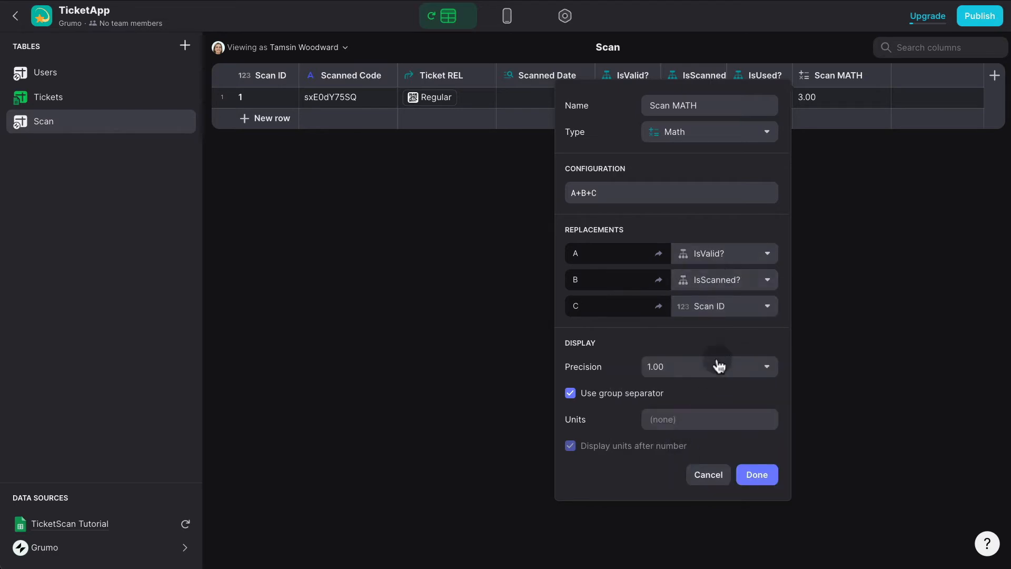
{"action": "left_click", "coordinate": [719, 308]}
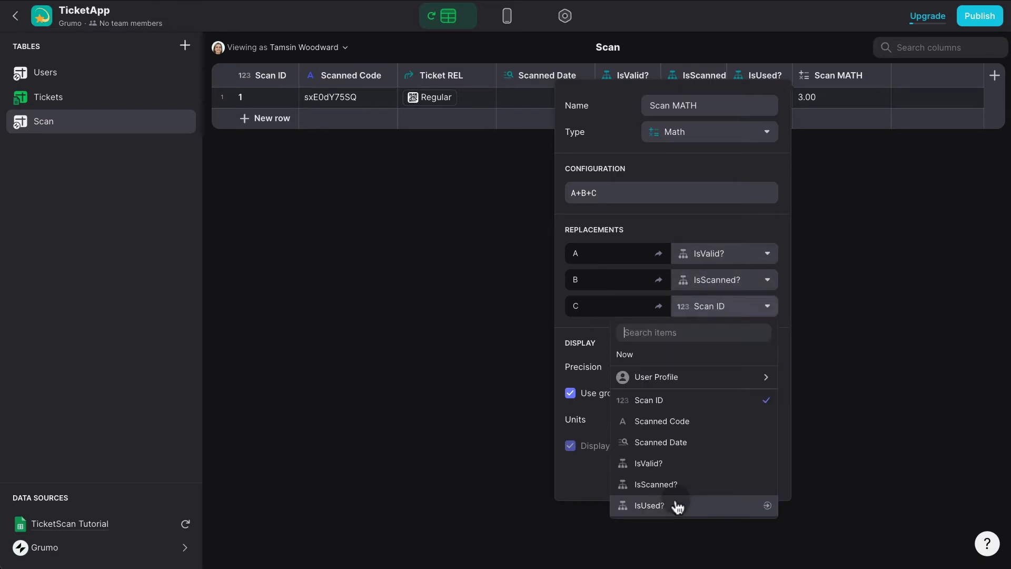
{"action": "left_click", "coordinate": [676, 506]}
Give Scan MATH whole-number precision with no group separator and save it.
{"action": "left_click", "coordinate": [707, 372]}
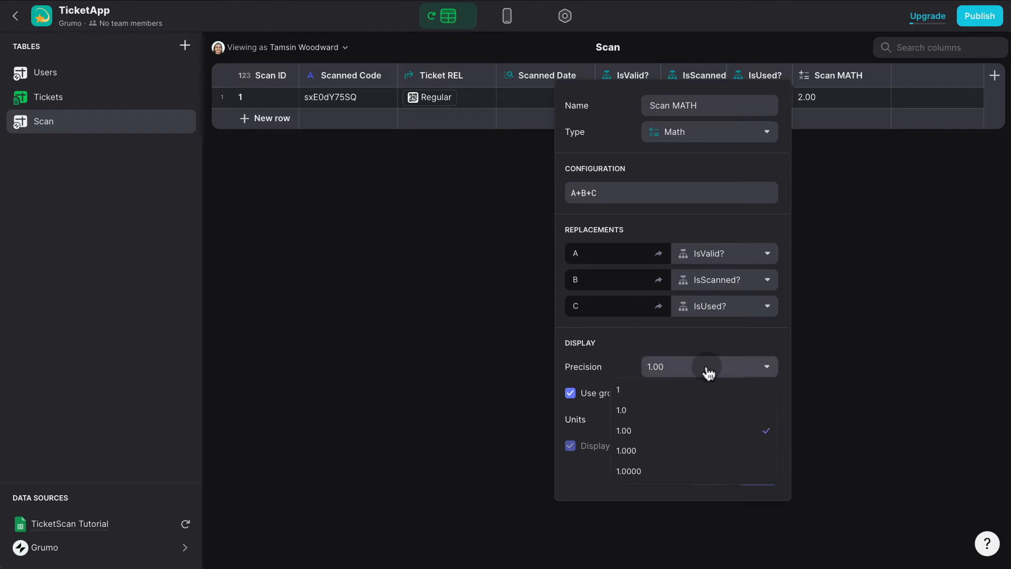
{"action": "left_click", "coordinate": [670, 390]}
{"action": "left_click", "coordinate": [618, 399]}
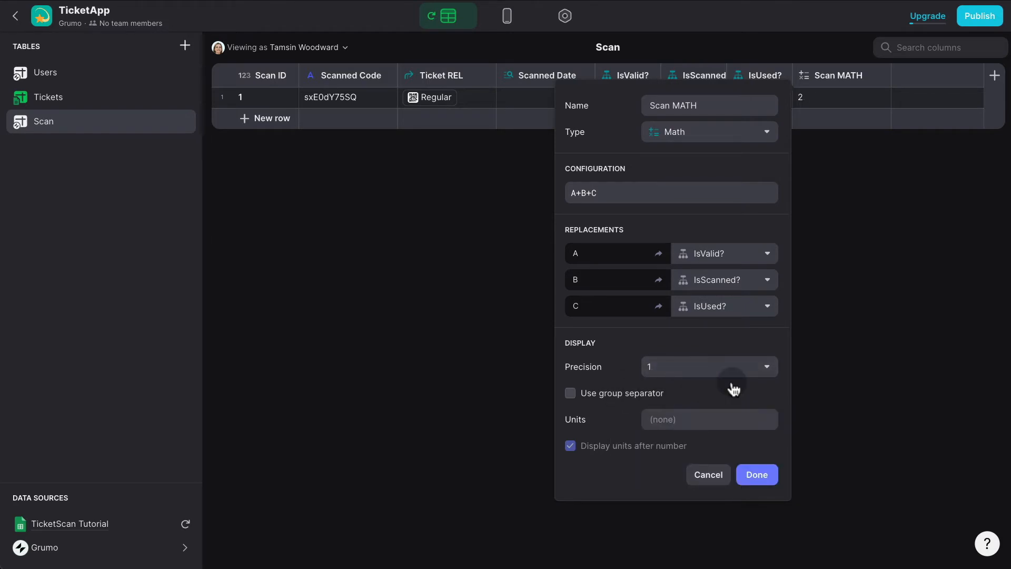
{"action": "left_click", "coordinate": [757, 476]}
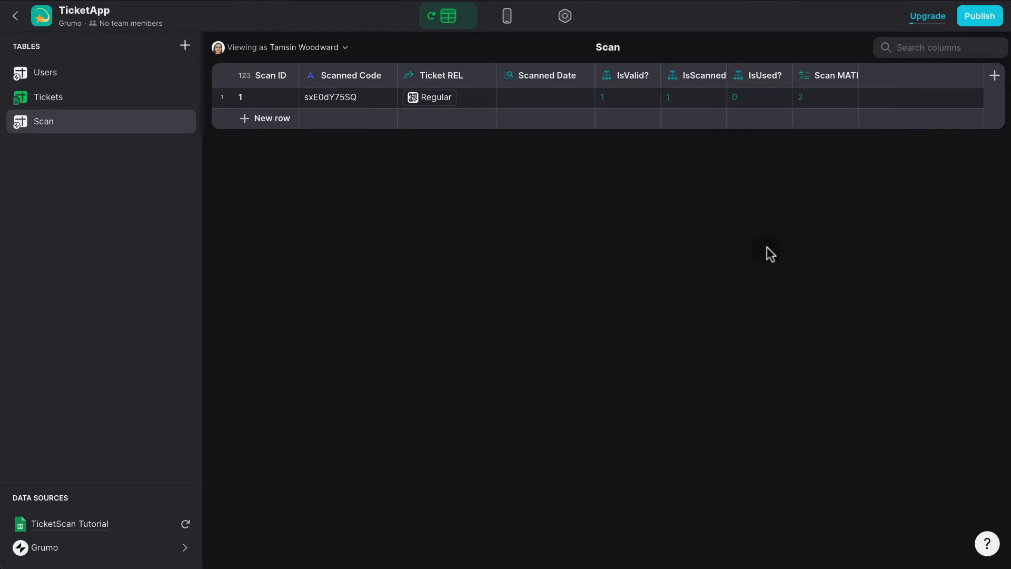
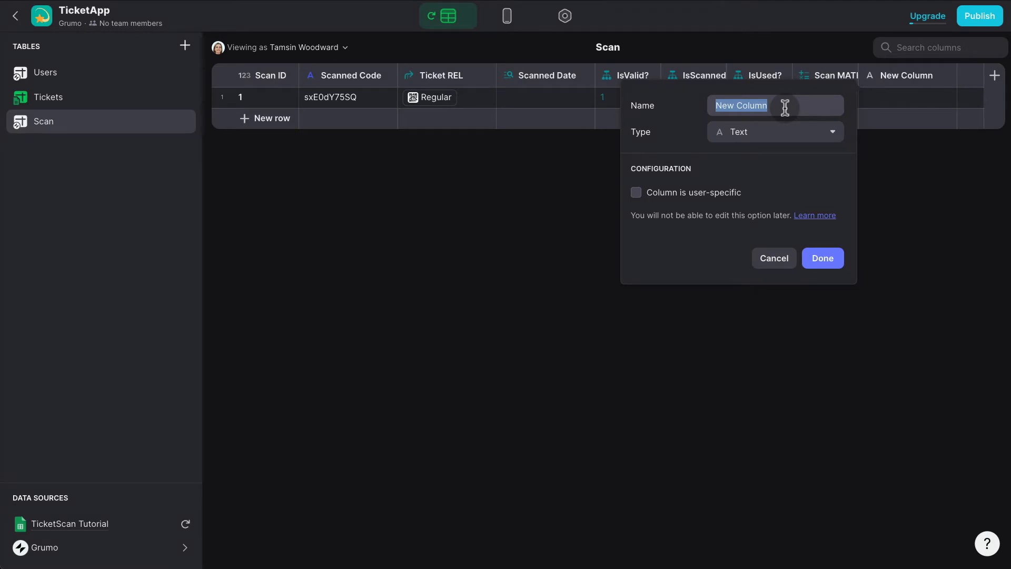
Create an If → Then → Else column 'Error Message' with case Scan MATH = 1 giving a red-circle message.
{"action": "type", "text": "Error Message"}
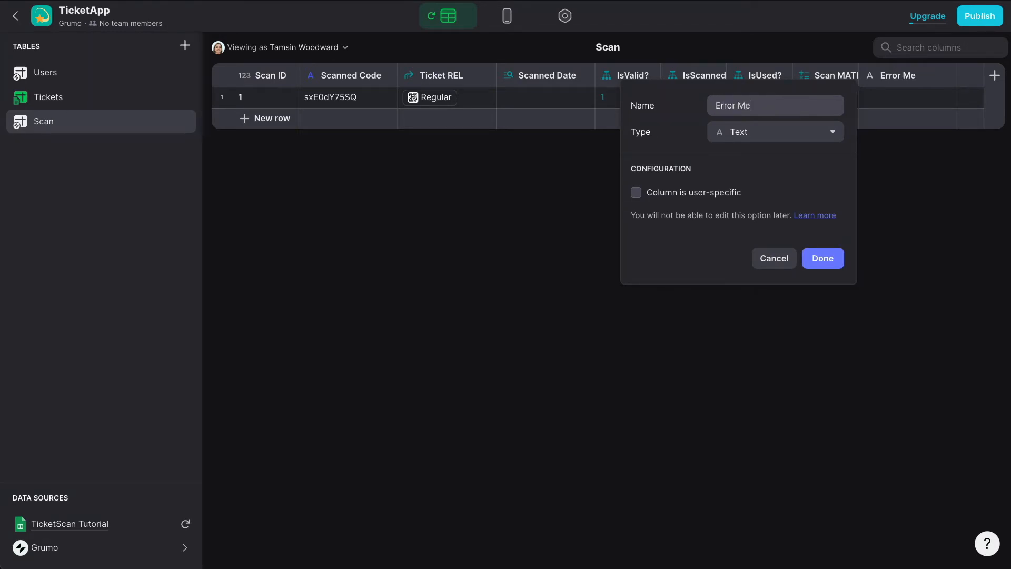
{"action": "left_click", "coordinate": [762, 138]}
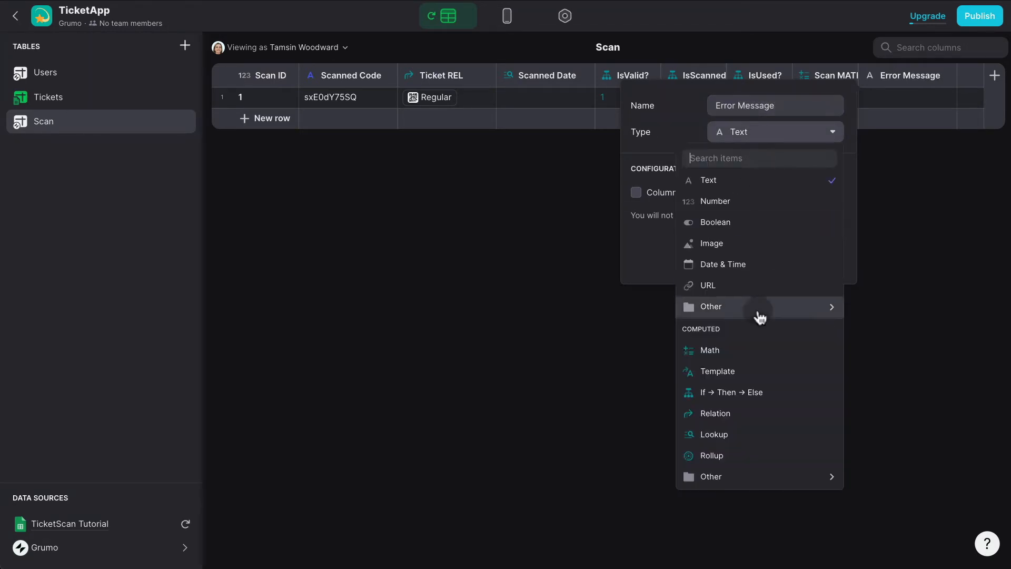
{"action": "left_click", "coordinate": [744, 390]}
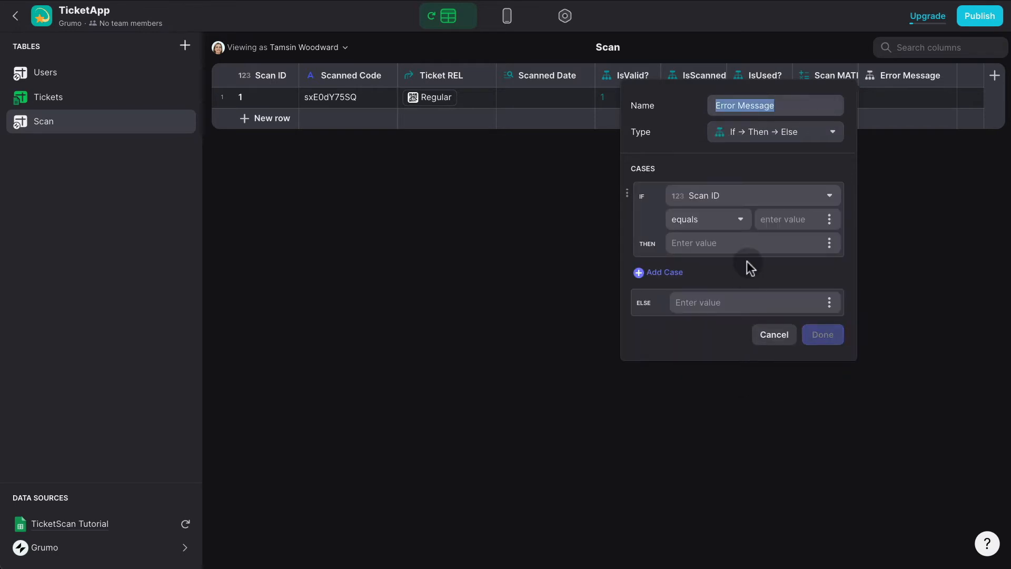
{"action": "left_click", "coordinate": [739, 195]}
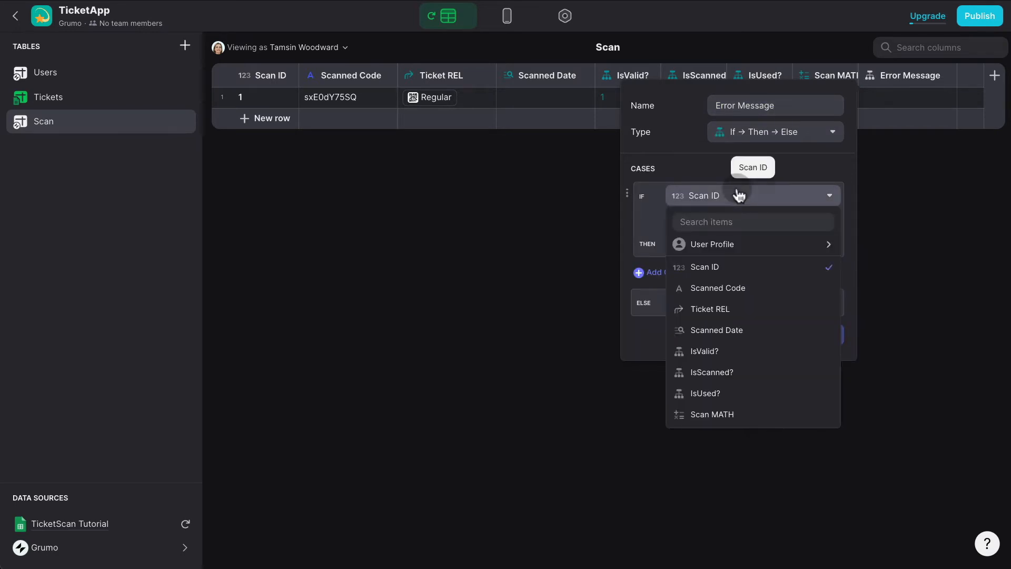
{"action": "left_click", "coordinate": [729, 414]}
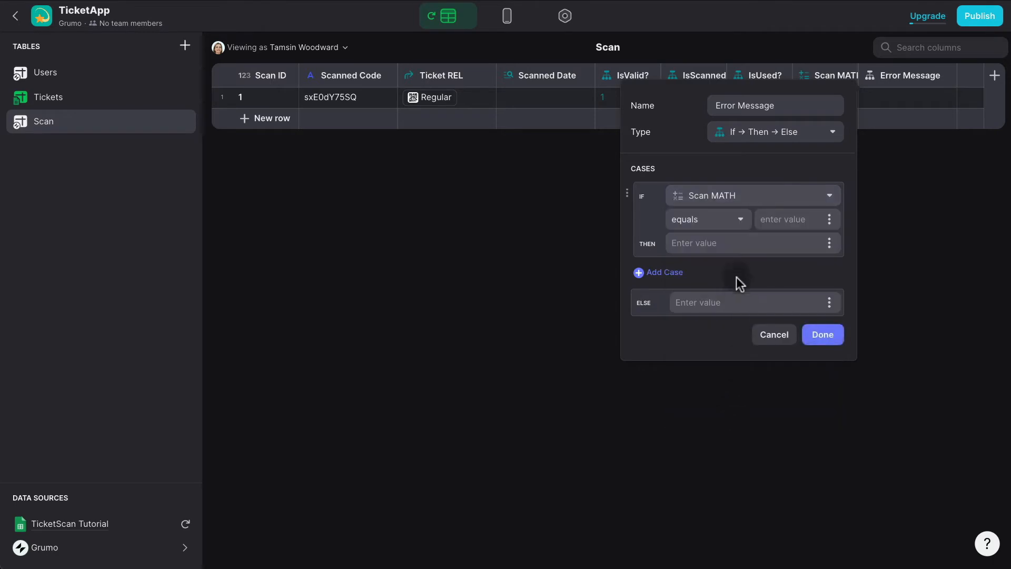
{"action": "left_click", "coordinate": [767, 217]}
{"action": "type", "text": "1"}
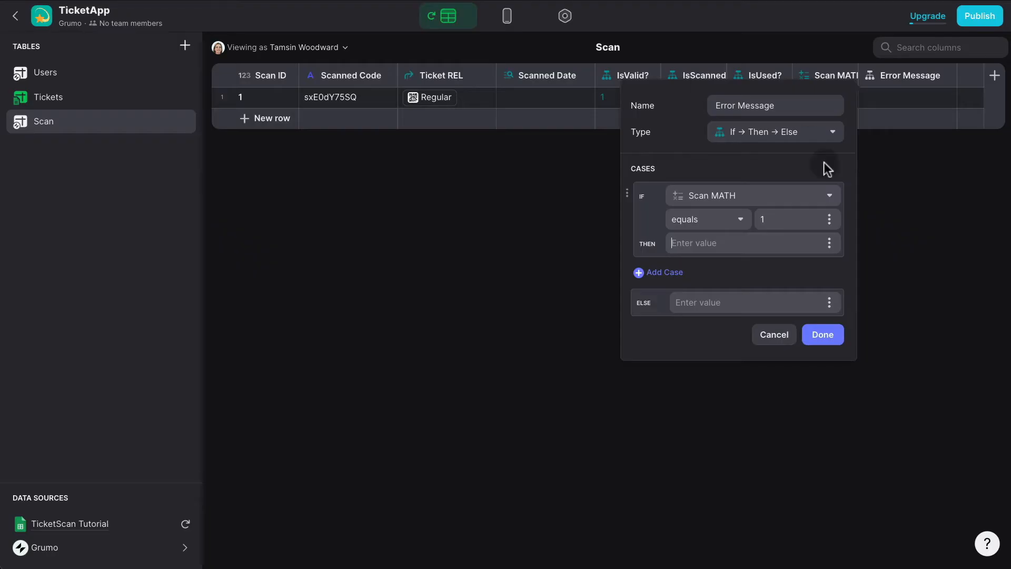
{"action": "key", "text": "ctrl+super+space"}
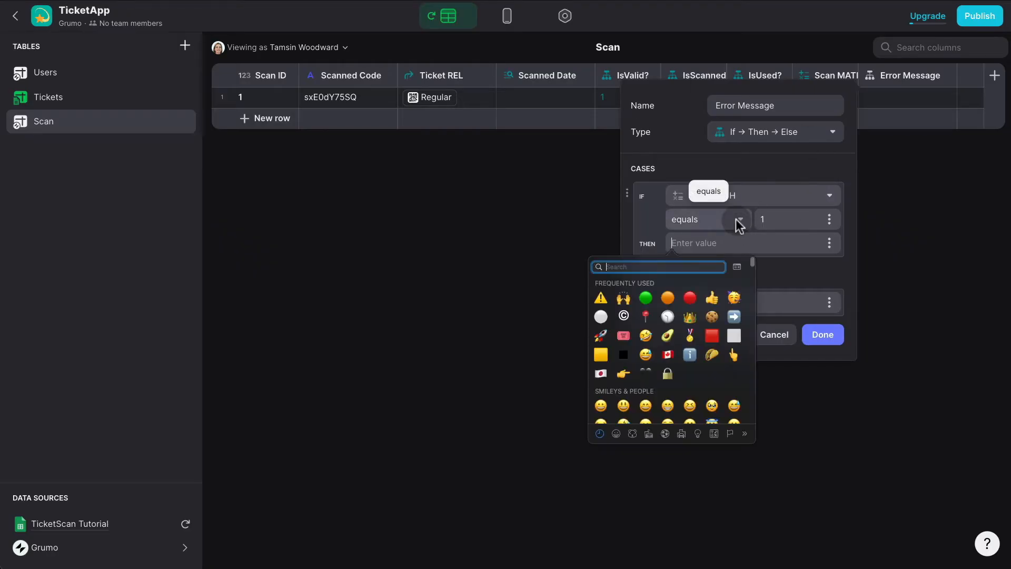
{"action": "left_click", "coordinate": [689, 297]}
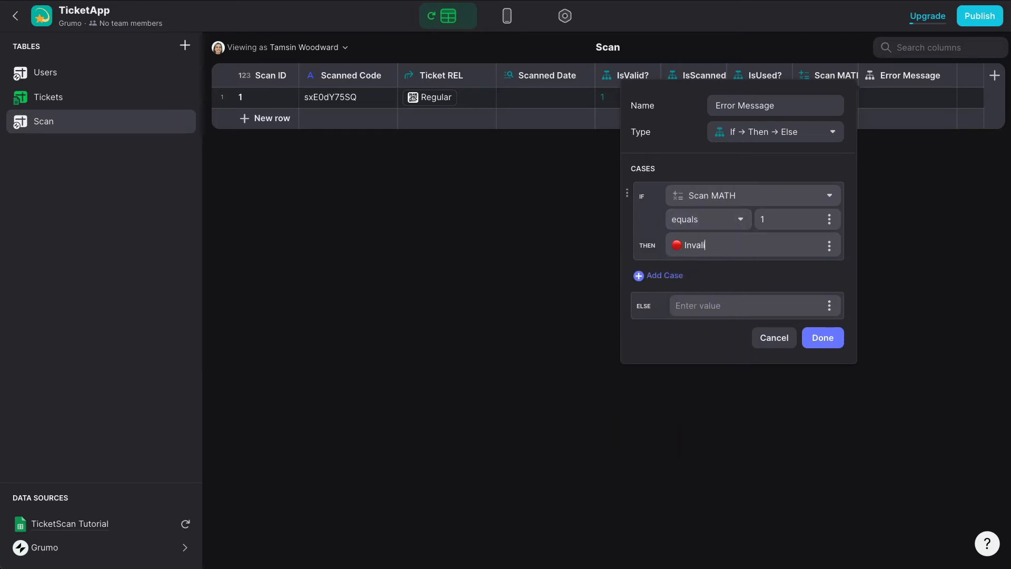
Add a second case: Scan MATH = 2 shows a green-circle 'Valid!'.
{"action": "left_click", "coordinate": [665, 275]}
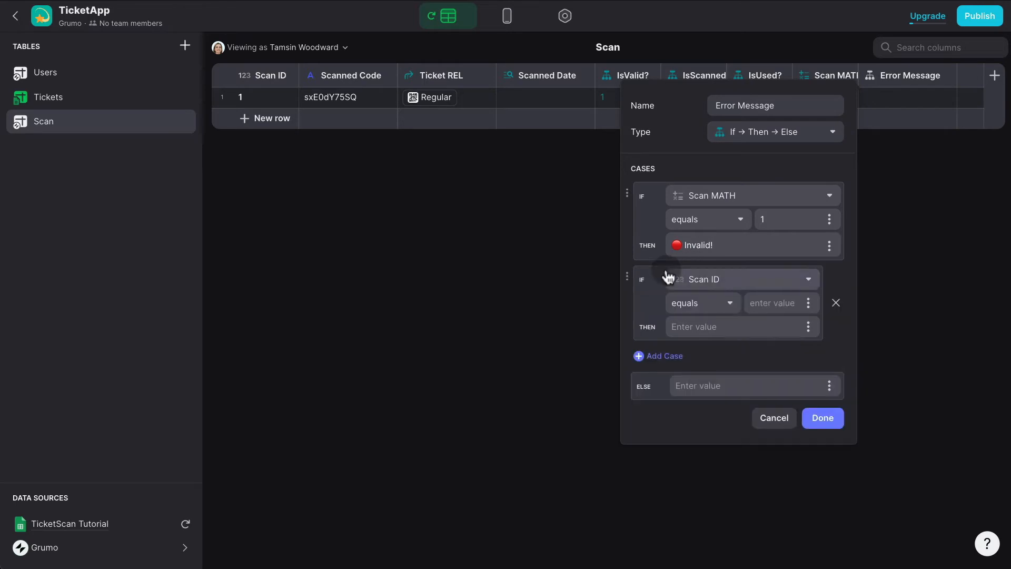
{"action": "left_click", "coordinate": [735, 279]}
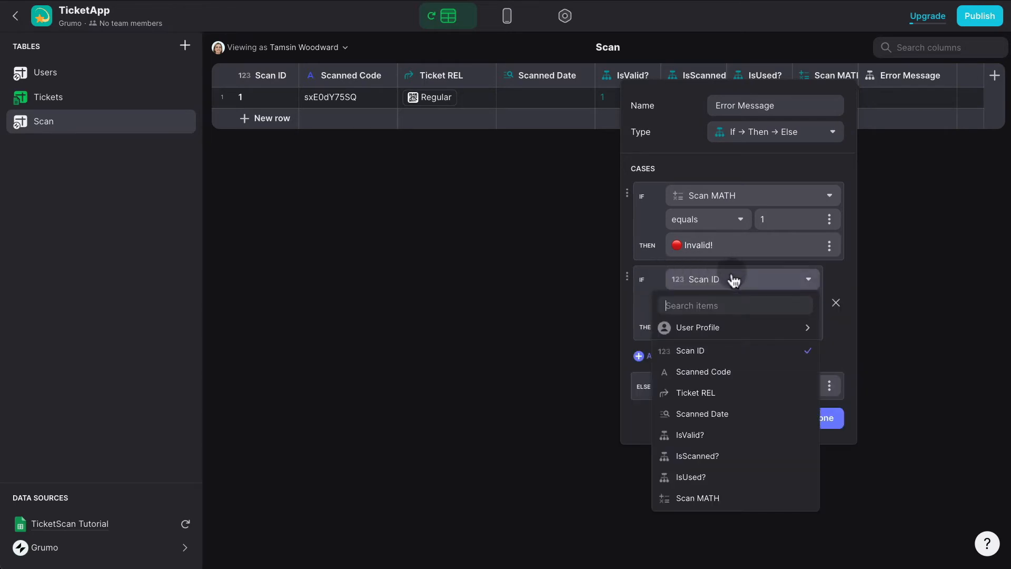
{"action": "left_click", "coordinate": [698, 498]}
{"action": "left_click", "coordinate": [772, 304]}
{"action": "type", "text": "2"}
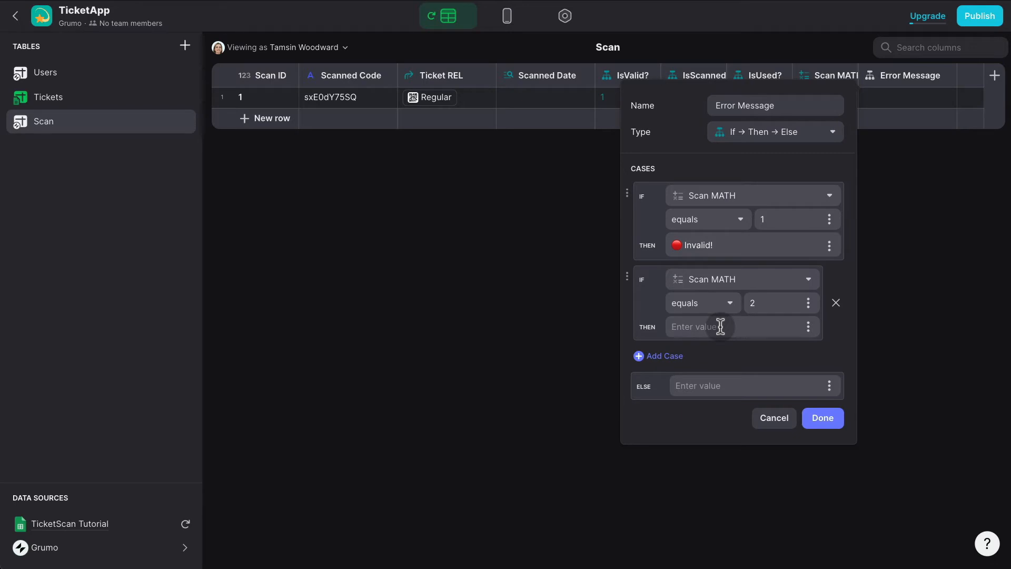
{"action": "key", "text": "ctrl+super+space"}
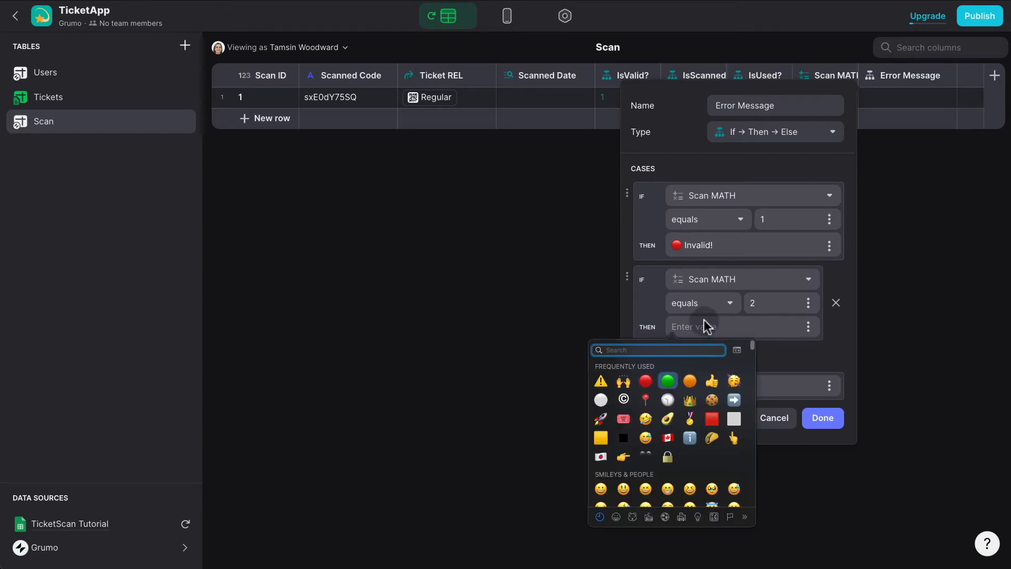
{"action": "key", "text": "Return"}
{"action": "type", "text": "Va"}
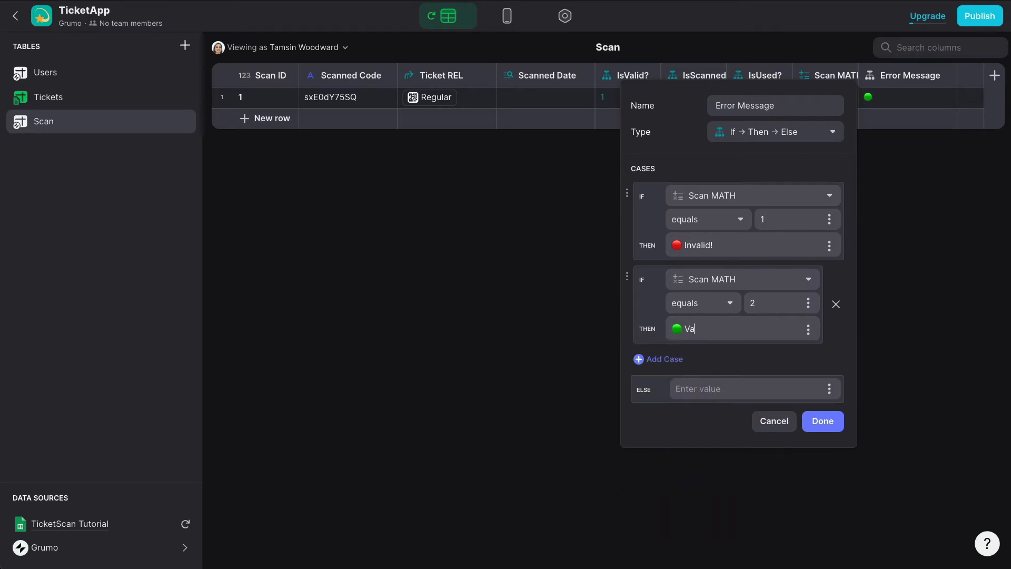
{"action": "type", "text": "lid!"}
Add a third case, Scan MATH = 3 showing an orange-circle 'Already Scanned!', and save the column.
{"action": "left_click", "coordinate": [667, 360]}
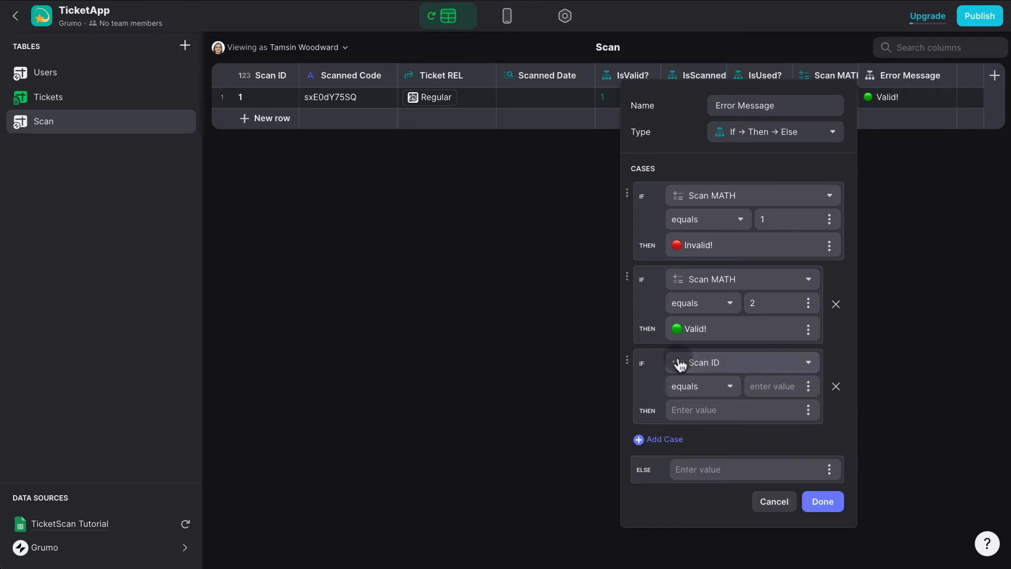
{"action": "left_click", "coordinate": [740, 369]}
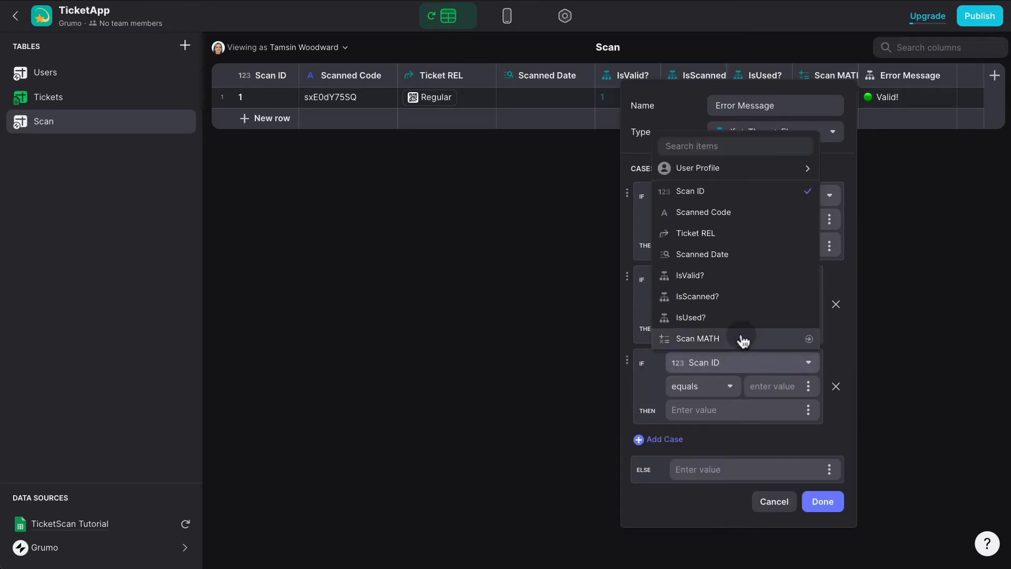
{"action": "left_click", "coordinate": [740, 341]}
{"action": "left_click", "coordinate": [760, 390]}
{"action": "type", "text": "3"}
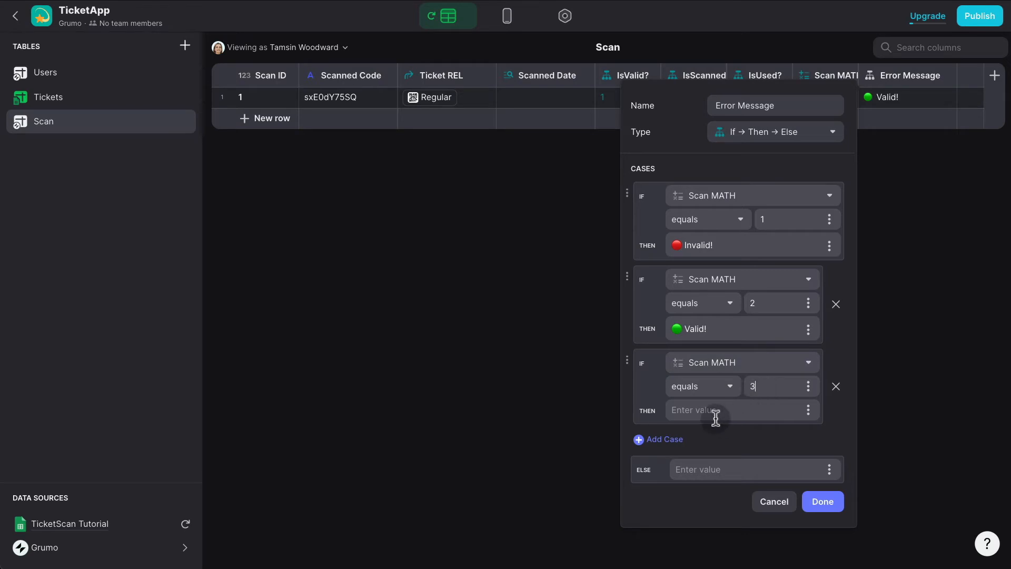
{"action": "left_click", "coordinate": [719, 406]}
{"action": "key", "text": "ctrl+super+space"}
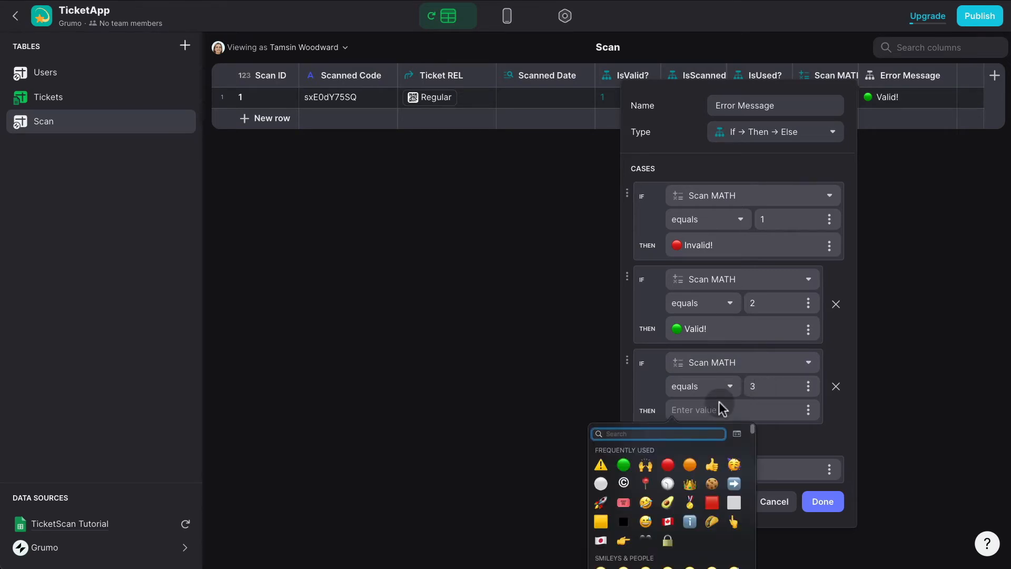
{"action": "key", "text": "Return"}
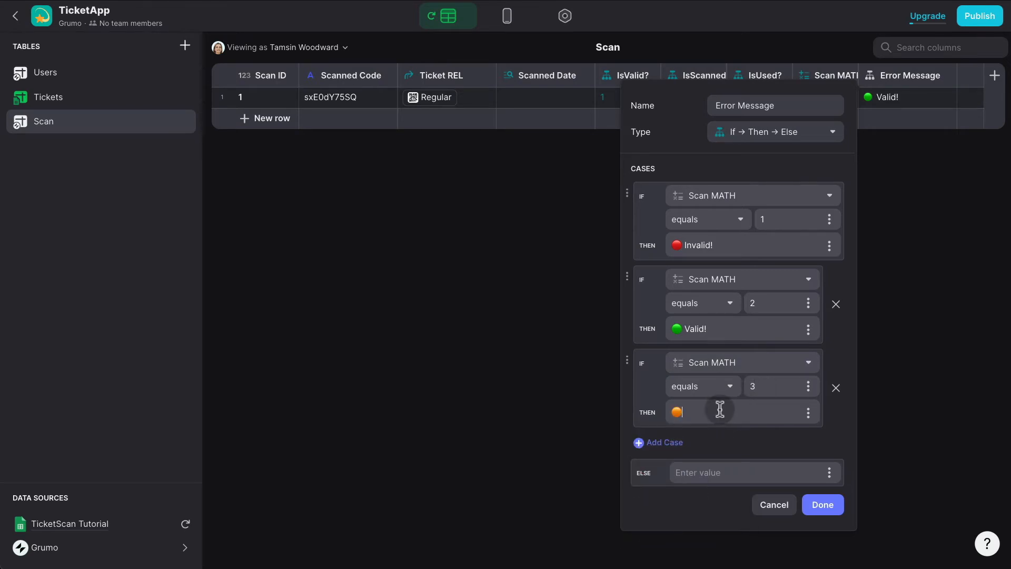
{"action": "type", "text": "Already Scanned!"}
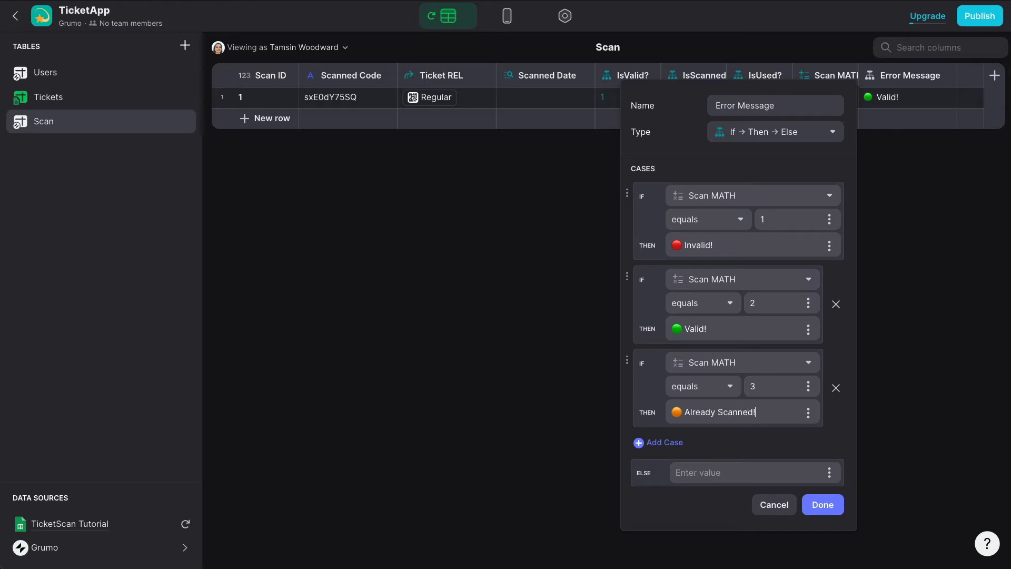
{"action": "left_click", "coordinate": [823, 504]}
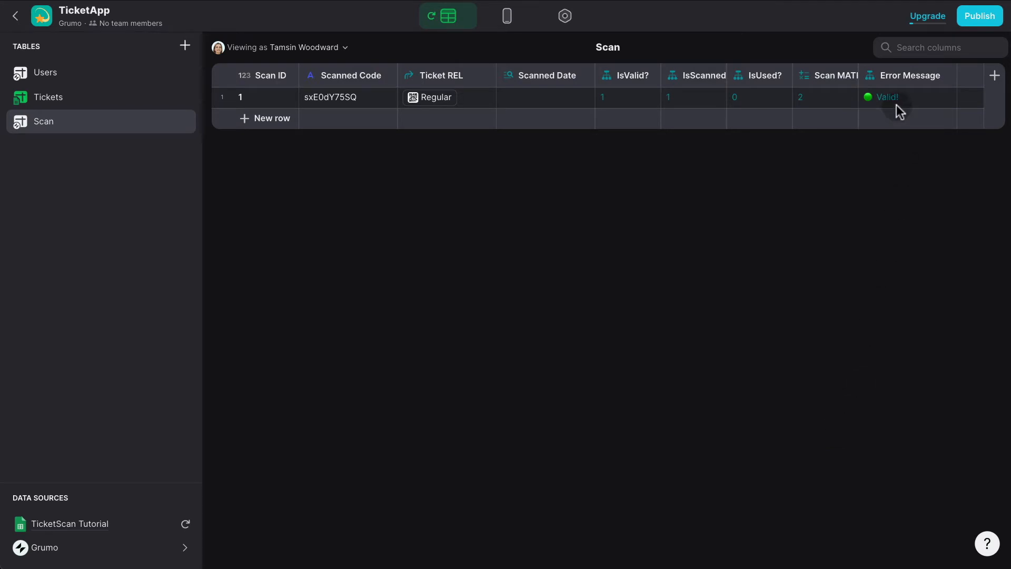
{"action": "left_click", "coordinate": [507, 17]}
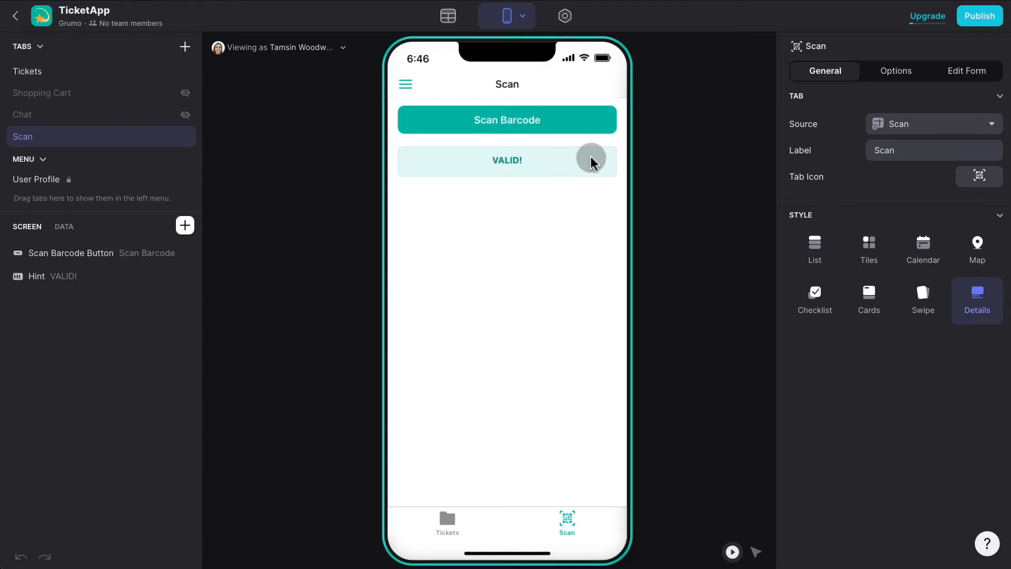
Delete the VALID! hint from the Scan screen and insert a Text component in its place.
{"action": "left_click", "coordinate": [526, 160]}
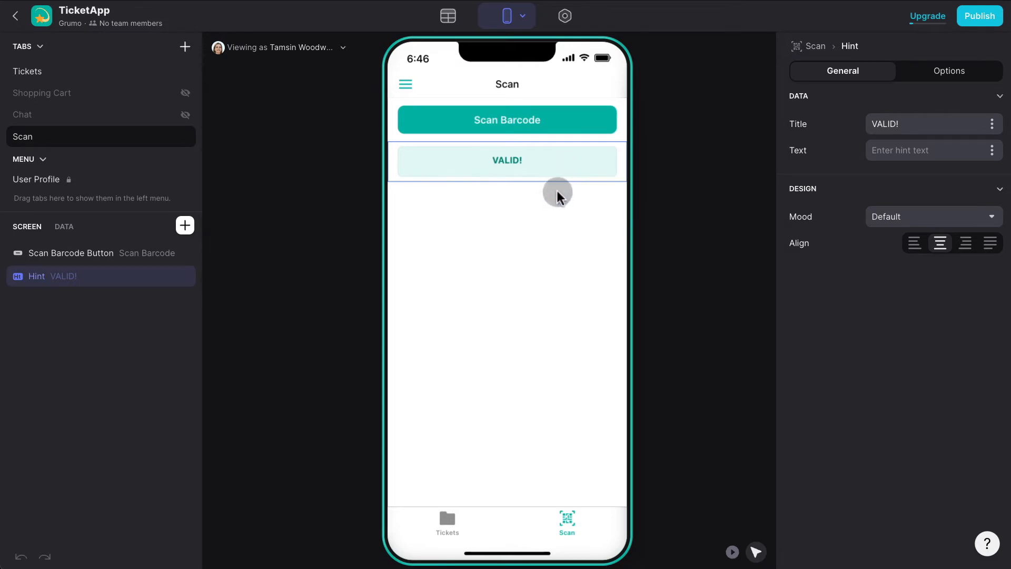
{"action": "key", "text": "Delete"}
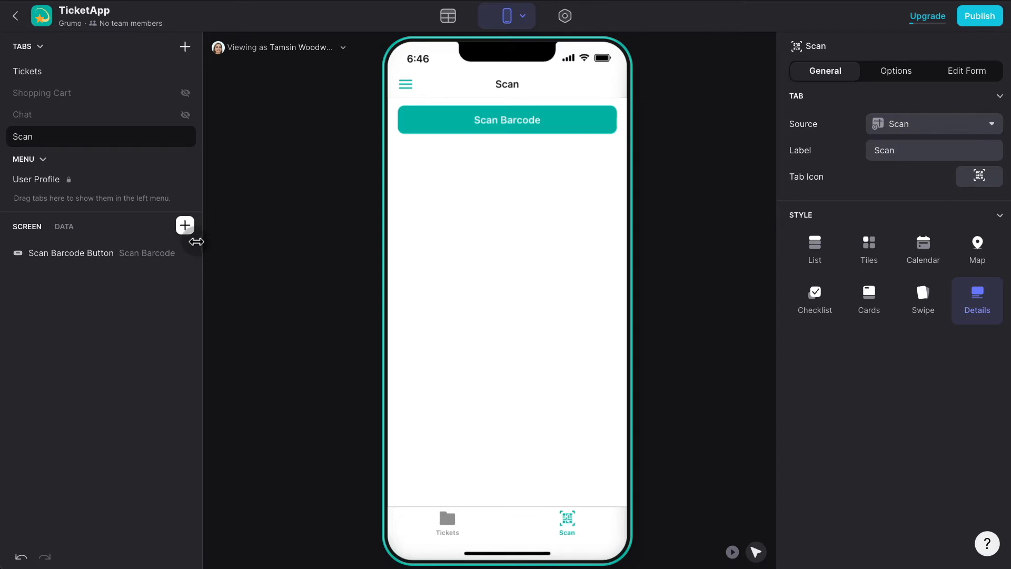
{"action": "left_click", "coordinate": [185, 226]}
{"action": "type", "text": "text"}
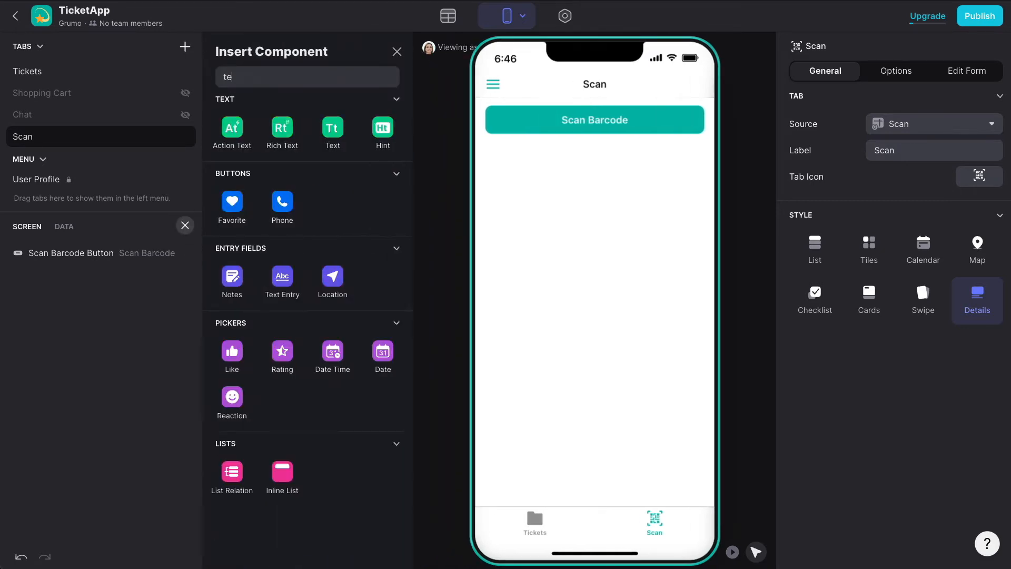
{"action": "left_click", "coordinate": [333, 133]}
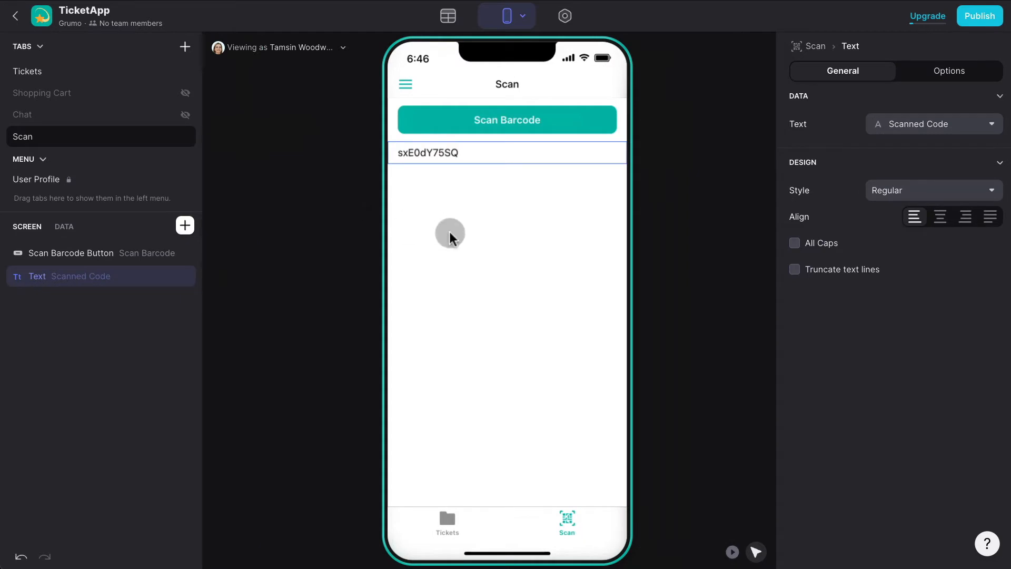
Centre the new text, style it Headline 2, and make it show the Error Message value.
{"action": "left_click", "coordinate": [940, 216]}
{"action": "left_click", "coordinate": [941, 194]}
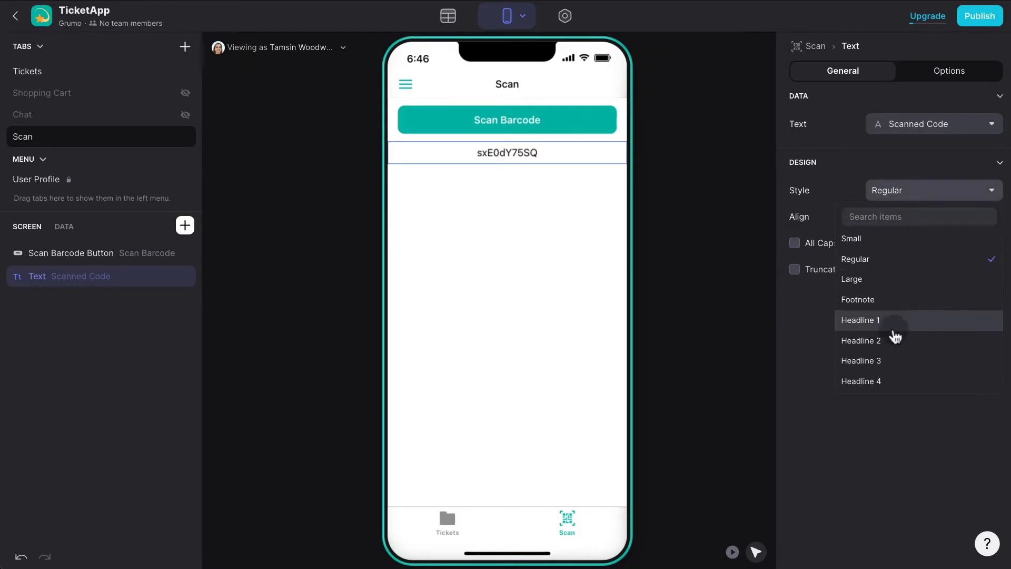
{"action": "left_click", "coordinate": [894, 340]}
{"action": "left_click", "coordinate": [953, 132]}
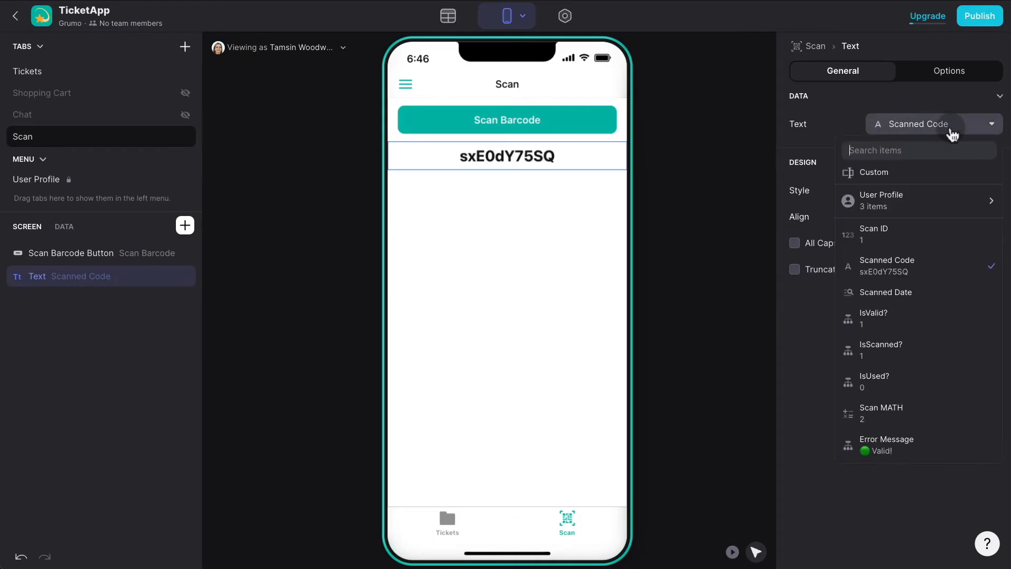
{"action": "left_click", "coordinate": [895, 437]}
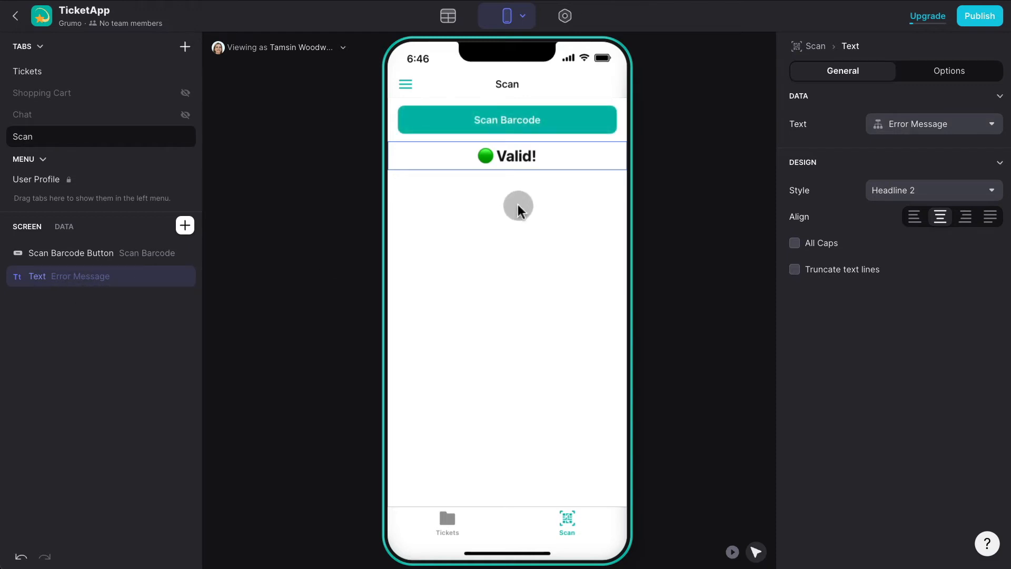
{"action": "left_click", "coordinate": [82, 257]}
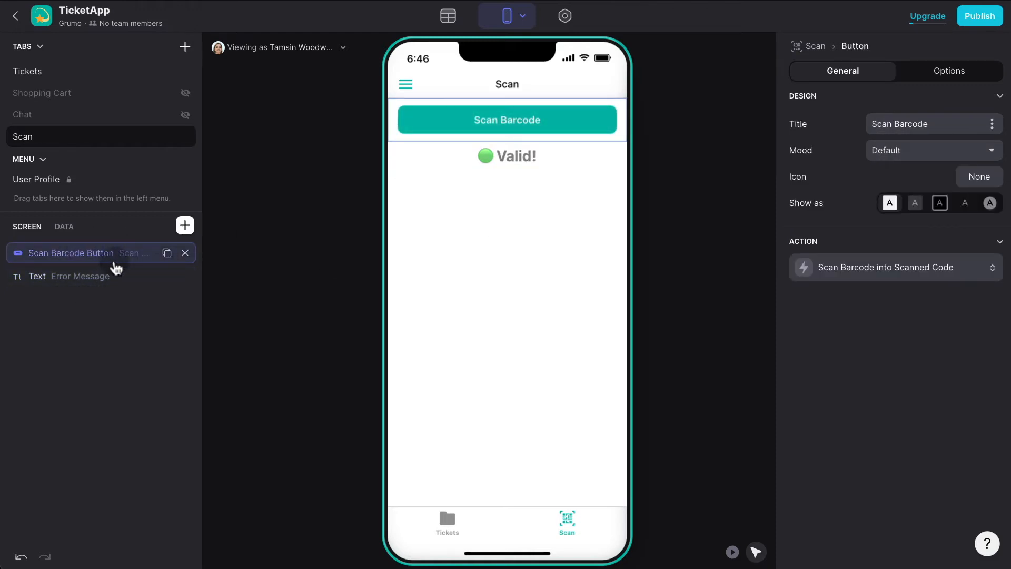
Clear the Scan record's Scanned Code, then paste the first ticket's code back so it reads Valid!
{"action": "left_click", "coordinate": [69, 227]}
{"action": "double_click", "coordinate": [150, 274]}
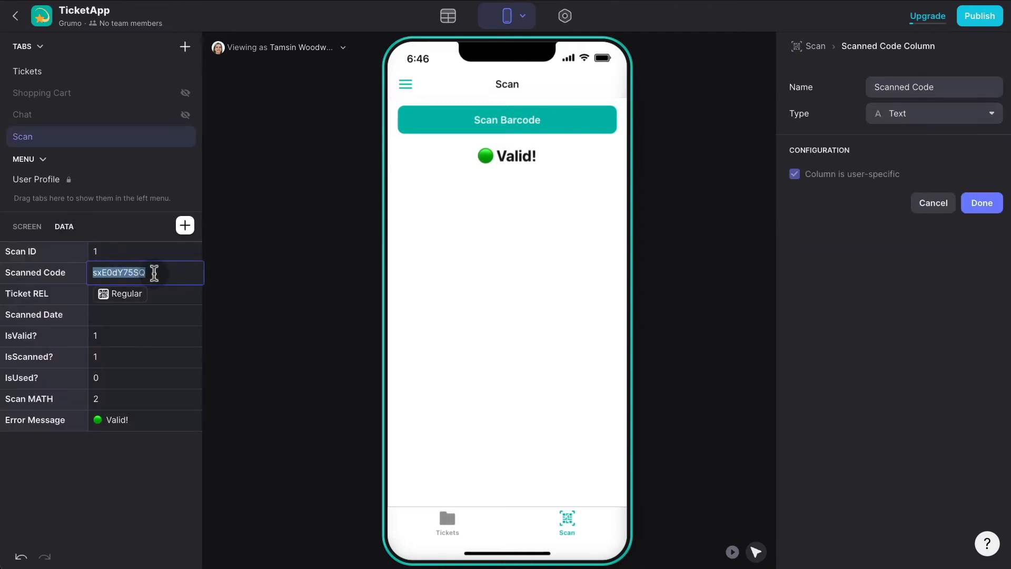
{"action": "key", "text": "Escape"}
{"action": "left_click", "coordinate": [137, 270]}
{"action": "double_click", "coordinate": [138, 270]}
{"action": "key", "text": "ctrl+c"}
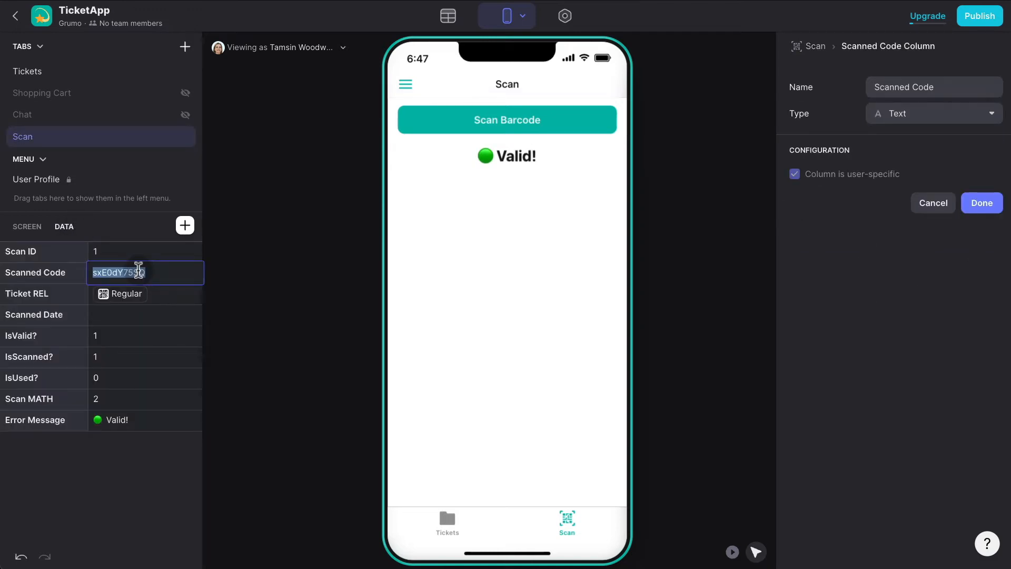
{"action": "key", "text": "BackSpace"}
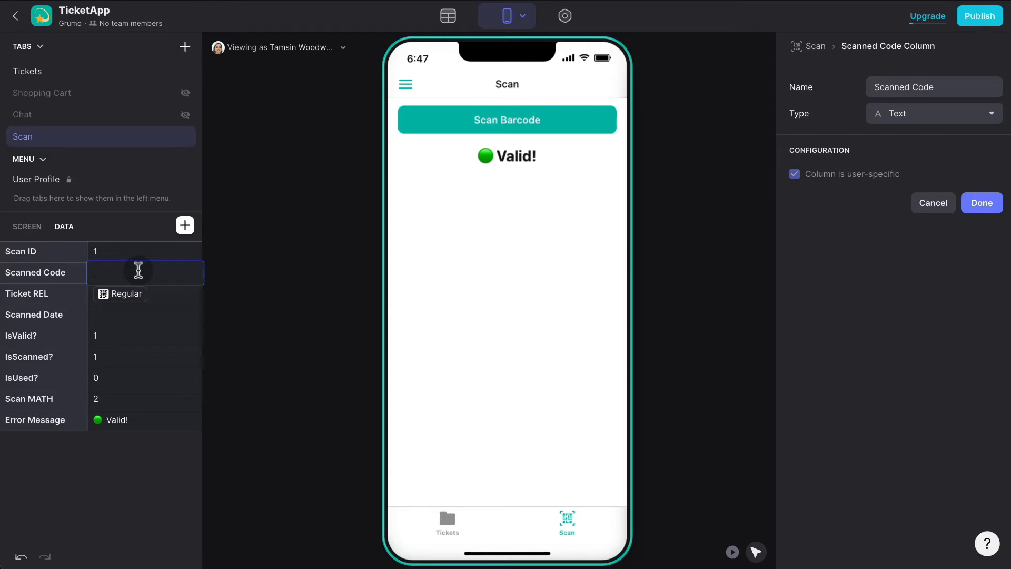
{"action": "left_click", "coordinate": [142, 314]}
{"action": "double_click", "coordinate": [125, 275]}
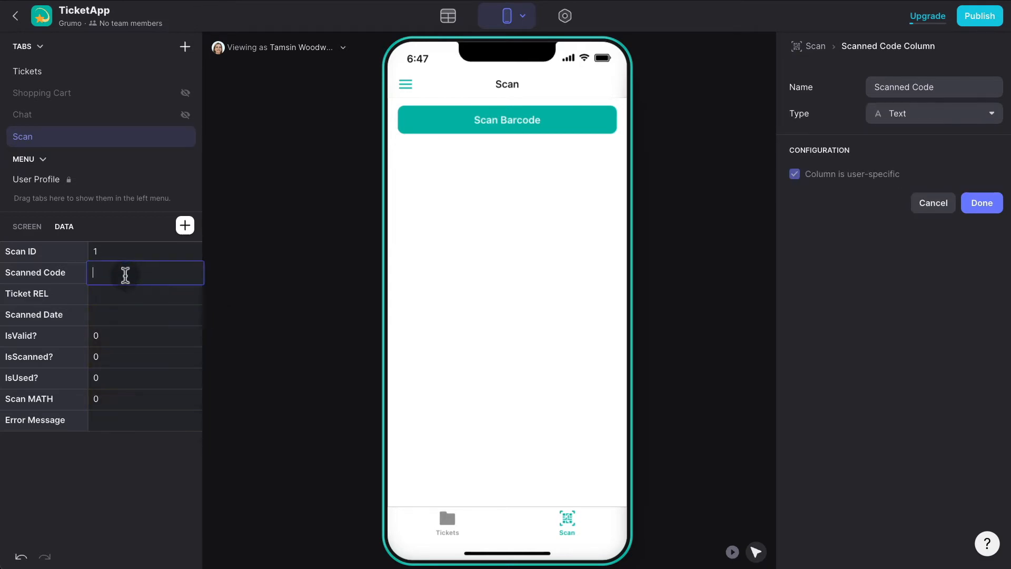
{"action": "key", "text": "ctrl+v"}
{"action": "left_click", "coordinate": [139, 296]}
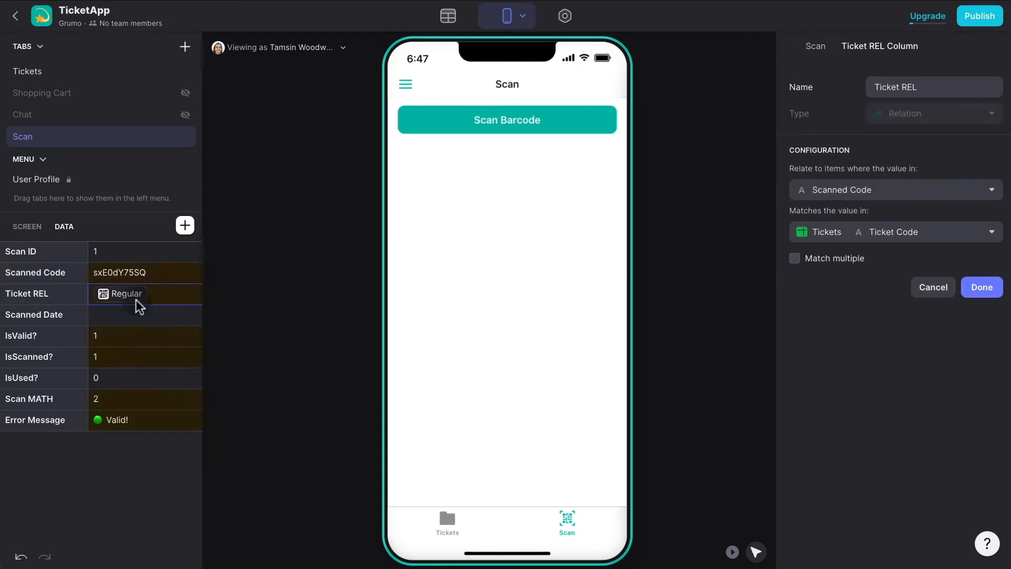
Drop the code's last character to see Invalid!, then restore the full ticket code.
{"action": "double_click", "coordinate": [164, 271]}
{"action": "key", "text": "super+c"}
{"action": "left_click", "coordinate": [163, 271]}
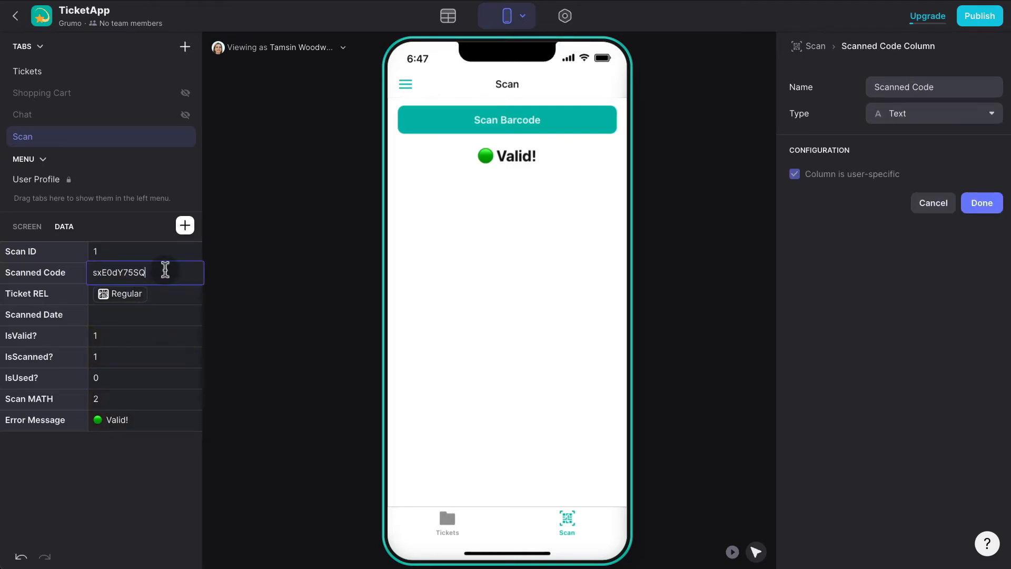
{"action": "key", "text": "BackSpace"}
{"action": "left_click", "coordinate": [159, 315]}
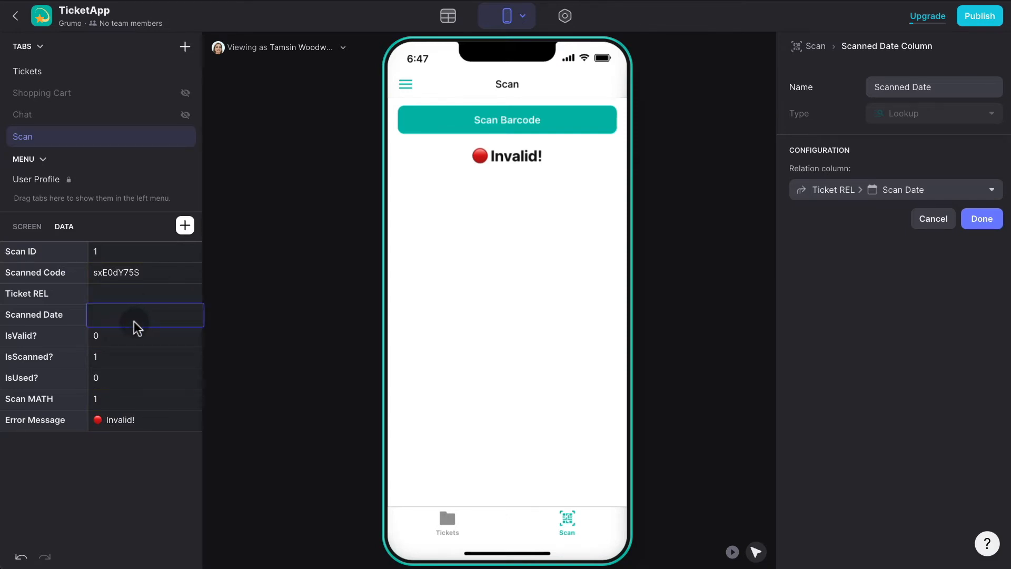
{"action": "double_click", "coordinate": [140, 272]}
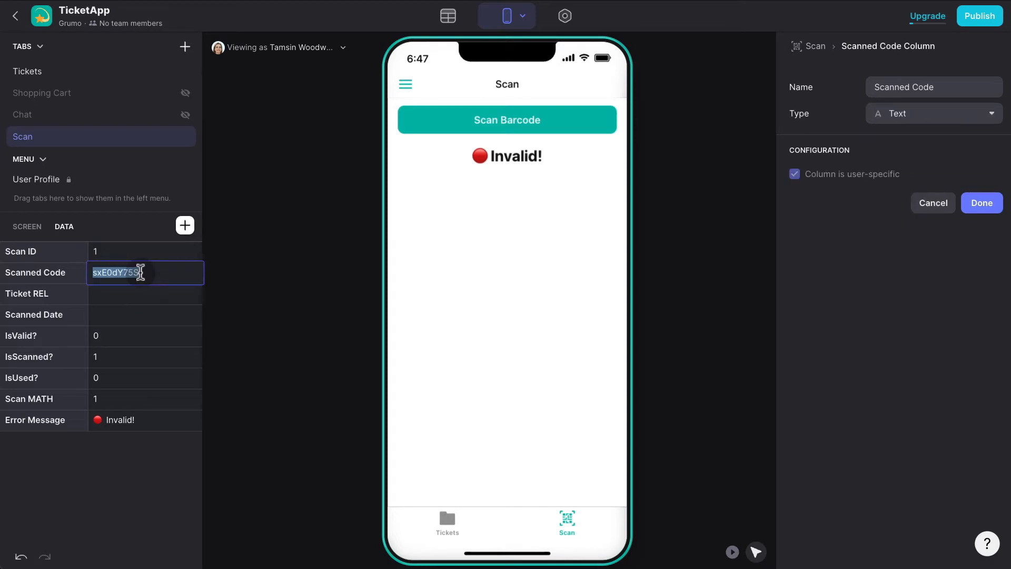
{"action": "key", "text": "super+v"}
{"action": "left_click", "coordinate": [299, 232]}
{"action": "left_click", "coordinate": [448, 16]}
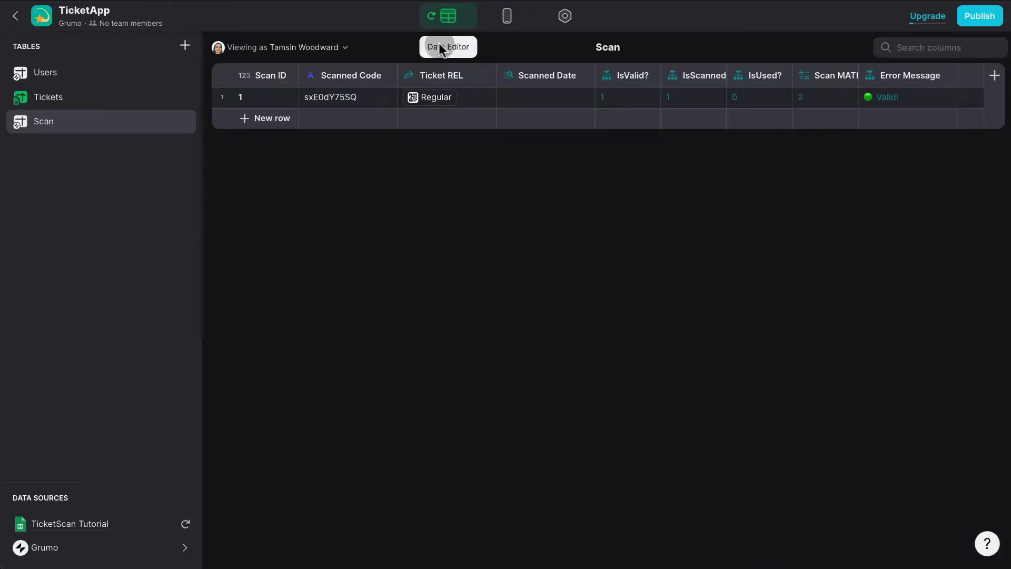
Enter June 6, 2022 as the first ticket's Scan Date in the Tickets table.
{"action": "left_click", "coordinate": [106, 98]}
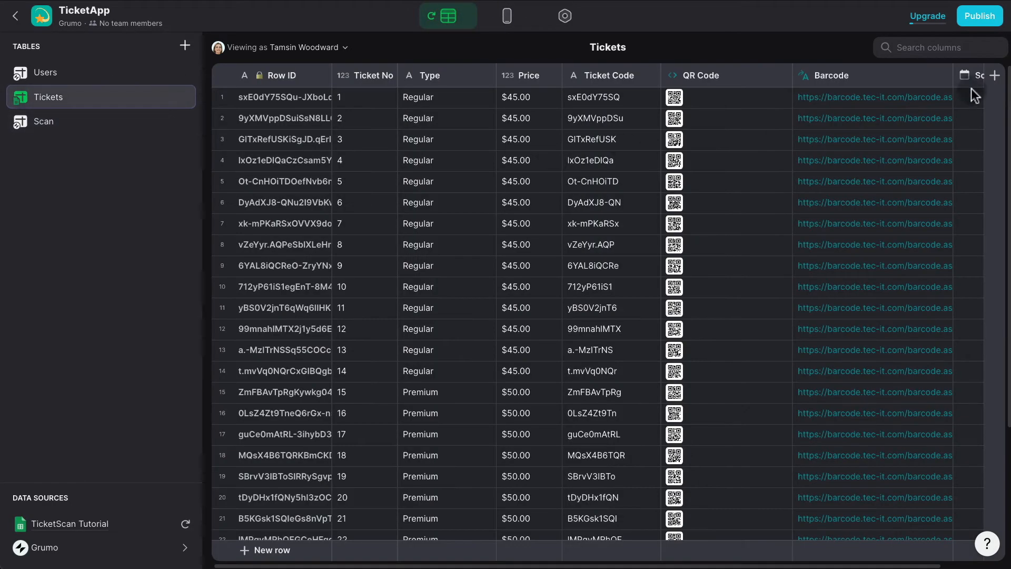
{"action": "scroll", "coordinate": [969, 89], "scroll_direction": "right", "scroll_amount": 3}
{"action": "left_click", "coordinate": [946, 99]}
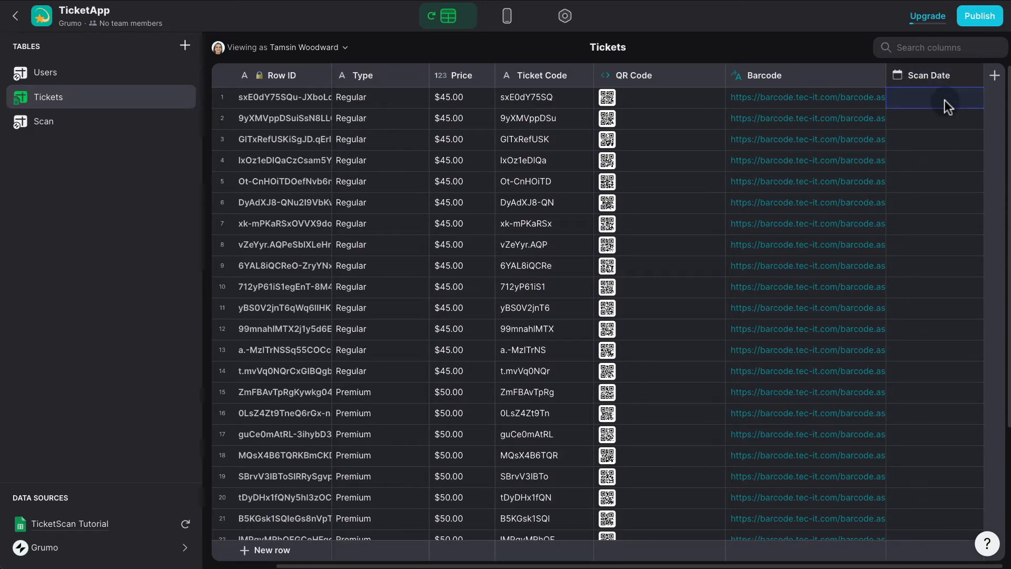
{"action": "type", "text": "2"}
{"action": "key", "text": "Return"}
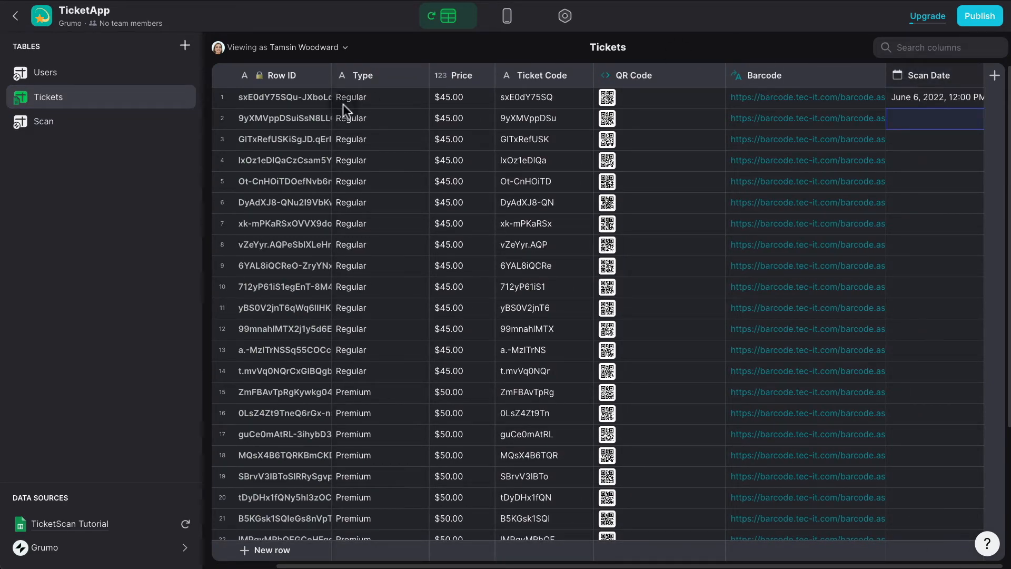
{"action": "left_click", "coordinate": [505, 21]}
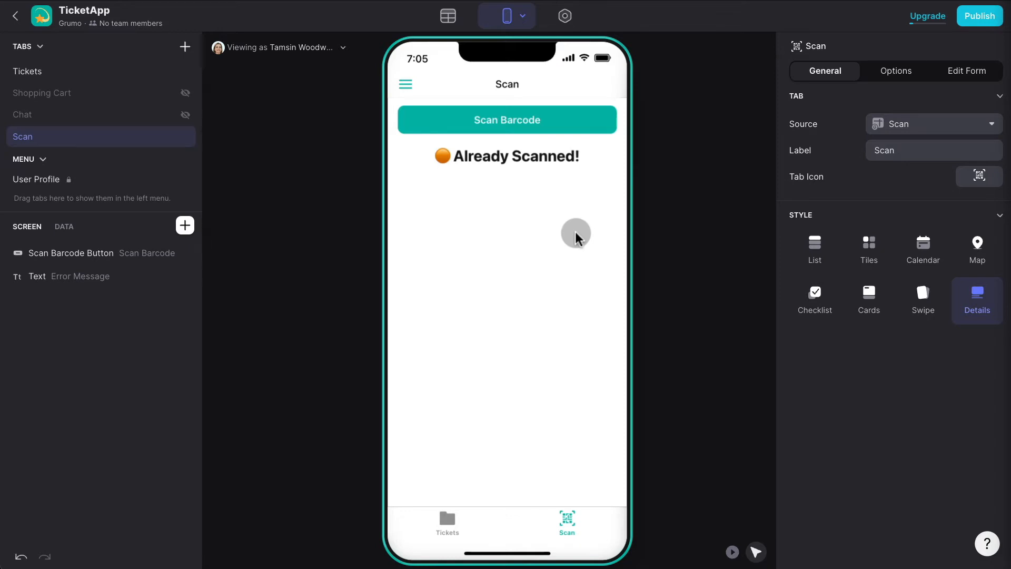
{"action": "left_click", "coordinate": [448, 16]}
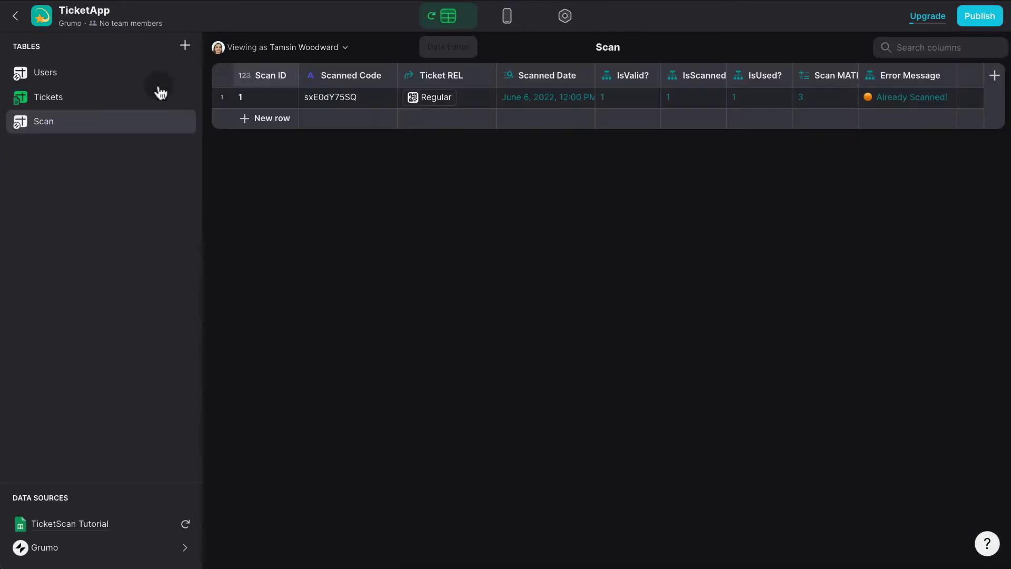
{"action": "left_click", "coordinate": [131, 94]}
{"action": "scroll", "coordinate": [895, 105], "scroll_direction": "right", "scroll_amount": 3}
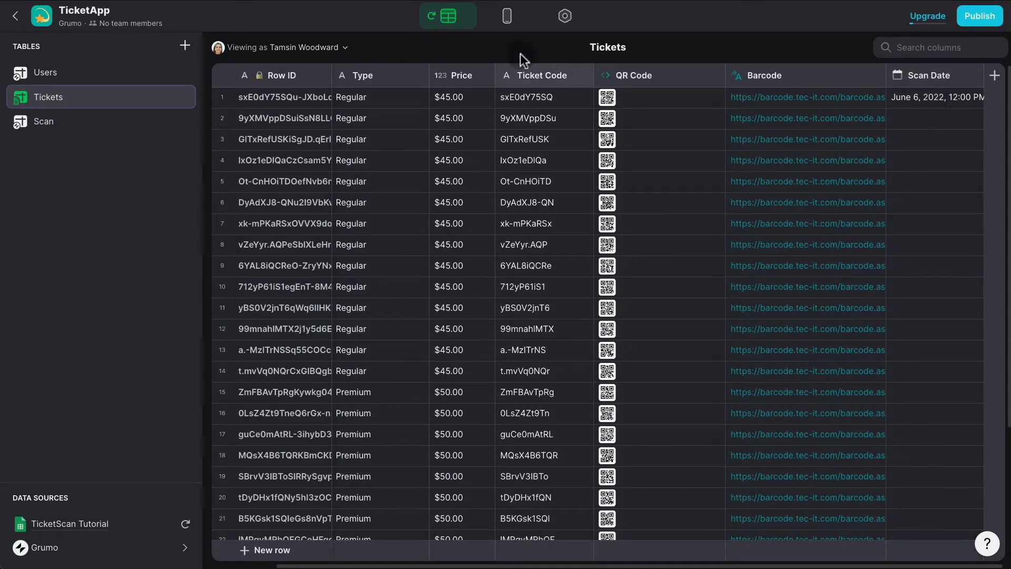
{"action": "left_click", "coordinate": [506, 17]}
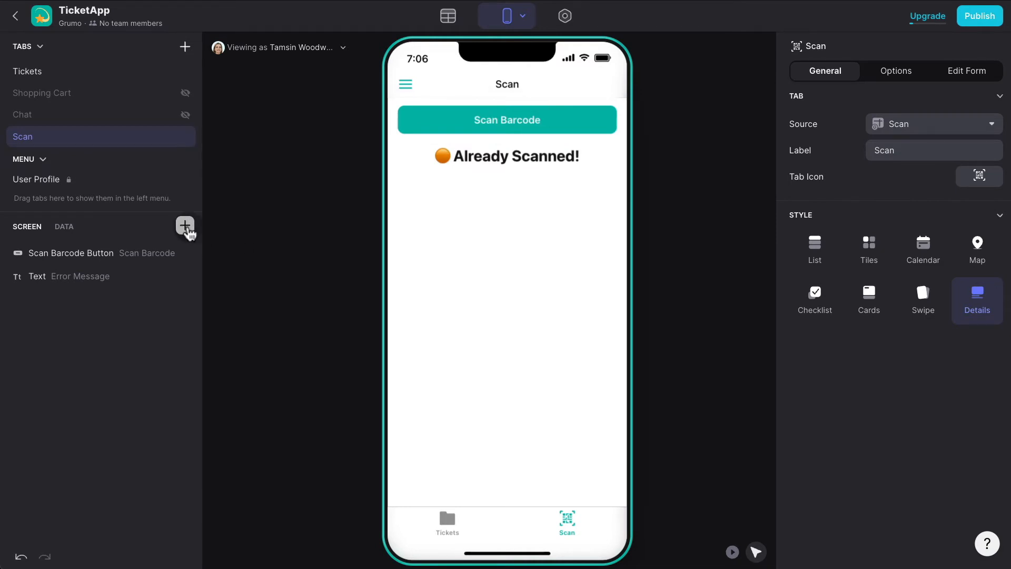
{"action": "left_click", "coordinate": [185, 225]}
{"action": "type", "text": "button"}
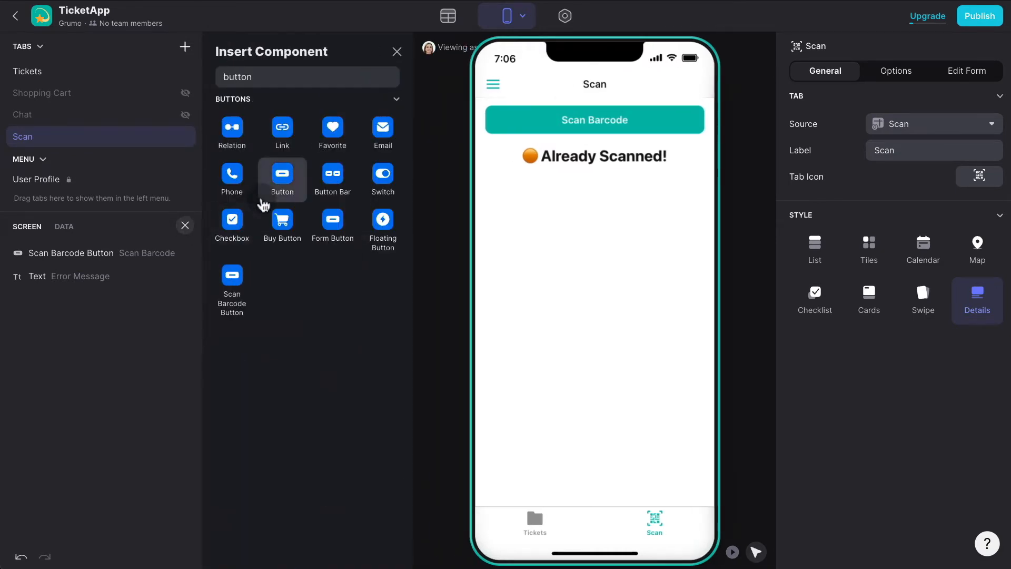
Insert a button on the Scan screen and set its title to 'Confirm'.
{"action": "left_click", "coordinate": [282, 173]}
{"action": "left_click", "coordinate": [885, 125]}
{"action": "type", "text": "COnfirm"}
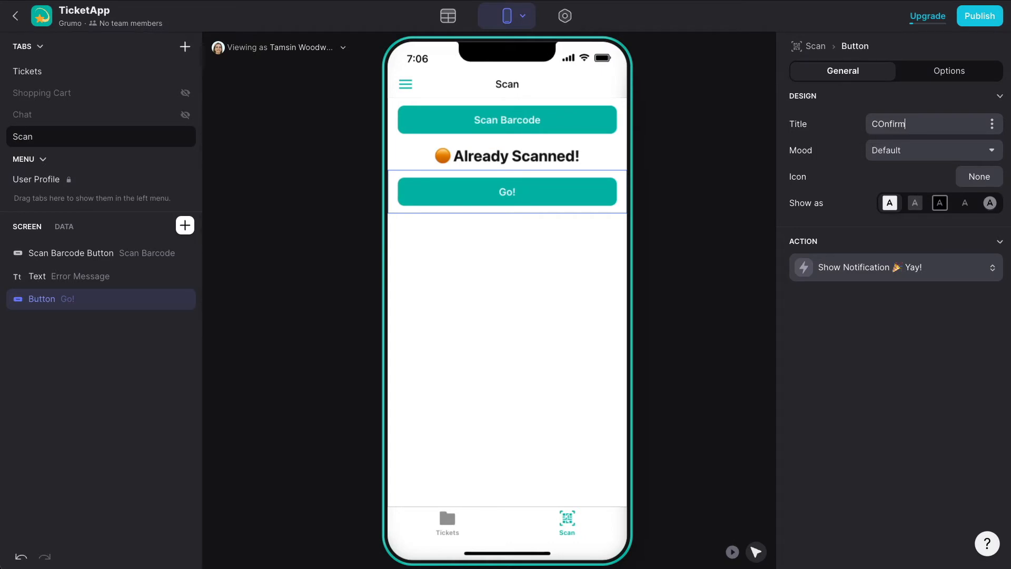
{"action": "key", "text": "BackSpace"}
{"action": "key", "text": "BackSpace"}
{"action": "key", "text": "BackSpace"}
{"action": "key", "text": "BackSpace"}
{"action": "key", "text": "BackSpace"}
{"action": "key", "text": "BackSpace"}
{"action": "type", "text": "onfirm"}
{"action": "left_click", "coordinate": [898, 269]}
{"action": "left_click", "coordinate": [885, 318]}
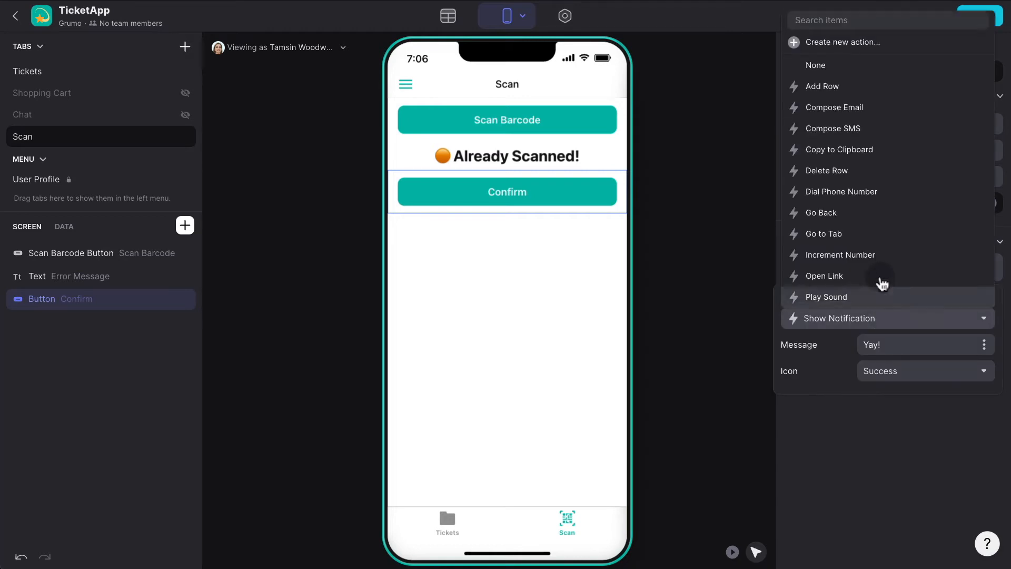
Create a custom action 'Confirm' whose first step sets the related ticket's Scan Date to the current date/time.
{"action": "left_click", "coordinate": [876, 48]}
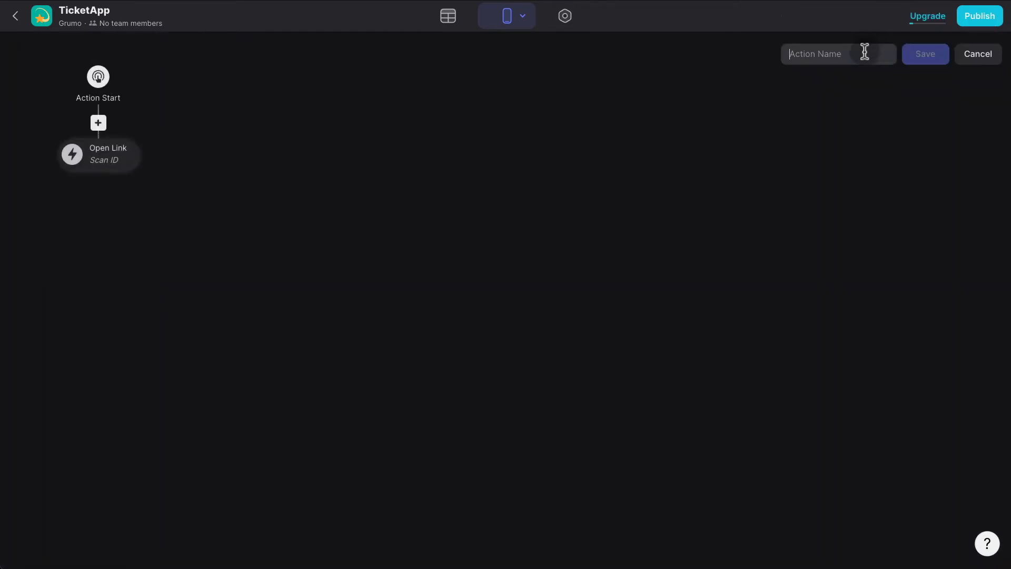
{"action": "type", "text": "Confirm"}
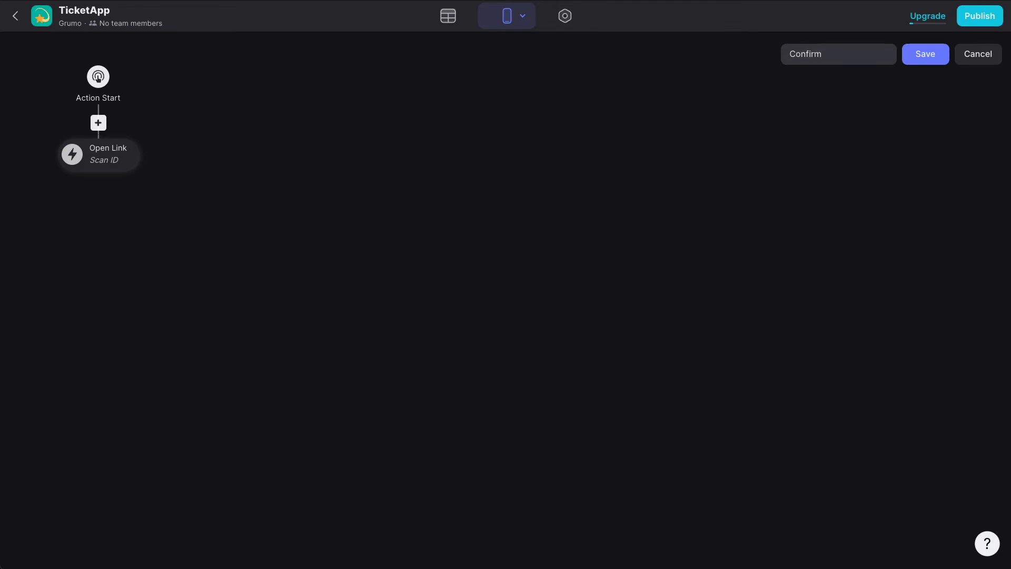
{"action": "left_click", "coordinate": [791, 166]}
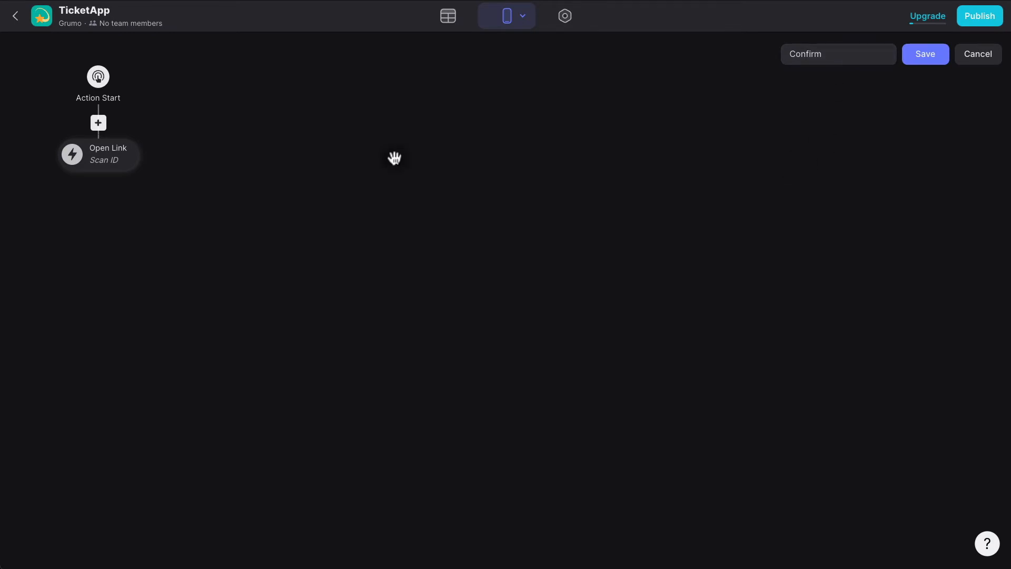
{"action": "left_click", "coordinate": [111, 159]}
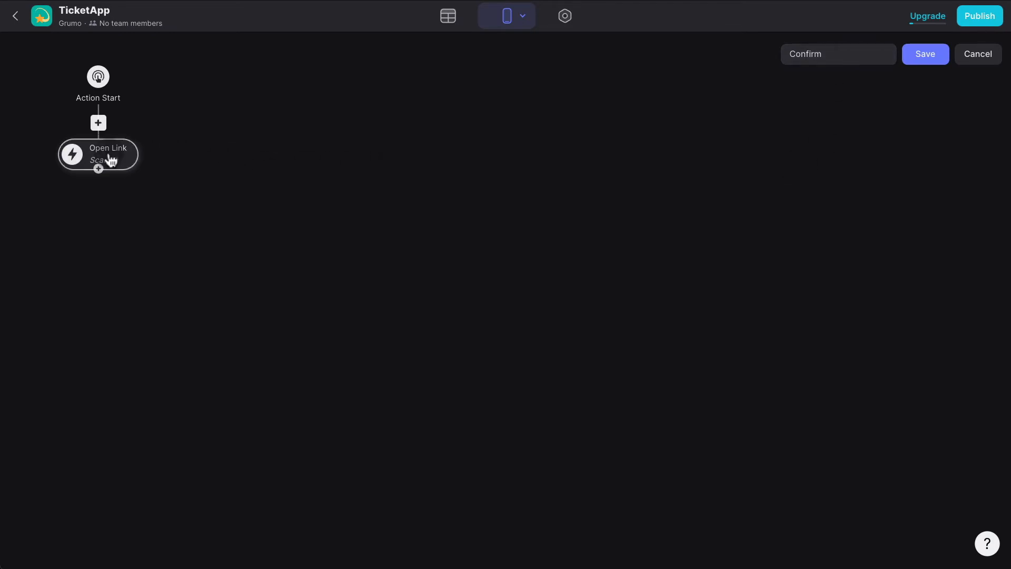
{"action": "left_click", "coordinate": [189, 233]}
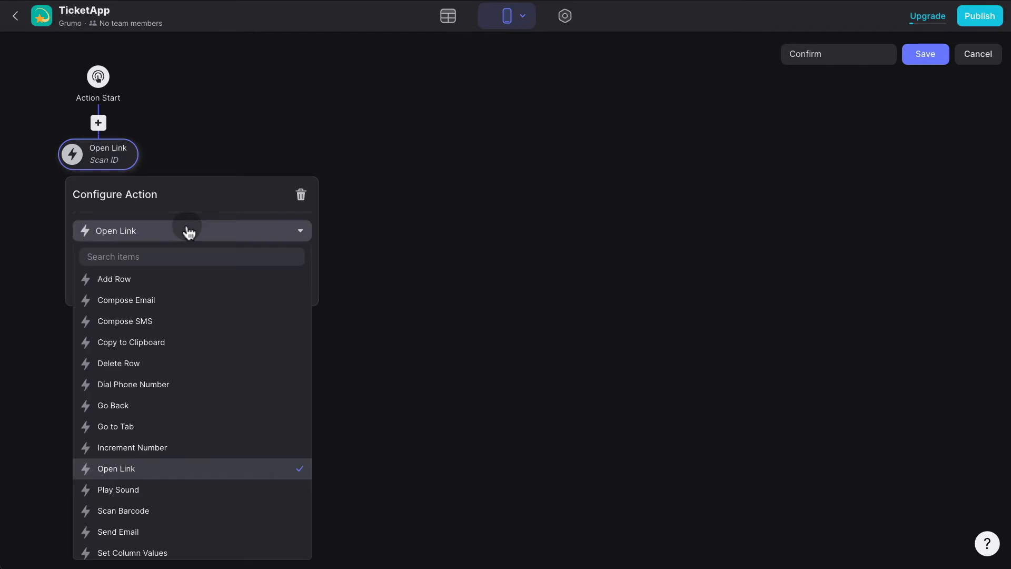
{"action": "type", "text": "set"}
{"action": "left_click", "coordinate": [185, 270]}
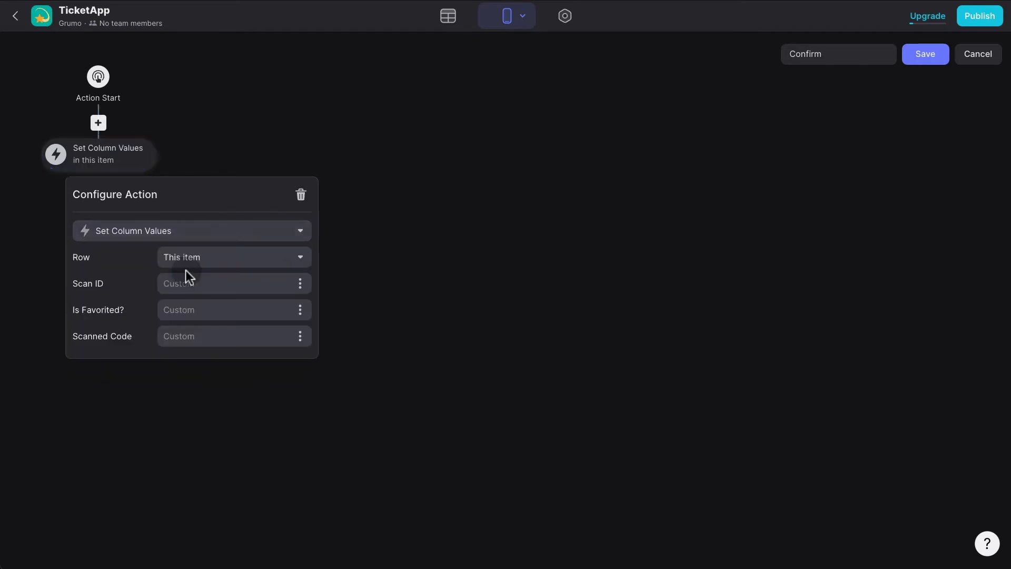
{"action": "left_click", "coordinate": [214, 261]}
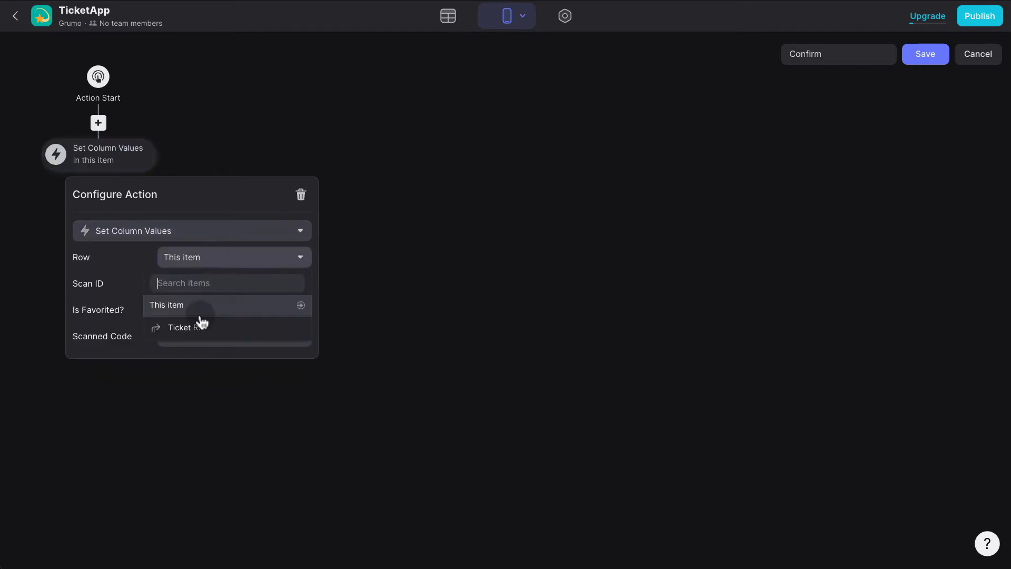
{"action": "left_click", "coordinate": [198, 322]}
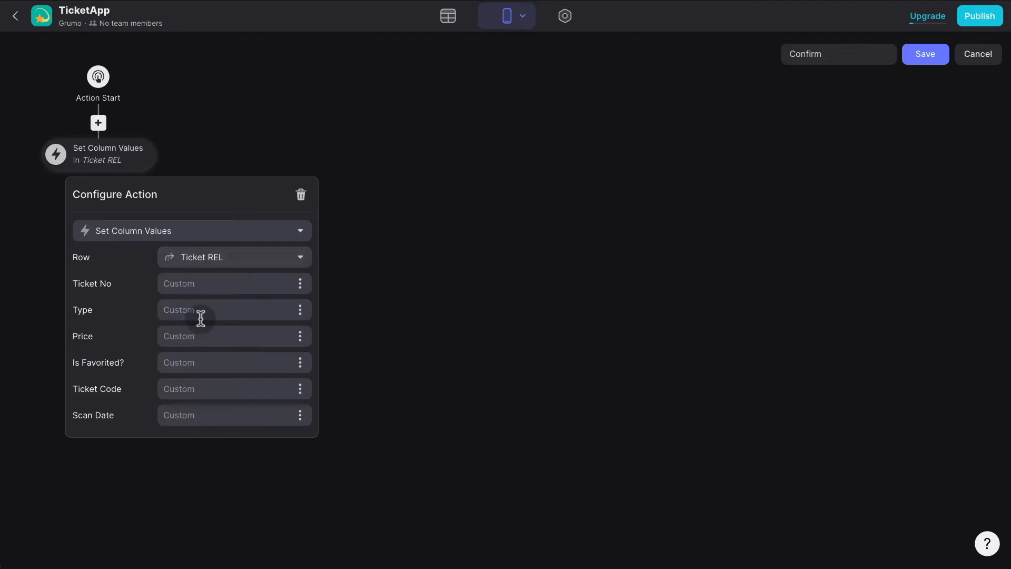
{"action": "left_click", "coordinate": [299, 416]}
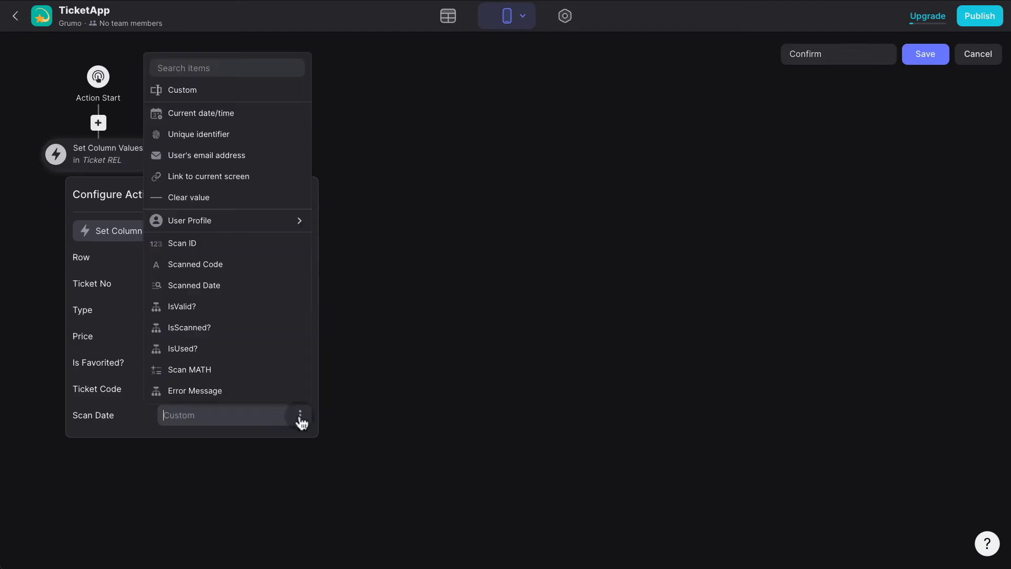
{"action": "left_click", "coordinate": [252, 115]}
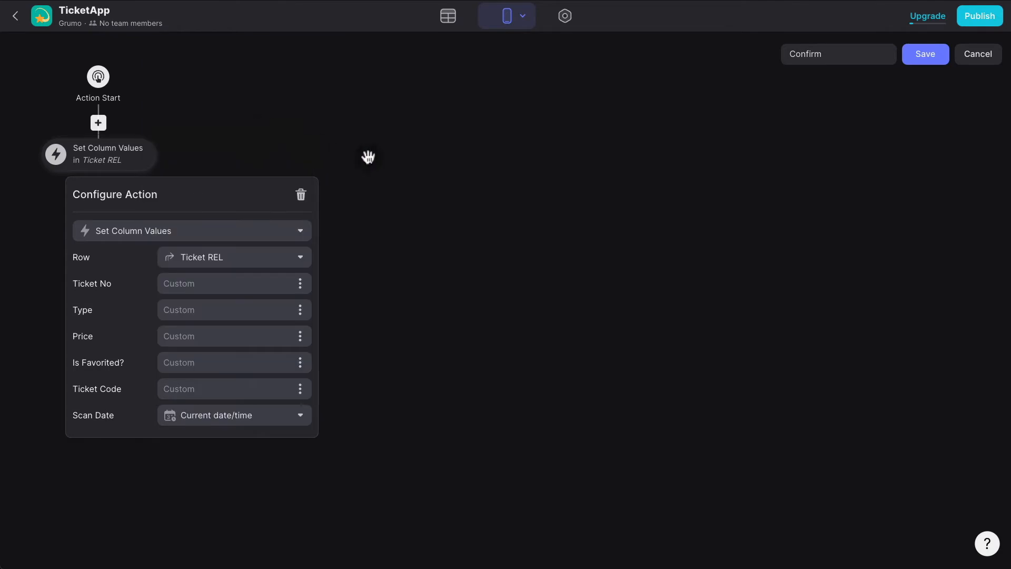
{"action": "left_click", "coordinate": [374, 157]}
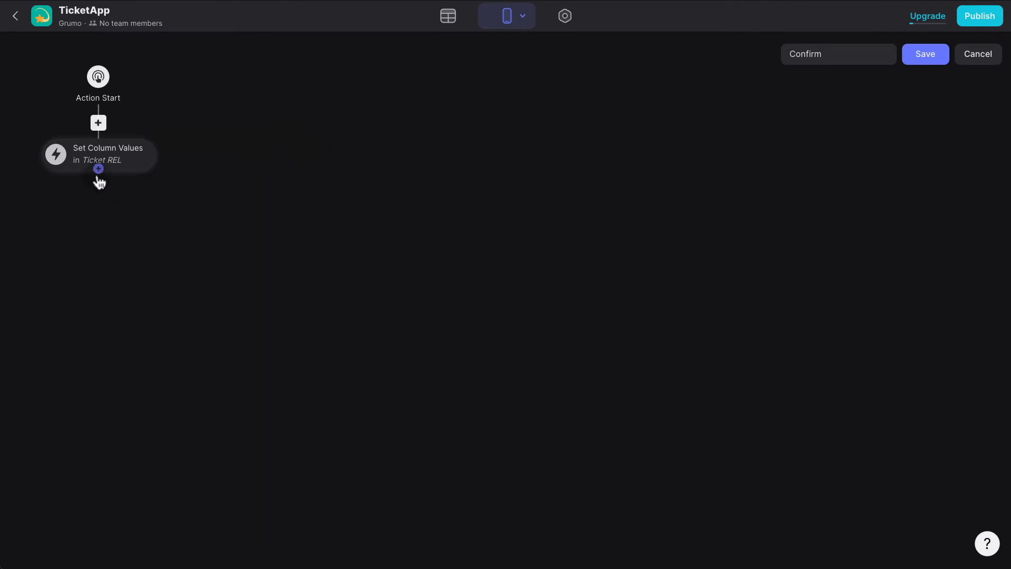
Add a Set Column Values step that clears the Scanned Code.
{"action": "left_click", "coordinate": [99, 169]}
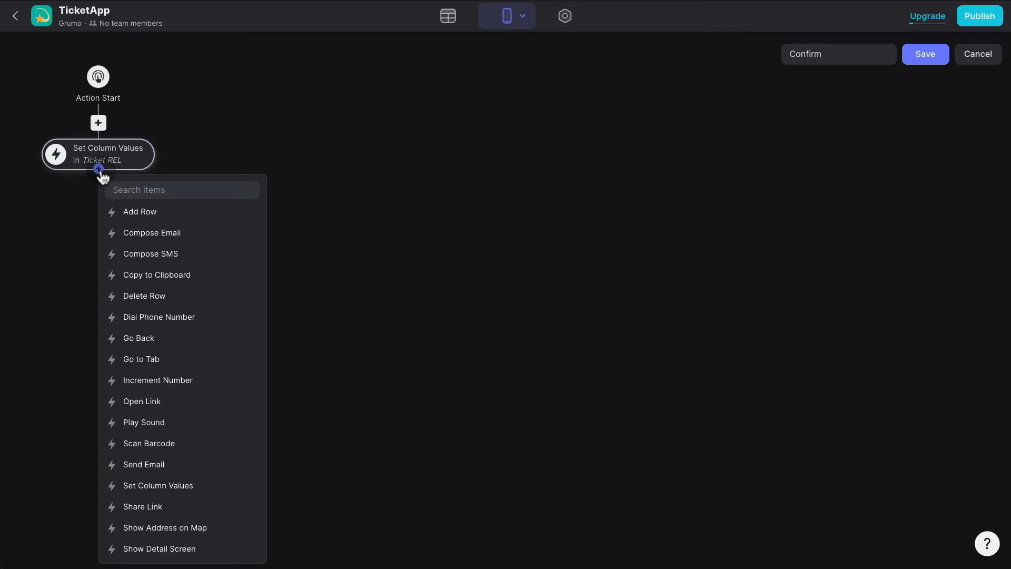
{"action": "type", "text": "set"}
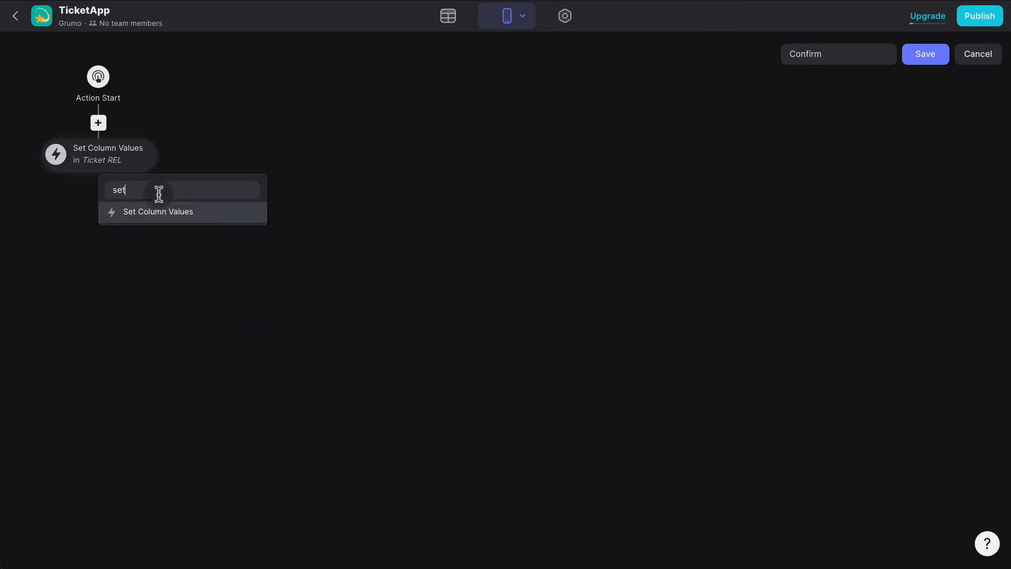
{"action": "left_click", "coordinate": [160, 211]}
{"action": "left_click", "coordinate": [143, 205]}
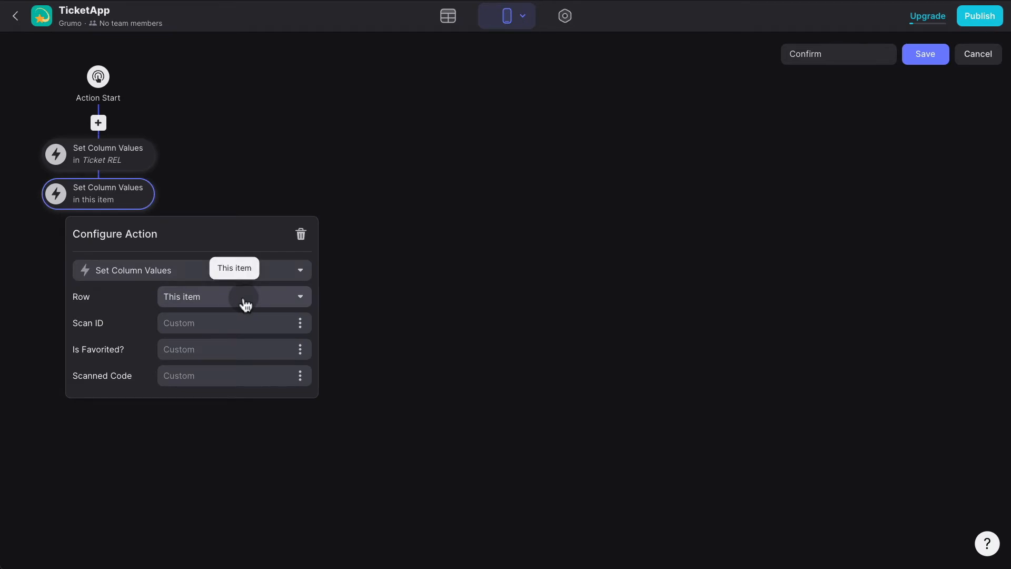
{"action": "left_click", "coordinate": [298, 379]}
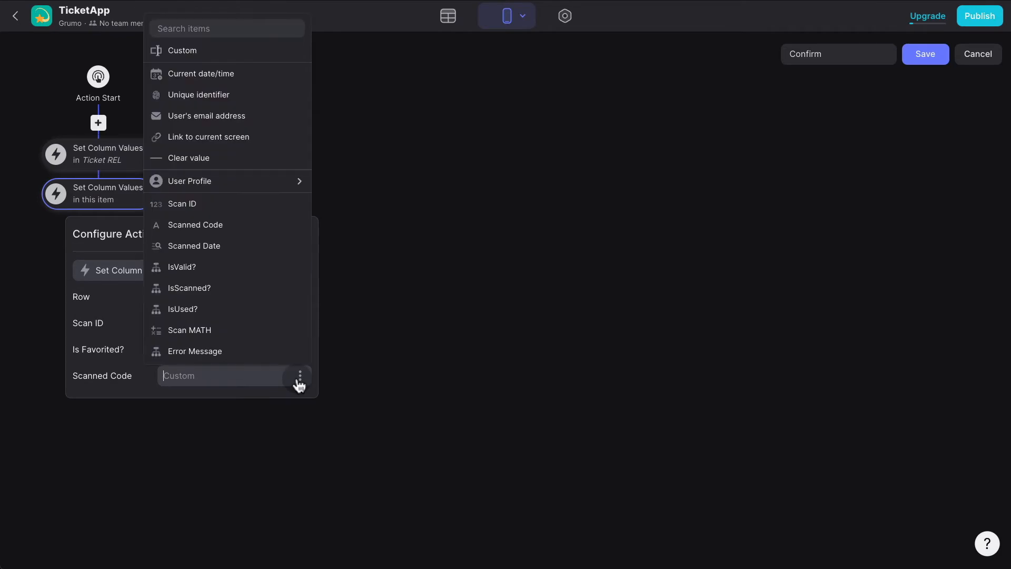
{"action": "left_click", "coordinate": [213, 160]}
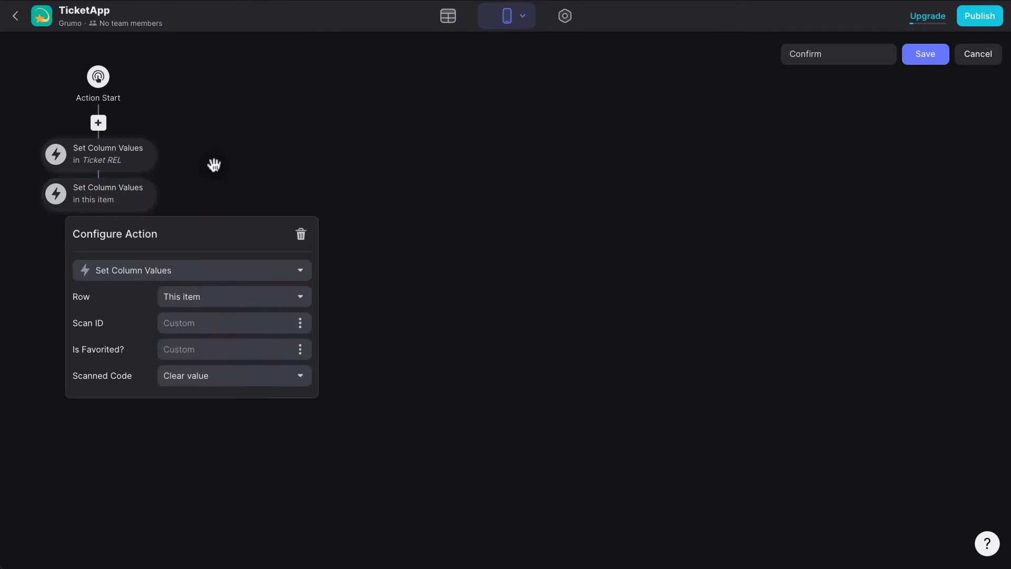
{"action": "left_click", "coordinate": [337, 198]}
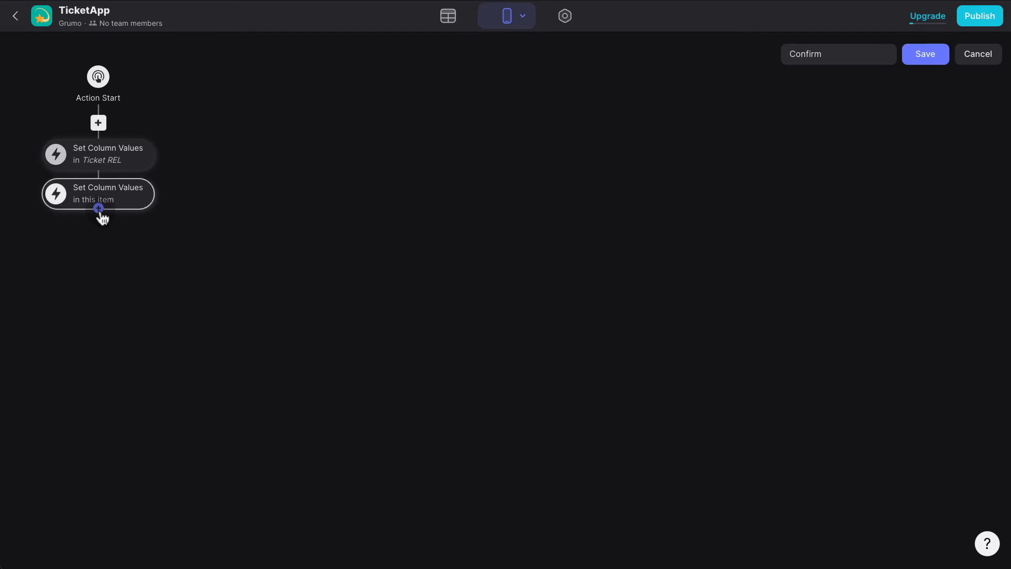
Add a Show Notification step with the Success icon and text 'Done!', then save the action.
{"action": "left_click", "coordinate": [98, 209]}
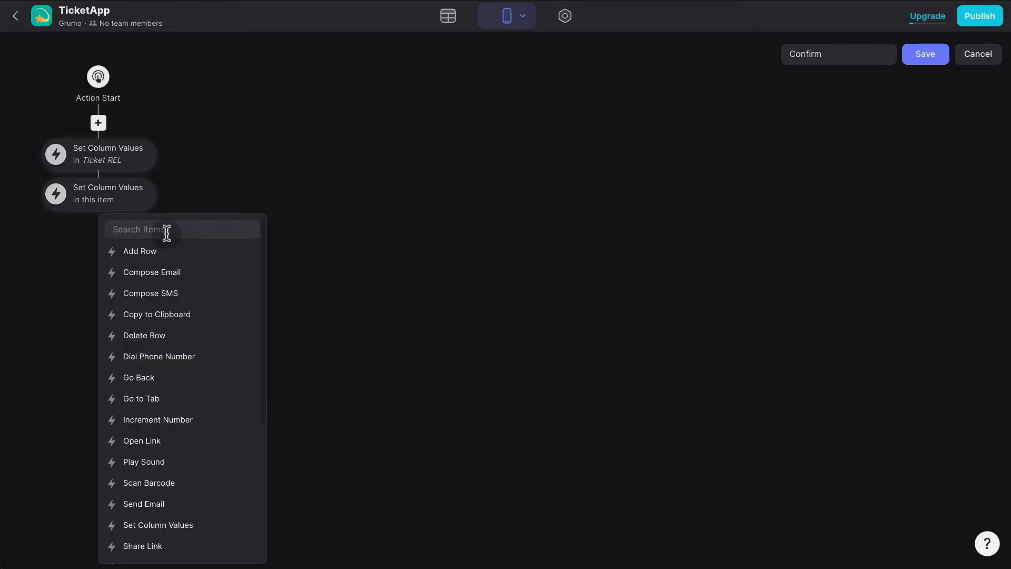
{"action": "type", "text": "not"}
{"action": "left_click", "coordinate": [173, 251]}
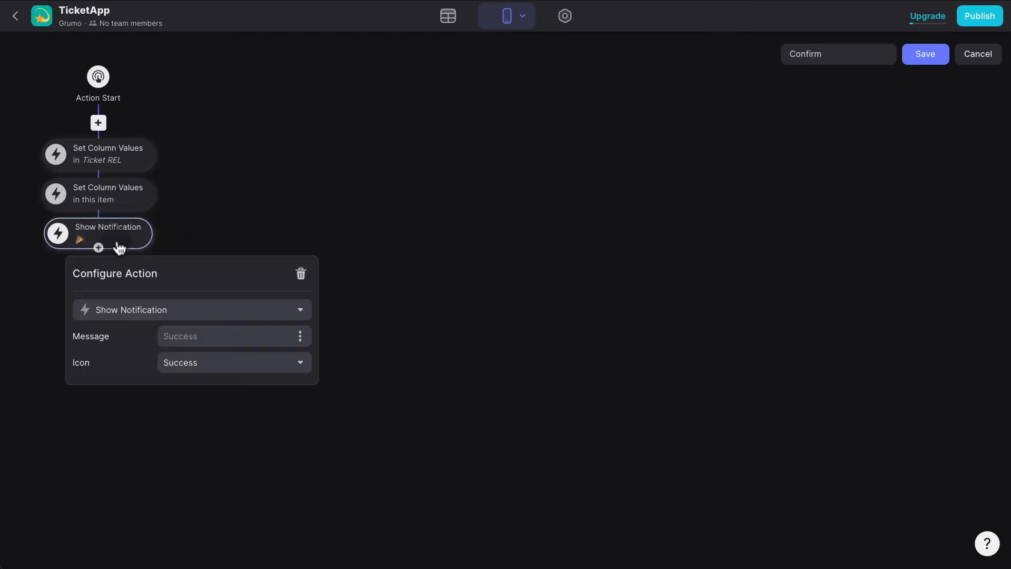
{"action": "left_click", "coordinate": [190, 369]}
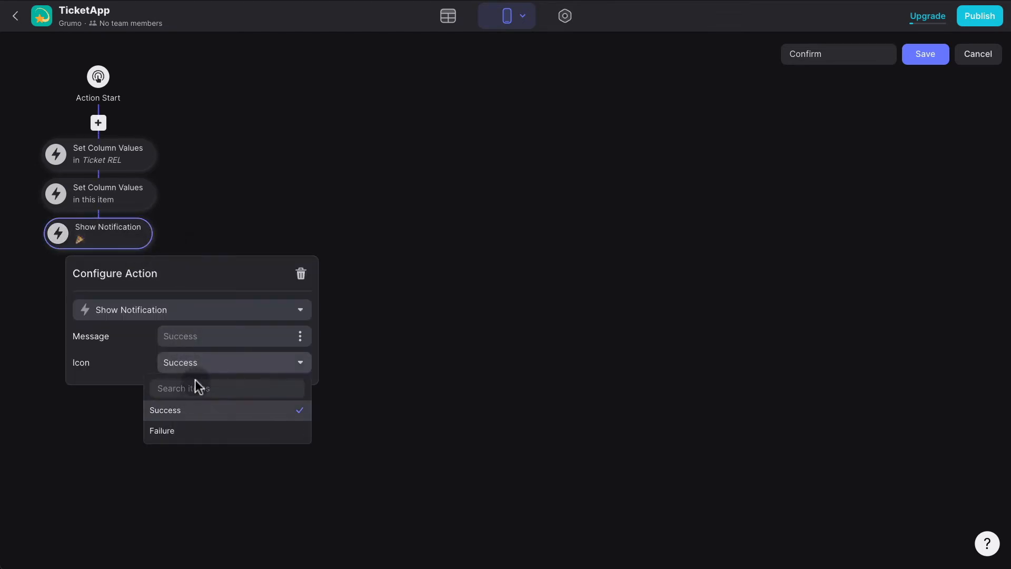
{"action": "left_click", "coordinate": [207, 338]}
{"action": "type", "text": "Done!"}
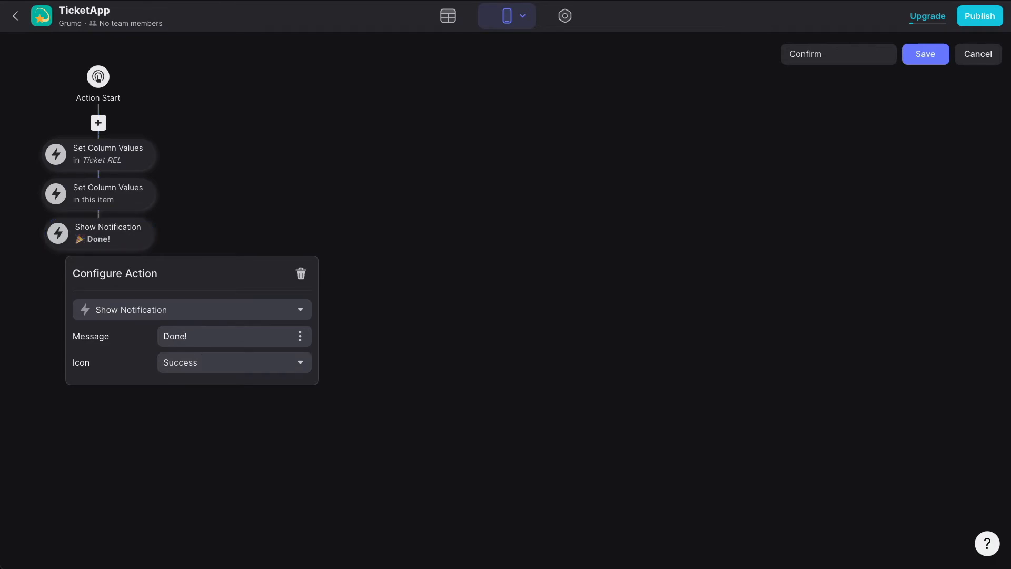
{"action": "left_click", "coordinate": [516, 257]}
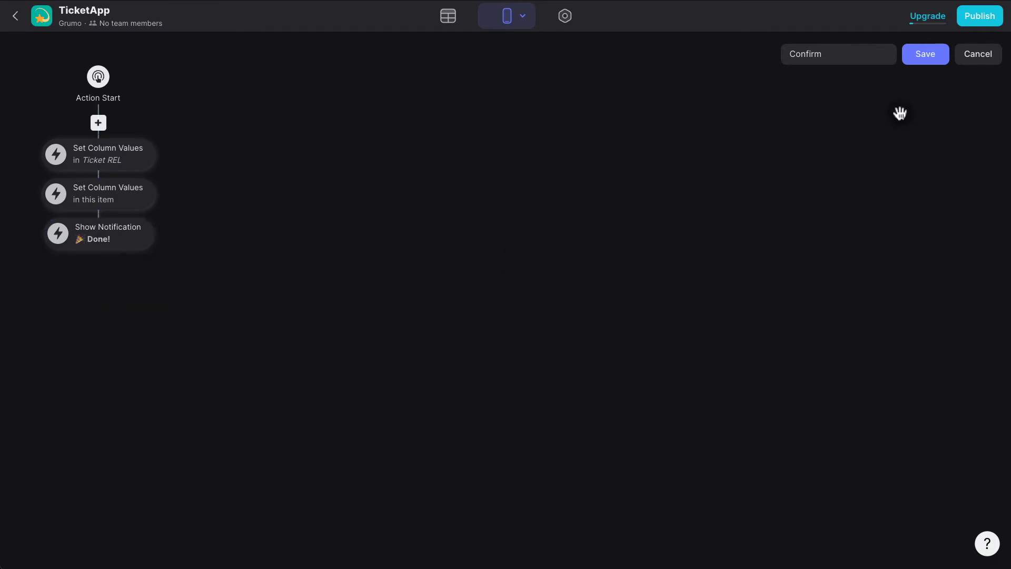
{"action": "left_click", "coordinate": [936, 64]}
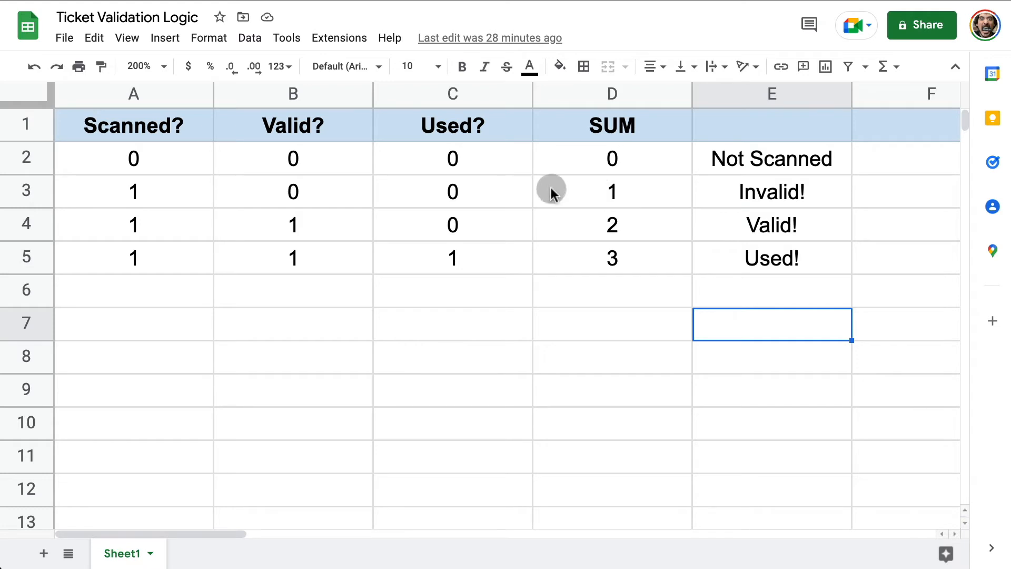
{"action": "left_click", "coordinate": [599, 225]}
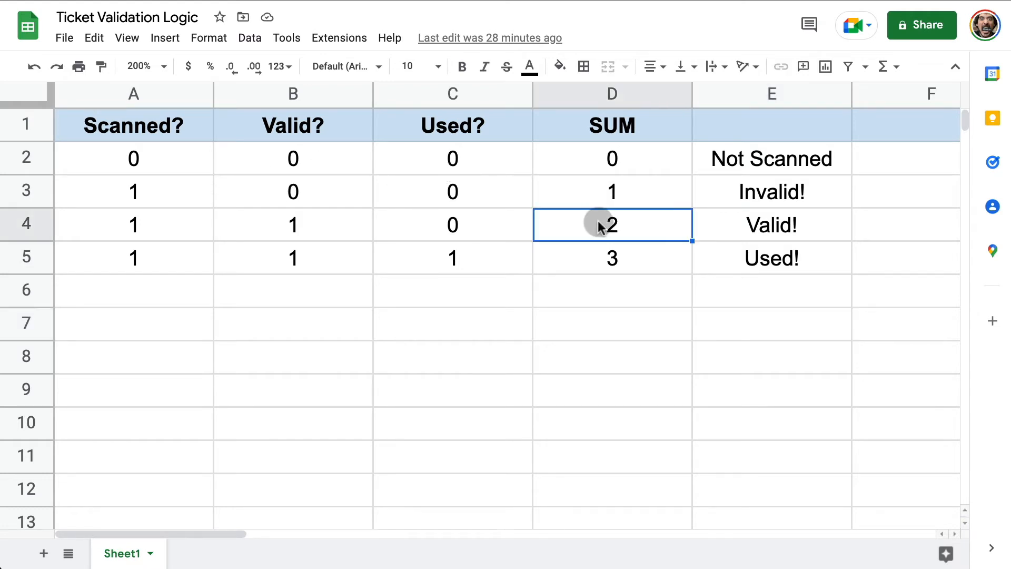
{"action": "left_click", "coordinate": [743, 228]}
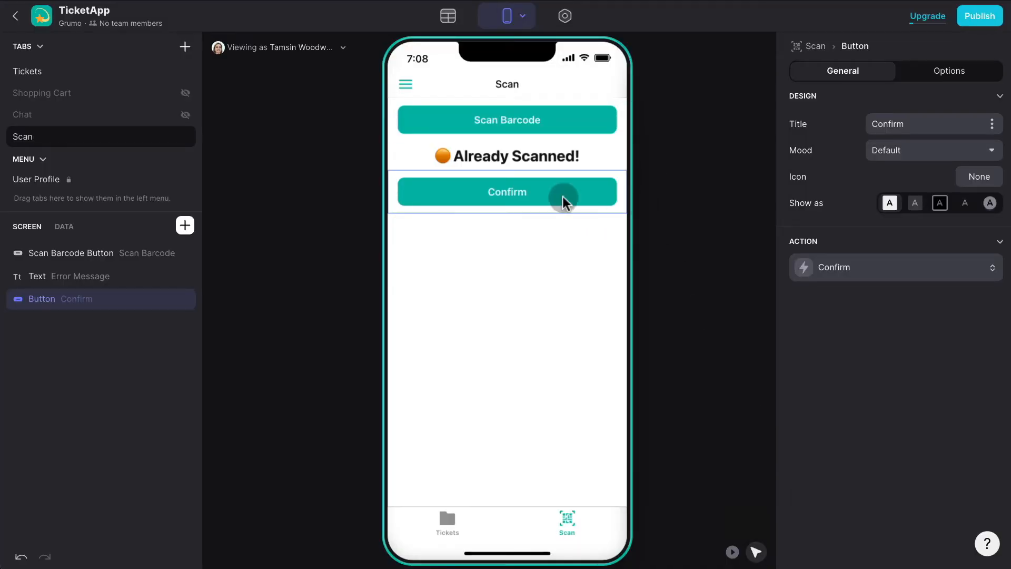
Give the Confirm button a visibility condition: Scan MATH equals 2.
{"action": "left_click", "coordinate": [937, 70]}
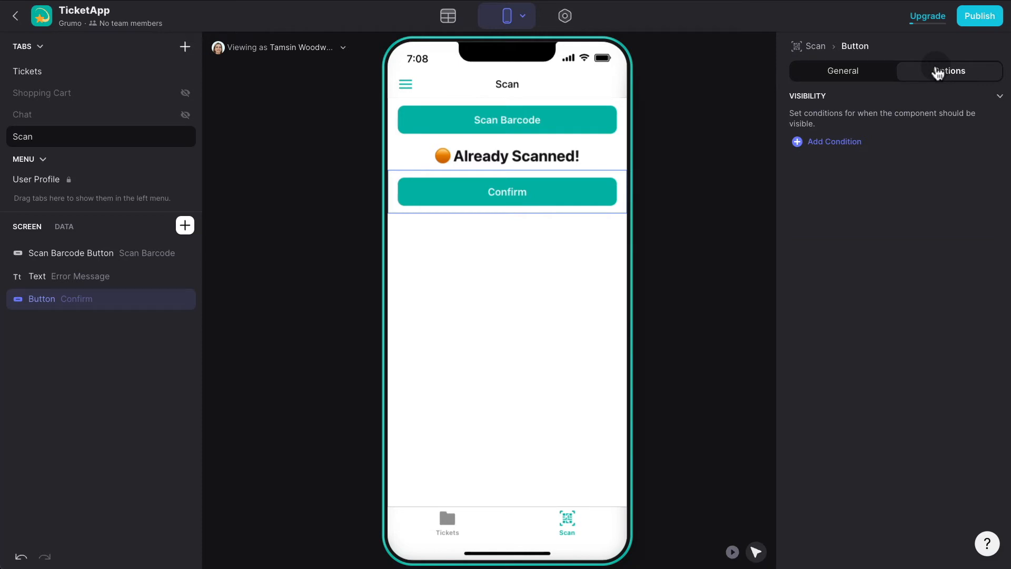
{"action": "left_click", "coordinate": [832, 142]}
{"action": "left_click", "coordinate": [857, 135]}
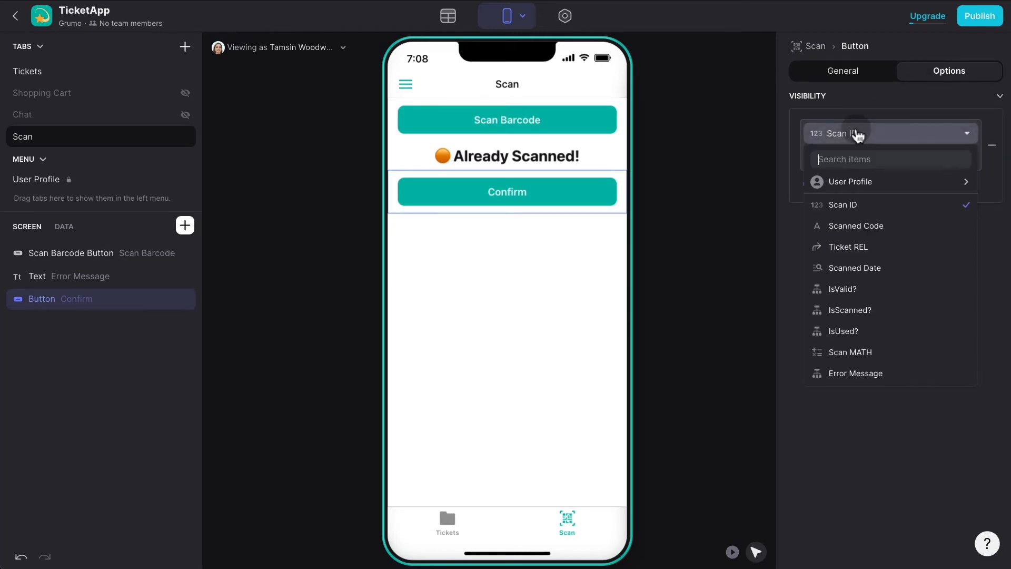
{"action": "left_click", "coordinate": [858, 352]}
{"action": "left_click", "coordinate": [833, 161]}
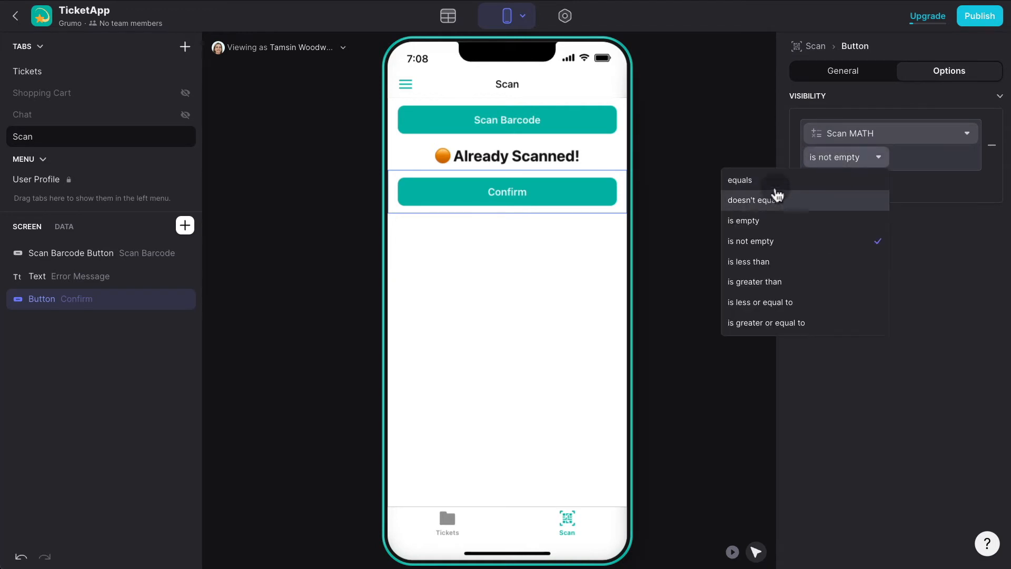
{"action": "left_click", "coordinate": [772, 179]}
{"action": "left_click", "coordinate": [897, 157]}
{"action": "type", "text": "2"}
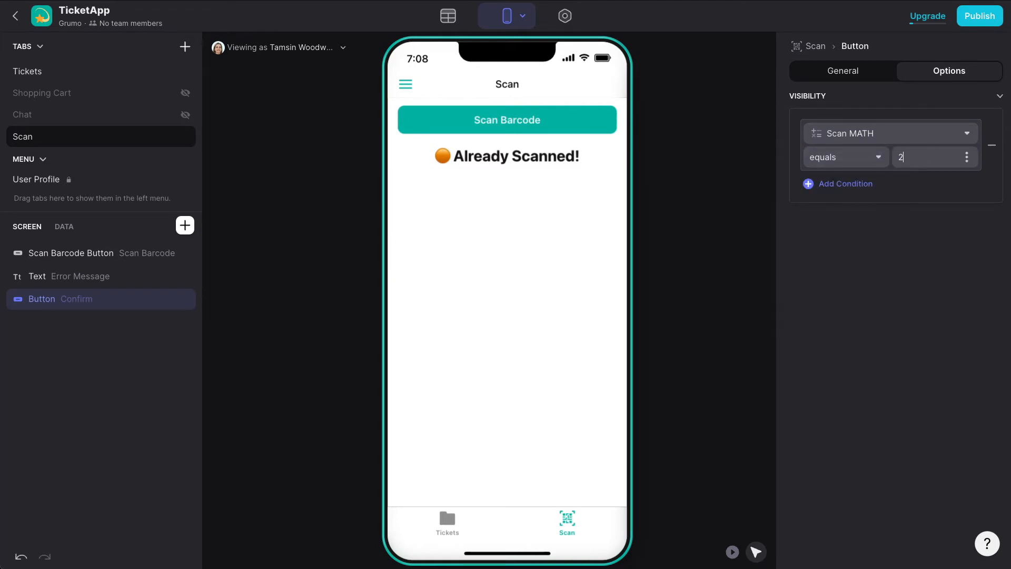
{"action": "left_click", "coordinate": [892, 223]}
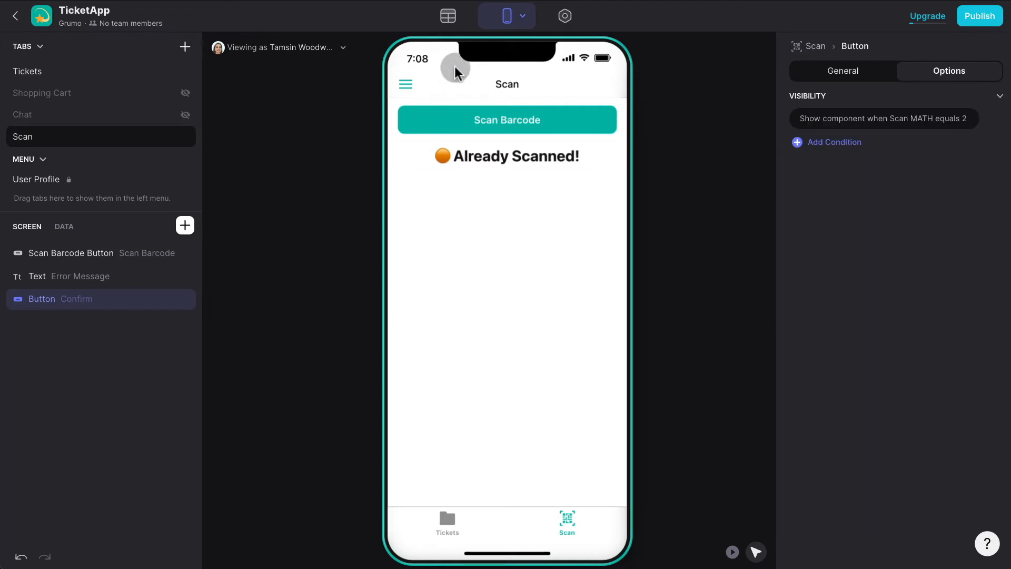
Copy the second ticket's Ticket Code and paste it over the Scan record's Scanned Code.
{"action": "left_click", "coordinate": [452, 17]}
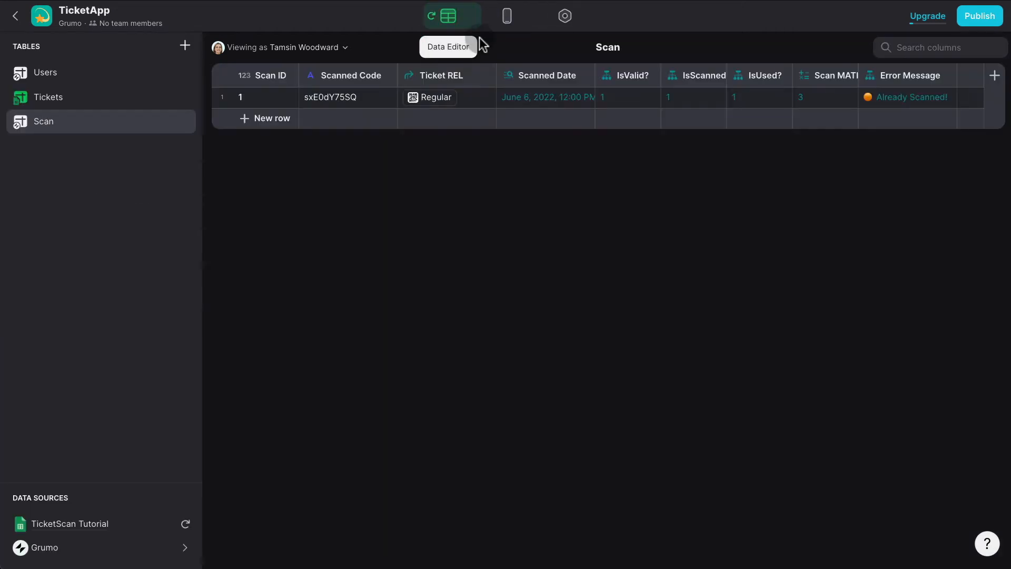
{"action": "left_click", "coordinate": [104, 100]}
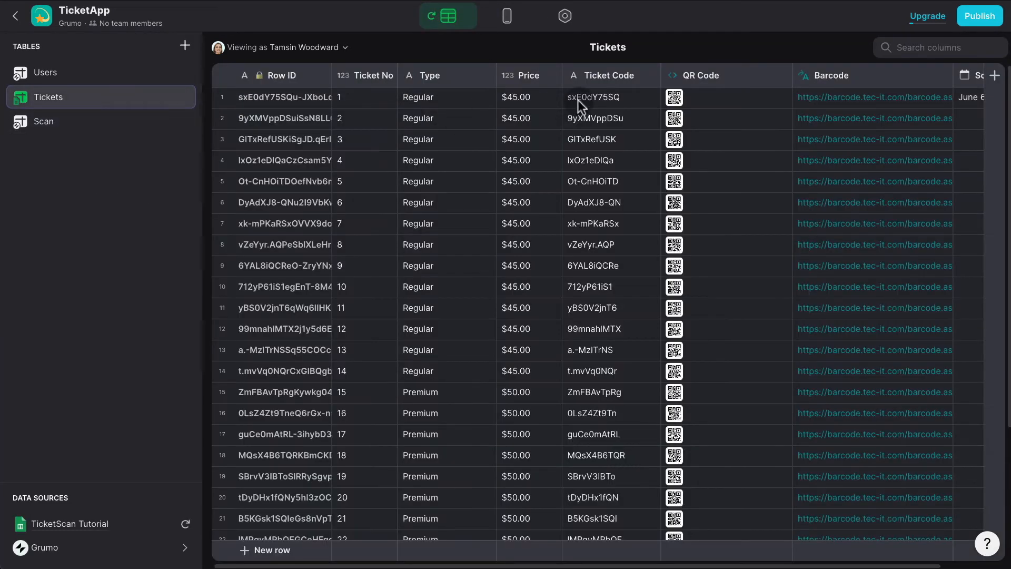
{"action": "left_click", "coordinate": [582, 115]}
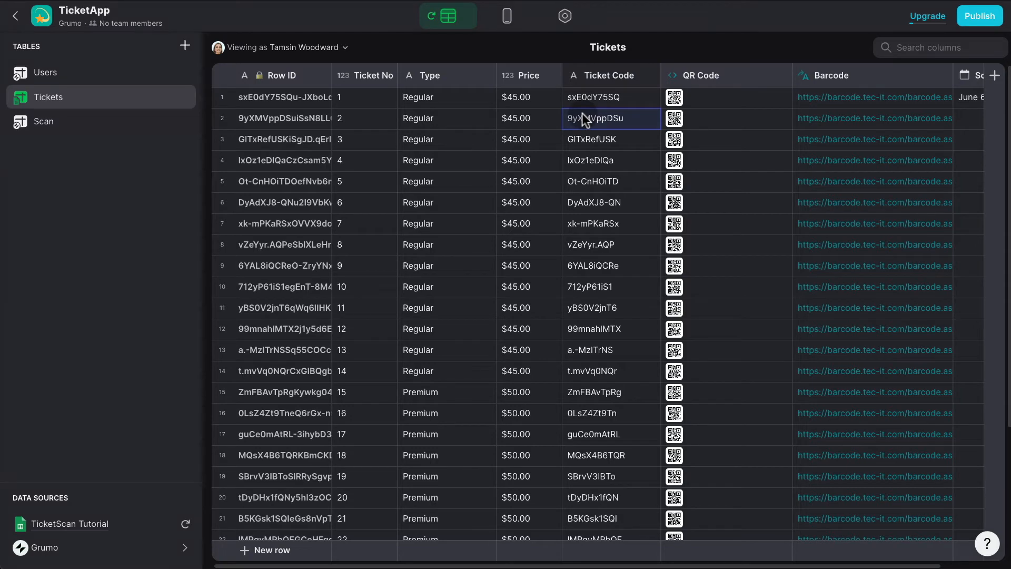
{"action": "left_click", "coordinate": [508, 16]}
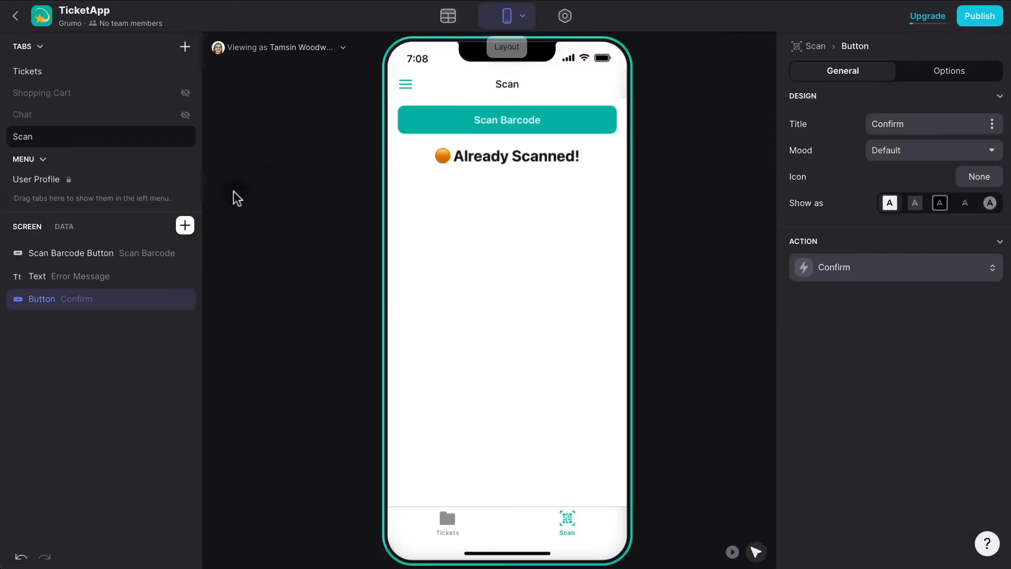
{"action": "left_click", "coordinate": [64, 226]}
{"action": "double_click", "coordinate": [141, 270]}
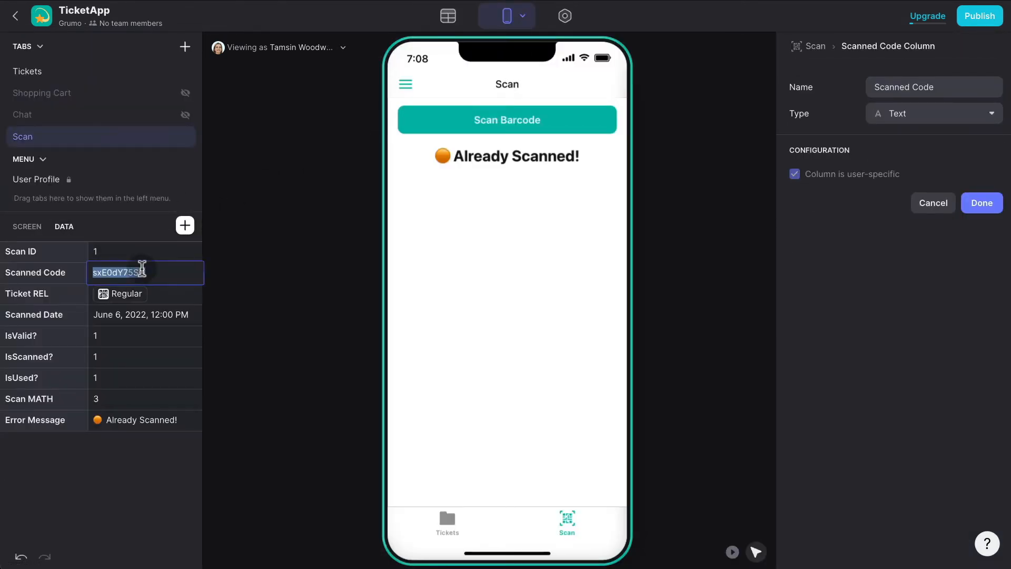
{"action": "key", "text": "BackSpace"}
{"action": "type", "text": "9yXMVppDSu"}
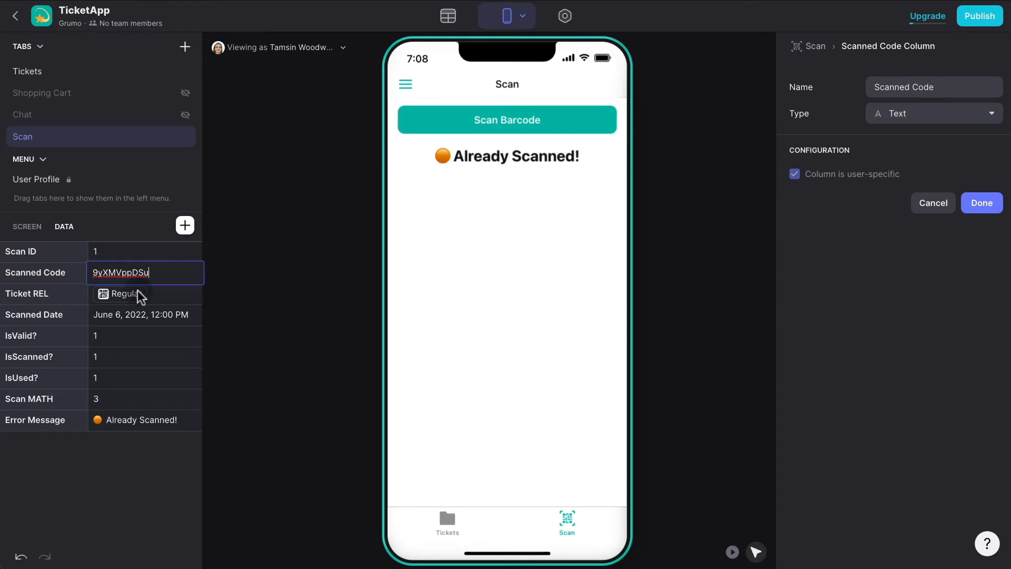
{"action": "left_click", "coordinate": [141, 335]}
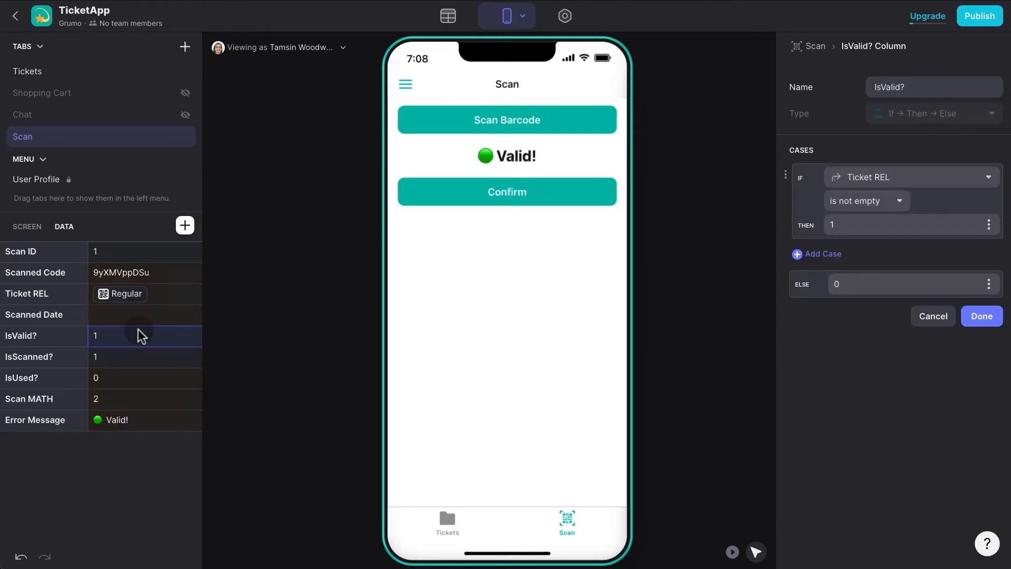
Give the Scan Barcode button a visibility condition: Scan MATH doesn't equal 2.
{"action": "left_click", "coordinate": [520, 125]}
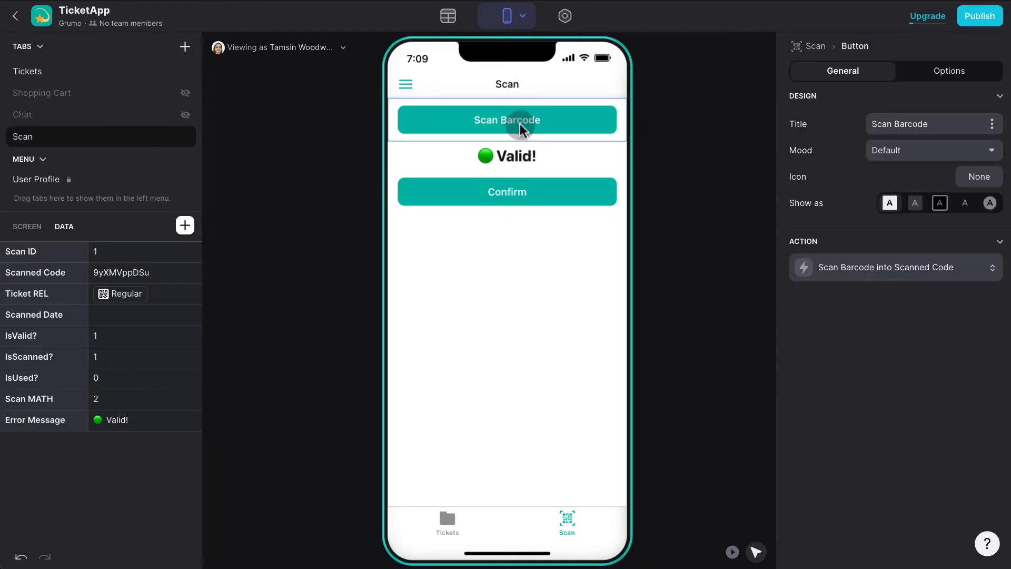
{"action": "left_click", "coordinate": [924, 73]}
{"action": "left_click", "coordinate": [838, 140]}
{"action": "left_click", "coordinate": [864, 137]}
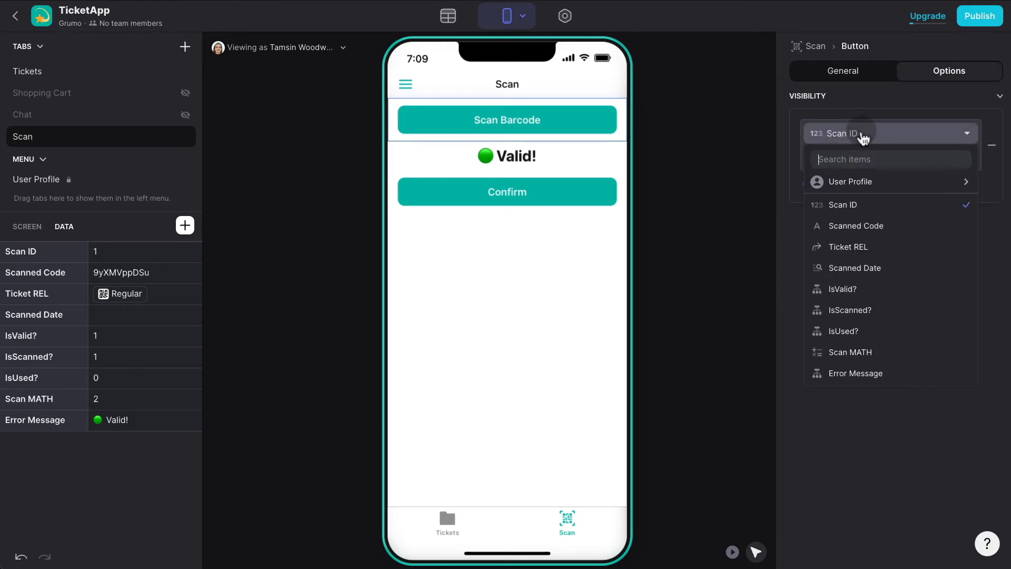
{"action": "left_click", "coordinate": [863, 350]}
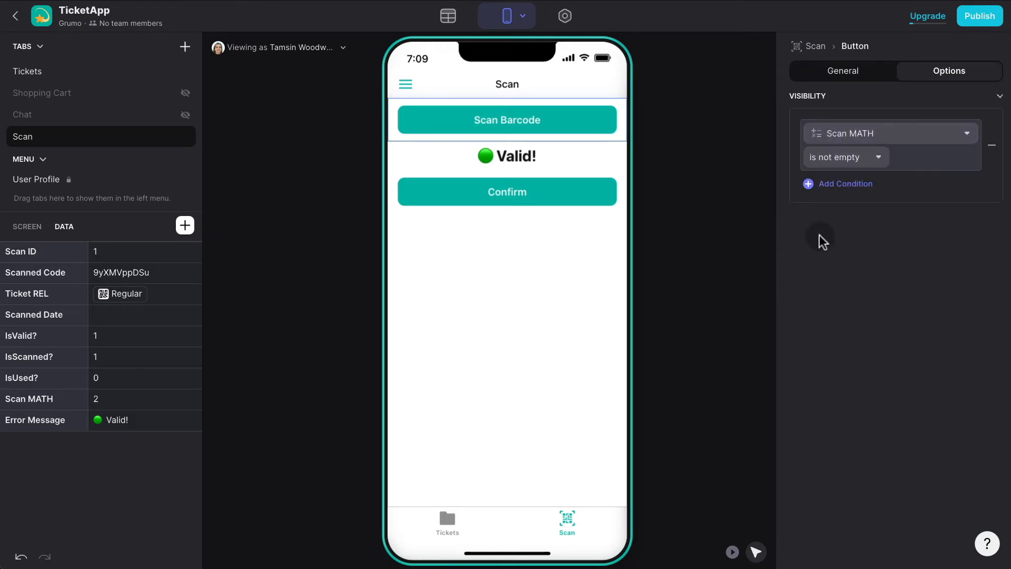
{"action": "left_click", "coordinate": [827, 158]}
{"action": "left_click", "coordinate": [794, 203]}
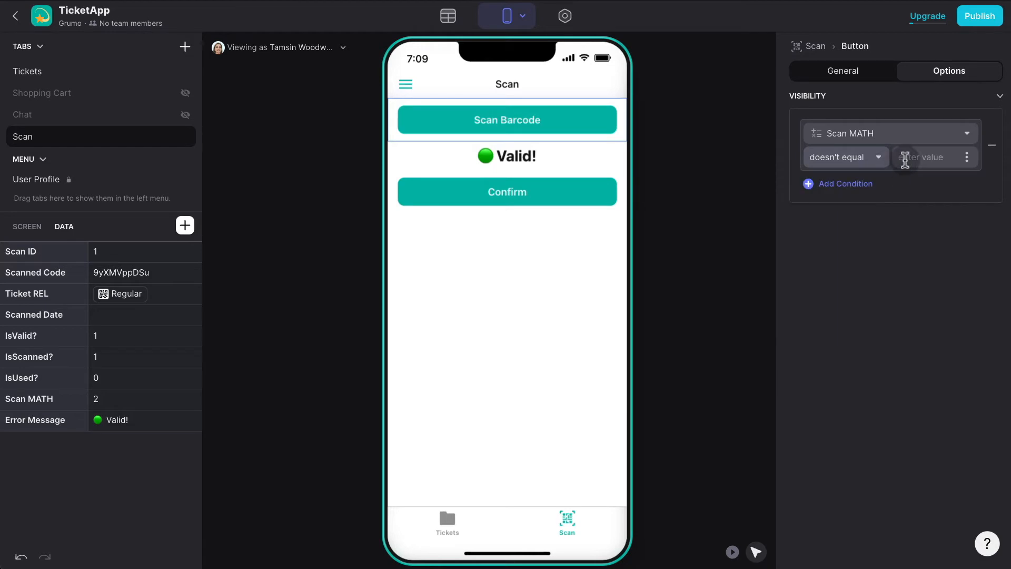
{"action": "left_click", "coordinate": [903, 158]}
{"action": "type", "text": "2"}
{"action": "key", "text": "Return"}
{"action": "left_click", "coordinate": [914, 287]}
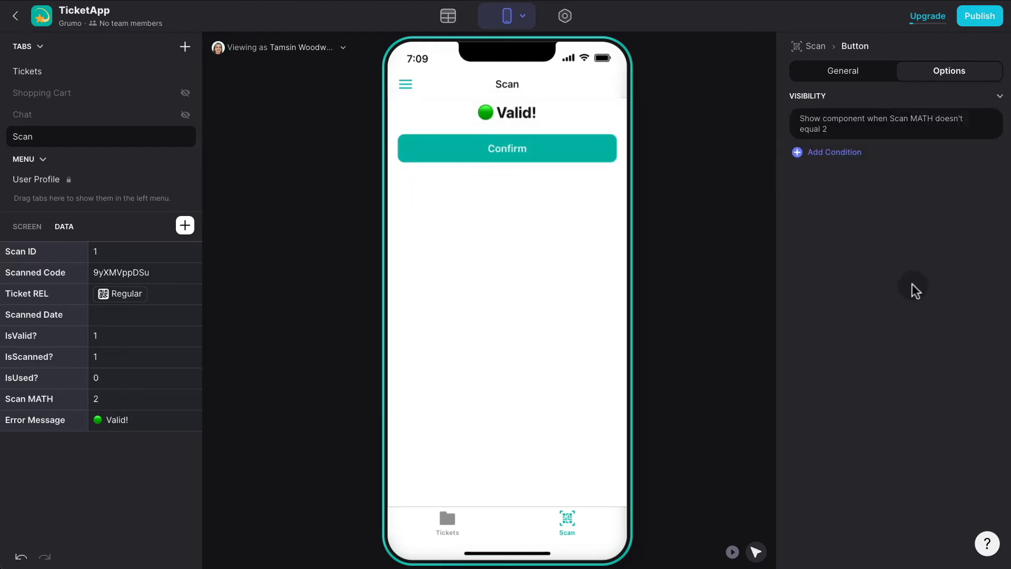
Clear the Scanned Code test value.
{"action": "double_click", "coordinate": [127, 271]}
{"action": "key", "text": "BackSpace"}
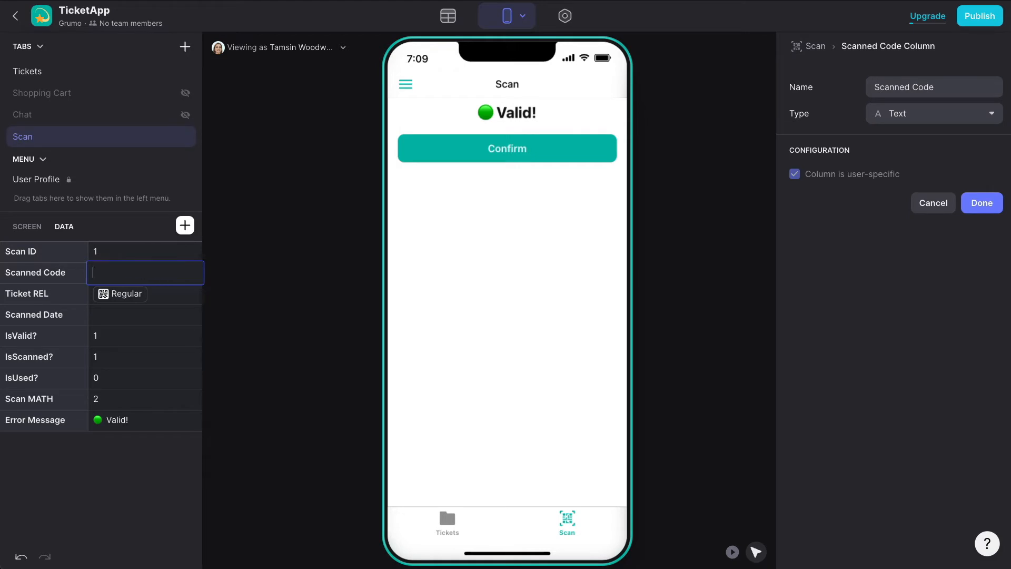
{"action": "left_click", "coordinate": [135, 317]}
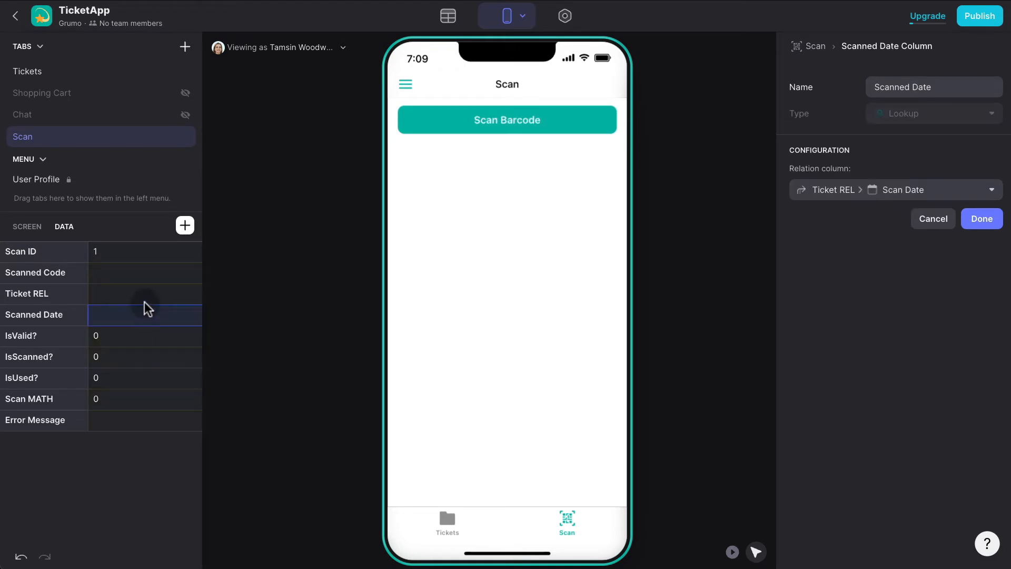
Paste the ticket code minus its last character to see Invalid!, then add back the final 'u' for Valid!
{"action": "double_click", "coordinate": [132, 271]}
{"action": "type", "text": "9yXMVppDSu"}
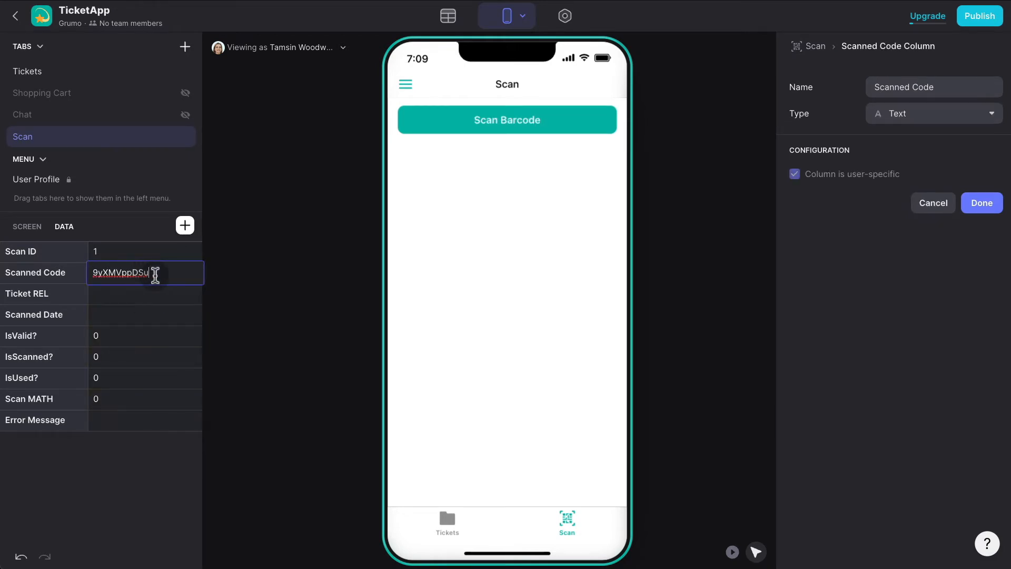
{"action": "key", "text": "BackSpace"}
{"action": "left_click", "coordinate": [169, 294]}
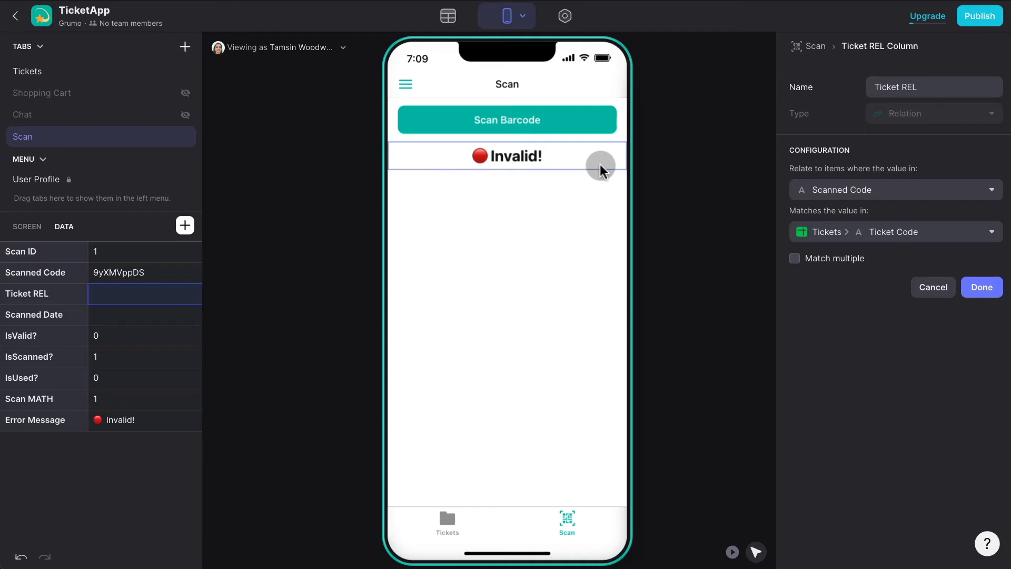
{"action": "double_click", "coordinate": [151, 273]}
{"action": "type", "text": "u"}
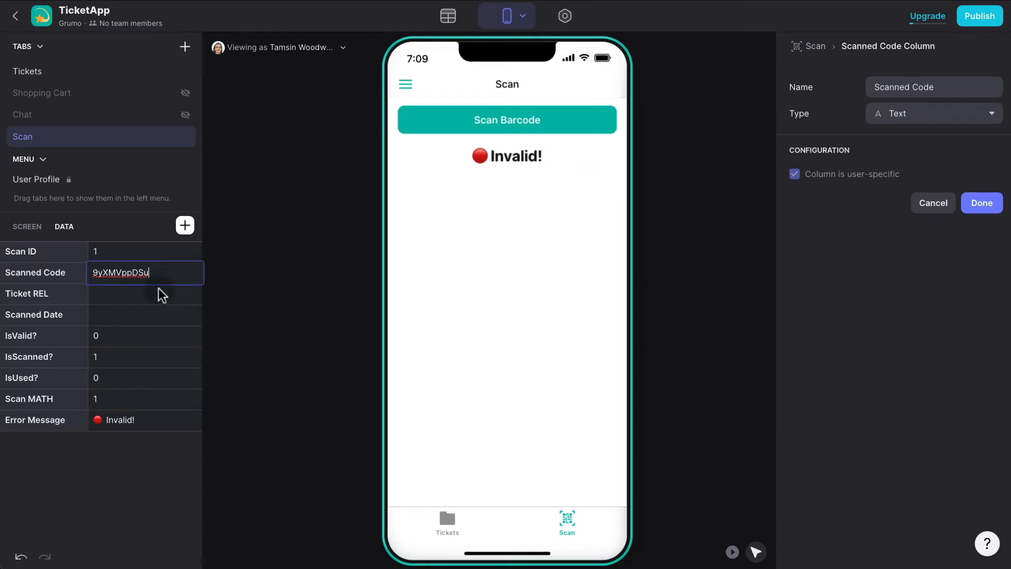
{"action": "left_click", "coordinate": [154, 295]}
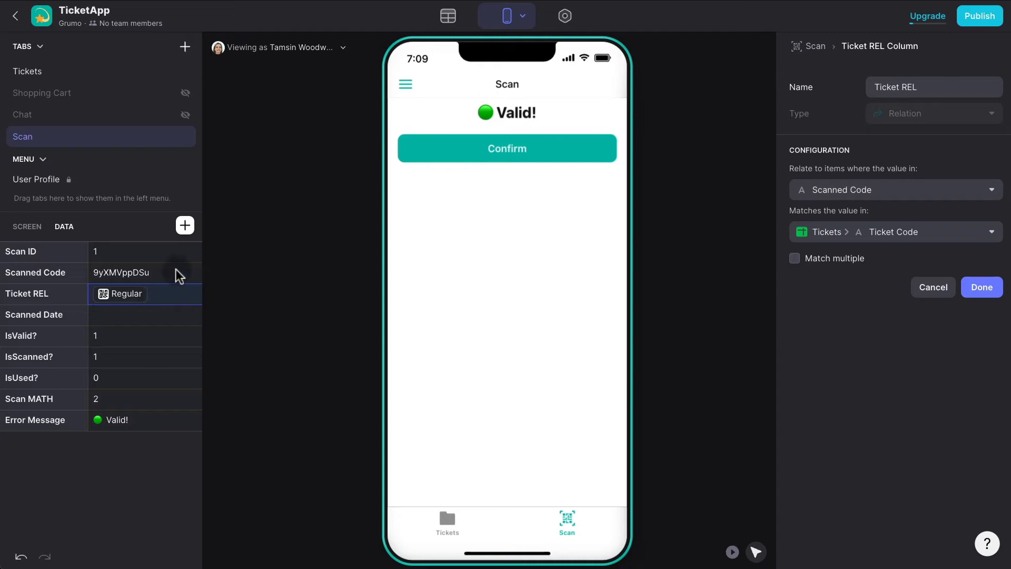
{"action": "left_click", "coordinate": [185, 225]}
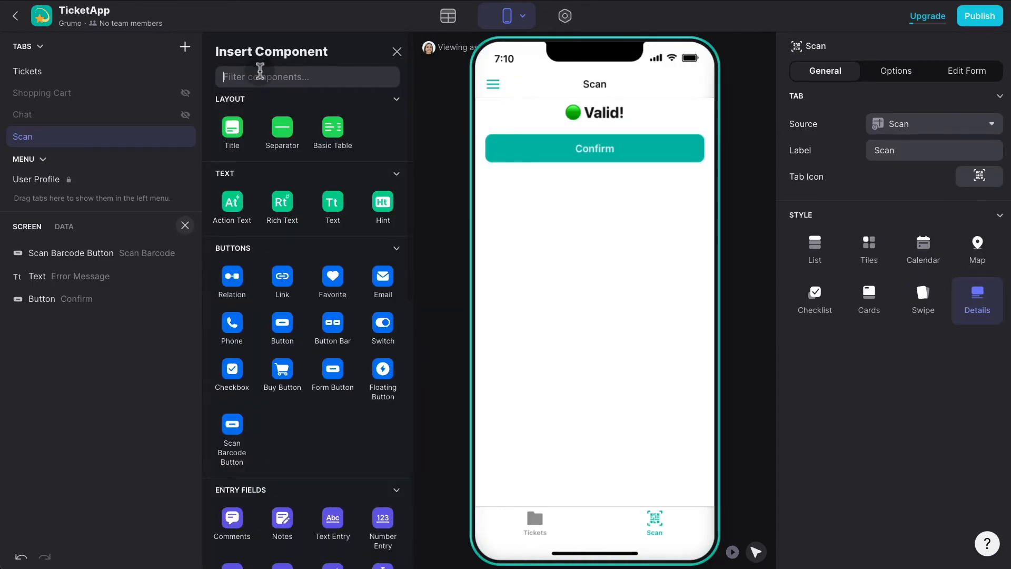
Add a light transparent button titled 'Cancel' to the Scan screen.
{"action": "type", "text": "button"}
{"action": "left_click", "coordinate": [283, 174]}
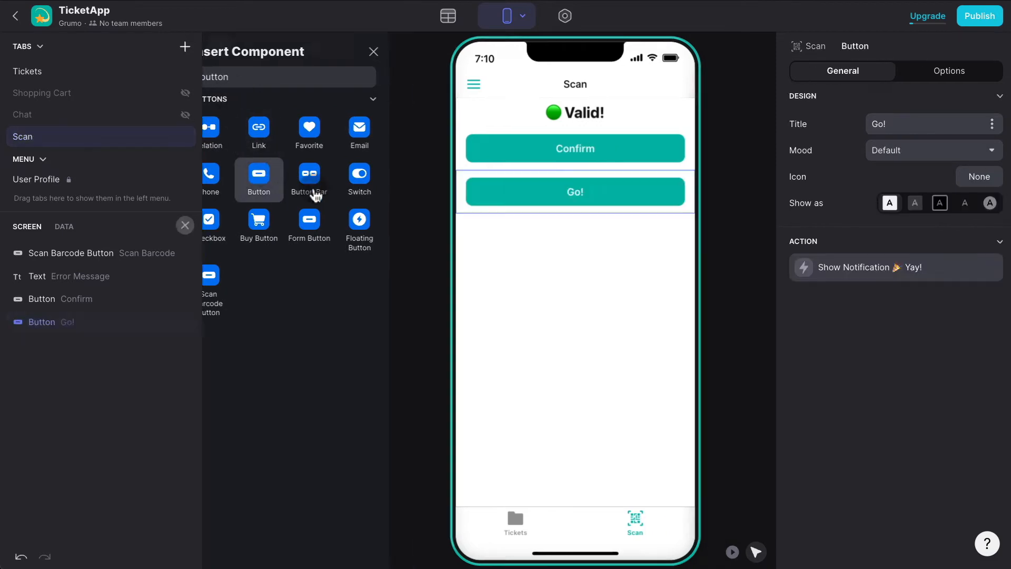
{"action": "left_click", "coordinate": [915, 204]}
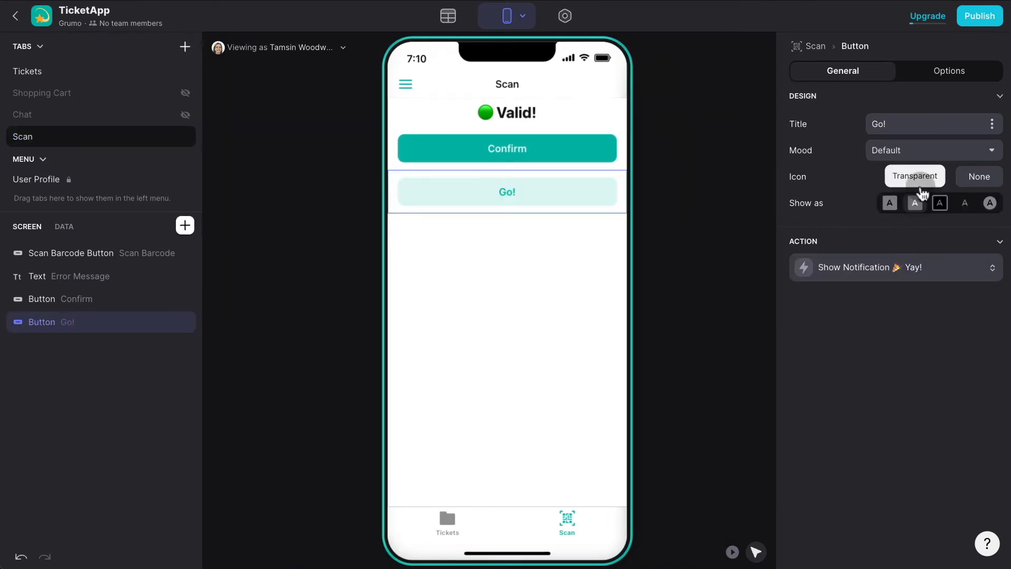
{"action": "left_click", "coordinate": [930, 122]}
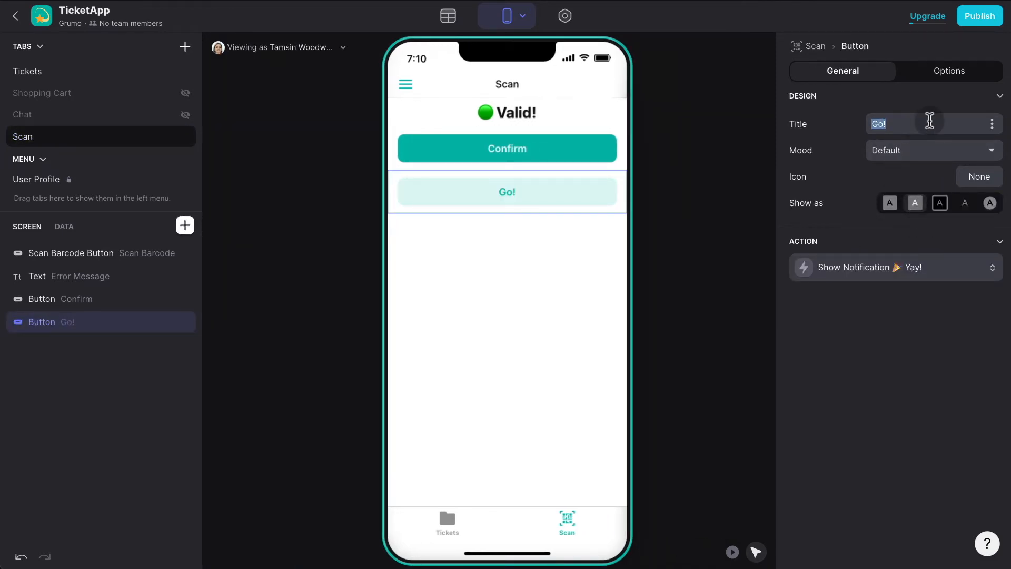
{"action": "type", "text": "Cancel"}
Make the Cancel button visible only when Scan MATH equals 2.
{"action": "left_click", "coordinate": [952, 74]}
{"action": "left_click", "coordinate": [846, 146]}
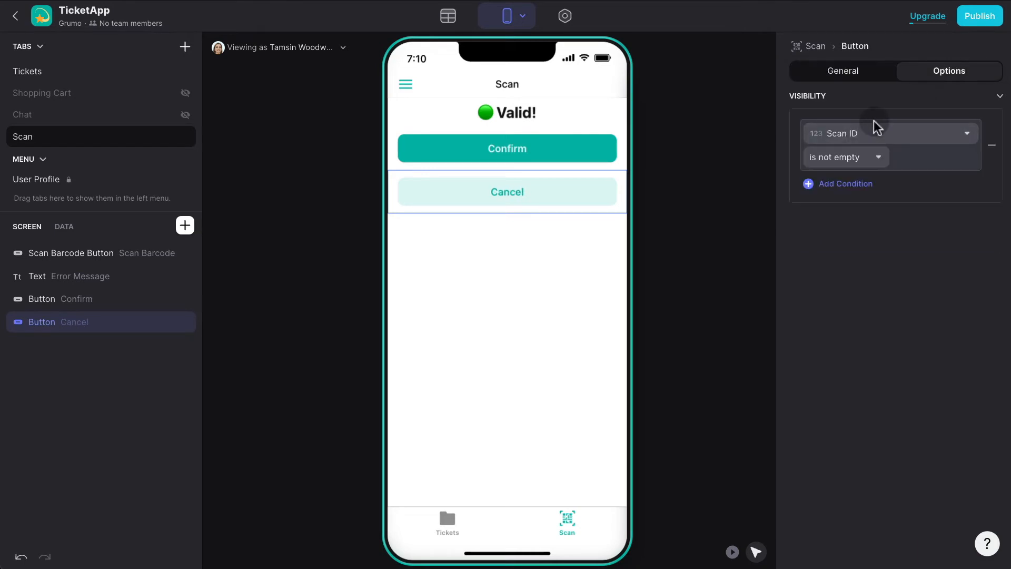
{"action": "left_click", "coordinate": [876, 129]}
{"action": "left_click", "coordinate": [869, 352]}
{"action": "left_click", "coordinate": [846, 158]}
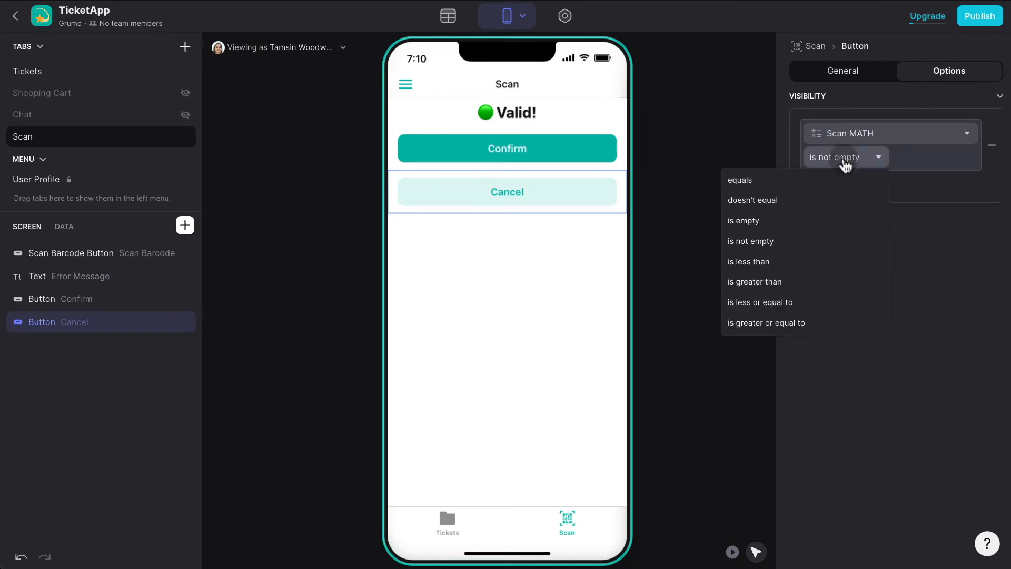
{"action": "left_click", "coordinate": [787, 180]}
{"action": "left_click", "coordinate": [920, 153]}
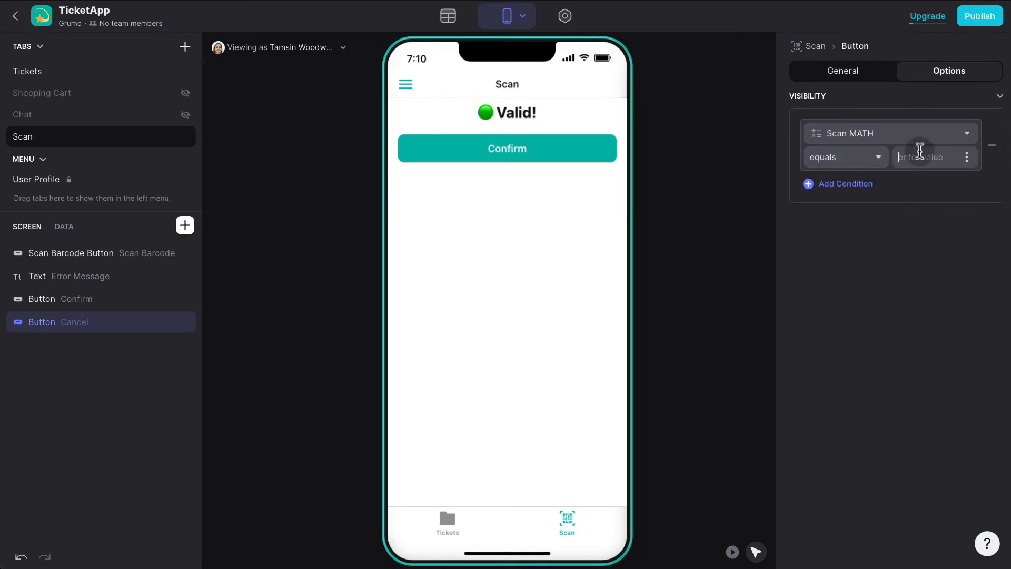
{"action": "type", "text": "2"}
{"action": "left_click", "coordinate": [912, 236]}
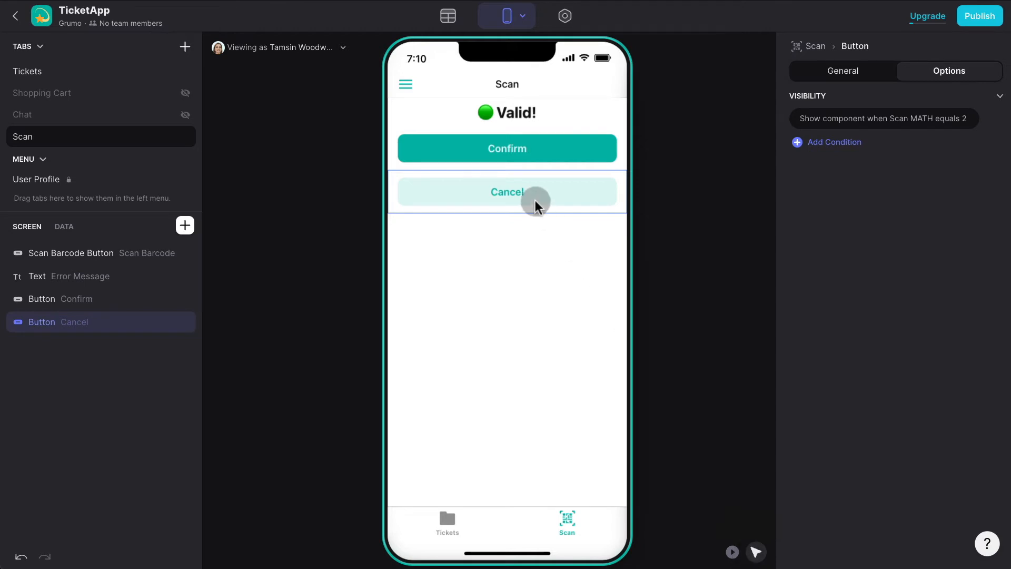
Make Cancel a Set Column Values action that clears Scanned Code, then test it in the preview.
{"action": "left_click", "coordinate": [864, 74]}
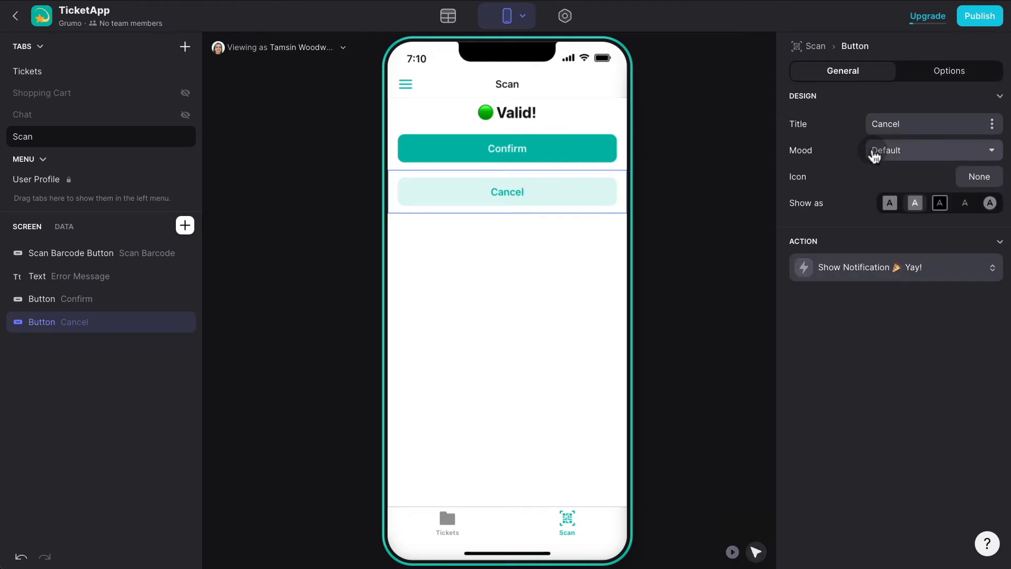
{"action": "left_click", "coordinate": [868, 274]}
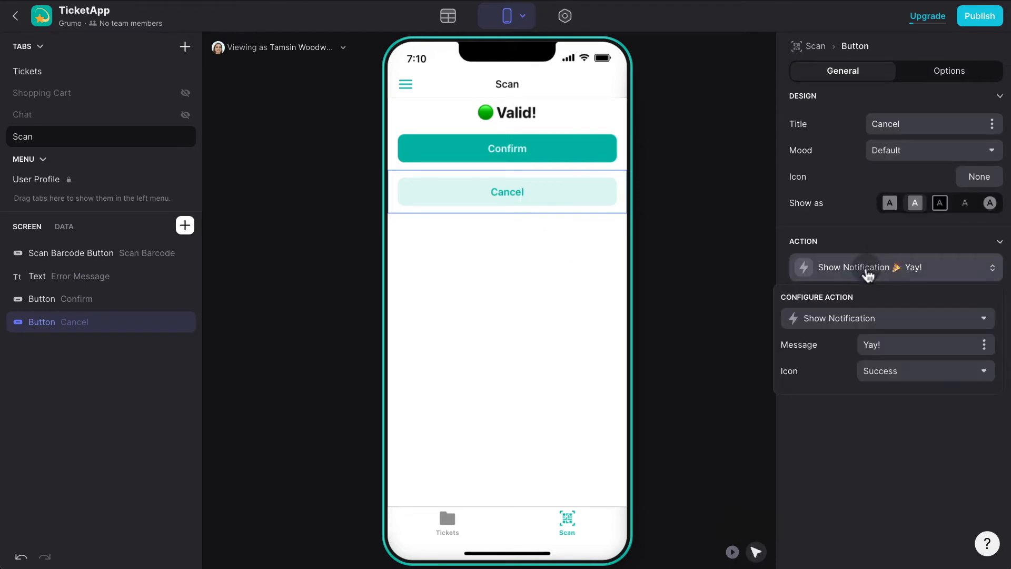
{"action": "left_click", "coordinate": [874, 319]}
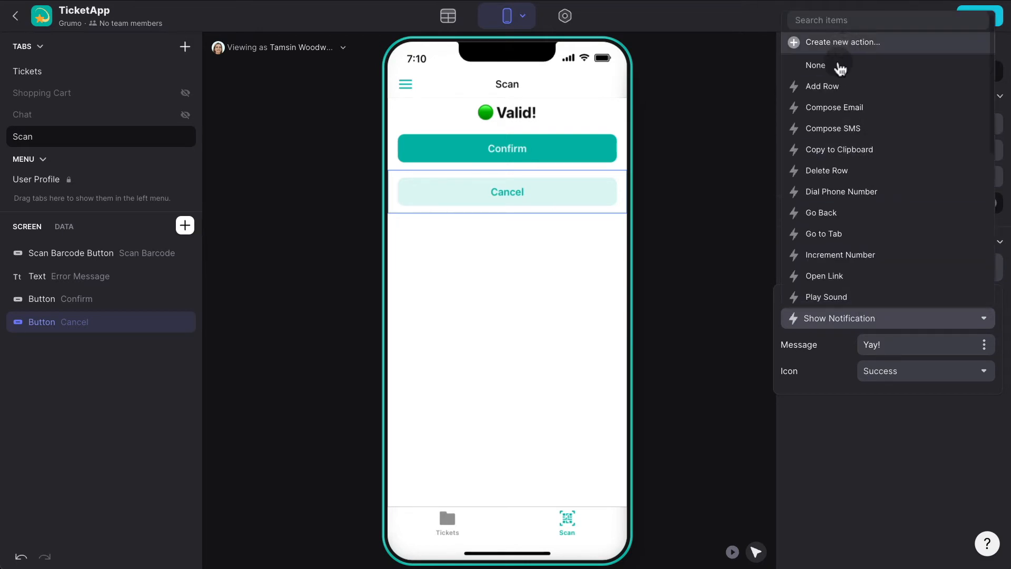
{"action": "left_click", "coordinate": [887, 438]}
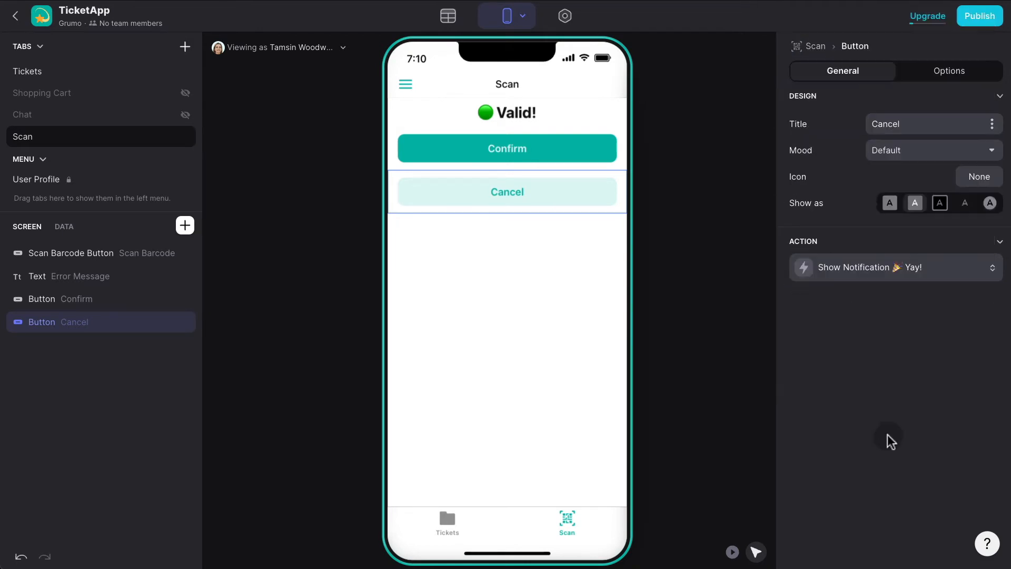
{"action": "left_click", "coordinate": [860, 267]}
{"action": "left_click", "coordinate": [858, 318]}
{"action": "type", "text": "set"}
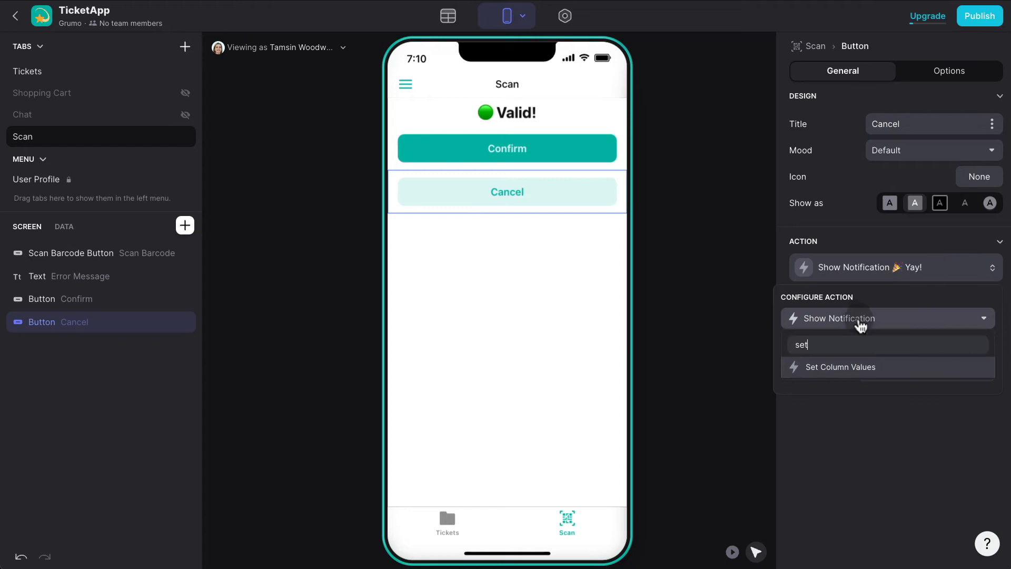
{"action": "left_click", "coordinate": [860, 367]}
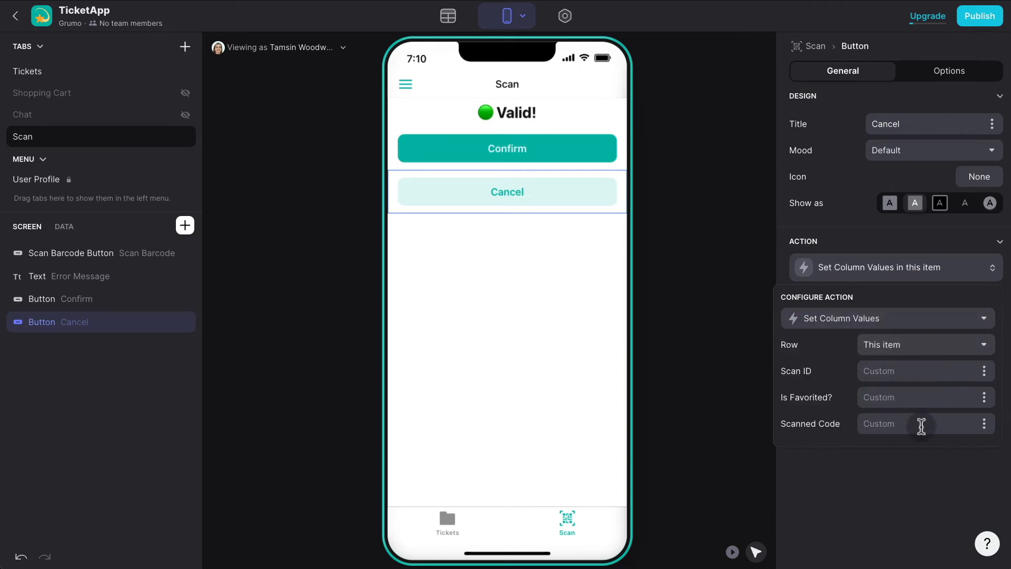
{"action": "left_click", "coordinate": [983, 425]}
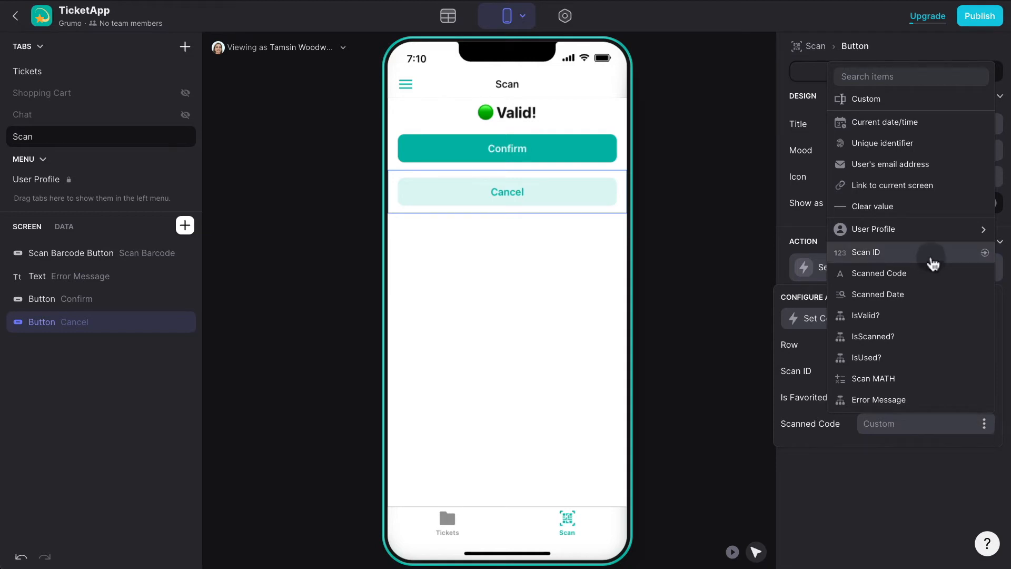
{"action": "left_click", "coordinate": [932, 207]}
{"action": "left_click", "coordinate": [923, 469]}
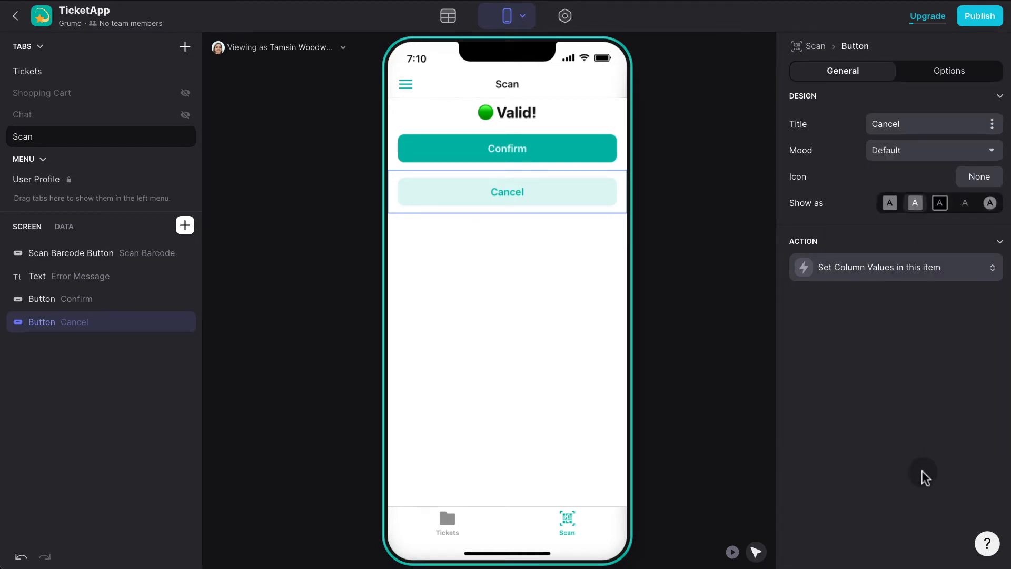
{"action": "left_click", "coordinate": [564, 203]}
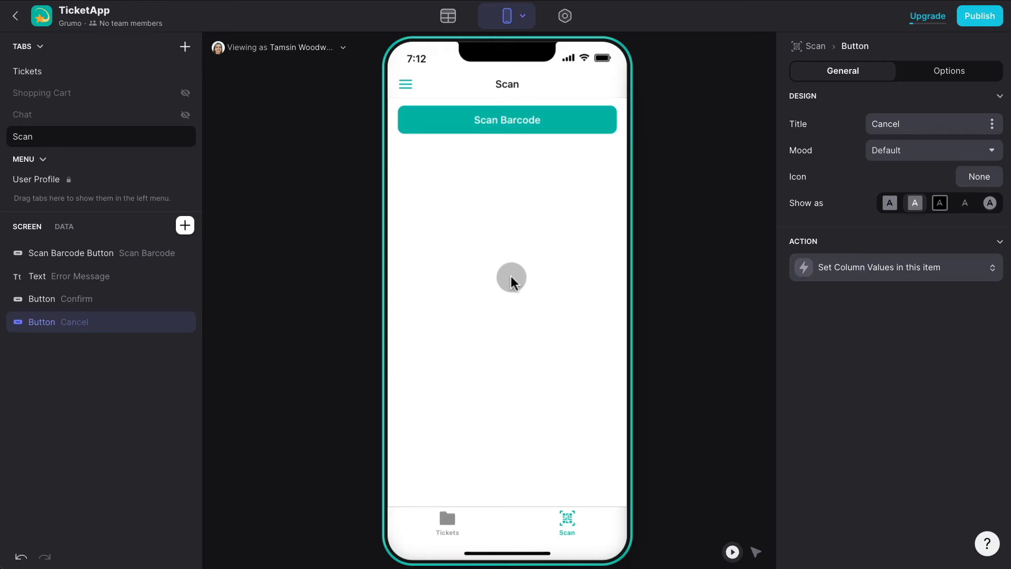
Insert an inline list below the scan button that draws from the Tickets sheet.
{"action": "left_click", "coordinate": [185, 226]}
{"action": "type", "text": "inlin"}
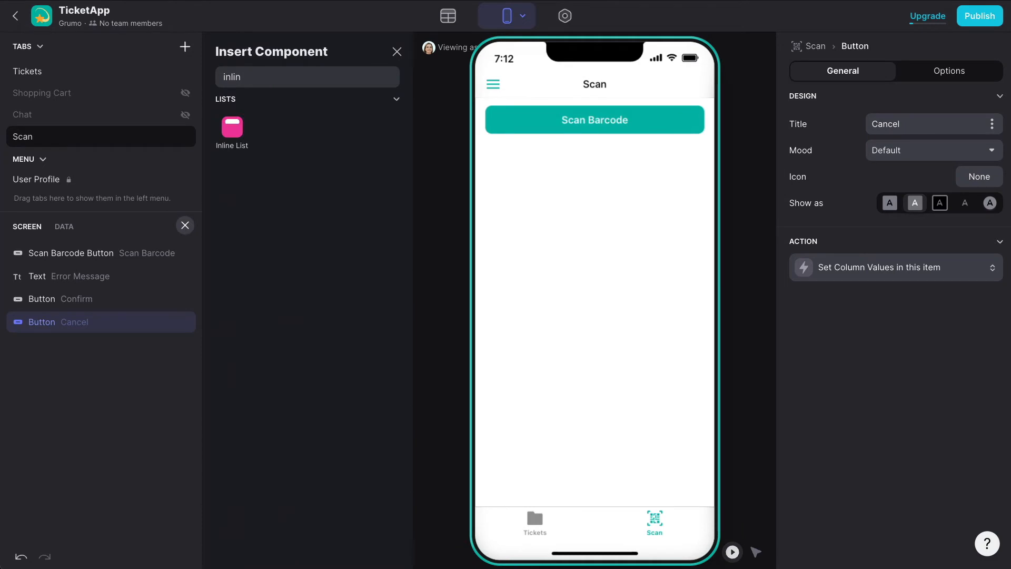
{"action": "left_click", "coordinate": [233, 131]}
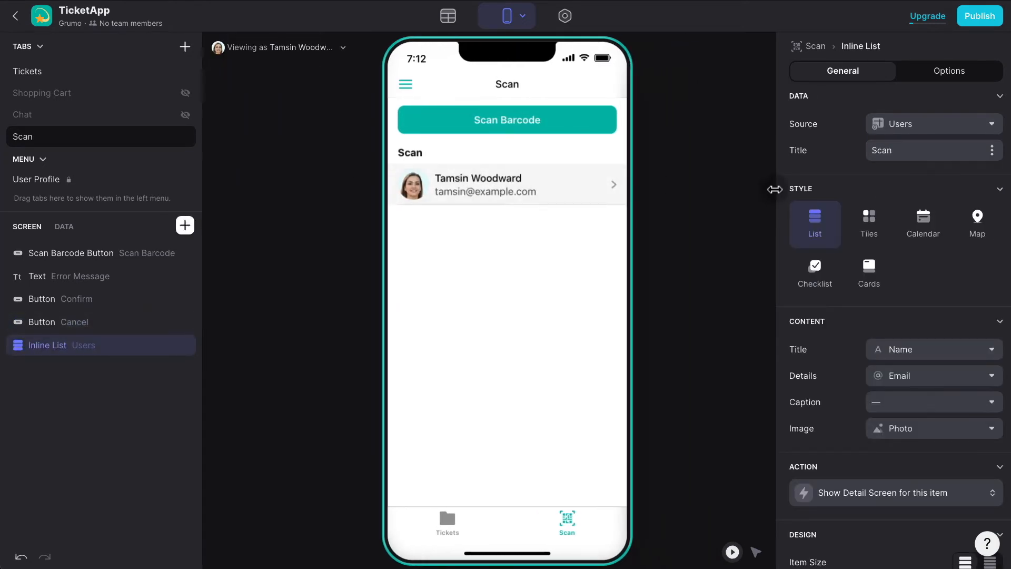
{"action": "left_click", "coordinate": [942, 134]}
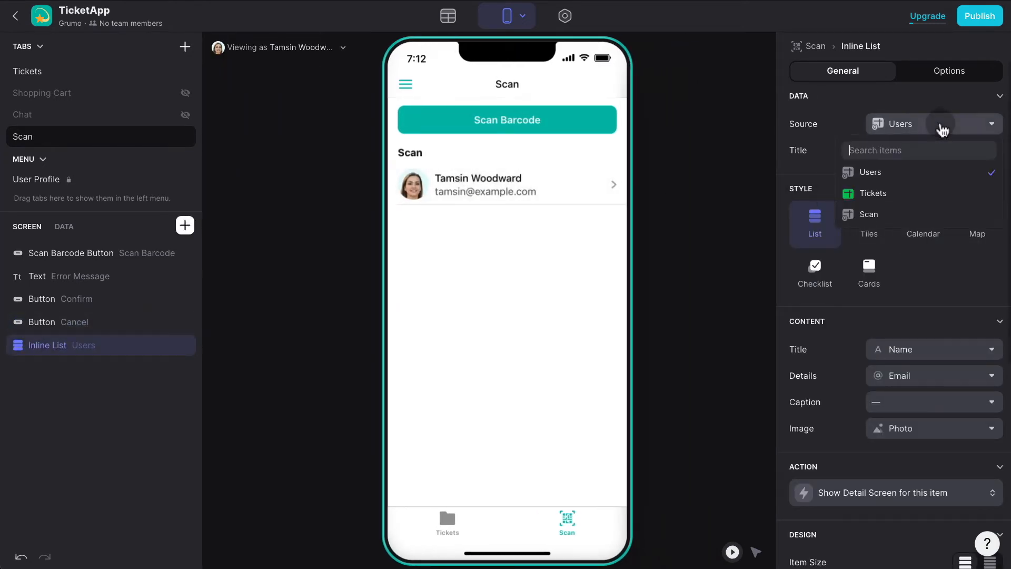
{"action": "left_click", "coordinate": [895, 193]}
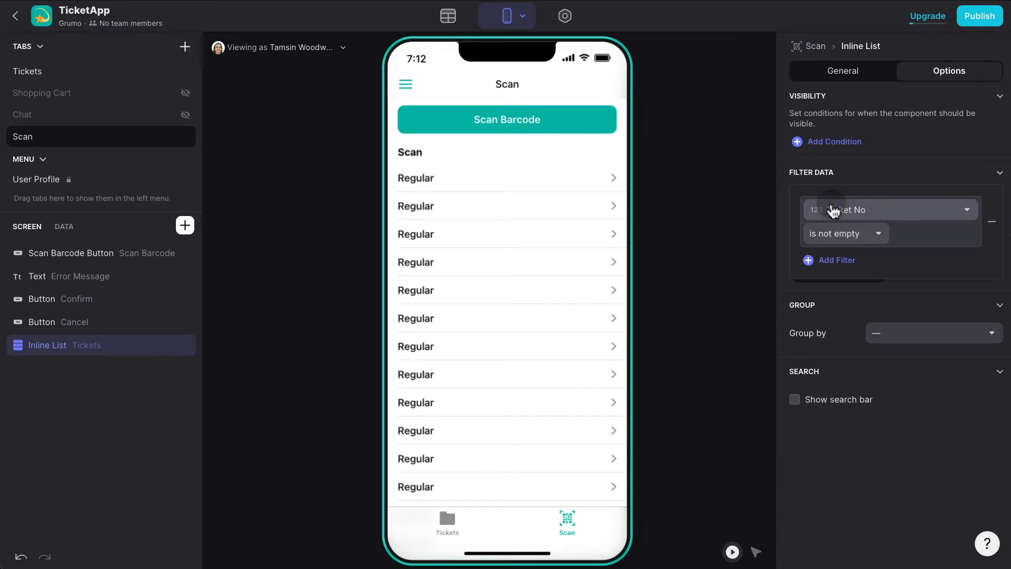
Filter the list to tickets whose Scan Date is not empty.
{"action": "left_click", "coordinate": [895, 212]}
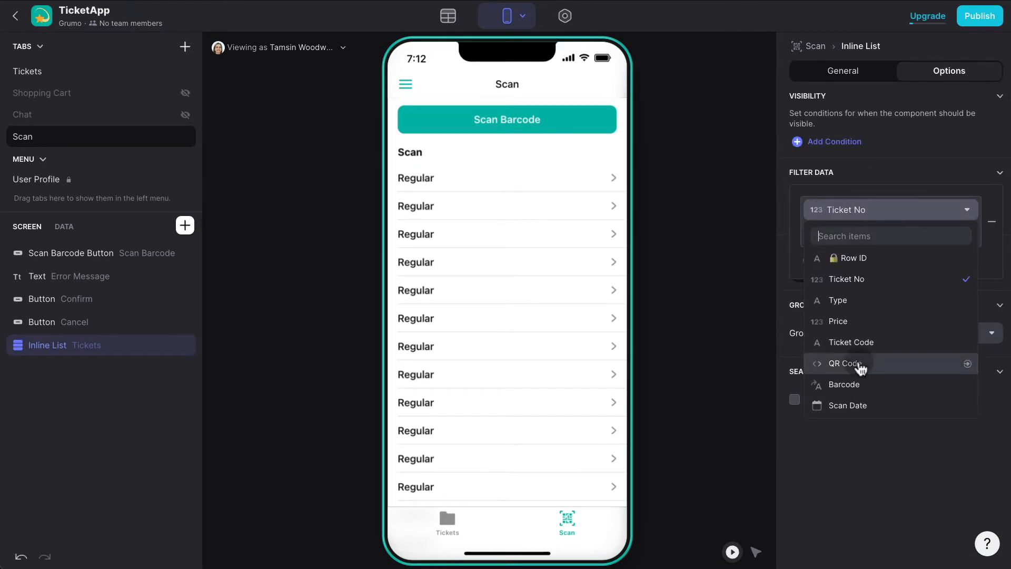
{"action": "left_click", "coordinate": [848, 405]}
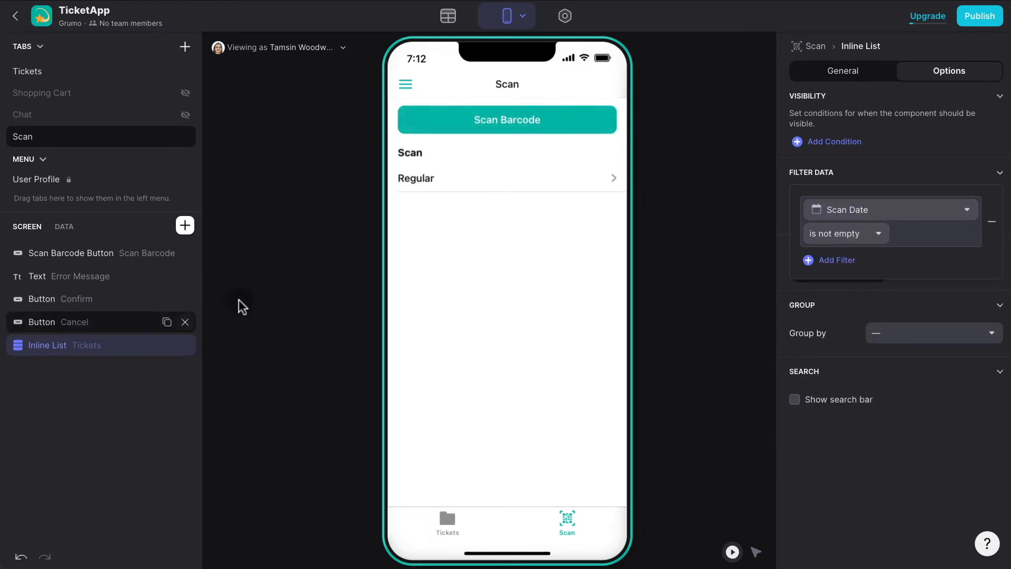
{"action": "left_click", "coordinate": [492, 304]}
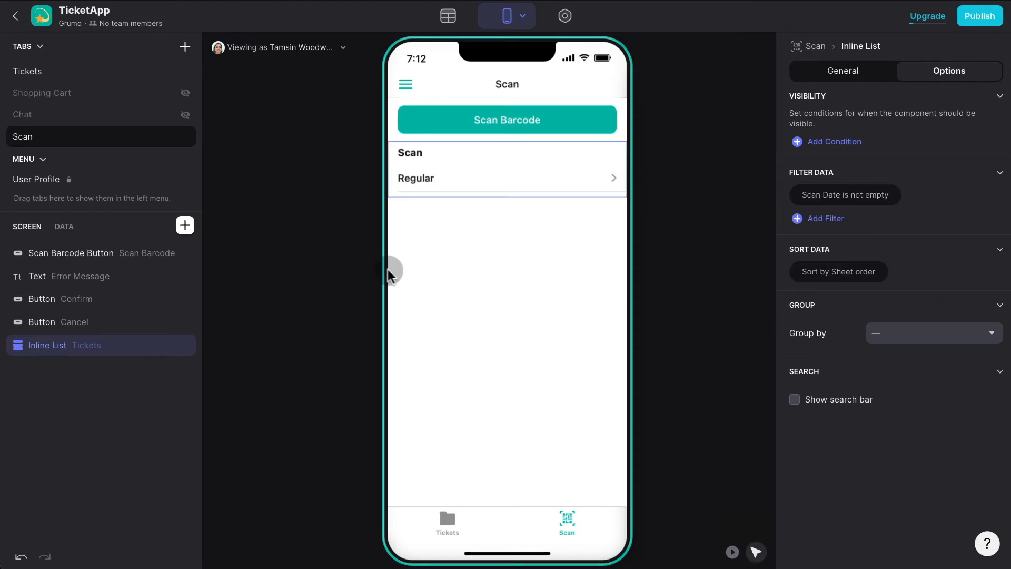
Use each ticket's QR Code as the list item image, keeping regular item size.
{"action": "left_click", "coordinate": [853, 71]}
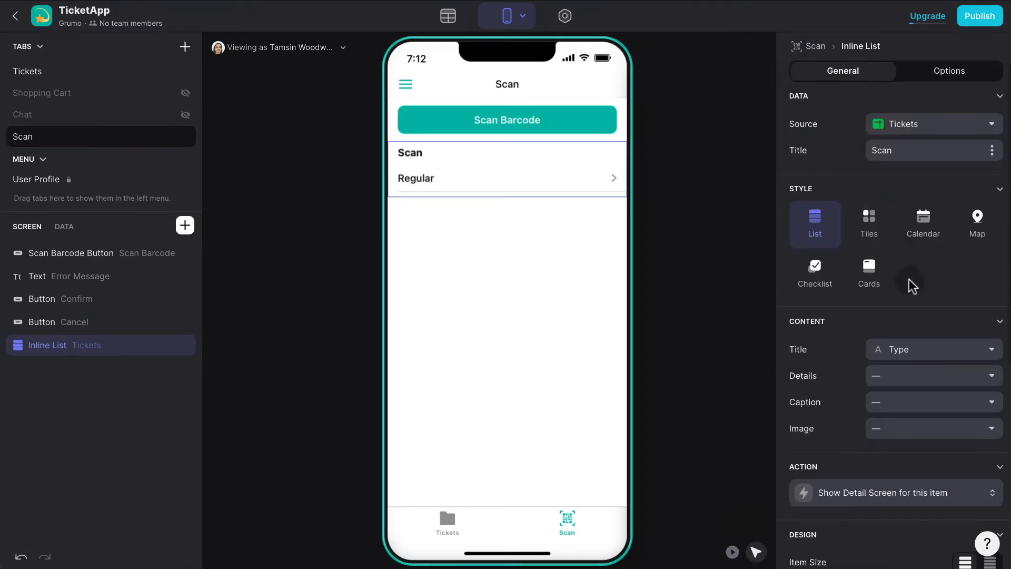
{"action": "left_click", "coordinate": [928, 424]}
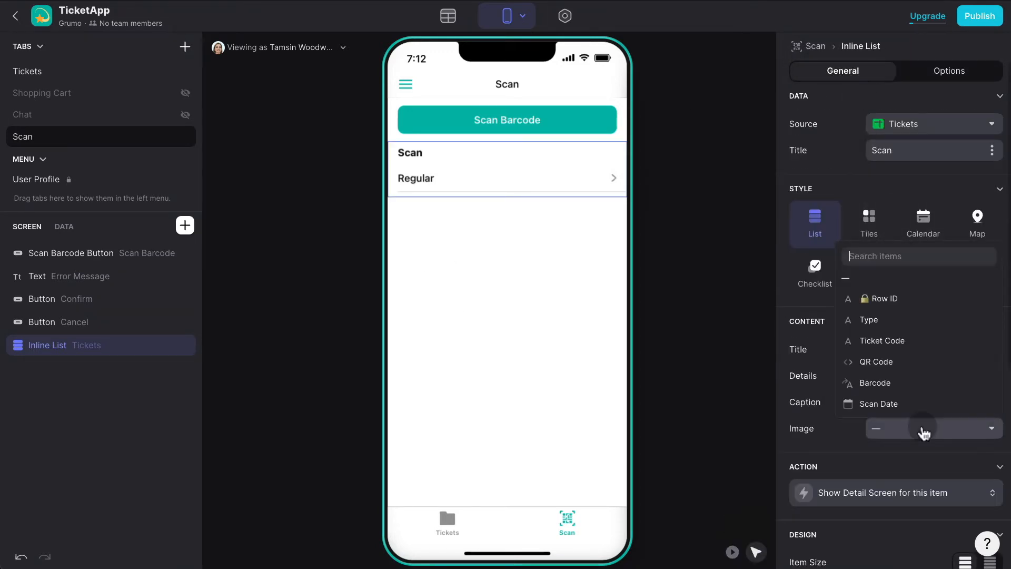
{"action": "left_click", "coordinate": [906, 361]}
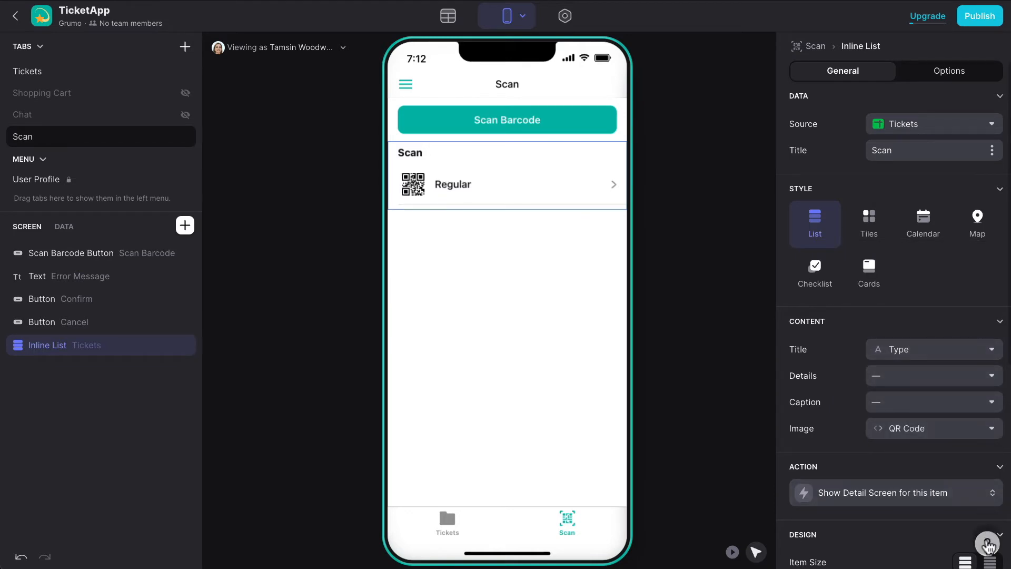
{"action": "left_click", "coordinate": [991, 564]}
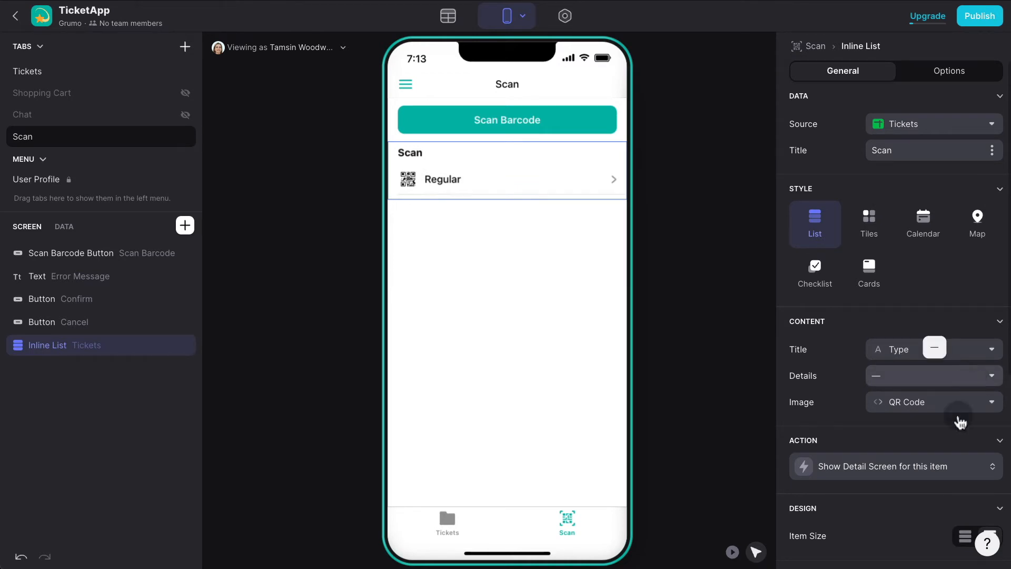
{"action": "scroll", "coordinate": [966, 490], "scroll_direction": "down", "scroll_amount": 1}
{"action": "left_click", "coordinate": [964, 519]}
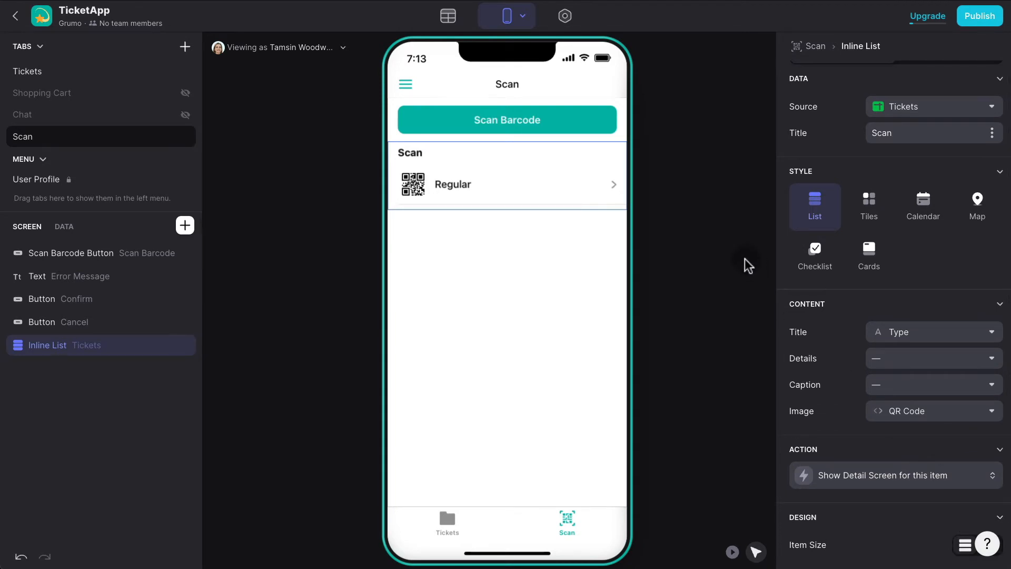
Show the Ticket Code as each list item's details line.
{"action": "left_click", "coordinate": [912, 364]}
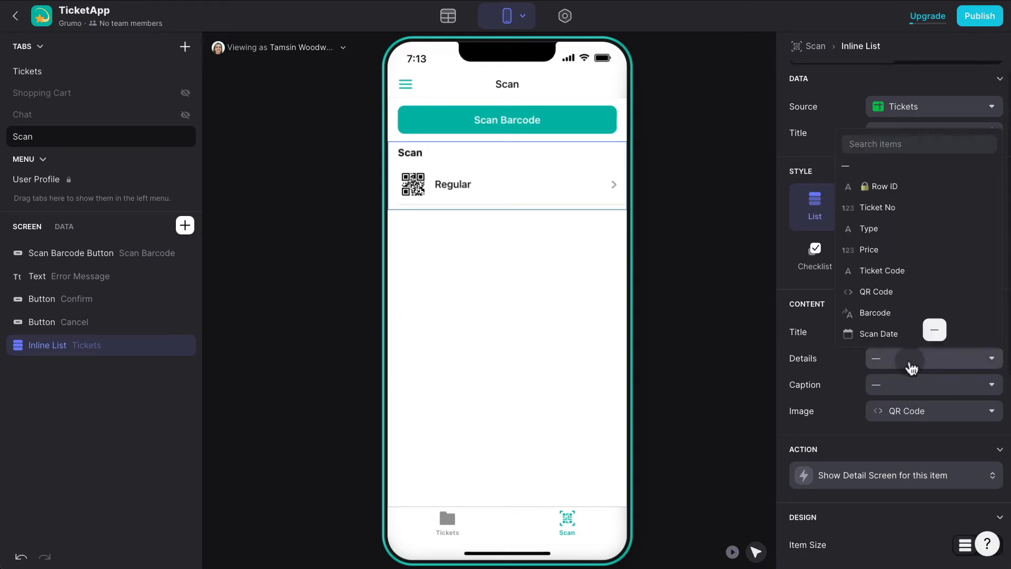
{"action": "left_click", "coordinate": [908, 314]}
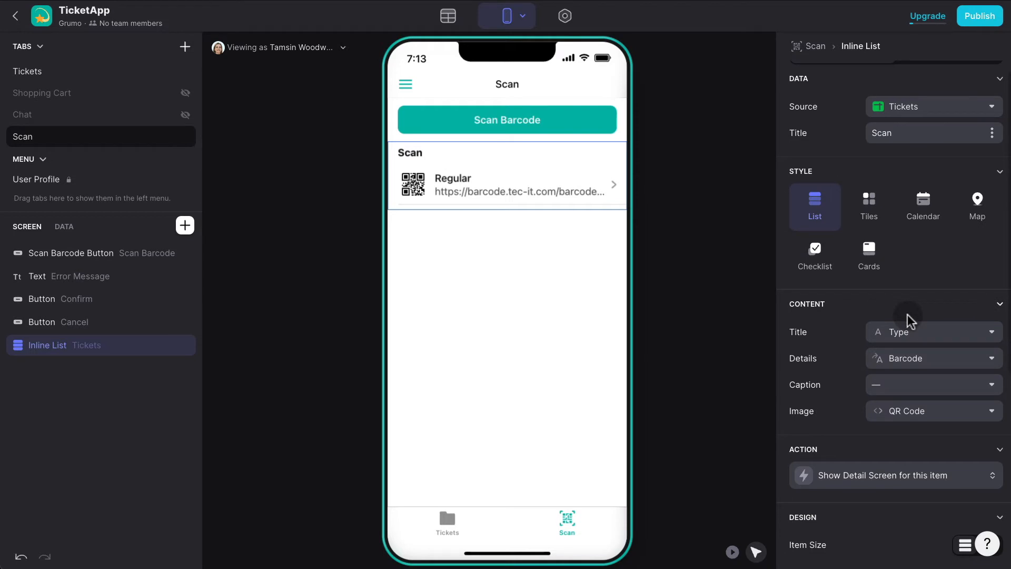
{"action": "left_click", "coordinate": [921, 356]}
{"action": "left_click", "coordinate": [902, 270]}
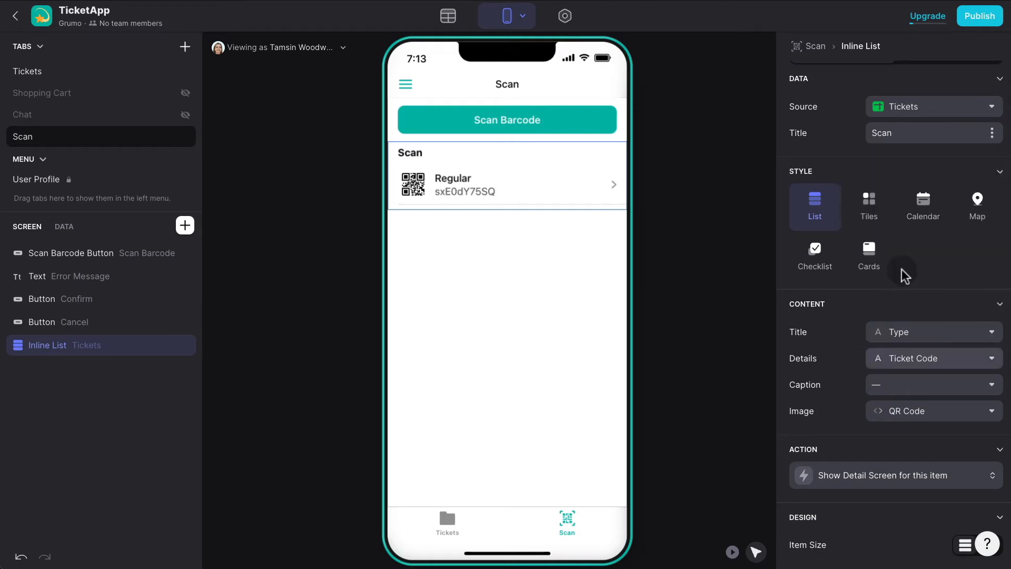
{"action": "left_click", "coordinate": [732, 536]}
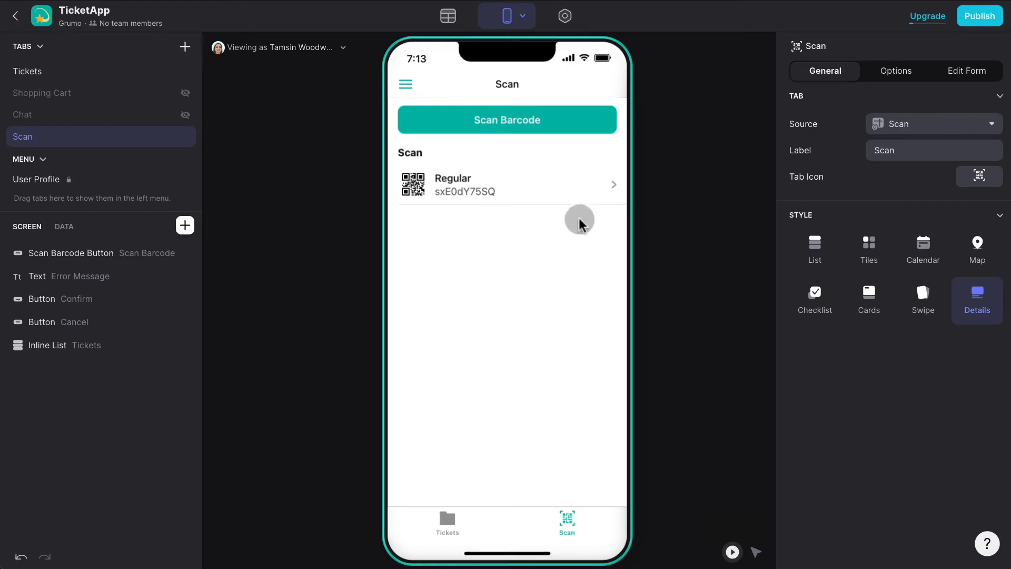
On the Regular ticket's detail screen, replace the Title and Action Text components with a Basic Table.
{"action": "left_click", "coordinate": [535, 188]}
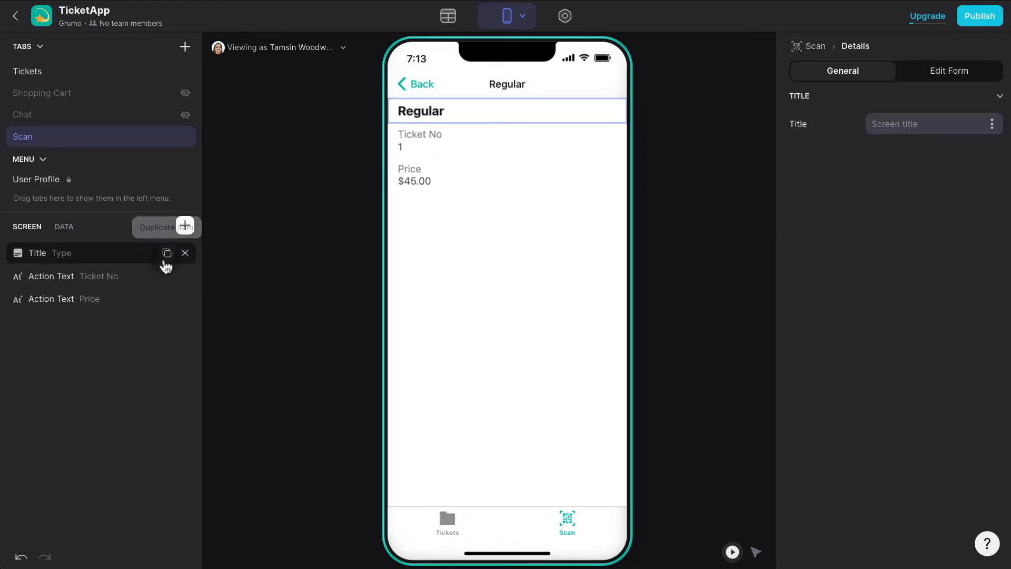
{"action": "left_click", "coordinate": [185, 254]}
{"action": "left_click", "coordinate": [185, 253]}
{"action": "left_click", "coordinate": [185, 254]}
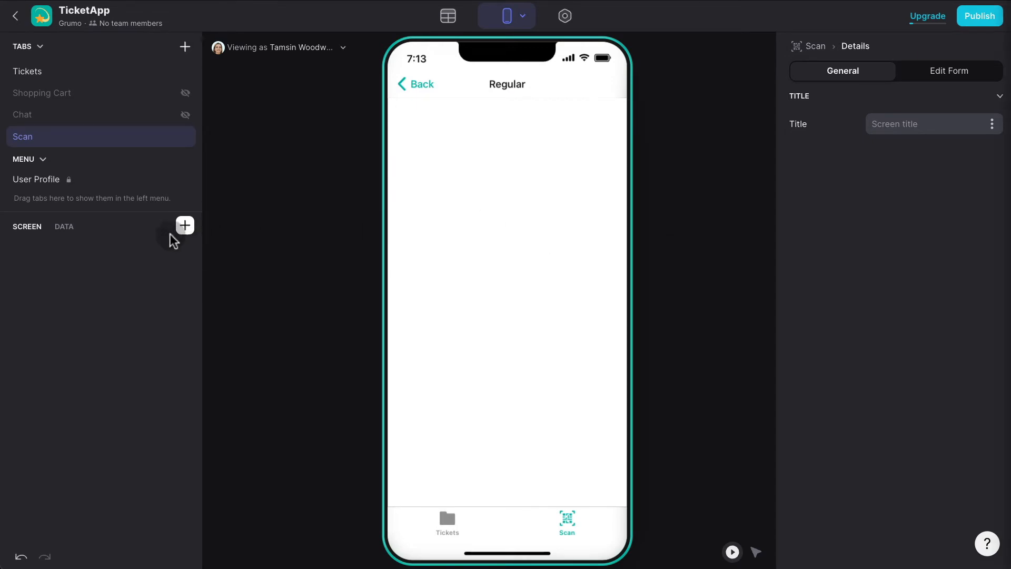
{"action": "left_click", "coordinate": [185, 226]}
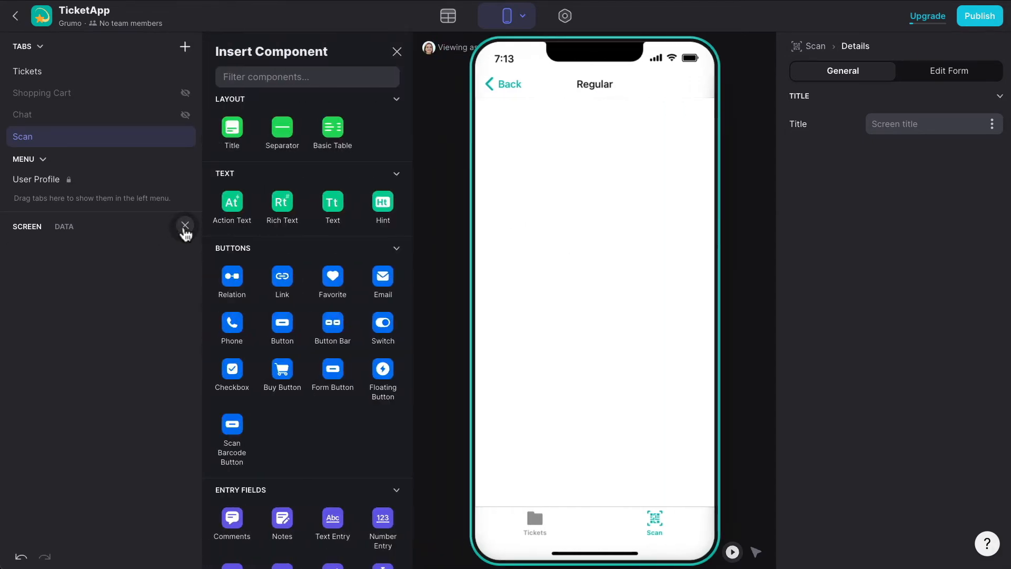
{"action": "type", "text": "tabl"}
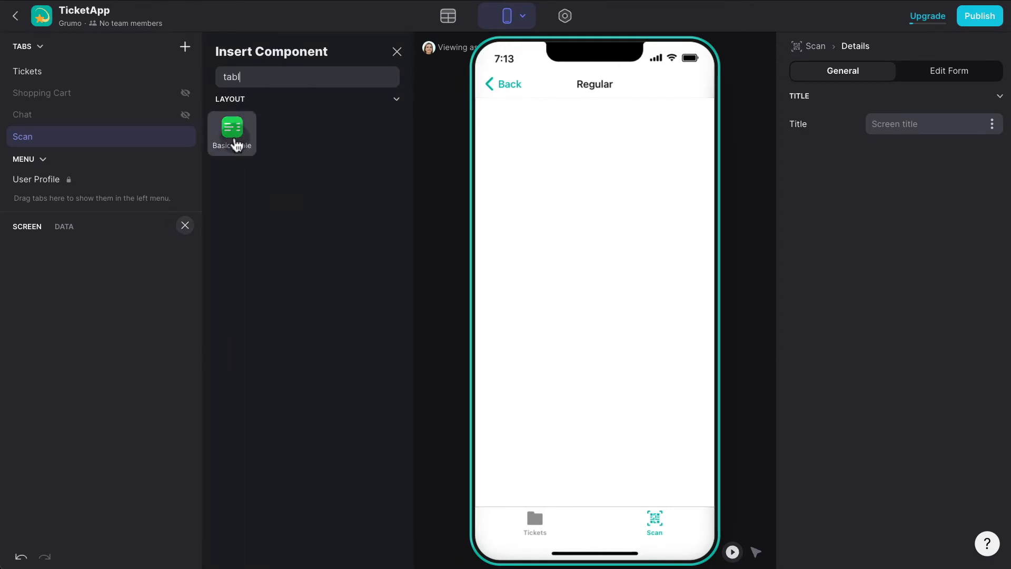
{"action": "left_click", "coordinate": [234, 138]}
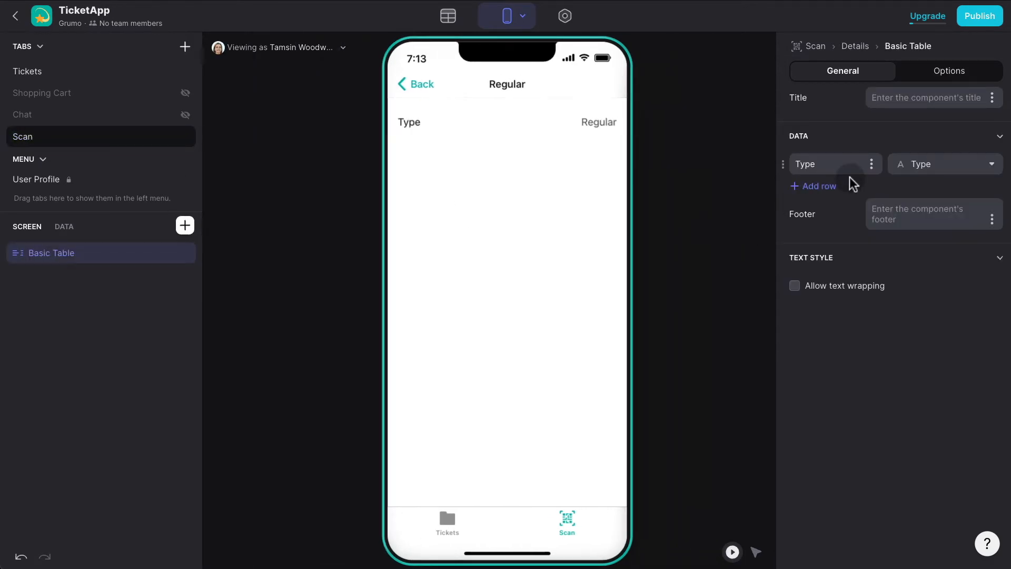
Add Price and Scan Date rows to the table.
{"action": "left_click", "coordinate": [826, 188]}
{"action": "left_click", "coordinate": [928, 195]}
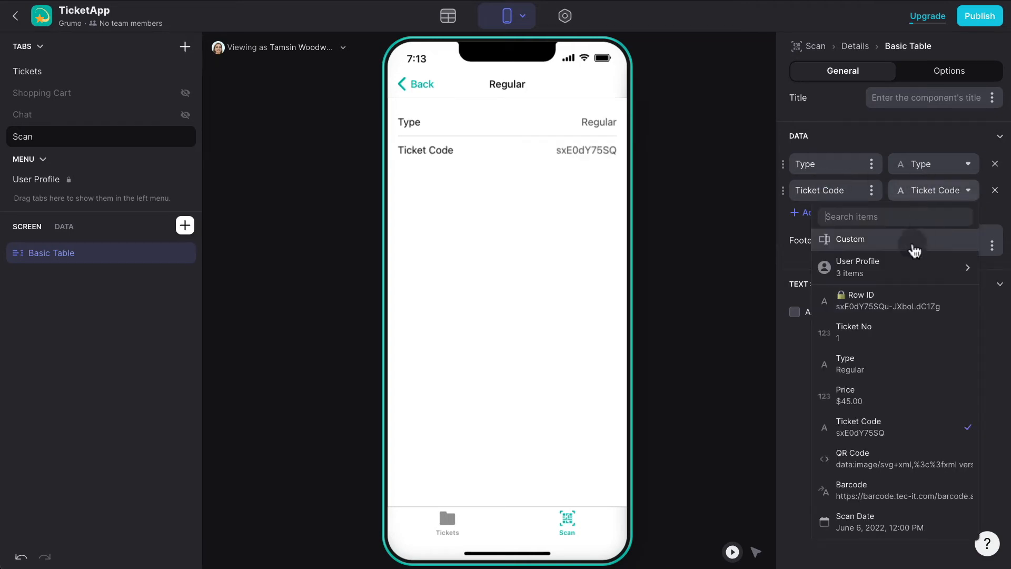
{"action": "left_click", "coordinate": [865, 393]}
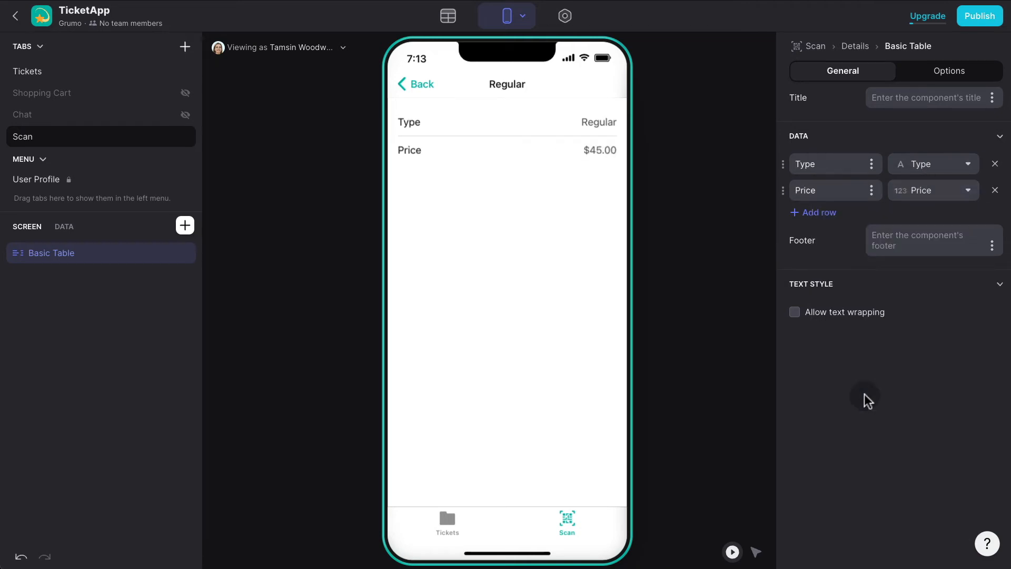
{"action": "left_click", "coordinate": [808, 212]}
{"action": "left_click", "coordinate": [907, 218]}
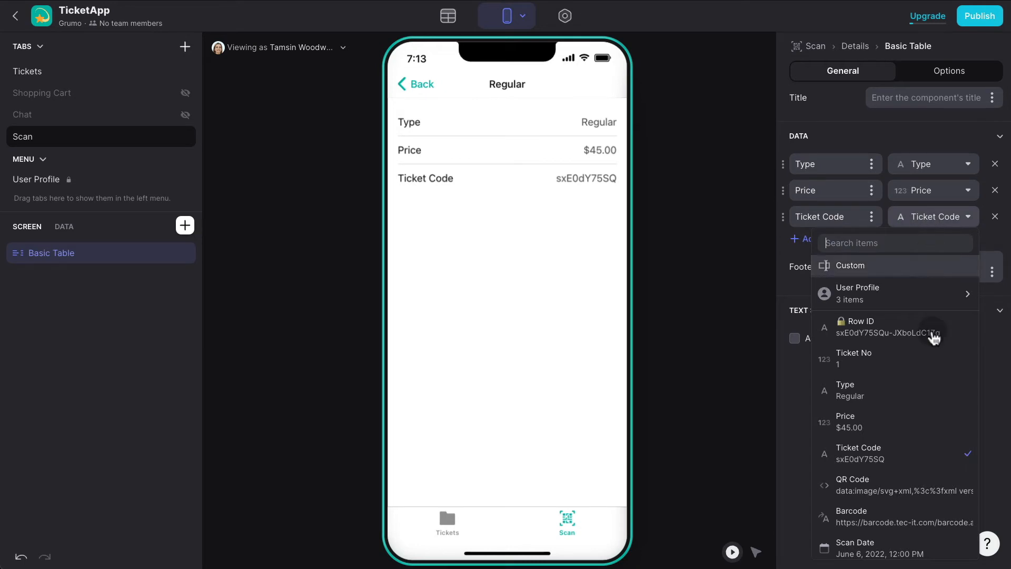
{"action": "left_click", "coordinate": [900, 547]}
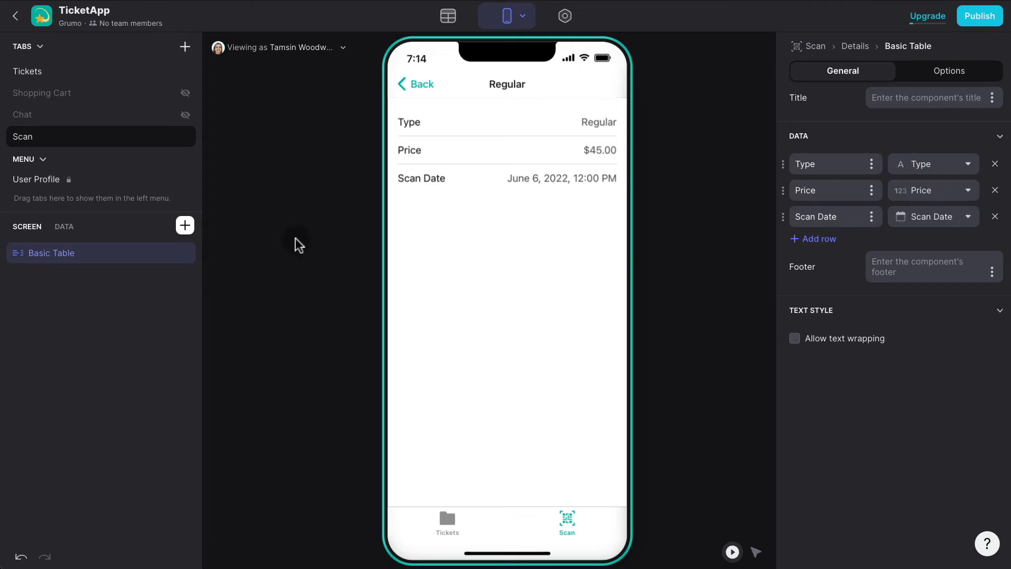
Add a light tinted button titled 'Reset!' below the Scan Date row.
{"action": "left_click", "coordinate": [184, 226]}
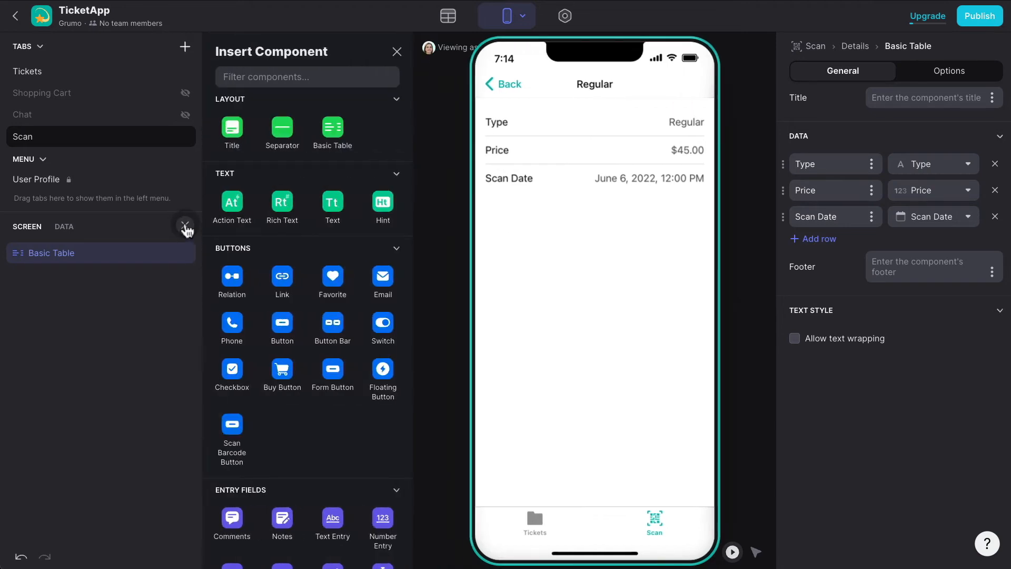
{"action": "type", "text": "button"}
{"action": "left_click_drag", "start_coordinate": [270, 194], "coordinate": [526, 200]}
{"action": "left_click", "coordinate": [915, 203]}
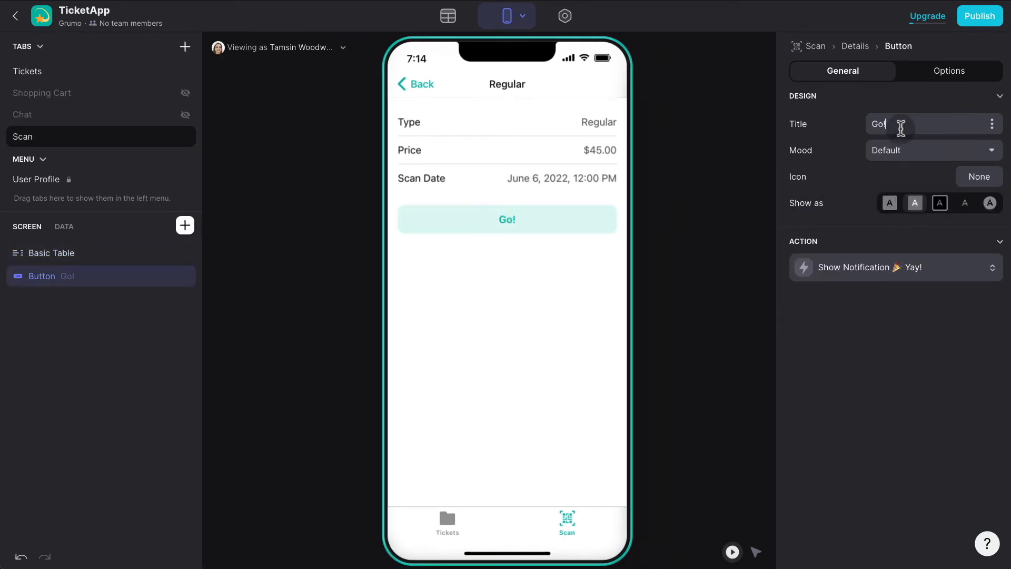
{"action": "triple_click", "coordinate": [896, 129]}
{"action": "type", "text": "Rest"}
{"action": "type", "text": "set!"}
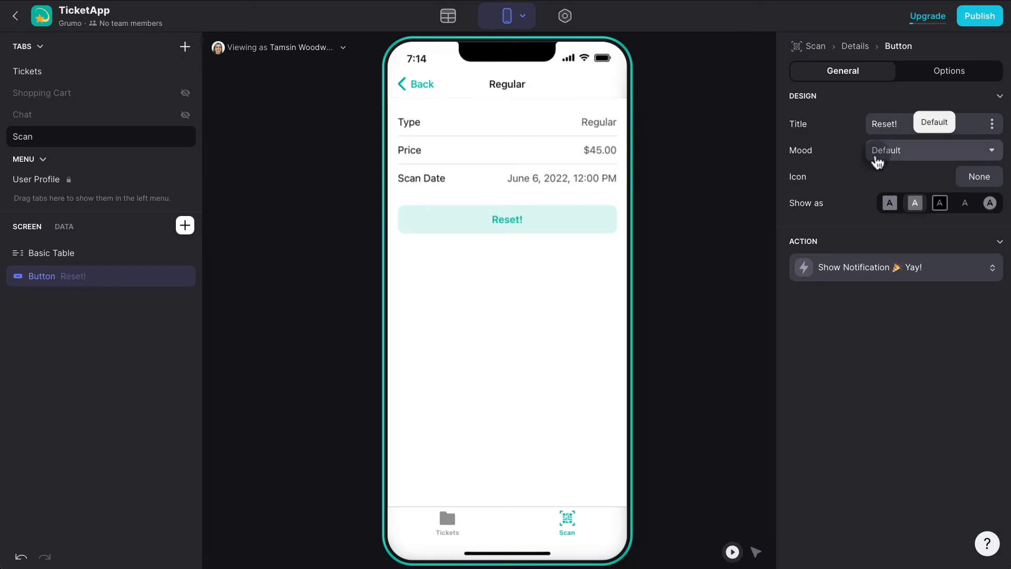
Create a custom 'Reset' action whose first step sets column values on this item.
{"action": "left_click", "coordinate": [905, 267]}
{"action": "left_click", "coordinate": [849, 318]}
{"action": "left_click", "coordinate": [859, 47]}
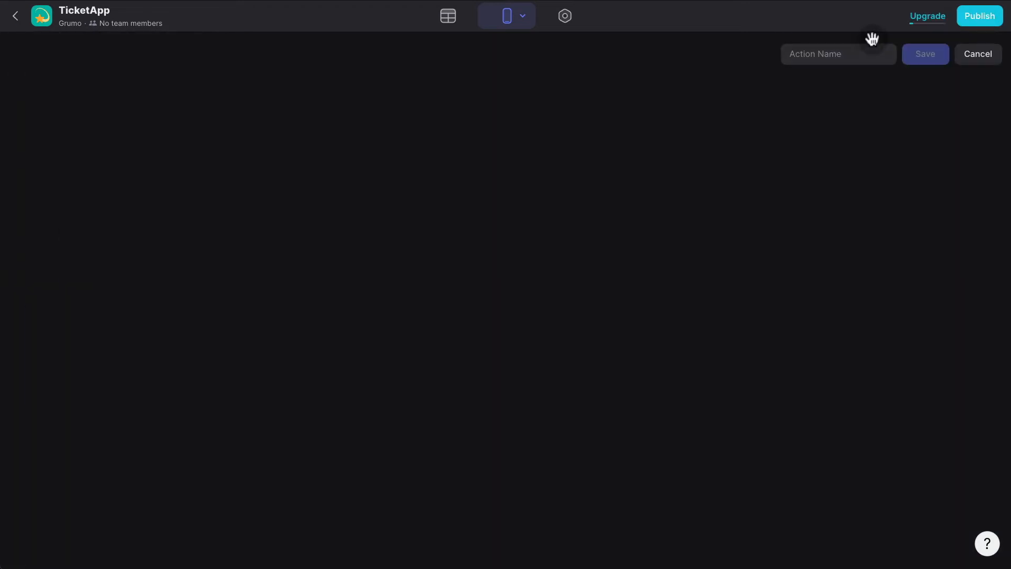
{"action": "type", "text": "Reset"}
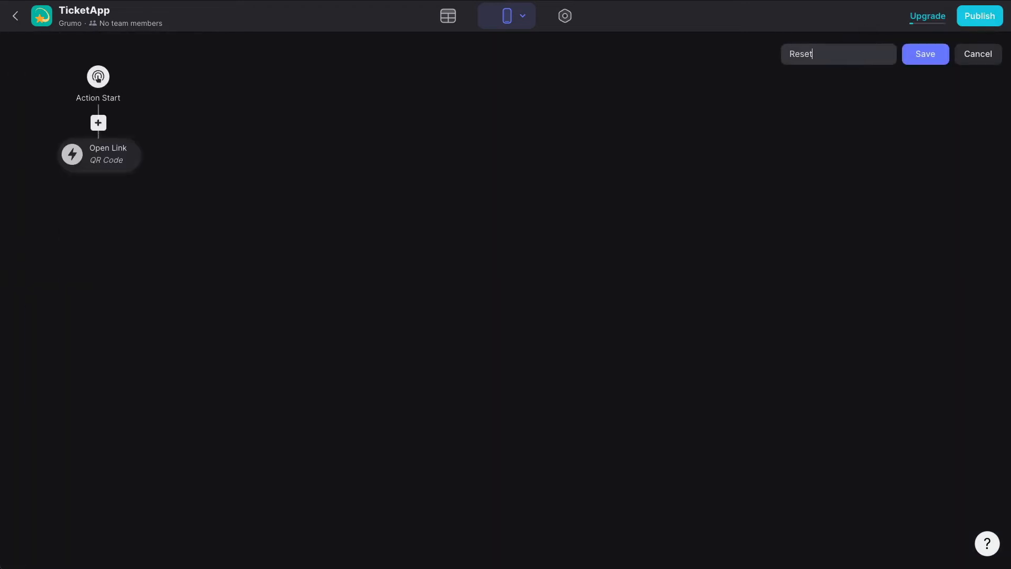
{"action": "left_click", "coordinate": [121, 153]}
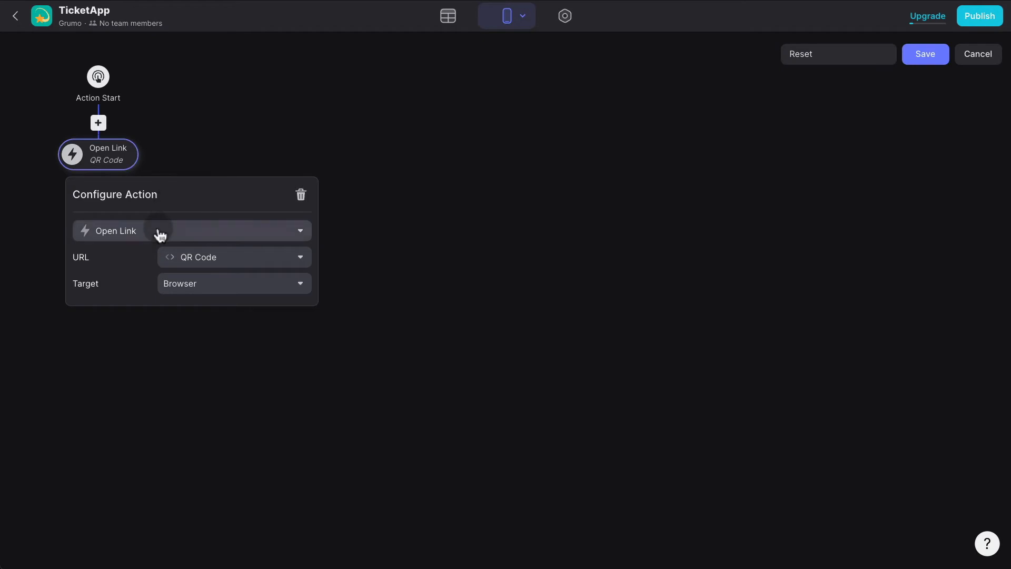
{"action": "left_click", "coordinate": [158, 232]}
{"action": "type", "text": "set"}
{"action": "left_click", "coordinate": [188, 278]}
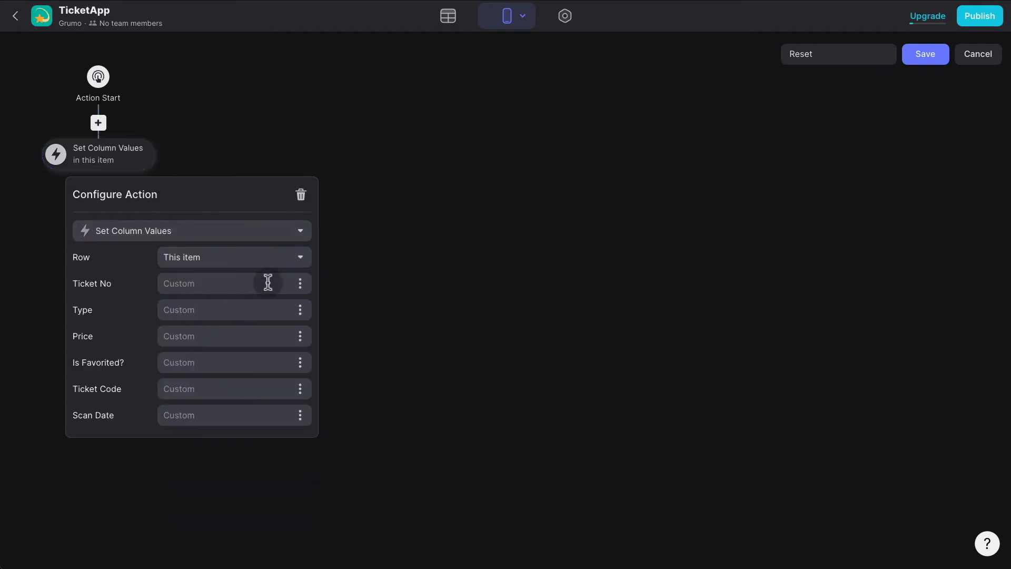
Add Go Back and a 'Done!' Show Notification step to the Reset action and save it.
{"action": "left_click", "coordinate": [300, 416]}
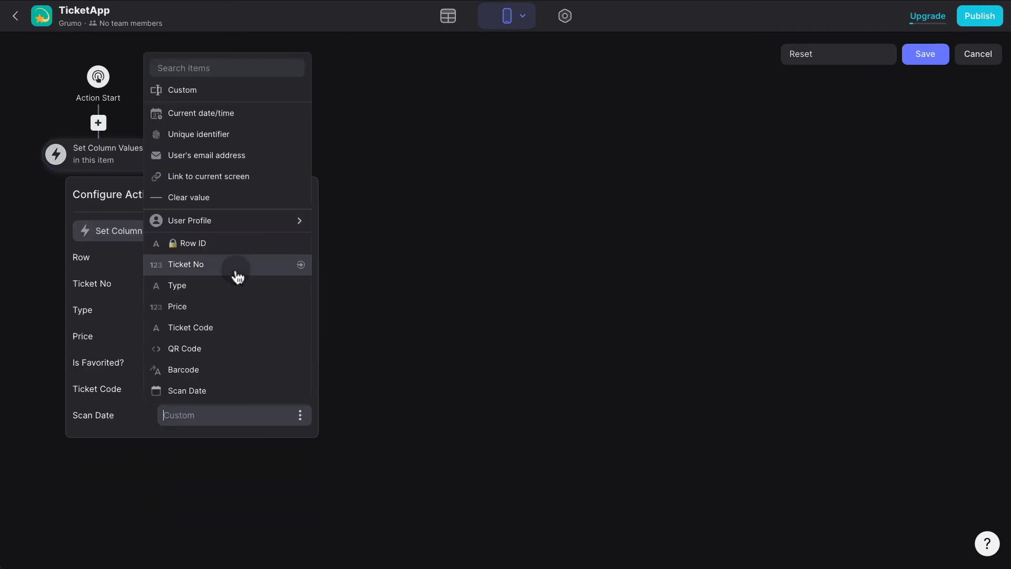
{"action": "left_click", "coordinate": [460, 178]}
{"action": "left_click", "coordinate": [98, 167]}
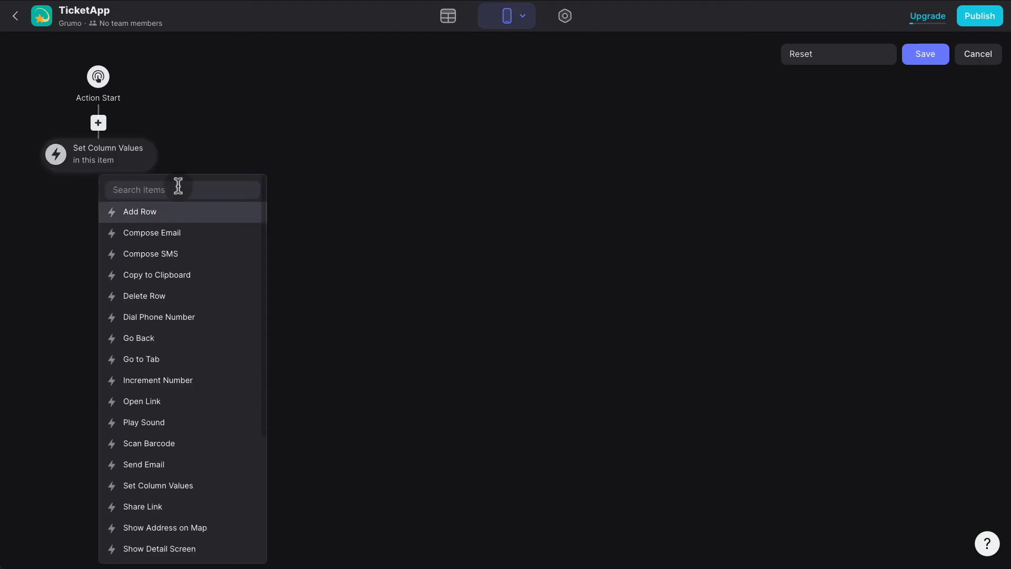
{"action": "type", "text": "ba"}
{"action": "left_click", "coordinate": [173, 210]}
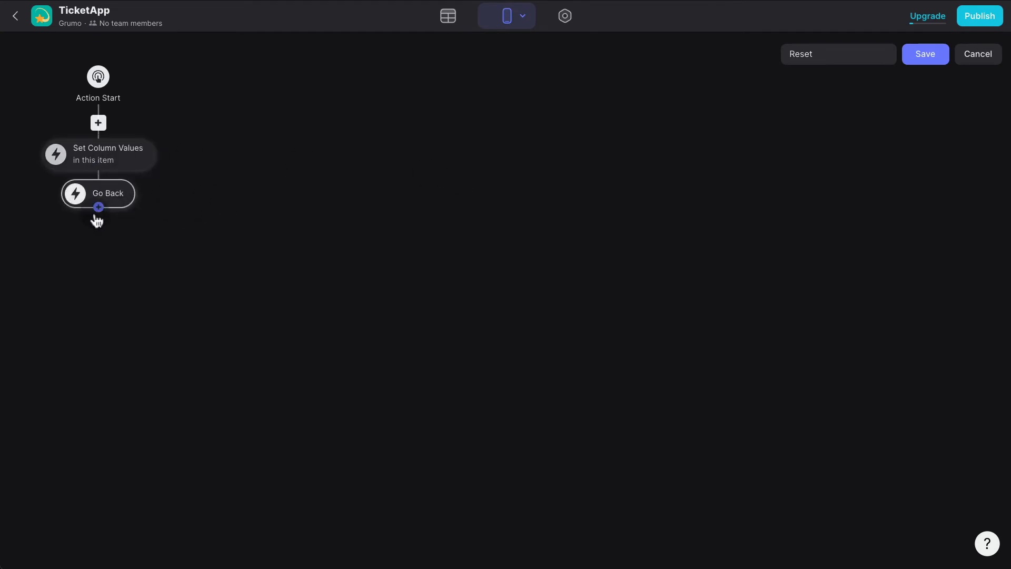
{"action": "left_click", "coordinate": [99, 209]}
{"action": "type", "text": "not"}
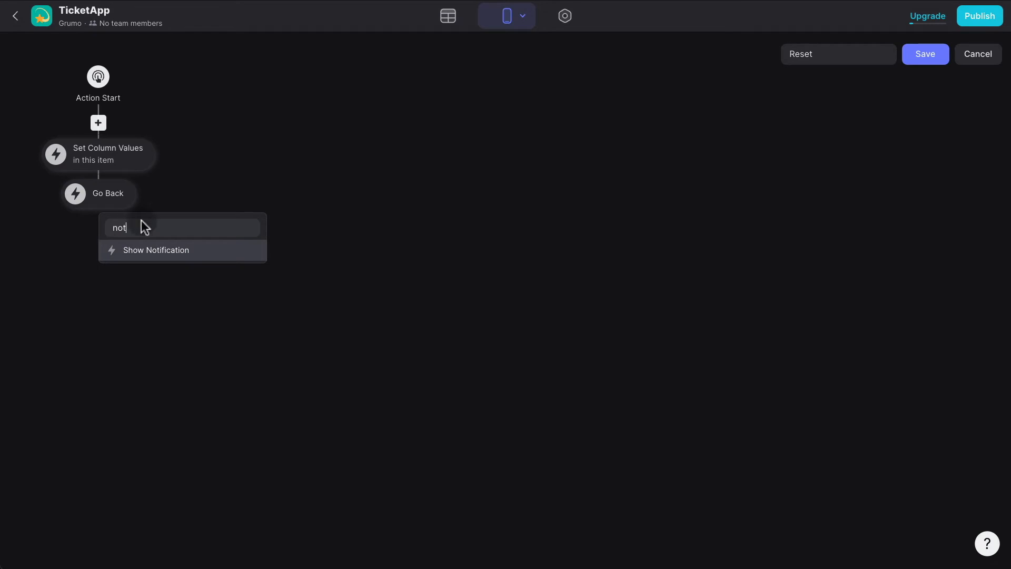
{"action": "left_click", "coordinate": [164, 250]}
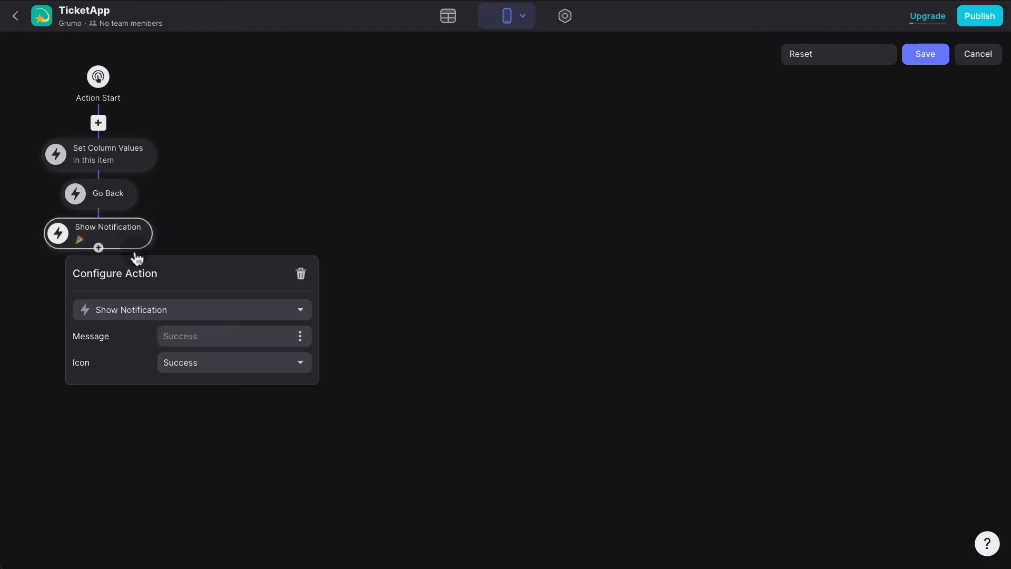
{"action": "type", "text": "Note"}
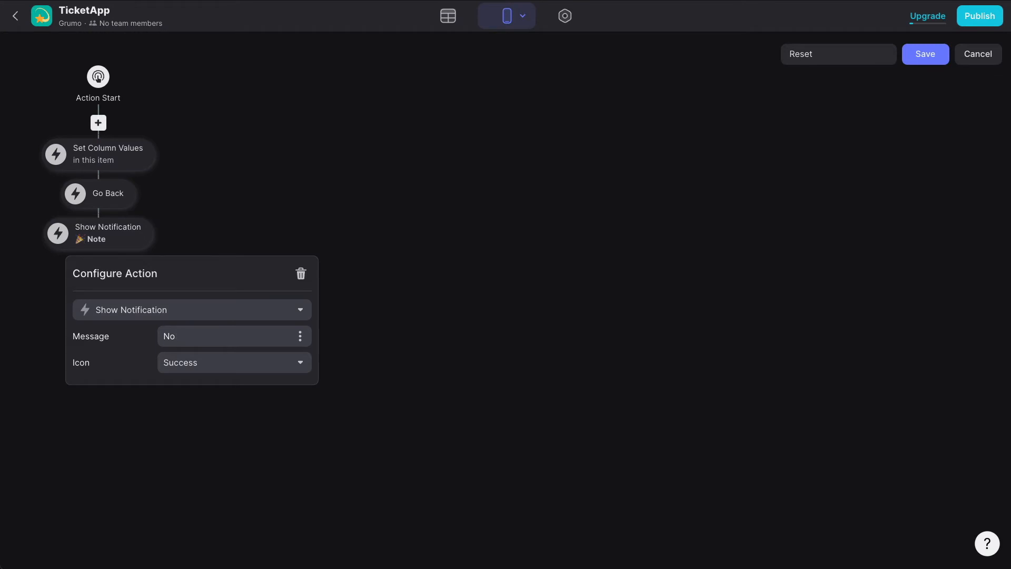
{"action": "key", "text": "BackSpace"}
{"action": "key", "text": "BackSpace"}
{"action": "type", "text": "Don"}
{"action": "left_click", "coordinate": [923, 55]}
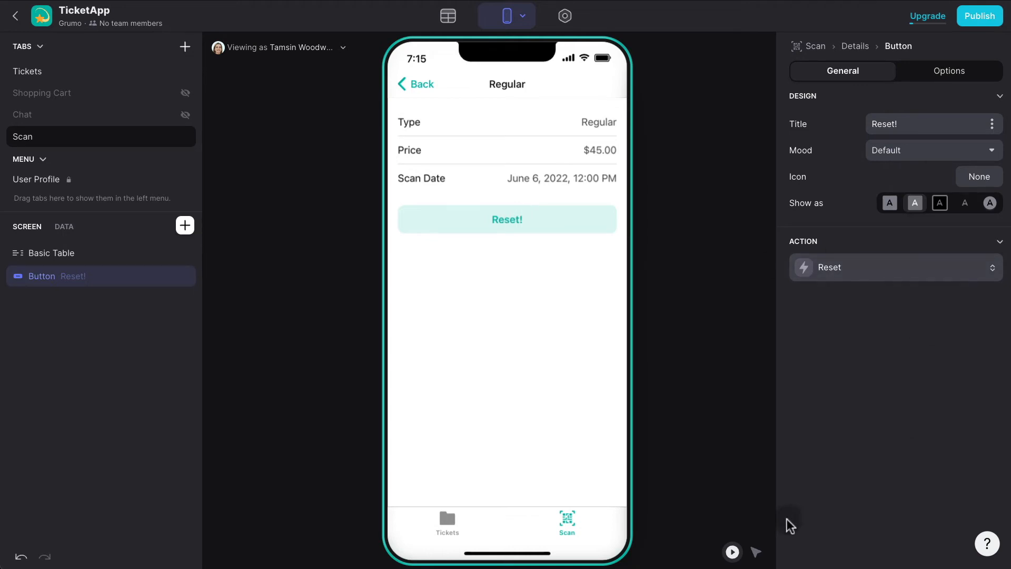
Add a Ticket Code row at the top of the details table, then test Reset! in the preview.
{"action": "left_click", "coordinate": [756, 552]}
{"action": "left_click", "coordinate": [521, 174]}
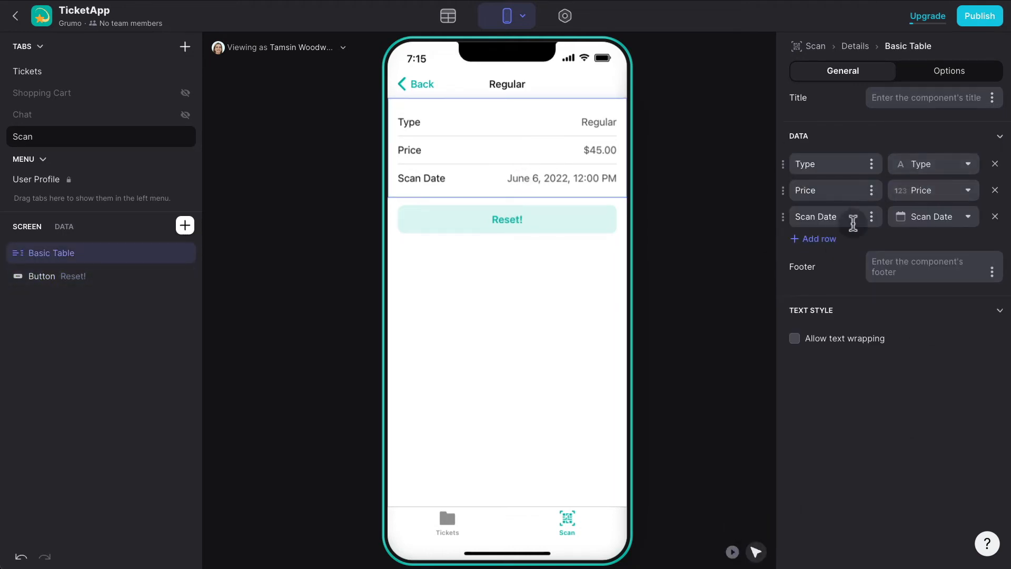
{"action": "left_click", "coordinate": [818, 239]}
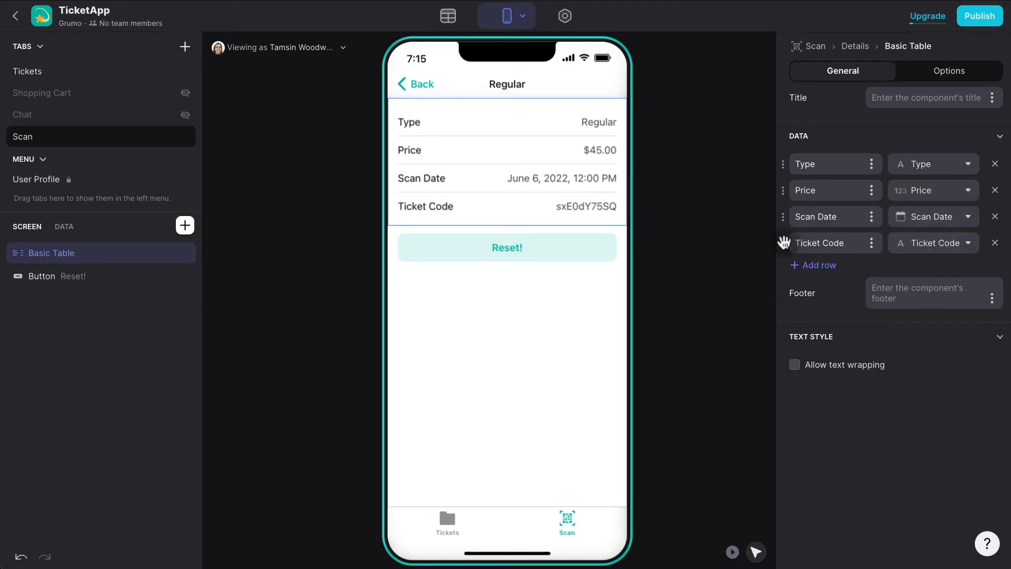
{"action": "left_click_drag", "start_coordinate": [784, 243], "coordinate": [790, 158]}
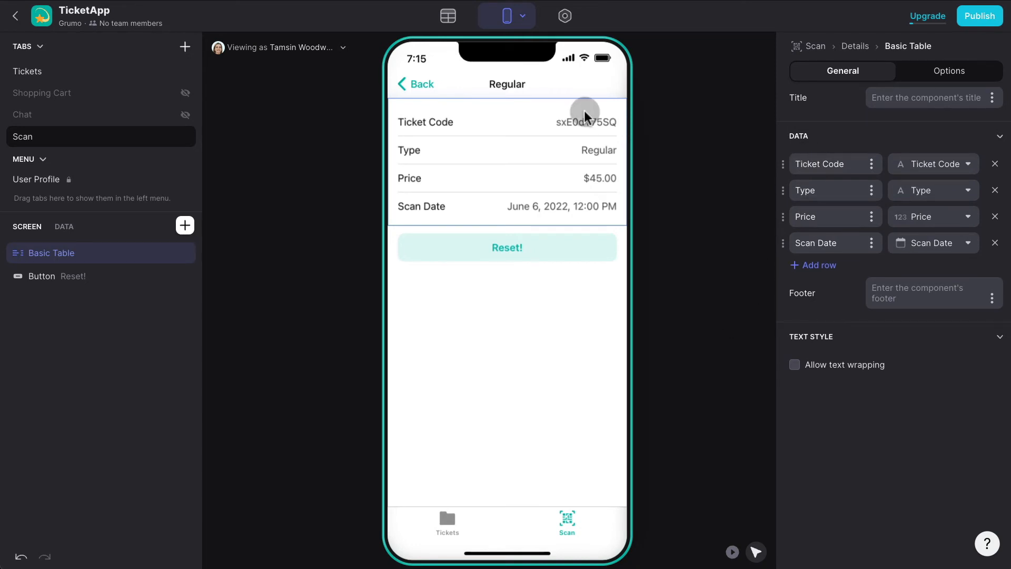
{"action": "left_click", "coordinate": [732, 551]}
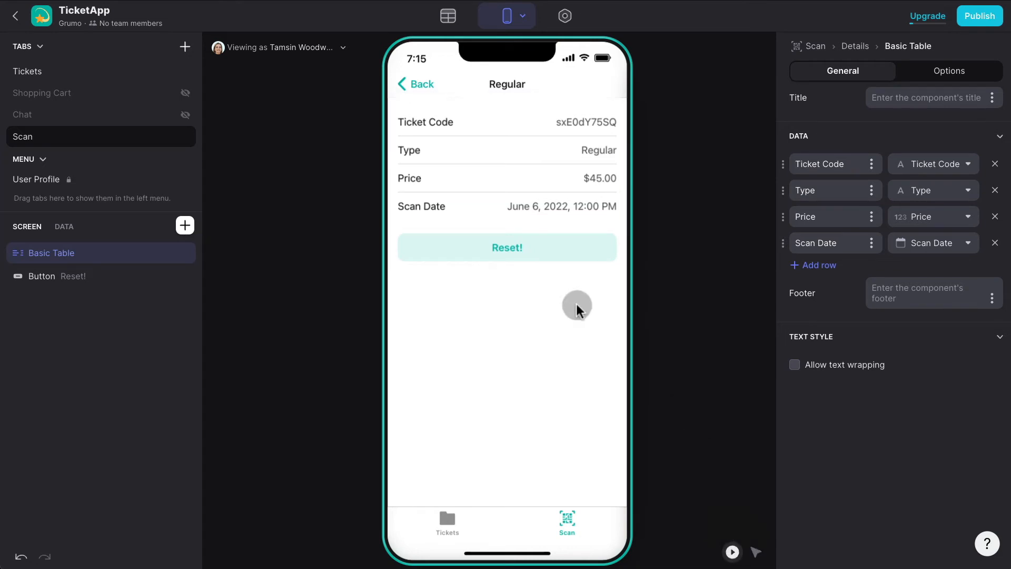
{"action": "left_click", "coordinate": [535, 252]}
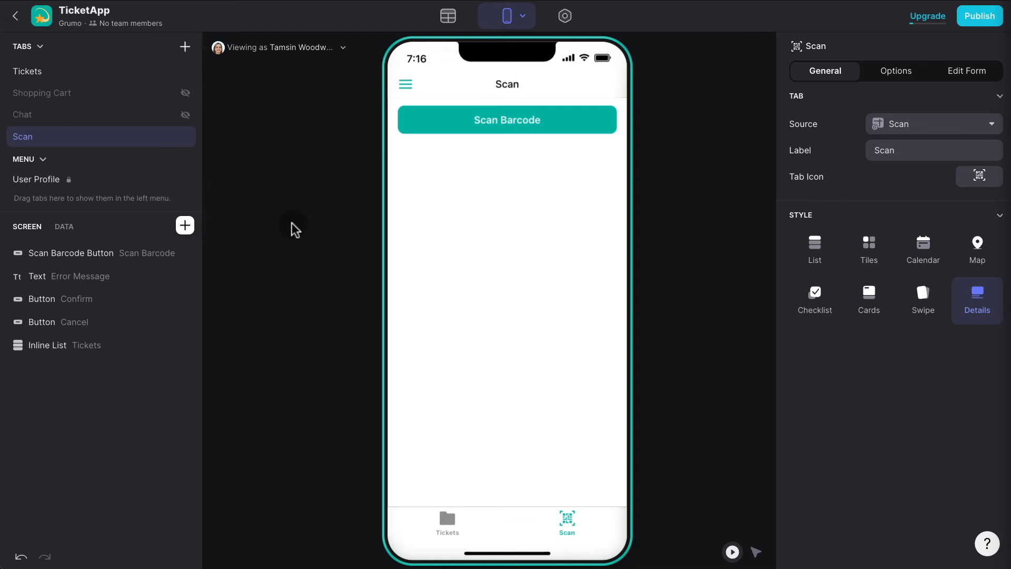
Place a half-circle Progress Bar on Scan ID above Scan Barcode, then view the Scan table data.
{"action": "left_click", "coordinate": [185, 227]}
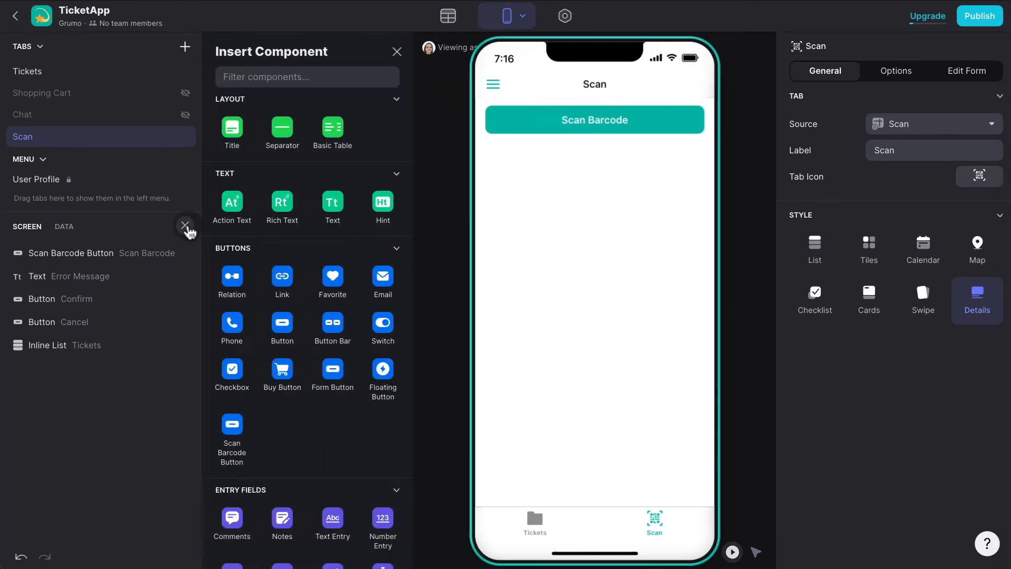
{"action": "type", "text": "progr"}
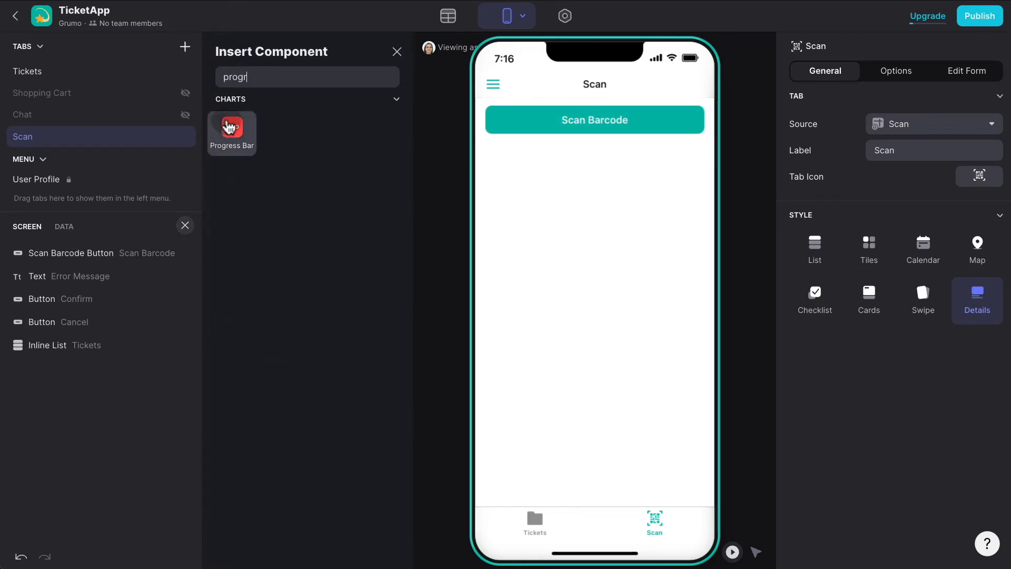
{"action": "left_click_drag", "start_coordinate": [230, 128], "coordinate": [114, 253]}
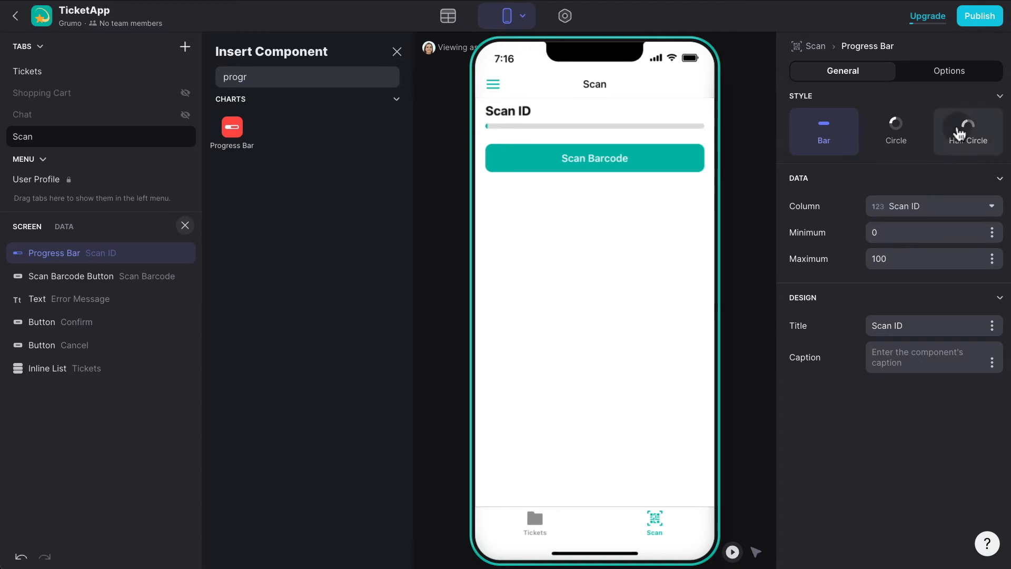
{"action": "left_click", "coordinate": [960, 134]}
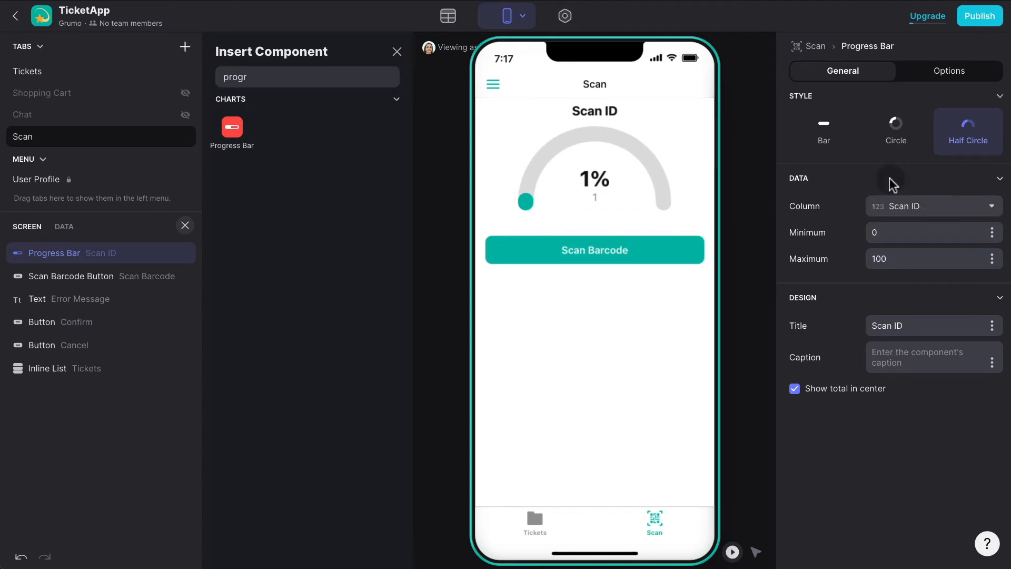
{"action": "left_click", "coordinate": [399, 53]}
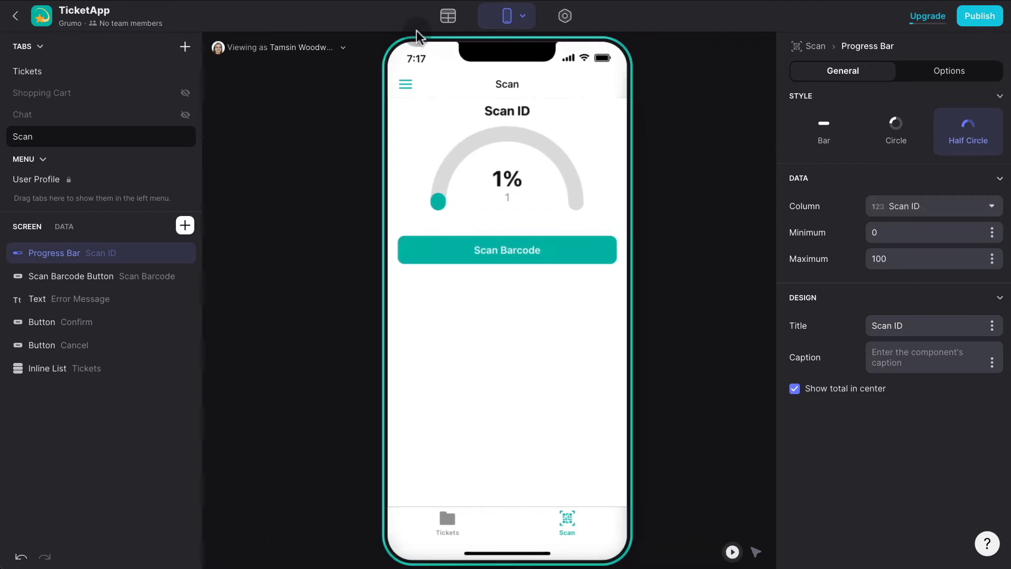
{"action": "left_click", "coordinate": [456, 22]}
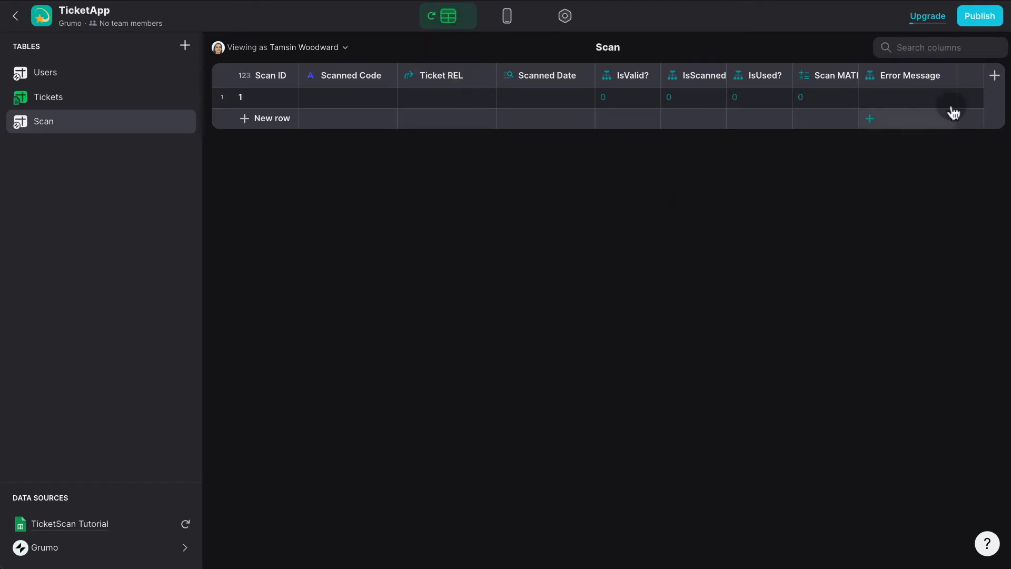
Add a 'Tickets COUNT' rollup column counting Tickets Row ID, with precision 1.
{"action": "left_click", "coordinate": [993, 75]}
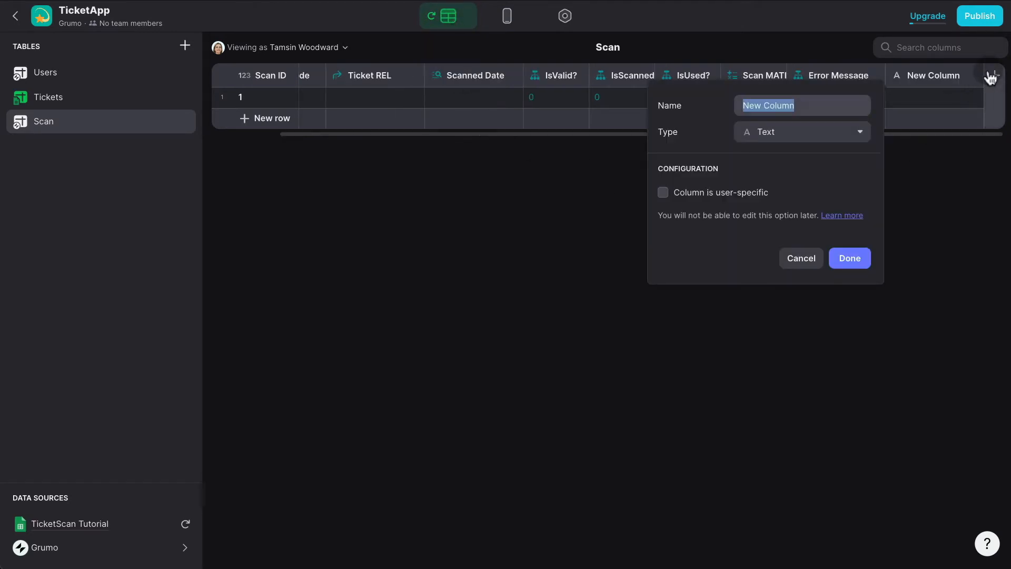
{"action": "type", "text": "Tickets COUNT"}
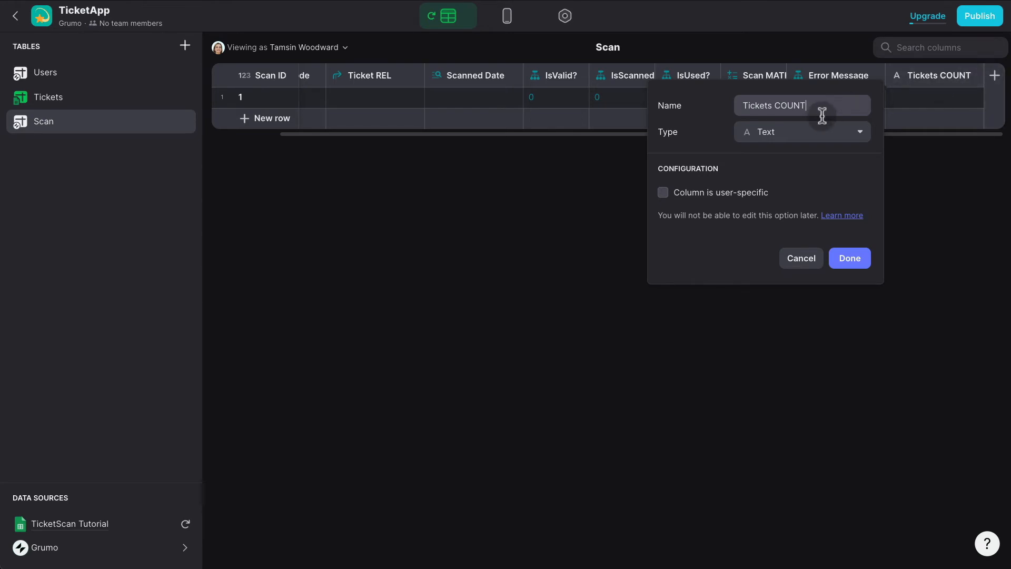
{"action": "left_click", "coordinate": [814, 137]}
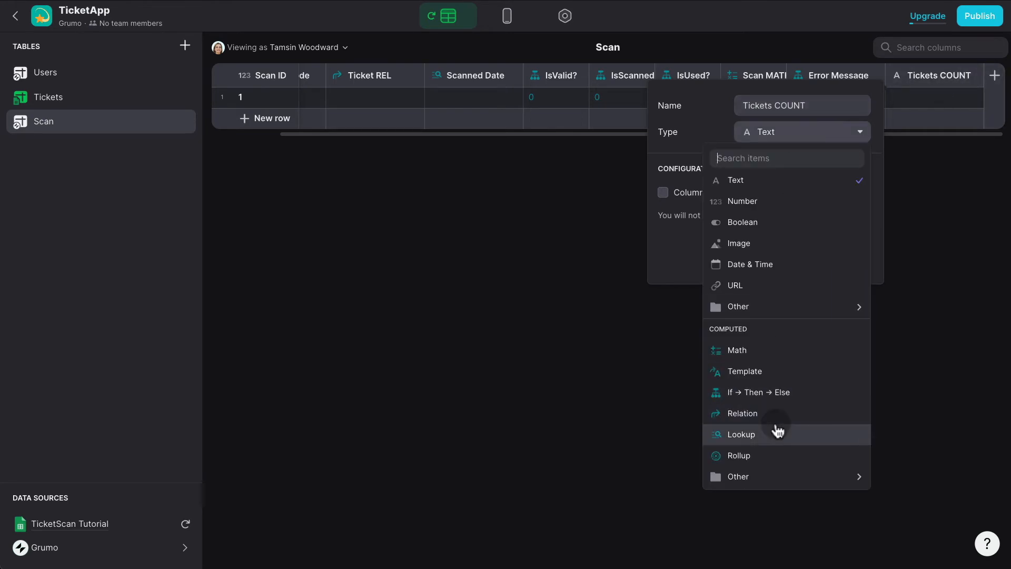
{"action": "left_click", "coordinate": [769, 454]}
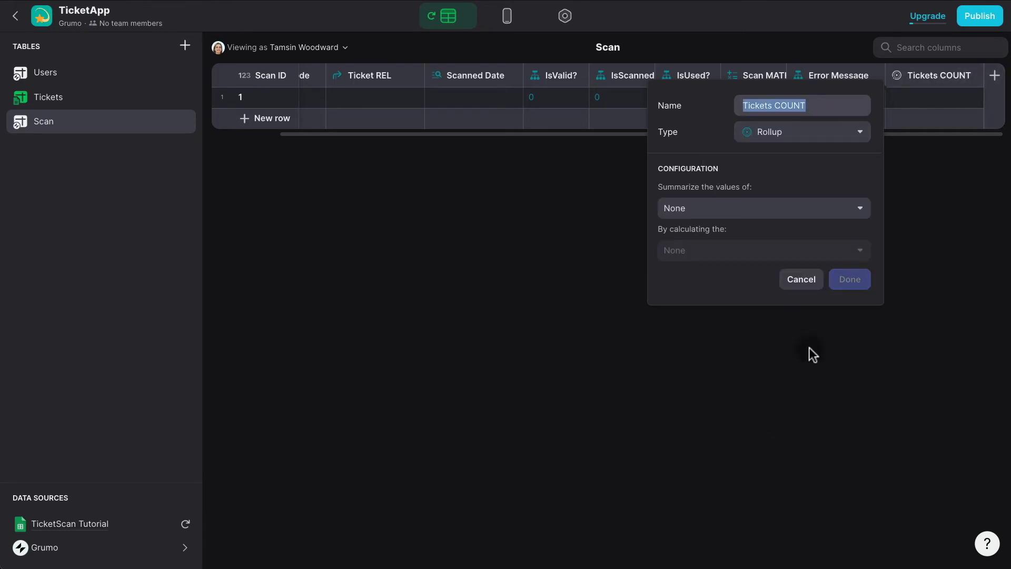
{"action": "left_click", "coordinate": [771, 210]}
{"action": "mouse_move", "coordinate": [745, 282]}
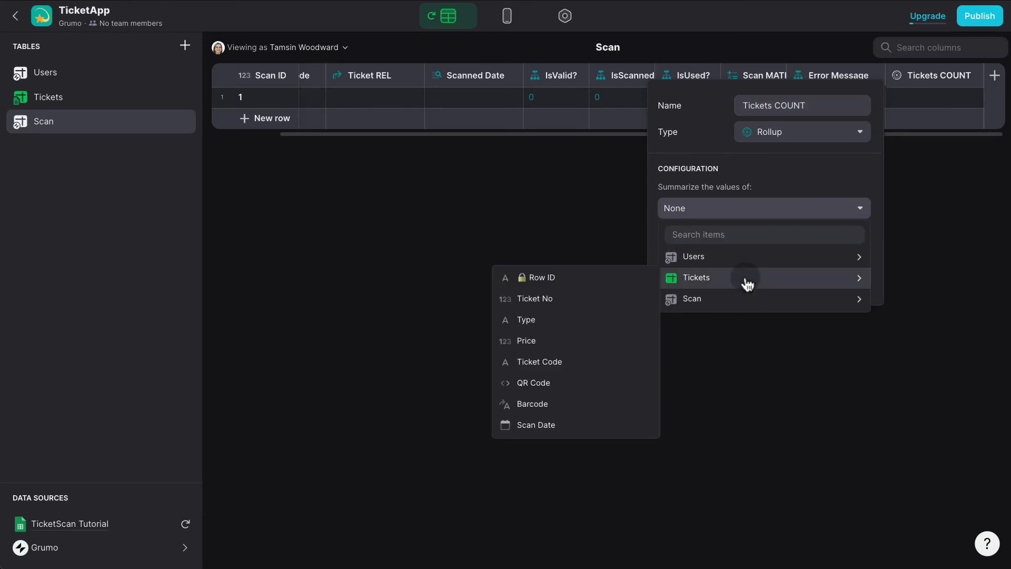
{"action": "left_click", "coordinate": [563, 271]}
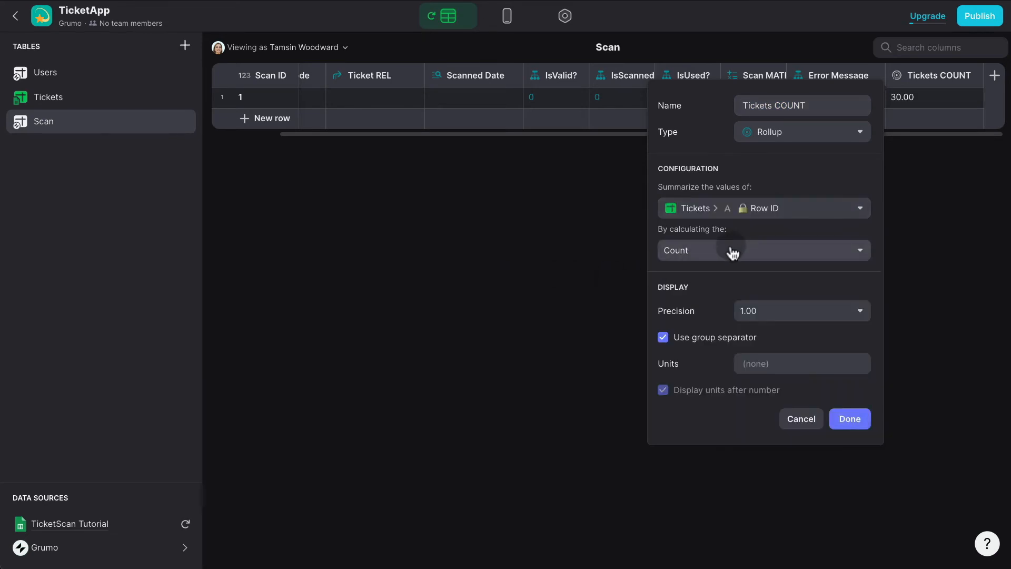
{"action": "left_click", "coordinate": [778, 314]}
{"action": "left_click", "coordinate": [747, 334]}
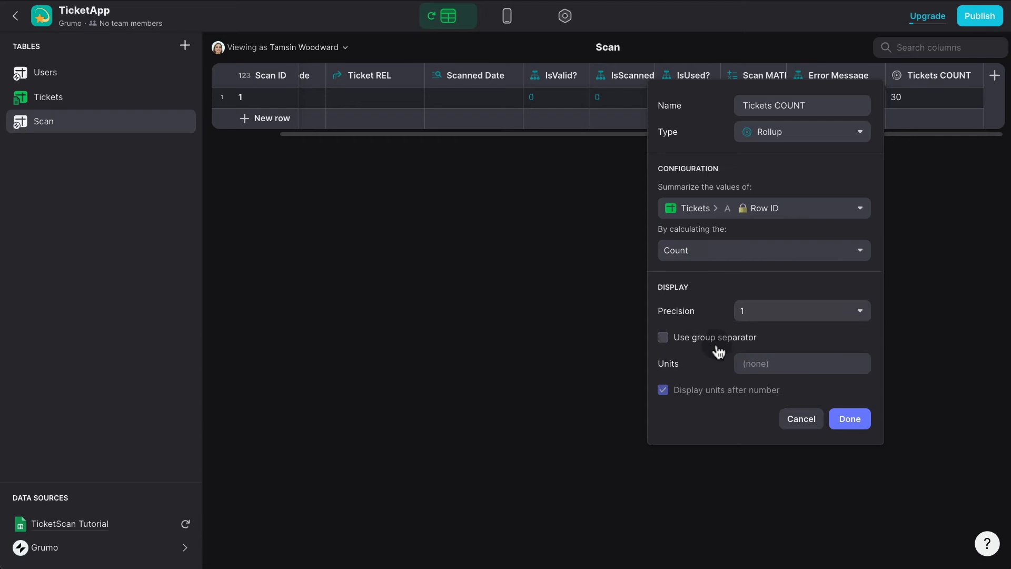
{"action": "left_click", "coordinate": [850, 420]}
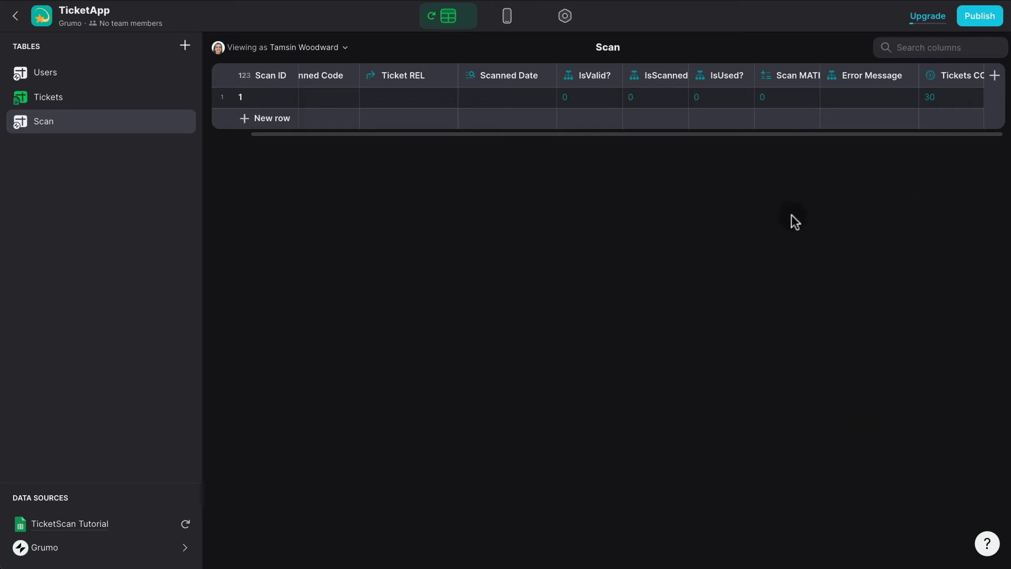
Duplicate Tickets COUNT as 'Tickets Used COUNT', counting the Tickets' Scan Date values instead.
{"action": "left_click", "coordinate": [994, 75]}
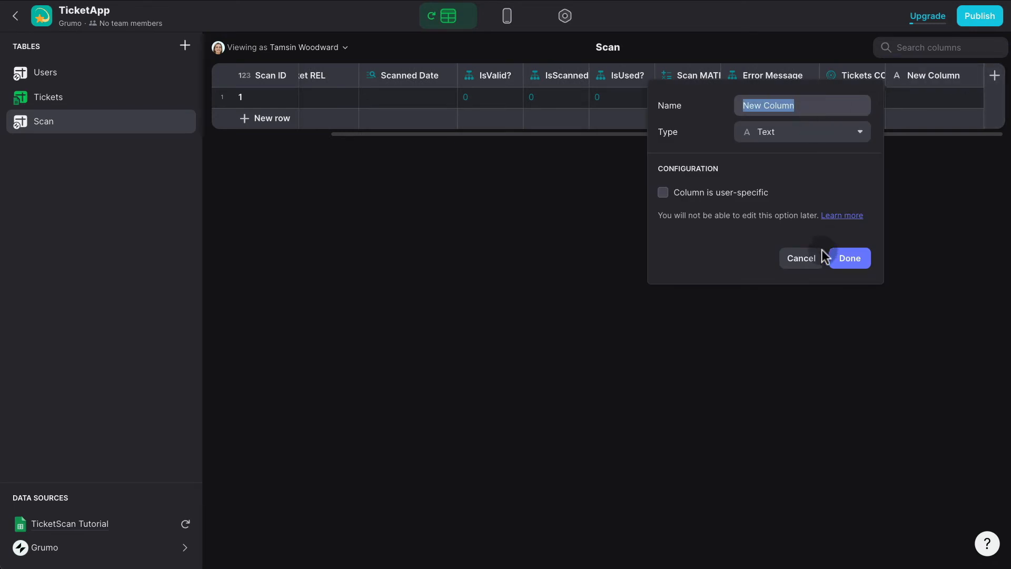
{"action": "left_click", "coordinate": [798, 259]}
{"action": "left_click", "coordinate": [974, 78]}
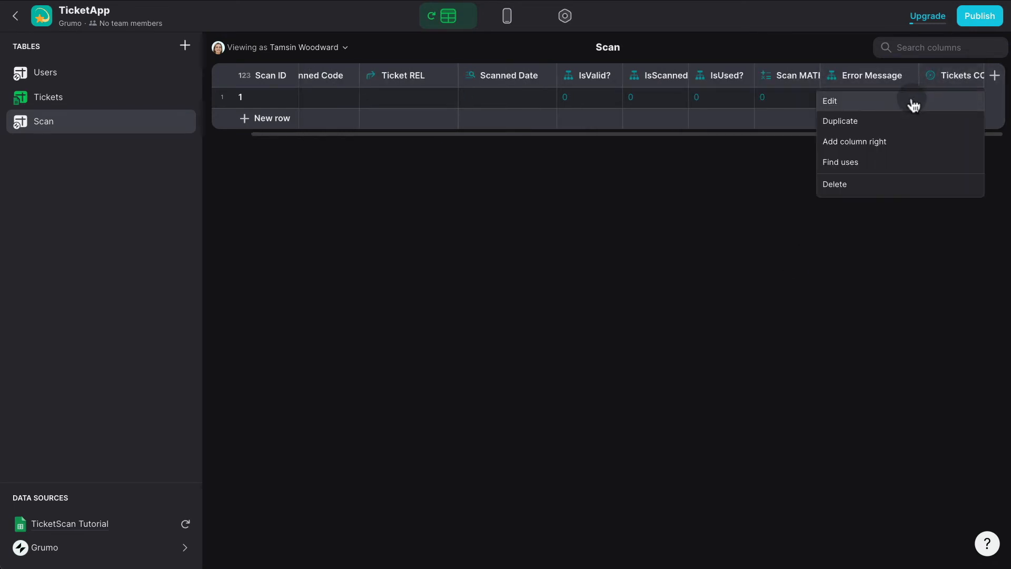
{"action": "left_click", "coordinate": [899, 120]}
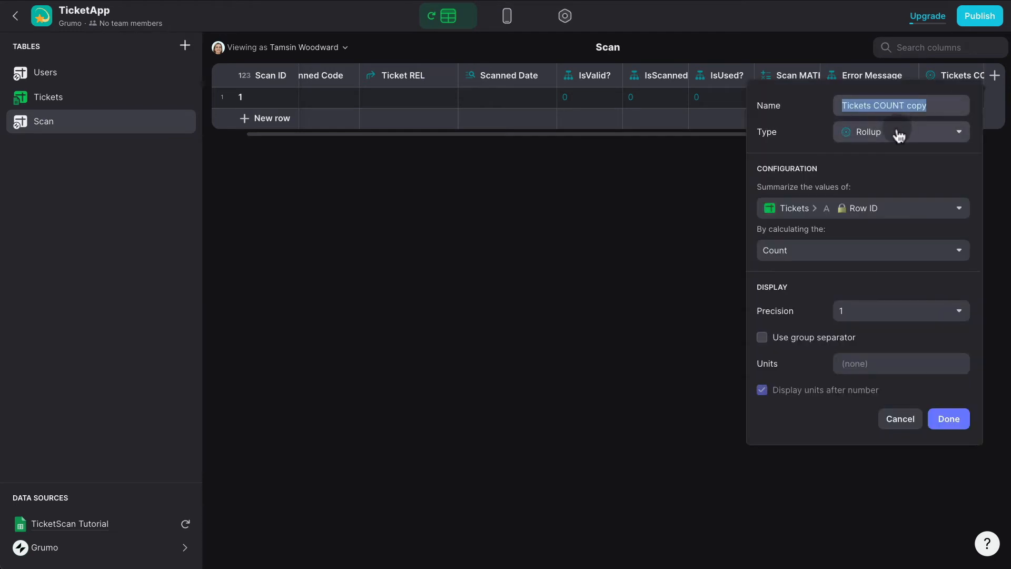
{"action": "double_click", "coordinate": [917, 105]}
{"action": "left_click_drag", "start_coordinate": [871, 100], "coordinate": [948, 98]}
{"action": "type", "text": "Used COUNT"}
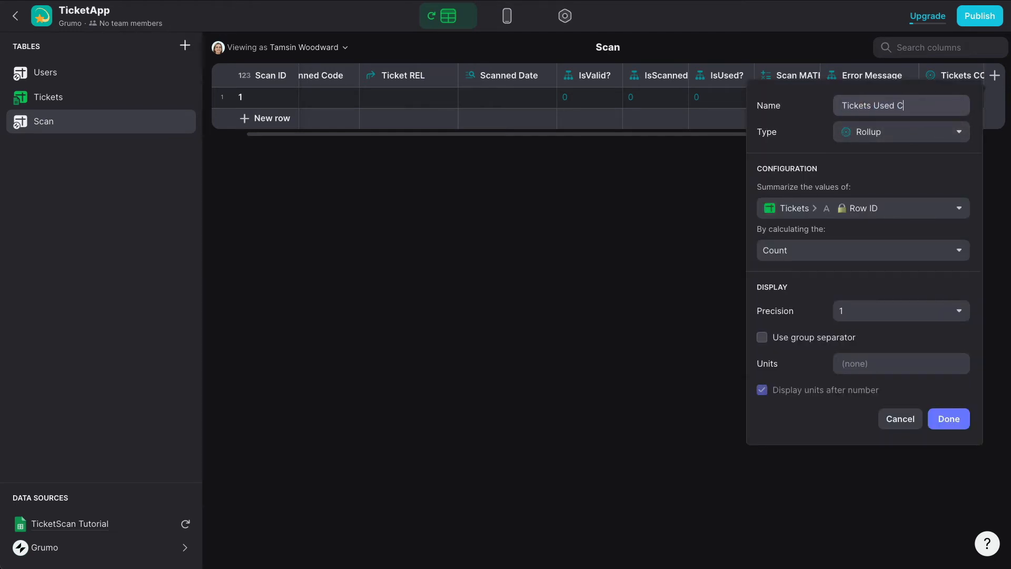
{"action": "left_click", "coordinate": [912, 215]}
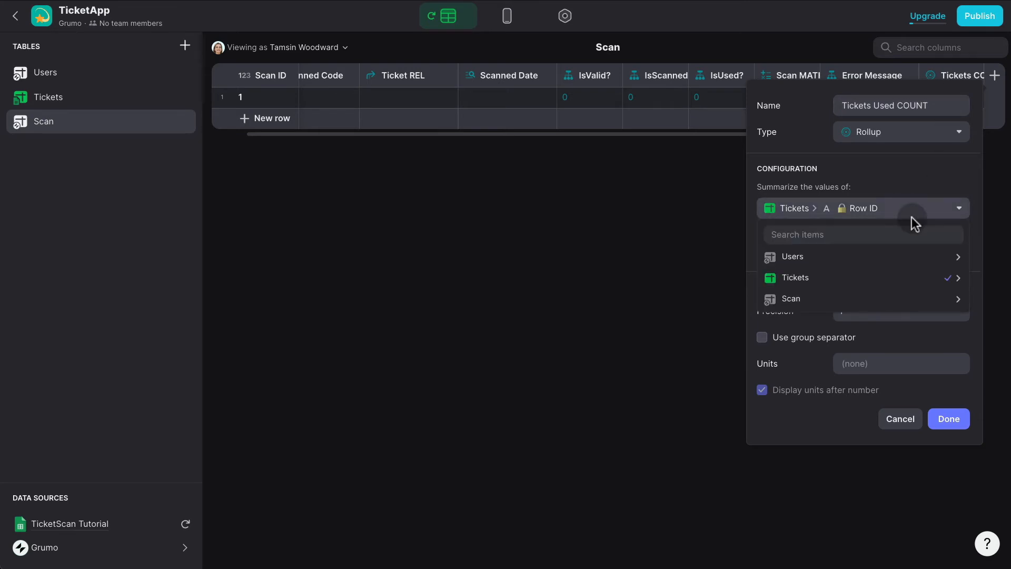
{"action": "mouse_move", "coordinate": [887, 278]}
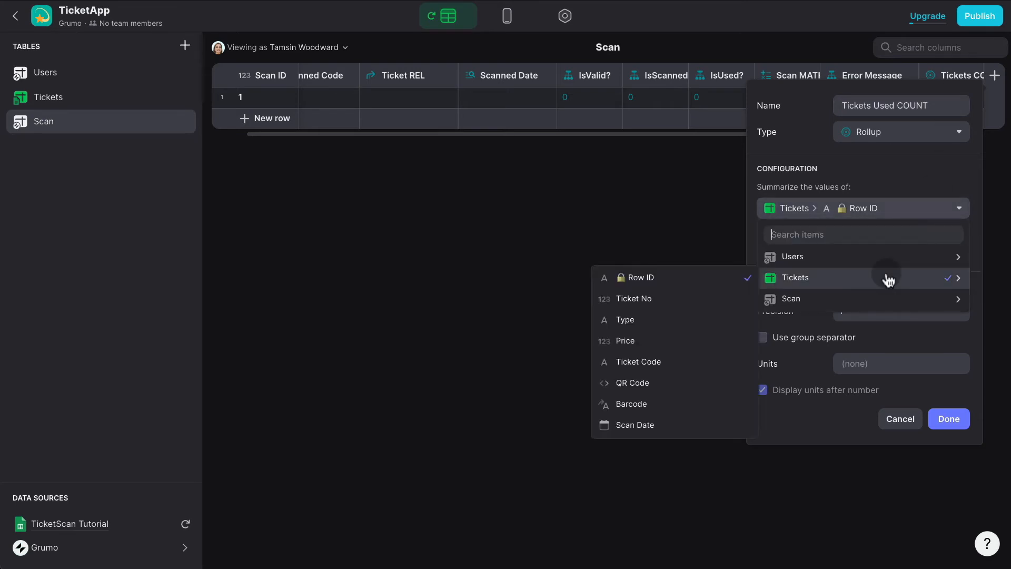
{"action": "left_click", "coordinate": [669, 423]}
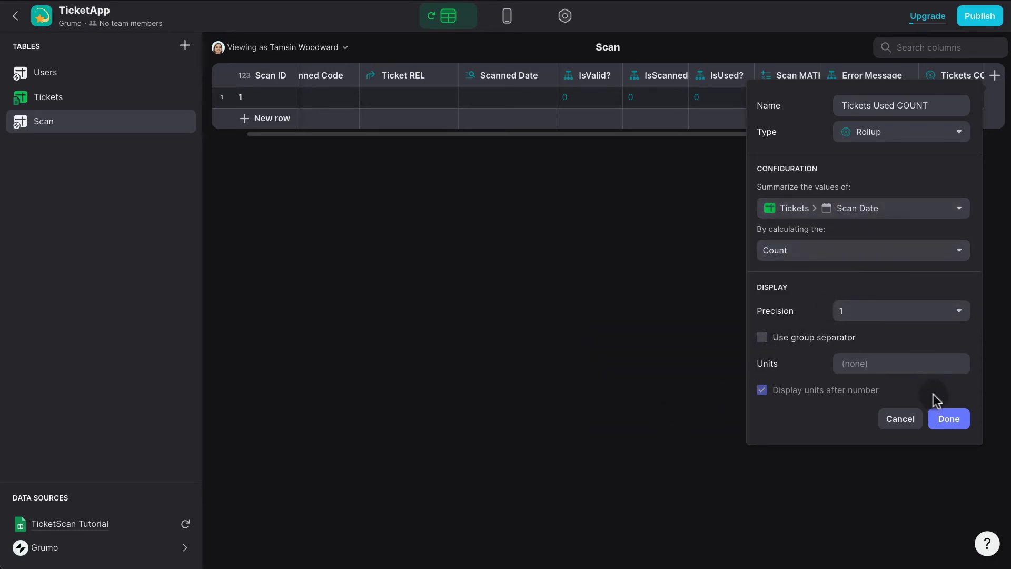
{"action": "left_click", "coordinate": [949, 418]}
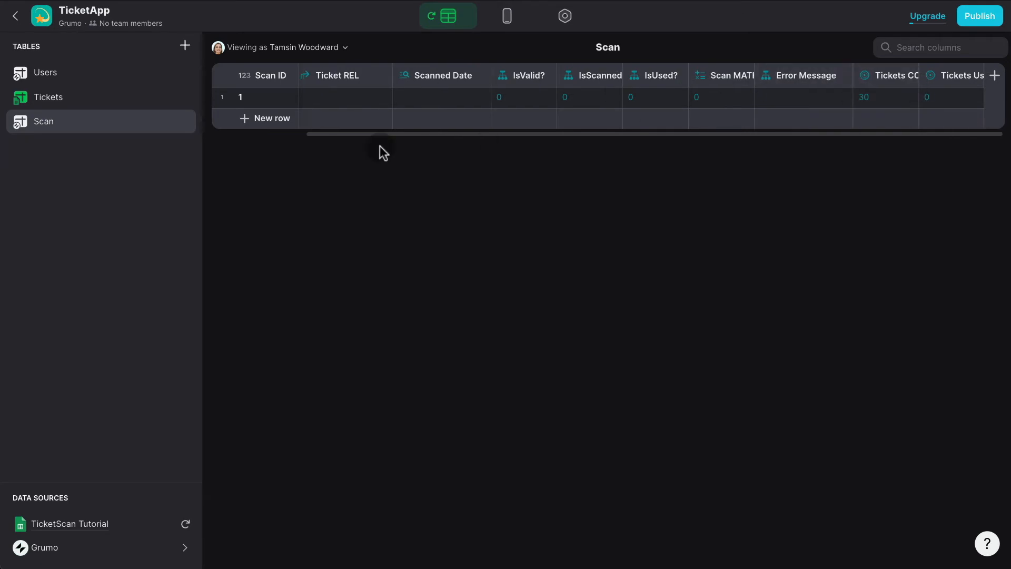
Enter a Scan Date of 2022-06-06 for the first ticket in the Tickets table.
{"action": "left_click", "coordinate": [74, 97]}
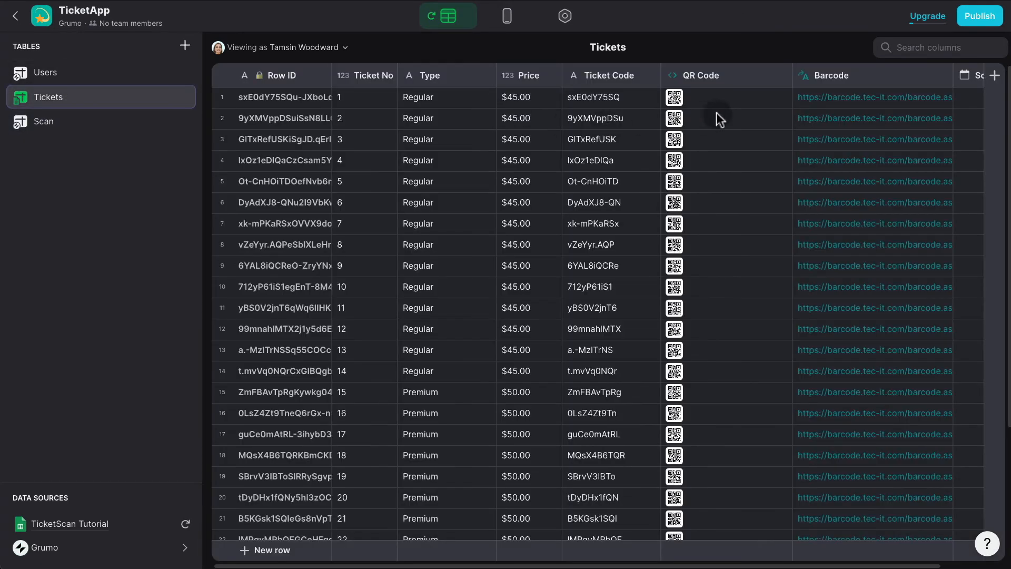
{"action": "scroll", "coordinate": [716, 113], "scroll_direction": "right", "scroll_amount": 2}
{"action": "left_click", "coordinate": [924, 93]}
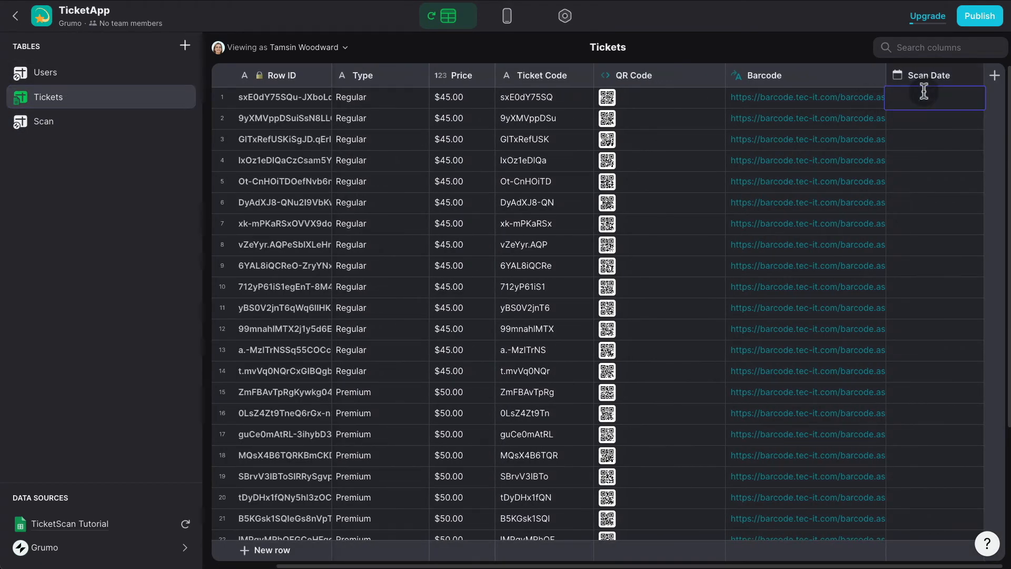
{"action": "type", "text": "2022-06-06"}
{"action": "key", "text": "Return"}
Check the Scan table, then return to the app's screen layout.
{"action": "left_click", "coordinate": [82, 120]}
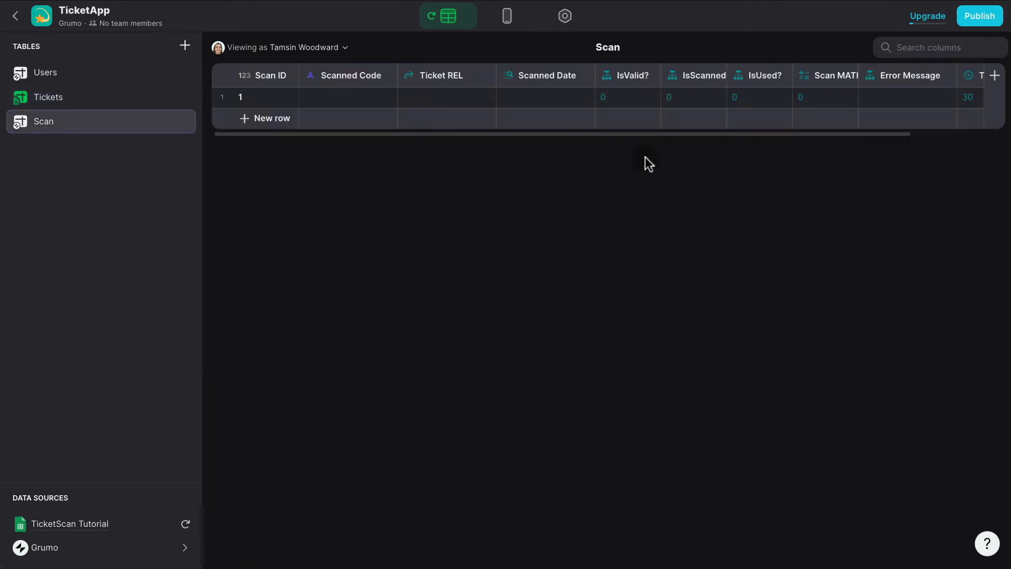
{"action": "scroll", "coordinate": [748, 108], "scroll_direction": "right", "scroll_amount": 3}
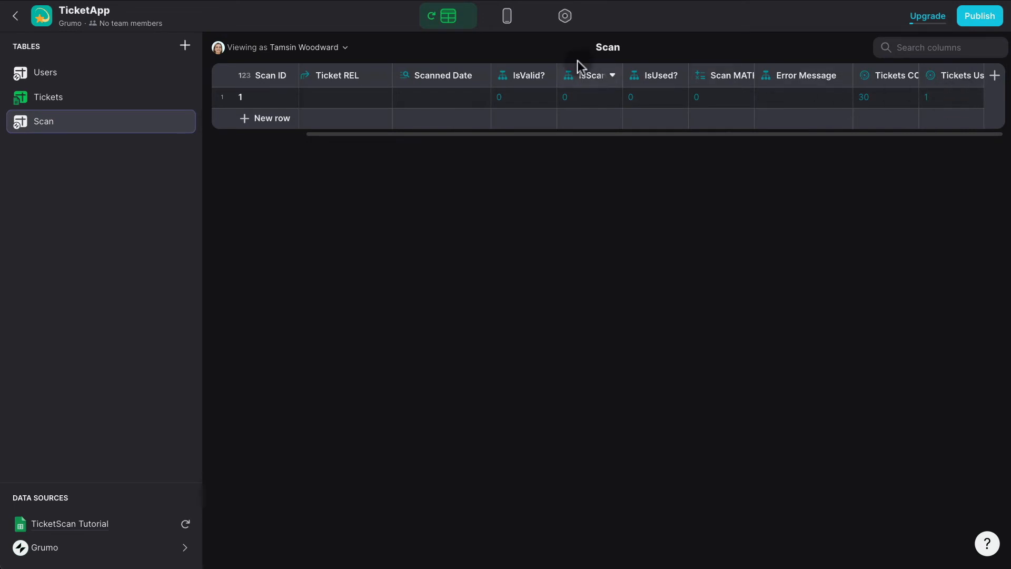
{"action": "left_click", "coordinate": [507, 25]}
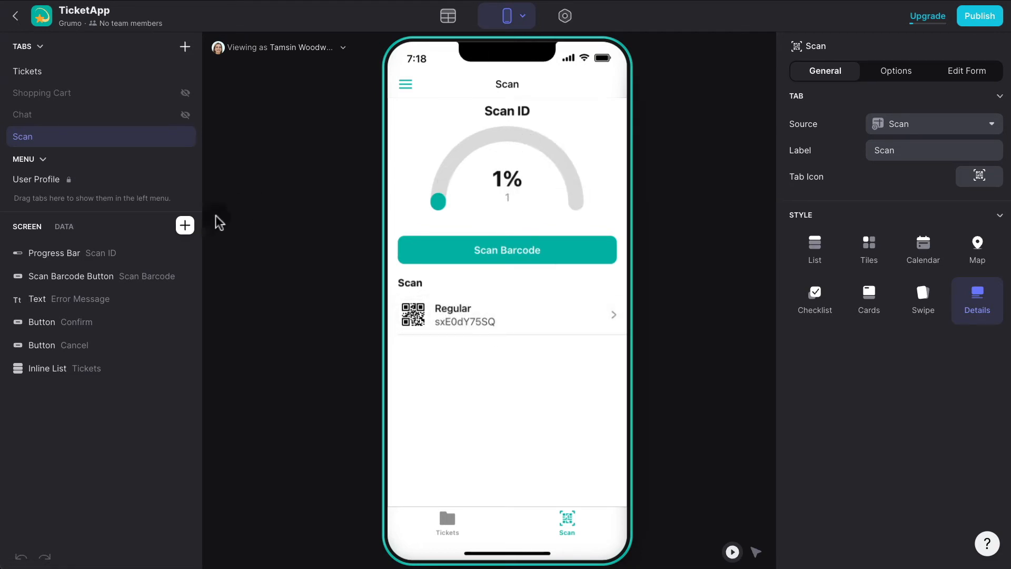
Make the progress gauge show Tickets Used COUNT with Tickets COUNT as its maximum.
{"action": "left_click", "coordinate": [100, 256]}
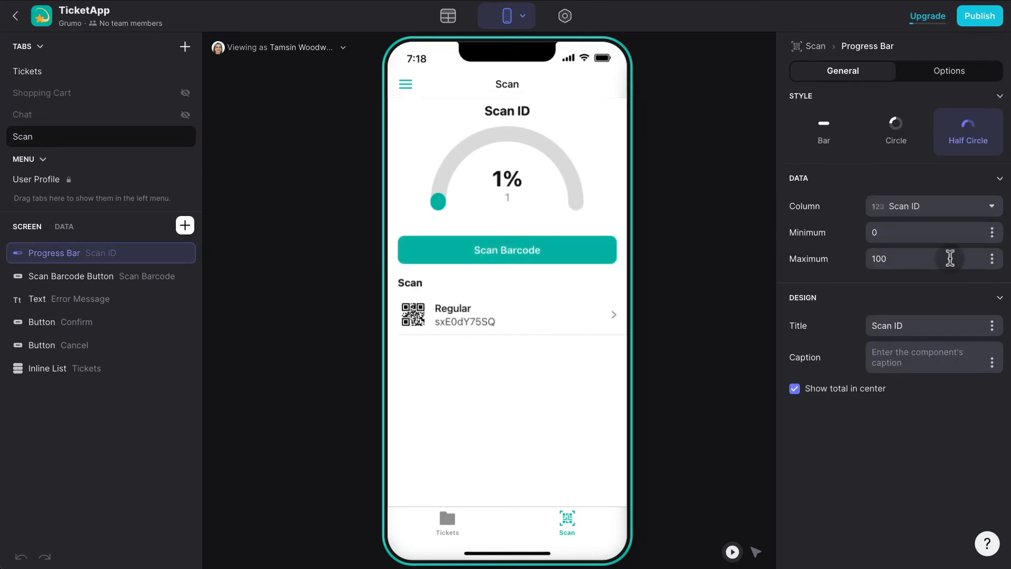
{"action": "left_click", "coordinate": [950, 208]}
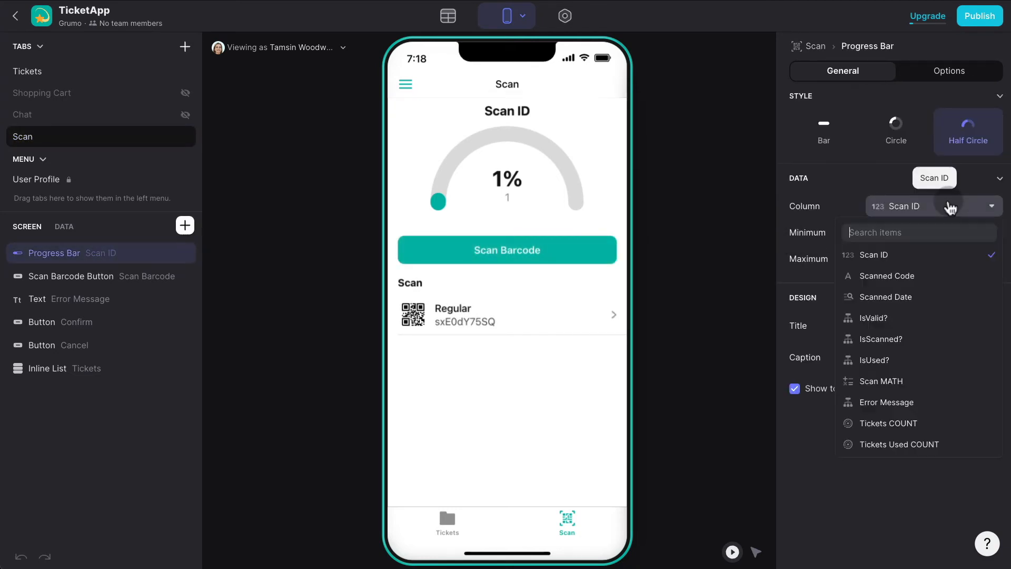
{"action": "left_click", "coordinate": [937, 447]}
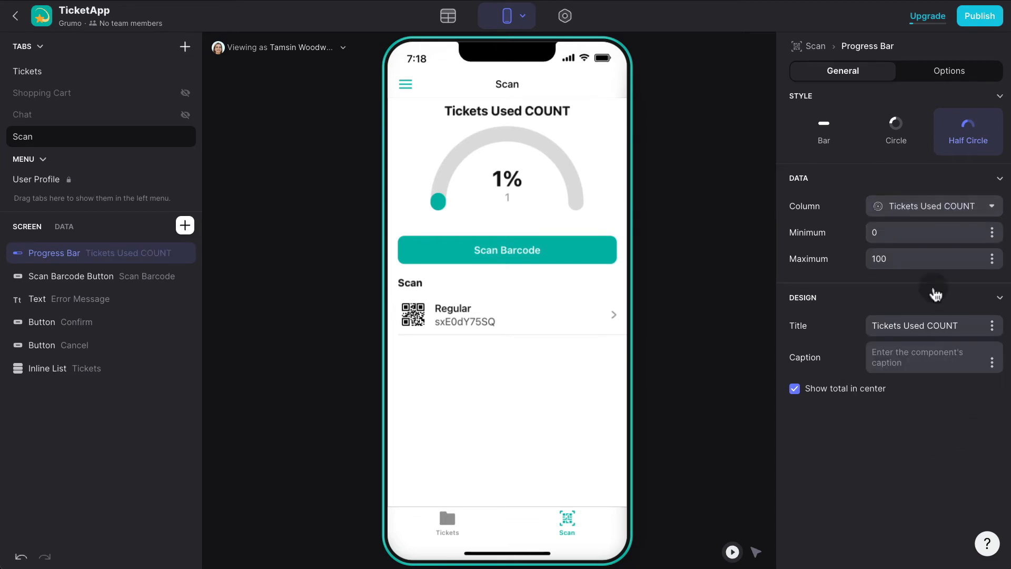
{"action": "left_click", "coordinate": [992, 259]}
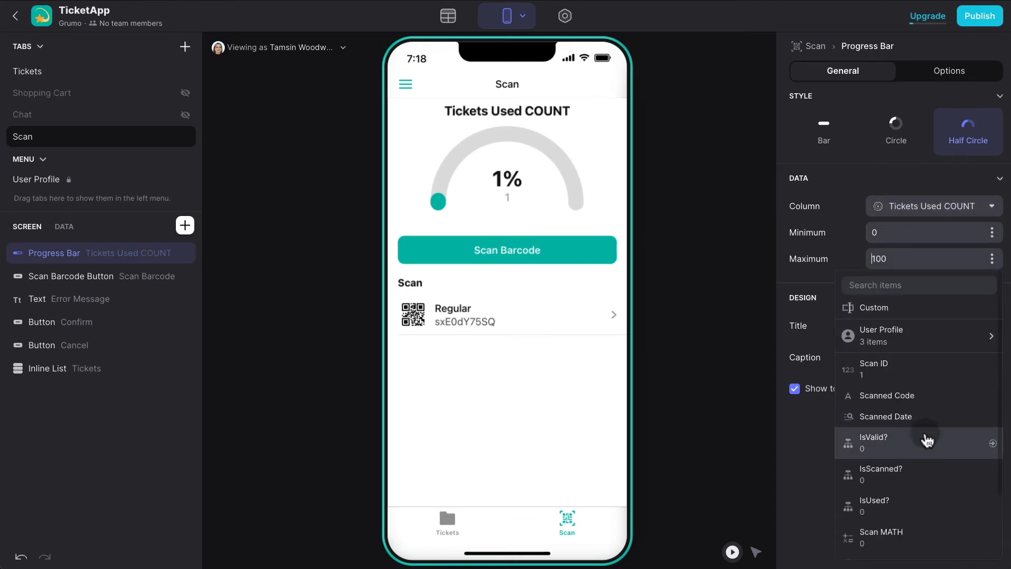
{"action": "scroll", "coordinate": [931, 436], "scroll_direction": "down", "scroll_amount": 2}
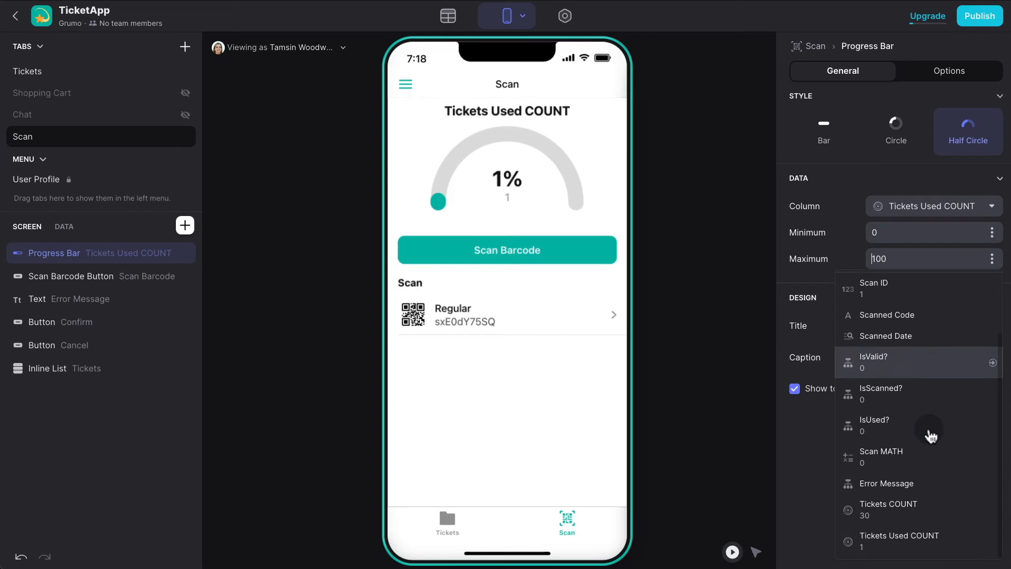
{"action": "left_click", "coordinate": [906, 504]}
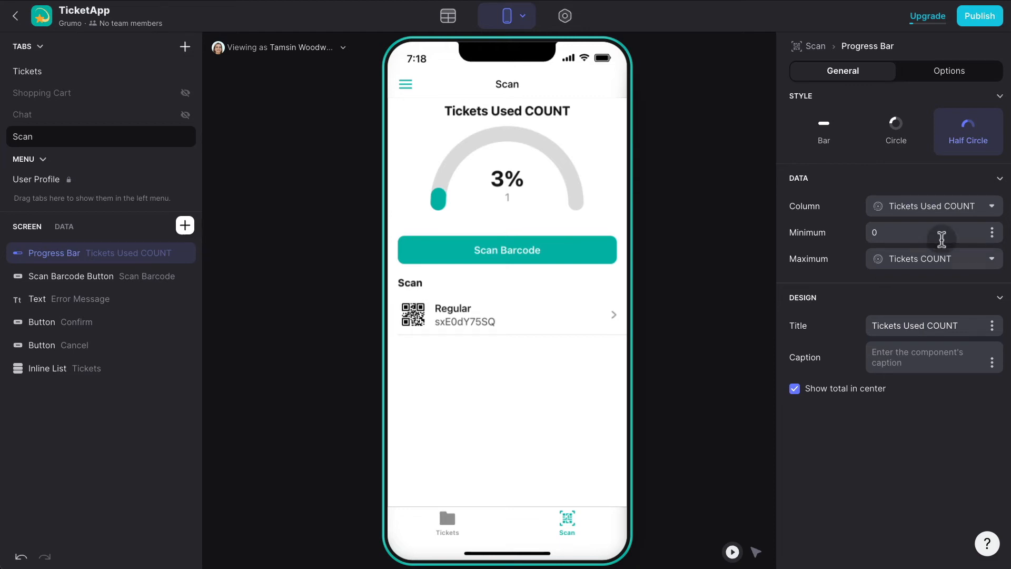
{"action": "left_click", "coordinate": [939, 259]}
{"action": "left_click", "coordinate": [797, 428]}
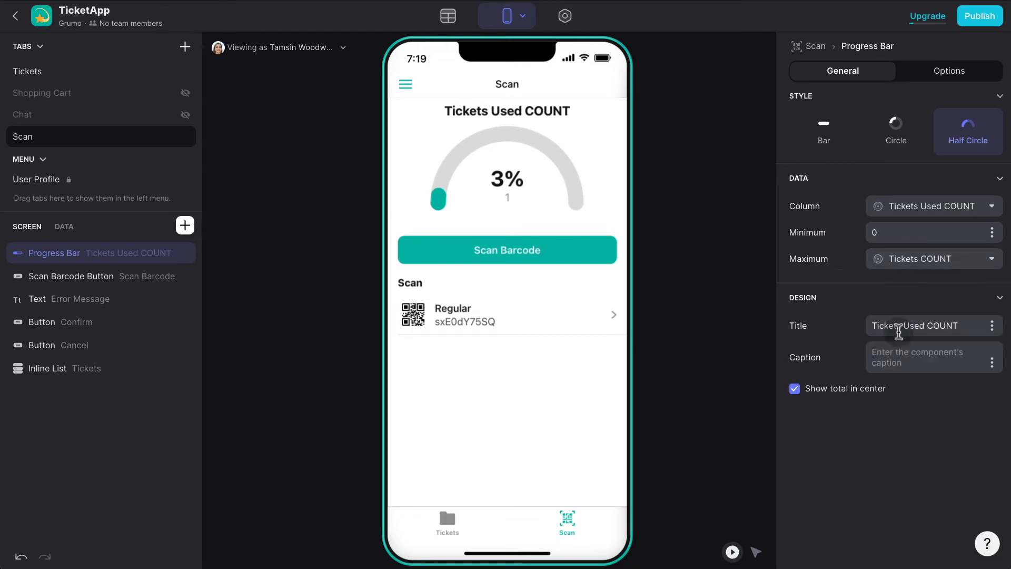
Clear the gauge's title text, leaving it without a heading.
{"action": "triple_click", "coordinate": [921, 322]}
{"action": "key", "text": "BackSpace"}
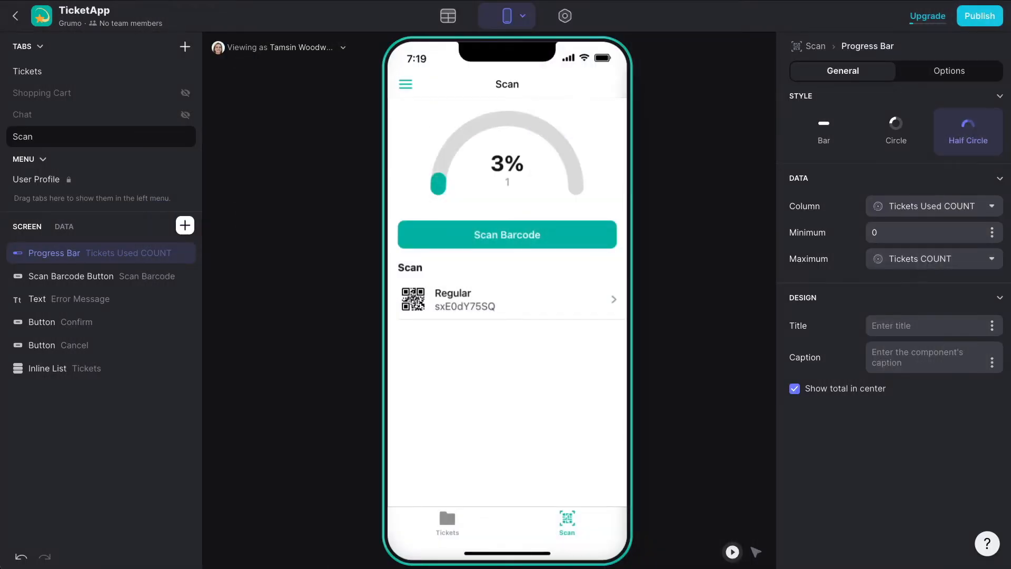
{"action": "left_click", "coordinate": [323, 236]}
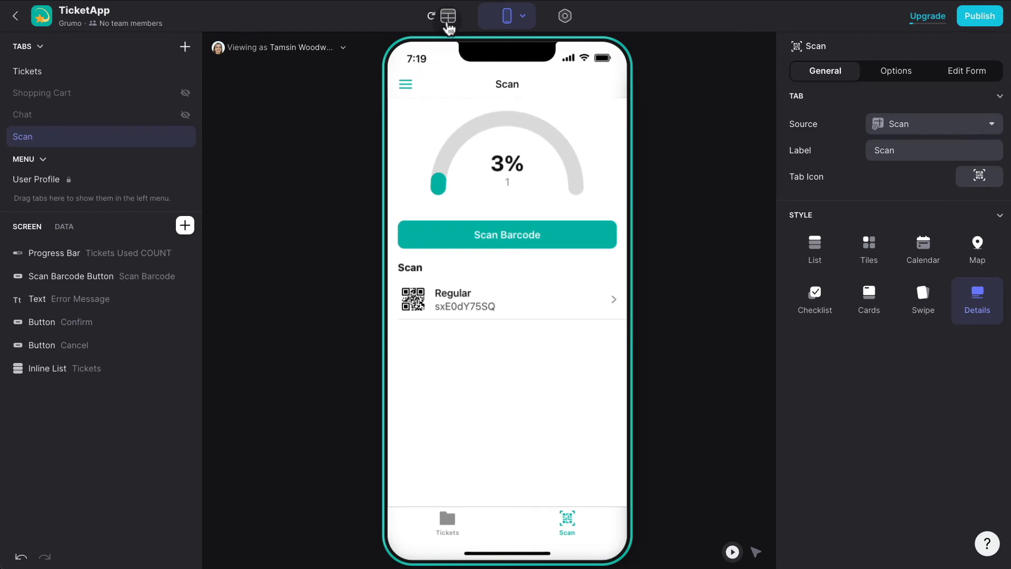
Copy ticket 7's Ticket Code from the Tickets table.
{"action": "left_click", "coordinate": [448, 24]}
{"action": "left_click", "coordinate": [106, 100]}
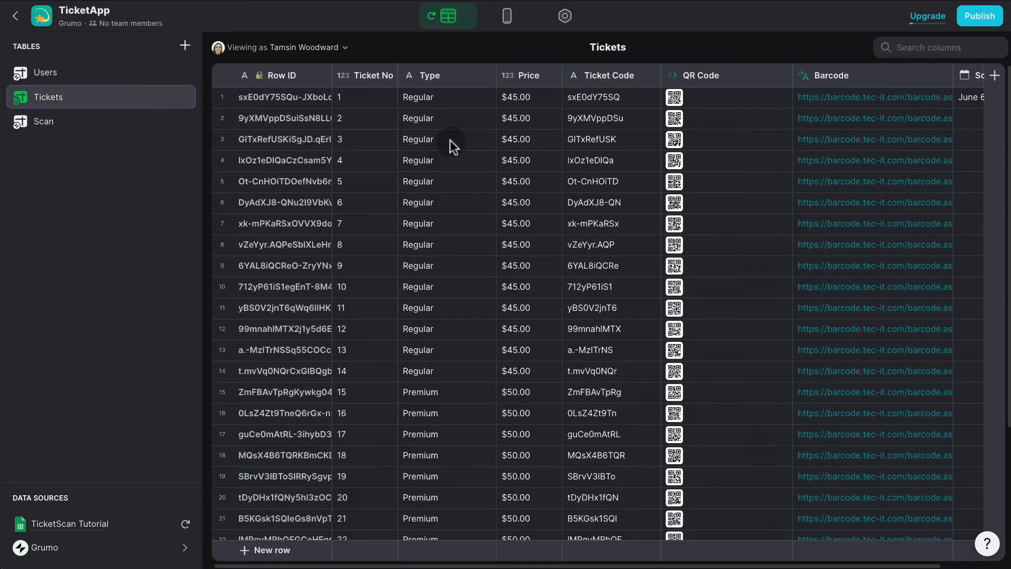
{"action": "left_click", "coordinate": [621, 221]}
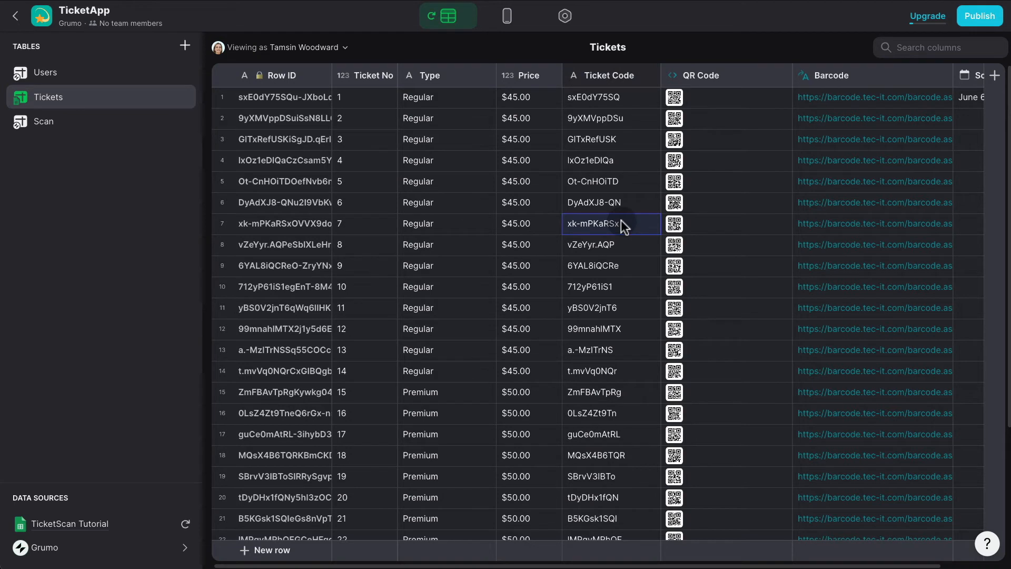
{"action": "left_click", "coordinate": [621, 220]}
{"action": "key", "text": "ctrl+c"}
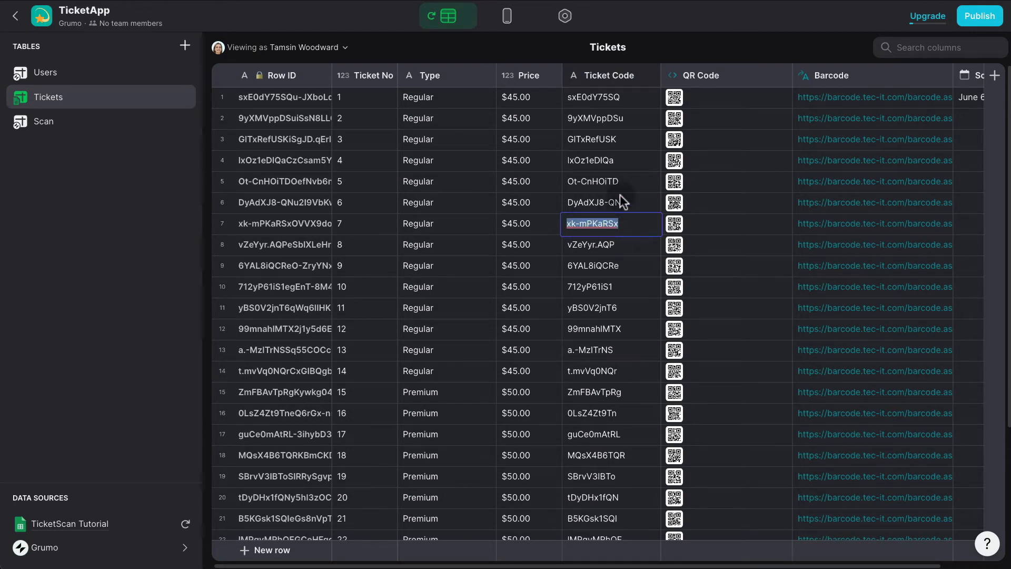
Paste ticket 7's code into the Scan tab's Scanned Code and confirm the scan.
{"action": "left_click", "coordinate": [507, 17]}
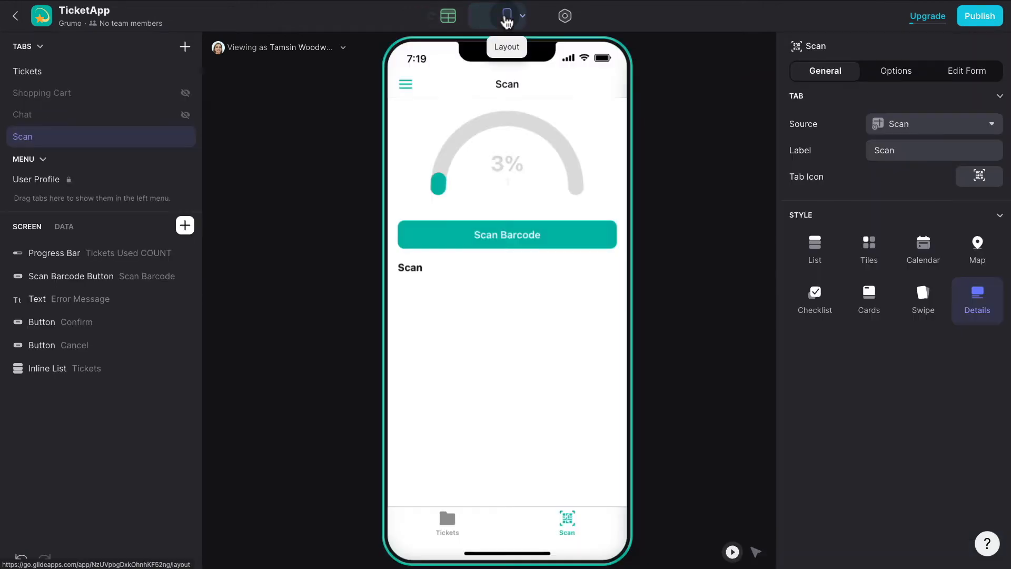
{"action": "left_click", "coordinate": [71, 229]}
{"action": "left_click", "coordinate": [129, 273]}
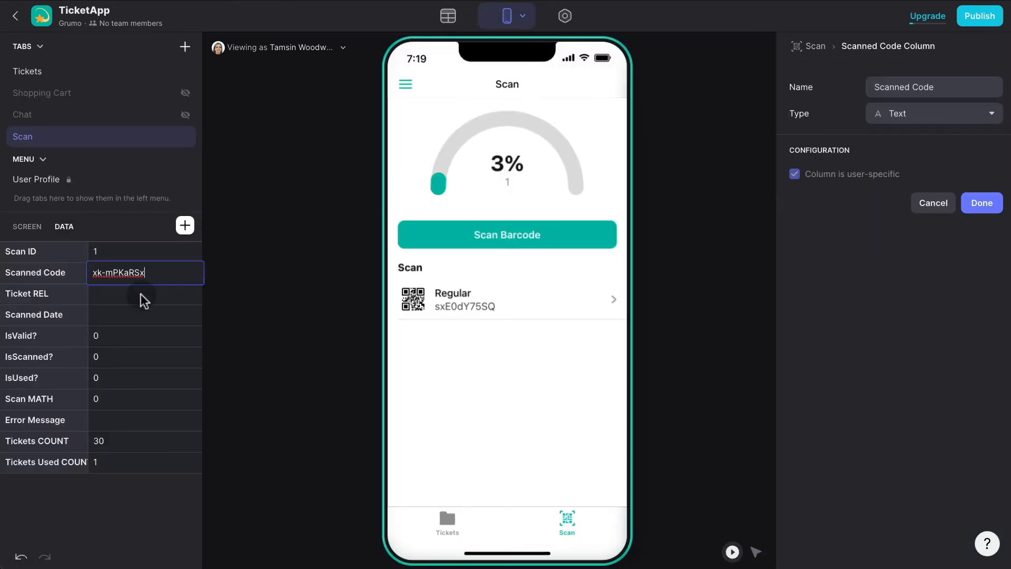
{"action": "left_click", "coordinate": [141, 294]}
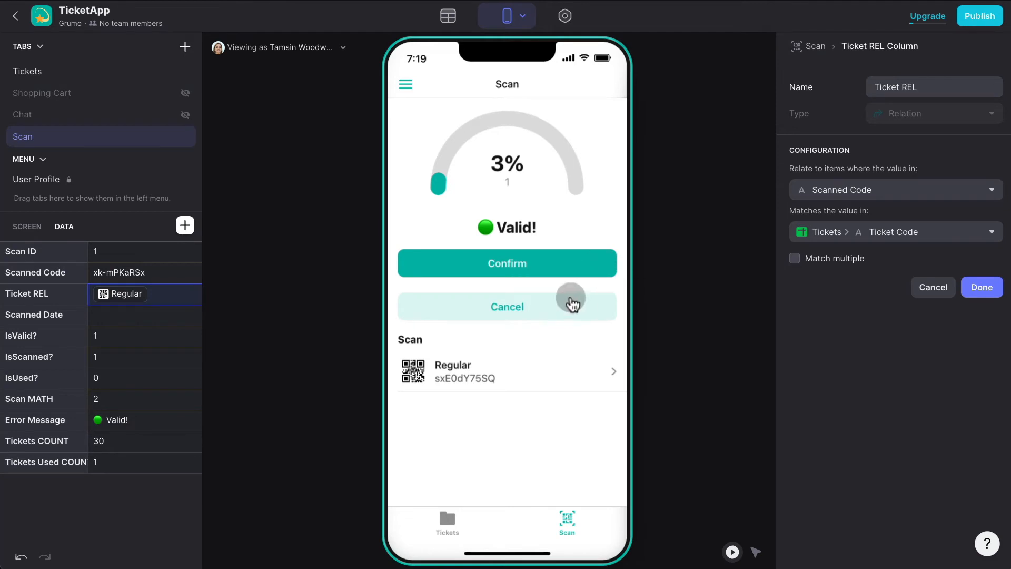
{"action": "left_click", "coordinate": [541, 312]}
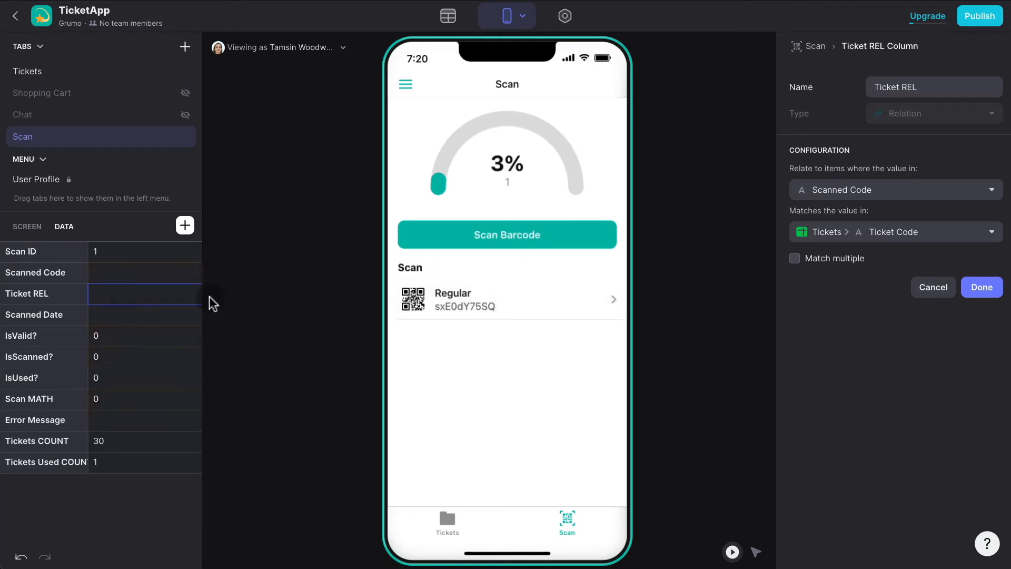
{"action": "double_click", "coordinate": [128, 274]}
{"action": "key", "text": "ctrl+v"}
{"action": "left_click", "coordinate": [132, 297]}
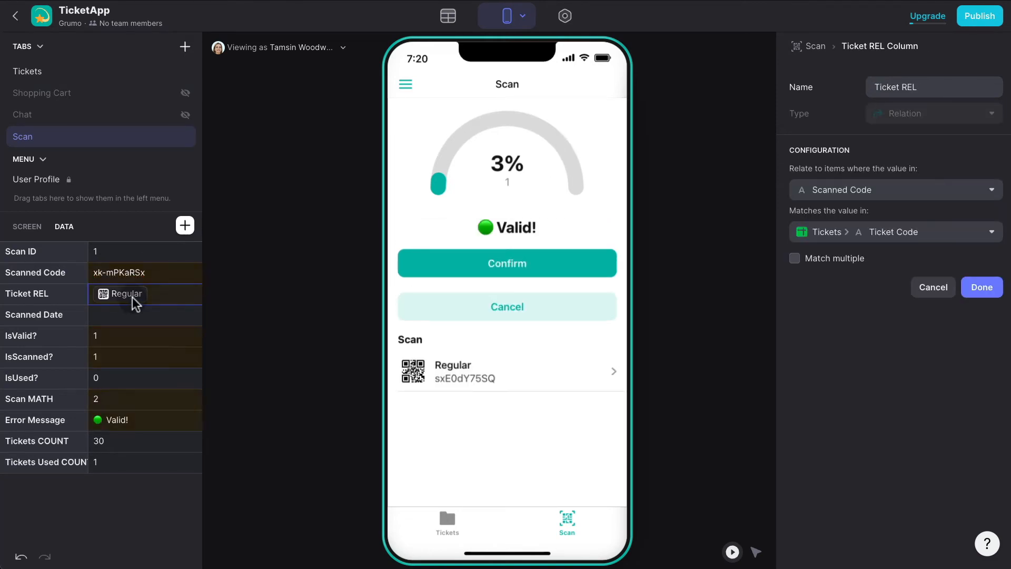
{"action": "left_click", "coordinate": [521, 268]}
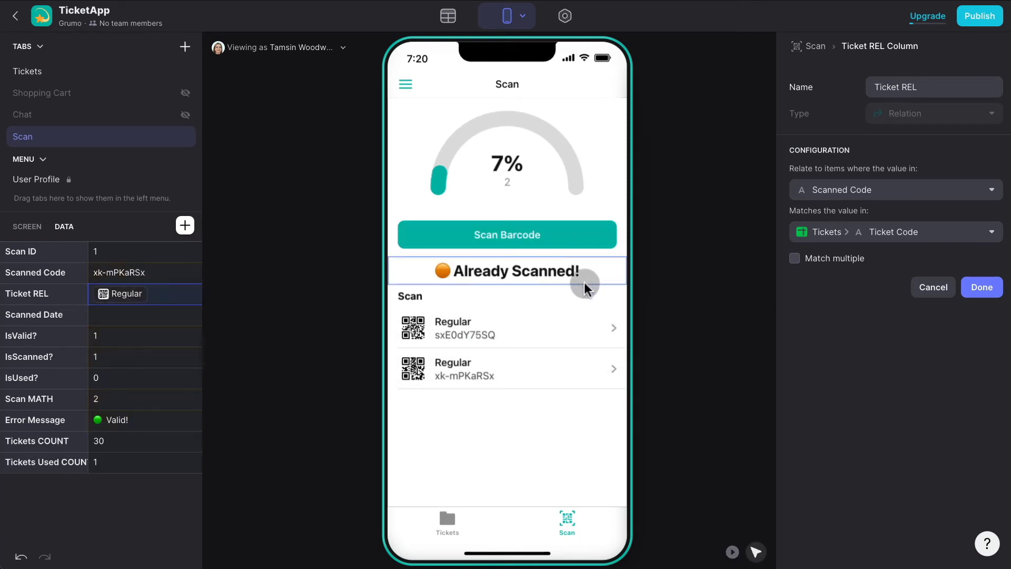
Trim Scanned Code's last character to xk-mPKaRS, then select the Scan list.
{"action": "left_click", "coordinate": [164, 272]}
{"action": "left_click", "coordinate": [163, 272]}
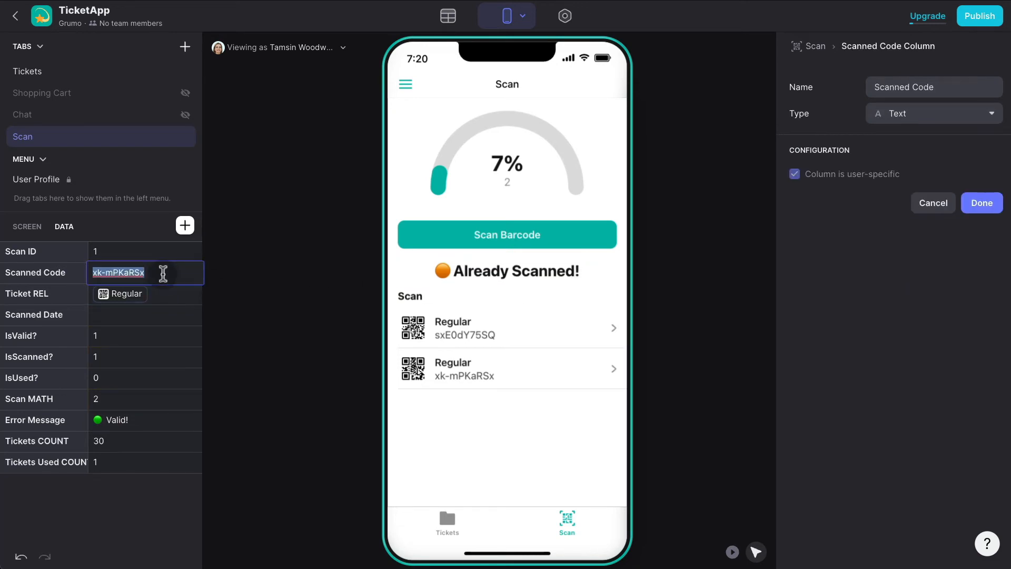
{"action": "key", "text": "Right"}
{"action": "key", "text": "BackSpace"}
{"action": "left_click", "coordinate": [161, 314]}
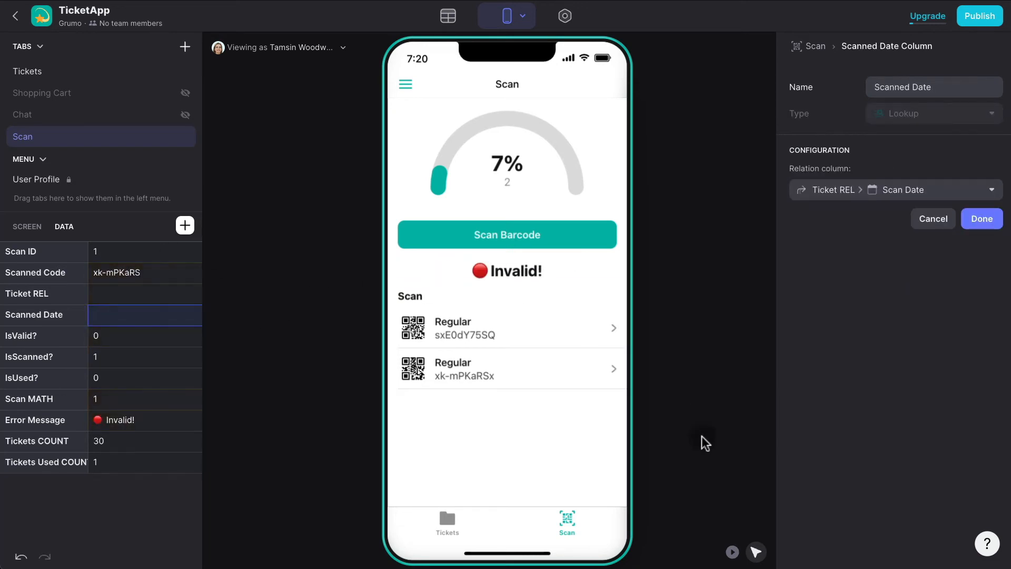
{"action": "left_click", "coordinate": [759, 553]}
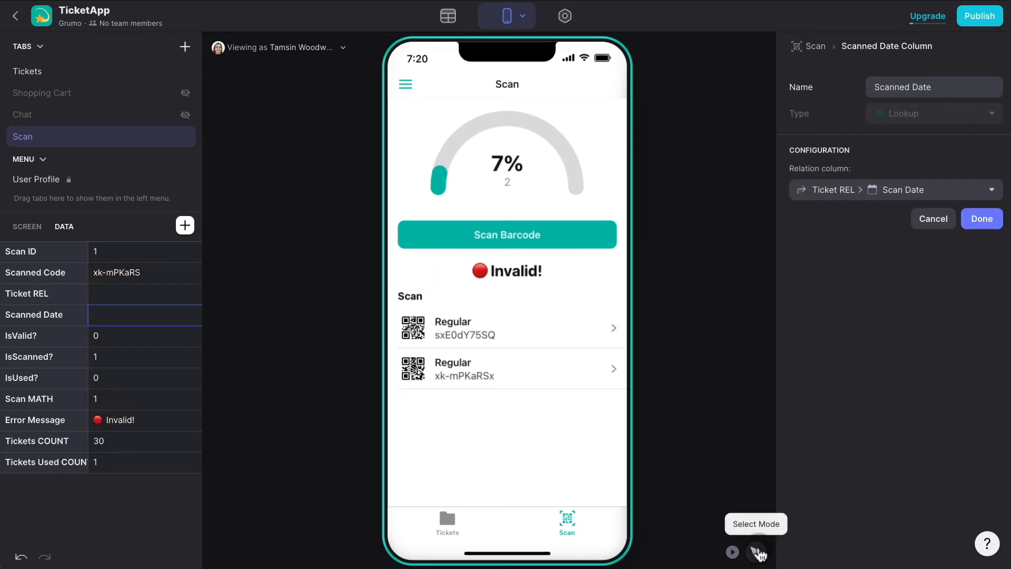
{"action": "left_click", "coordinate": [475, 373]}
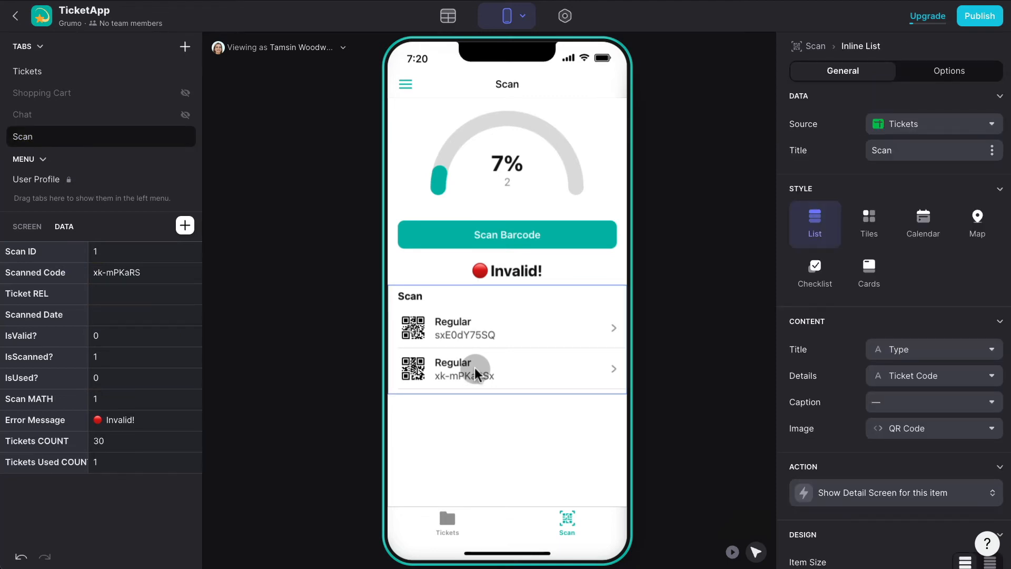
Sort the Scan list by Scan Date in Z→A order, newest scans first.
{"action": "left_click", "coordinate": [956, 70]}
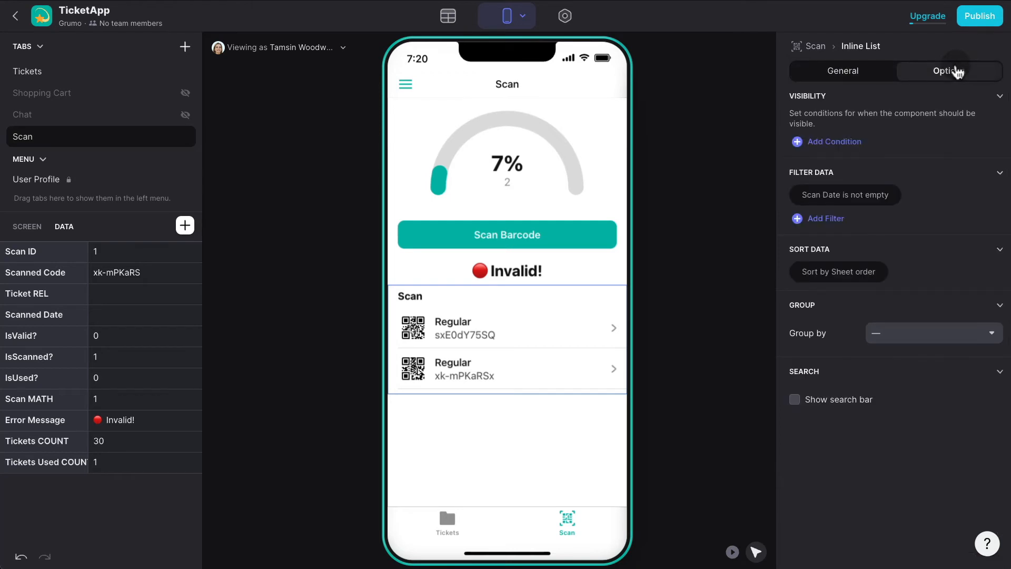
{"action": "left_click", "coordinate": [860, 272]}
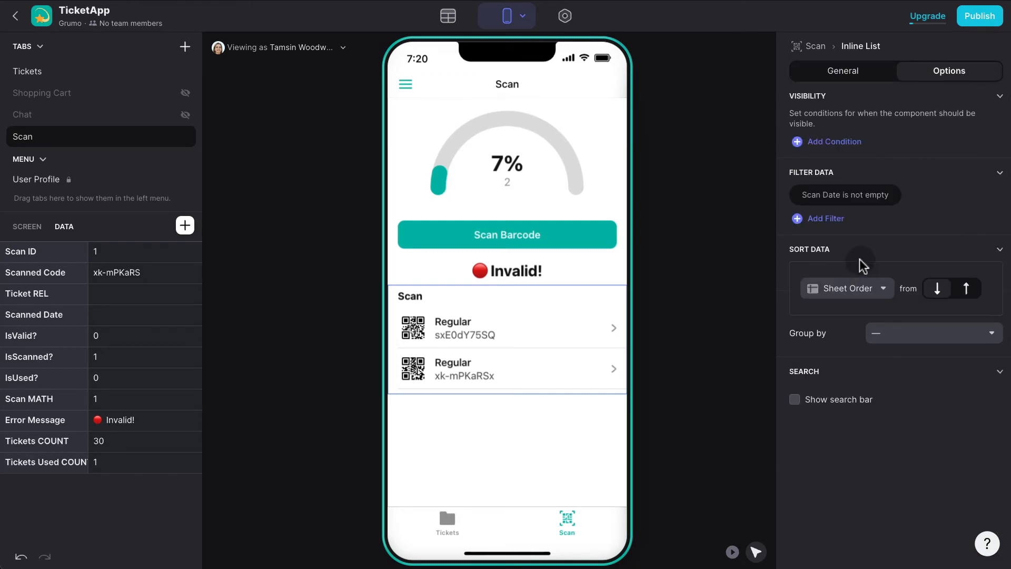
{"action": "left_click", "coordinate": [871, 293]}
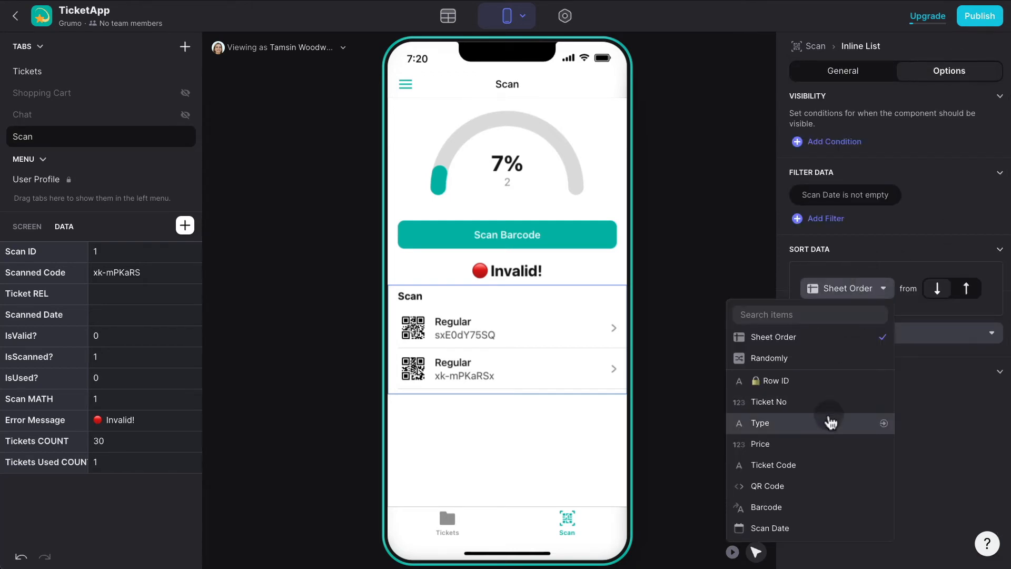
{"action": "left_click", "coordinate": [797, 526]}
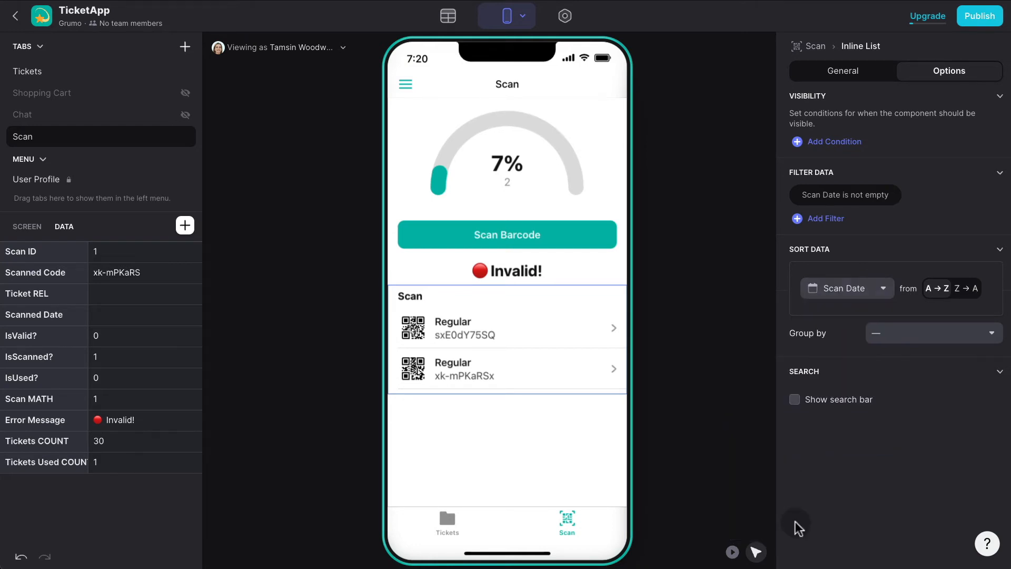
{"action": "left_click", "coordinate": [963, 288]}
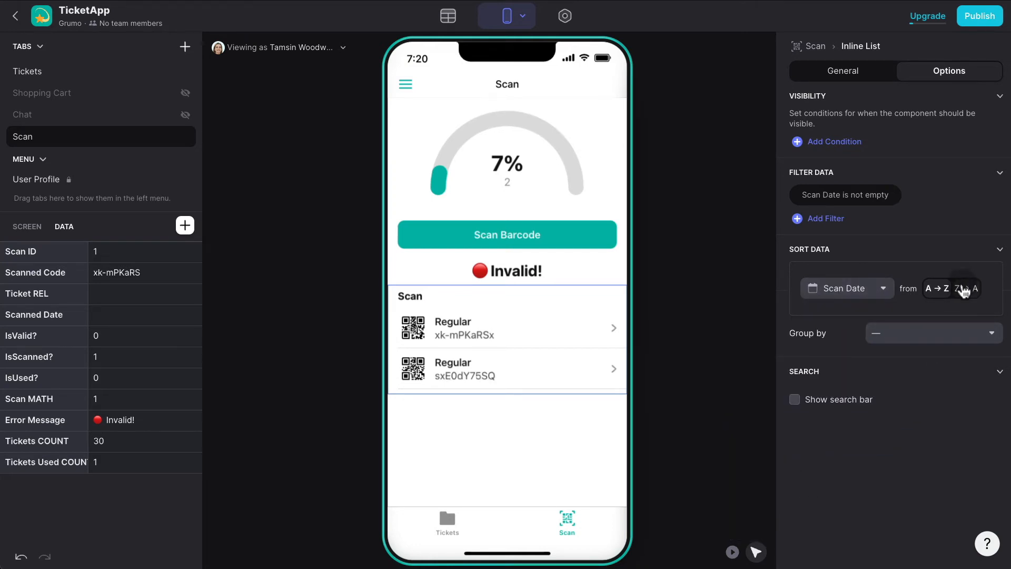
{"action": "left_click", "coordinate": [136, 293]}
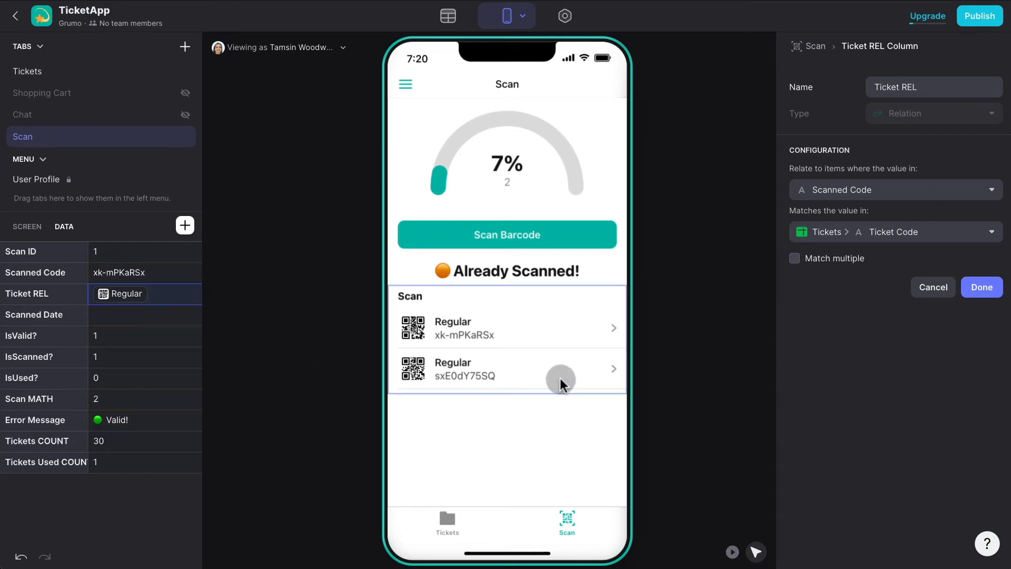
{"action": "left_click", "coordinate": [447, 19]}
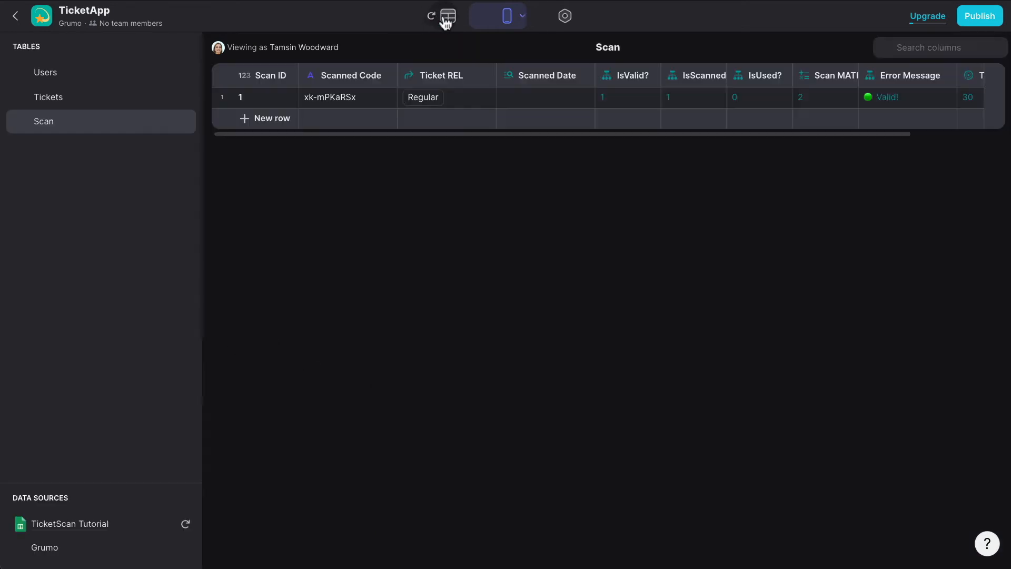
{"action": "left_click", "coordinate": [93, 103]}
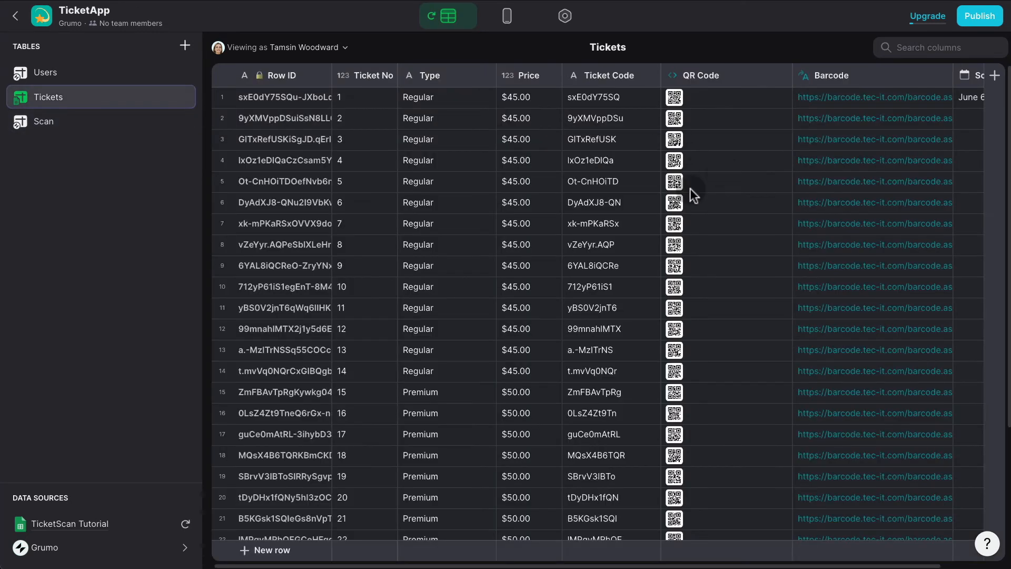
{"action": "double_click", "coordinate": [603, 225]}
{"action": "double_click", "coordinate": [594, 264]}
{"action": "key", "text": "ctrl+c"}
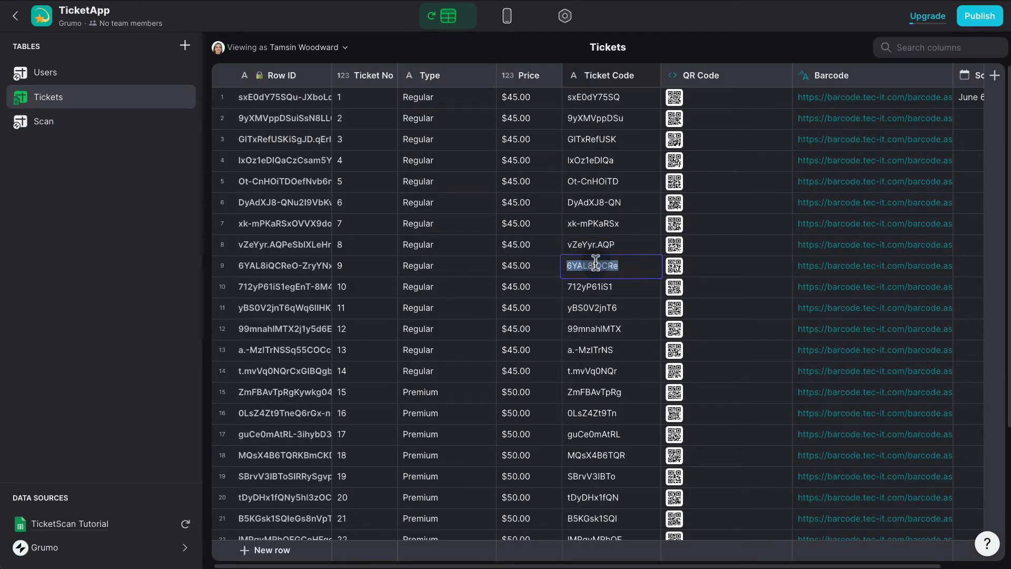
{"action": "left_click", "coordinate": [506, 16]}
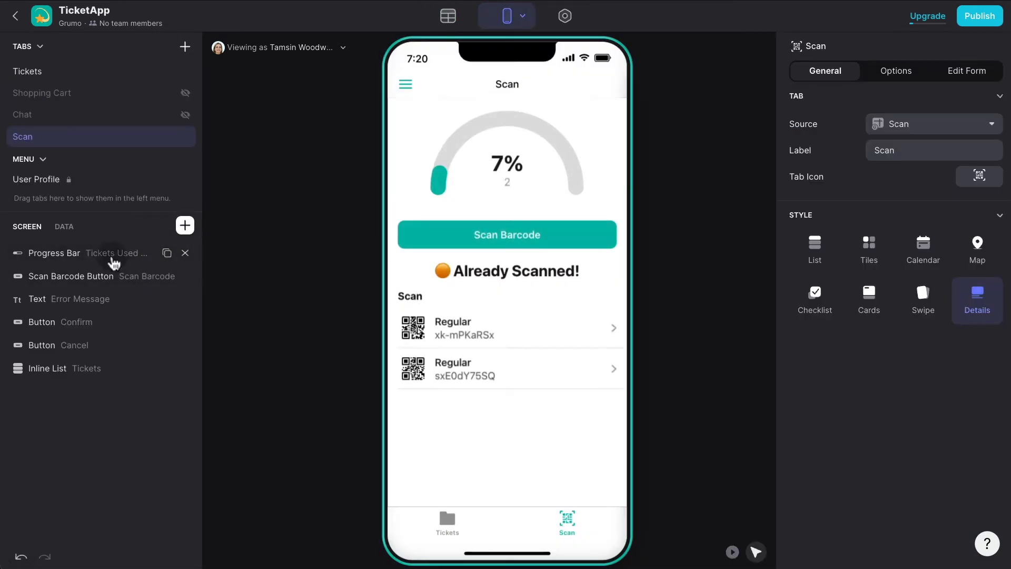
{"action": "left_click", "coordinate": [63, 227]}
{"action": "double_click", "coordinate": [131, 272]}
{"action": "key", "text": "ctrl+v"}
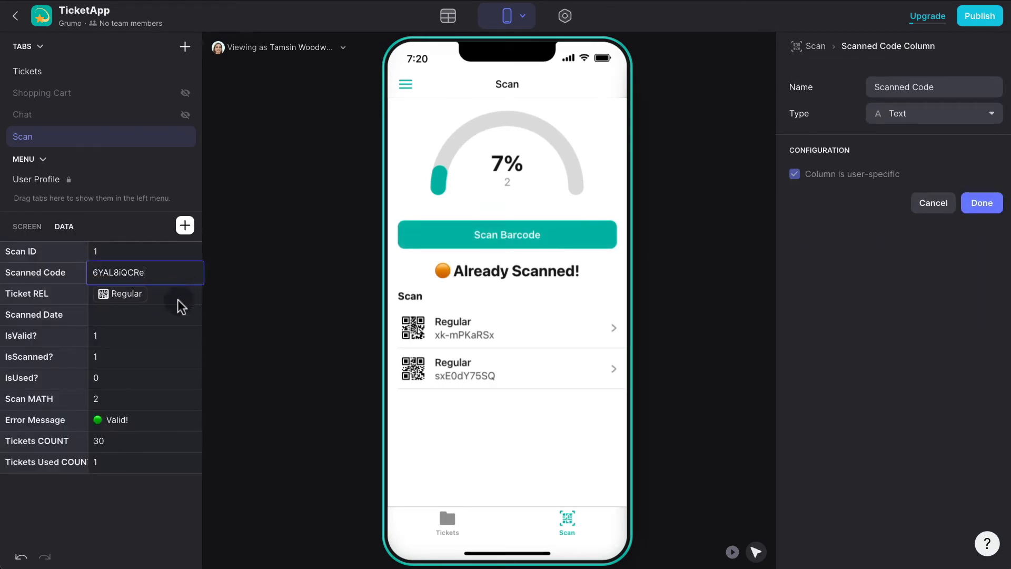
{"action": "left_click", "coordinate": [147, 312]}
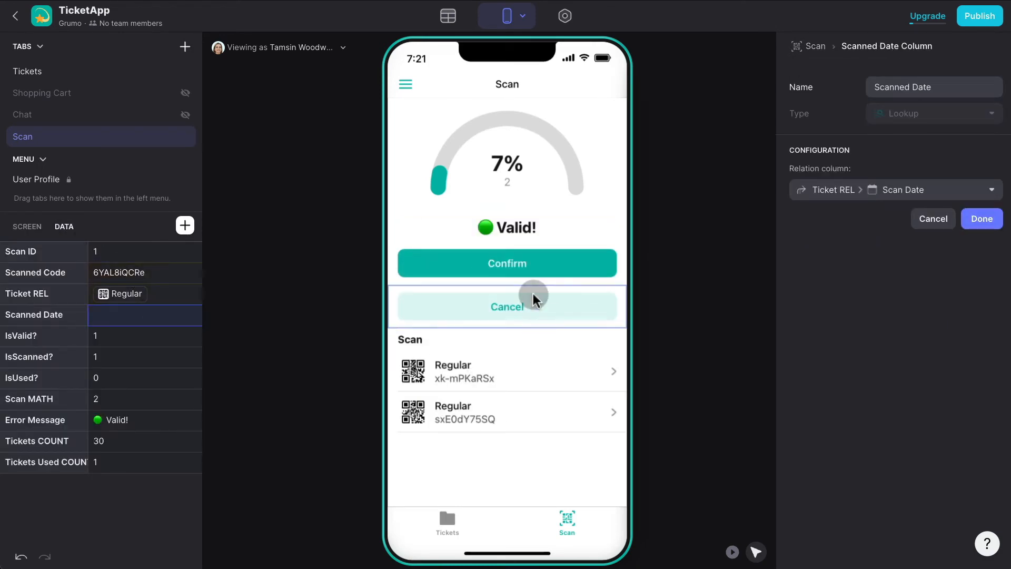
{"action": "left_click", "coordinate": [732, 552]}
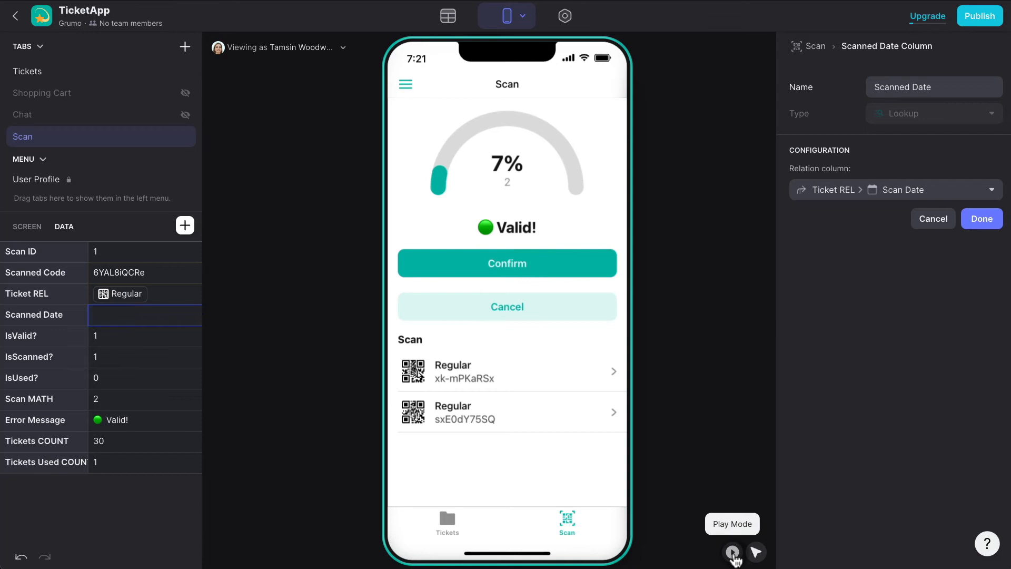
{"action": "left_click", "coordinate": [543, 258]}
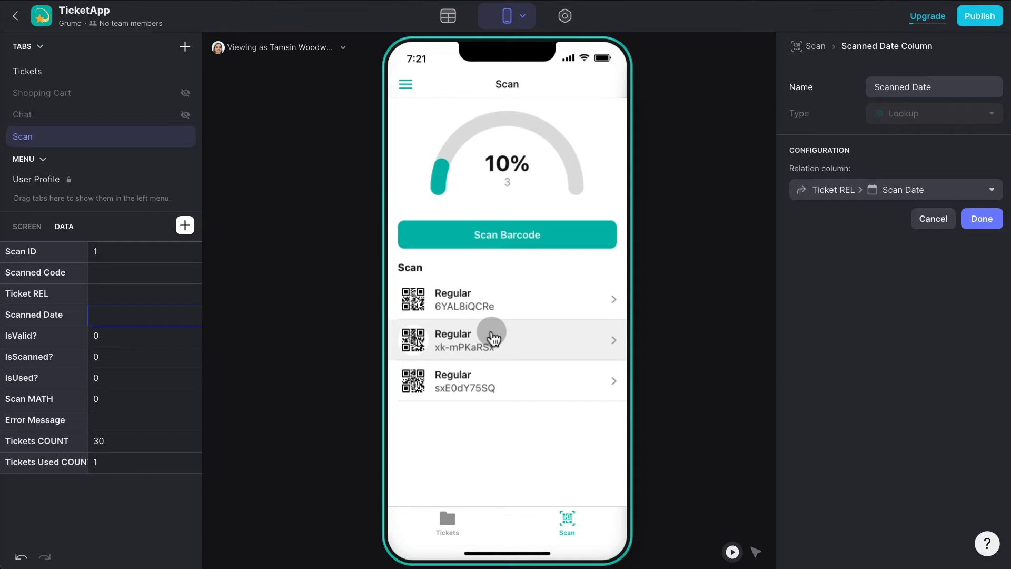
Show the Tickets tab in the preview and scroll to the Premium and VIP tickets.
{"action": "left_click", "coordinate": [452, 519]}
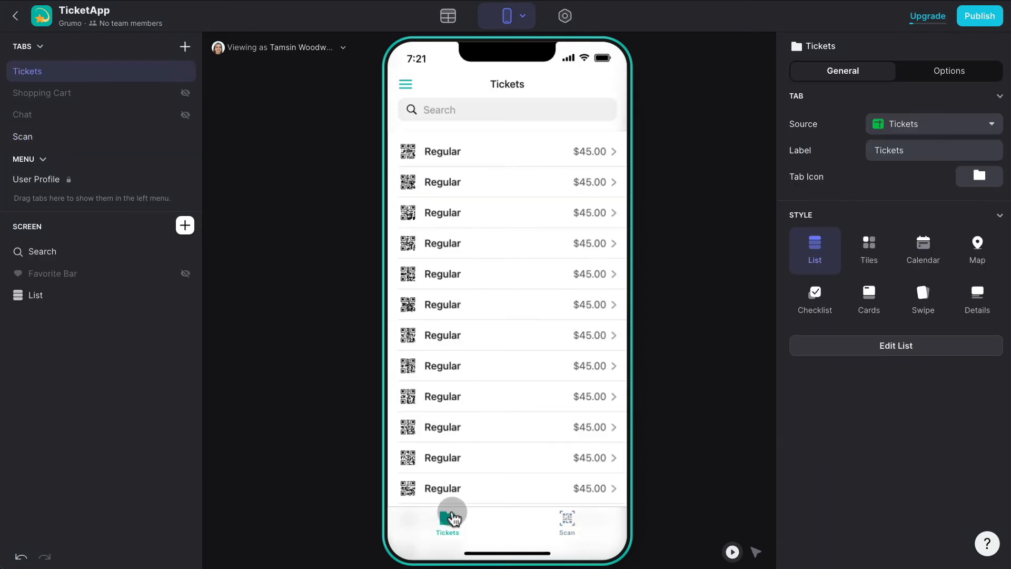
{"action": "scroll", "coordinate": [531, 379], "scroll_direction": "down", "scroll_amount": 5}
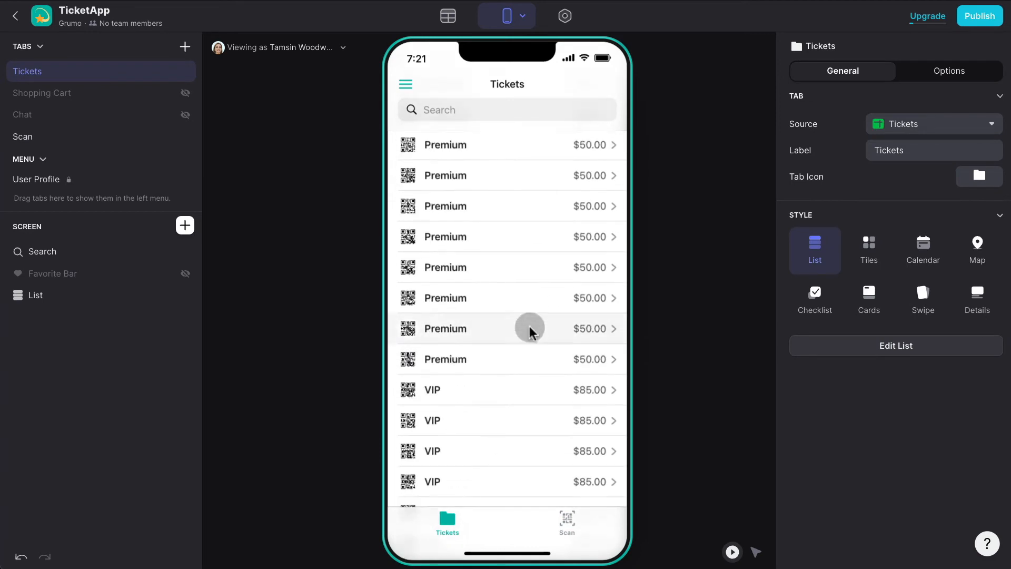
{"action": "scroll", "coordinate": [530, 327], "scroll_direction": "down", "scroll_amount": 1}
{"action": "scroll", "coordinate": [530, 327], "scroll_direction": "up", "scroll_amount": 10}
{"action": "scroll", "coordinate": [492, 332], "scroll_direction": "down", "scroll_amount": 10}
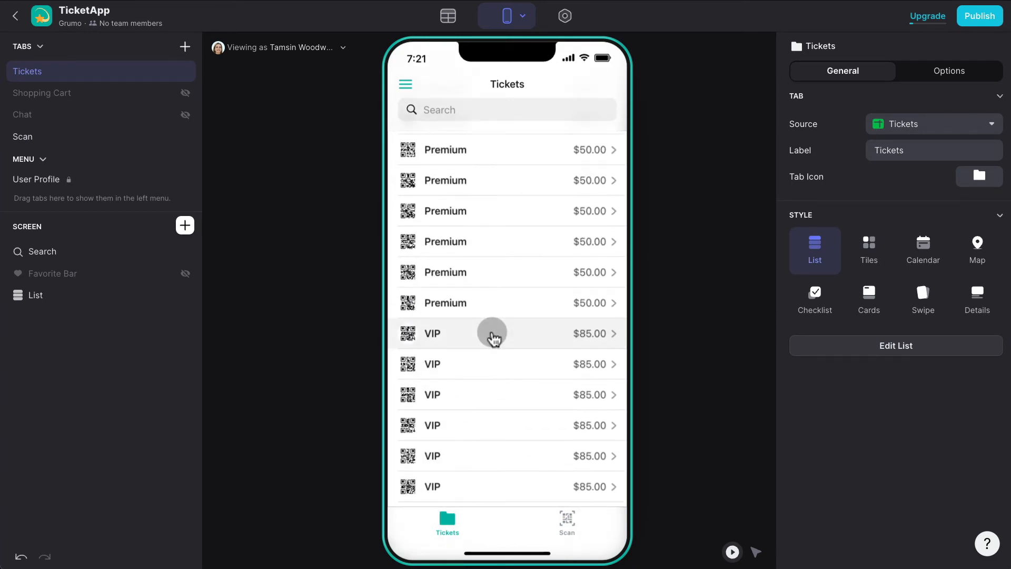
{"action": "left_click", "coordinate": [485, 246]}
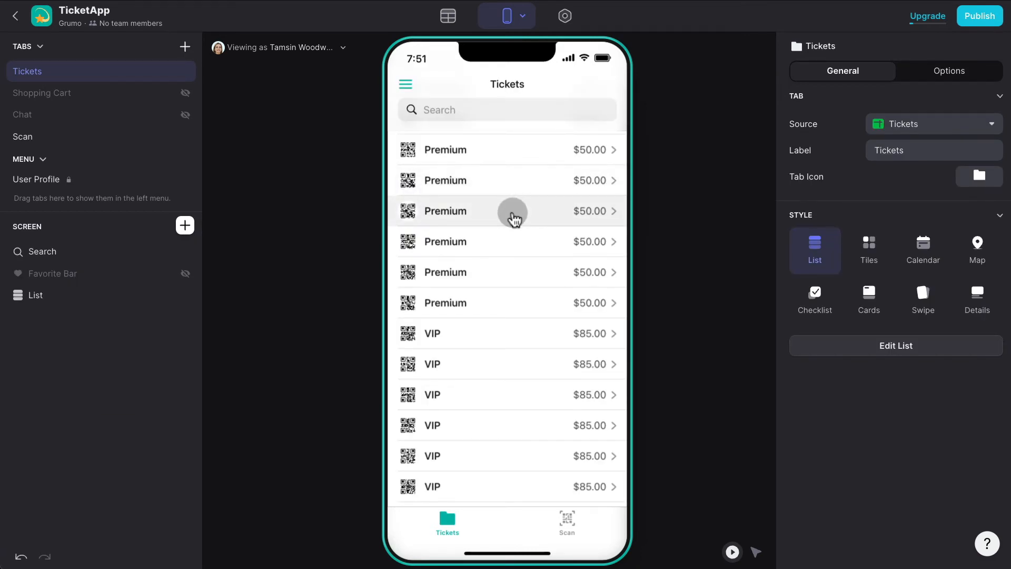
Add a Buy Button, found by searching 'buy', to a Premium ticket's details screen.
{"action": "left_click", "coordinate": [514, 217]}
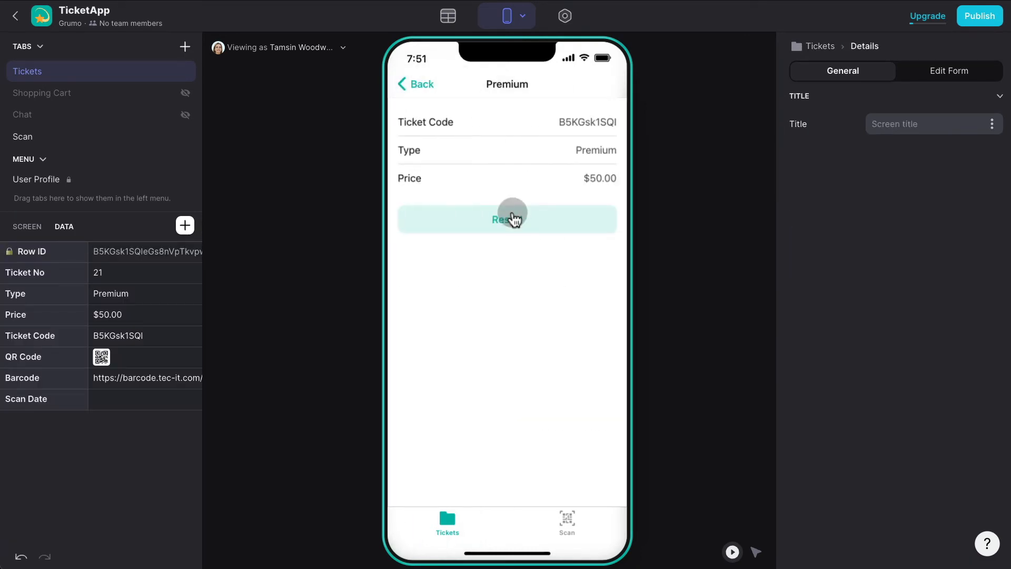
{"action": "left_click", "coordinate": [441, 218]}
{"action": "left_click", "coordinate": [27, 226]}
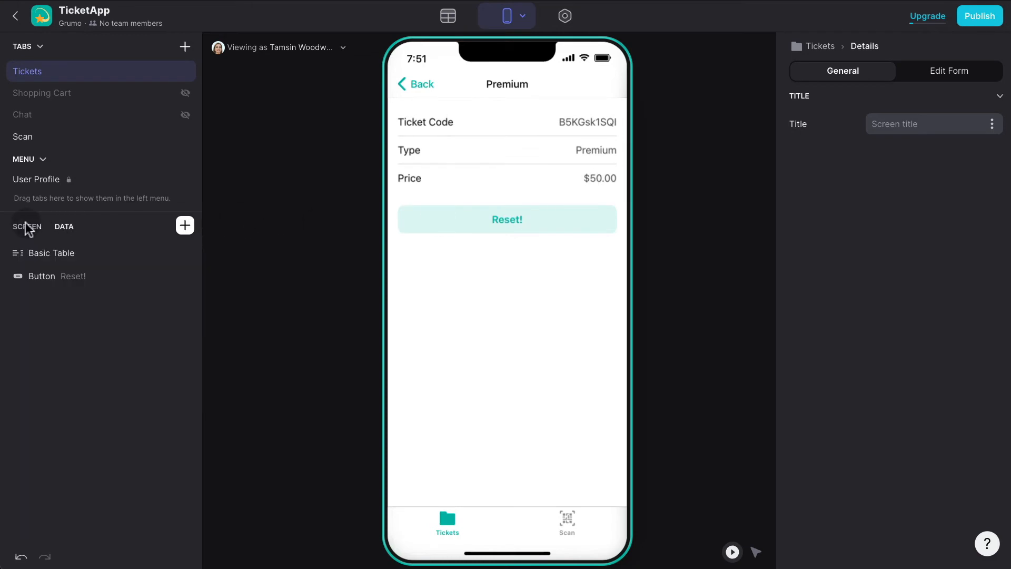
{"action": "left_click", "coordinate": [185, 225]}
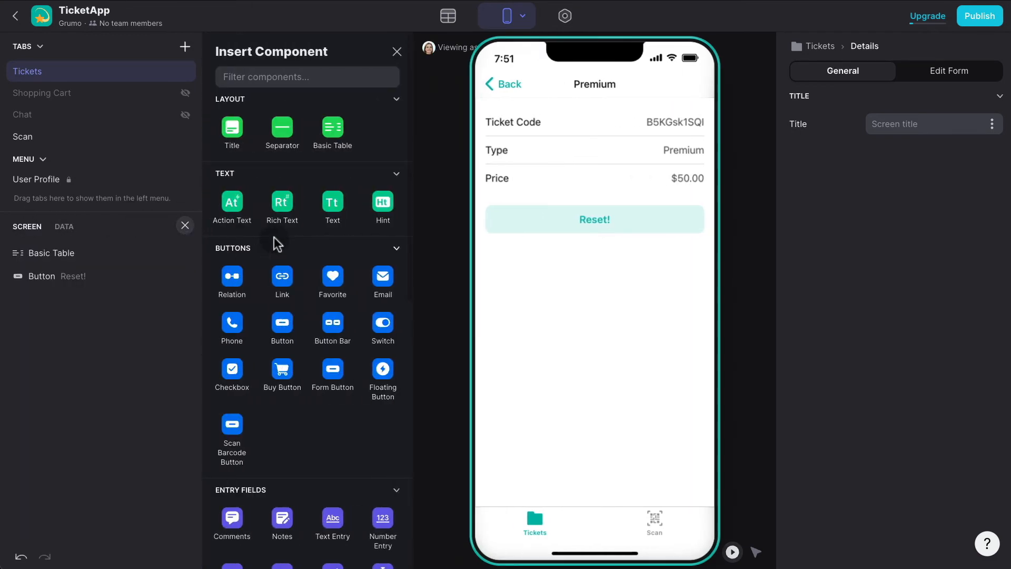
{"action": "type", "text": "buy"}
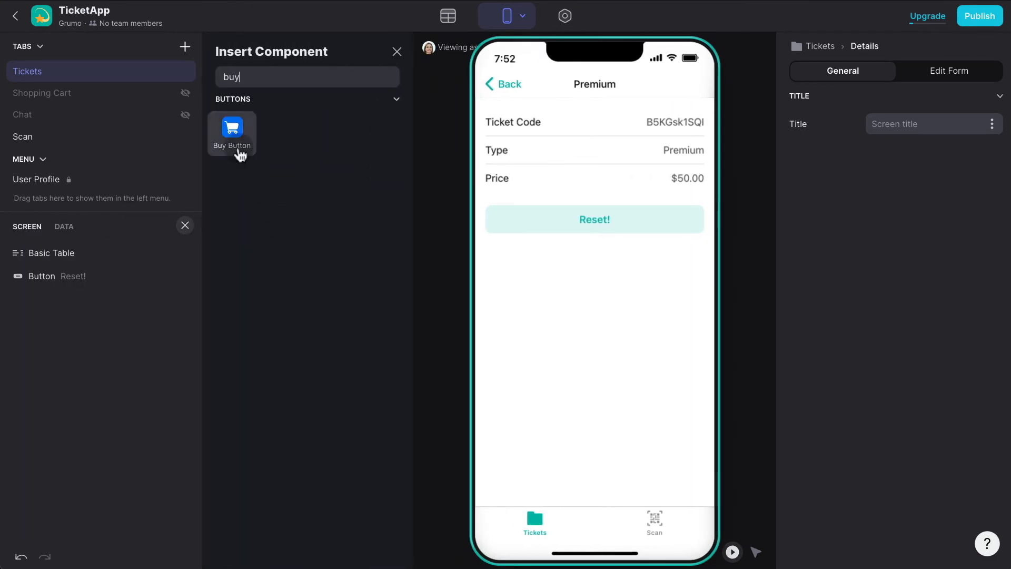
{"action": "left_click", "coordinate": [236, 137]}
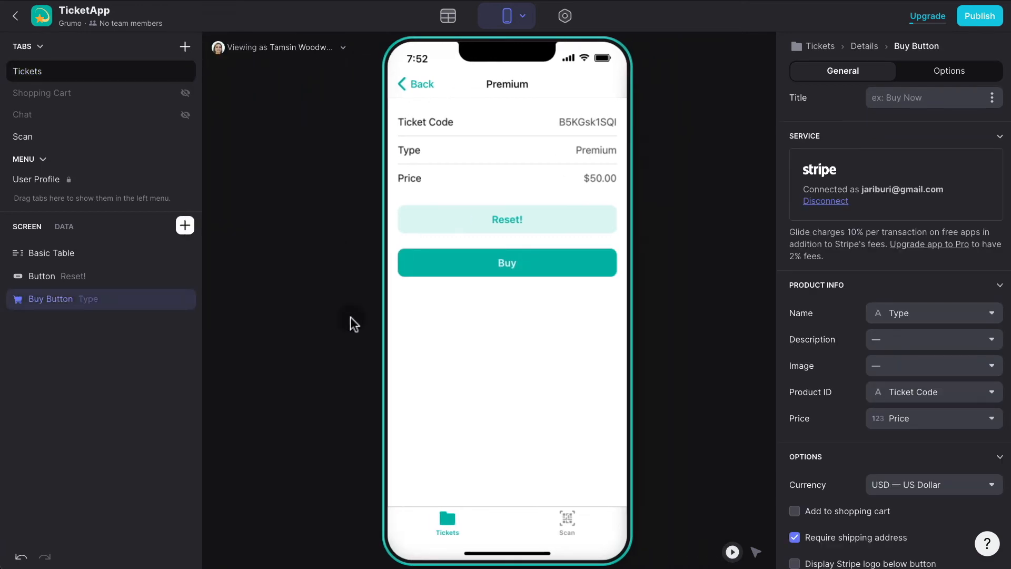
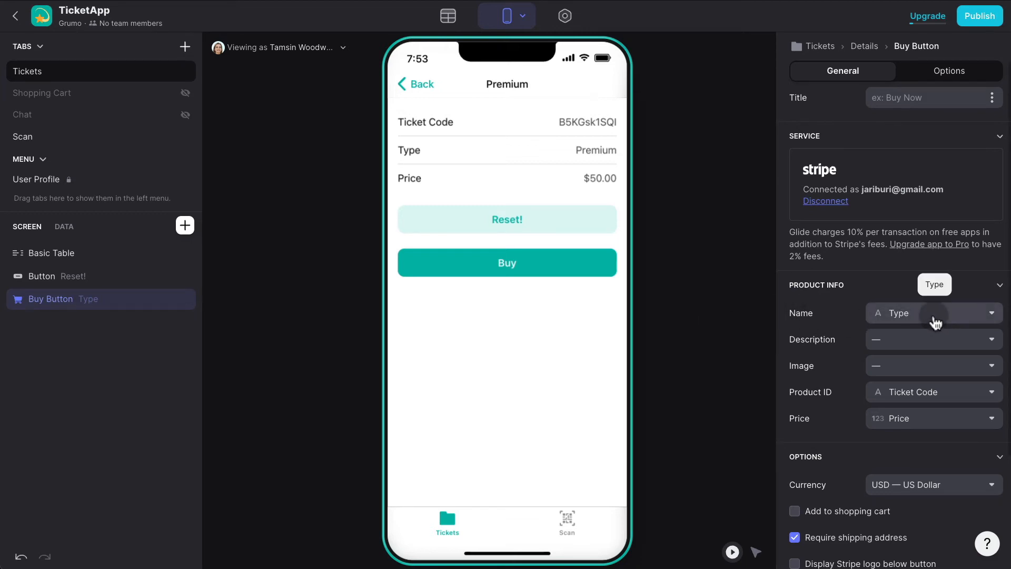
Keep Type as the Buy button's product name and map description to Ticket Code and image to QR Code.
{"action": "left_click", "coordinate": [936, 316]}
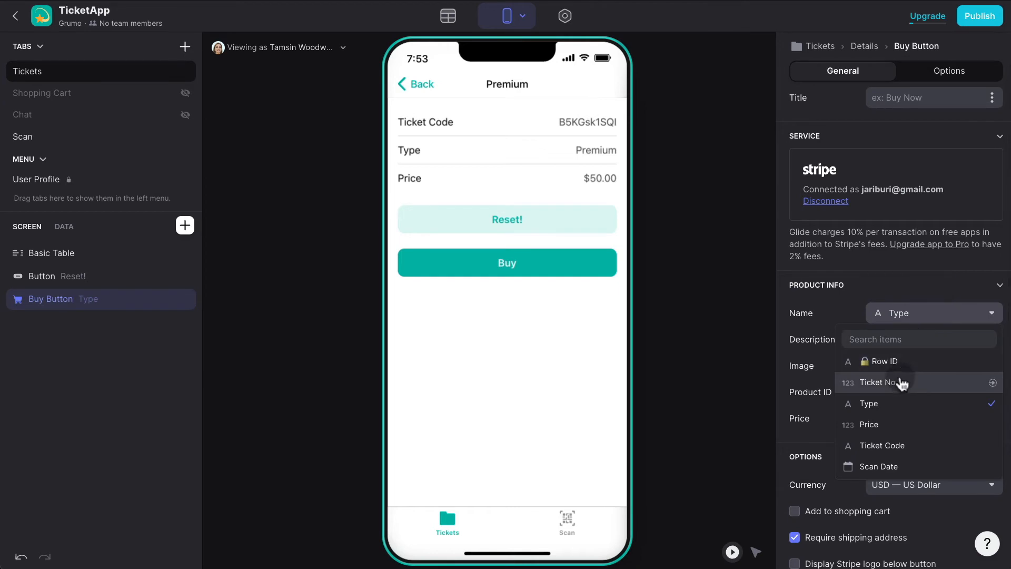
{"action": "left_click", "coordinate": [900, 405]}
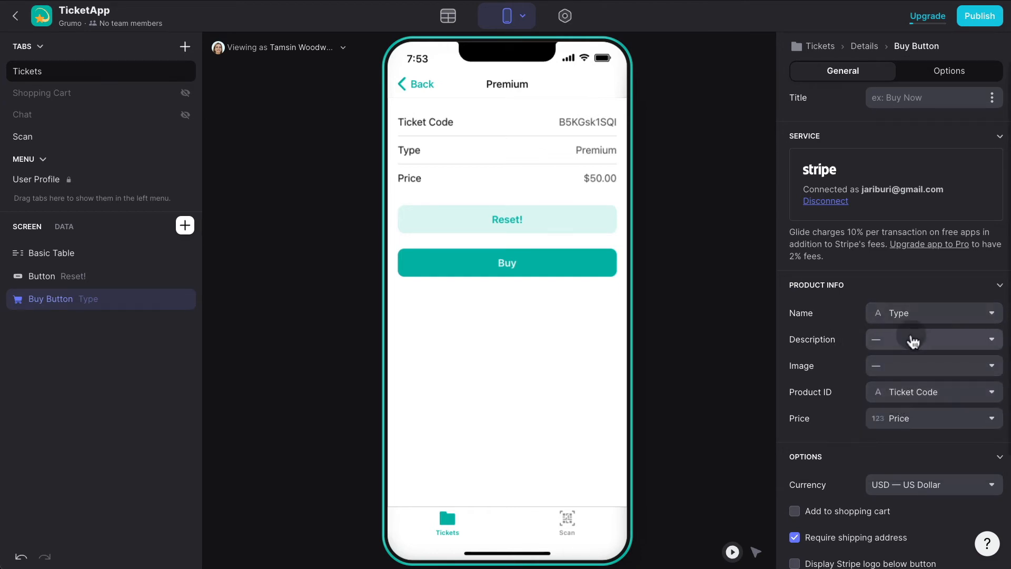
{"action": "left_click", "coordinate": [912, 339]}
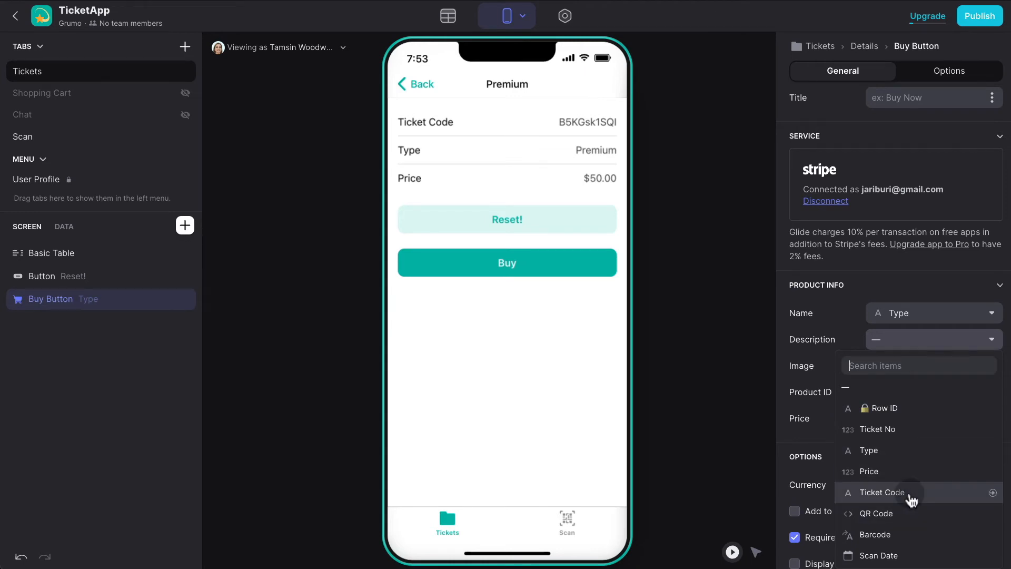
{"action": "left_click", "coordinate": [907, 493]}
{"action": "left_click", "coordinate": [918, 371]}
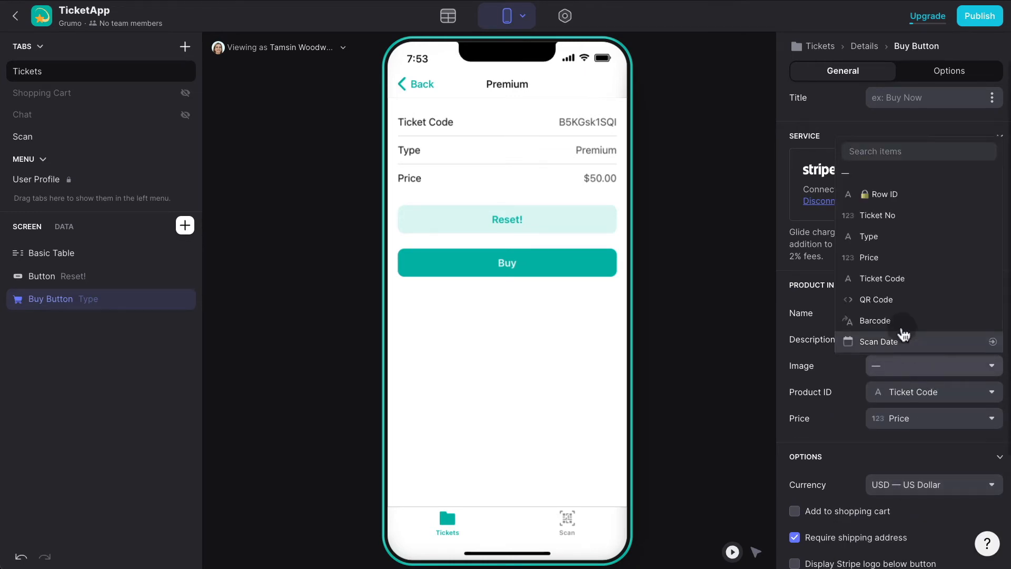
{"action": "left_click", "coordinate": [899, 307]}
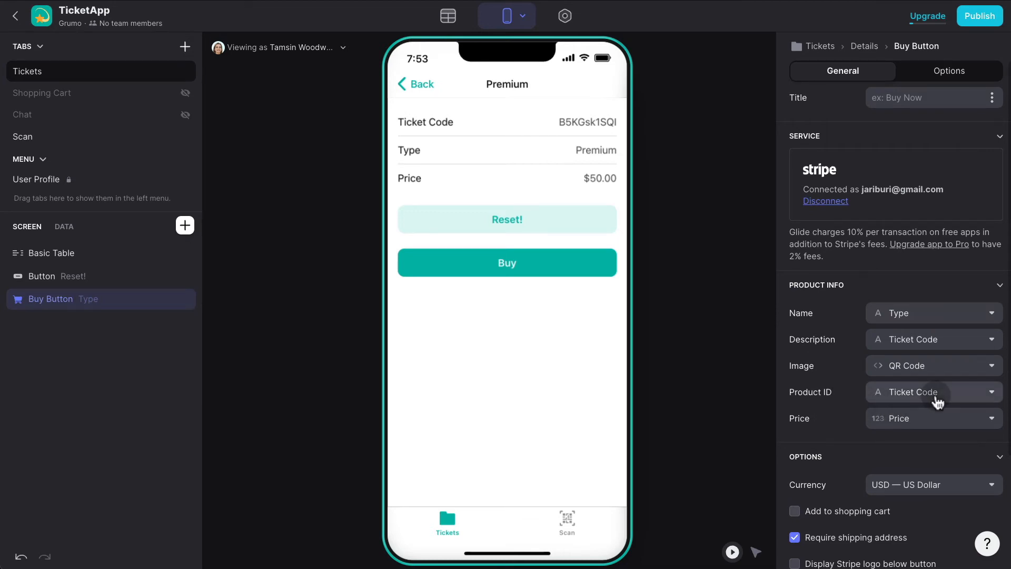
Drop the shipping address requirement and display the Stripe logo below the button.
{"action": "scroll", "coordinate": [827, 391], "scroll_direction": "down", "scroll_amount": 3}
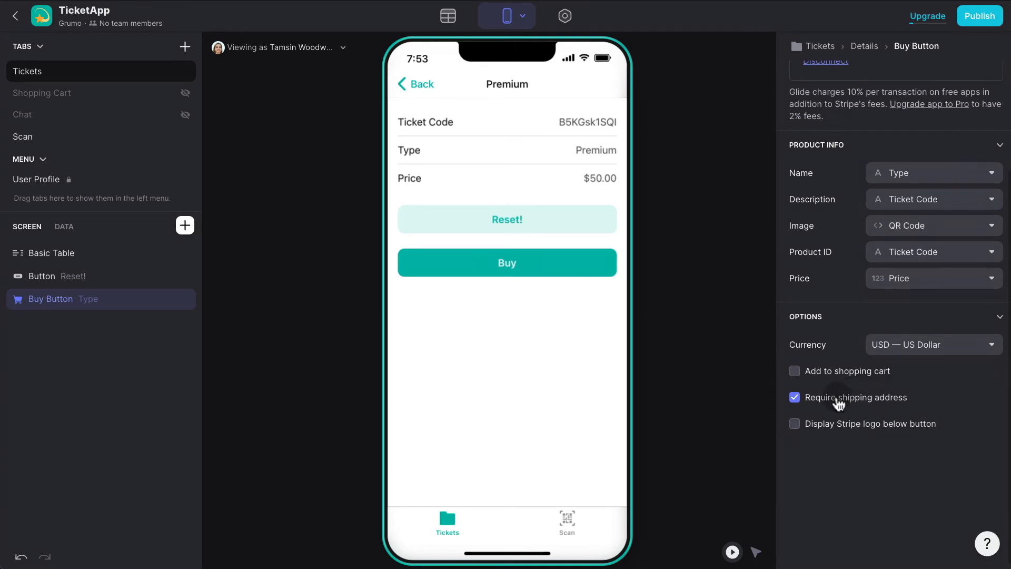
{"action": "left_click", "coordinate": [839, 403]}
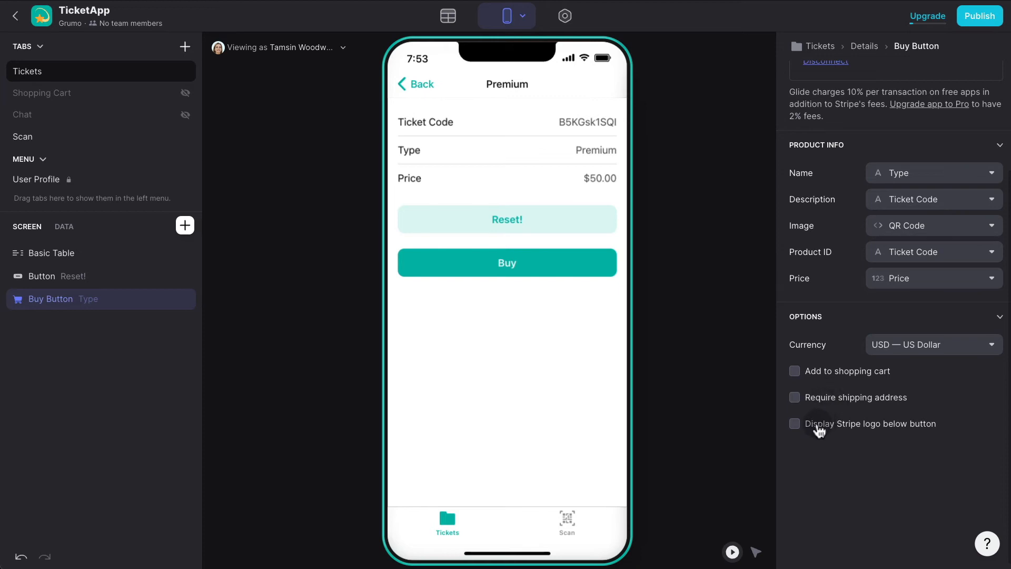
{"action": "left_click", "coordinate": [819, 431]}
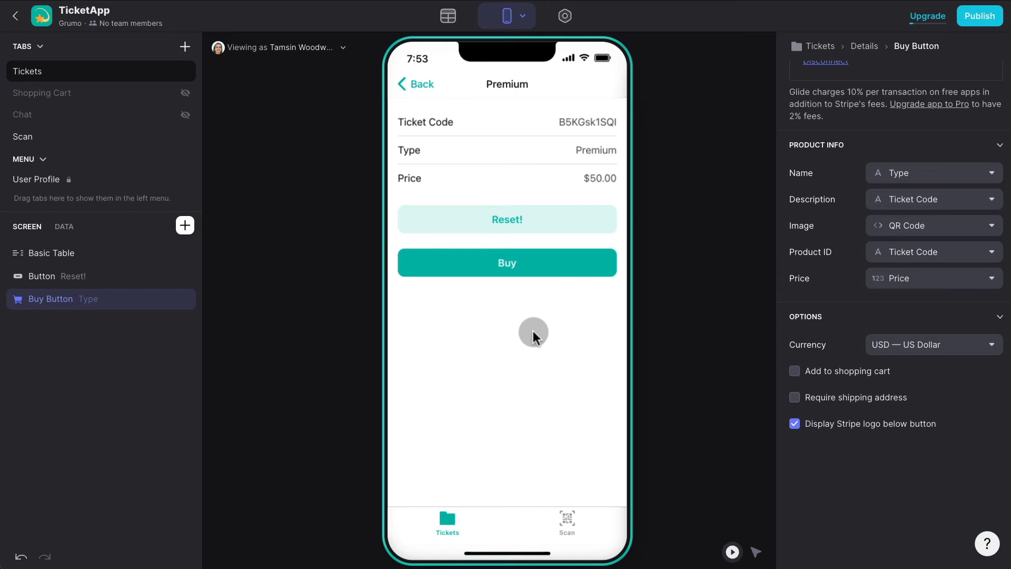
Start buying the Premium ticket in the preview and paste the Visa test card number.
{"action": "left_click", "coordinate": [518, 269]}
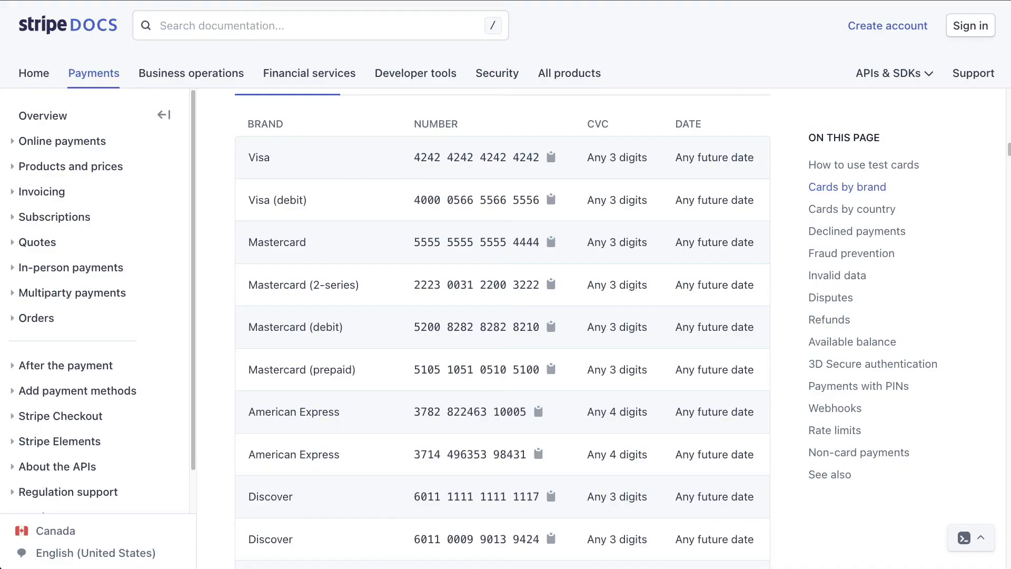
{"action": "scroll", "coordinate": [548, 219], "scroll_direction": "up", "scroll_amount": 2}
{"action": "left_click", "coordinate": [549, 217]}
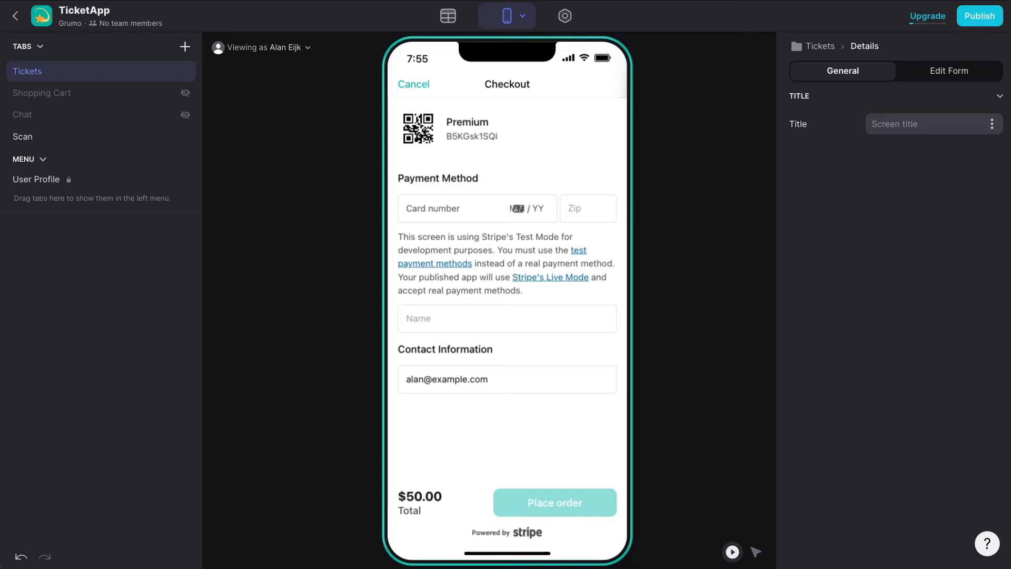
{"action": "left_click", "coordinate": [514, 201]}
{"action": "key", "text": "ctrl+v"}
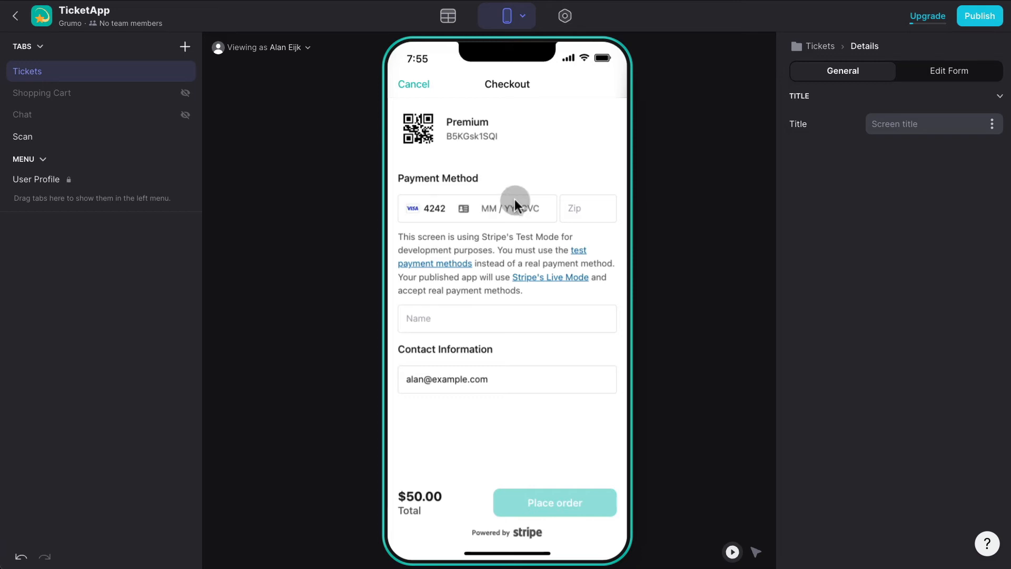
Enter expiry 03 / 28, security code 3333333 and the cardholder name, then place the test order.
{"action": "type", "text": "03 / "}
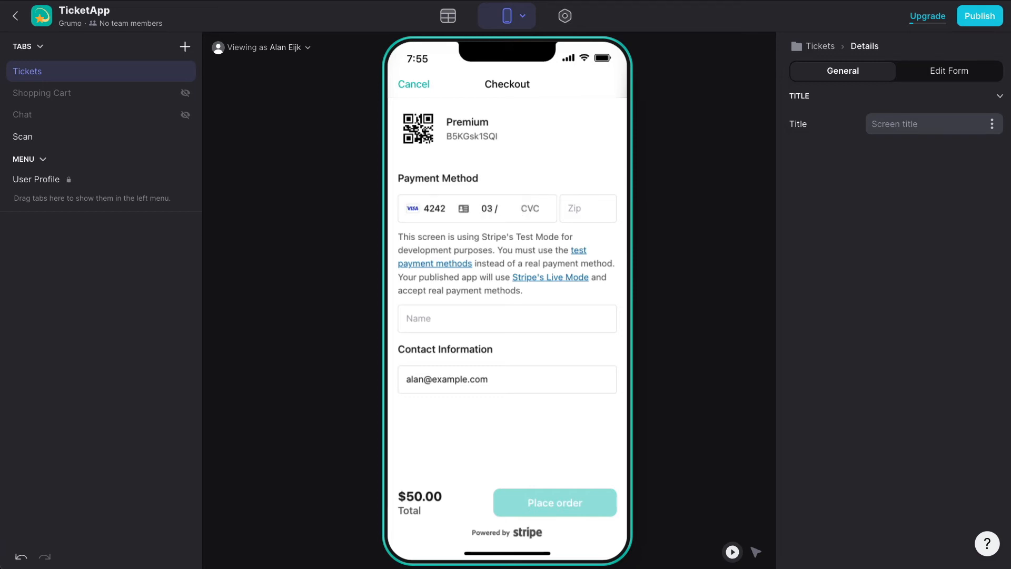
{"action": "type", "text": "28"}
{"action": "left_click", "coordinate": [529, 208]}
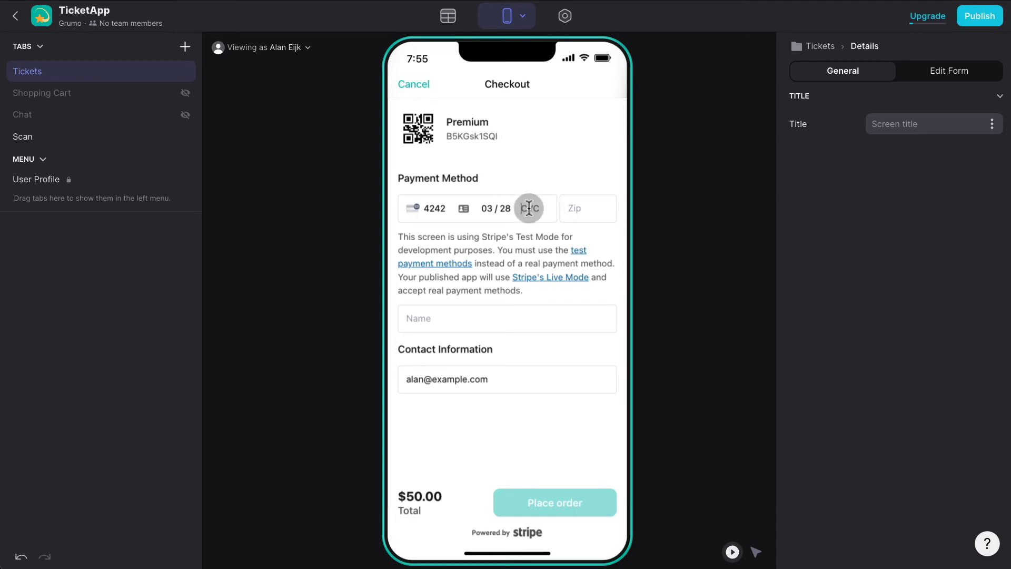
{"action": "type", "text": "3333333"}
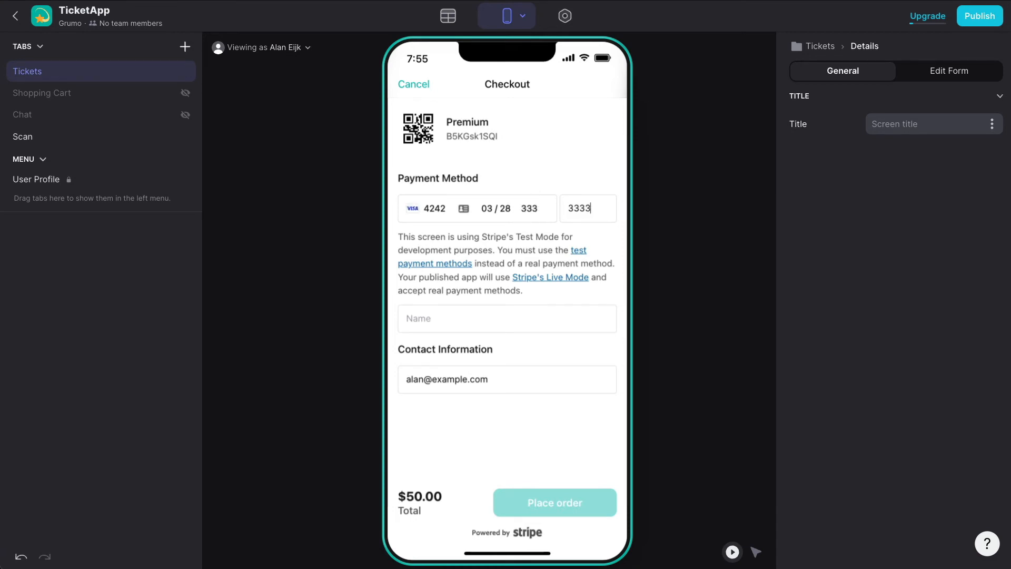
{"action": "left_click", "coordinate": [464, 310]}
{"action": "type", "text": "Ala"}
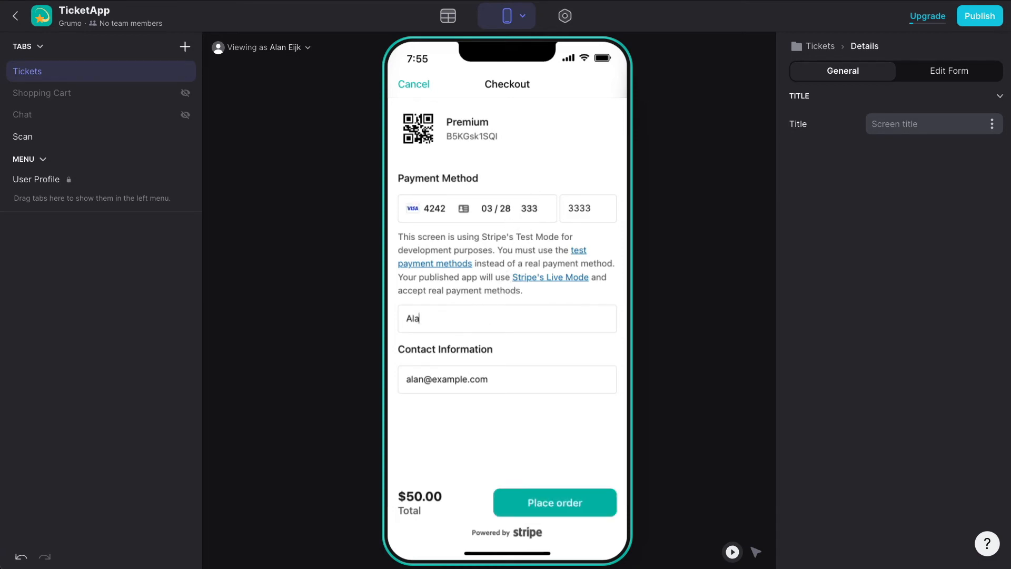
{"action": "type", "text": "n"}
{"action": "left_click", "coordinate": [553, 501]}
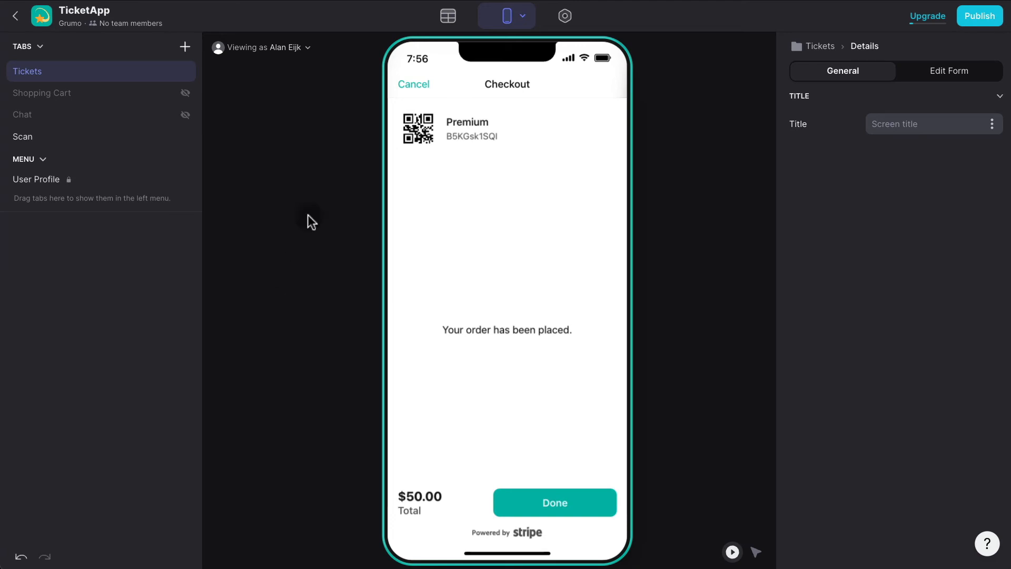
{"action": "left_click", "coordinate": [448, 17]}
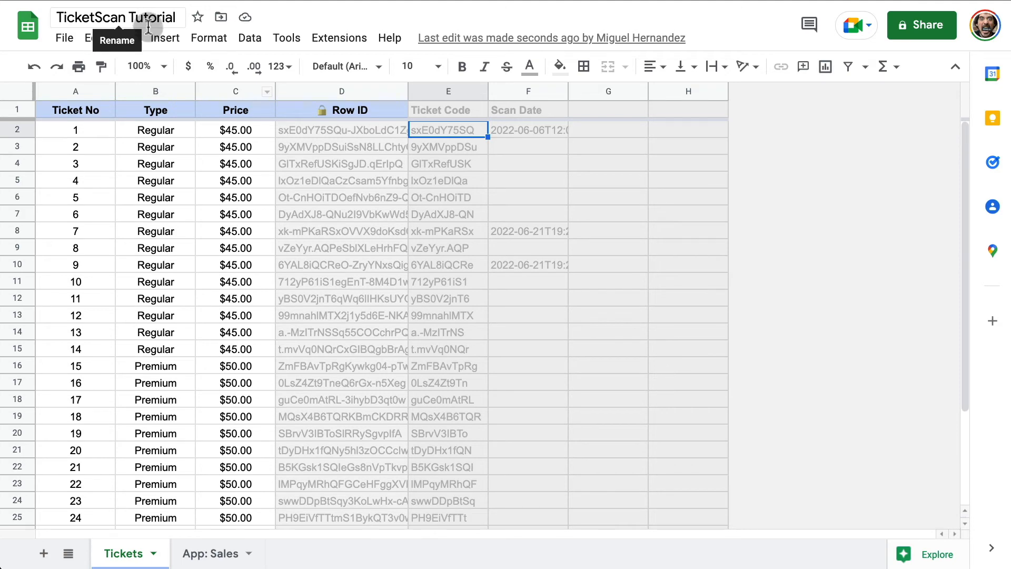
After inspecting App: Sales, add a sheet named Sales between Tickets and App: Sales.
{"action": "left_click", "coordinate": [214, 553]}
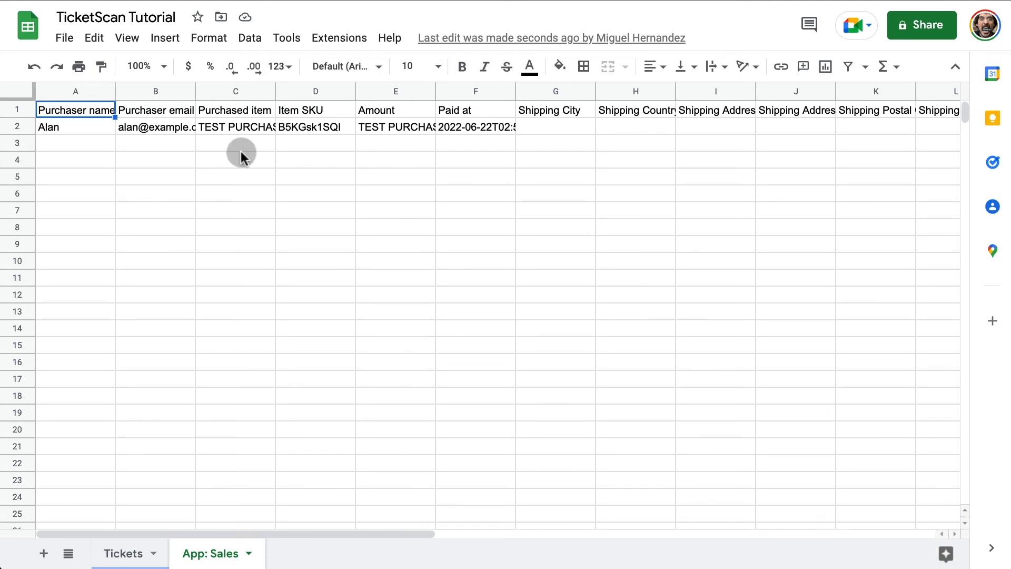
{"action": "double_click", "coordinate": [245, 131]}
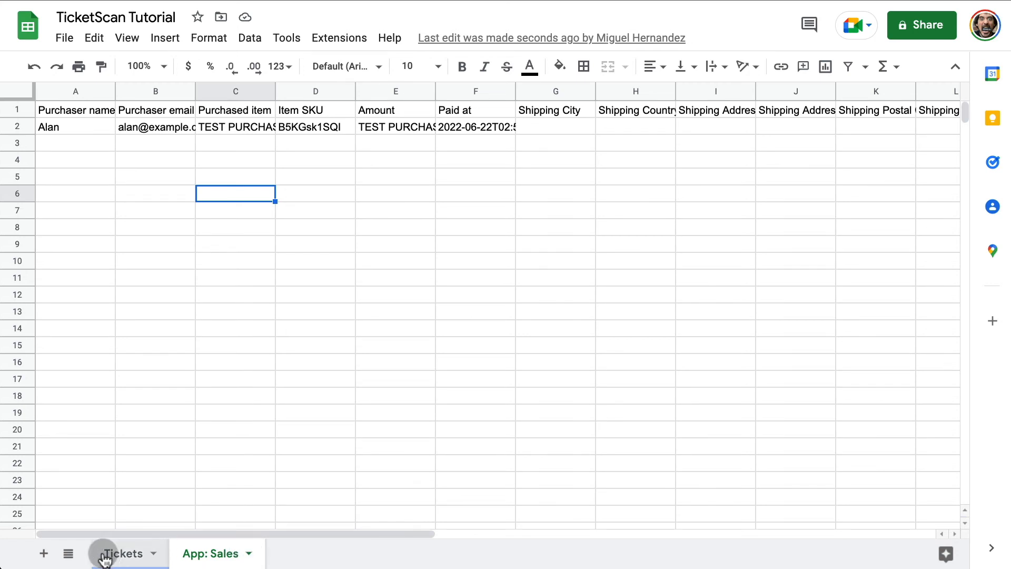
{"action": "left_click", "coordinate": [44, 553]}
{"action": "double_click", "coordinate": [287, 554]}
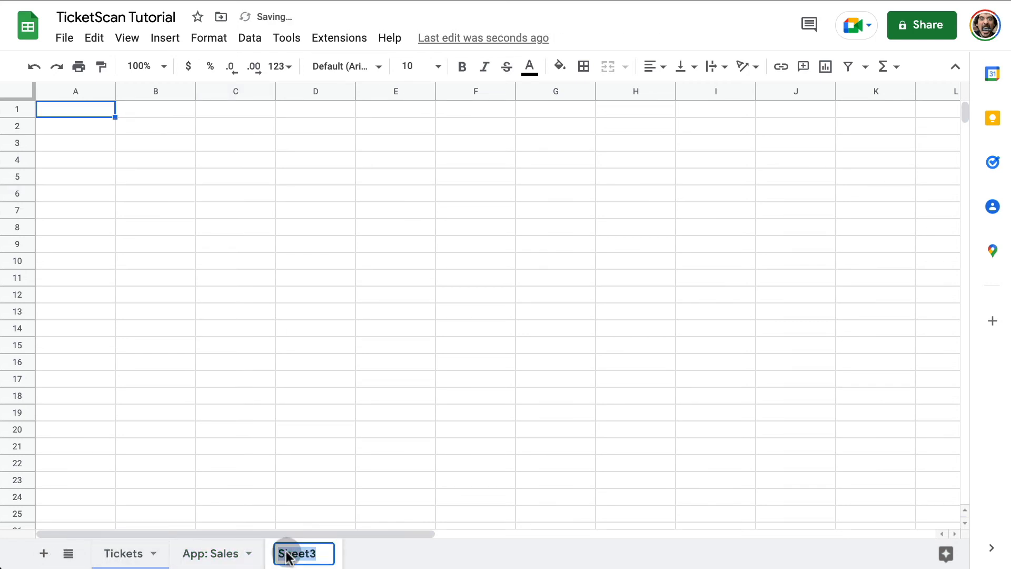
{"action": "type", "text": "Sales"}
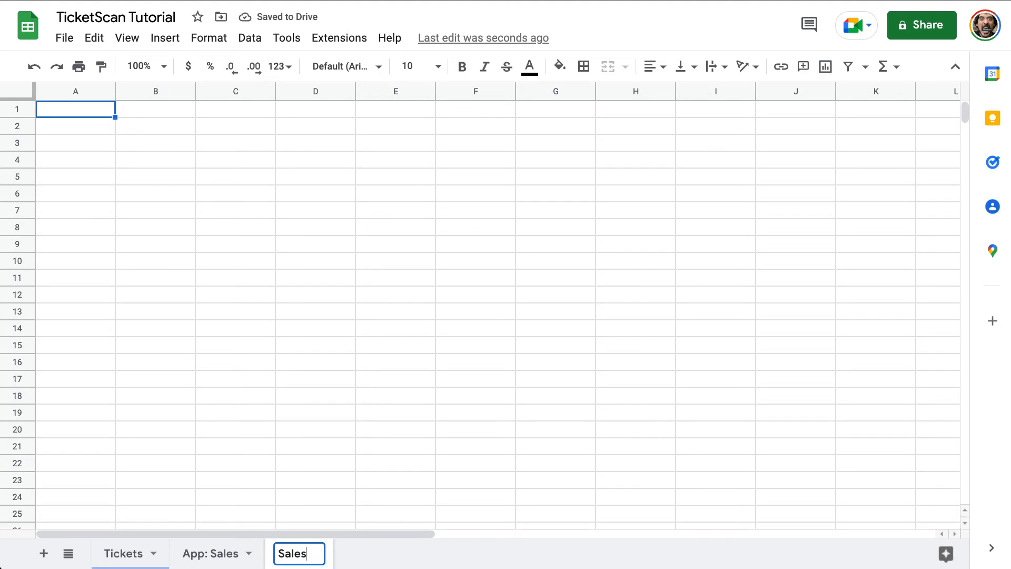
{"action": "left_click", "coordinate": [375, 361]}
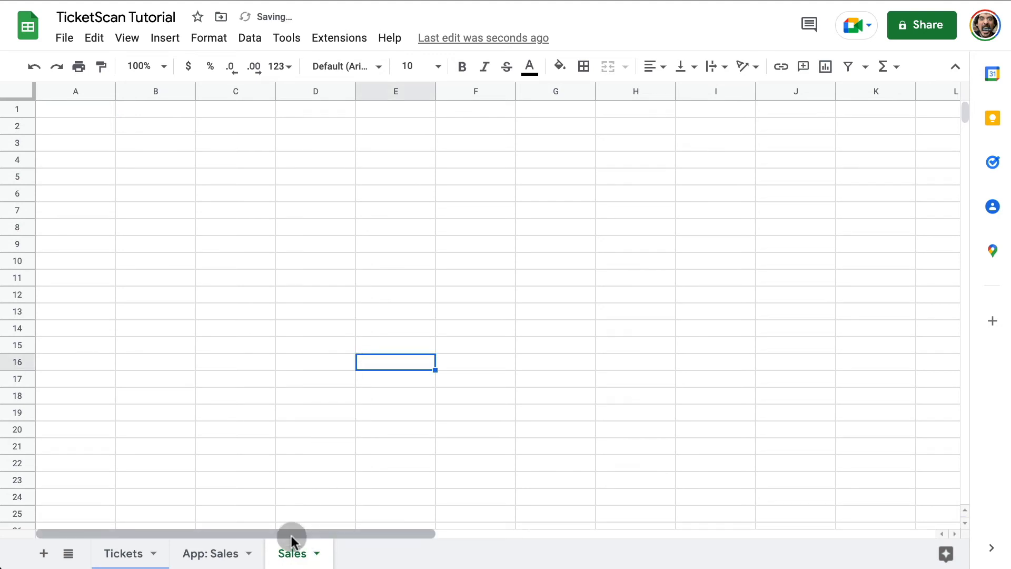
{"action": "left_click_drag", "start_coordinate": [289, 550], "coordinate": [208, 552]}
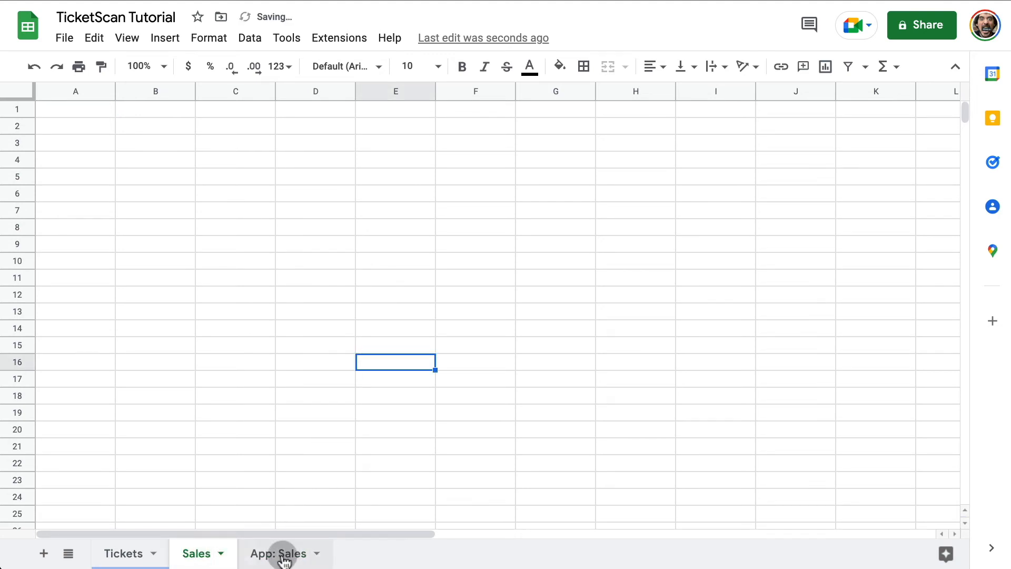
Paste =FILTER('App: Sales'!A1:N,'App: Sales'!E:E>0) into cell A1 of the Sales sheet.
{"action": "left_click", "coordinate": [284, 559]}
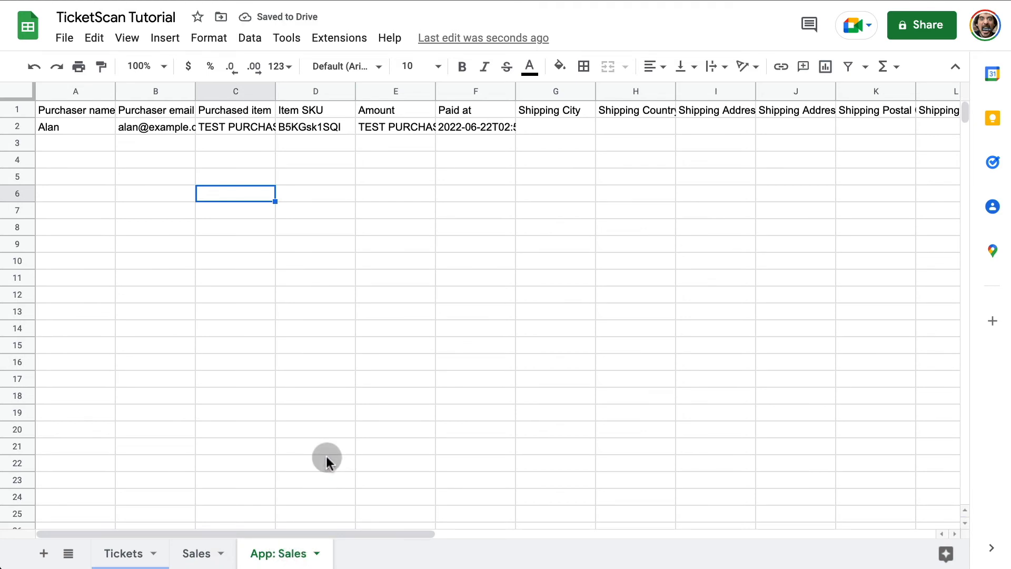
{"action": "left_click", "coordinate": [199, 552]}
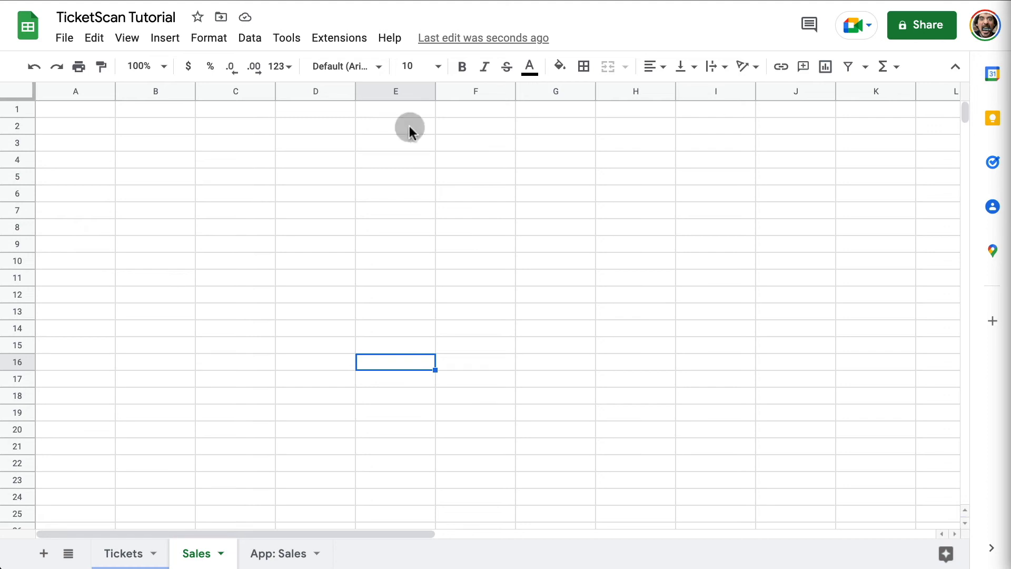
{"action": "left_click", "coordinate": [77, 108]}
{"action": "type", "text": "=FILTER('App: Sales'!A1:N,'App: Sales'!E:E>0)"}
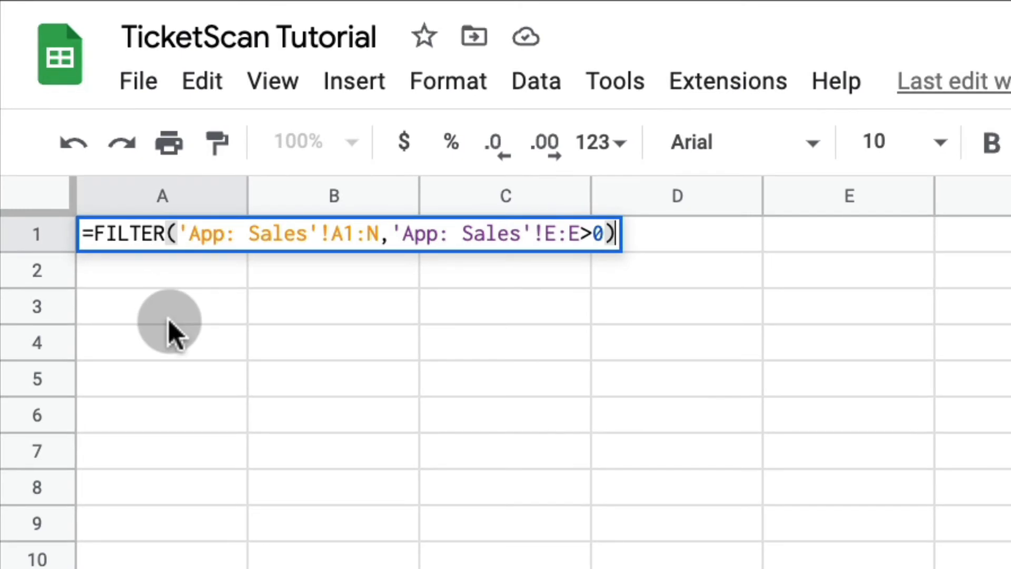
{"action": "left_click", "coordinate": [187, 312]}
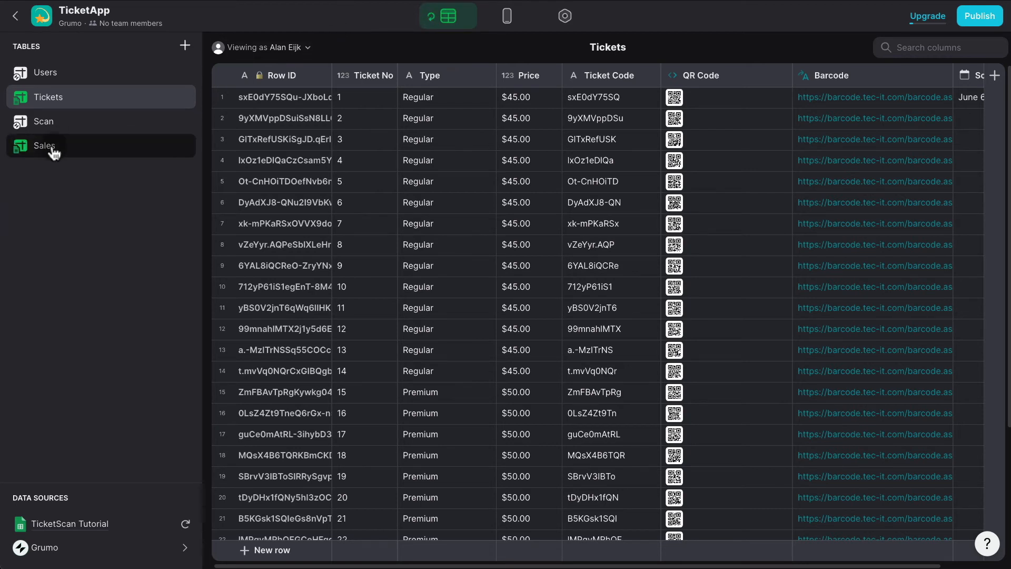
{"action": "left_click", "coordinate": [53, 150]}
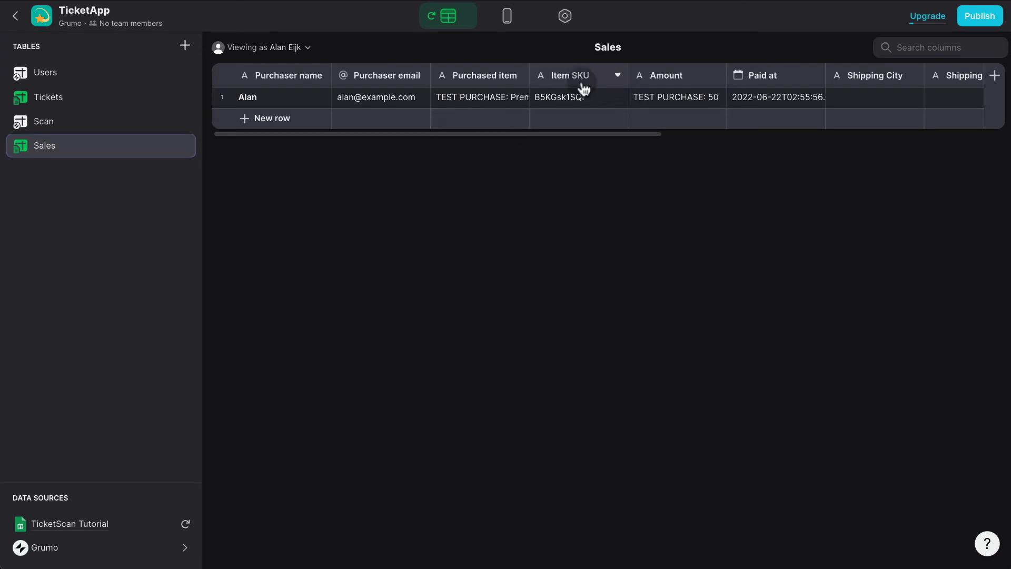
{"action": "left_click", "coordinate": [553, 99]}
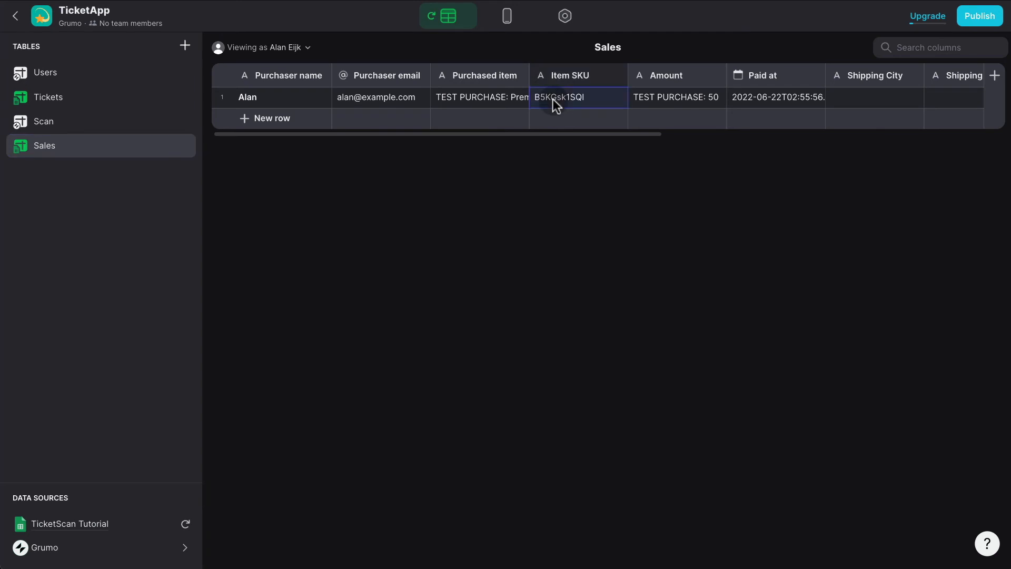
{"action": "double_click", "coordinate": [553, 101]}
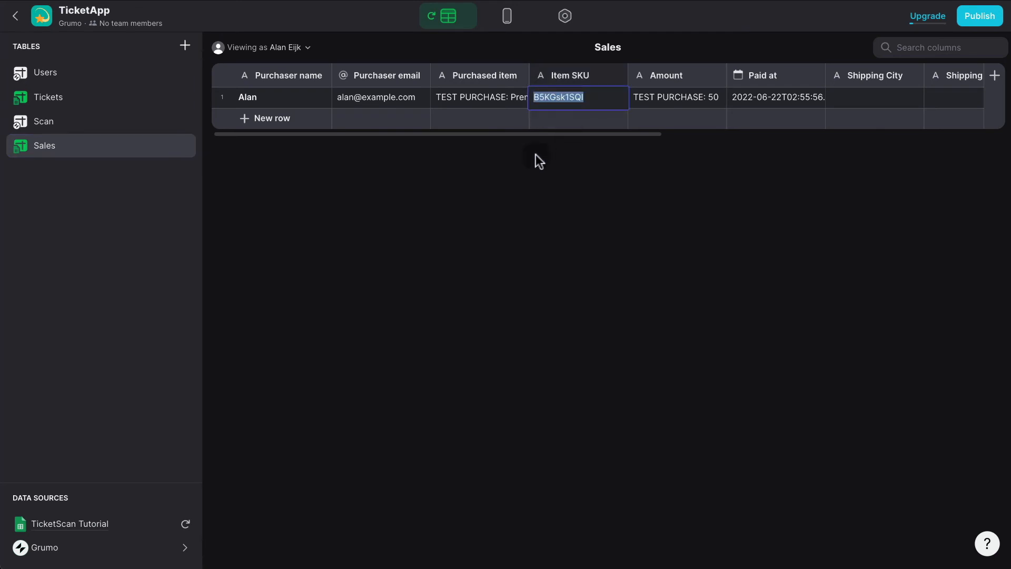
{"action": "left_click", "coordinate": [70, 103]}
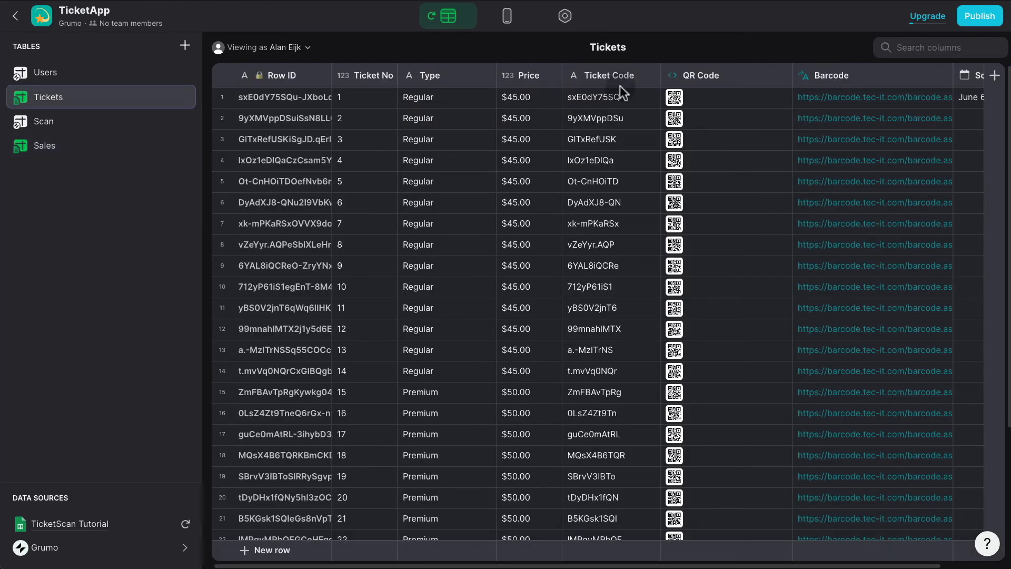
{"action": "left_click", "coordinate": [110, 149]}
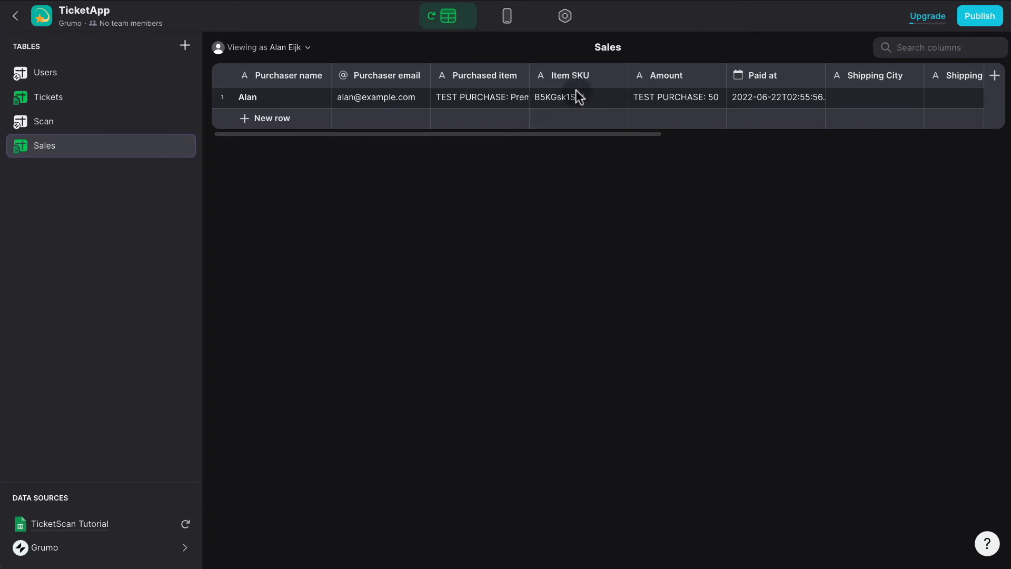
Add a new Relation-type column named Sales REL to the Tickets table.
{"action": "left_click", "coordinate": [94, 107]}
{"action": "left_click", "coordinate": [995, 75]}
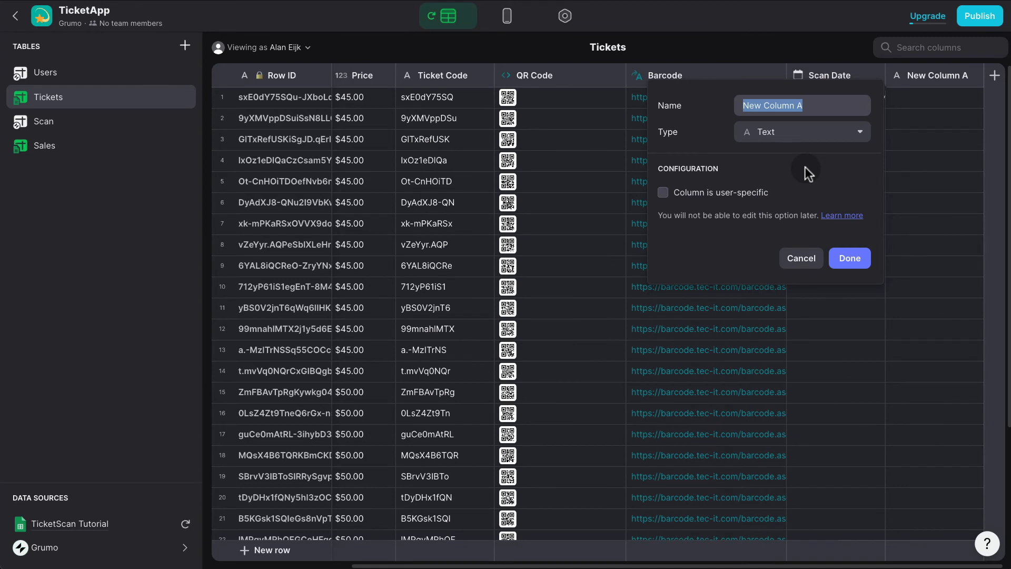
{"action": "type", "text": "Sales REL"}
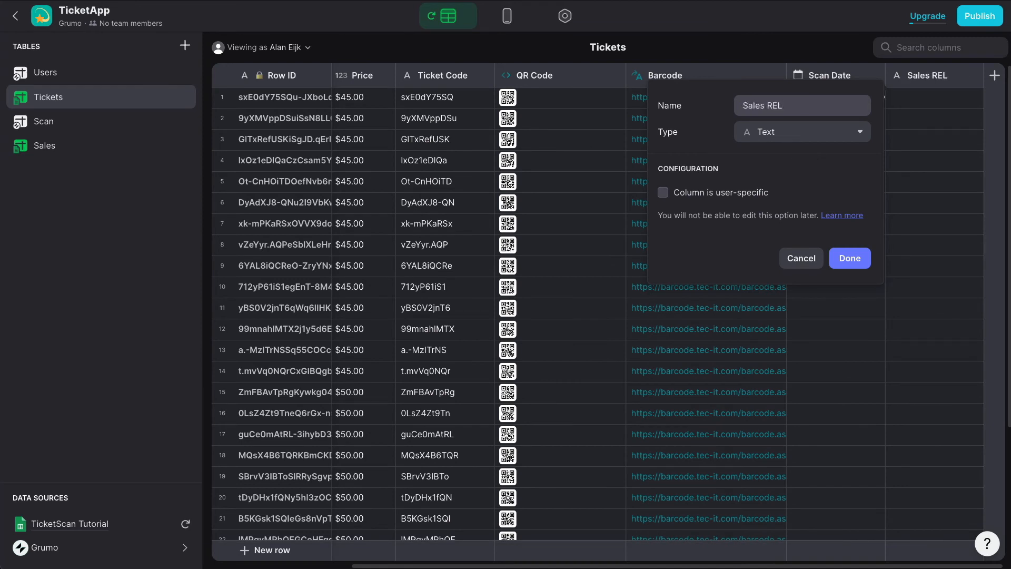
{"action": "left_click", "coordinate": [788, 138]}
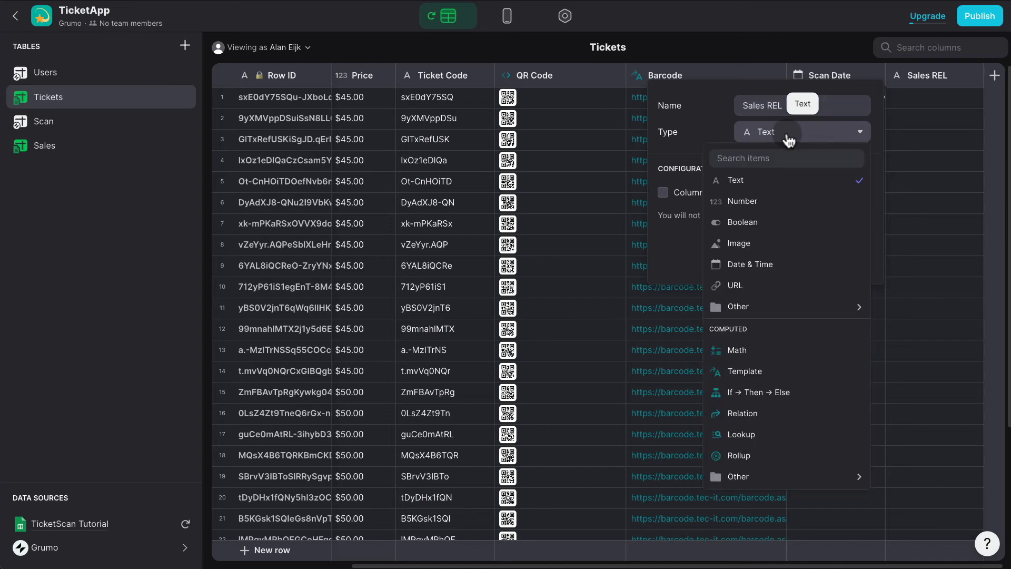
{"action": "left_click", "coordinate": [743, 413]}
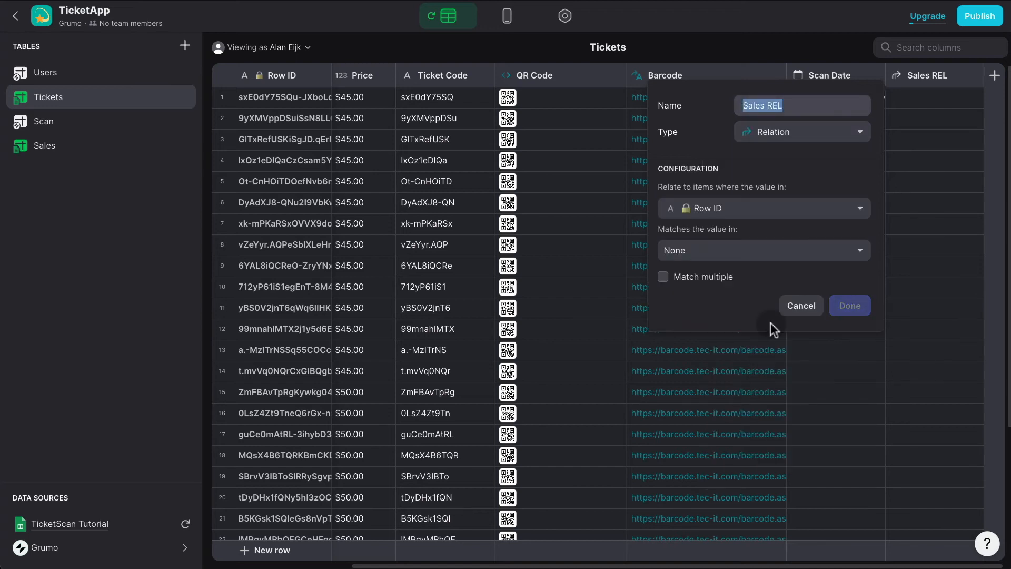
Link Sales REL from Ticket Code to the Item SKU column of Sales and save it.
{"action": "left_click", "coordinate": [758, 211]}
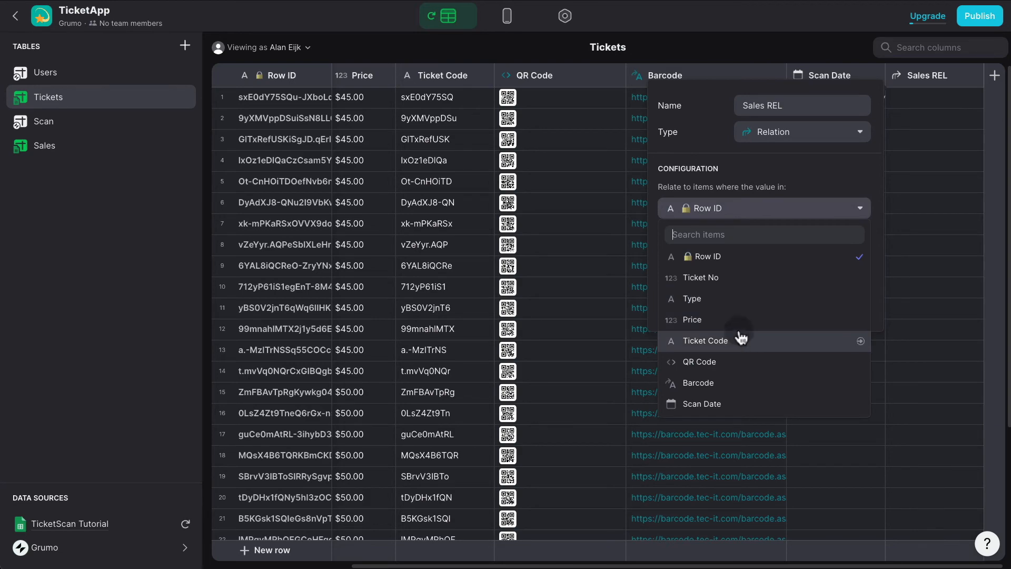
{"action": "left_click", "coordinate": [678, 337]}
{"action": "left_click", "coordinate": [717, 250]}
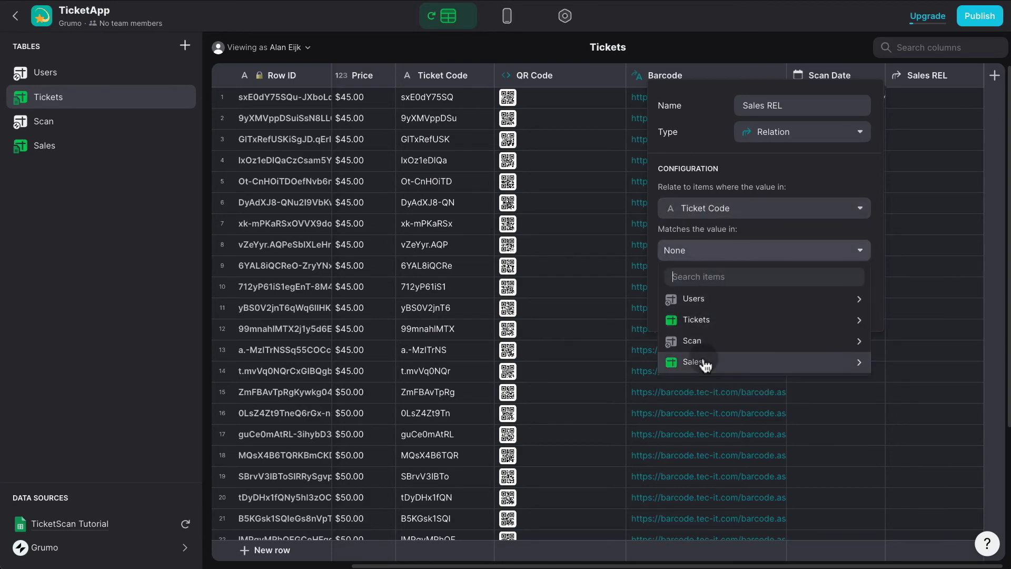
{"action": "mouse_move", "coordinate": [704, 364]}
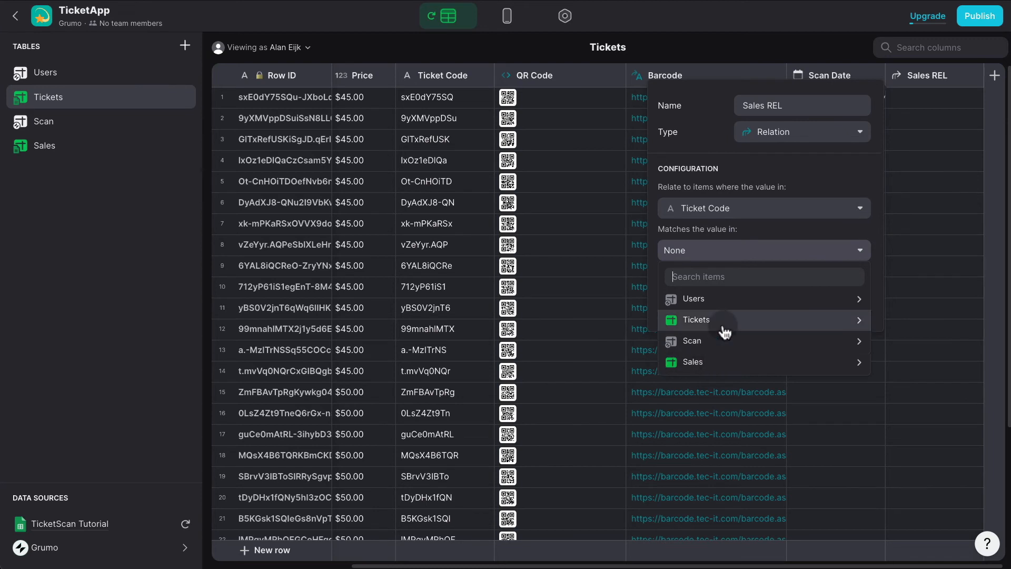
{"action": "left_click", "coordinate": [577, 322]}
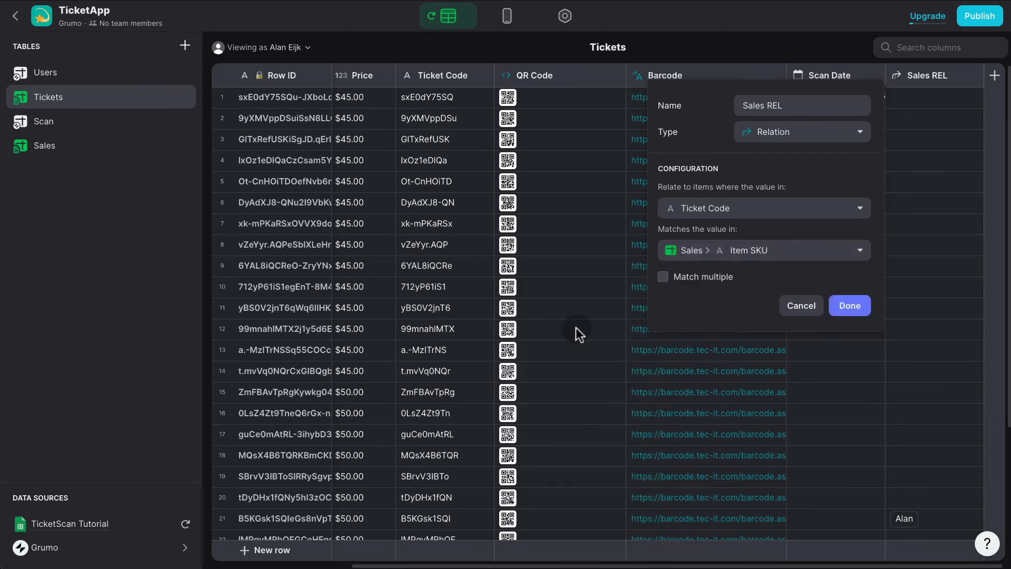
{"action": "left_click", "coordinate": [838, 307]}
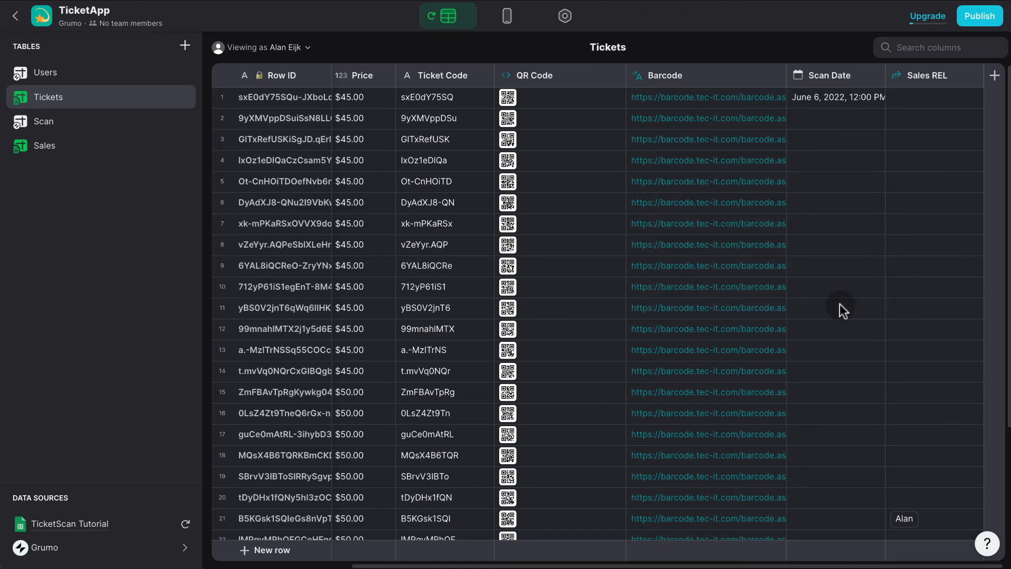
{"action": "scroll", "coordinate": [862, 365], "scroll_direction": "down", "scroll_amount": 3}
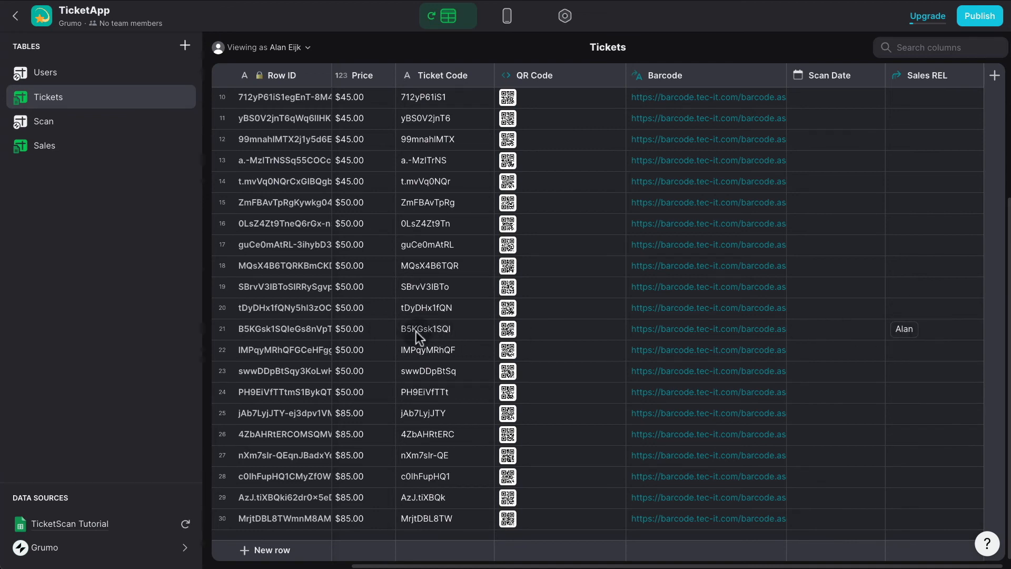
{"action": "left_click", "coordinate": [50, 146]}
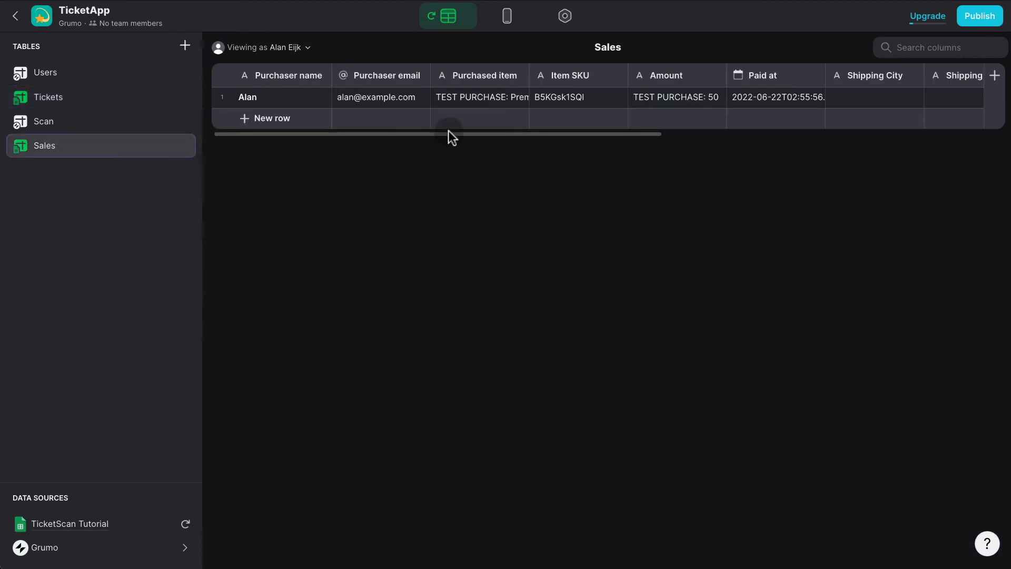
Return to the Tickets table and locate the ticket code that was sold.
{"action": "left_click", "coordinate": [74, 96]}
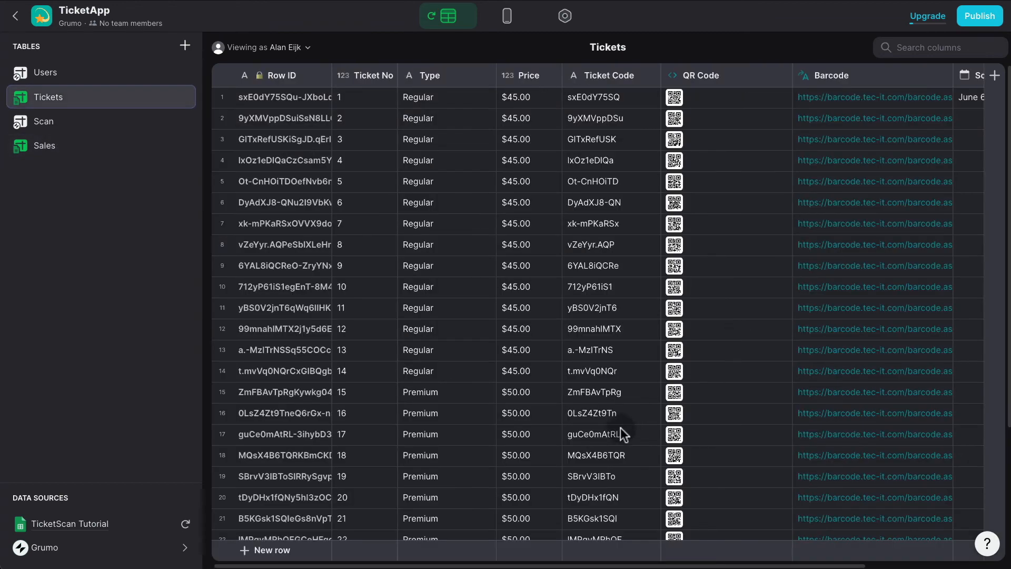
{"action": "scroll", "coordinate": [606, 447], "scroll_direction": "down", "scroll_amount": 4}
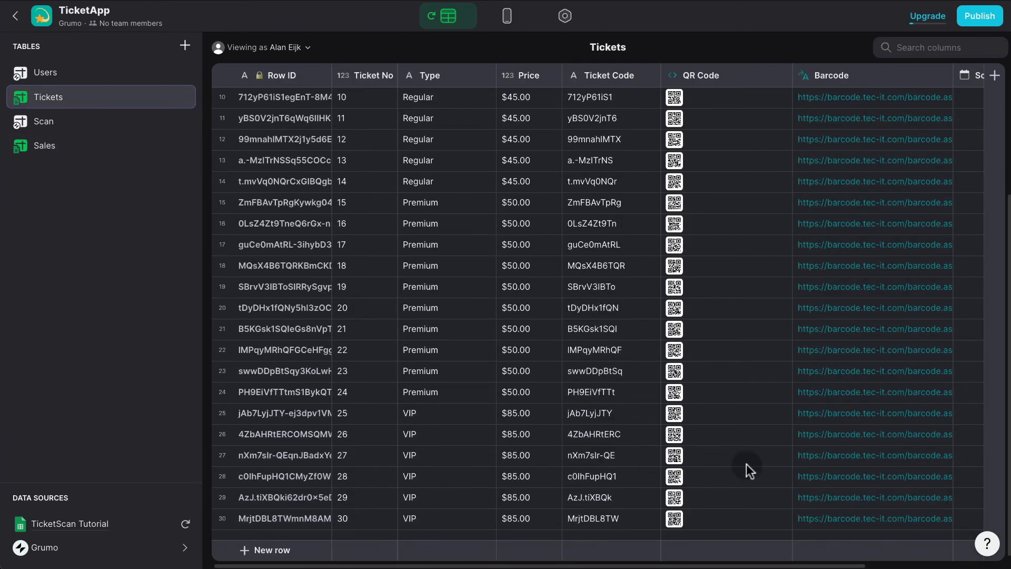
{"action": "scroll", "coordinate": [748, 463], "scroll_direction": "right", "scroll_amount": 3}
{"action": "left_click", "coordinate": [423, 330]}
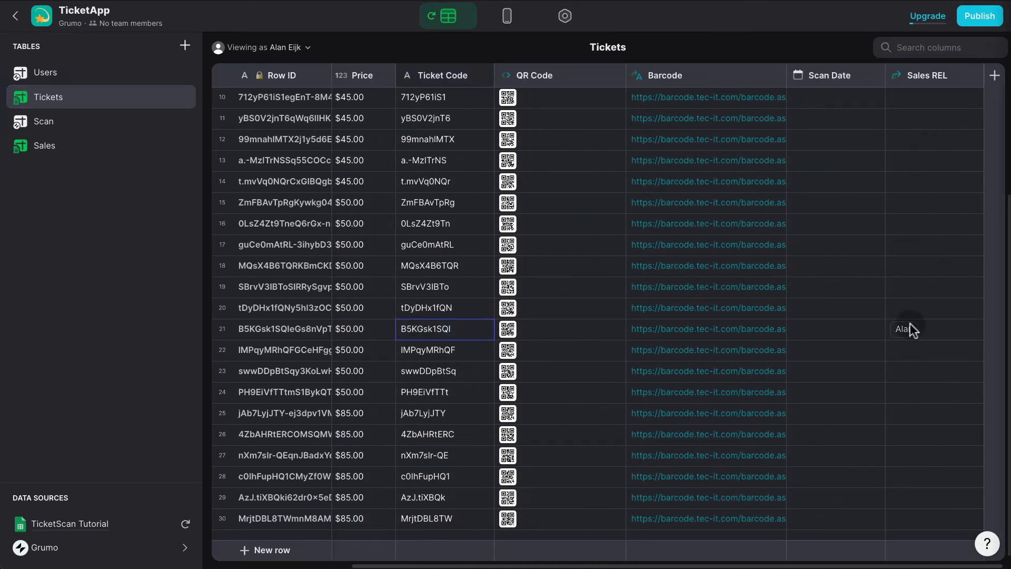
Add an IsSold? If-Then-Else column whose condition is Sales REL is not empty.
{"action": "left_click", "coordinate": [994, 79]}
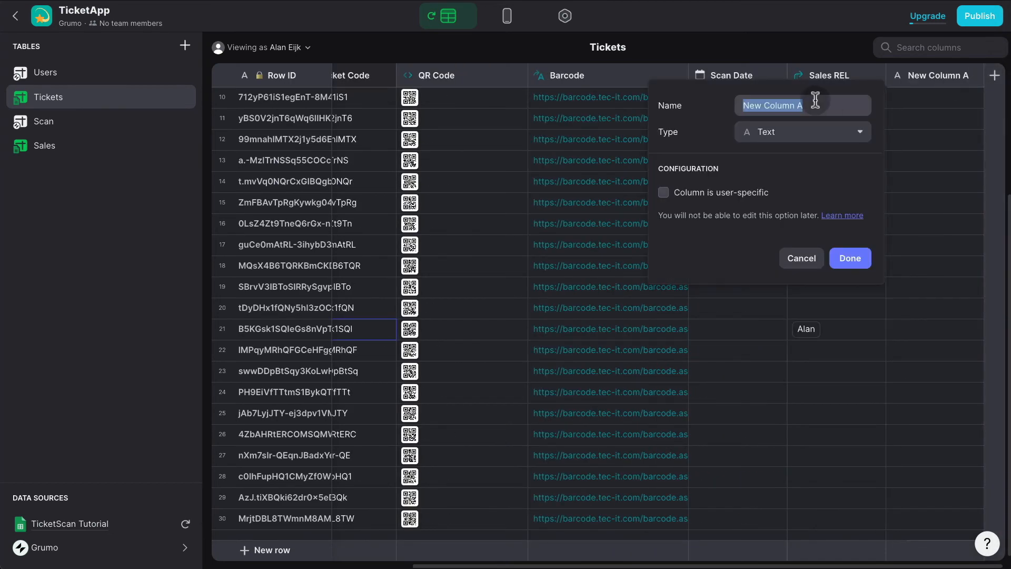
{"action": "type", "text": "Is"}
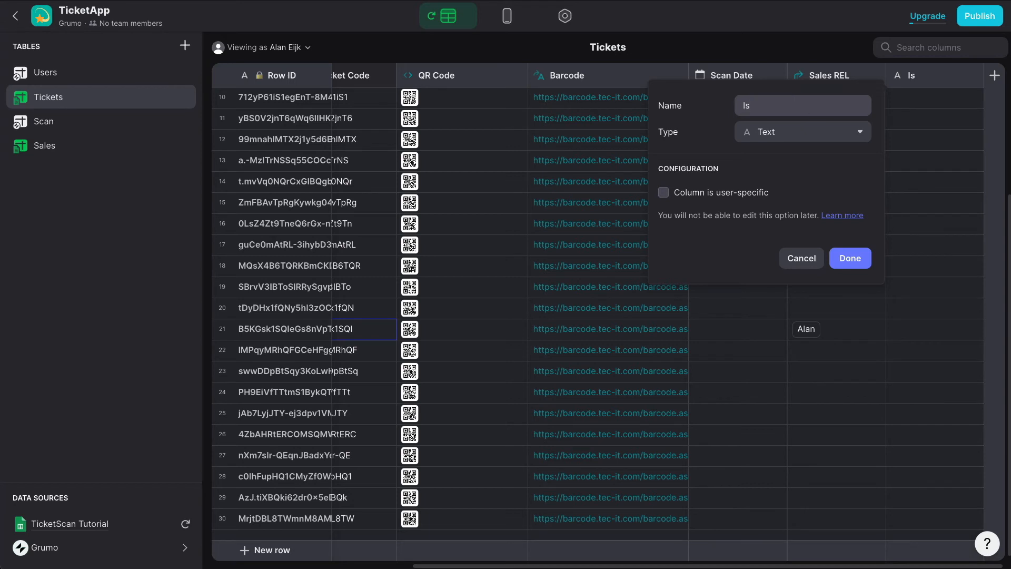
{"action": "type", "text": "Sold?"}
{"action": "left_click", "coordinate": [769, 131]}
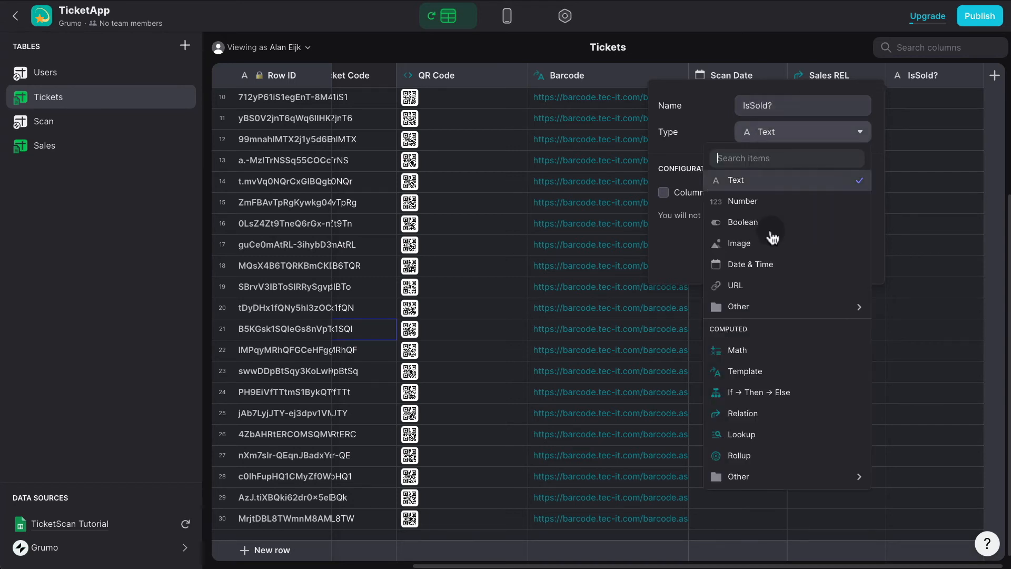
{"action": "left_click", "coordinate": [751, 390]}
{"action": "left_click", "coordinate": [756, 198]}
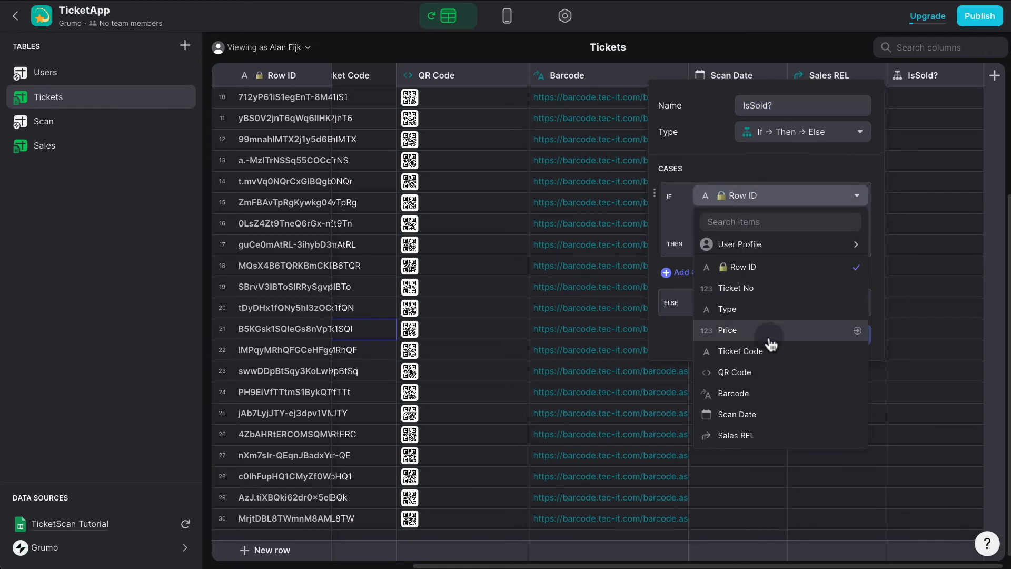
{"action": "left_click", "coordinate": [760, 435]}
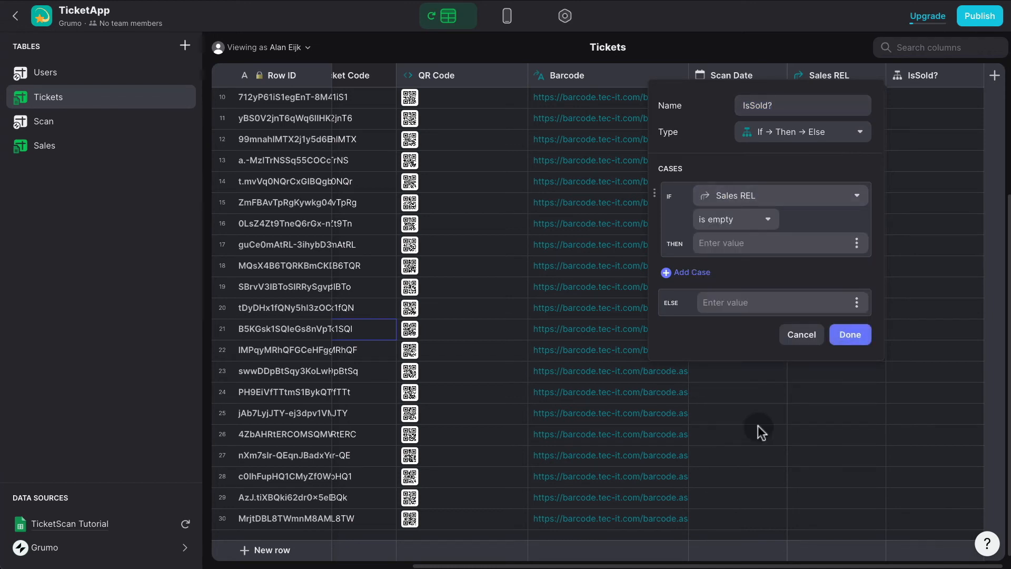
{"action": "left_click", "coordinate": [743, 223]}
{"action": "left_click", "coordinate": [694, 264]}
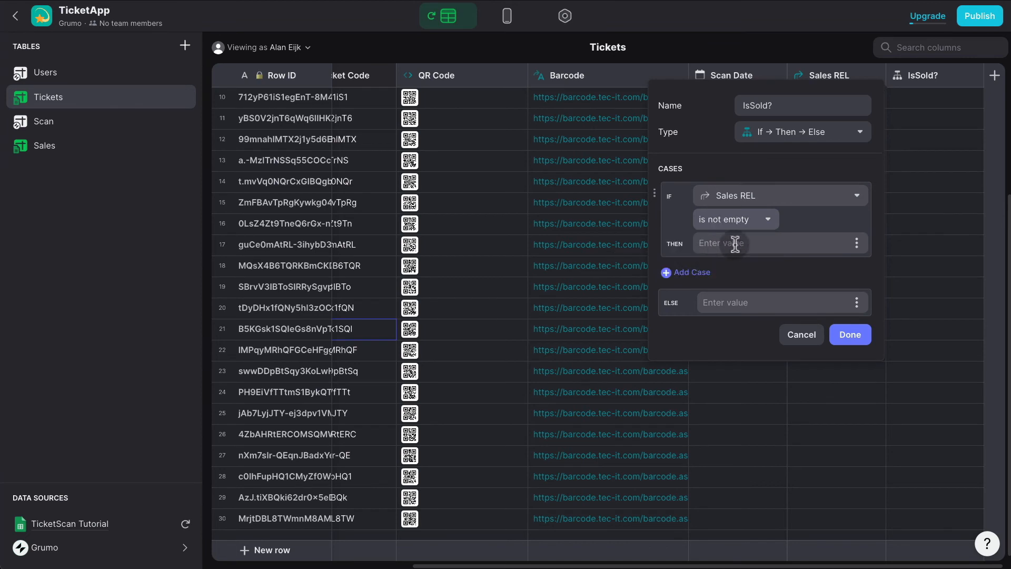
Make IsSold? return 1 when a sale exists and 0 otherwise, and save it.
{"action": "left_click", "coordinate": [740, 243]}
{"action": "type", "text": "1"}
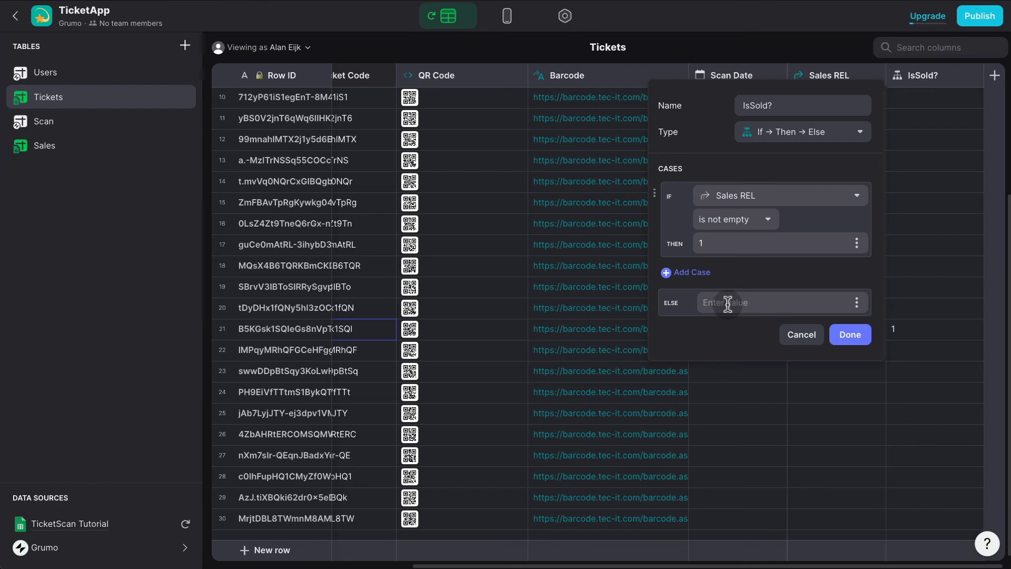
{"action": "left_click", "coordinate": [728, 304]}
{"action": "type", "text": "0"}
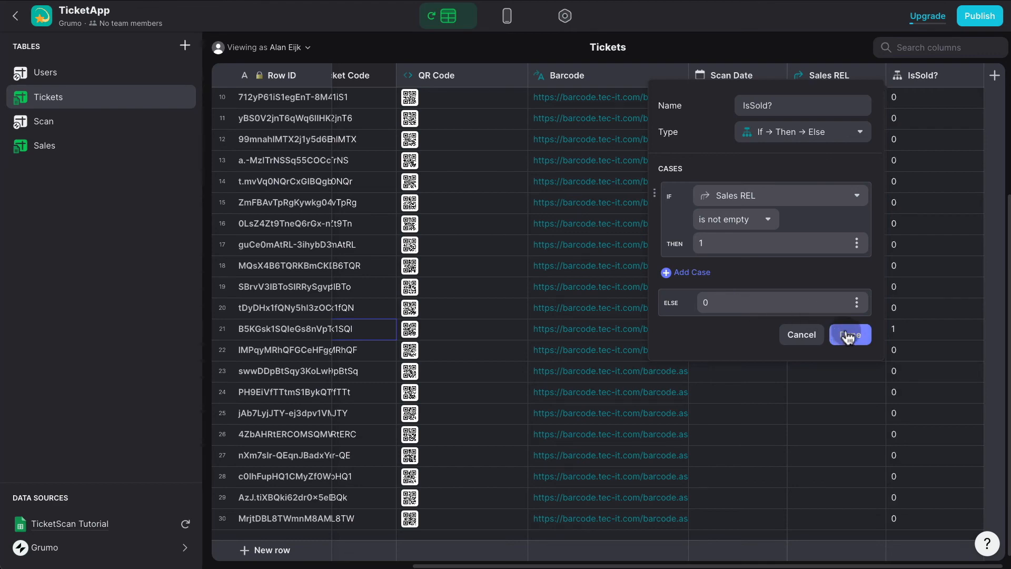
{"action": "left_click", "coordinate": [849, 335]}
{"action": "left_click", "coordinate": [994, 75]}
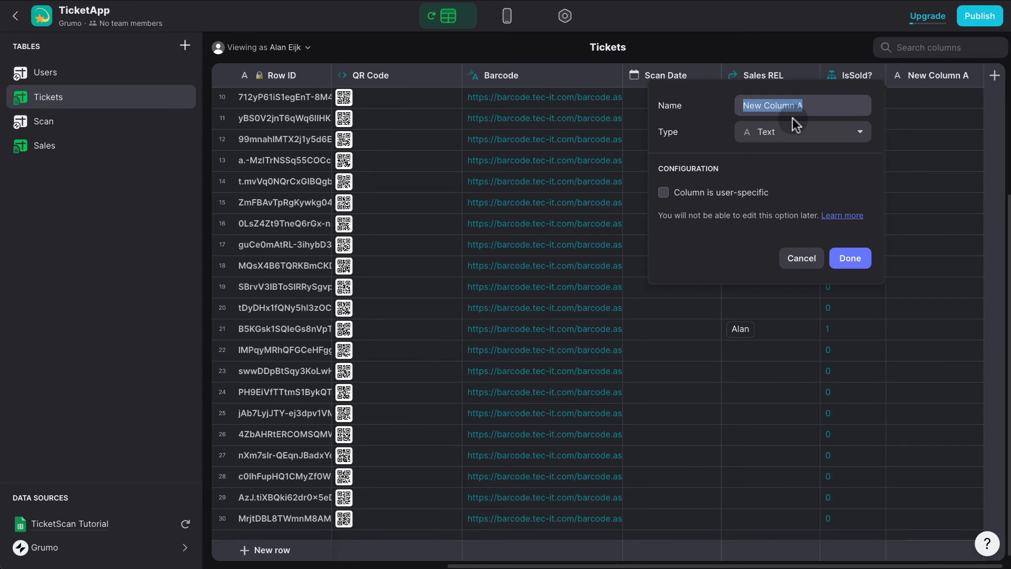
Create a Sold Status If-Then-Else column showing 🟢 Sold! when IsSold? equals 1.
{"action": "type", "text": "Sold Status"}
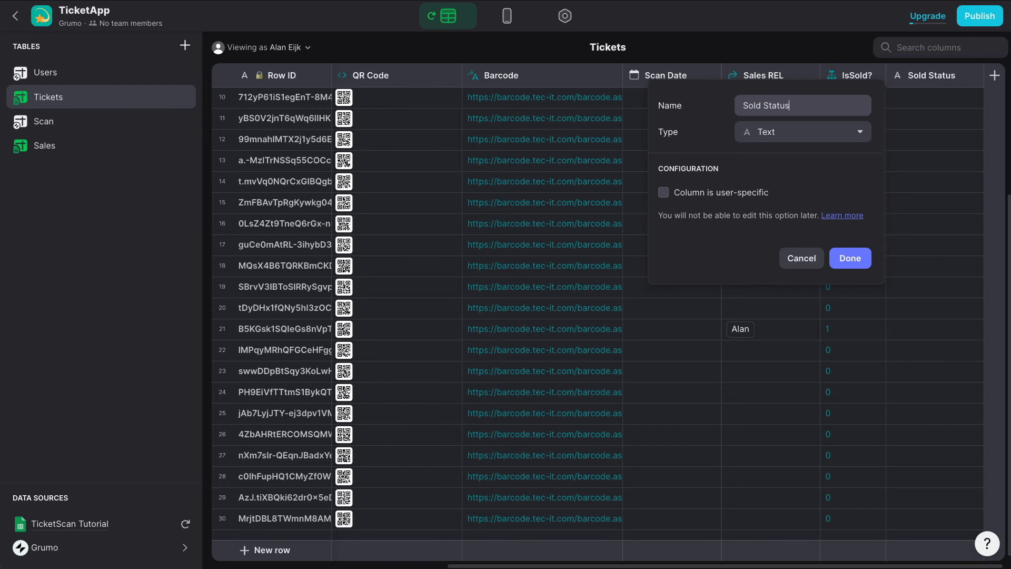
{"action": "left_click", "coordinate": [796, 136]}
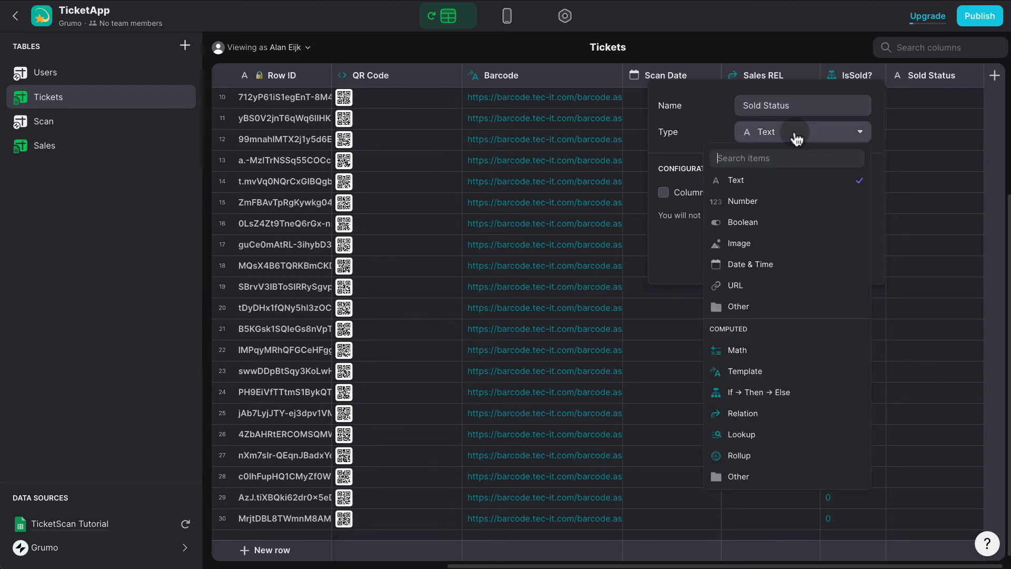
{"action": "left_click", "coordinate": [767, 406]}
{"action": "left_click", "coordinate": [764, 197]}
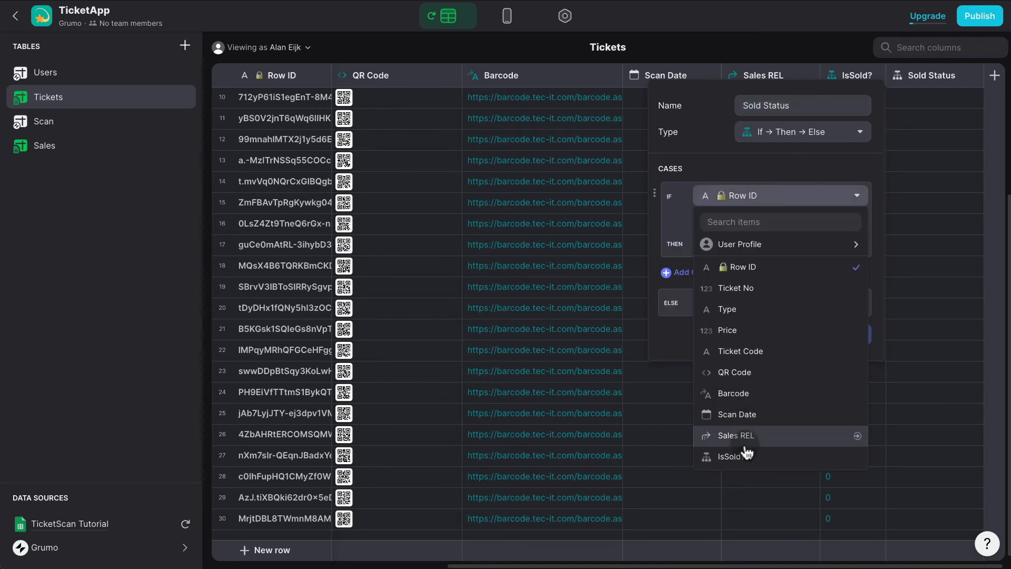
{"action": "left_click", "coordinate": [769, 458]}
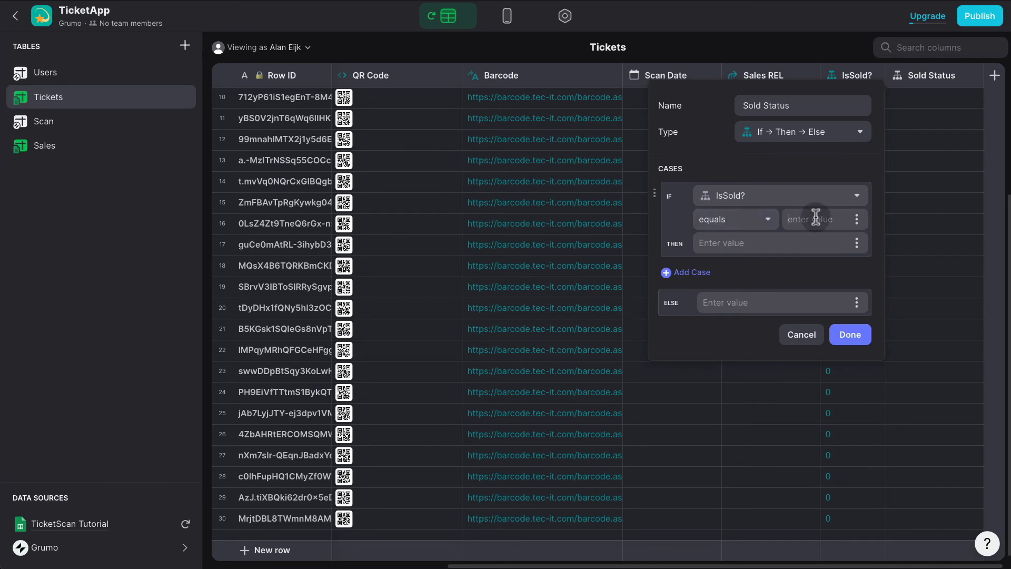
{"action": "type", "text": "1"}
{"action": "key", "text": "ctrl+super+space"}
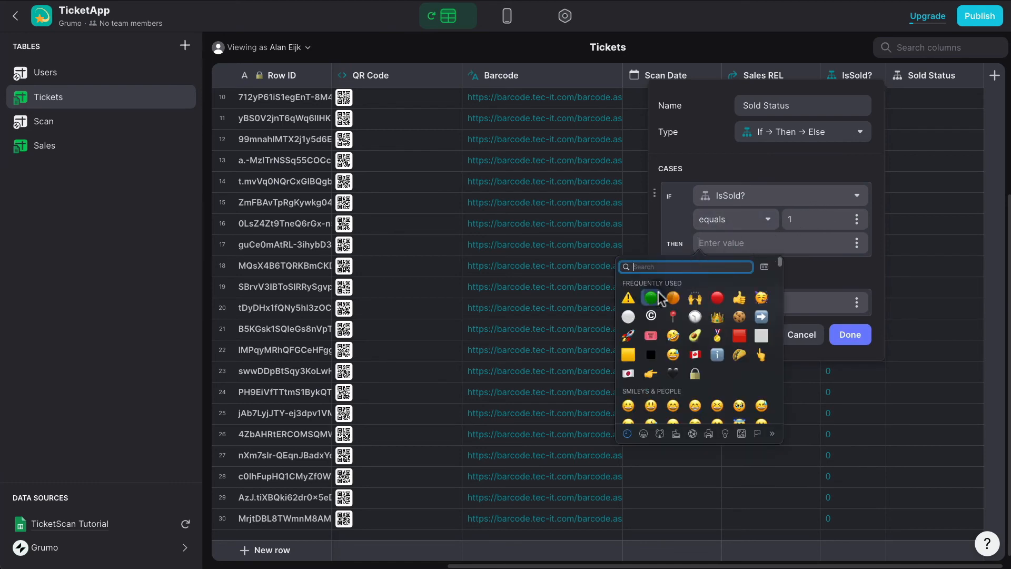
{"action": "left_click", "coordinate": [657, 297]}
{"action": "type", "text": "Sold"}
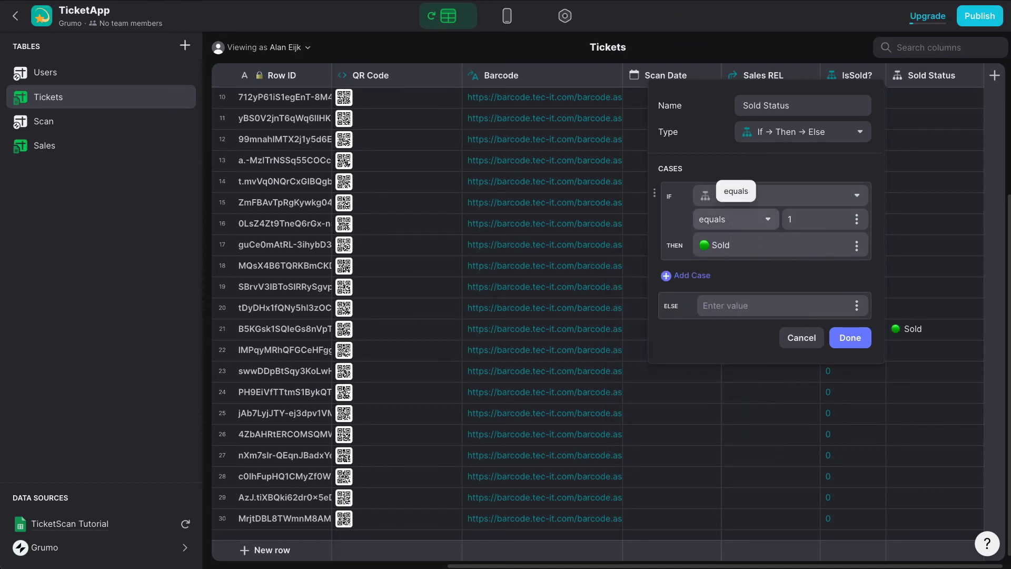
{"action": "type", "text": "!"}
Set Sold Status's otherwise value to 🟠 Available and save the column.
{"action": "left_click", "coordinate": [723, 305]}
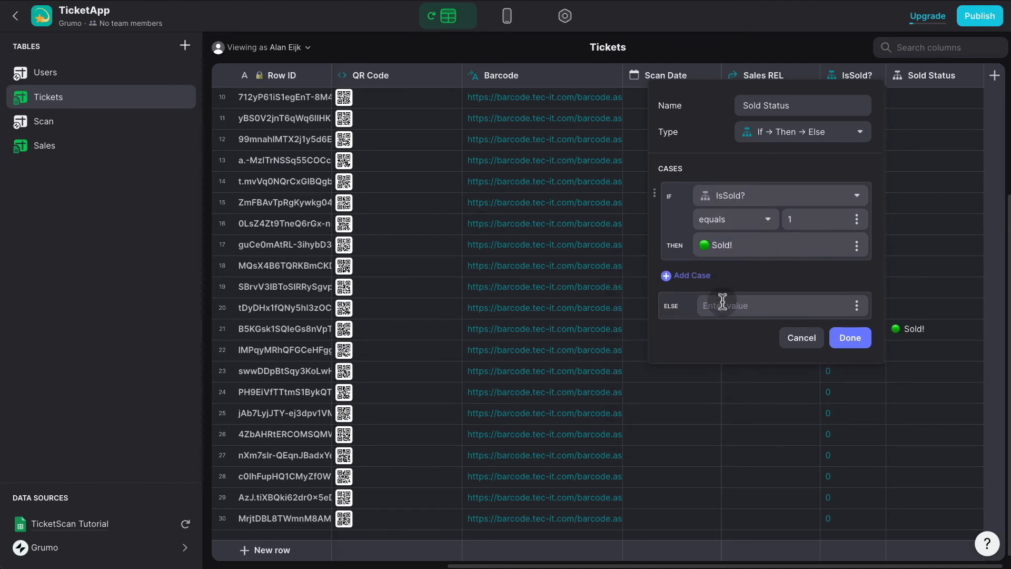
{"action": "key", "text": "ctrl+super+space"}
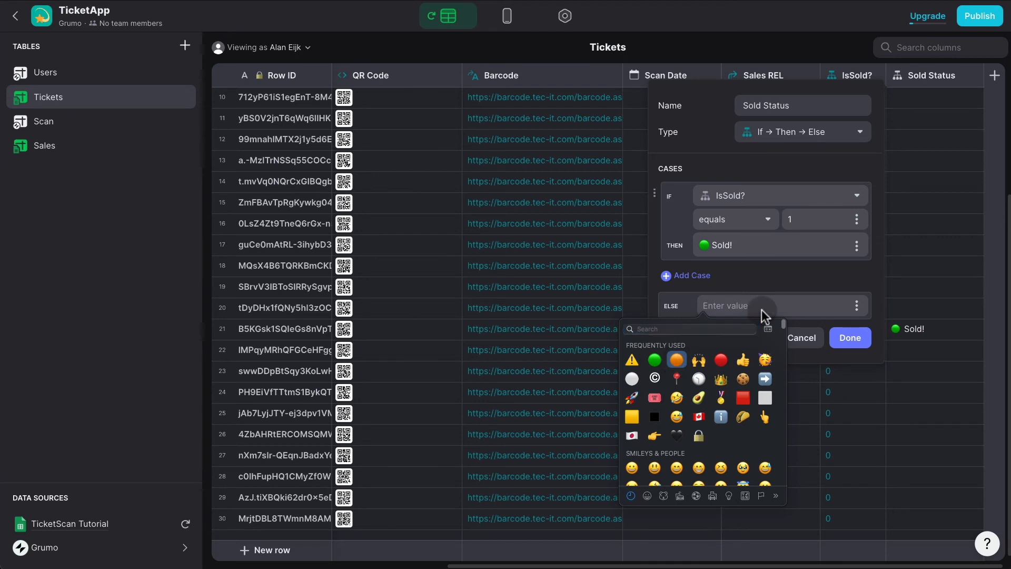
{"action": "key", "text": "Return"}
{"action": "type", "text": "Av"}
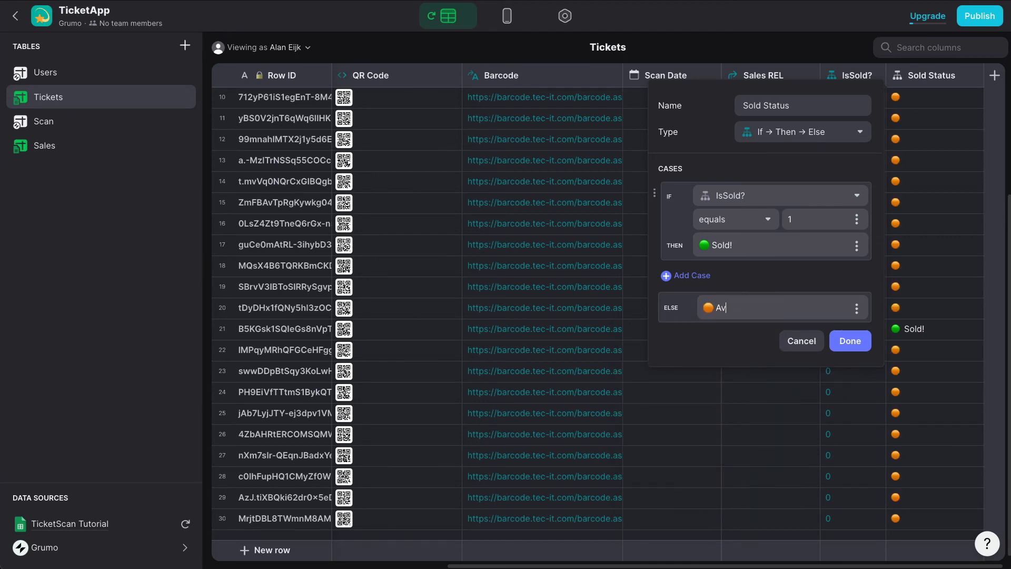
{"action": "type", "text": "ailable"}
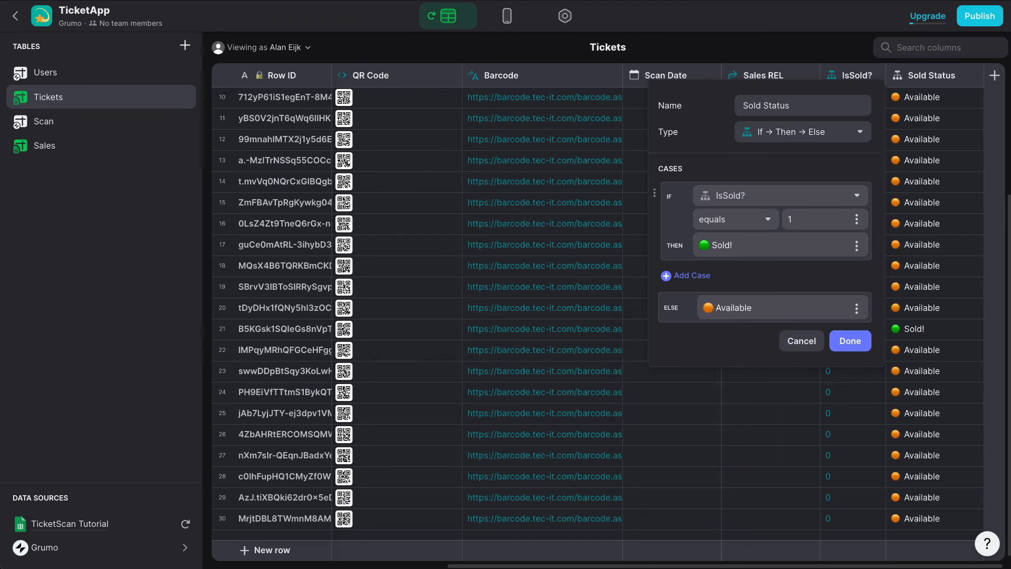
{"action": "left_click", "coordinate": [861, 343]}
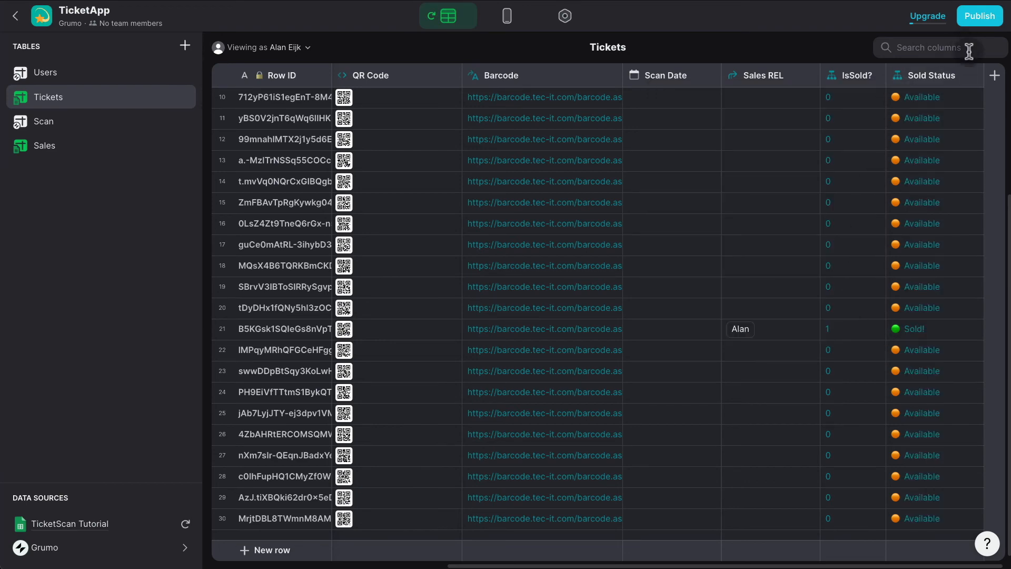
Add a Lookup column named SoldTO returning Purchaser email through the Sales REL relation.
{"action": "left_click", "coordinate": [994, 82]}
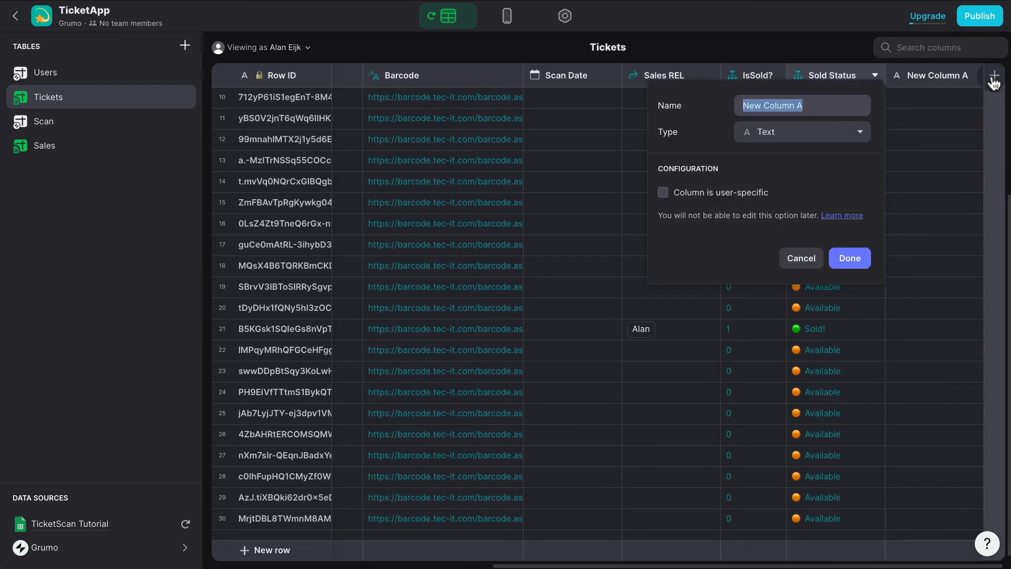
{"action": "triple_click", "coordinate": [812, 108]}
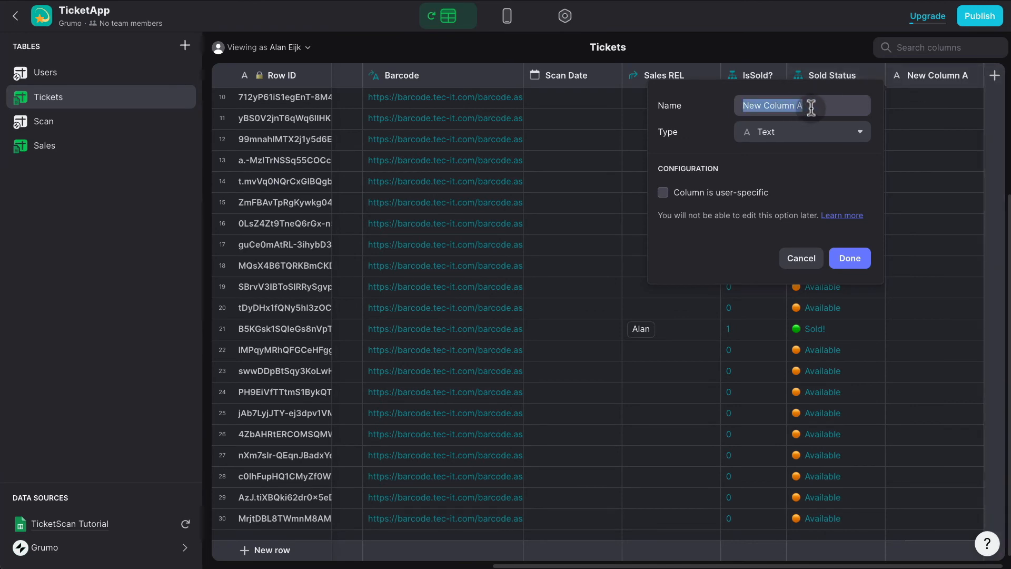
{"action": "type", "text": "Solt"}
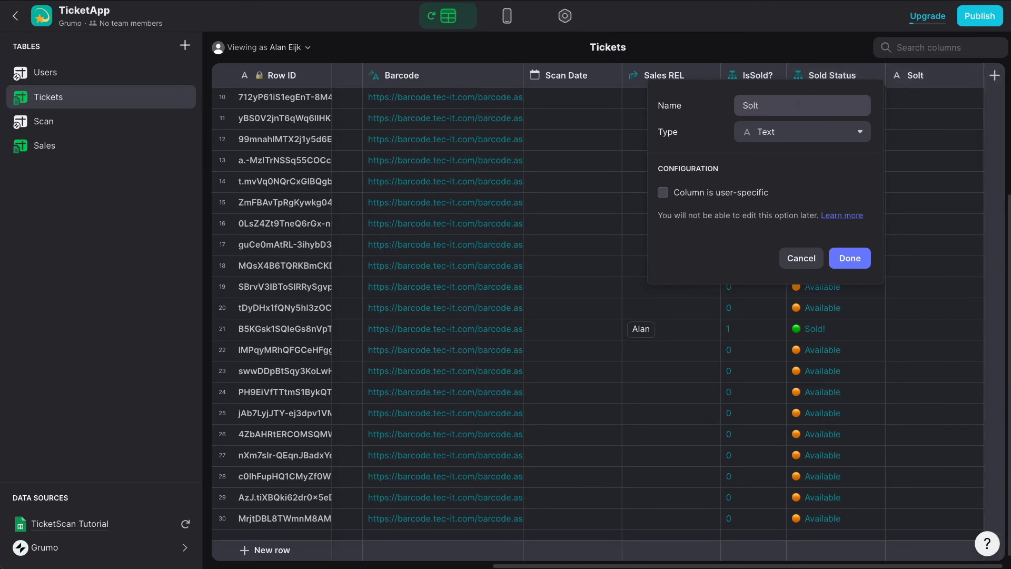
{"action": "key", "text": "BackSpace"}
{"action": "type", "text": "dTO"}
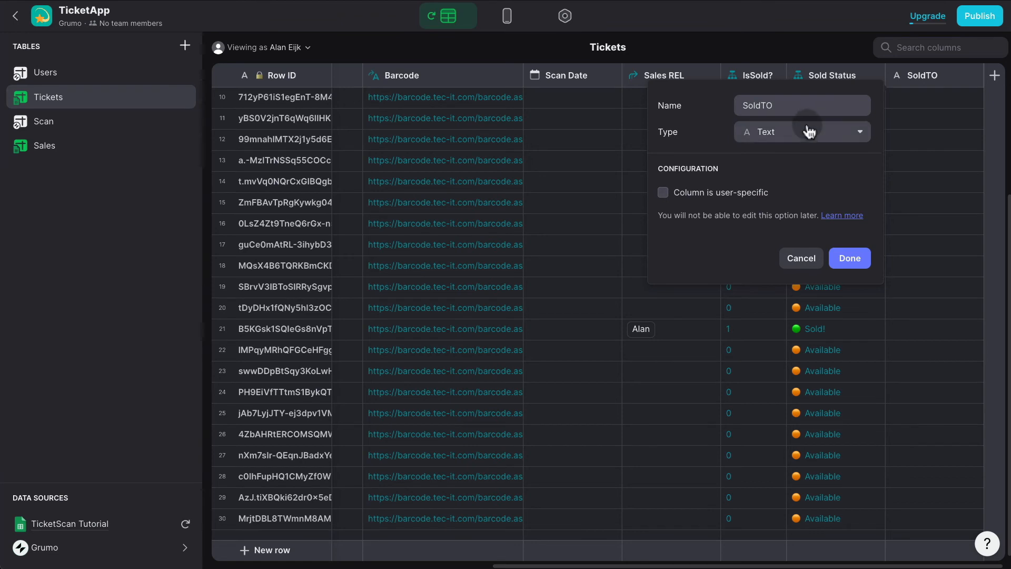
{"action": "left_click", "coordinate": [808, 132]}
{"action": "left_click", "coordinate": [752, 431]}
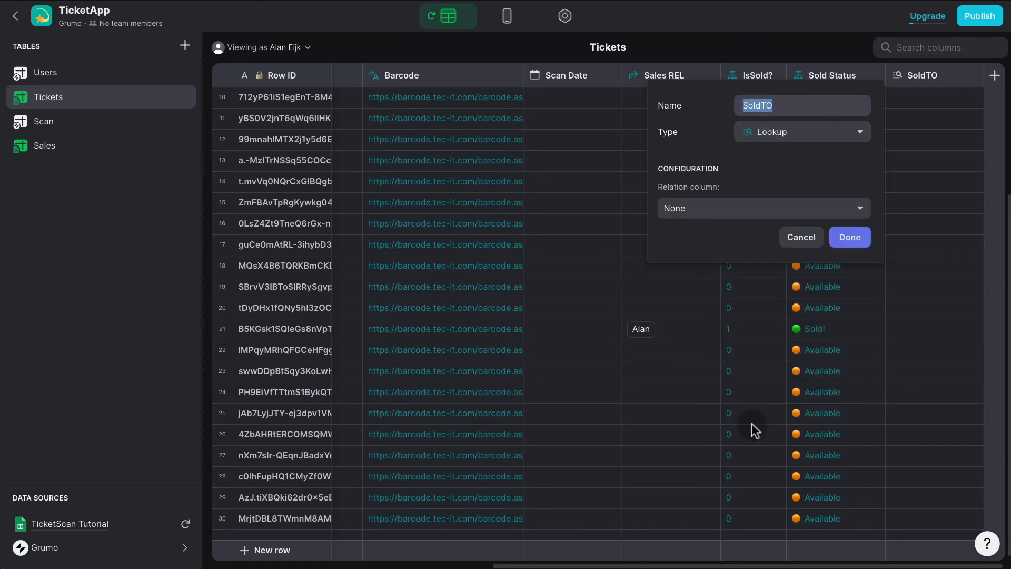
{"action": "left_click", "coordinate": [738, 213]}
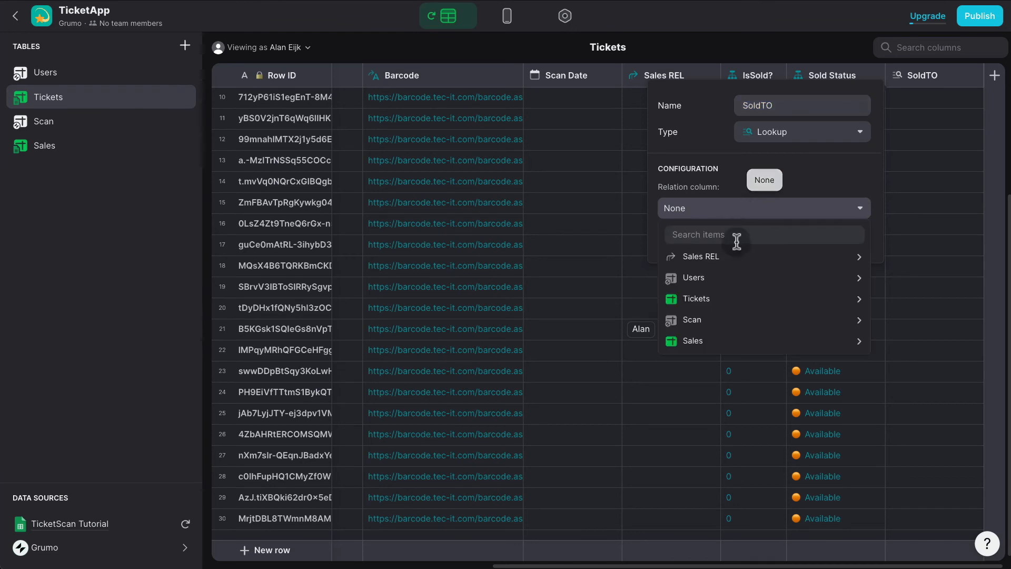
{"action": "mouse_move", "coordinate": [736, 257]}
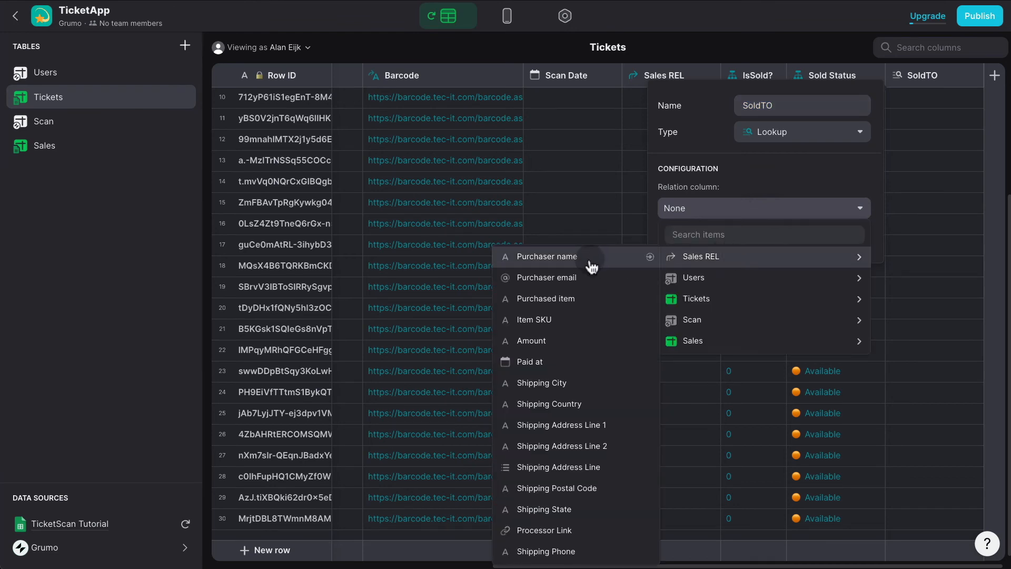
{"action": "left_click", "coordinate": [580, 283]}
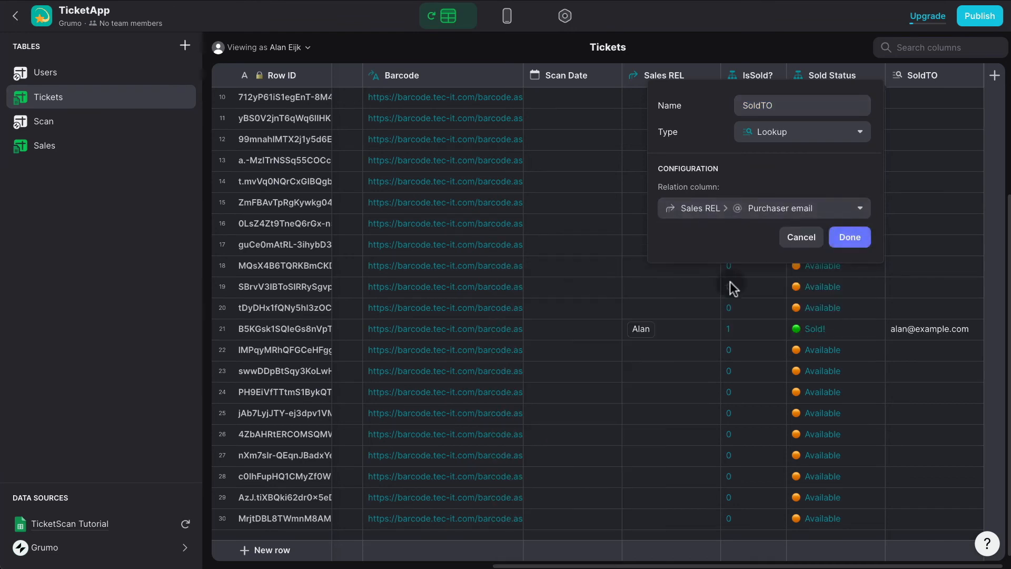
{"action": "left_click", "coordinate": [851, 238]}
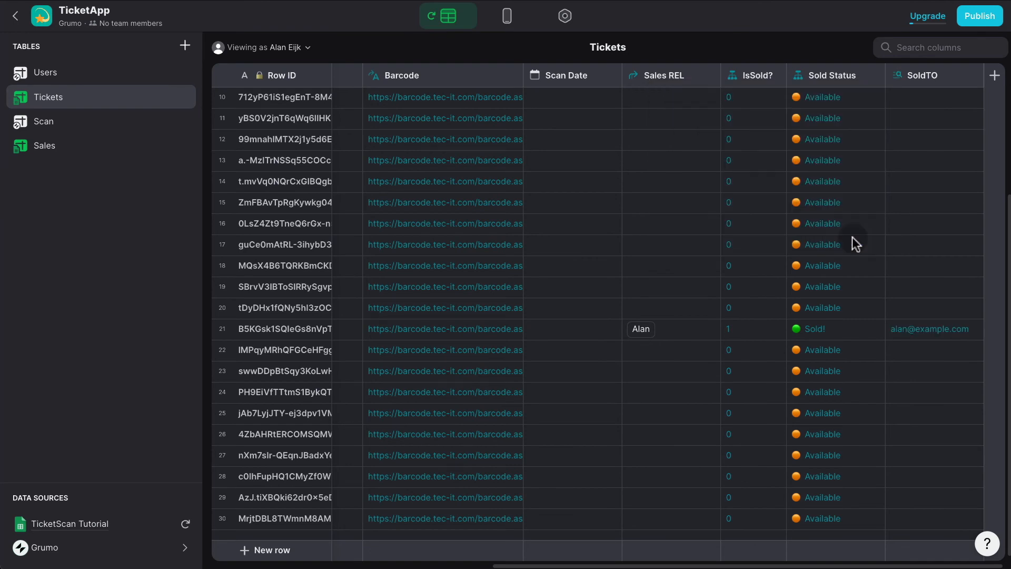
In Layout, add a Sold Status row to the ticket details table, then return to the tickets list.
{"action": "left_click", "coordinate": [503, 24]}
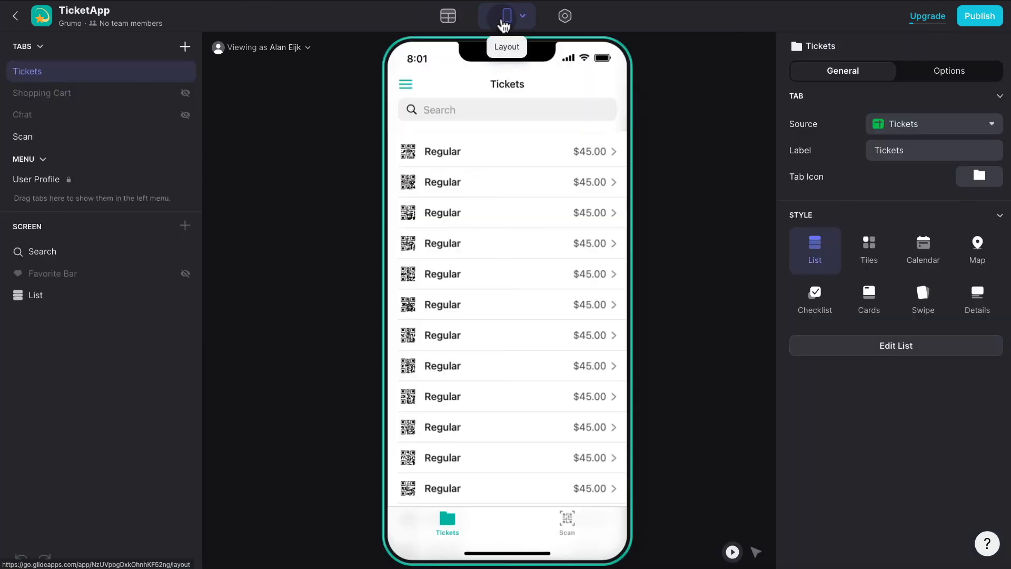
{"action": "left_click", "coordinate": [501, 158]}
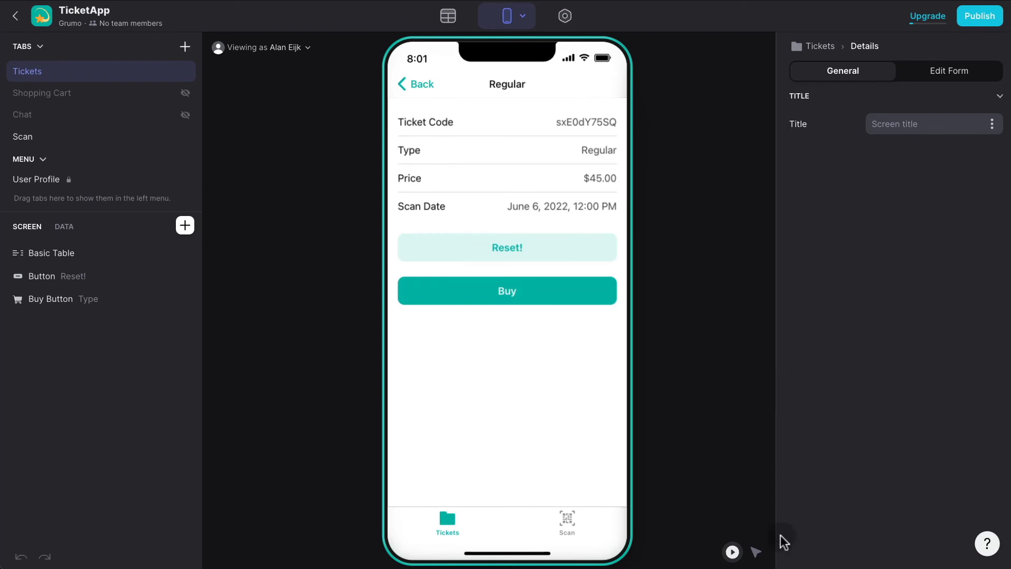
{"action": "left_click", "coordinate": [757, 551]}
{"action": "left_click", "coordinate": [552, 181]}
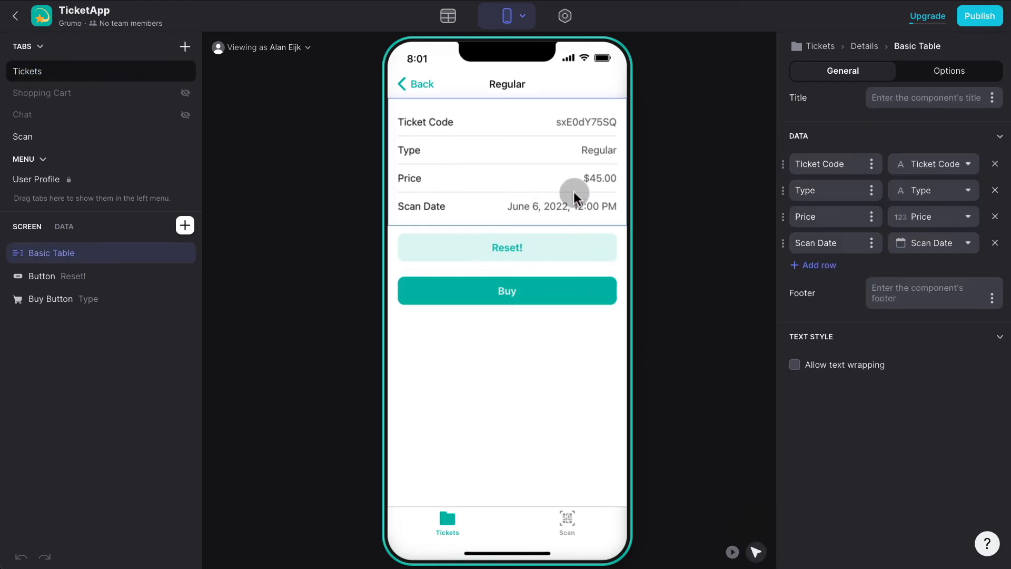
{"action": "left_click", "coordinate": [827, 264]}
{"action": "left_click", "coordinate": [932, 269]}
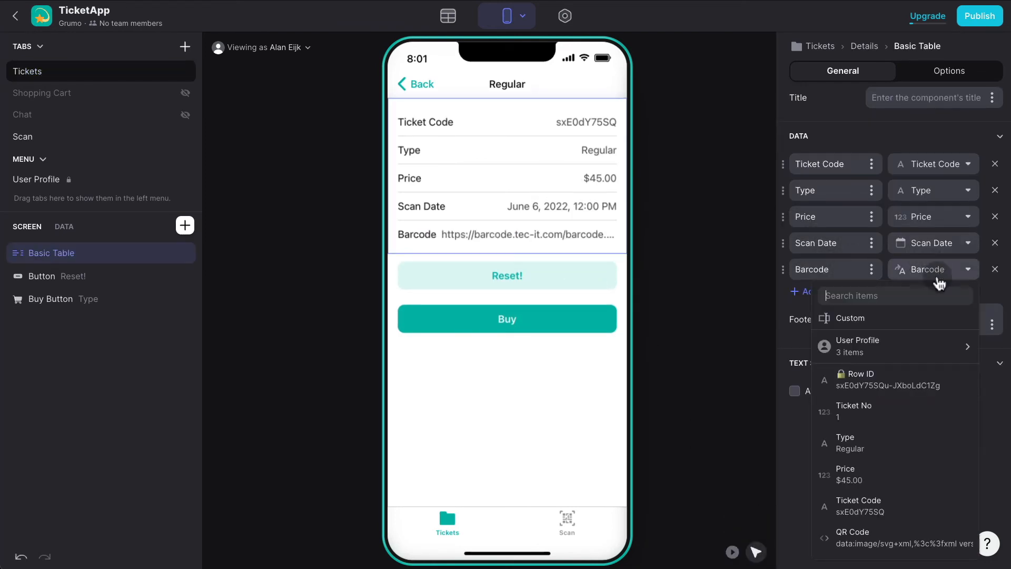
{"action": "scroll", "coordinate": [853, 463], "scroll_direction": "down", "scroll_amount": 5}
{"action": "left_click", "coordinate": [879, 514]}
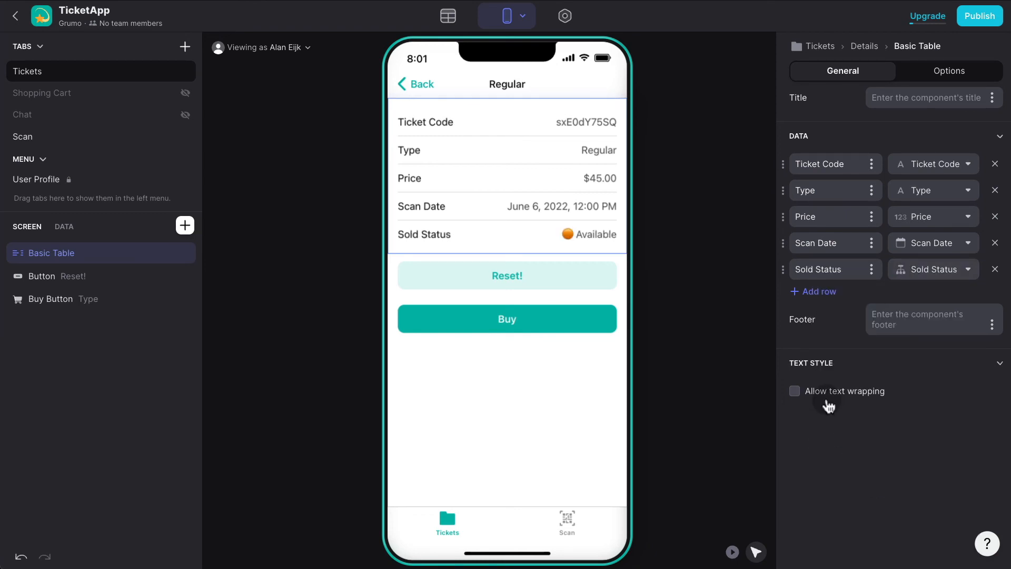
{"action": "left_click", "coordinate": [568, 154]}
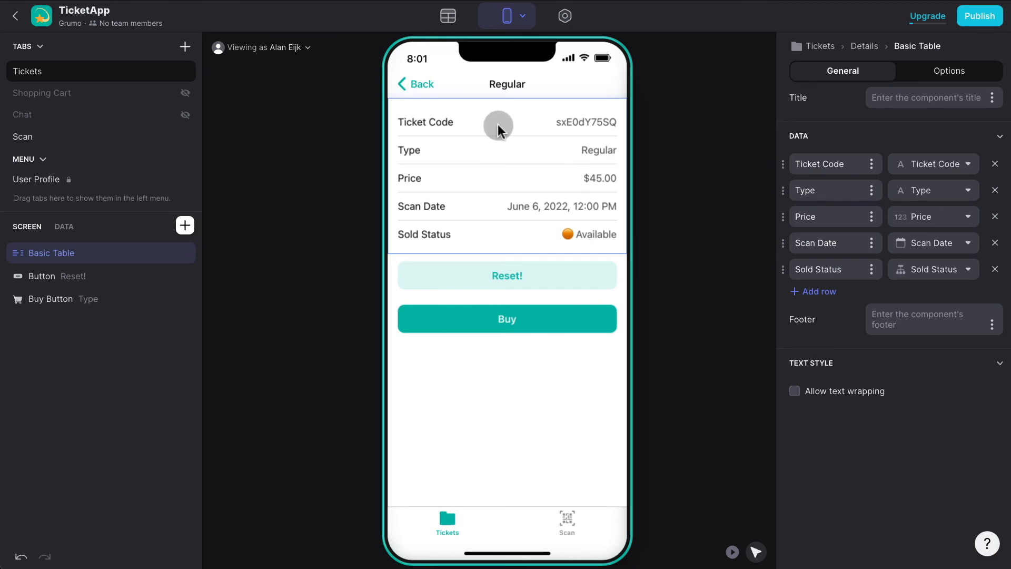
{"action": "left_click", "coordinate": [449, 521]}
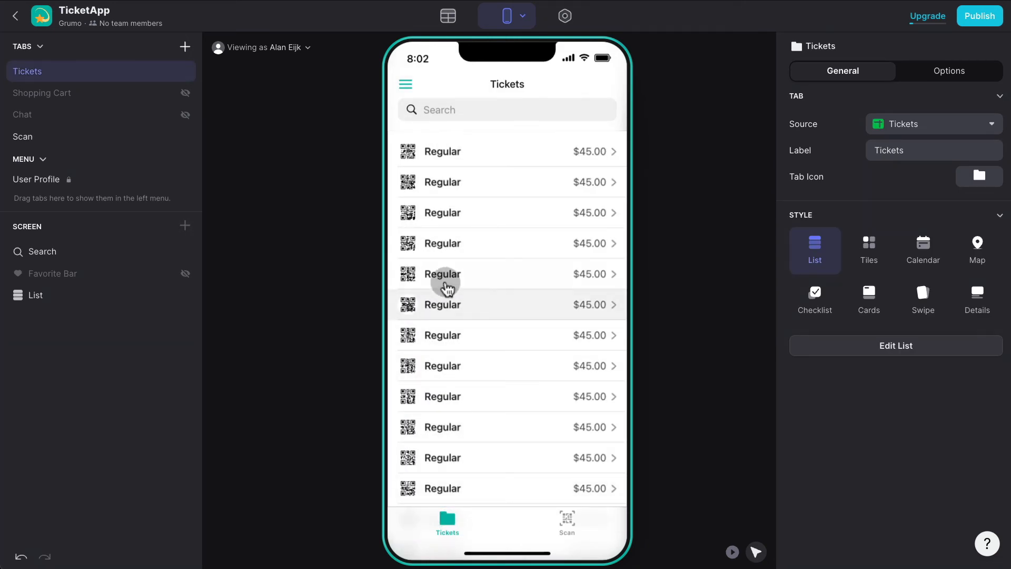
Filter the tickets list to show only tickets where IsSold? equals 0.
{"action": "left_click", "coordinate": [71, 298]}
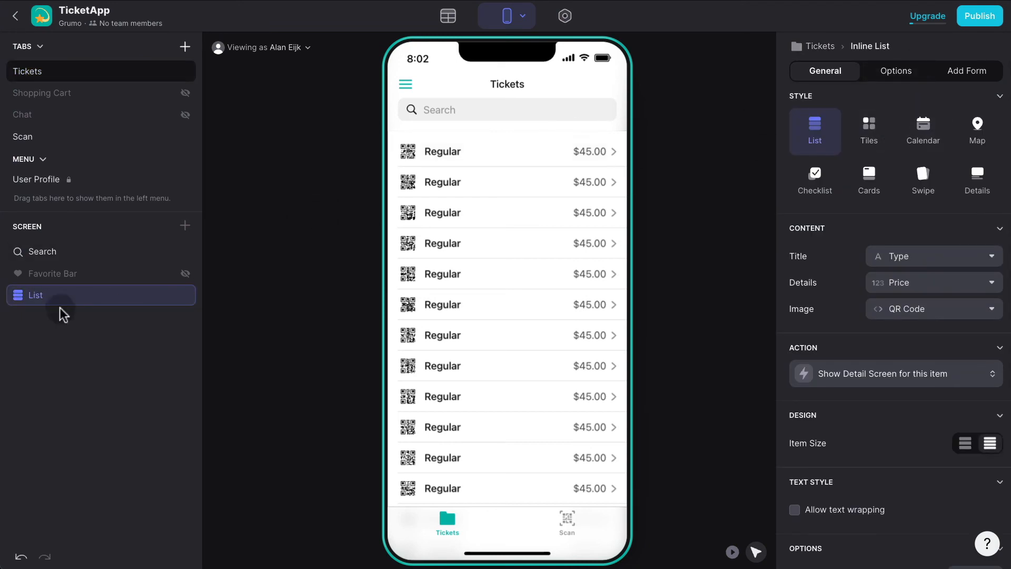
{"action": "left_click", "coordinate": [896, 72]}
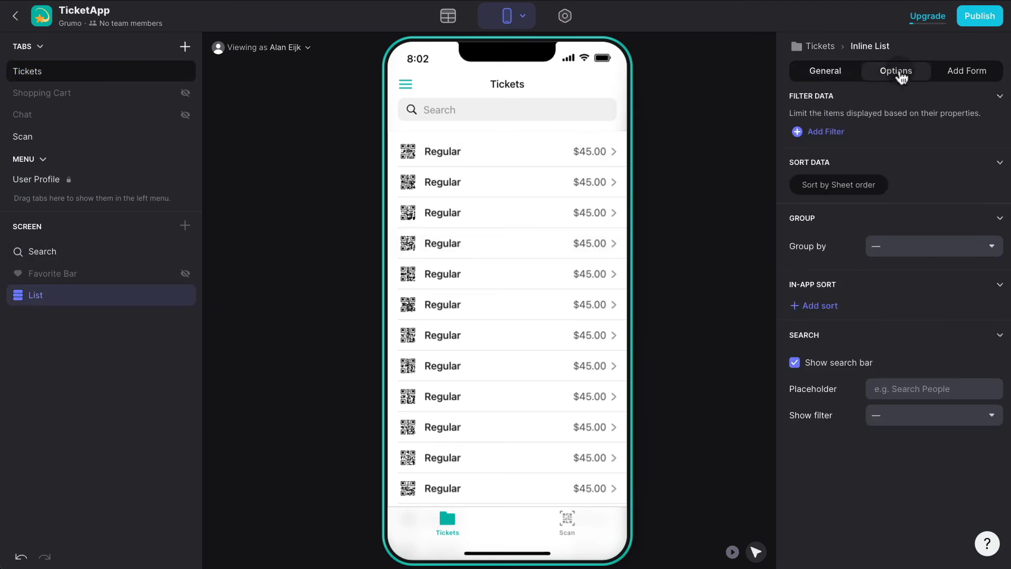
{"action": "left_click", "coordinate": [850, 127]}
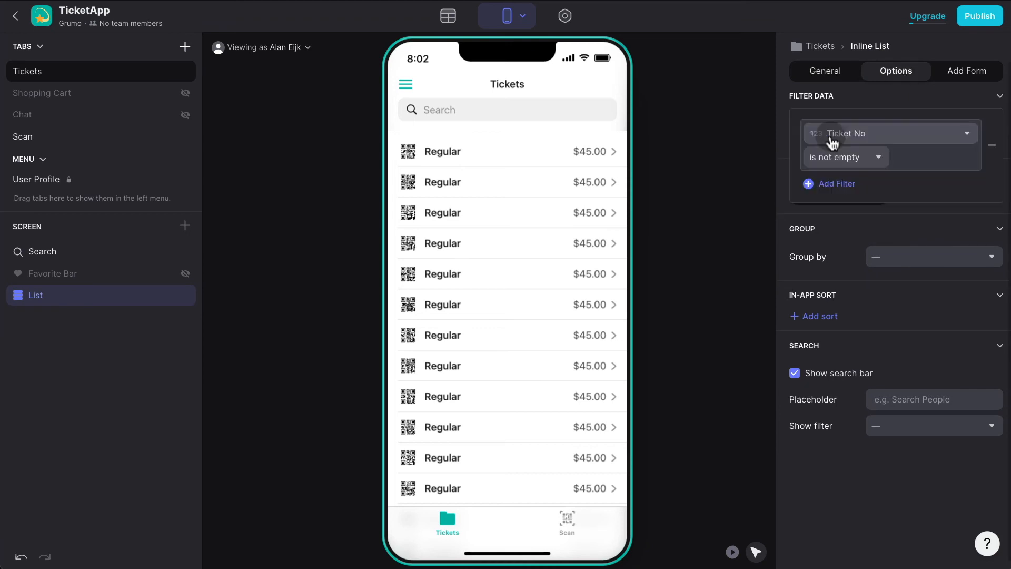
{"action": "left_click", "coordinate": [887, 134]}
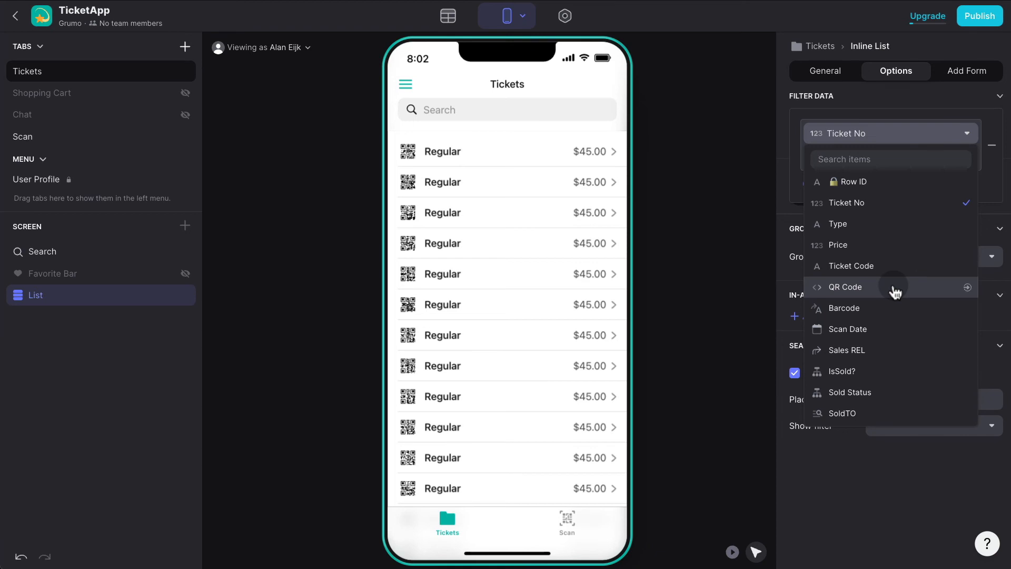
{"action": "left_click", "coordinate": [895, 288]}
{"action": "left_click", "coordinate": [845, 158]}
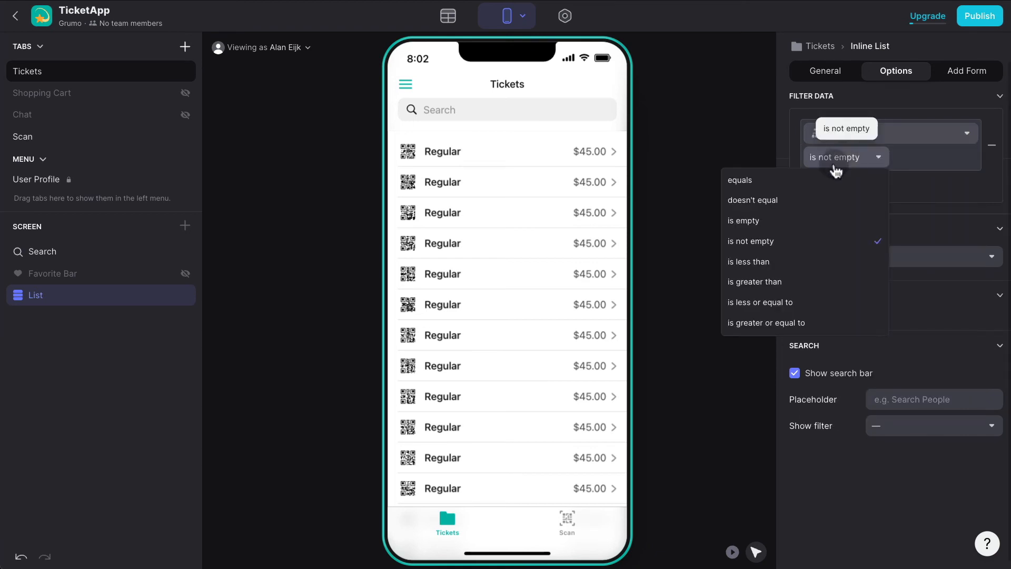
{"action": "left_click", "coordinate": [825, 181]}
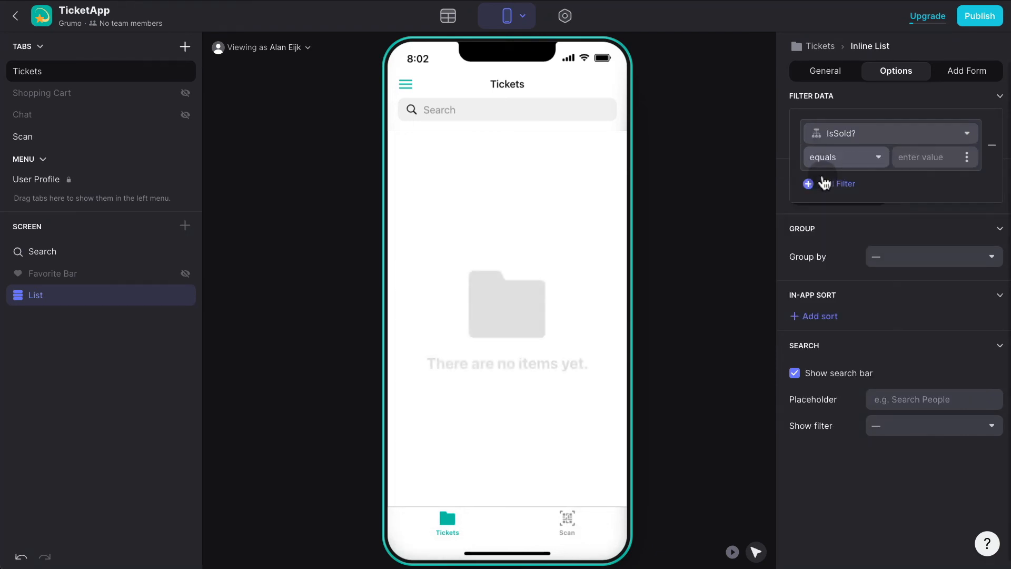
{"action": "left_click", "coordinate": [909, 156]}
{"action": "type", "text": "0"}
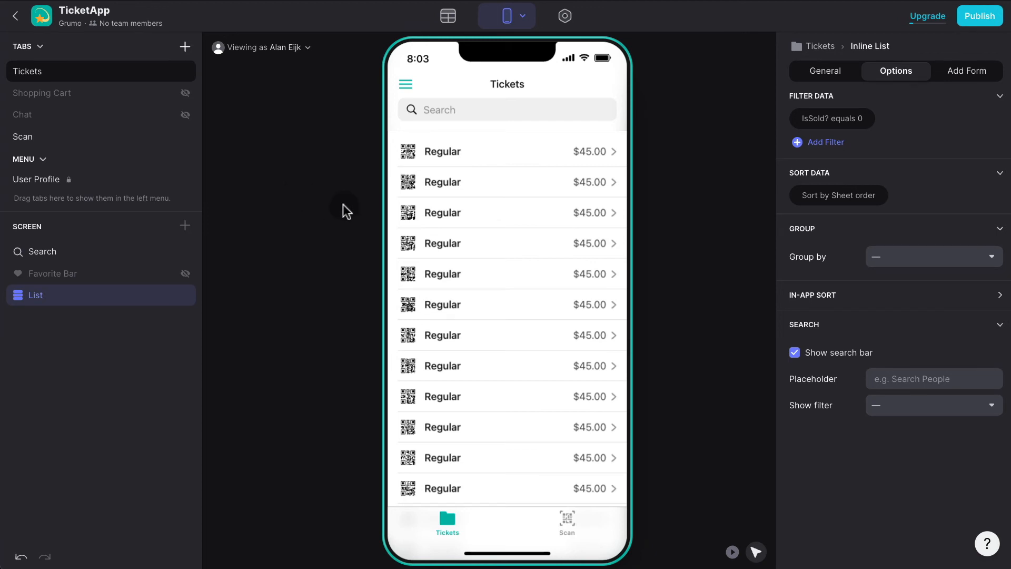
Open a ticket's details in the preview, go back, and open a Regular ticket.
{"action": "left_click", "coordinate": [444, 273]}
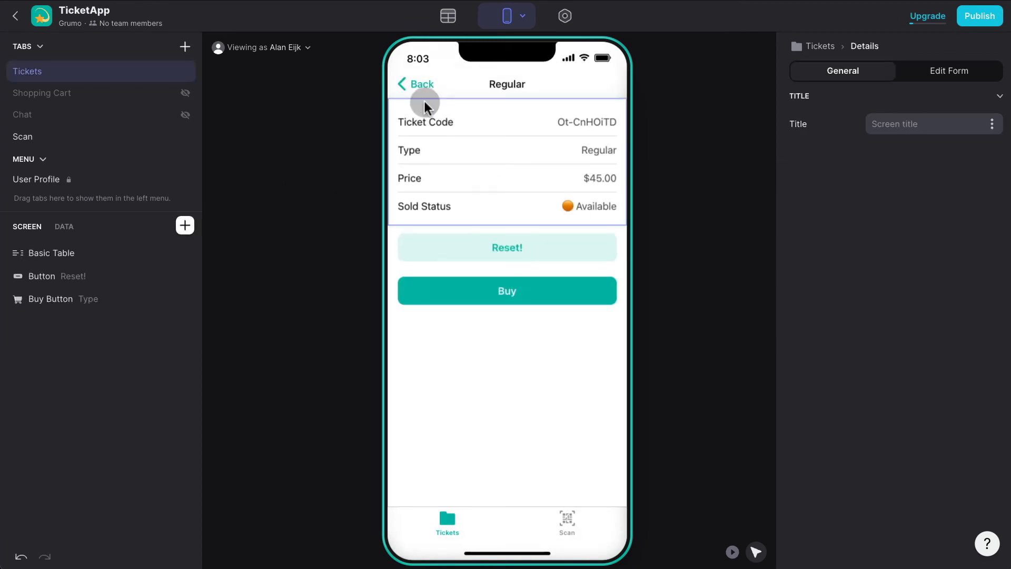
{"action": "left_click", "coordinate": [415, 84]}
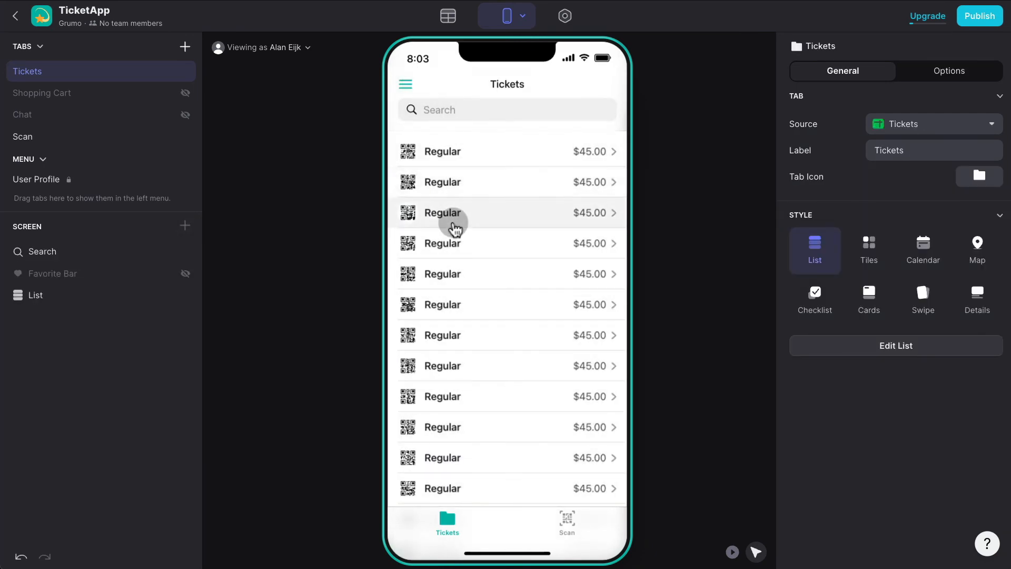
{"action": "left_click", "coordinate": [454, 225]}
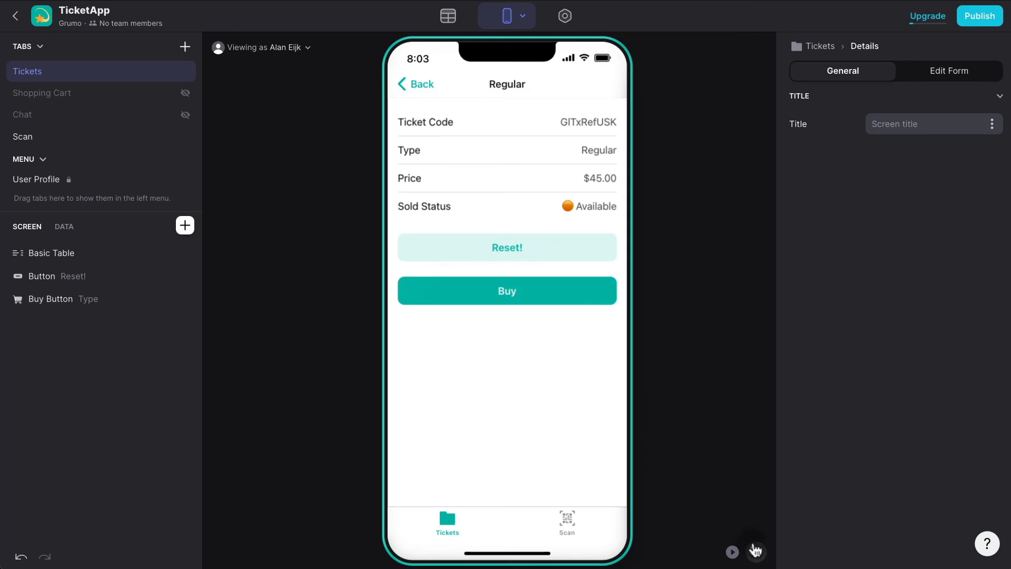
Delete the Ticket Code row from the ticket details table.
{"action": "left_click", "coordinate": [546, 179]}
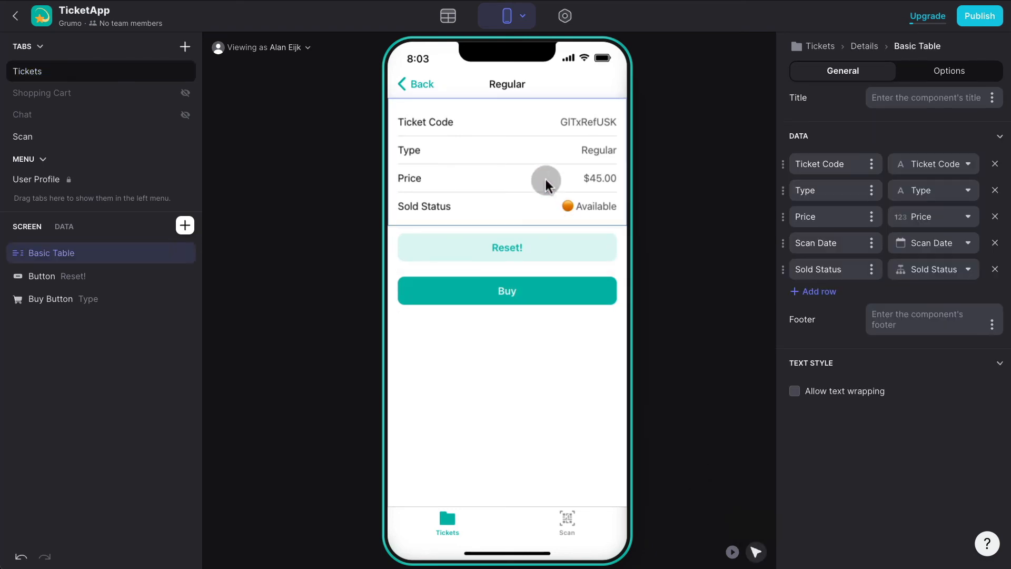
{"action": "left_click", "coordinate": [996, 164]}
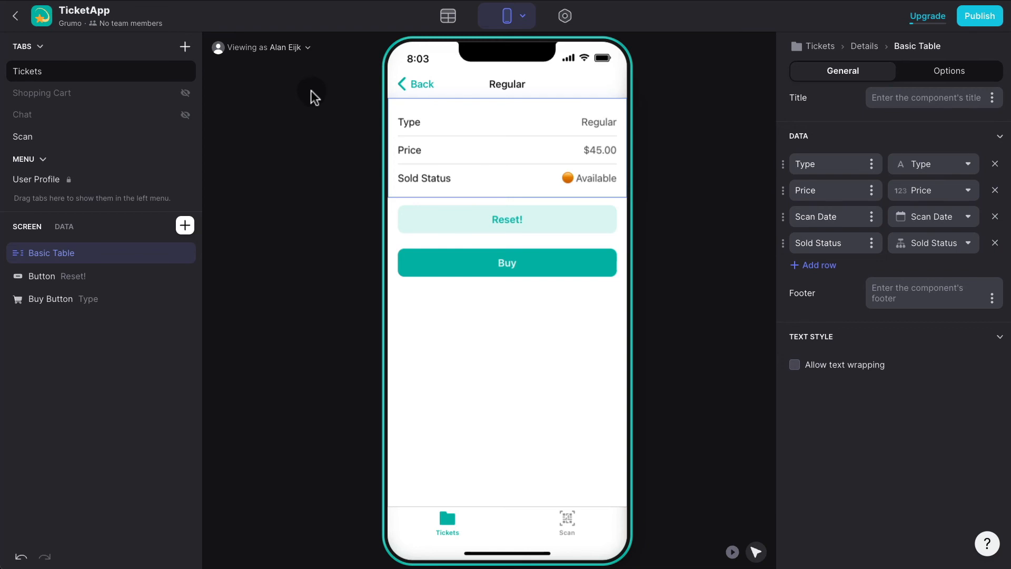
Add a tab labelled Profile with a smiley face icon, showing its Users list as a Details screen.
{"action": "left_click", "coordinate": [185, 46]}
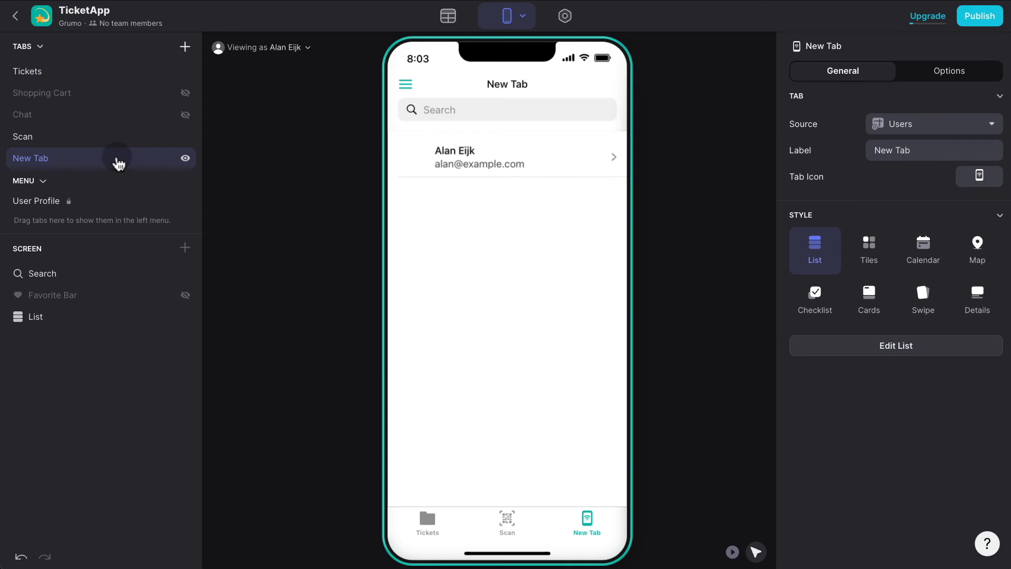
{"action": "triple_click", "coordinate": [929, 145]}
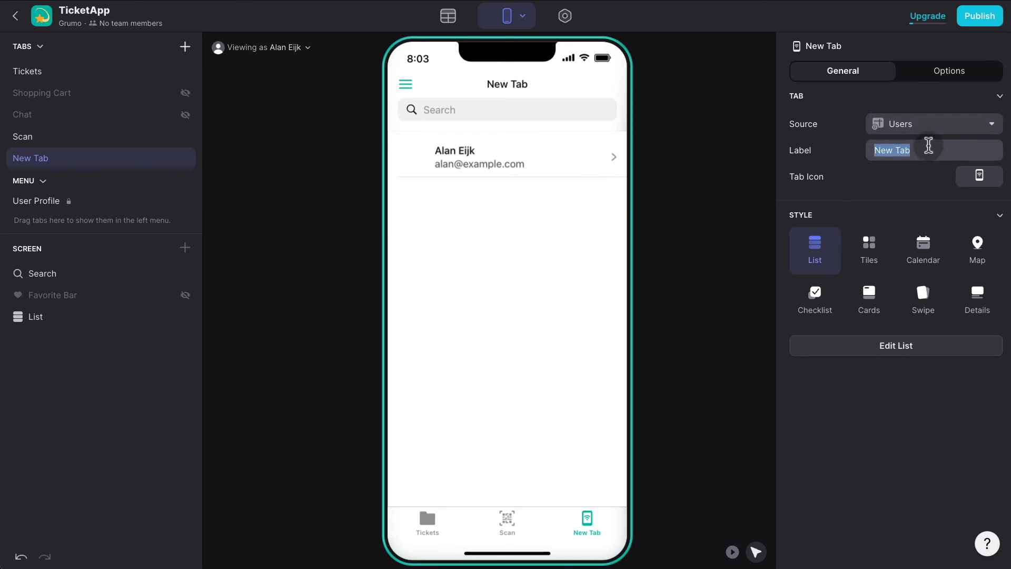
{"action": "type", "text": "Profile"}
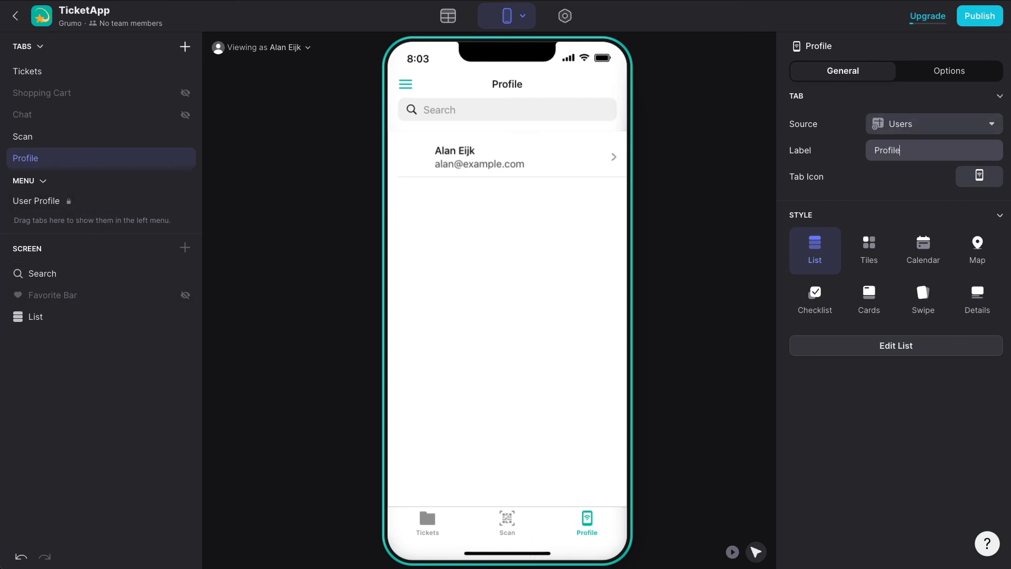
{"action": "left_click", "coordinate": [982, 182]}
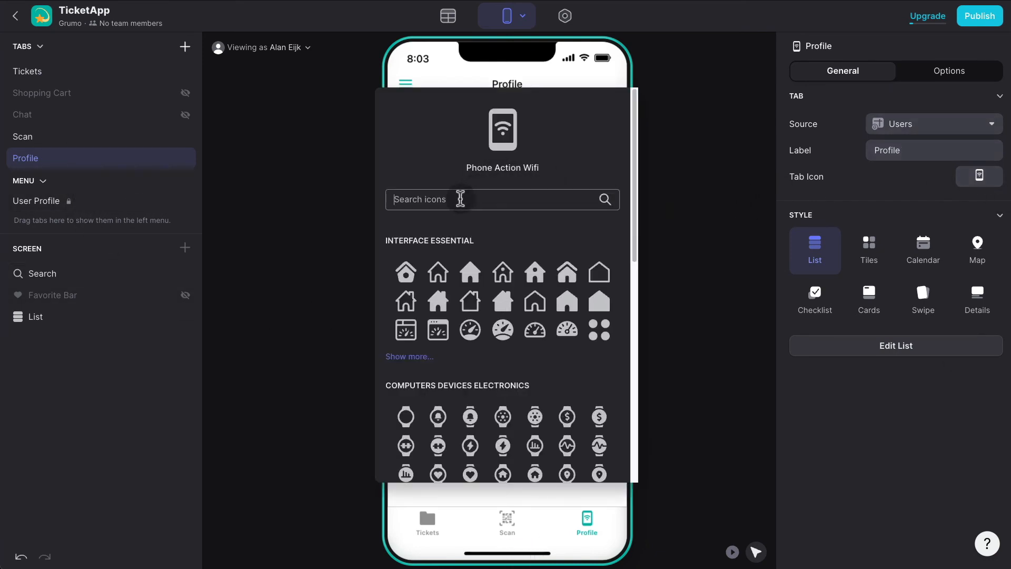
{"action": "left_click", "coordinate": [460, 198]}
{"action": "type", "text": "face"}
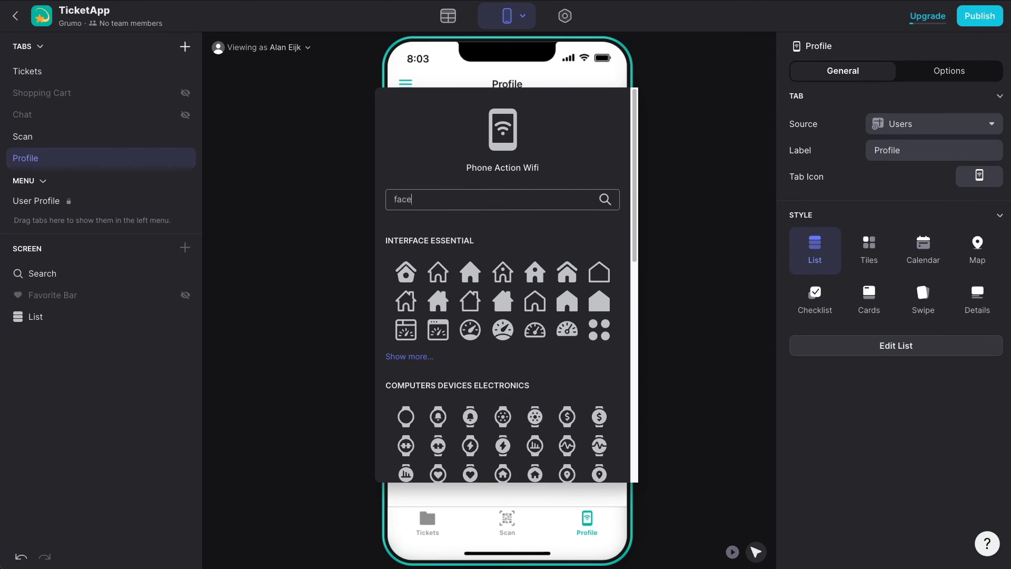
{"action": "left_click", "coordinate": [583, 409]}
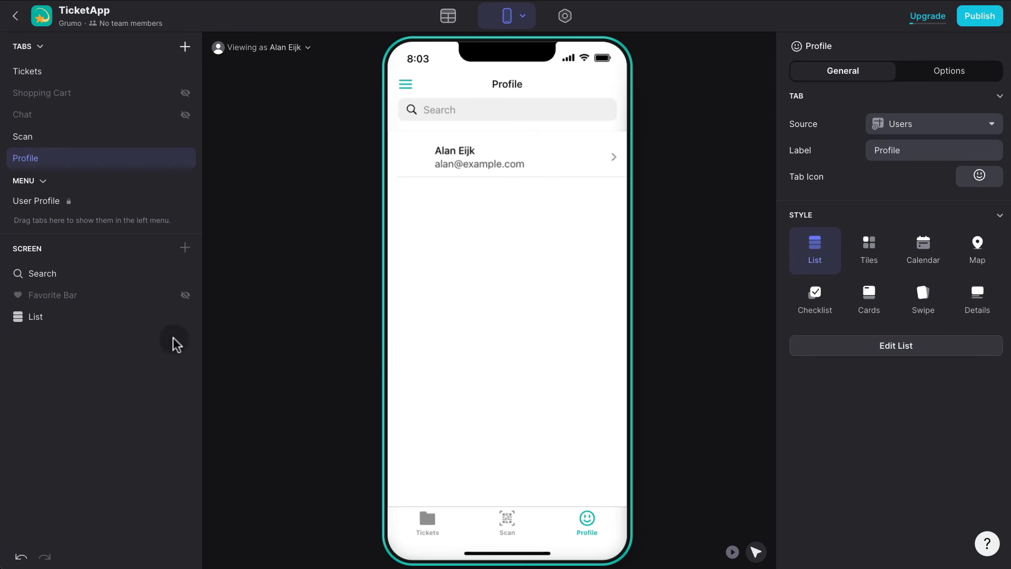
{"action": "left_click", "coordinate": [74, 319]}
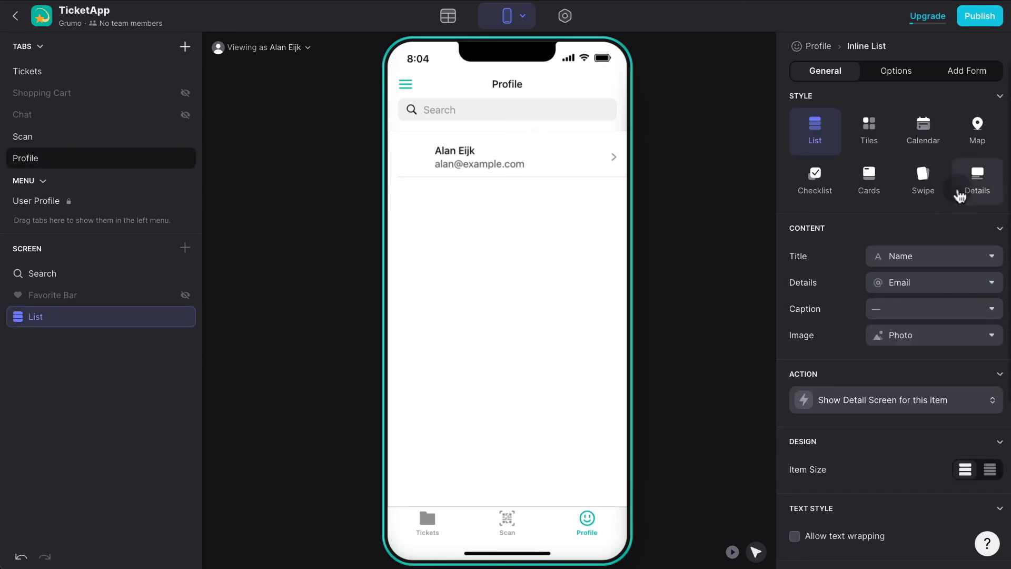
{"action": "left_click", "coordinate": [958, 190]}
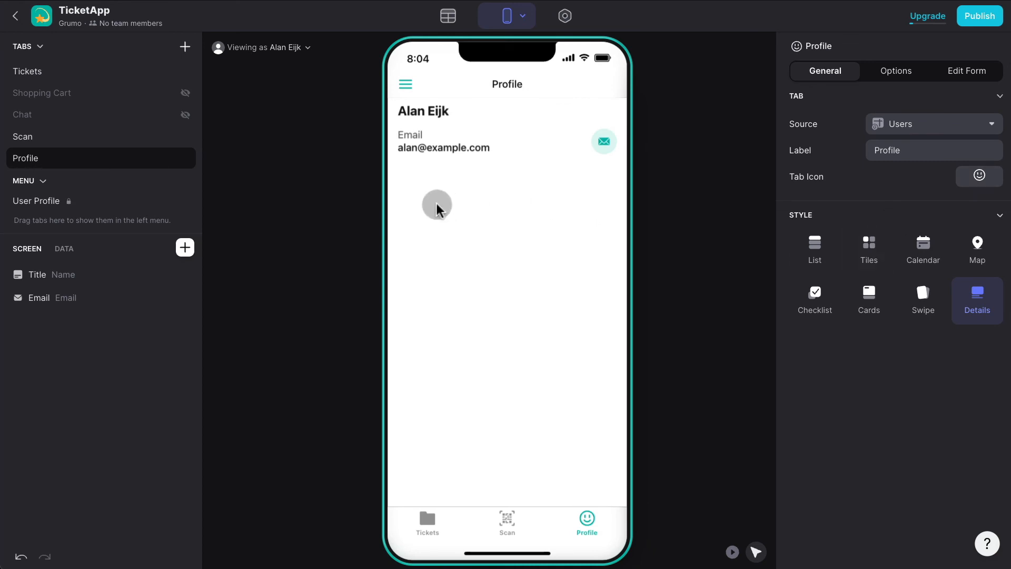
Clear row ownership on the Users Email column and set the Profile tab to List style.
{"action": "left_click", "coordinate": [449, 20]}
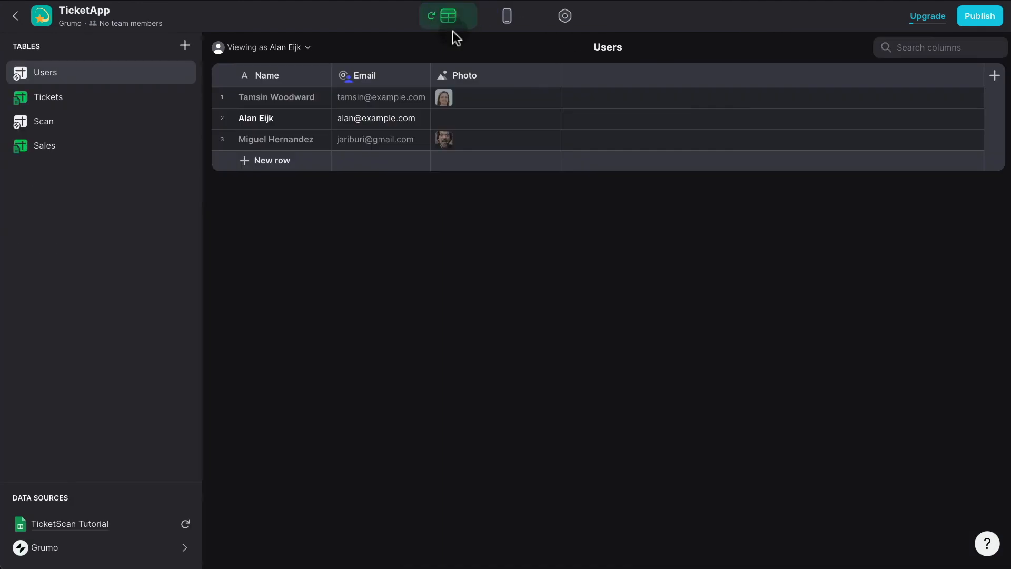
{"action": "left_click", "coordinate": [421, 79]}
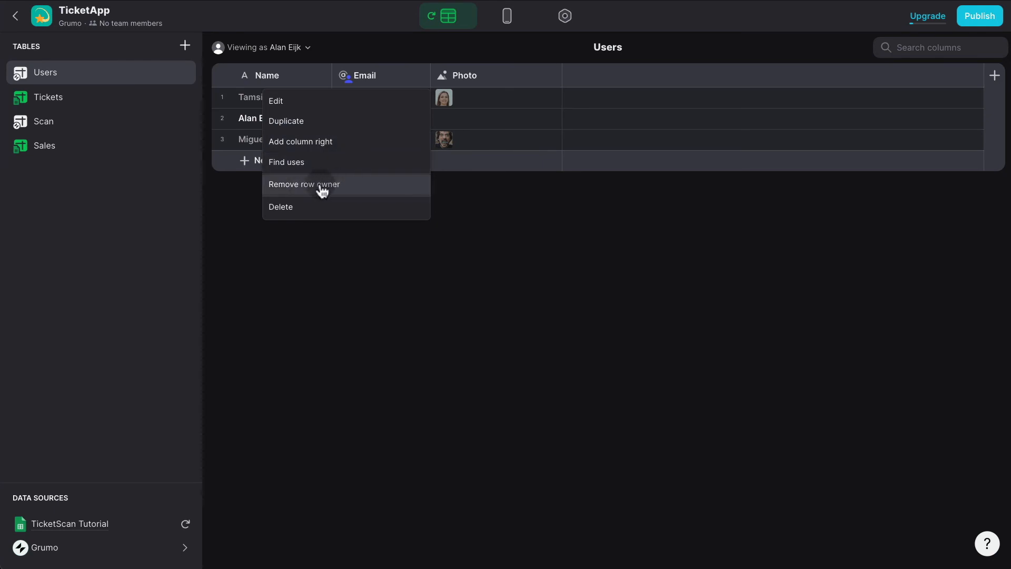
{"action": "left_click", "coordinate": [368, 185]}
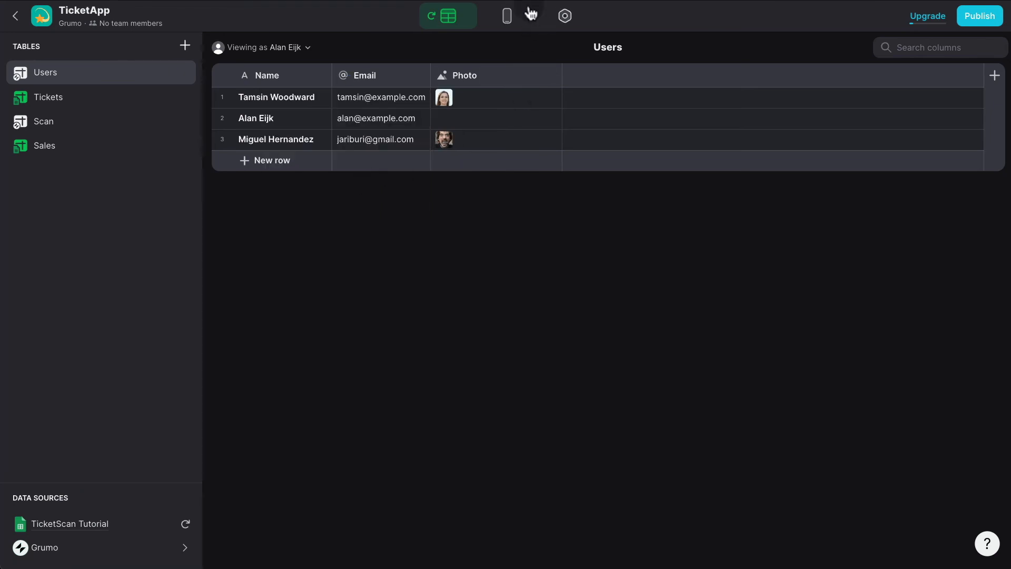
{"action": "left_click", "coordinate": [509, 20]}
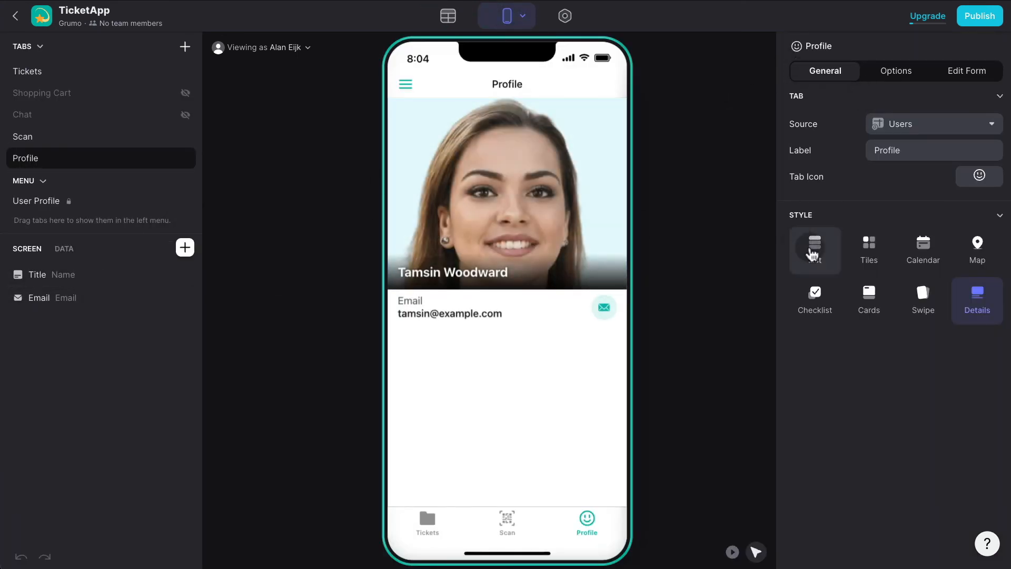
{"action": "left_click", "coordinate": [816, 250]}
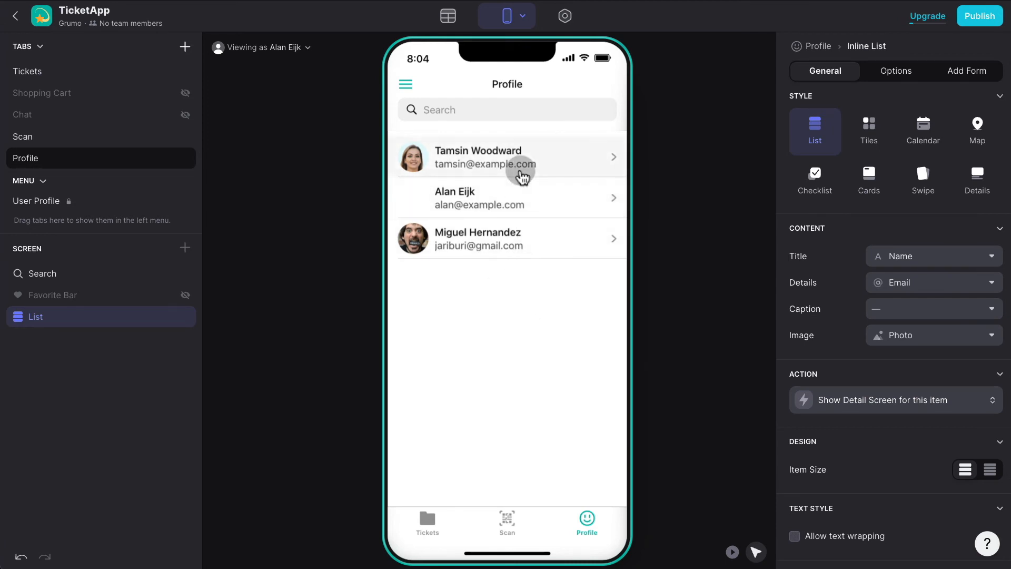
Make the Users Email column the row owner and check the Profile list in the layout.
{"action": "left_click", "coordinate": [457, 23]}
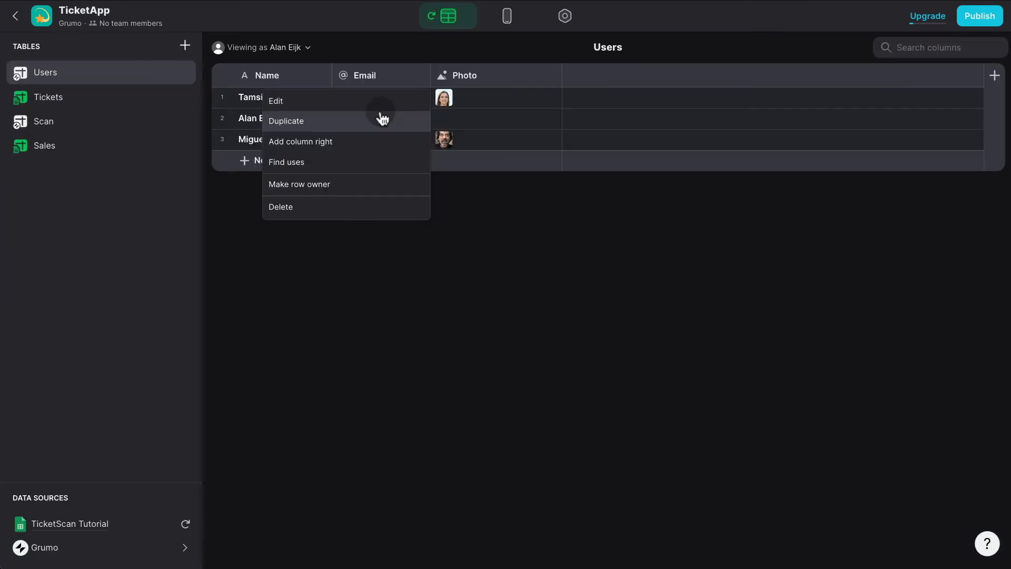
{"action": "left_click", "coordinate": [348, 185]}
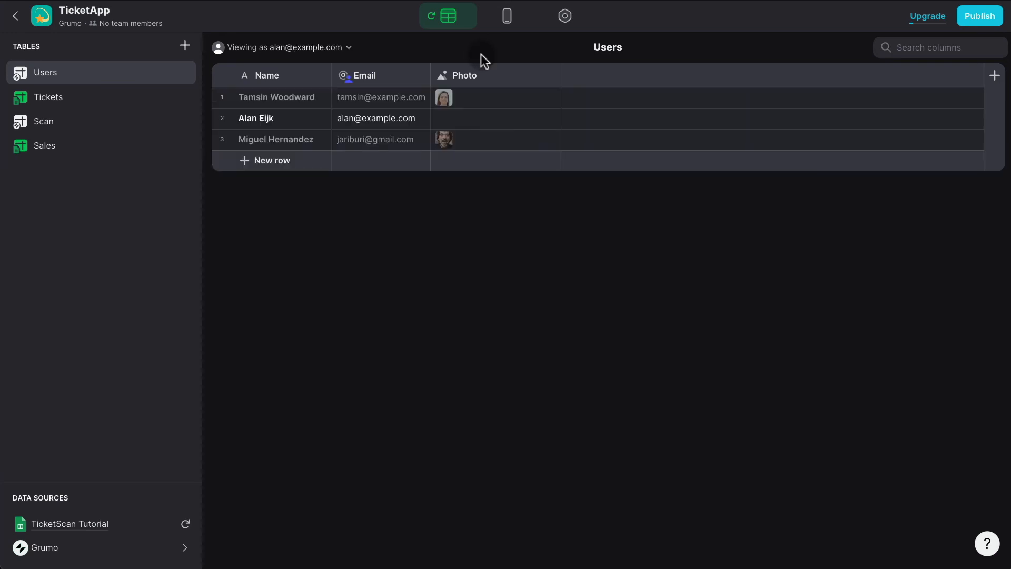
{"action": "left_click", "coordinate": [507, 19]}
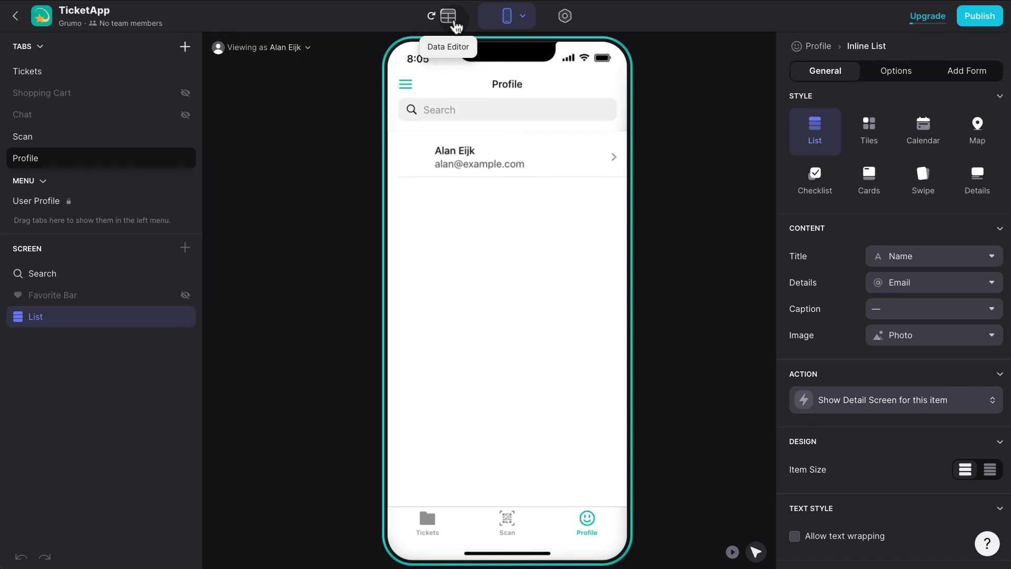
{"action": "left_click", "coordinate": [456, 28]}
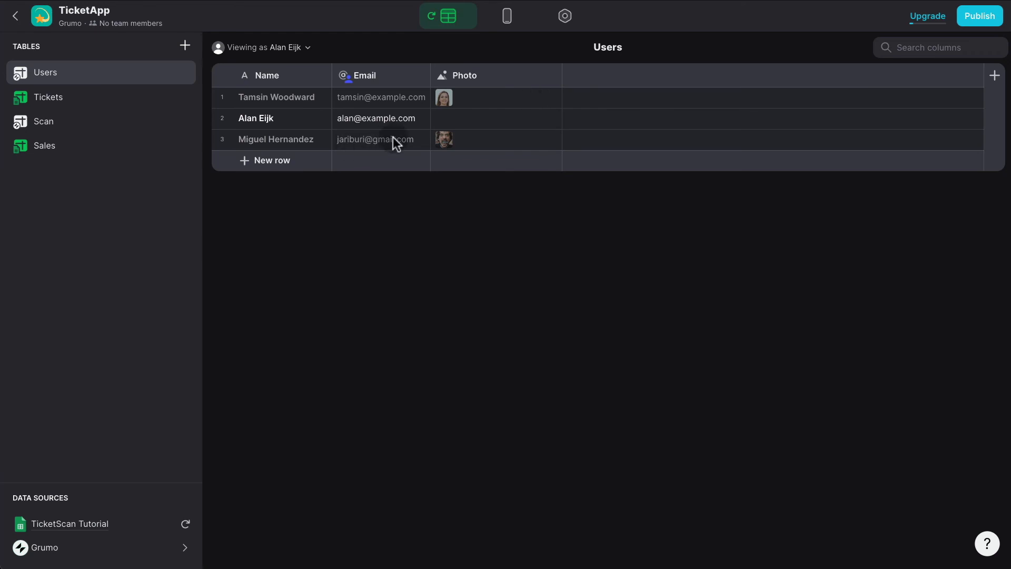
{"action": "left_click", "coordinate": [507, 16]}
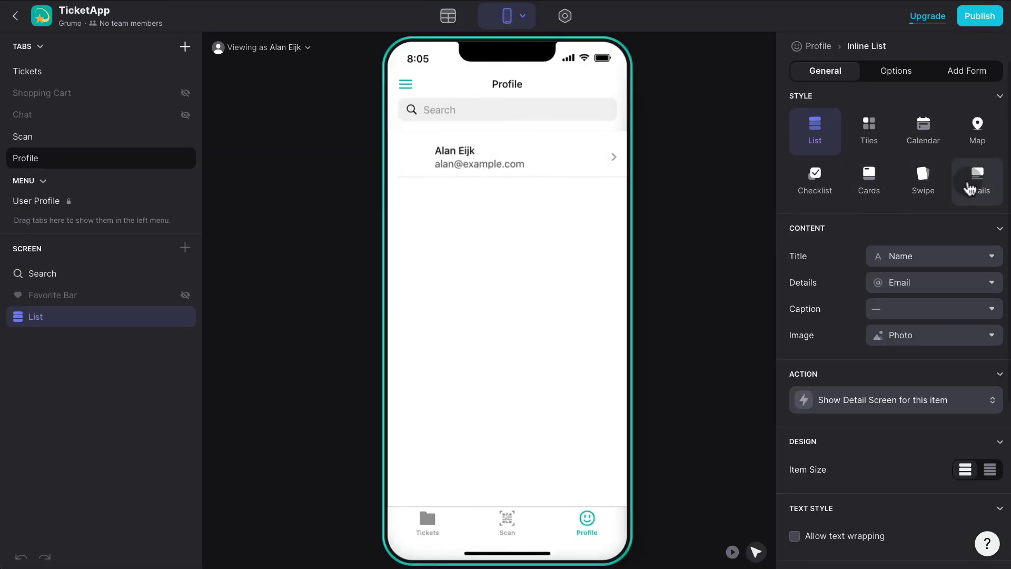
Set the Profile tab to Details style with a profile-avatar title image from the Photo column.
{"action": "left_click", "coordinate": [972, 187]}
{"action": "left_click", "coordinate": [108, 279]}
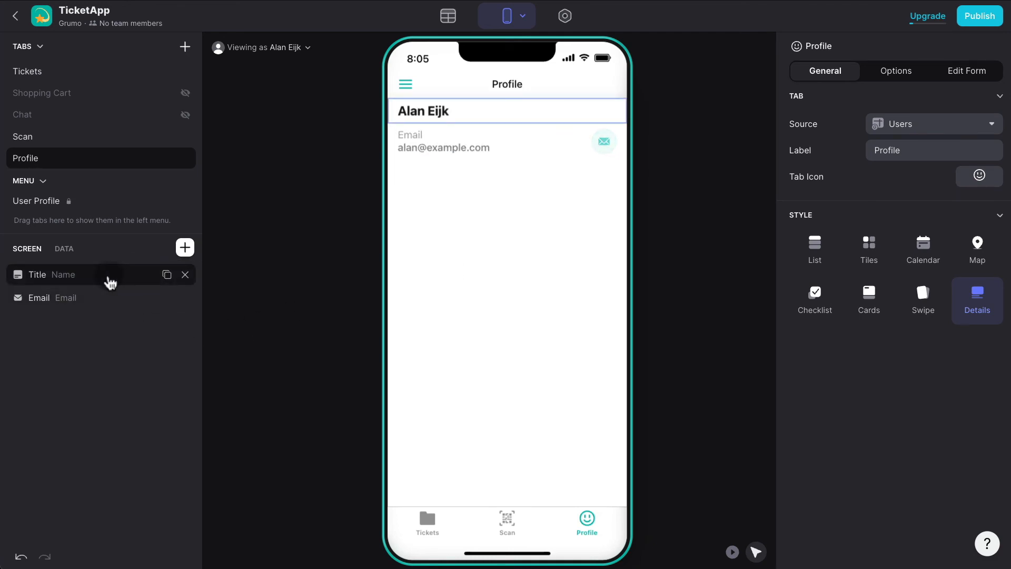
{"action": "left_click", "coordinate": [990, 270]}
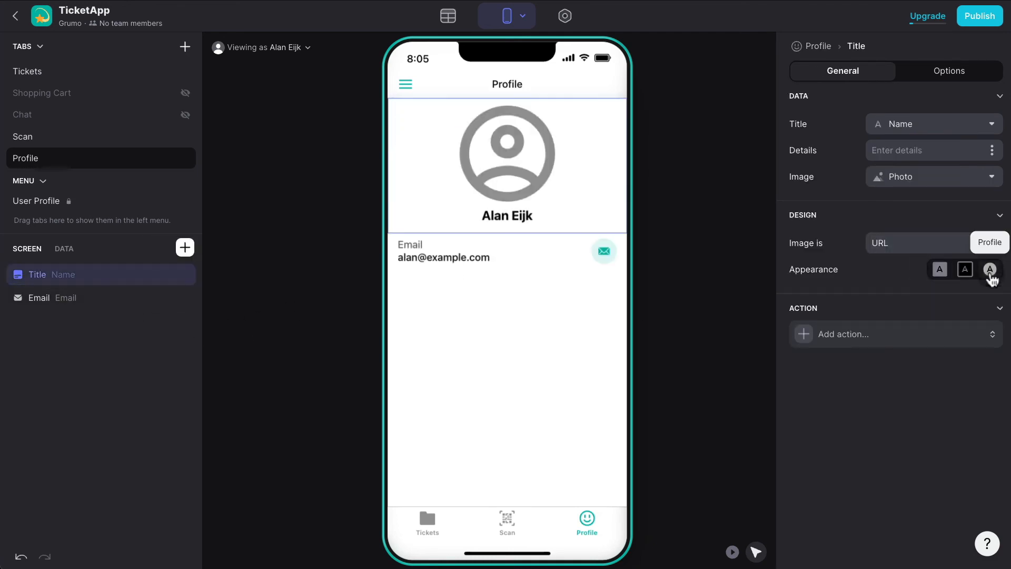
{"action": "left_click", "coordinate": [914, 184]}
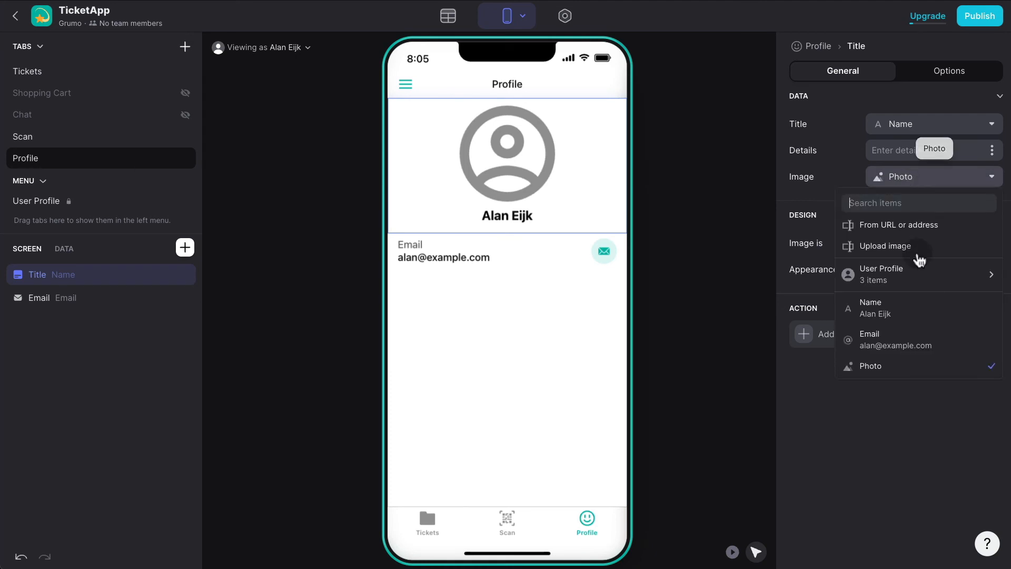
{"action": "left_click", "coordinate": [898, 369]}
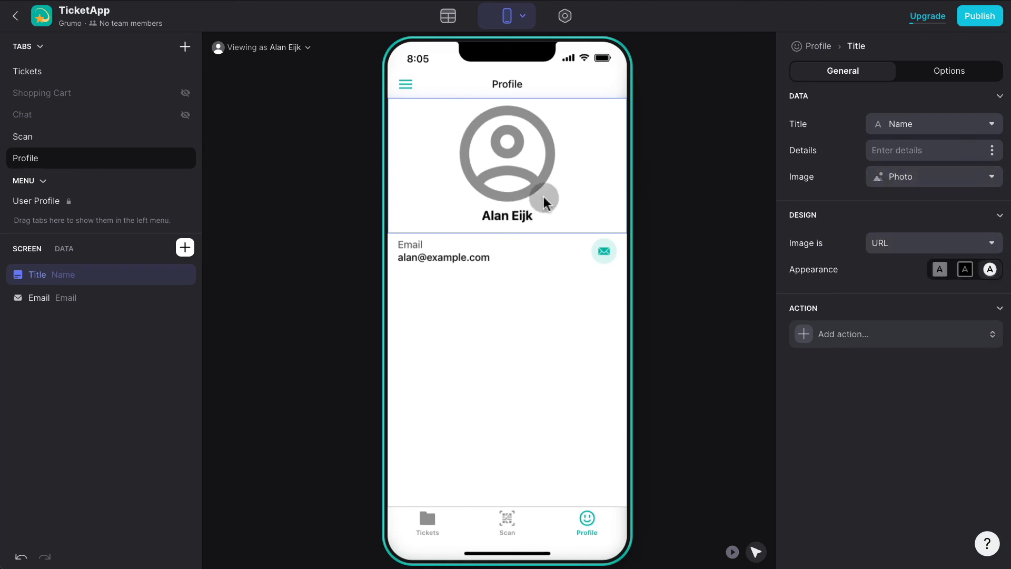
Fill the second user's empty Photo cell with a stock Unsplash photo found by searching 'man'.
{"action": "left_click", "coordinate": [448, 16]}
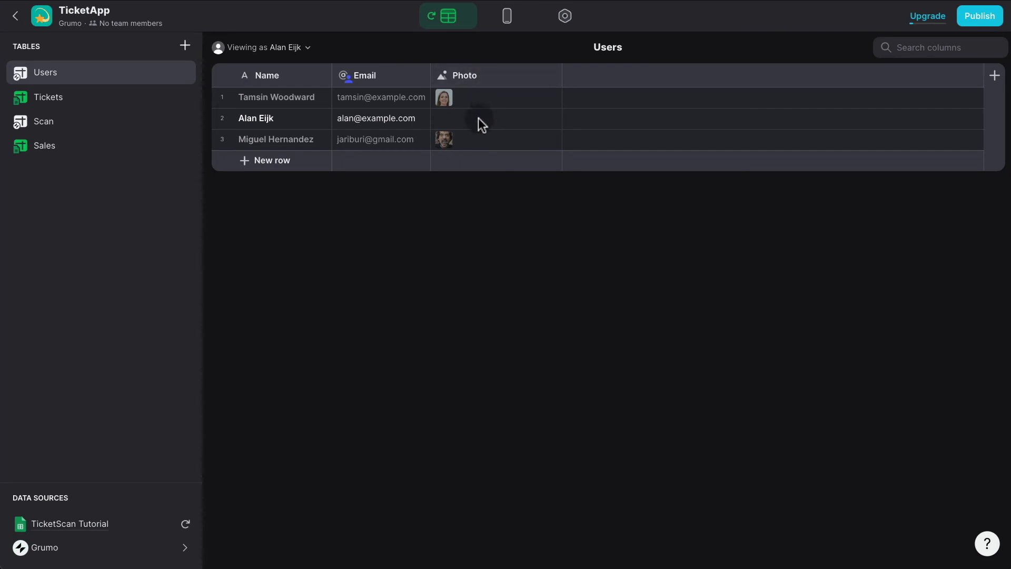
{"action": "double_click", "coordinate": [478, 118]}
{"action": "left_click", "coordinate": [506, 167]}
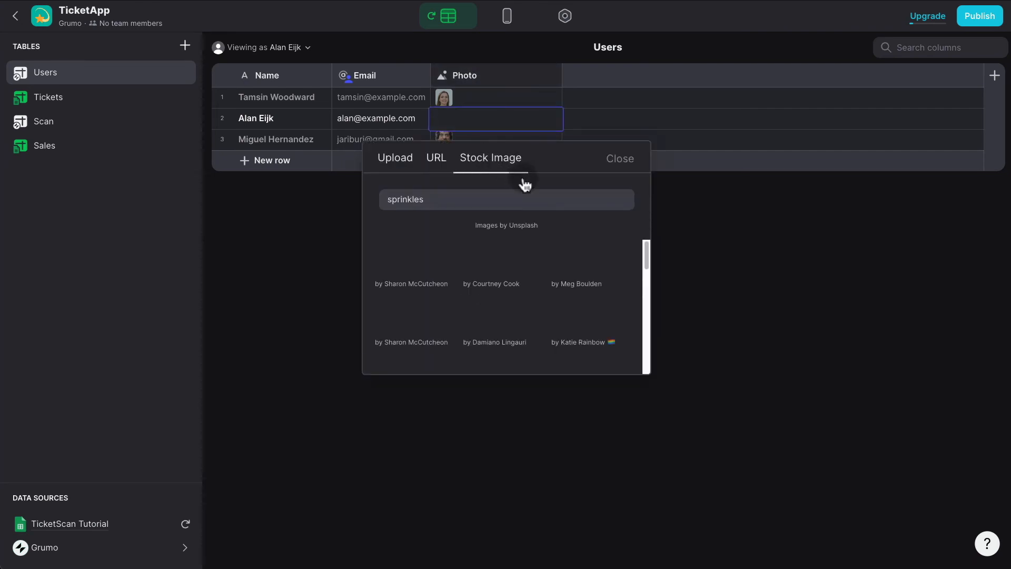
{"action": "left_click", "coordinate": [478, 201]}
{"action": "key", "text": "ctrl+a"}
{"action": "type", "text": "man"}
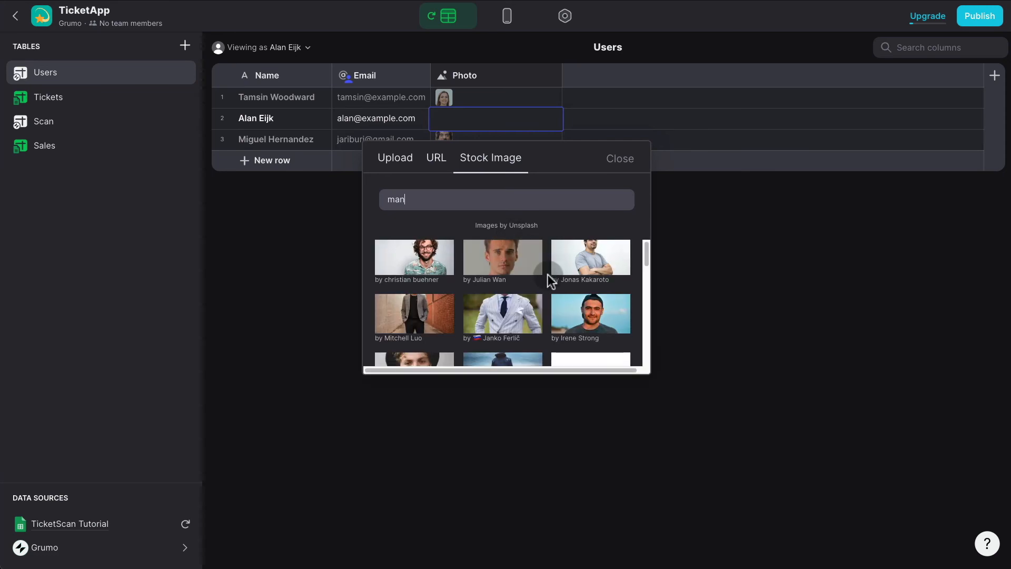
{"action": "scroll", "coordinate": [548, 274], "scroll_direction": "down", "scroll_amount": 2}
{"action": "scroll", "coordinate": [548, 275], "scroll_direction": "down", "scroll_amount": 5}
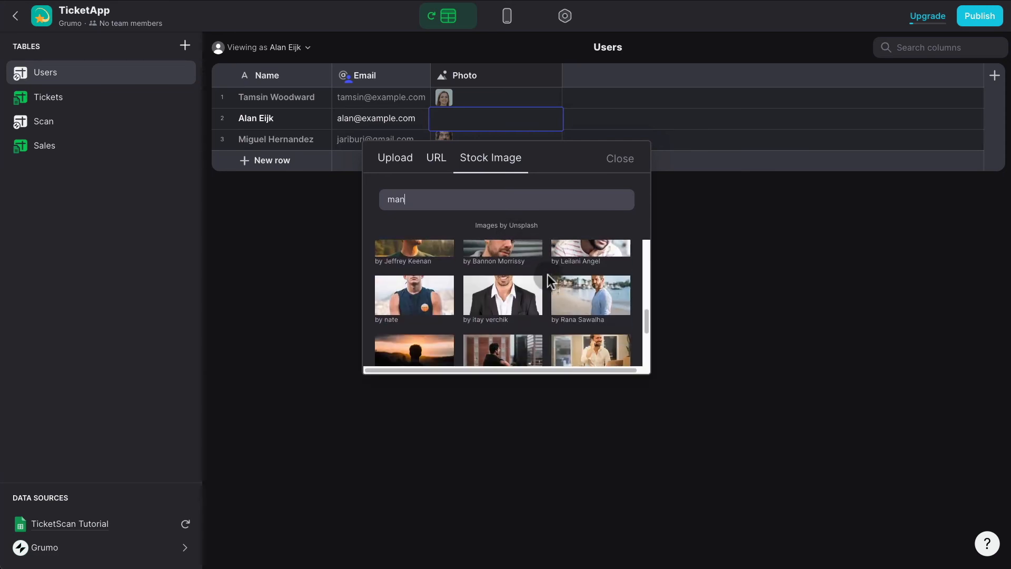
{"action": "scroll", "coordinate": [548, 279], "scroll_direction": "down", "scroll_amount": 1}
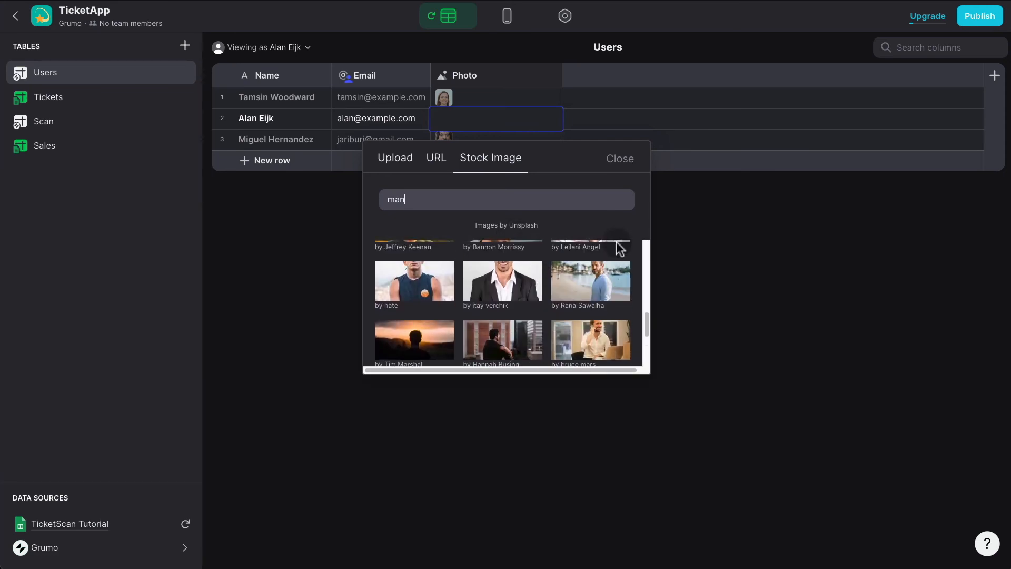
{"action": "scroll", "coordinate": [618, 247], "scroll_direction": "up", "scroll_amount": 2}
{"action": "left_click", "coordinate": [614, 250]}
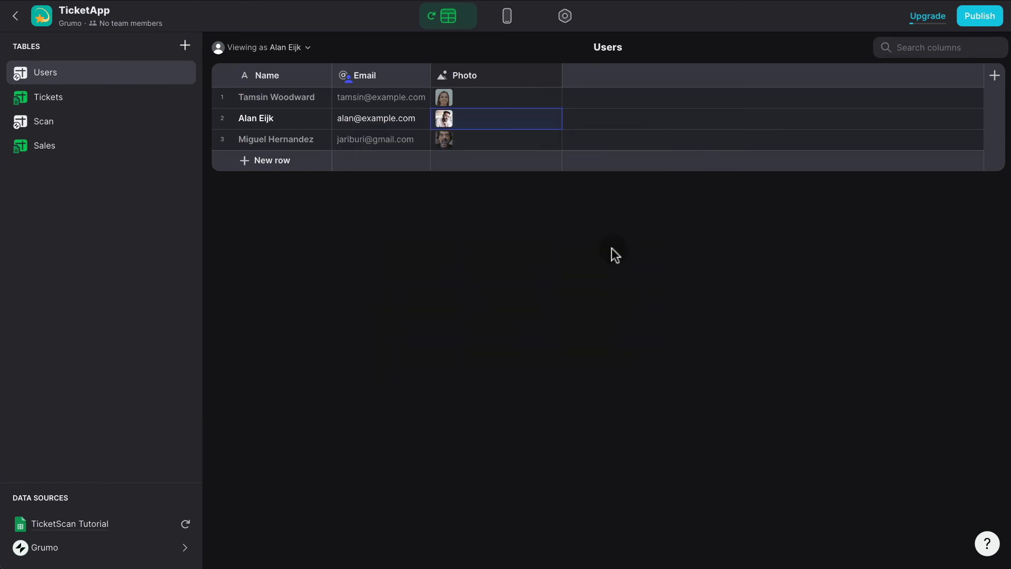
Delete the Profile screen's Email component and set the title's Details to the Email column.
{"action": "left_click", "coordinate": [508, 17]}
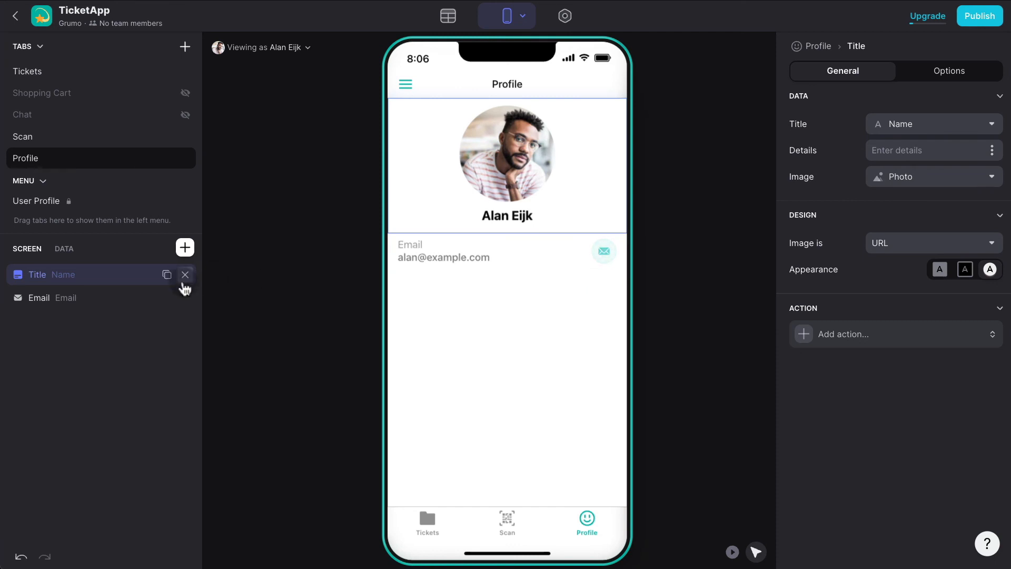
{"action": "left_click", "coordinate": [182, 297]}
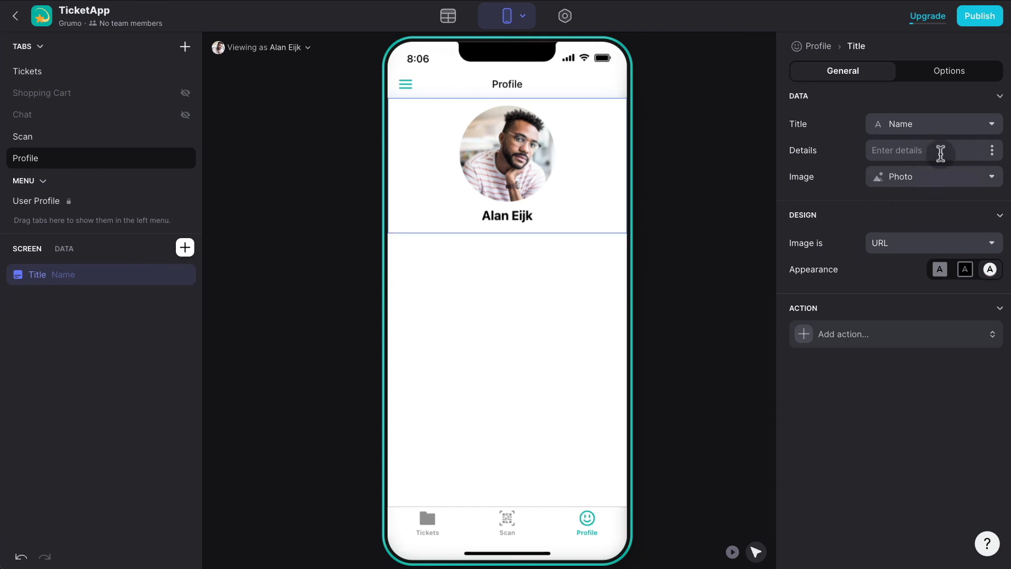
{"action": "left_click", "coordinate": [993, 151]}
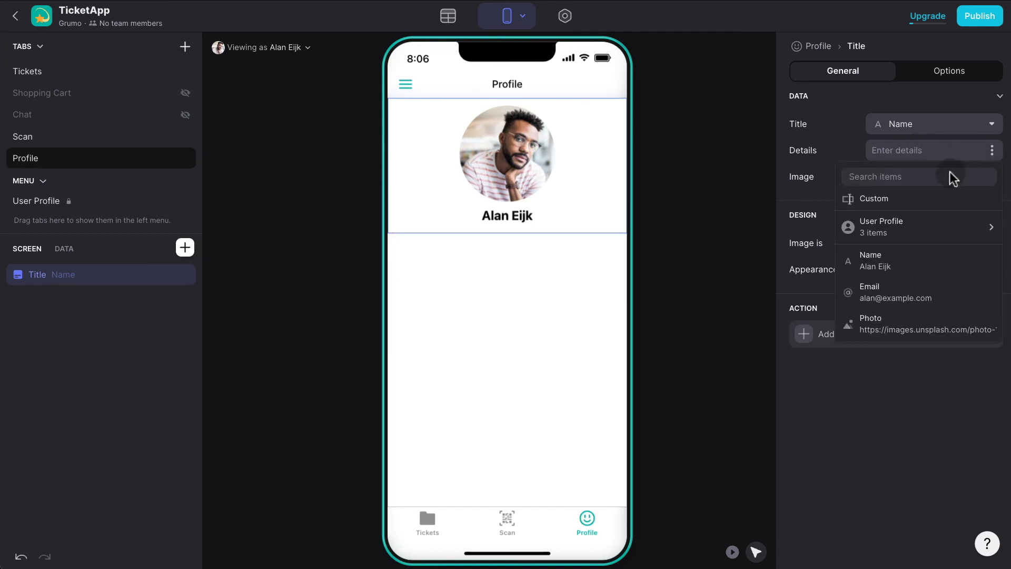
{"action": "left_click", "coordinate": [897, 290]}
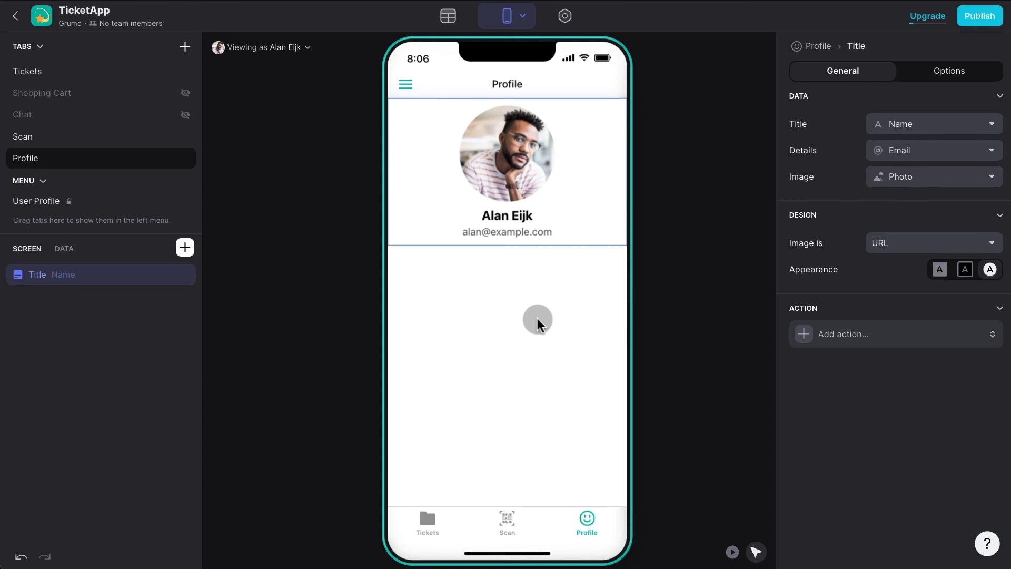
Add a Tickets REL relation column matching Users Email to multiple Sales Purchaser email entries.
{"action": "left_click", "coordinate": [448, 16]}
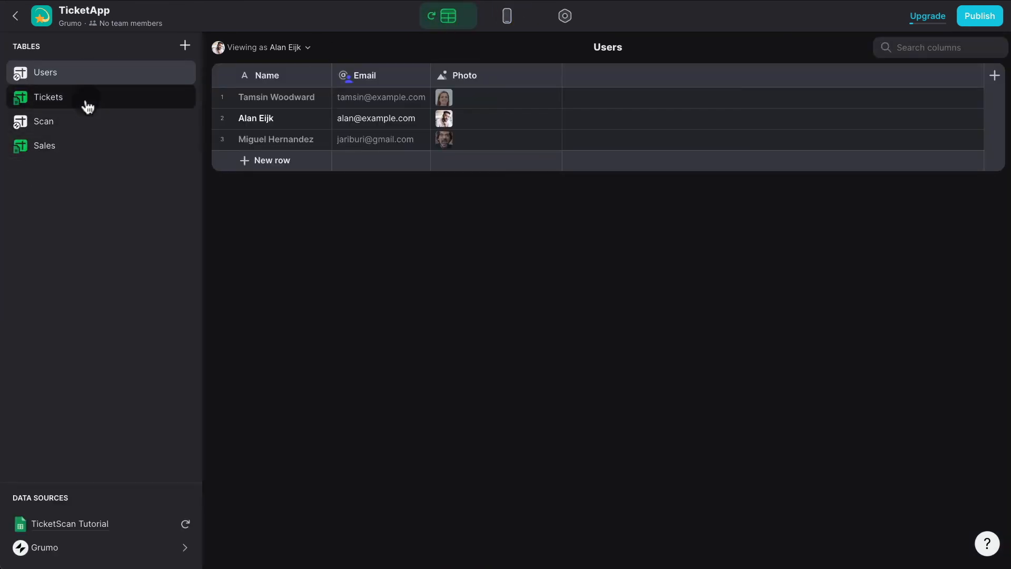
{"action": "left_click", "coordinate": [993, 78]}
{"action": "type", "text": "T"}
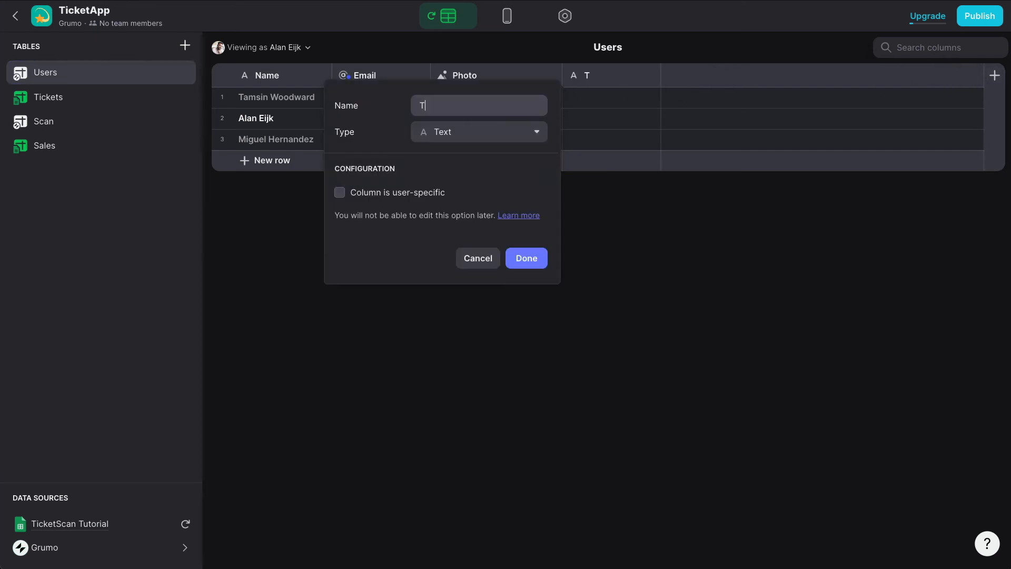
{"action": "type", "text": "ickets REL"}
{"action": "left_click", "coordinate": [489, 129]}
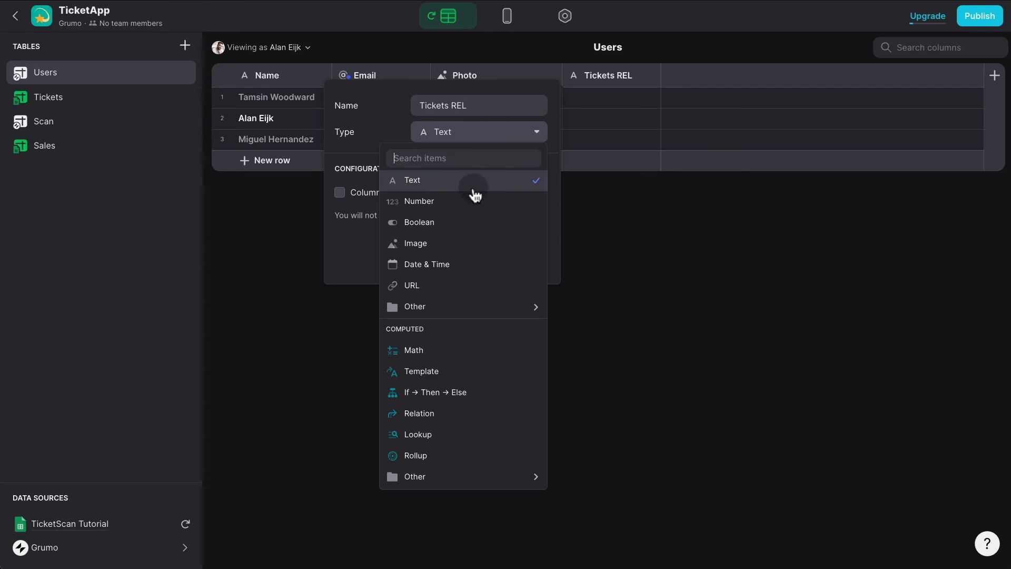
{"action": "left_click", "coordinate": [459, 412]}
{"action": "left_click", "coordinate": [464, 214]}
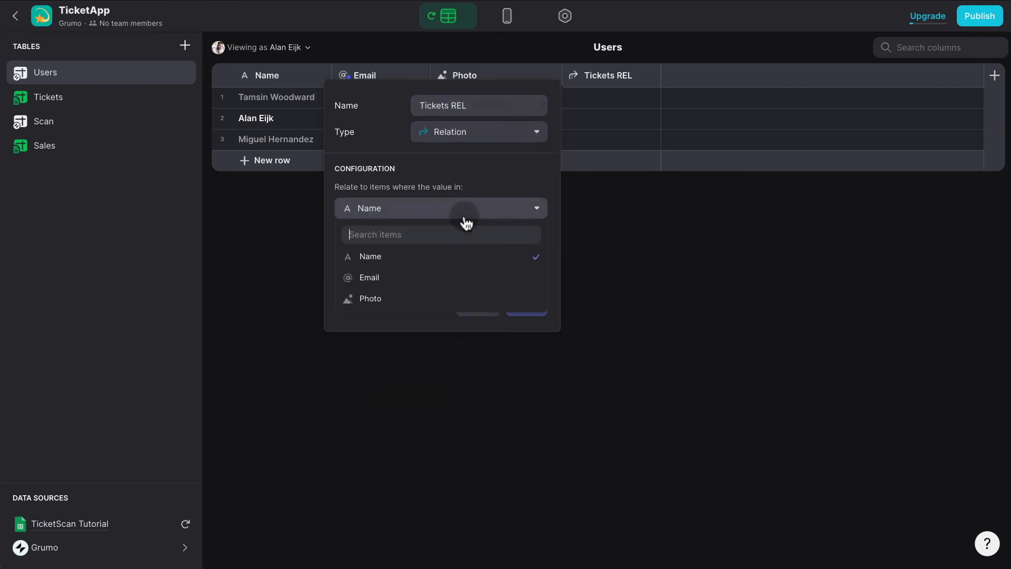
{"action": "left_click", "coordinate": [436, 278]}
{"action": "left_click", "coordinate": [453, 254]}
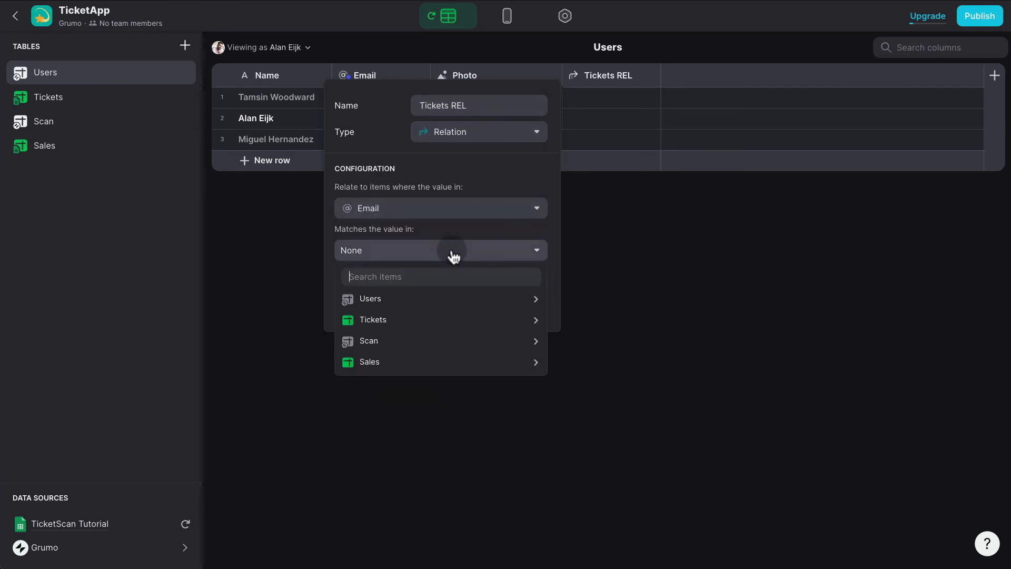
{"action": "mouse_move", "coordinate": [431, 364]}
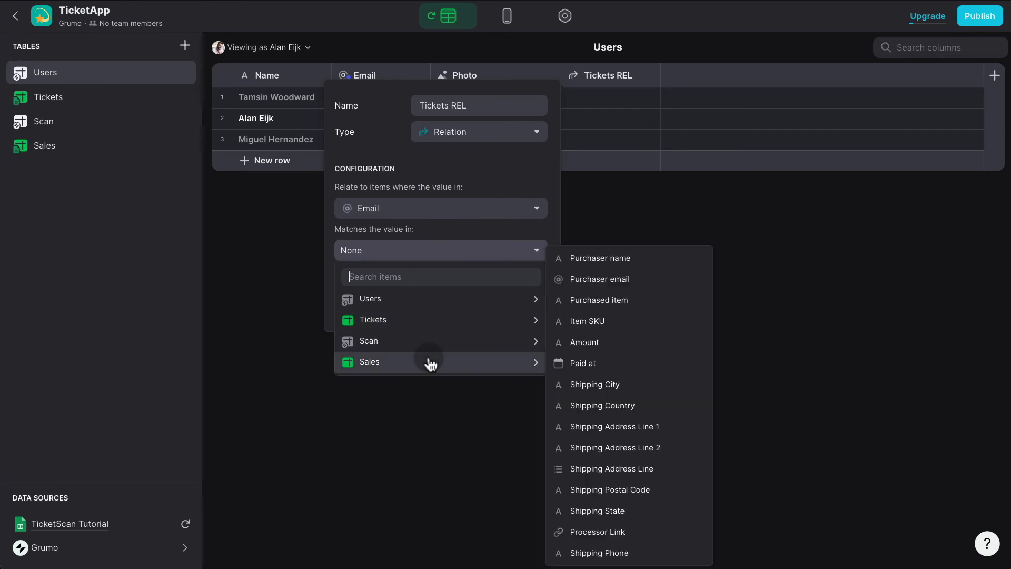
{"action": "left_click", "coordinate": [628, 280]}
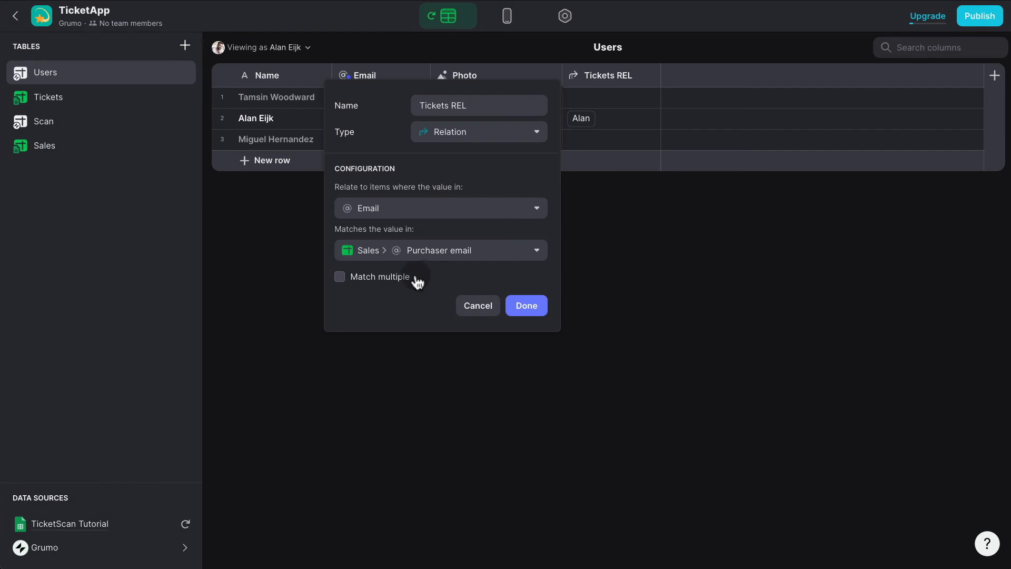
{"action": "left_click", "coordinate": [394, 284]}
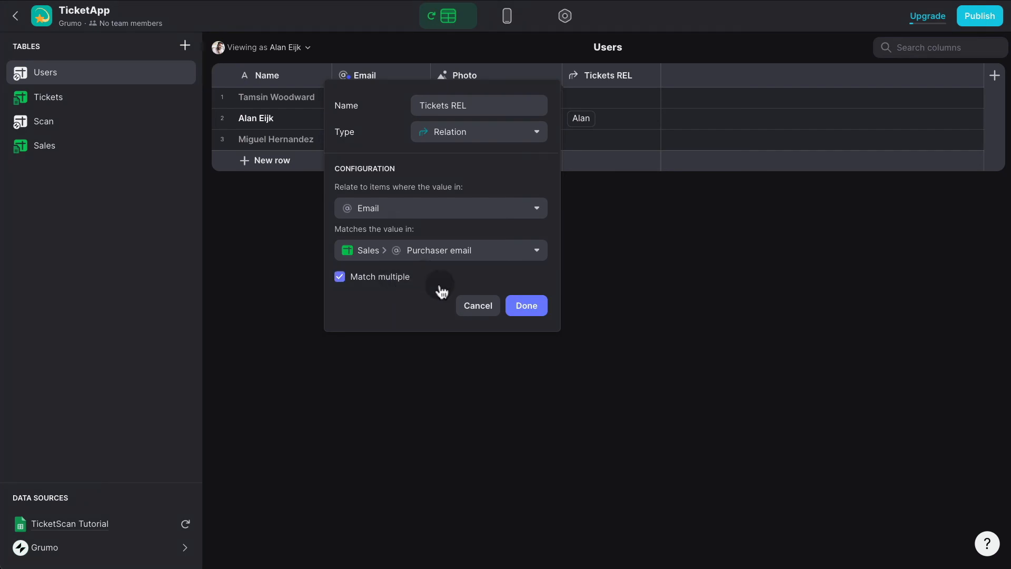
{"action": "left_click", "coordinate": [533, 311]}
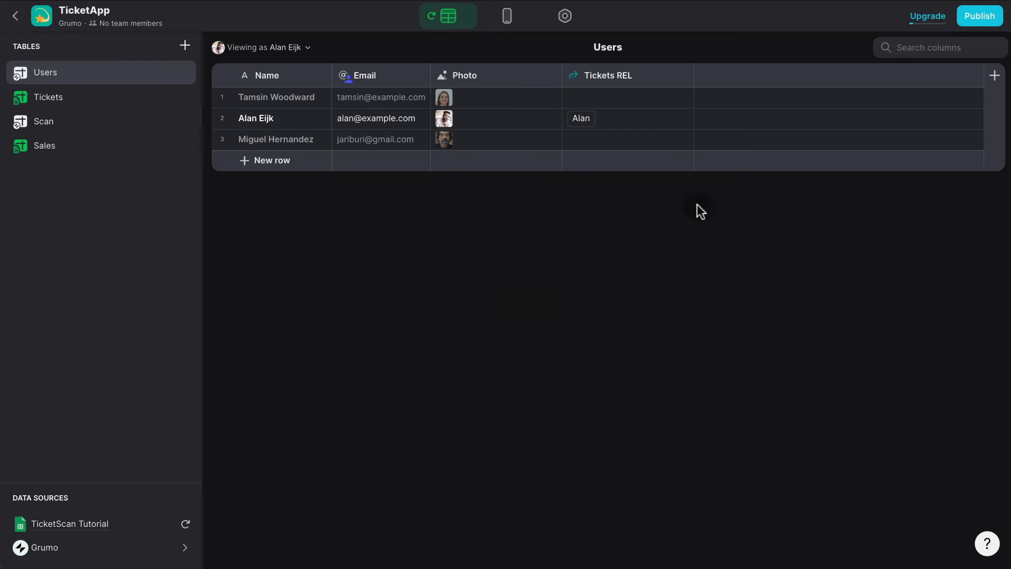
Insert an Inline List from Tickets REL on the Profile screen, headed Tickets.
{"action": "left_click", "coordinate": [509, 27]}
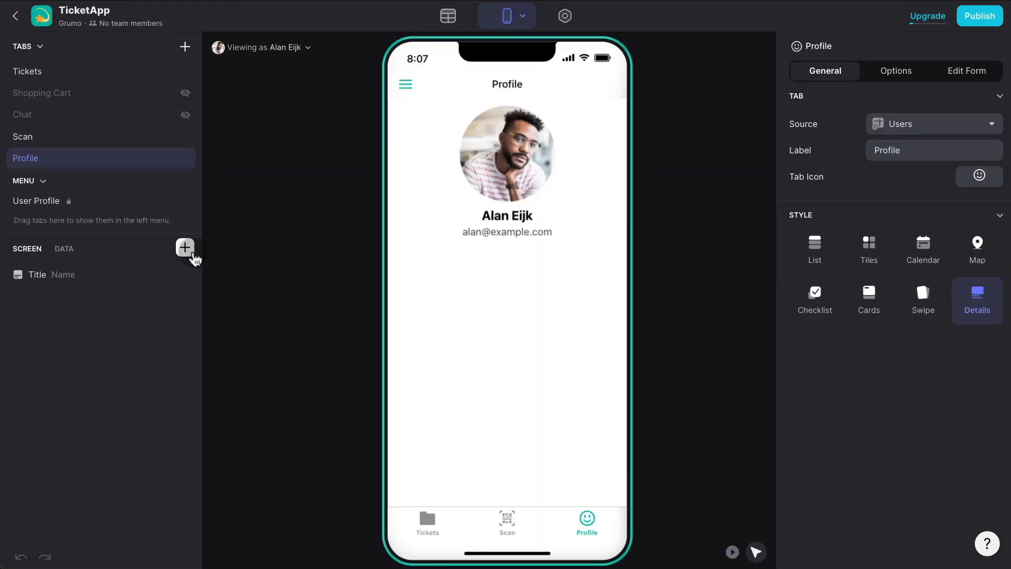
{"action": "left_click", "coordinate": [185, 247]}
{"action": "type", "text": "inli"}
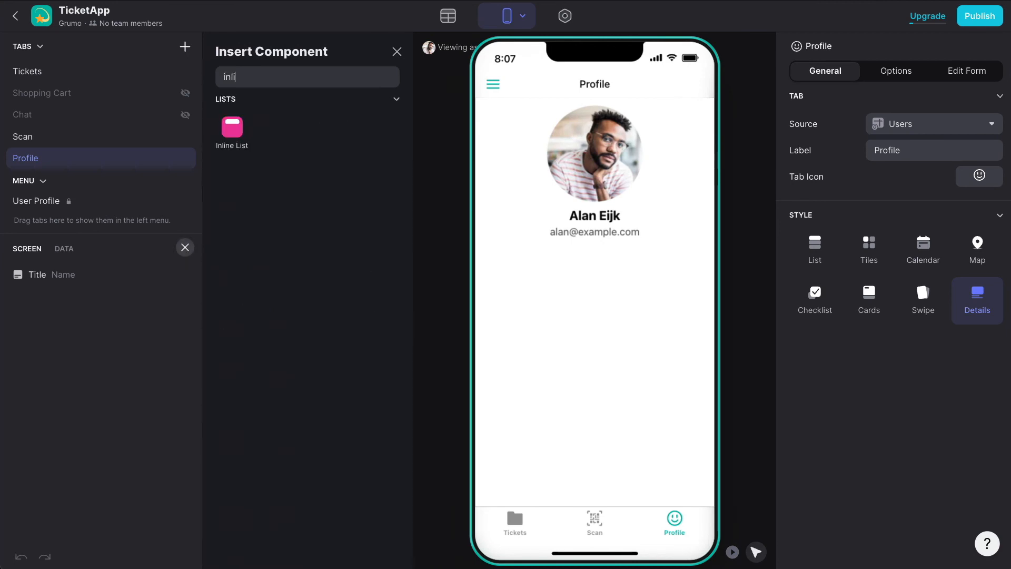
{"action": "left_click", "coordinate": [230, 138]}
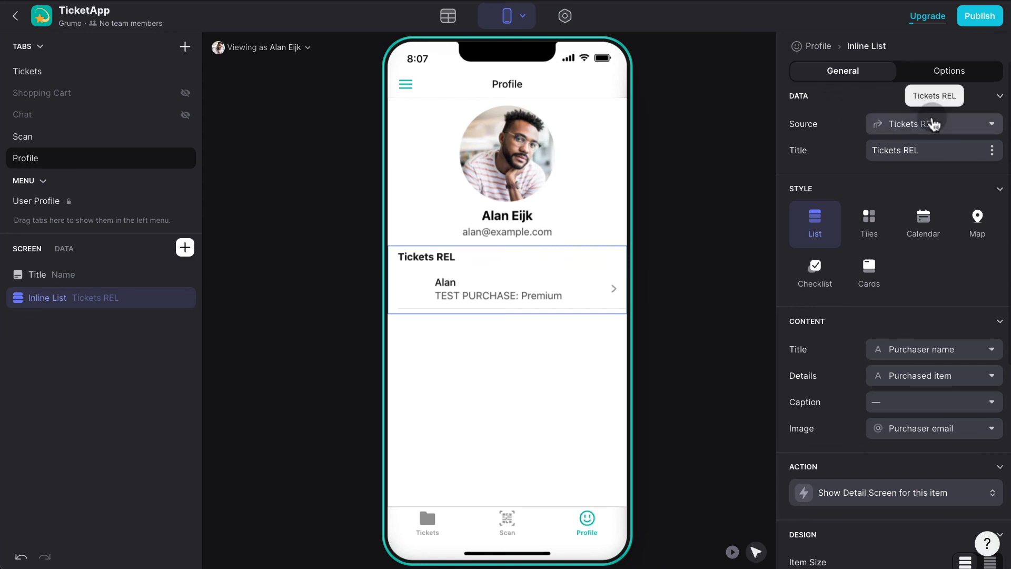
{"action": "left_click", "coordinate": [926, 153]}
{"action": "key", "text": "BackSpace"}
{"action": "key", "text": "BackSpace"}
{"action": "key", "text": "BackSpace"}
{"action": "key", "text": "BackSpace"}
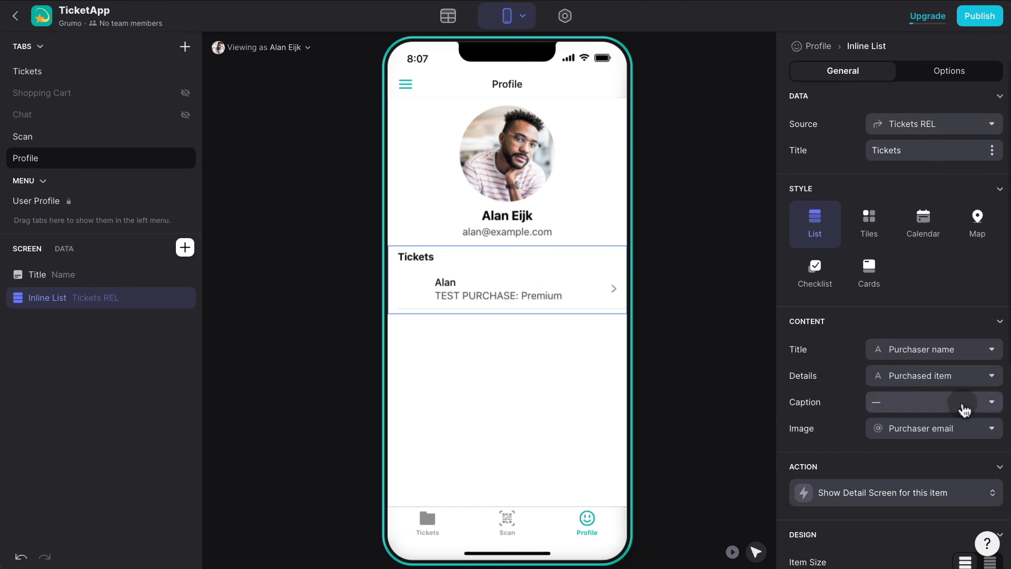
Remove the list image, show Item SKU as title and Amount as details, with compact rows.
{"action": "left_click", "coordinate": [967, 429]}
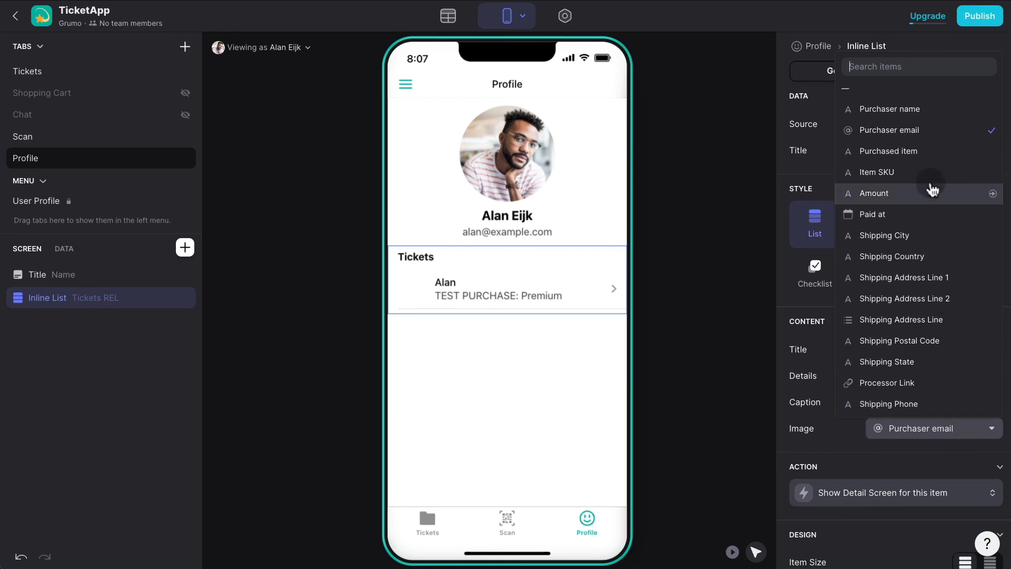
{"action": "left_click", "coordinate": [907, 94]}
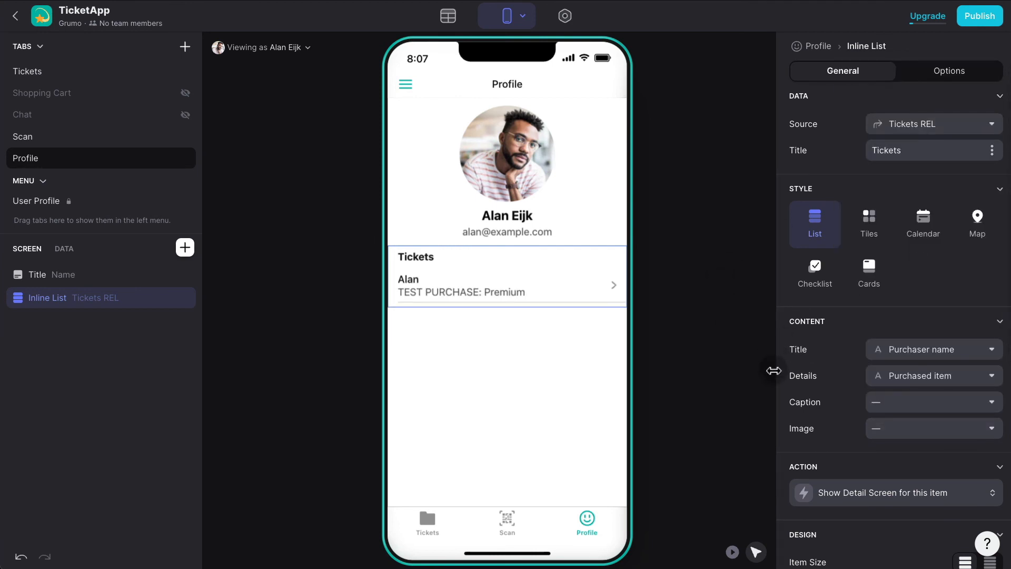
{"action": "left_click", "coordinate": [425, 324]}
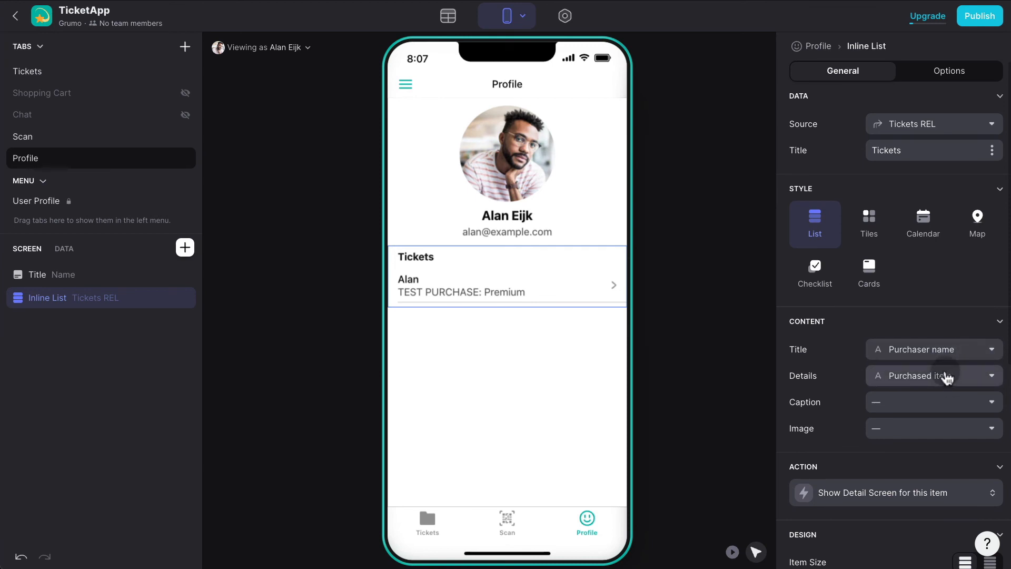
{"action": "left_click", "coordinate": [948, 351]}
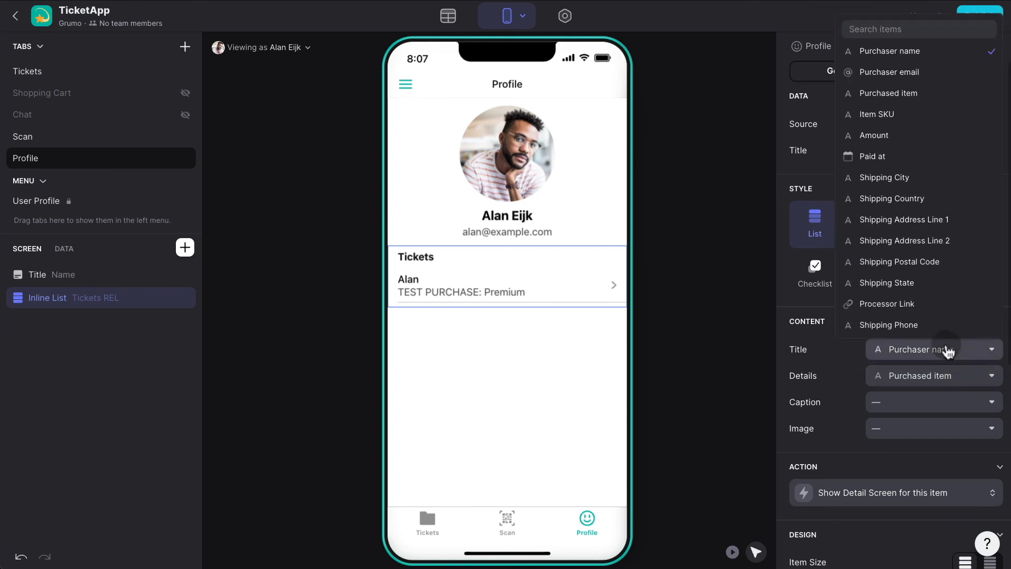
{"action": "left_click", "coordinate": [905, 124]}
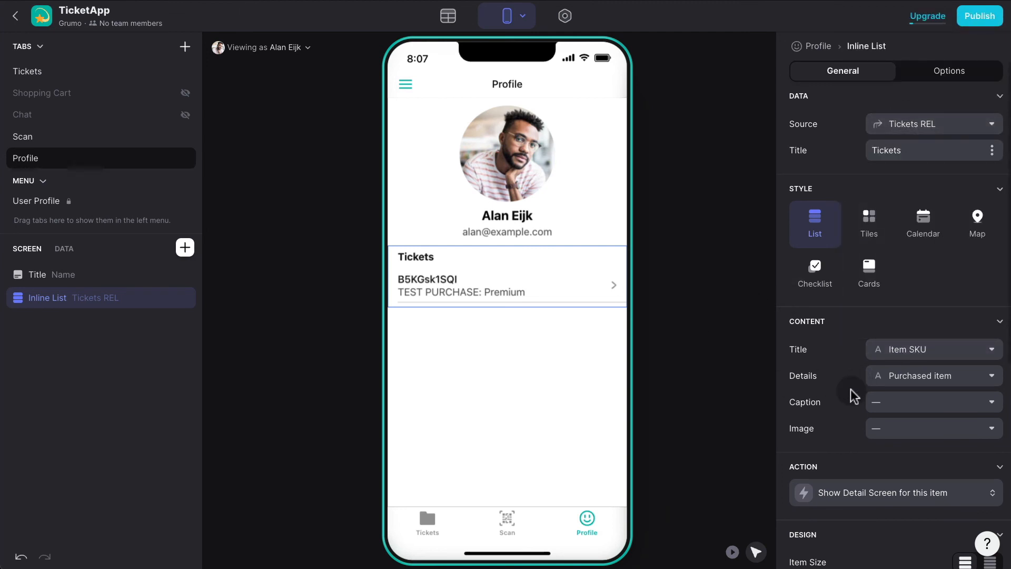
{"action": "left_click", "coordinate": [990, 562]}
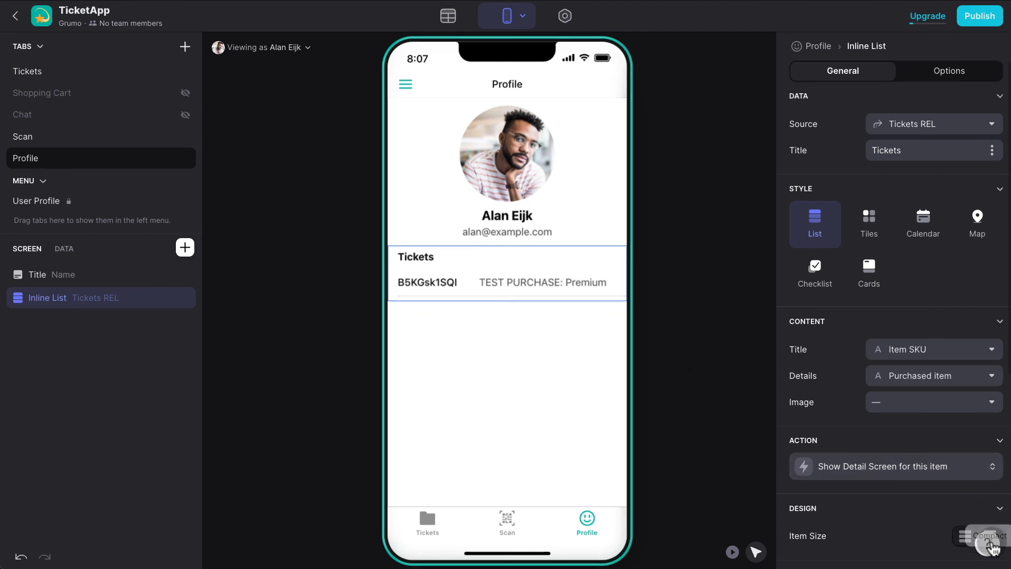
{"action": "left_click", "coordinate": [942, 380]}
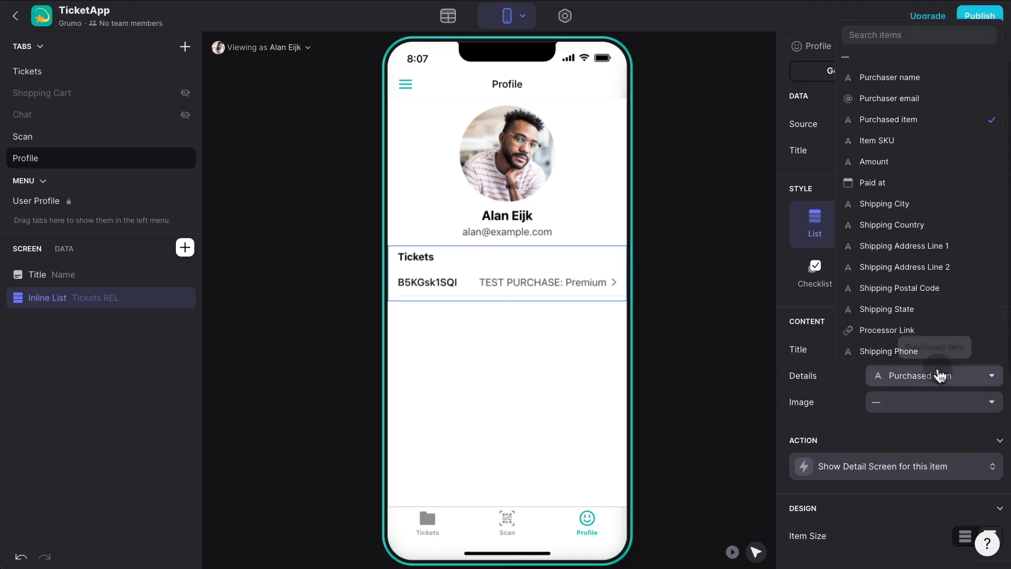
{"action": "left_click", "coordinate": [887, 161]}
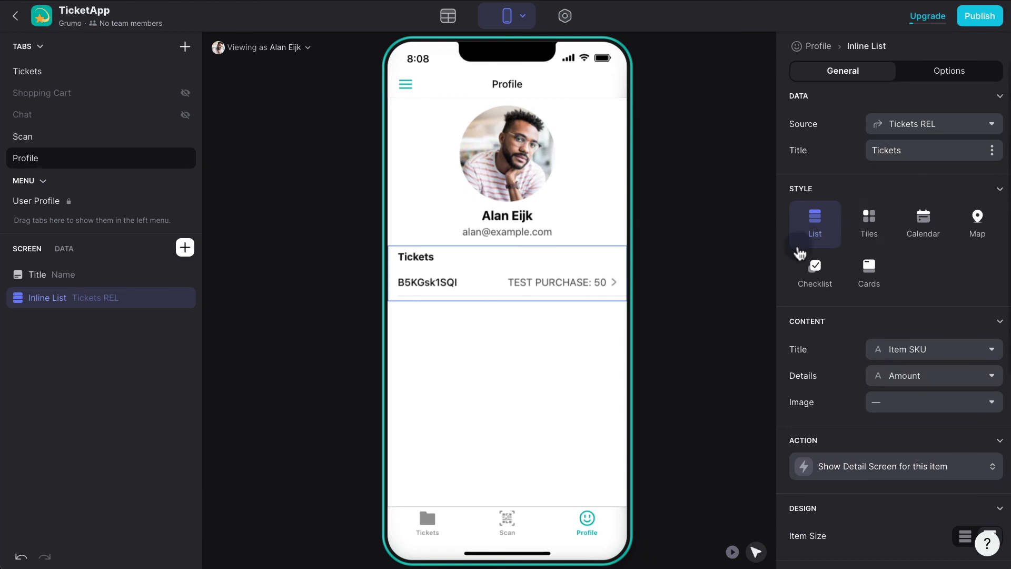
Test the ticket row in interactive preview, then go to the data tables.
{"action": "left_click", "coordinate": [732, 552]}
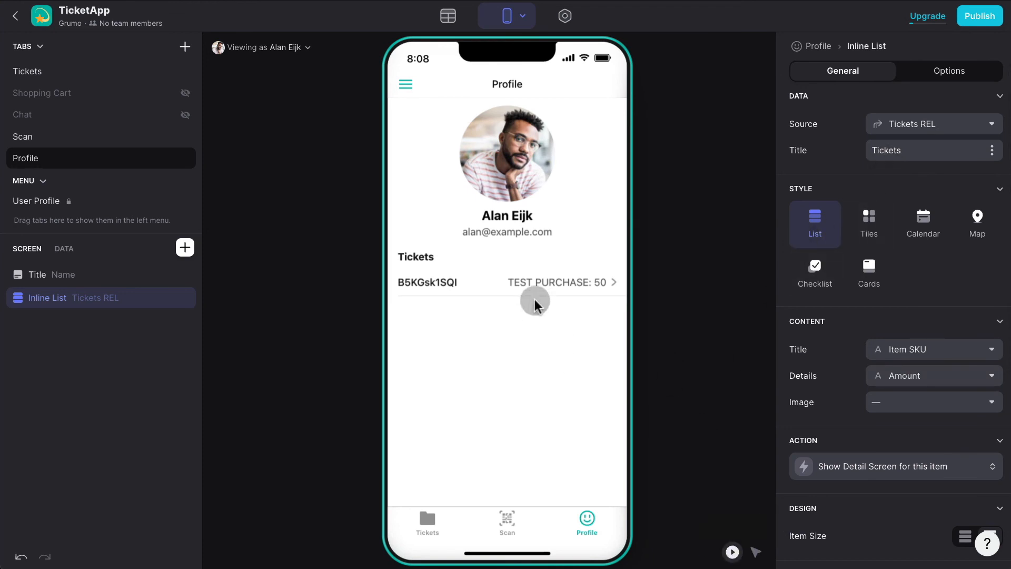
{"action": "left_click", "coordinate": [536, 295]}
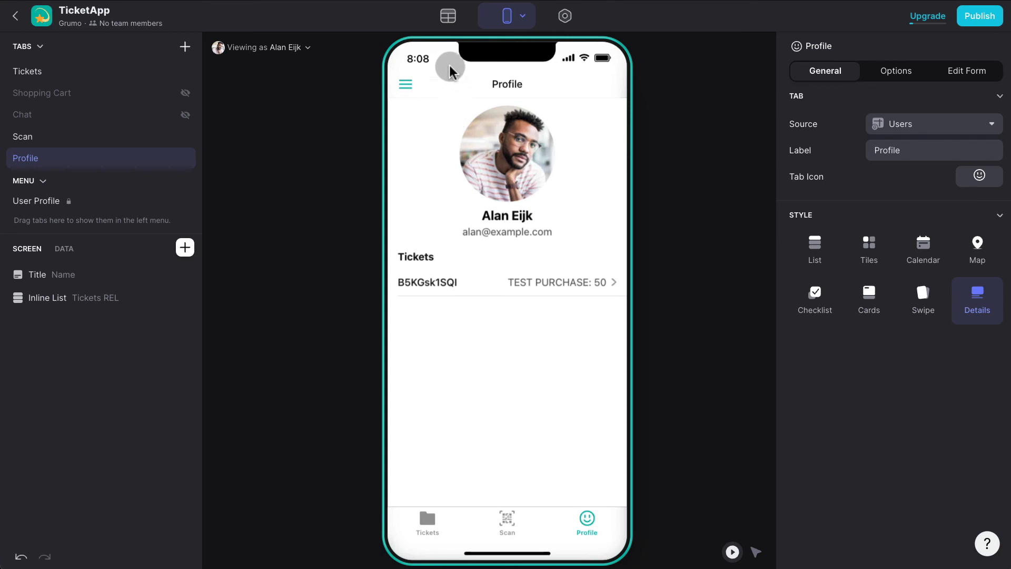
{"action": "left_click", "coordinate": [448, 21]}
Flip between the Tickets and Sales tables, ending on Tickets scrolled to Scan Date and Sales REL.
{"action": "left_click", "coordinate": [100, 106]}
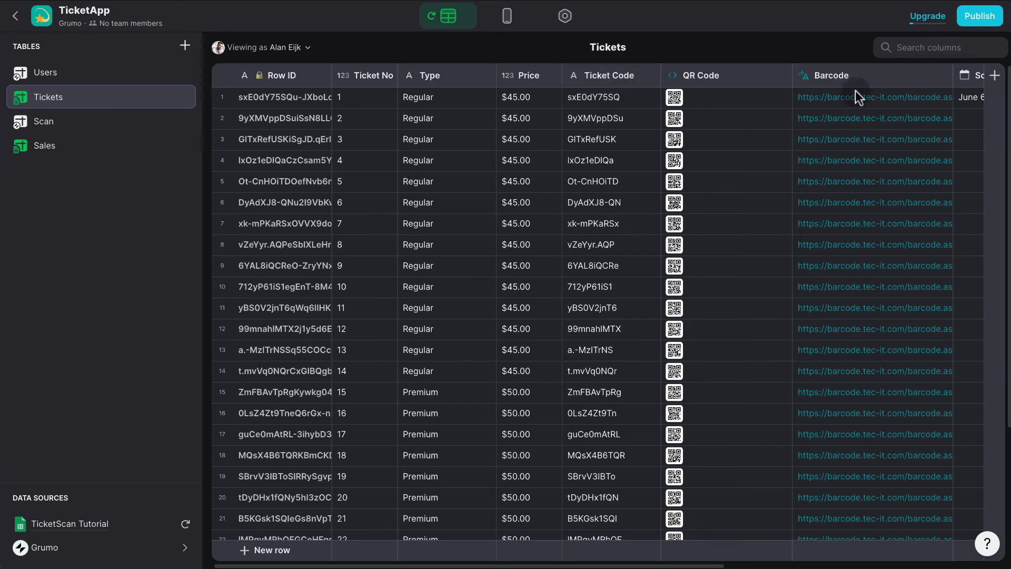
{"action": "left_click", "coordinate": [64, 149]}
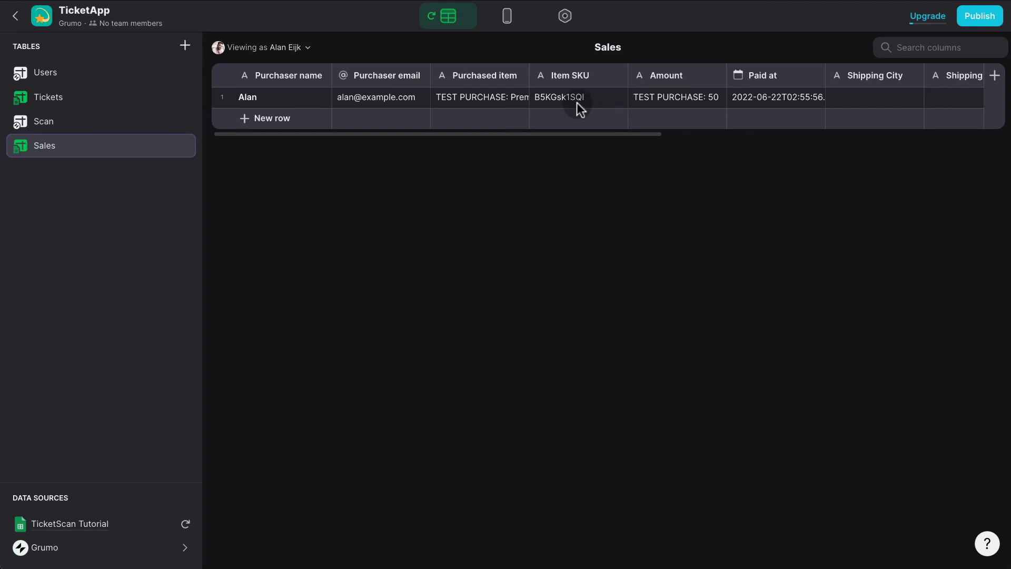
{"action": "left_click", "coordinate": [80, 106]}
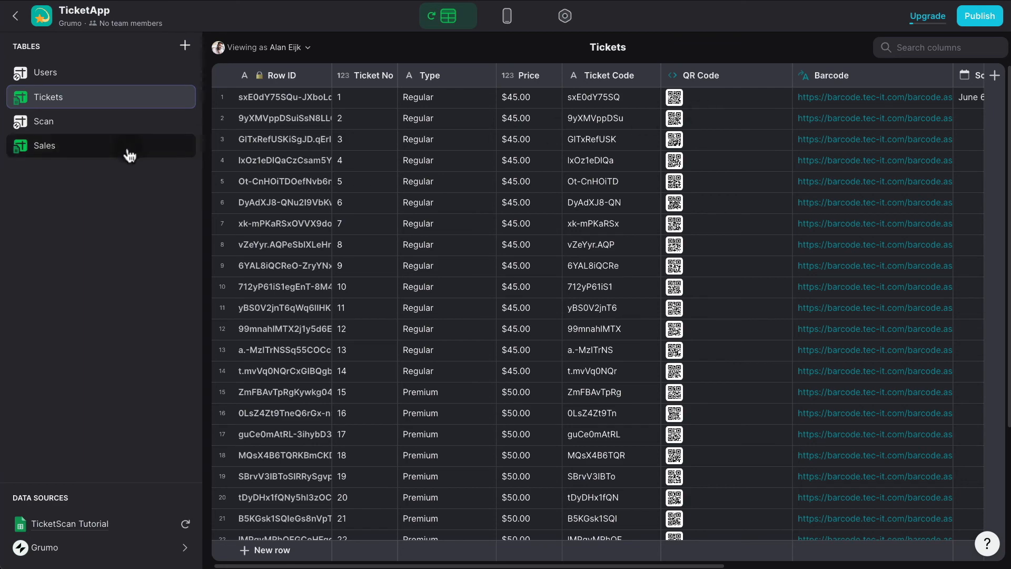
{"action": "left_click", "coordinate": [98, 154]}
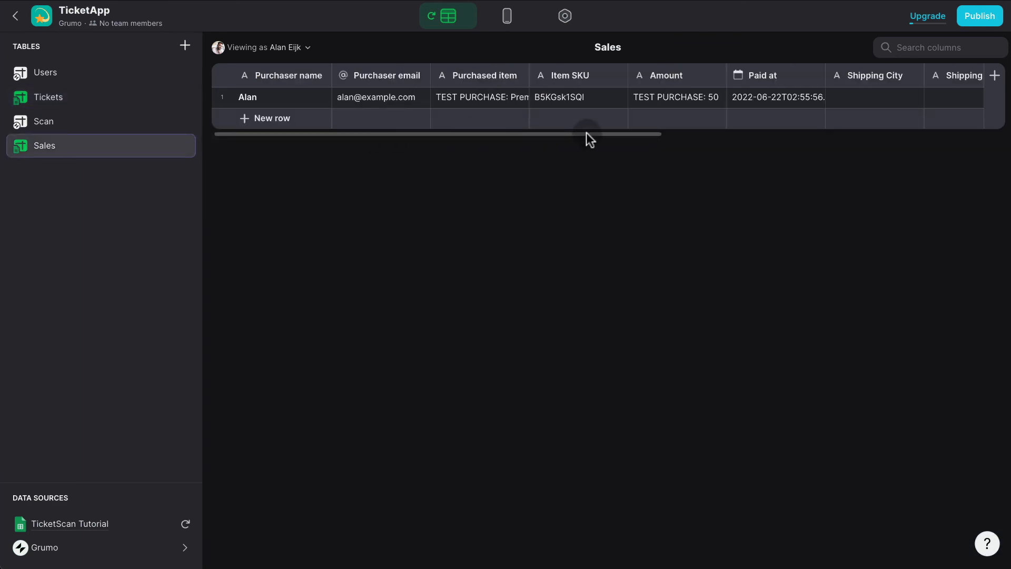
{"action": "left_click", "coordinate": [113, 103]}
{"action": "scroll", "coordinate": [738, 99], "scroll_direction": "right", "scroll_amount": 3}
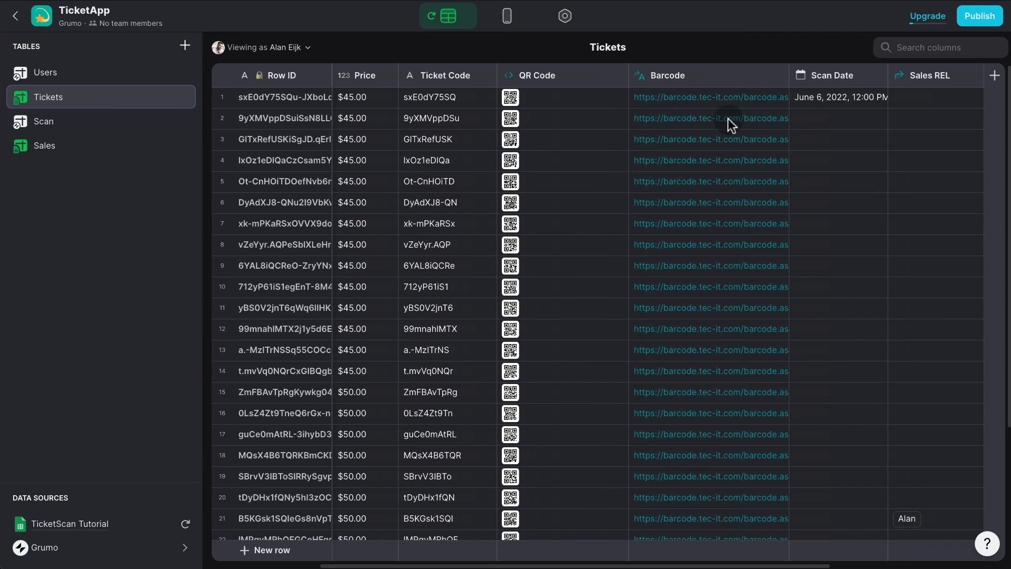
Inspect the Barcode column's template, then delete the Barcode column from Tickets.
{"action": "left_click", "coordinate": [778, 78]}
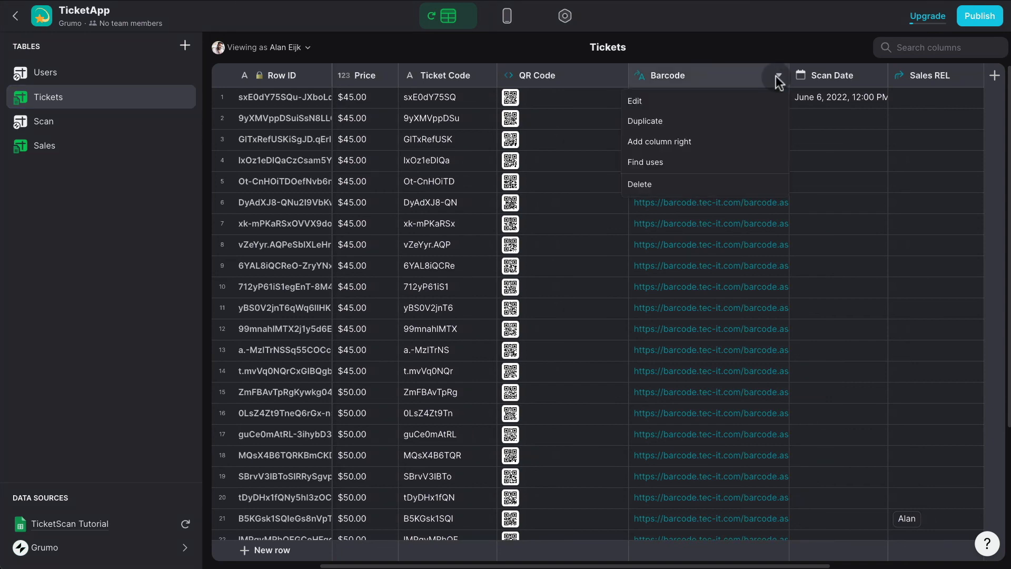
{"action": "left_click", "coordinate": [732, 100]}
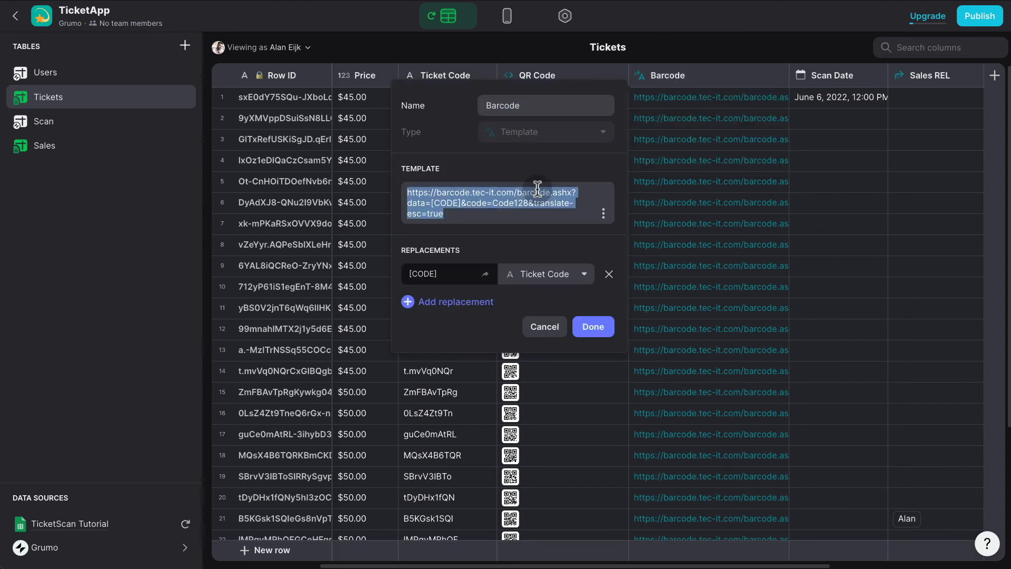
{"action": "left_click", "coordinate": [544, 327]}
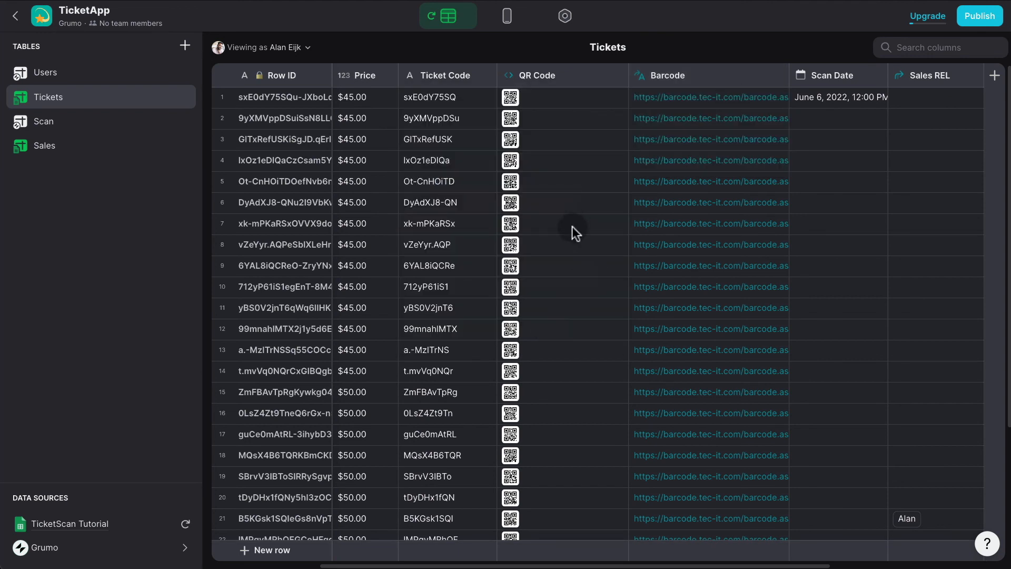
{"action": "left_click", "coordinate": [777, 77]}
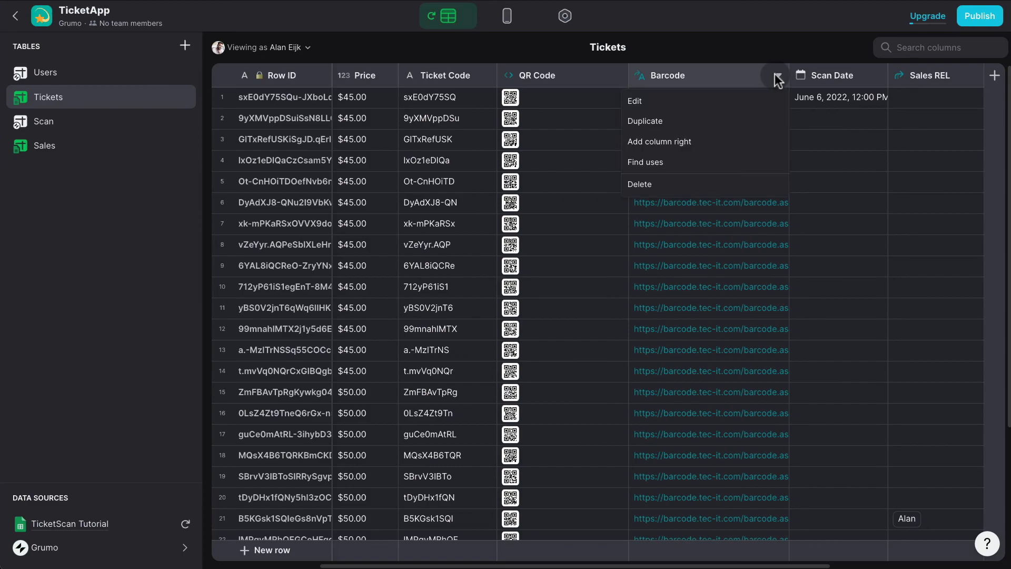
{"action": "left_click", "coordinate": [663, 185]}
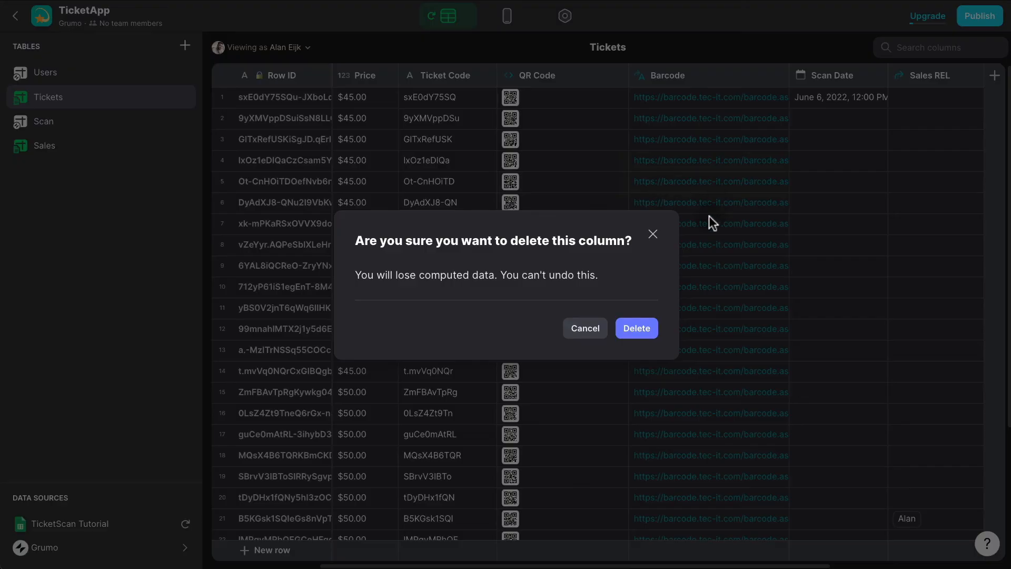
{"action": "left_click", "coordinate": [639, 330]}
Add a Barcode template column to Sales with the pasted barcode URL, [CODE] replaced by Item SKU.
{"action": "left_click", "coordinate": [79, 150]}
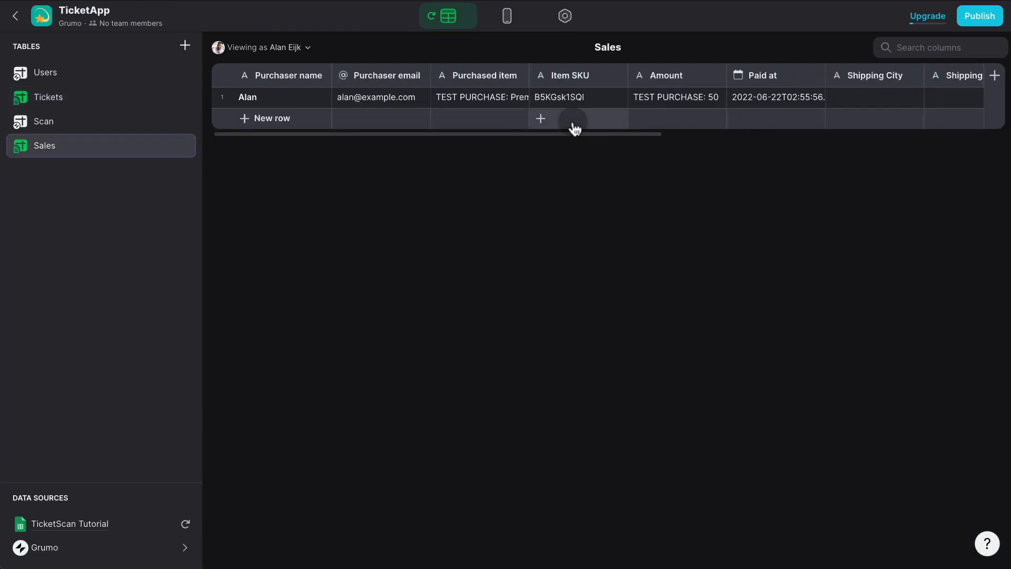
{"action": "left_click", "coordinate": [995, 76]}
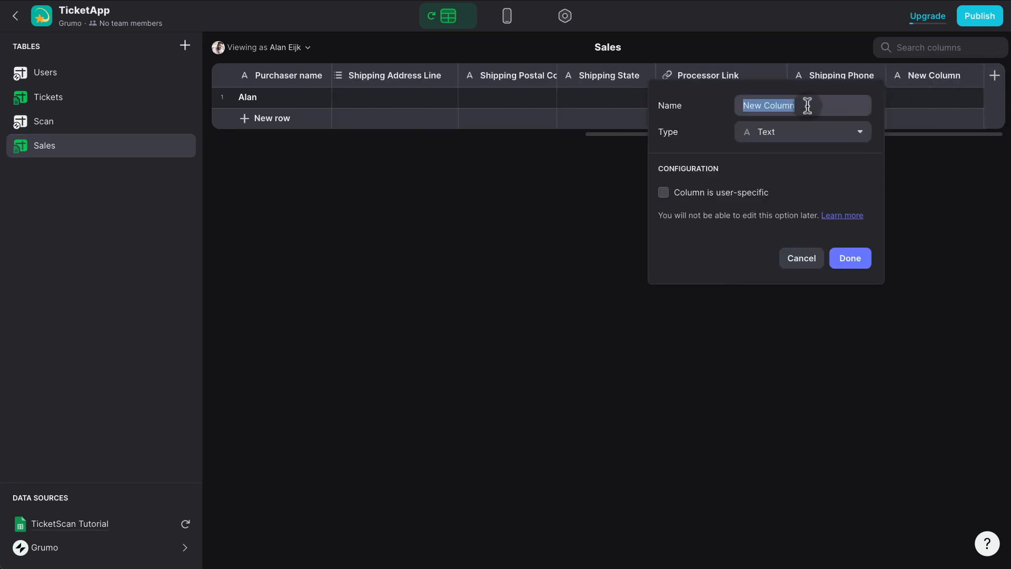
{"action": "type", "text": "Barcode"}
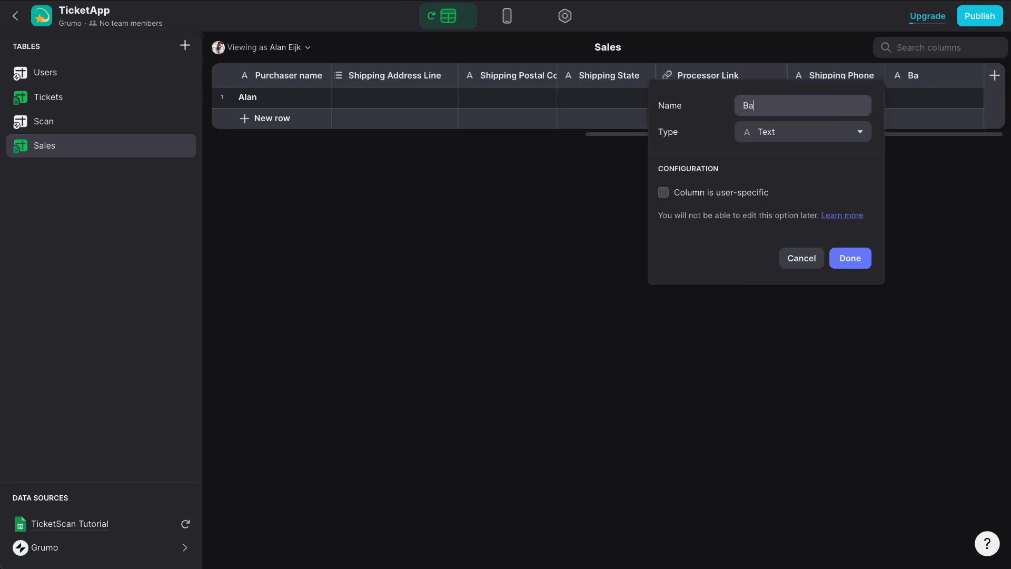
{"action": "left_click", "coordinate": [809, 138]}
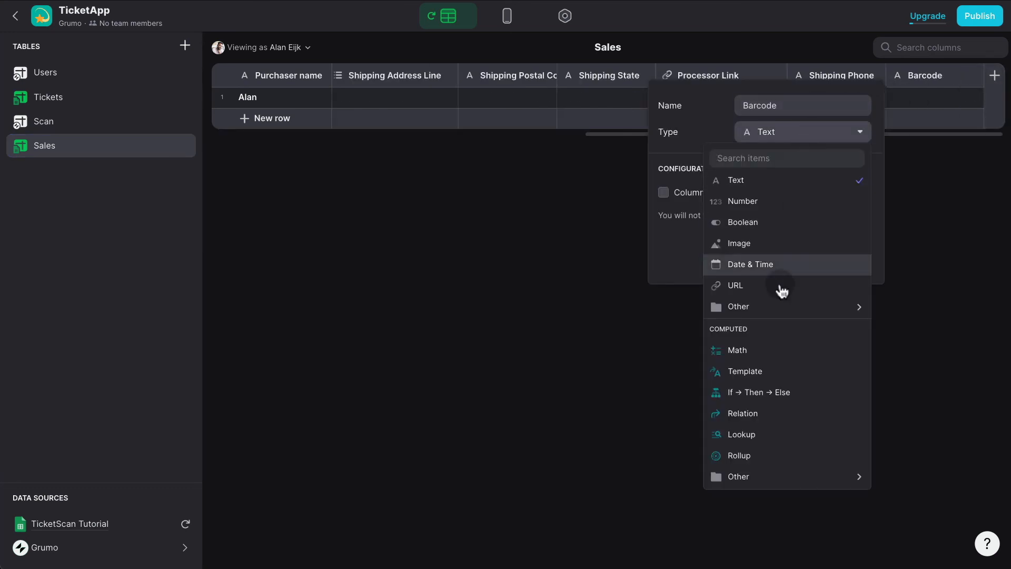
{"action": "left_click", "coordinate": [764, 367]}
{"action": "type", "text": "https://barcode.tec-it.com/barcode.ashx?data=[CODE]&code=Code128&translate-esc=true"}
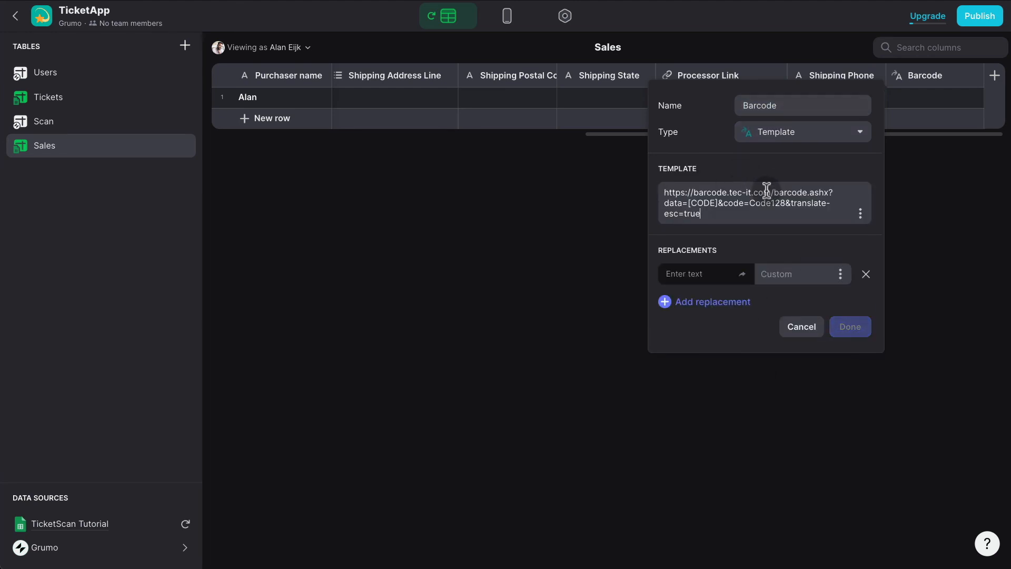
{"action": "left_click", "coordinate": [718, 269]}
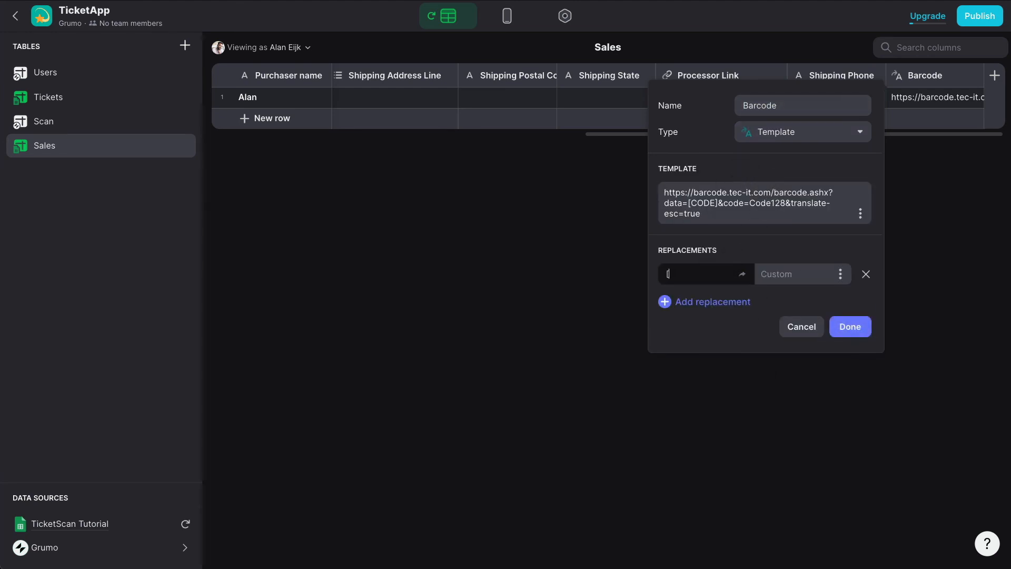
{"action": "type", "text": "[CODE]"}
{"action": "left_click", "coordinate": [841, 278]}
{"action": "left_click", "coordinate": [742, 490]}
{"action": "left_click", "coordinate": [851, 326]}
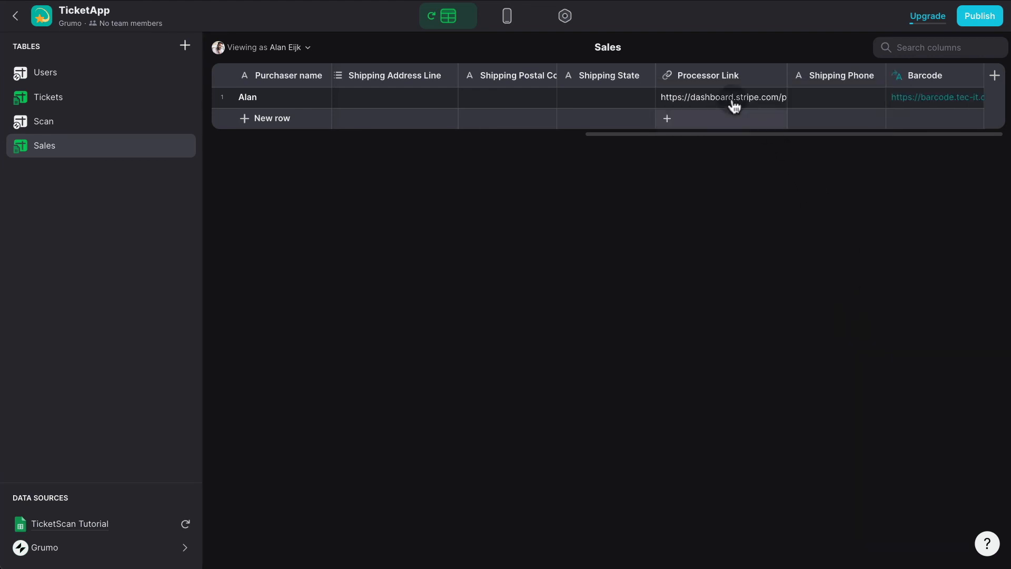
{"action": "scroll", "coordinate": [728, 98], "scroll_direction": "right", "scroll_amount": 10}
{"action": "scroll", "coordinate": [729, 98], "scroll_direction": "right", "scroll_amount": 3}
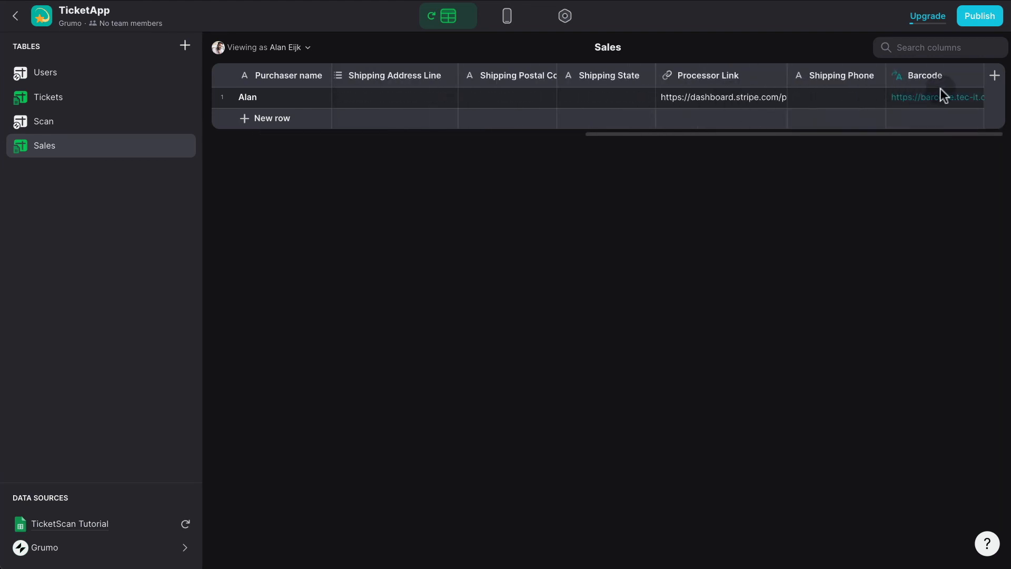
Add an Image component to the purchased ticket's details screen.
{"action": "left_click", "coordinate": [507, 30]}
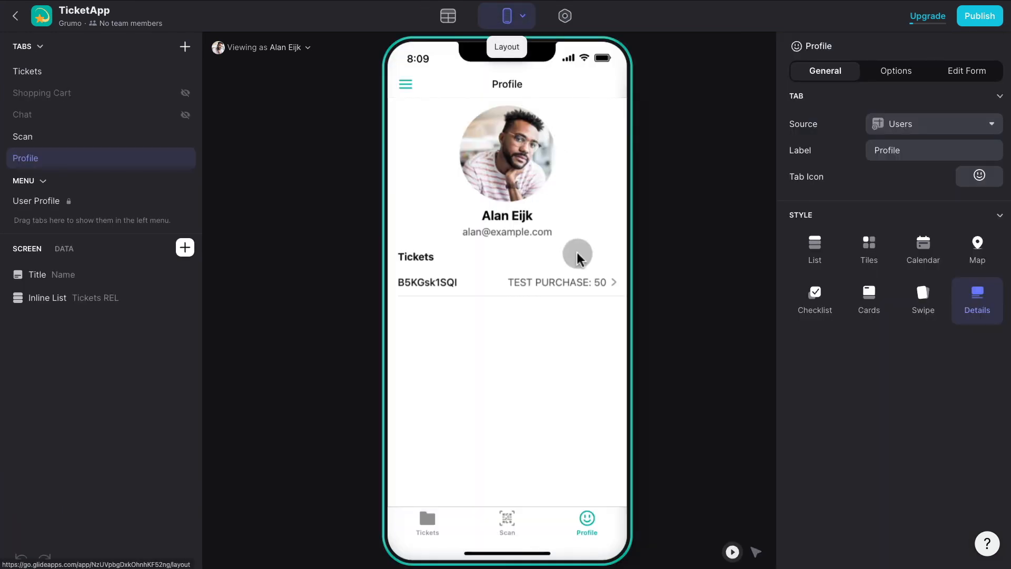
{"action": "left_click", "coordinate": [558, 297]}
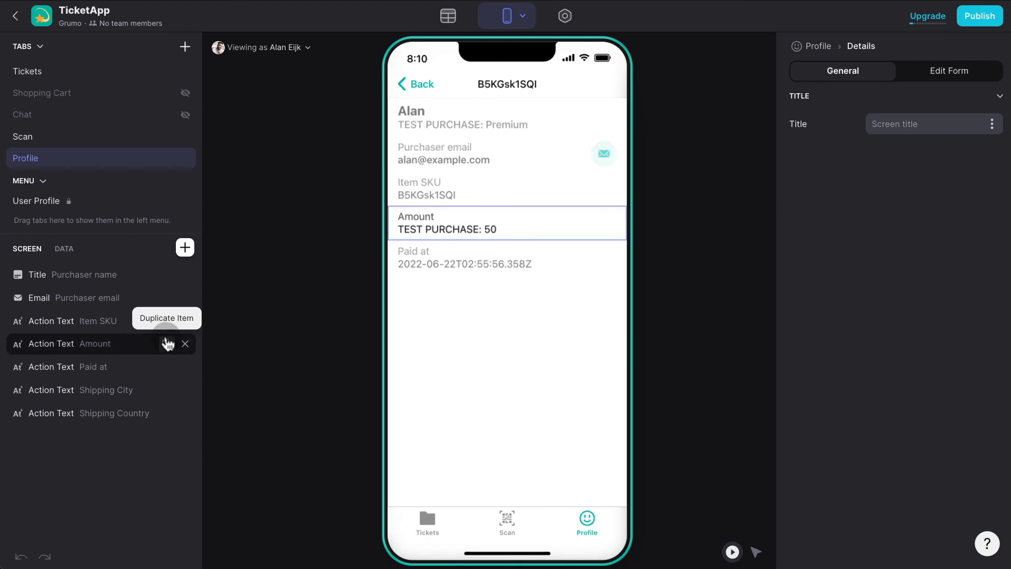
{"action": "left_click", "coordinate": [185, 247]}
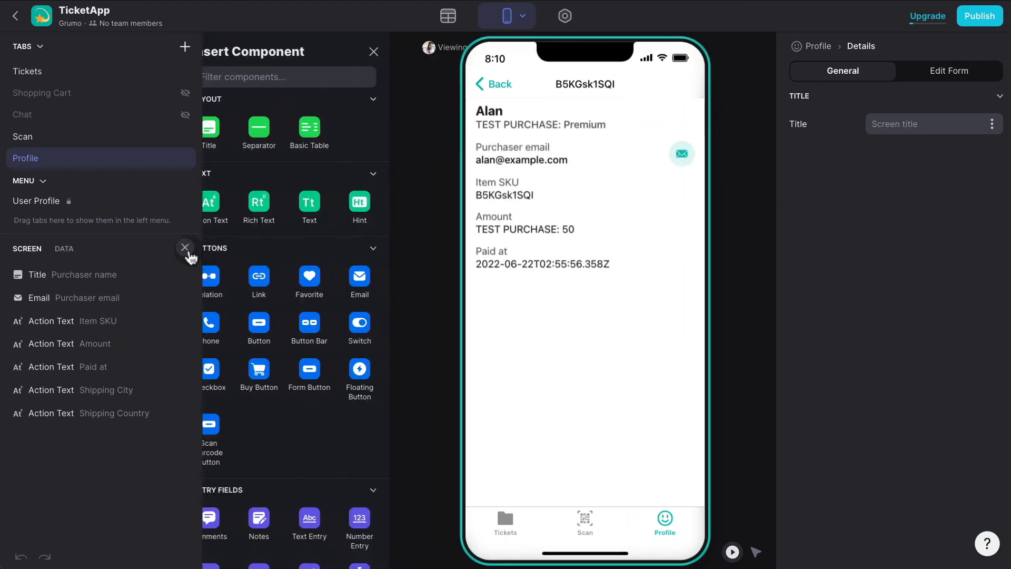
{"action": "type", "text": "image"}
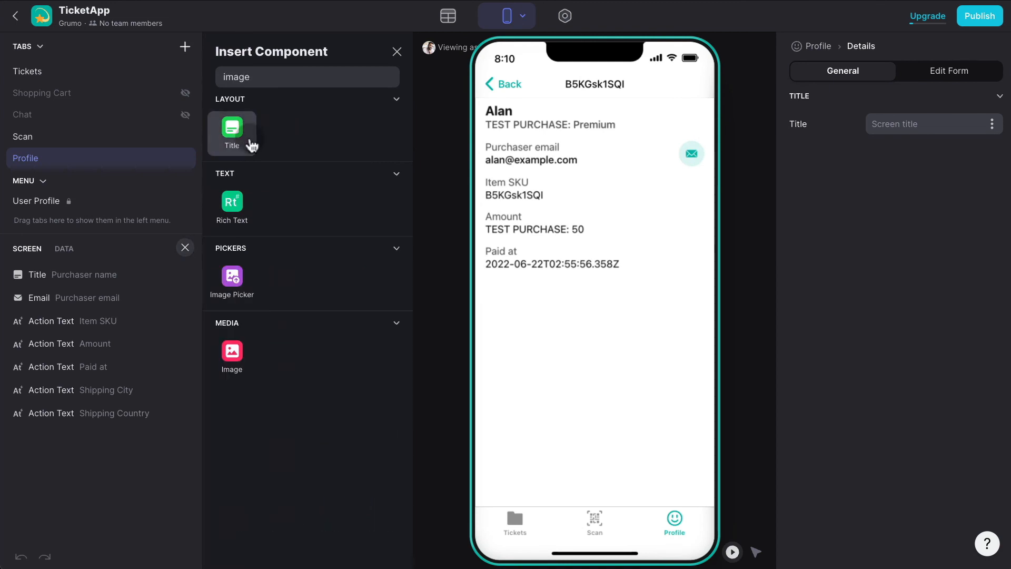
{"action": "left_click", "coordinate": [256, 361]}
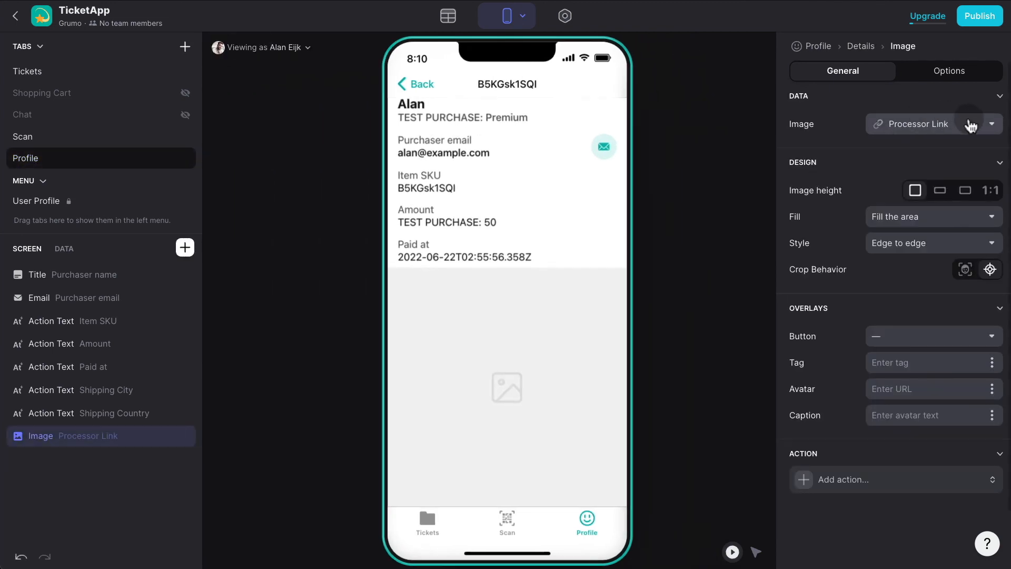
Set the image to the Barcode column, 1:1 height and Inset style, then verify the ticket's barcode.
{"action": "left_click", "coordinate": [971, 124]}
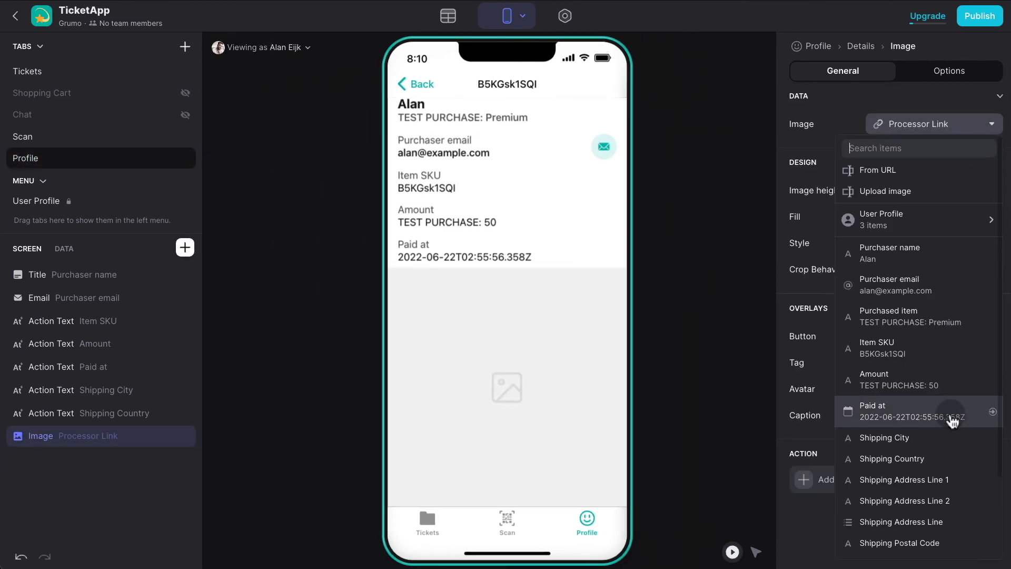
{"action": "scroll", "coordinate": [950, 420], "scroll_direction": "down", "scroll_amount": 3}
{"action": "left_click", "coordinate": [867, 540]}
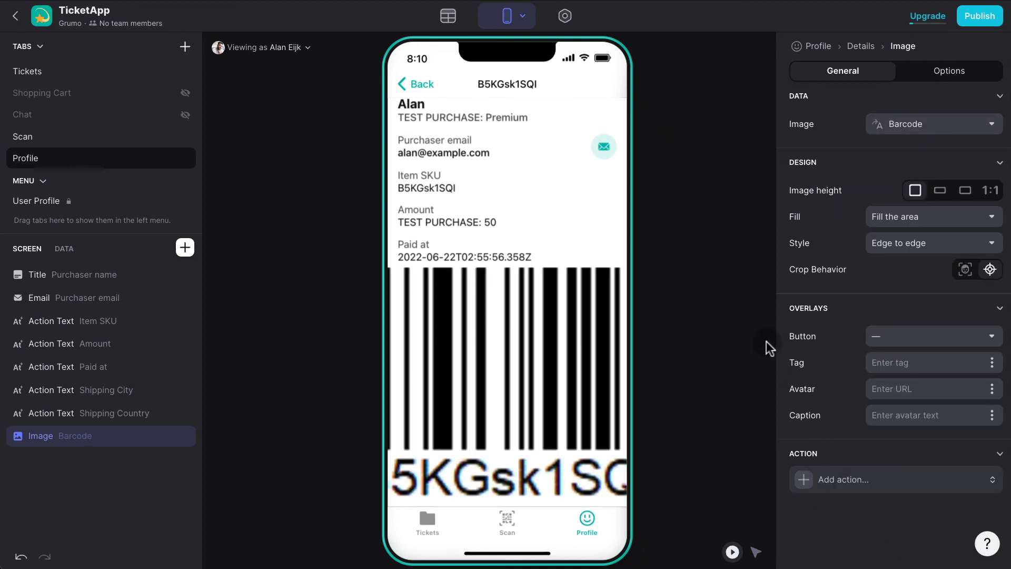
{"action": "left_click", "coordinate": [987, 193]}
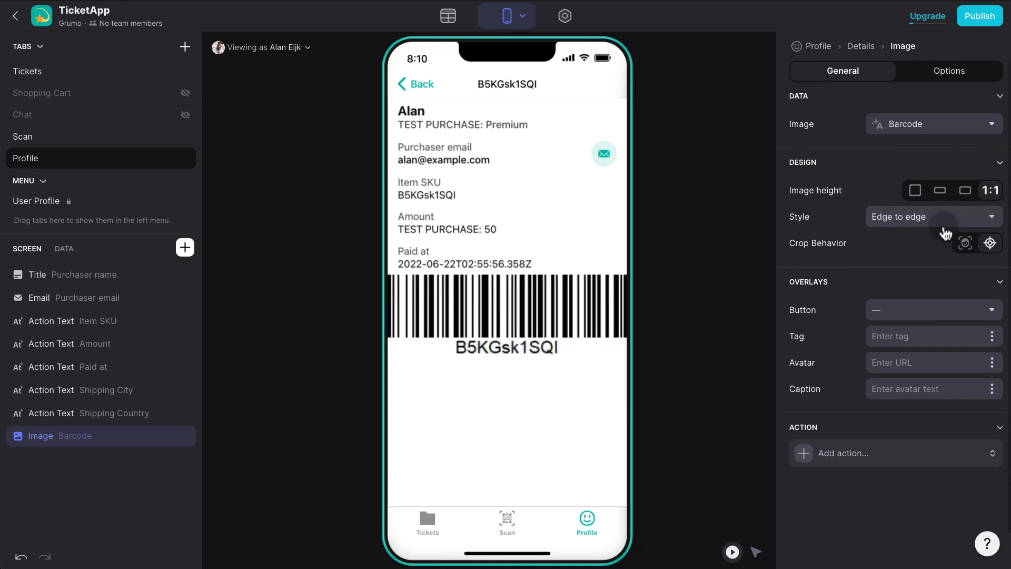
{"action": "left_click", "coordinate": [937, 217]}
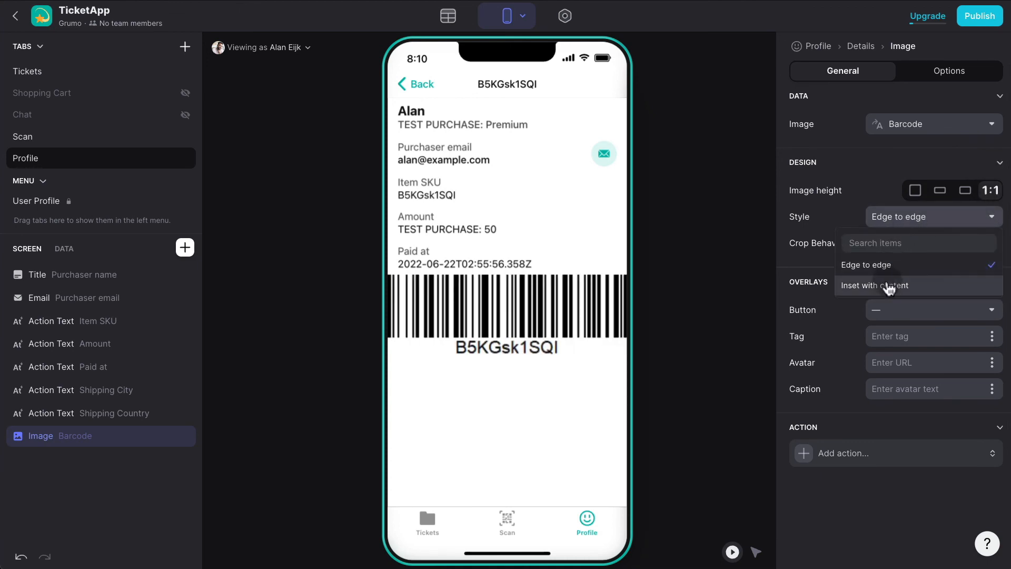
{"action": "left_click", "coordinate": [890, 285]}
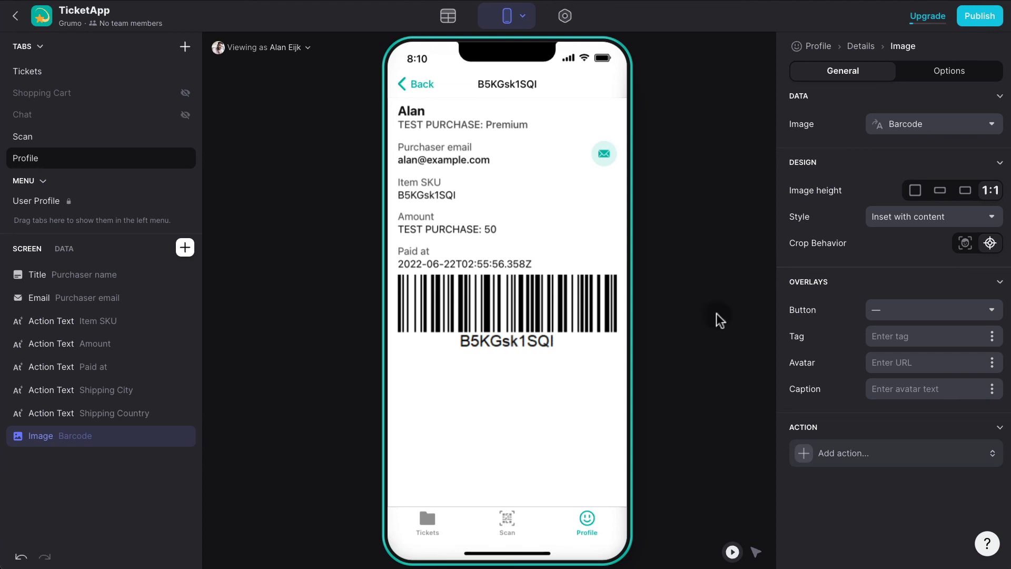
{"action": "left_click", "coordinate": [427, 95]}
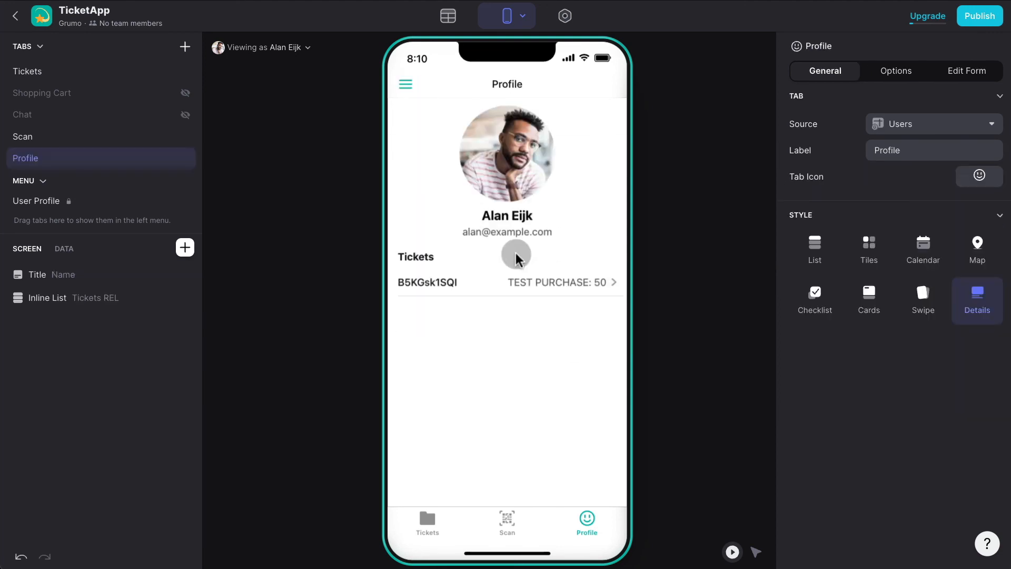
{"action": "left_click", "coordinate": [543, 282]}
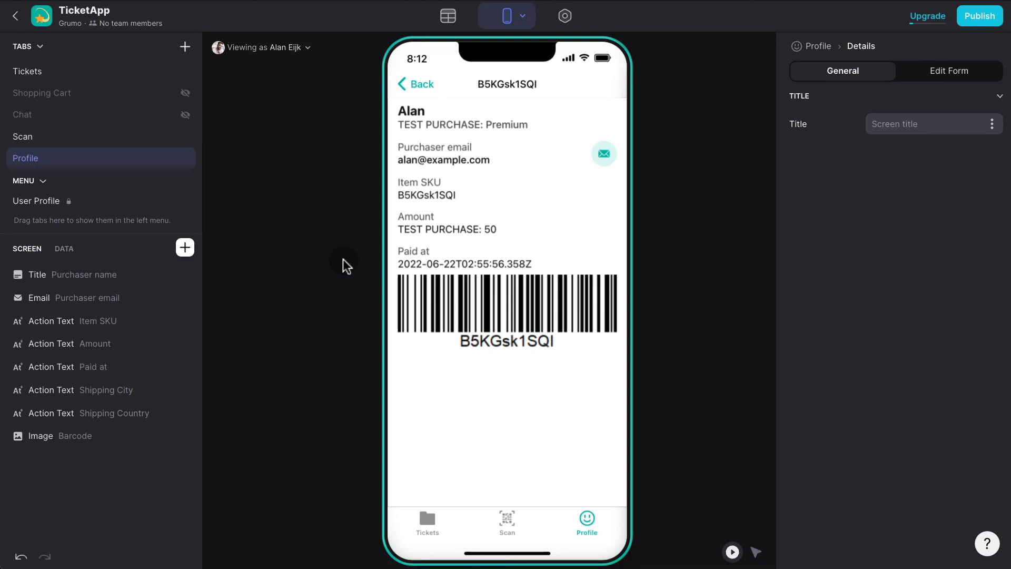
{"action": "left_click", "coordinate": [449, 16]}
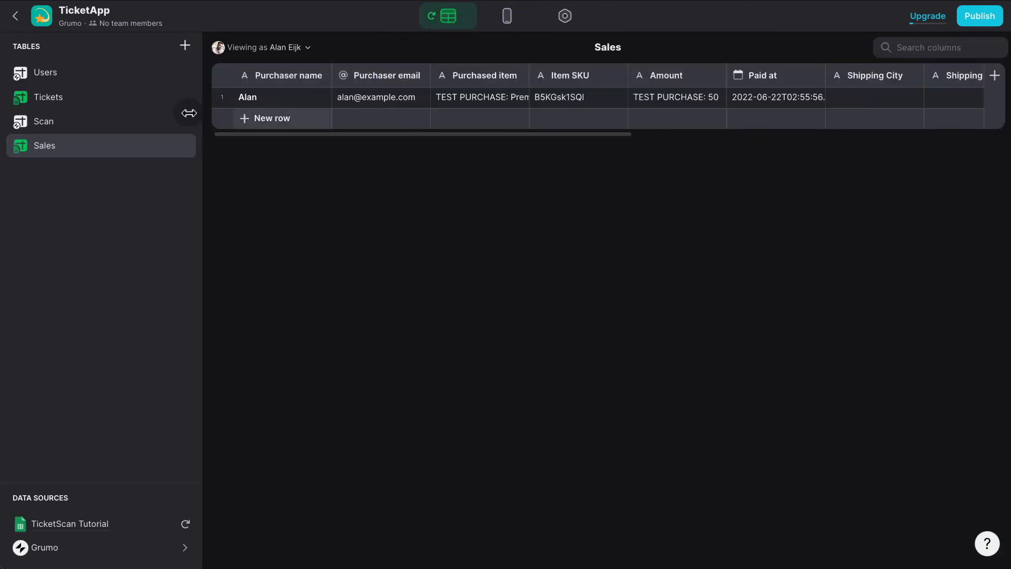
Add a Role column to the Users table.
{"action": "left_click", "coordinate": [96, 79]}
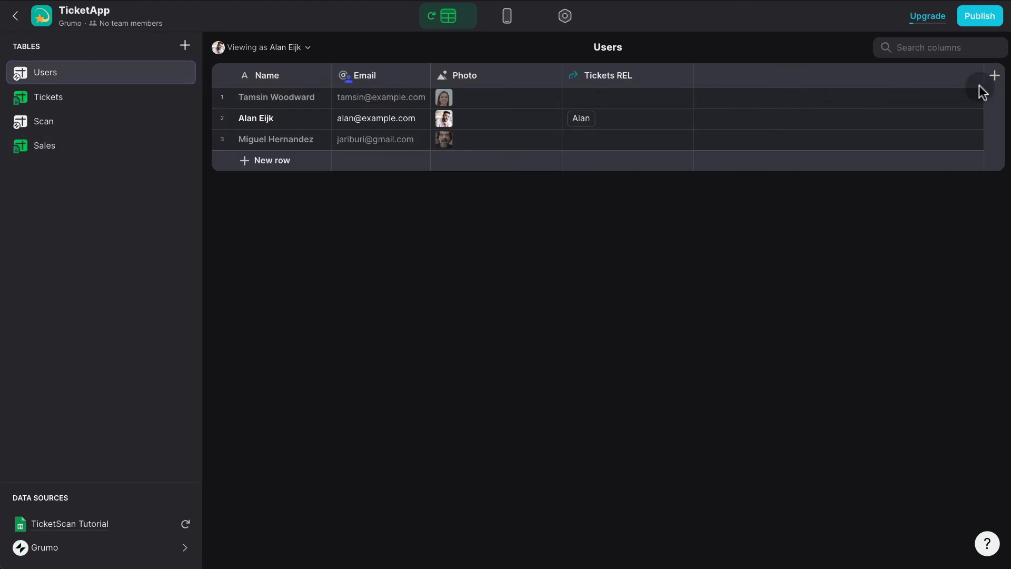
{"action": "left_click", "coordinate": [993, 76]}
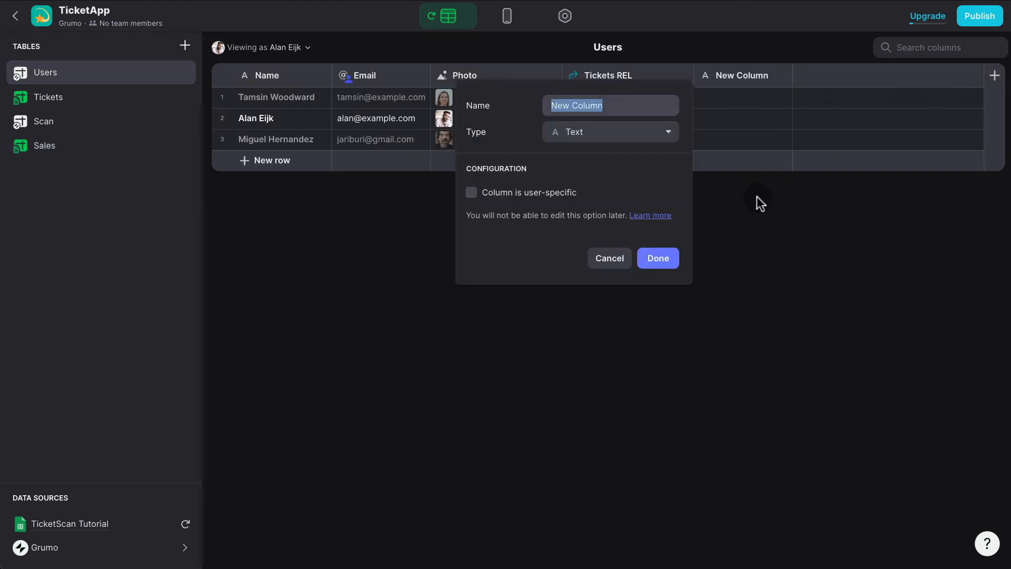
{"action": "type", "text": "Role"}
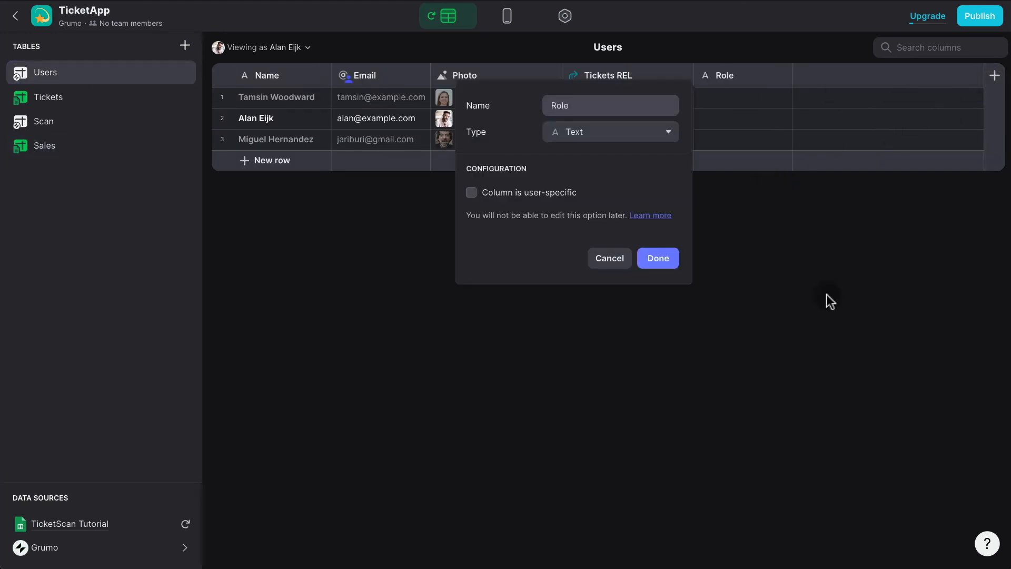
{"action": "left_click", "coordinate": [658, 258]}
Enter Admin as the third user's Role and return to the layout preview.
{"action": "left_click", "coordinate": [722, 143]}
{"action": "left_click", "coordinate": [723, 142]}
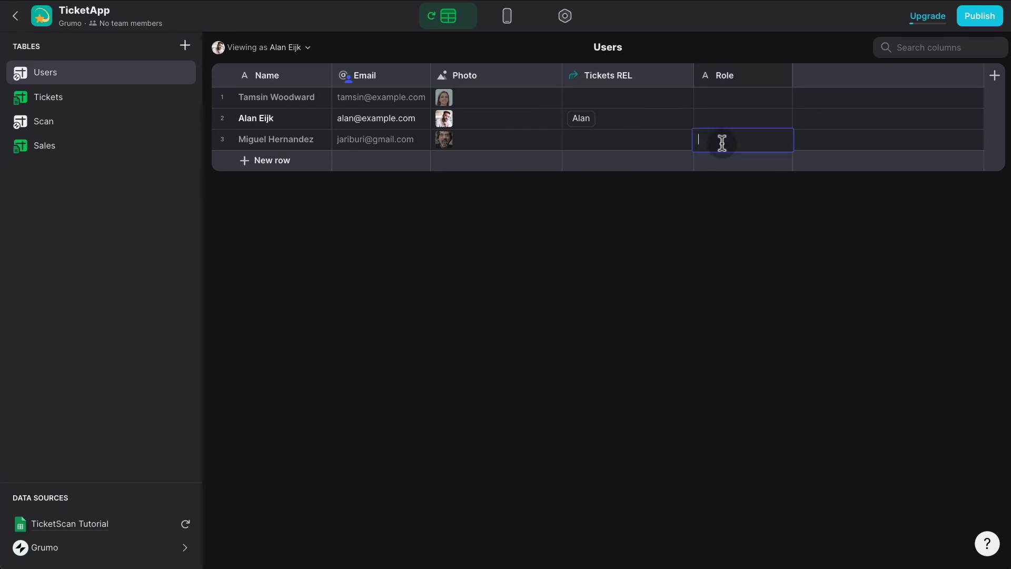
{"action": "type", "text": "Admin"}
{"action": "key", "text": "Return"}
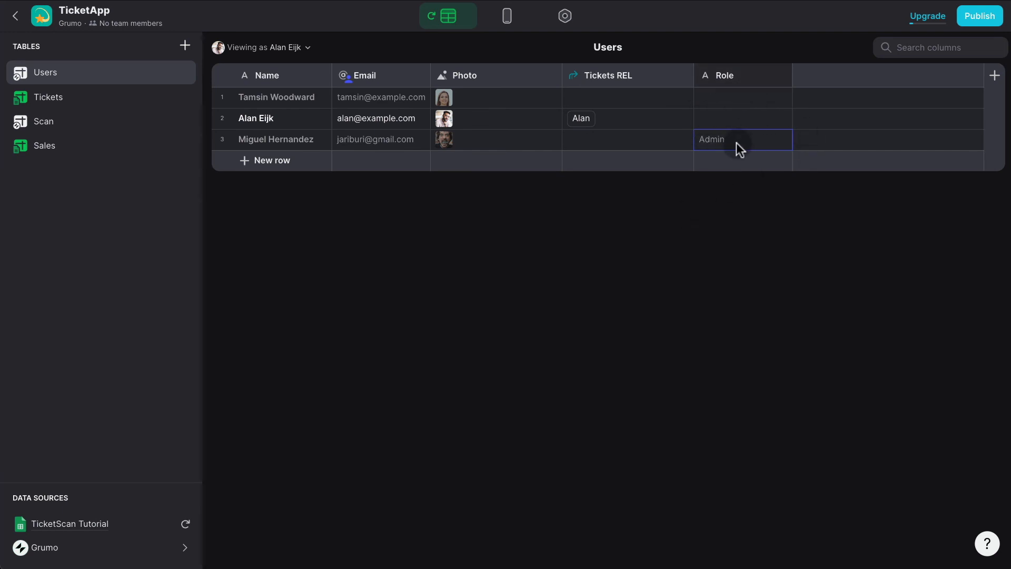
{"action": "left_click", "coordinate": [509, 20]}
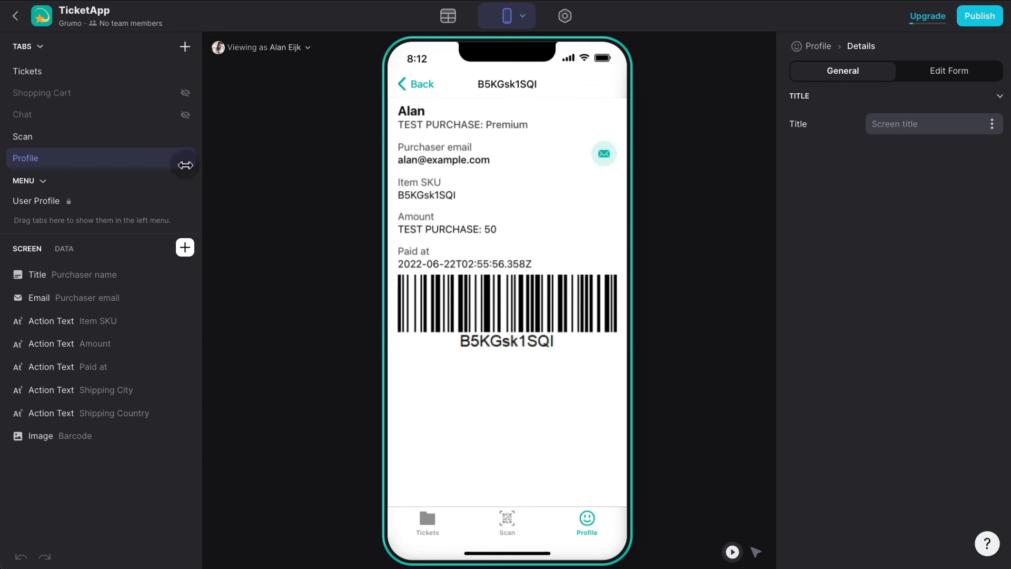
Add a visibility condition to the Scan tab: User Profile Role is Admin.
{"action": "left_click", "coordinate": [75, 138]}
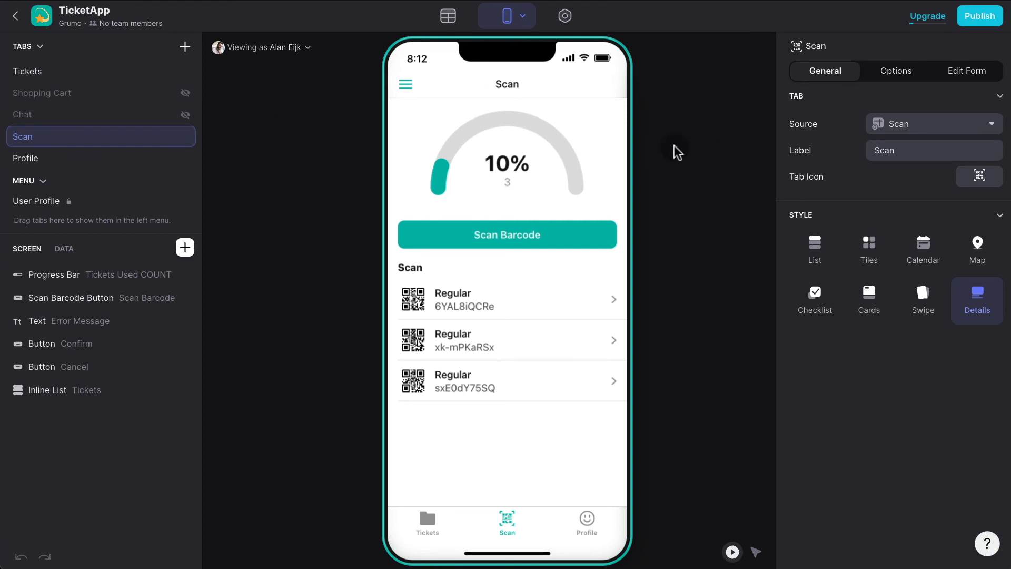
{"action": "left_click", "coordinate": [898, 74]}
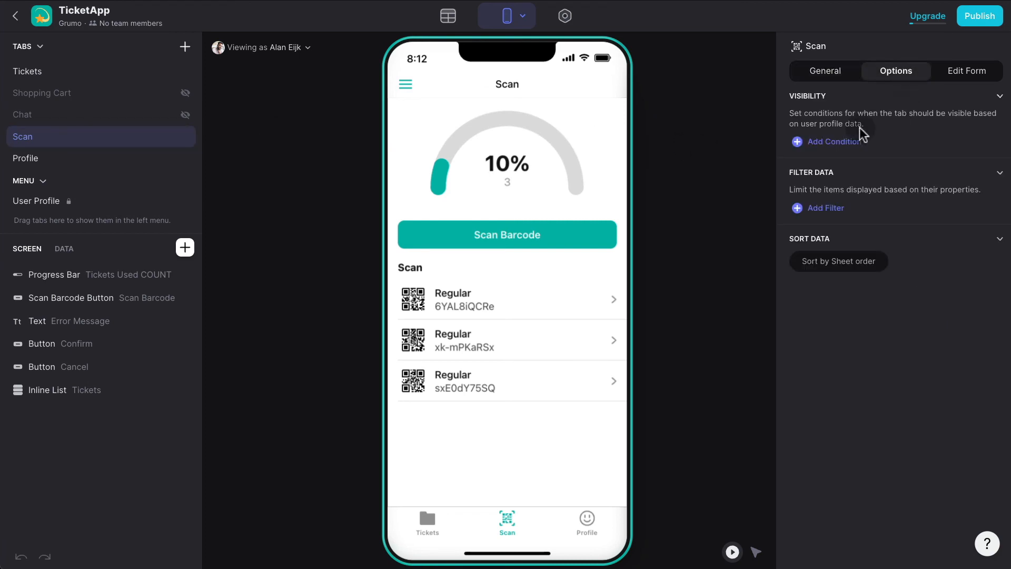
{"action": "left_click", "coordinate": [840, 142]}
{"action": "left_click", "coordinate": [876, 139]}
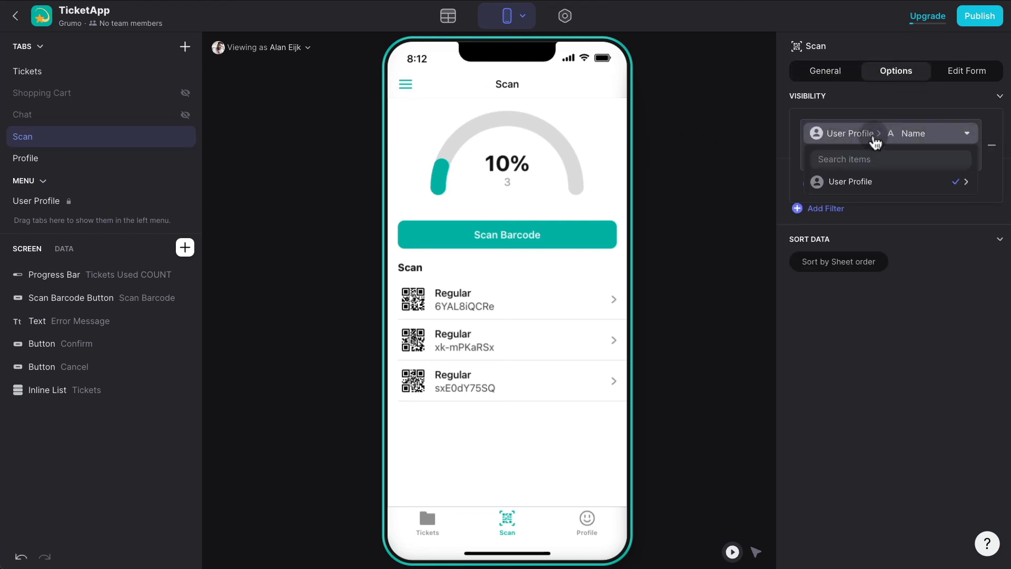
{"action": "type", "text": "role"}
{"action": "left_click", "coordinate": [876, 185]}
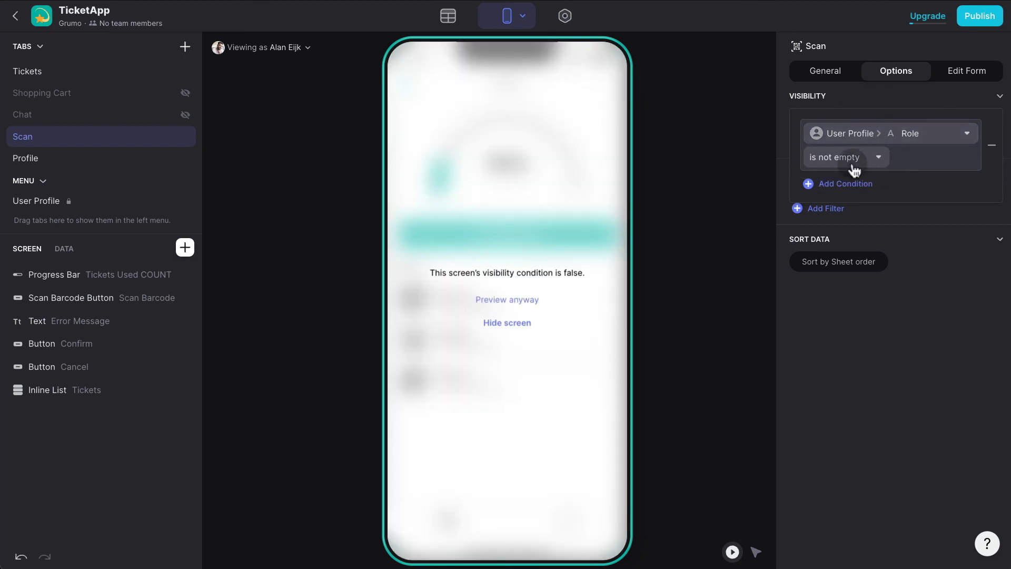
{"action": "left_click", "coordinate": [855, 158]}
{"action": "left_click", "coordinate": [800, 180]}
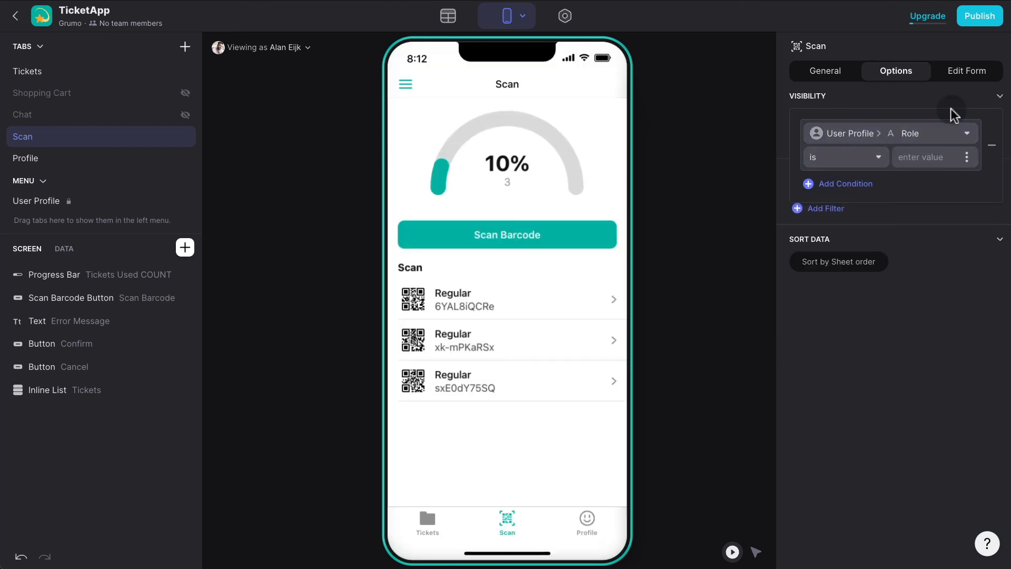
{"action": "type", "text": "Admin"}
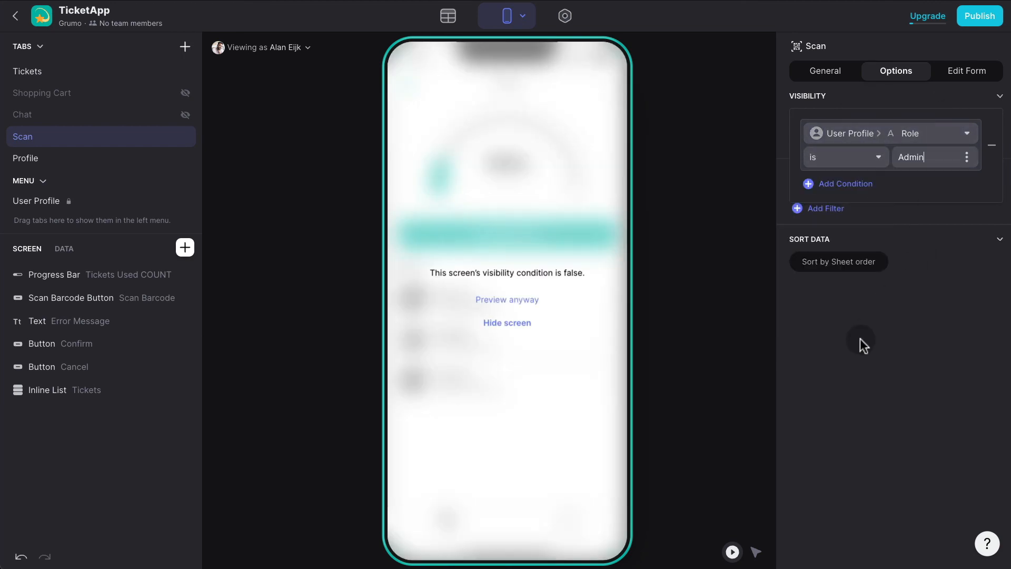
{"action": "left_click", "coordinate": [861, 338]}
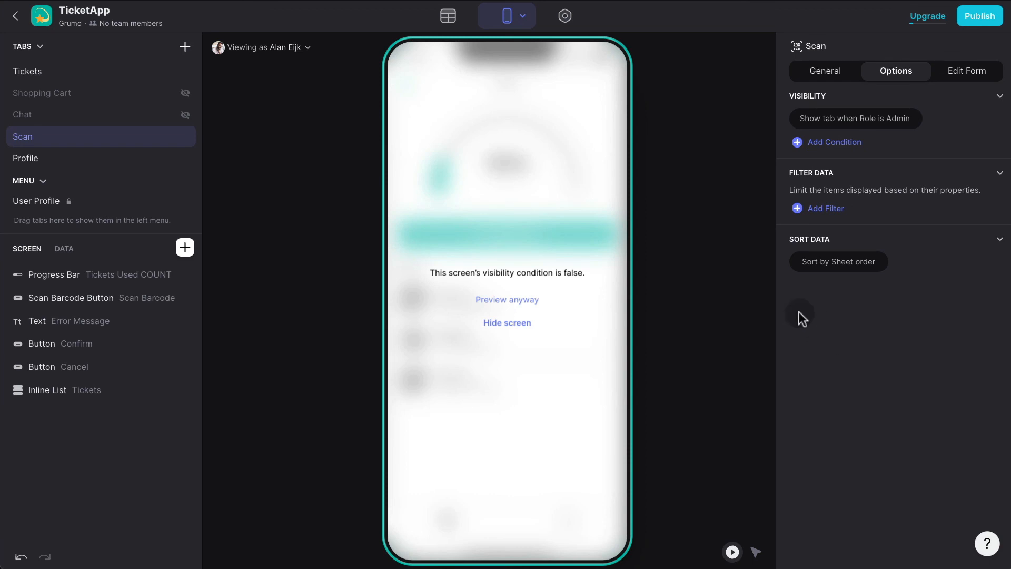
Preview as the admin and a non-admin user to check who sees the Scan tab.
{"action": "left_click", "coordinate": [288, 49]}
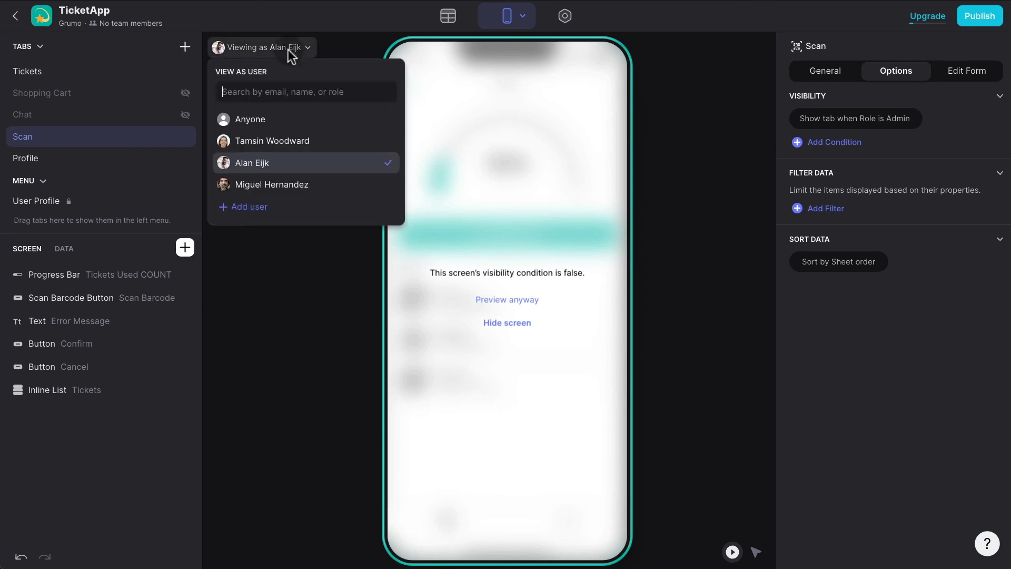
{"action": "left_click", "coordinate": [281, 183]}
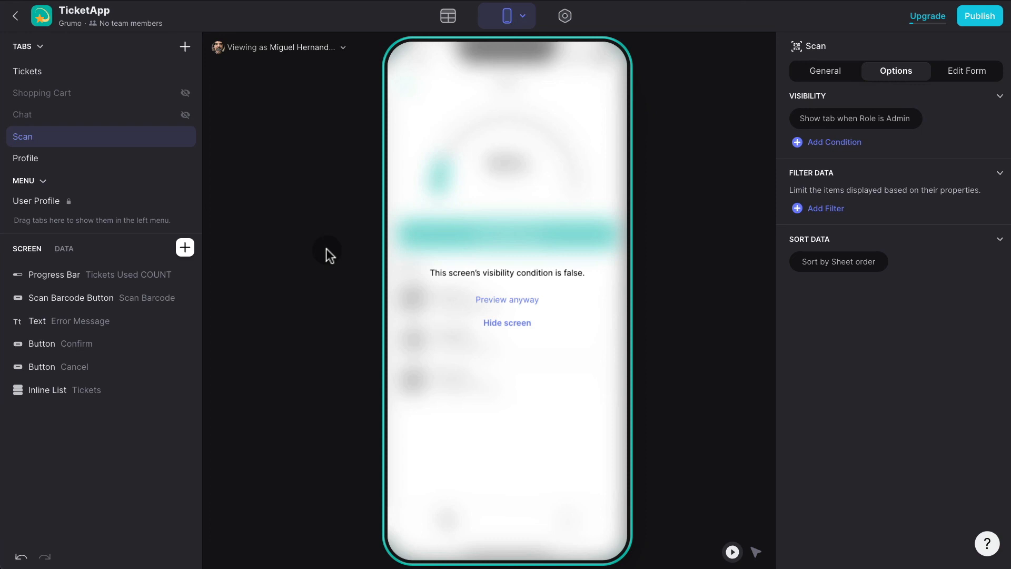
{"action": "left_click", "coordinate": [83, 127]}
{"action": "left_click", "coordinate": [421, 521]}
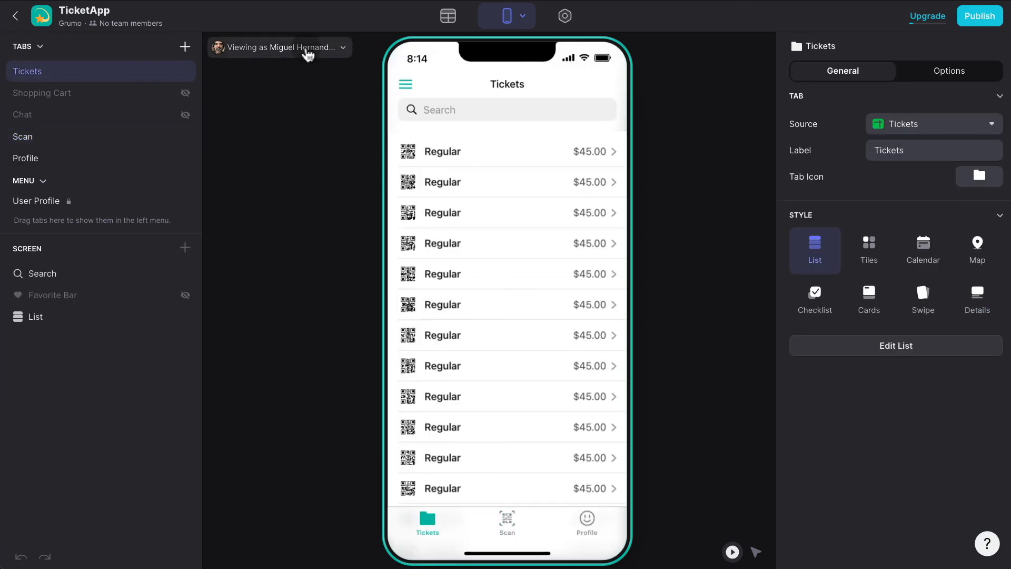
{"action": "left_click", "coordinate": [305, 47]}
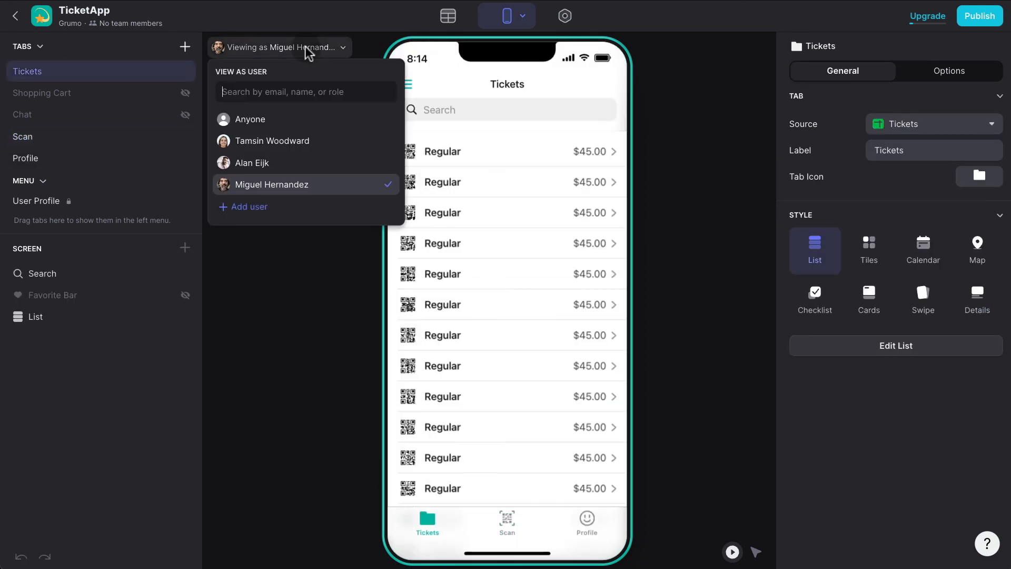
{"action": "left_click", "coordinate": [288, 141]}
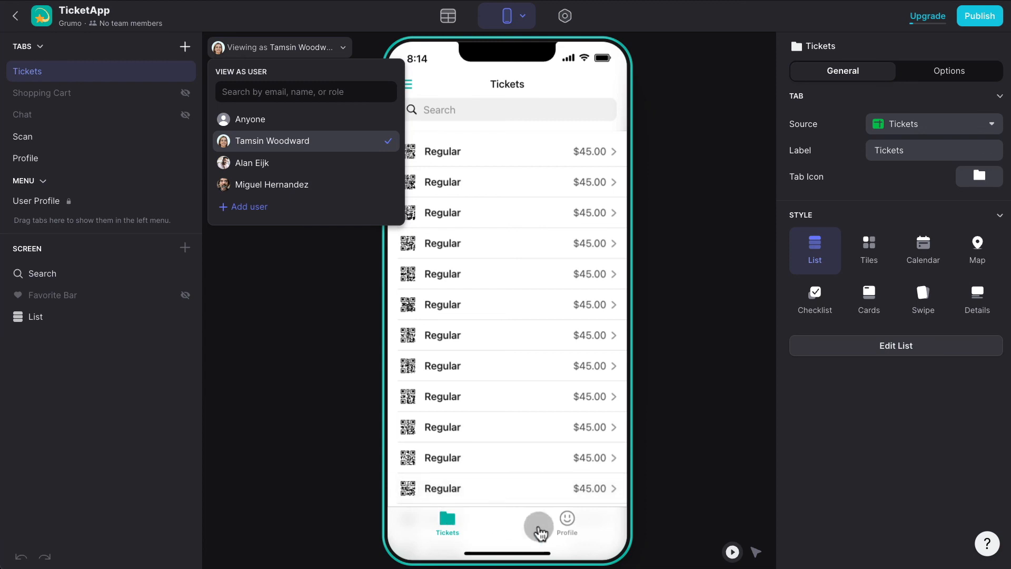
{"action": "left_click", "coordinate": [299, 187]}
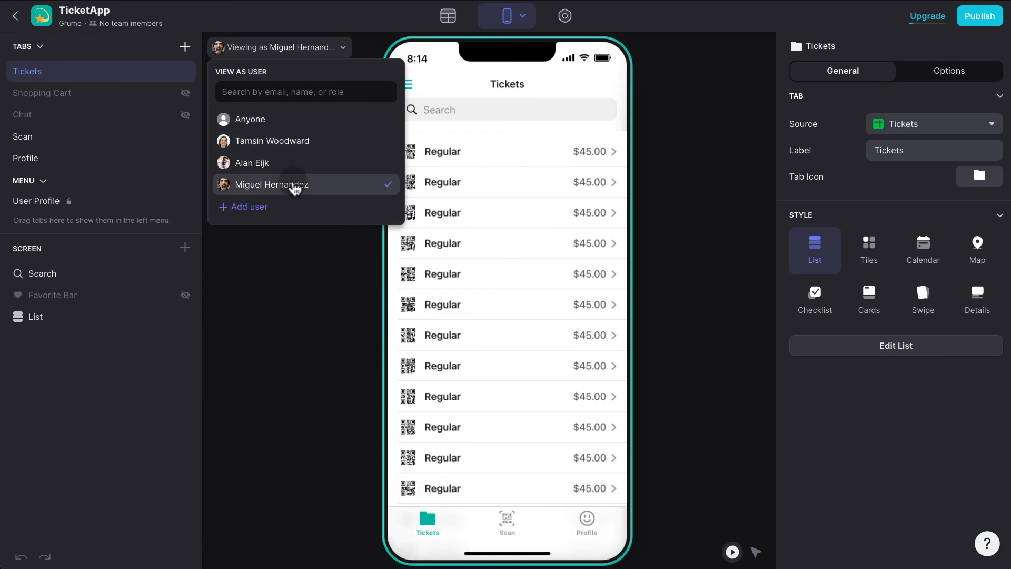
{"action": "left_click", "coordinate": [672, 227]}
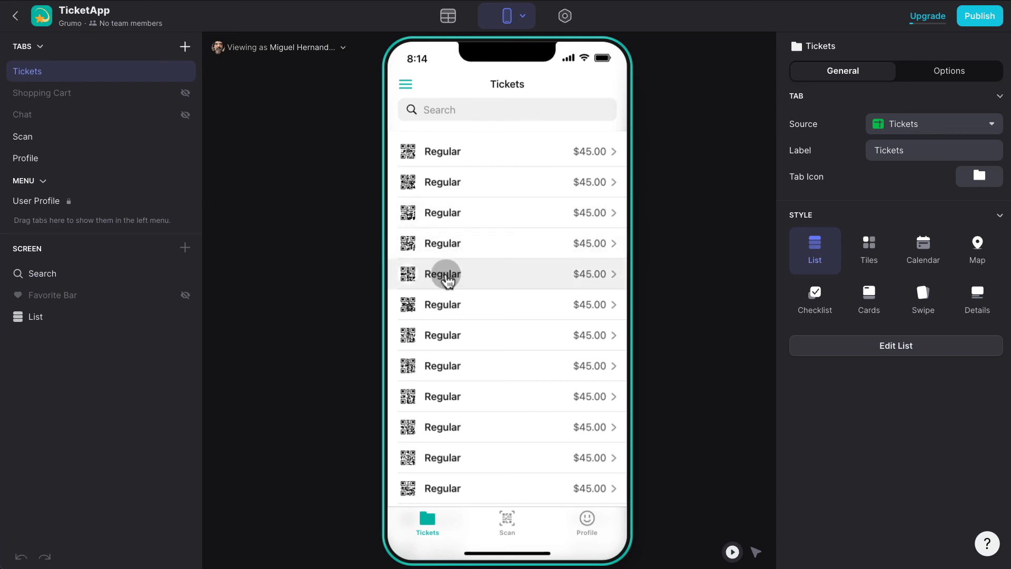
Open the fifth Regular ticket's details and select its Reset! button.
{"action": "left_click", "coordinate": [470, 274]}
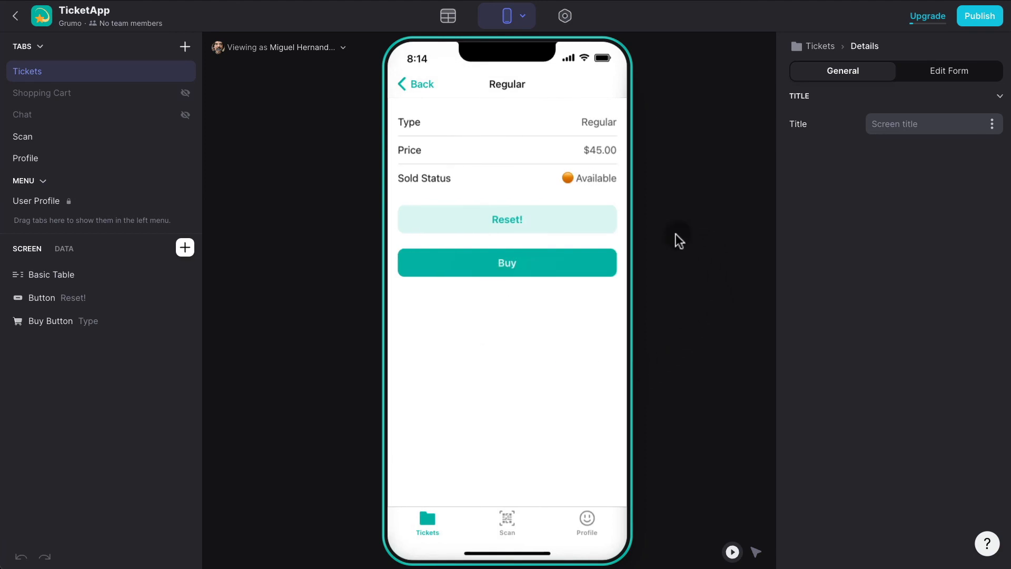
{"action": "left_click", "coordinate": [756, 552]}
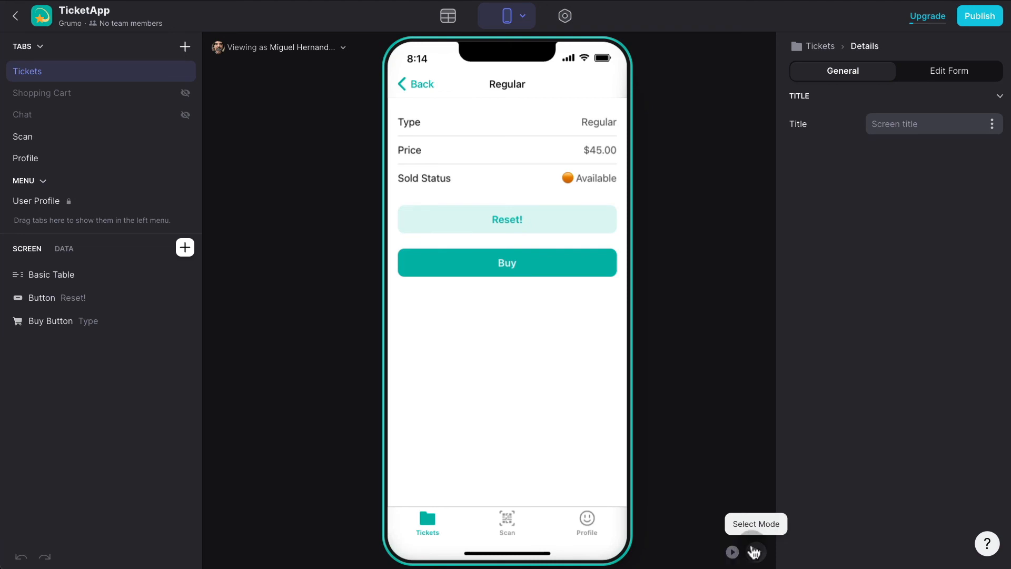
{"action": "left_click", "coordinate": [558, 232]}
Show the Reset! button only when the user's Role is Admin.
{"action": "left_click", "coordinate": [938, 73]}
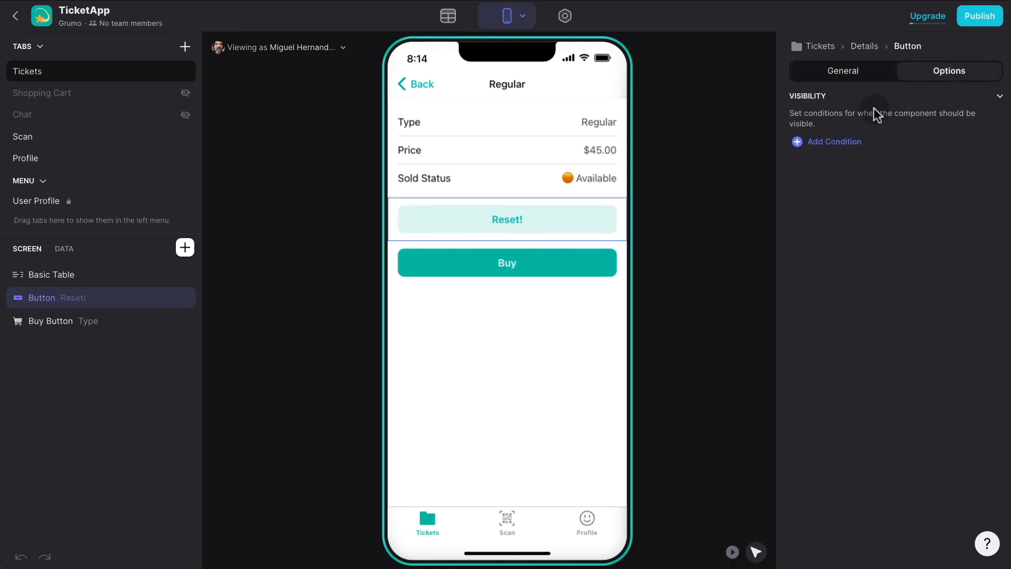
{"action": "left_click", "coordinate": [835, 140]}
{"action": "left_click", "coordinate": [860, 136]}
{"action": "type", "text": "role"}
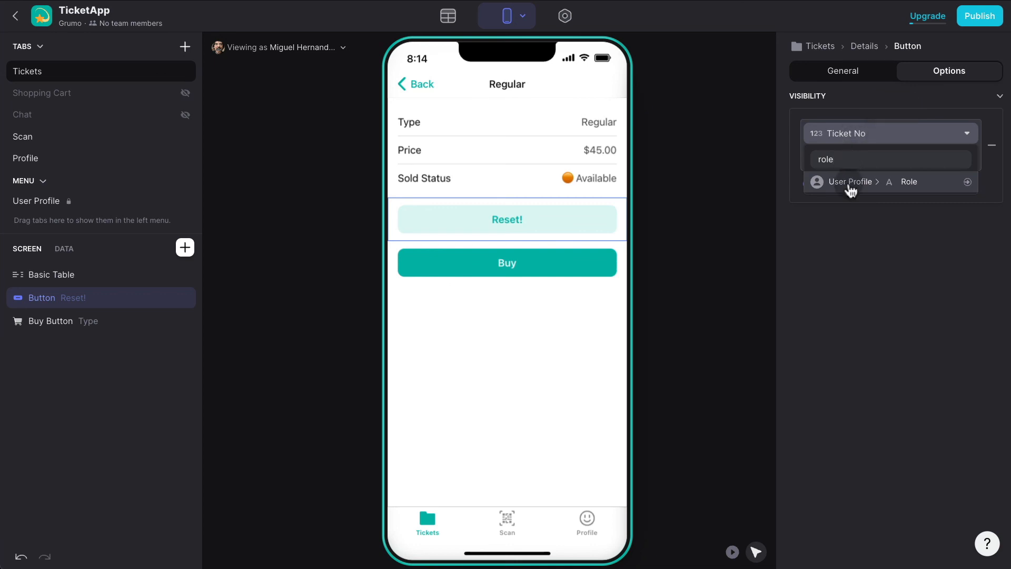
{"action": "left_click", "coordinate": [852, 185]}
{"action": "left_click", "coordinate": [830, 160]}
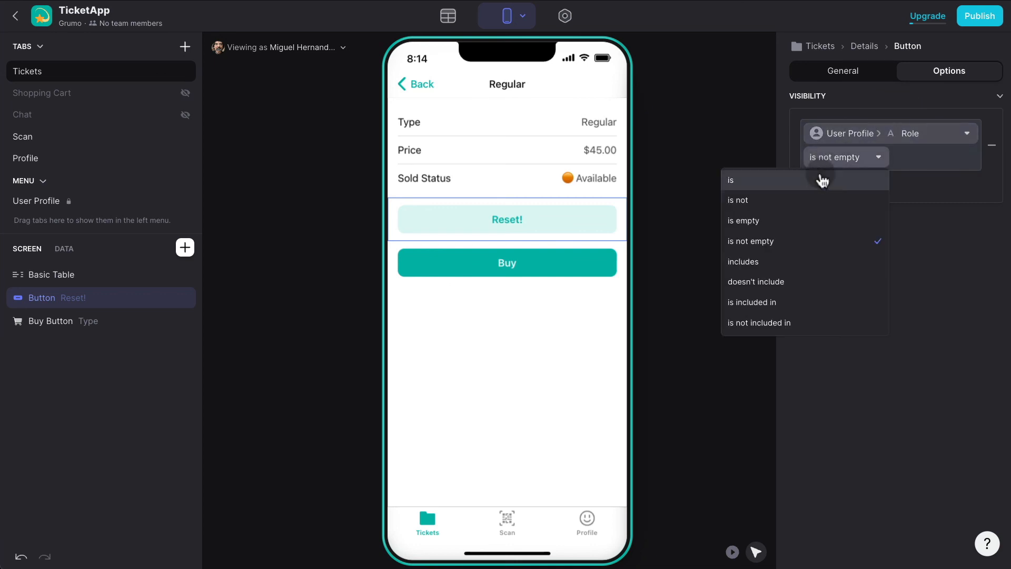
{"action": "left_click", "coordinate": [737, 240]}
{"action": "type", "text": "Admin"}
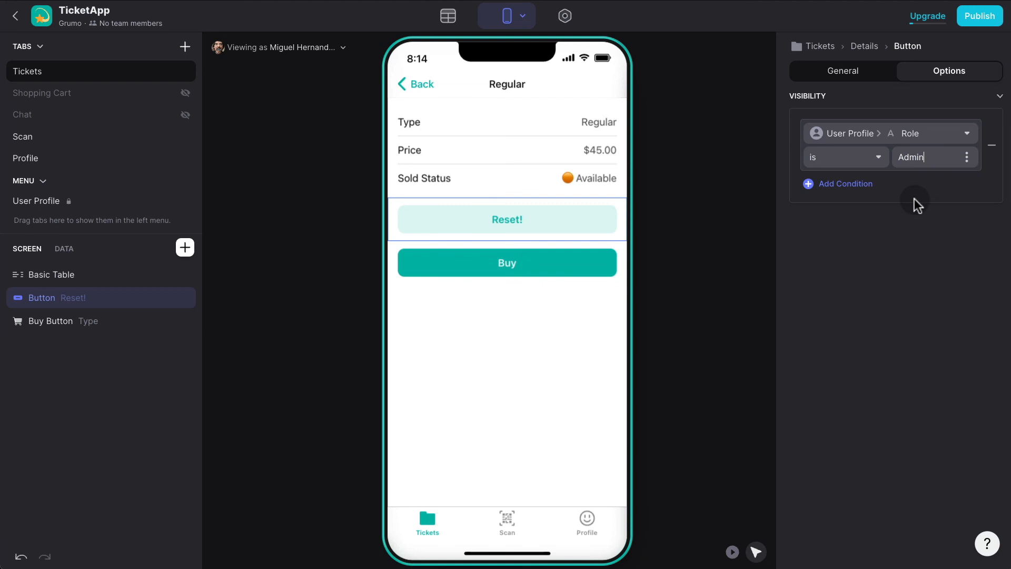
{"action": "left_click", "coordinate": [738, 239]}
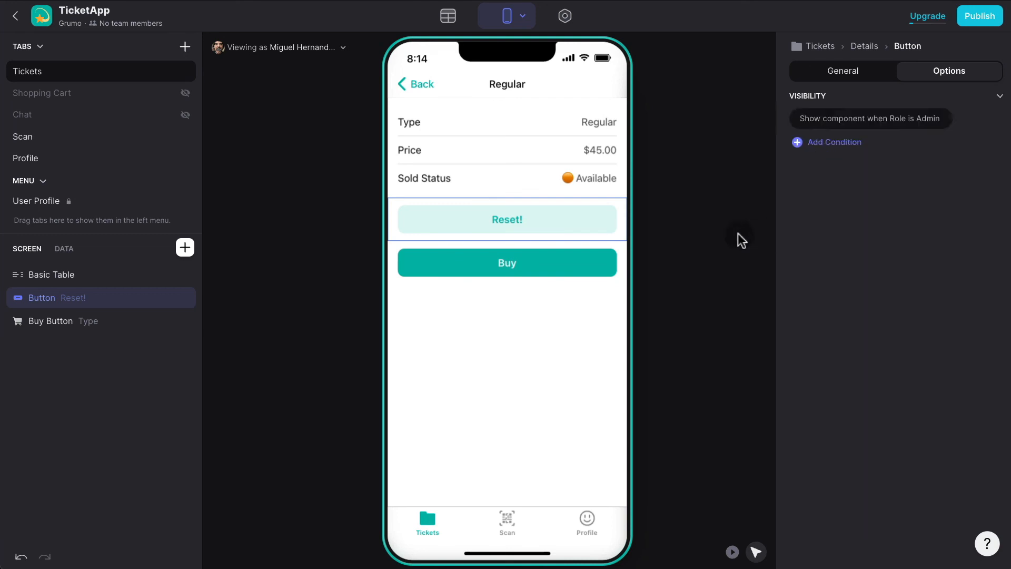
{"action": "left_click", "coordinate": [308, 58]}
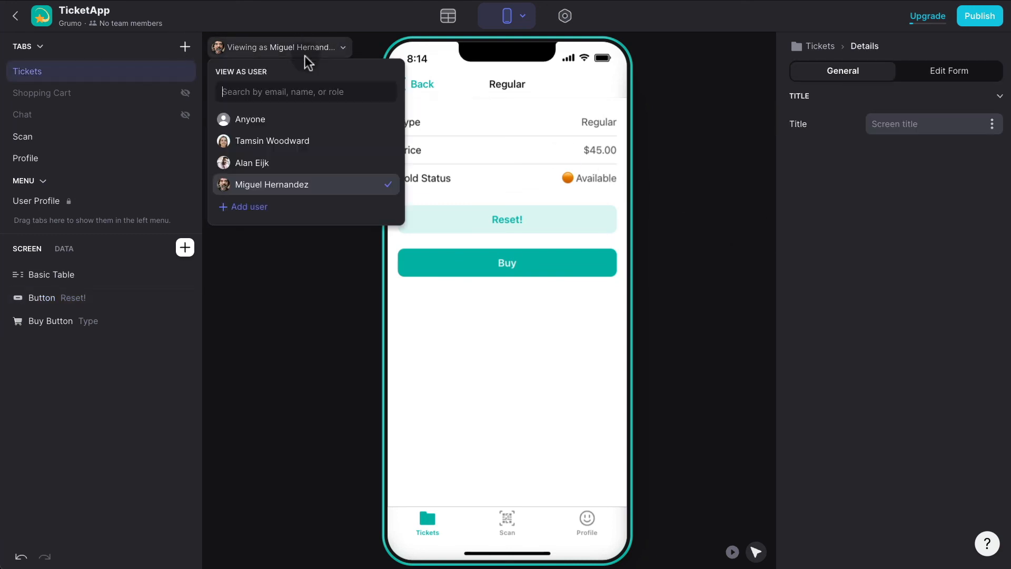
Preview as a non-admin user and another user, viewing the Profile and Tickets screens.
{"action": "left_click", "coordinate": [289, 142]}
{"action": "left_click", "coordinate": [532, 321]}
{"action": "left_click", "coordinate": [346, 321]}
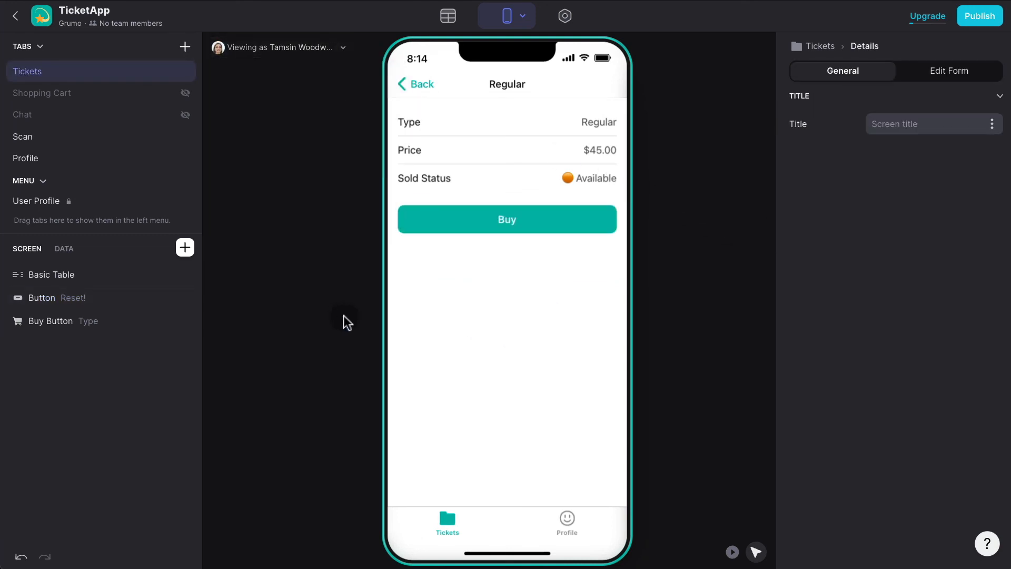
{"action": "left_click", "coordinate": [567, 518]}
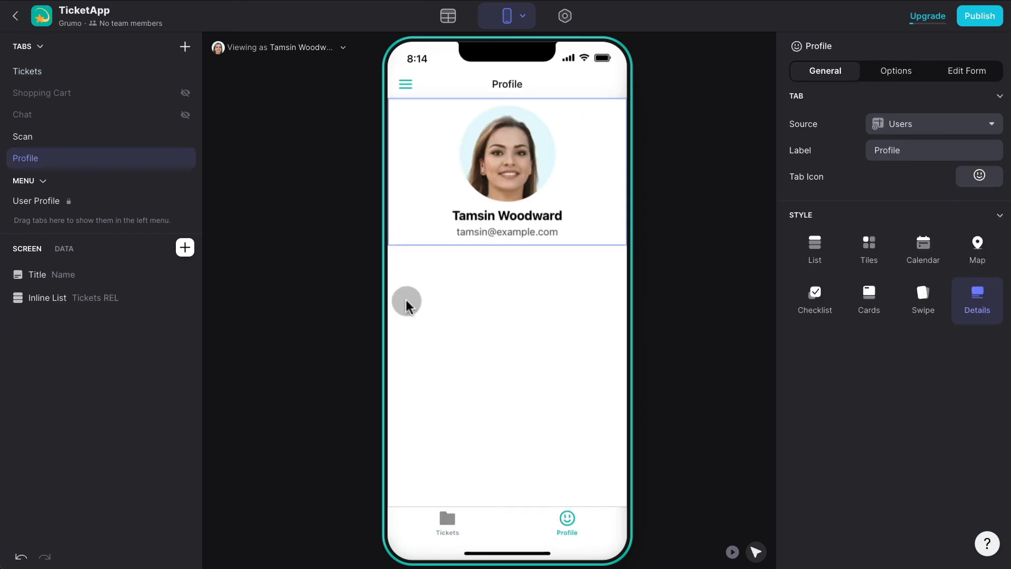
{"action": "left_click", "coordinate": [291, 46]}
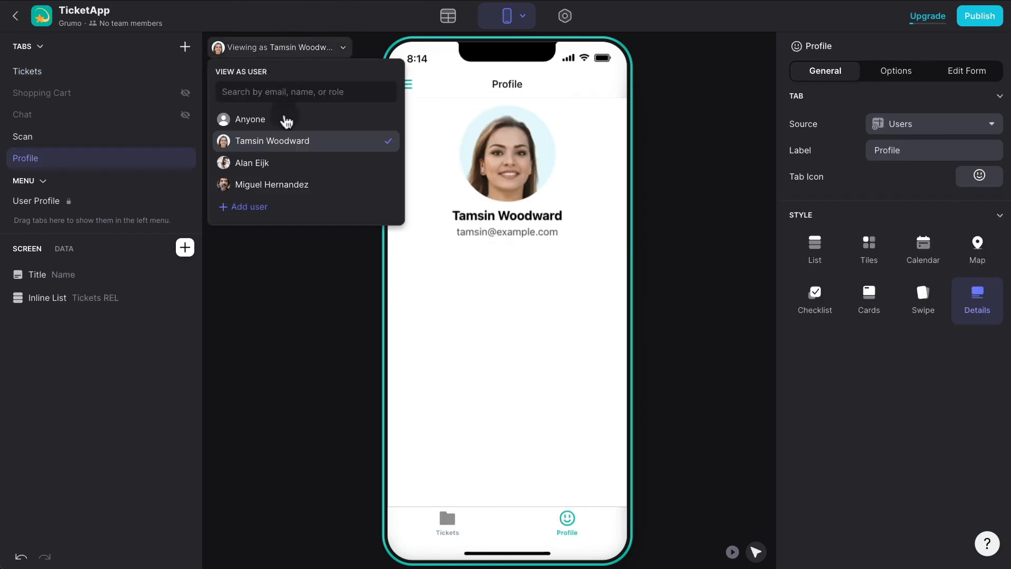
{"action": "left_click", "coordinate": [269, 164]}
{"action": "left_click", "coordinate": [472, 350]}
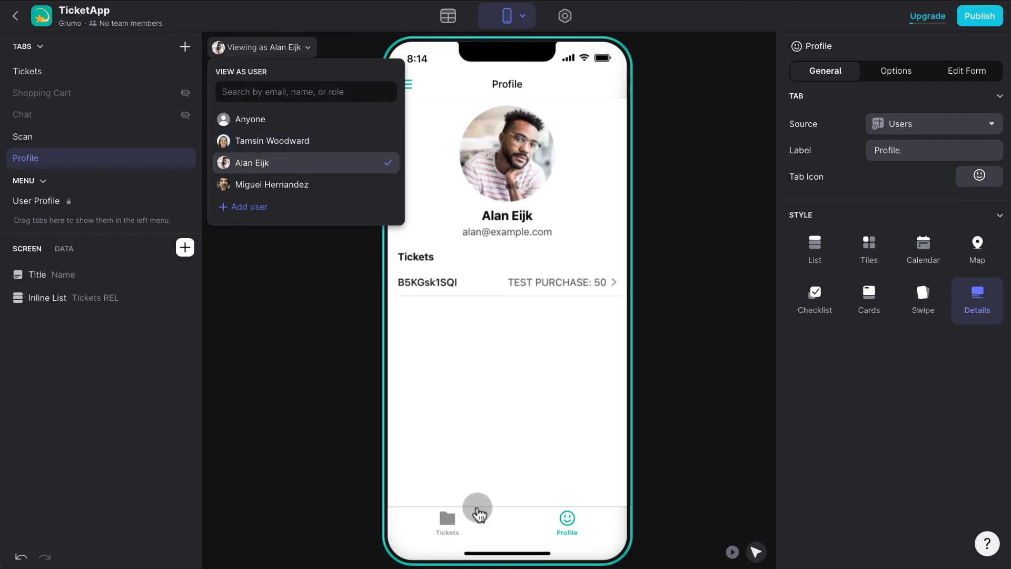
{"action": "left_click", "coordinate": [448, 503]}
{"action": "left_click", "coordinate": [448, 504]}
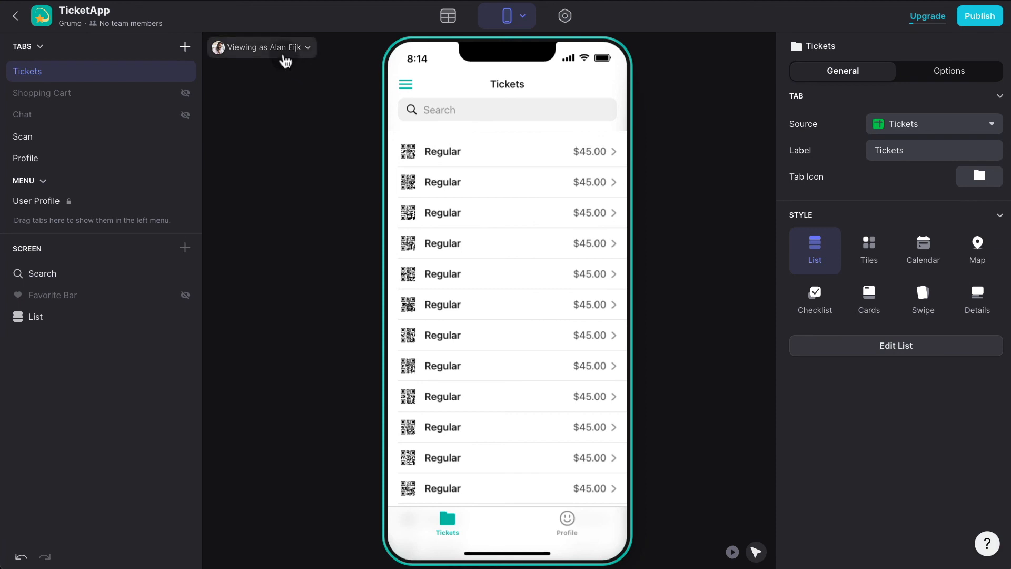
Preview the Tickets list as another test user who also gets a Scan tab.
{"action": "left_click", "coordinate": [285, 52]}
{"action": "left_click", "coordinate": [267, 186]}
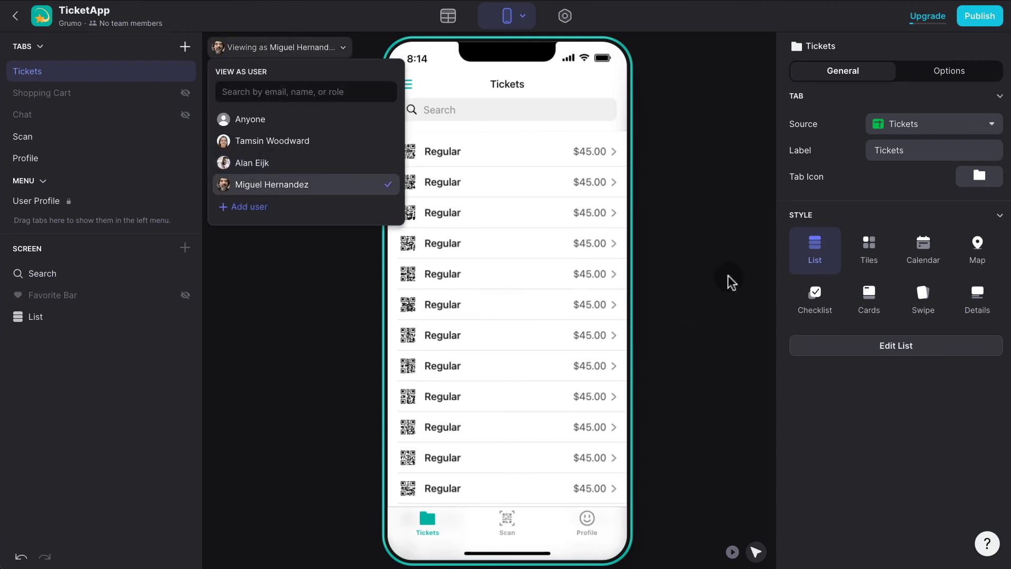
{"action": "left_click", "coordinate": [682, 254]}
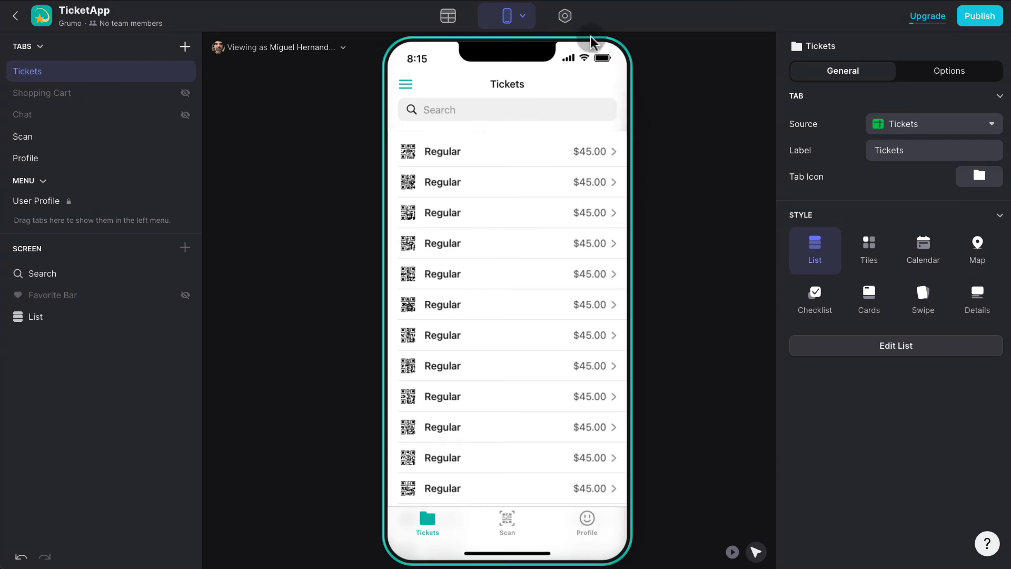
{"action": "left_click", "coordinate": [564, 16]}
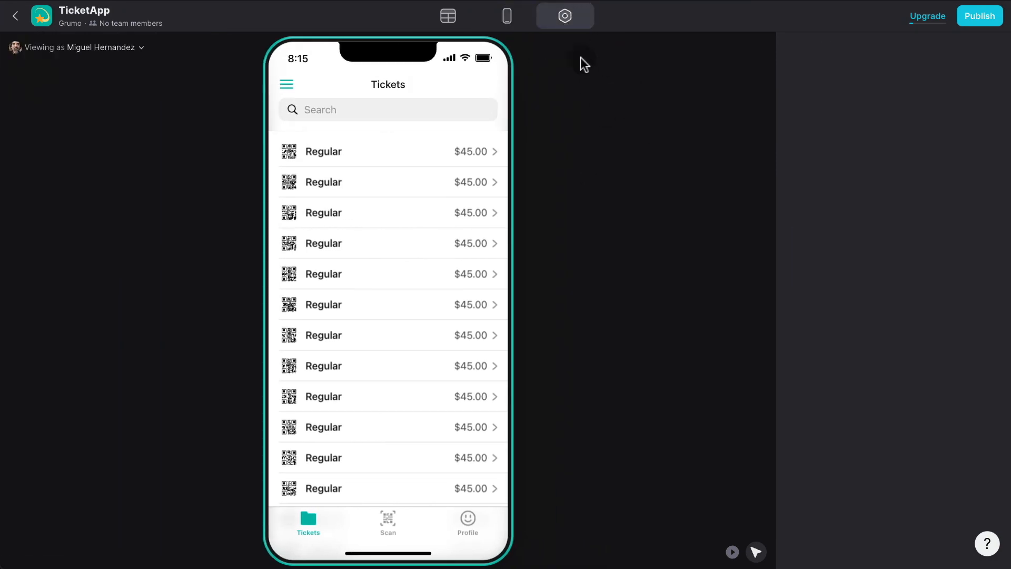
Set the app author to Grumo and the description to 'A ticket scanning app'.
{"action": "left_click", "coordinate": [567, 22]}
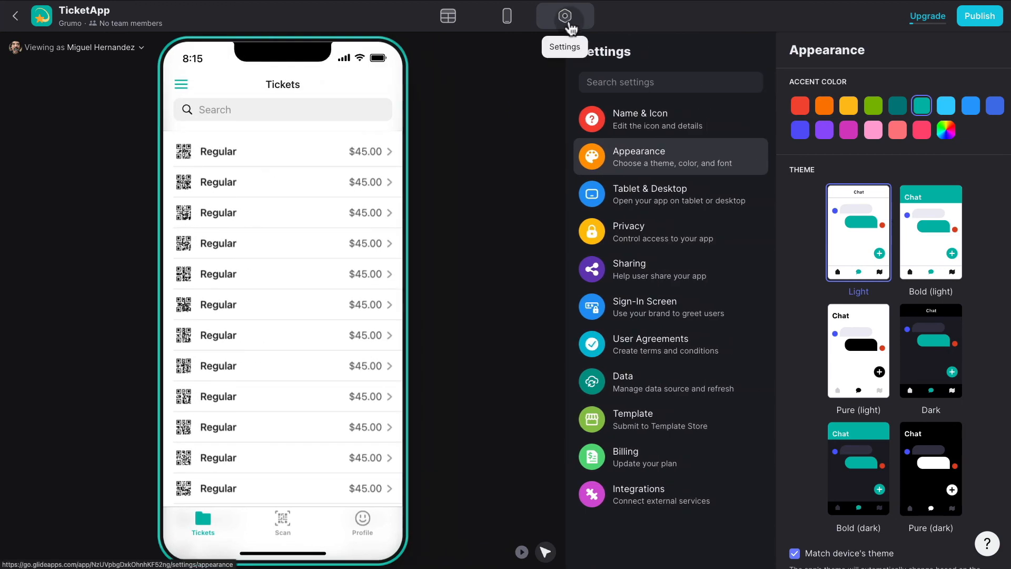
{"action": "left_click", "coordinate": [682, 119]}
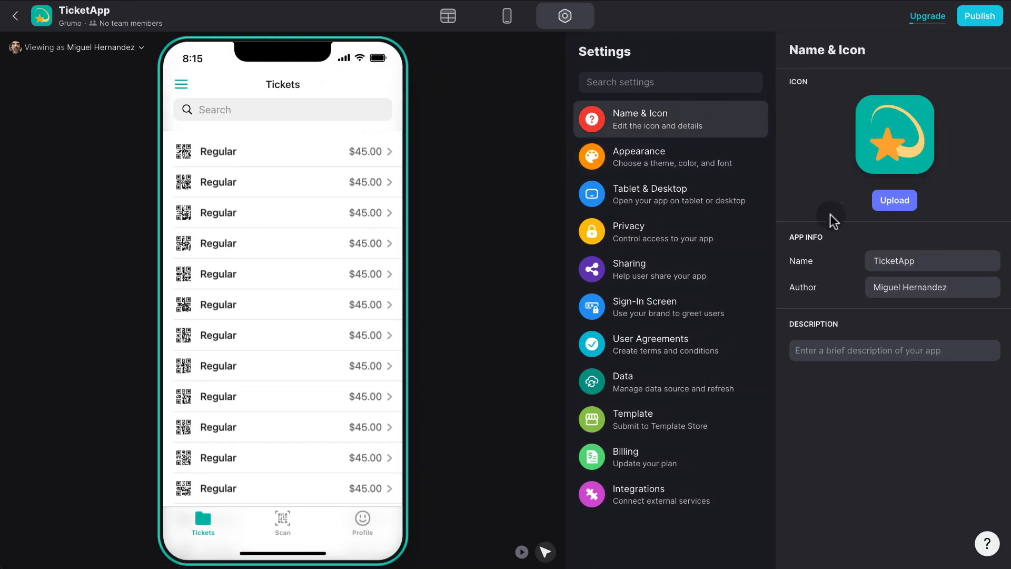
{"action": "triple_click", "coordinate": [921, 287]}
{"action": "type", "text": "Grumo"}
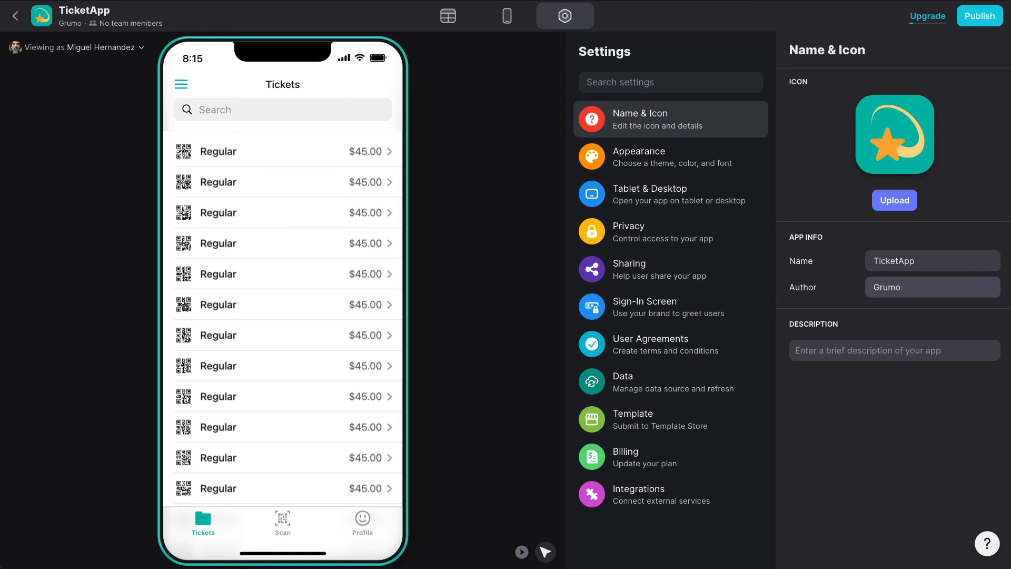
{"action": "left_click", "coordinate": [857, 352]}
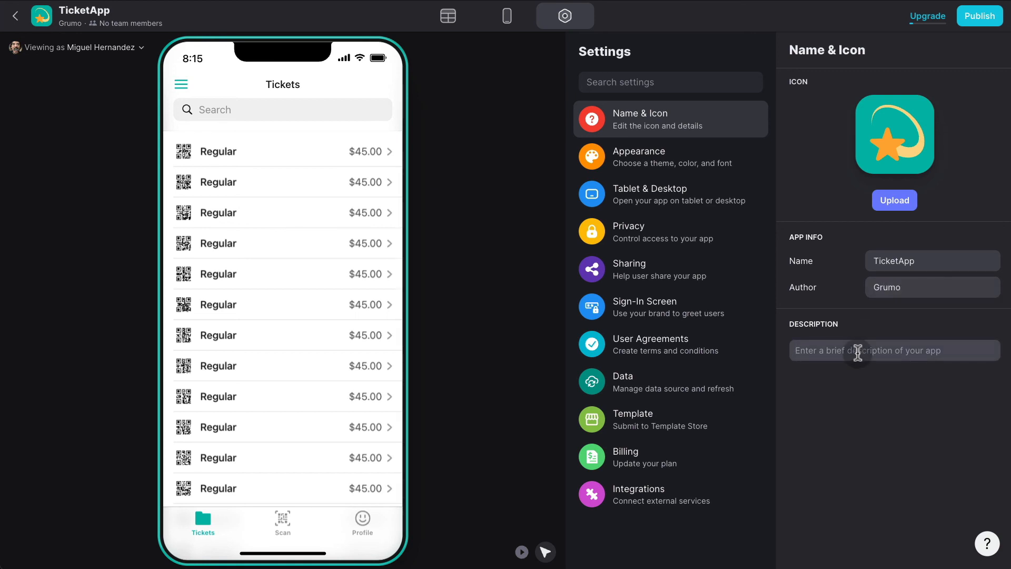
{"action": "type", "text": "A ticket s"}
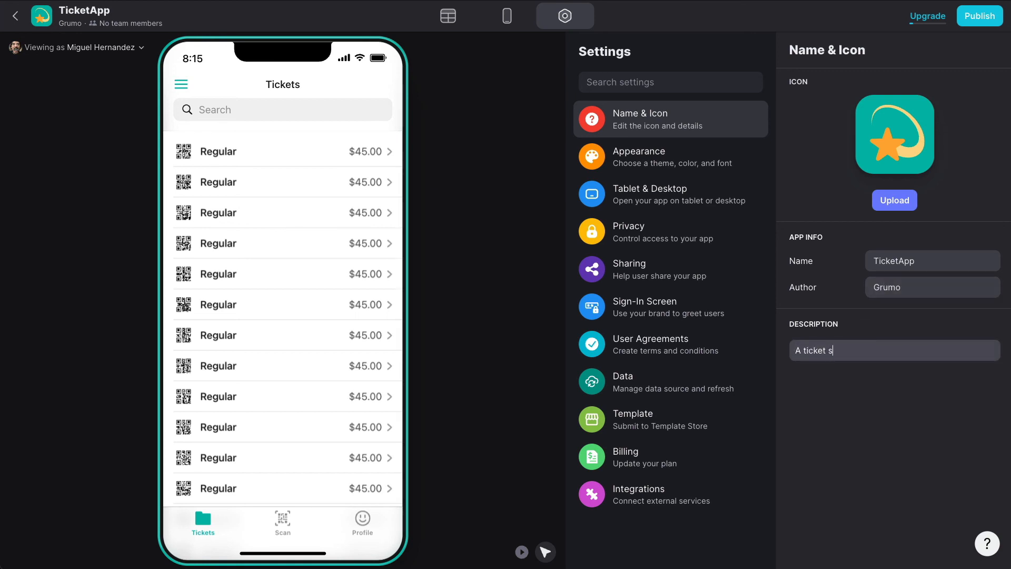
{"action": "type", "text": "canning app"}
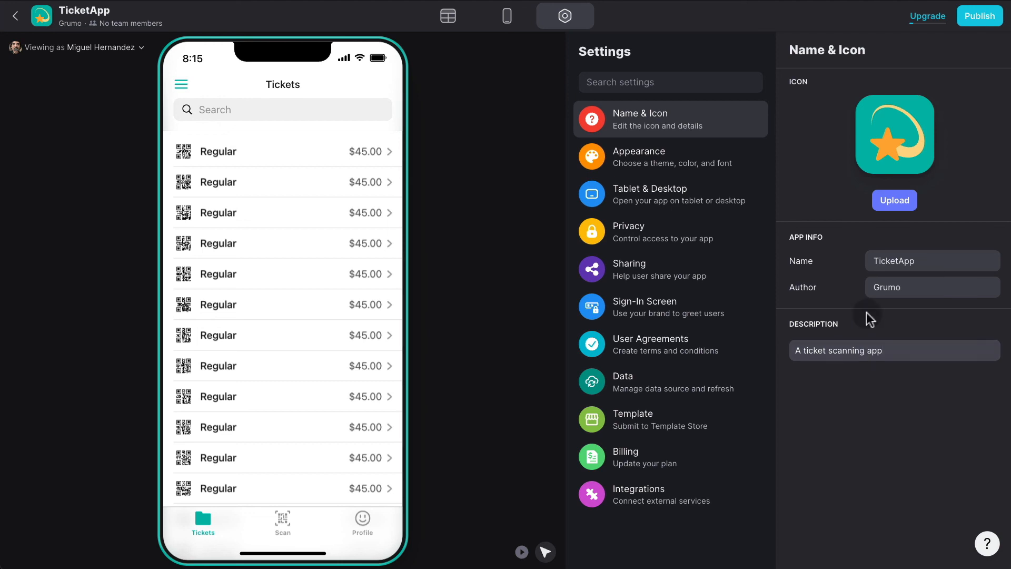
Make the ticket emoji the app's icon.
{"action": "left_click", "coordinate": [895, 143]}
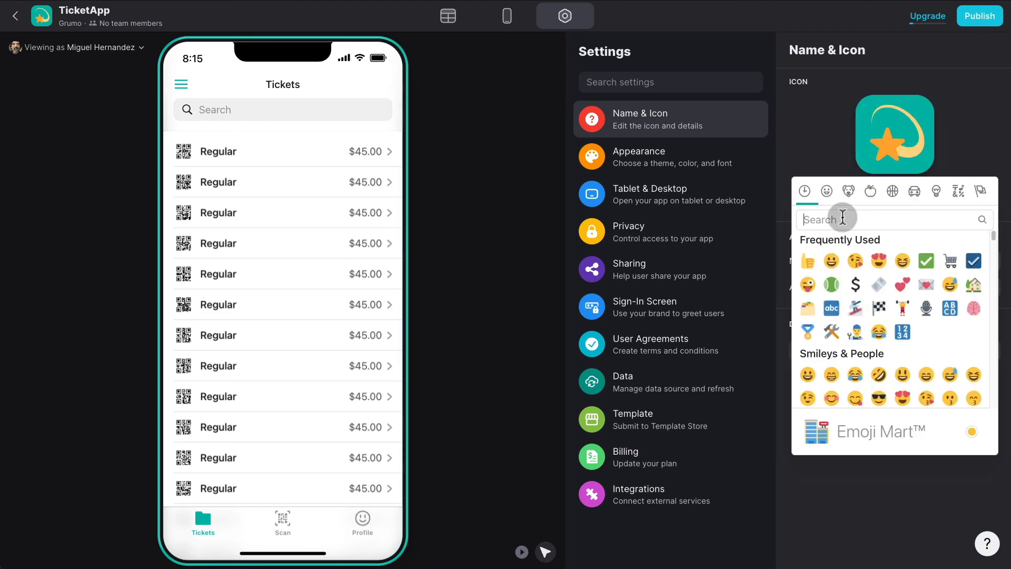
{"action": "type", "text": "ticket"}
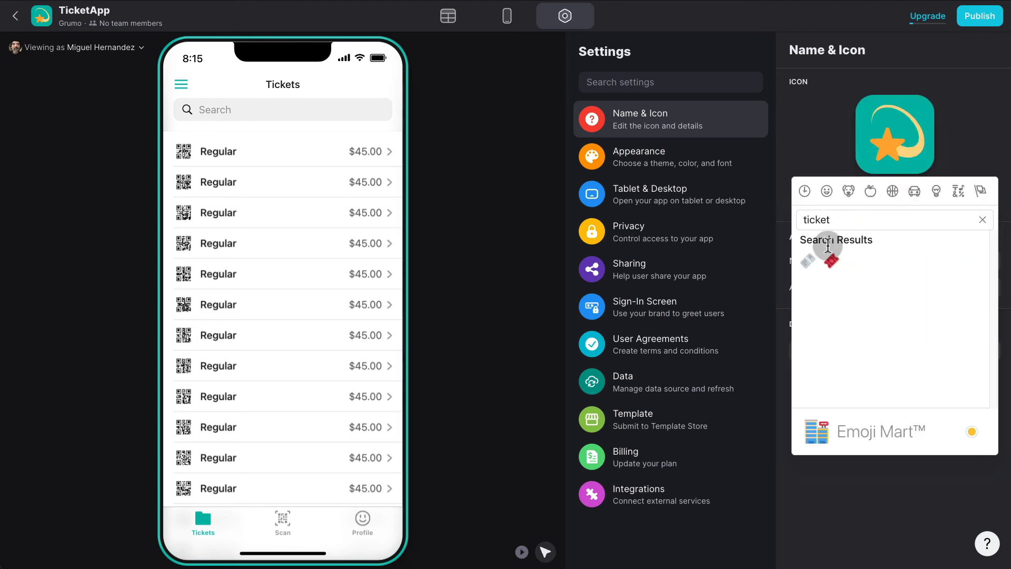
{"action": "left_click", "coordinate": [809, 260]}
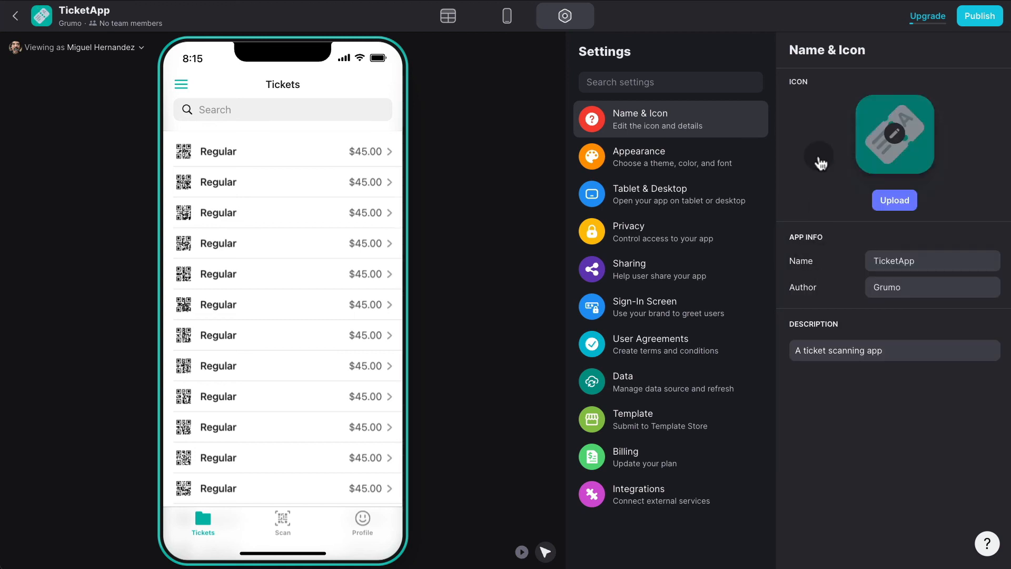
{"action": "left_click", "coordinate": [748, 157]}
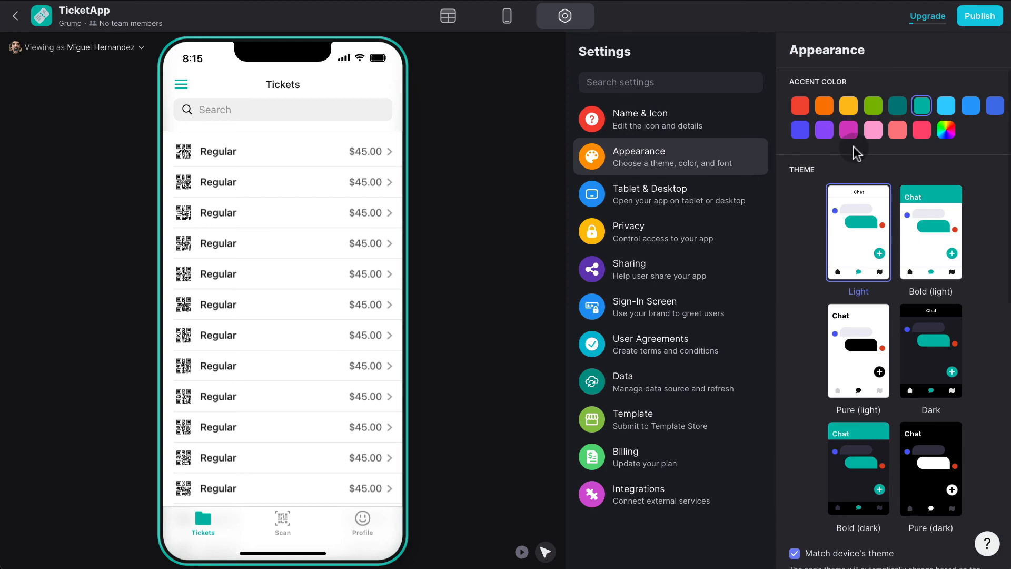
Switch the accent colour from teal to a darker blue, then bring up Privacy settings.
{"action": "left_click", "coordinate": [967, 107]}
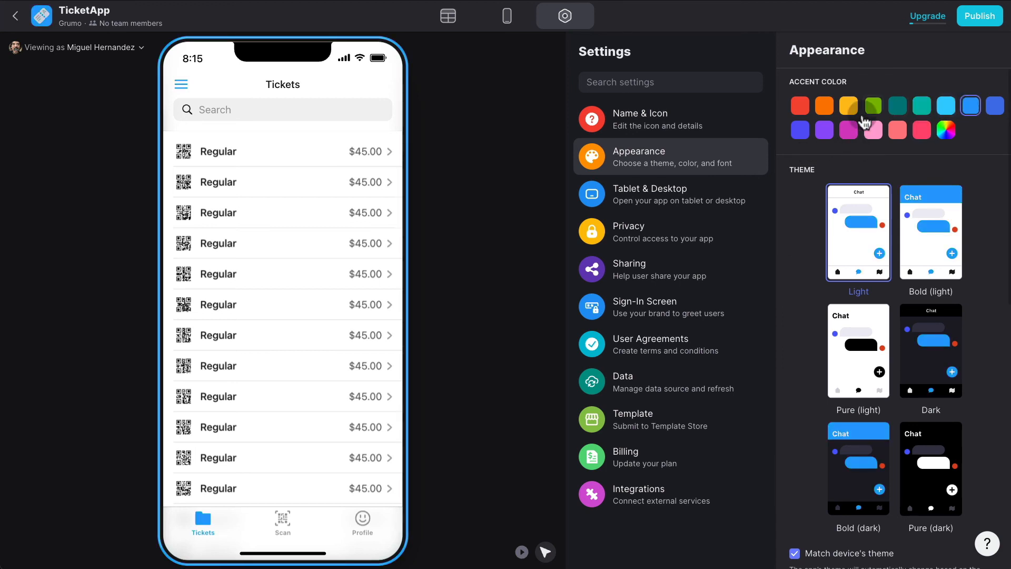
{"action": "left_click", "coordinate": [995, 105]}
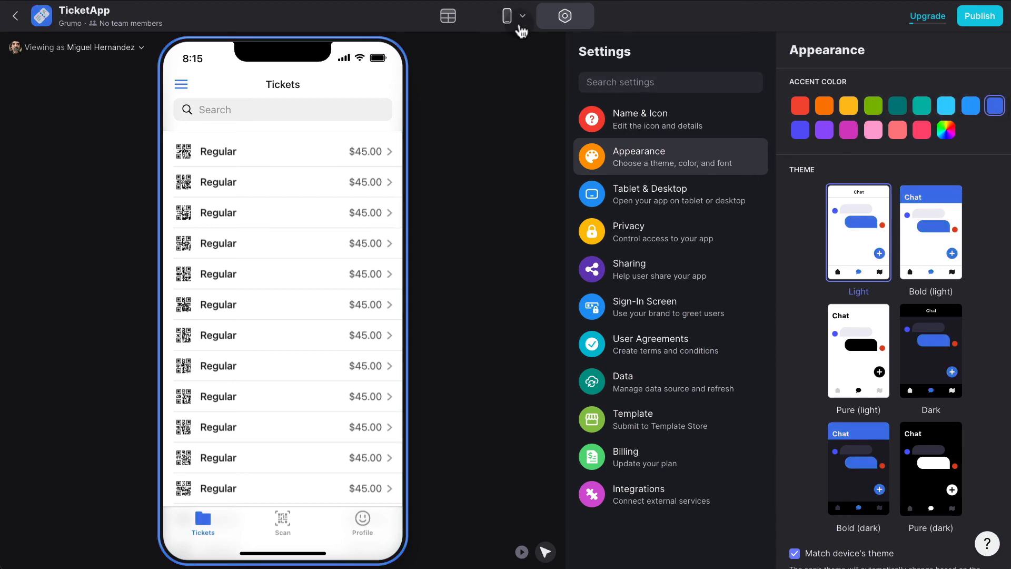
{"action": "left_click", "coordinate": [509, 21]}
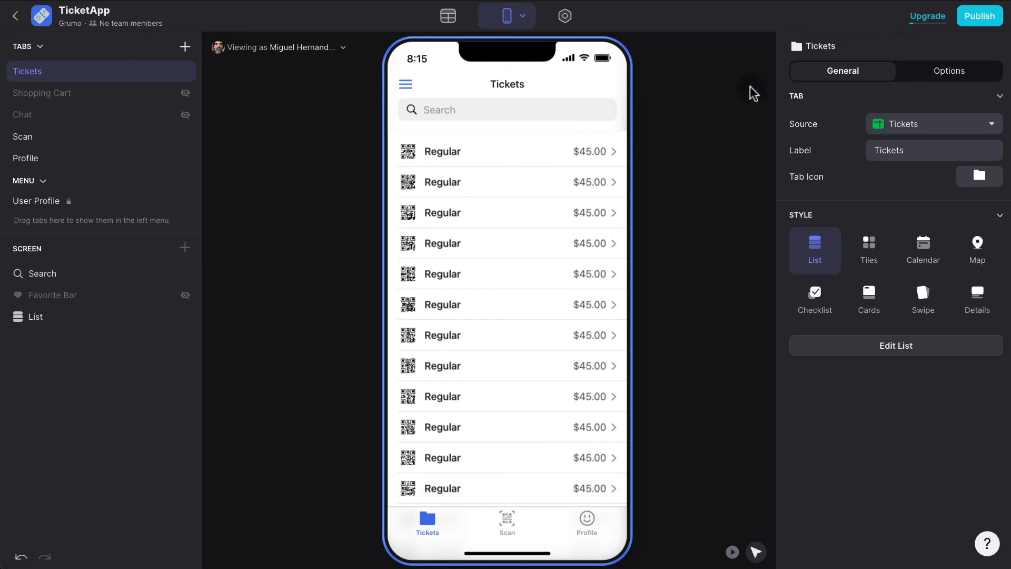
{"action": "left_click", "coordinate": [565, 16]}
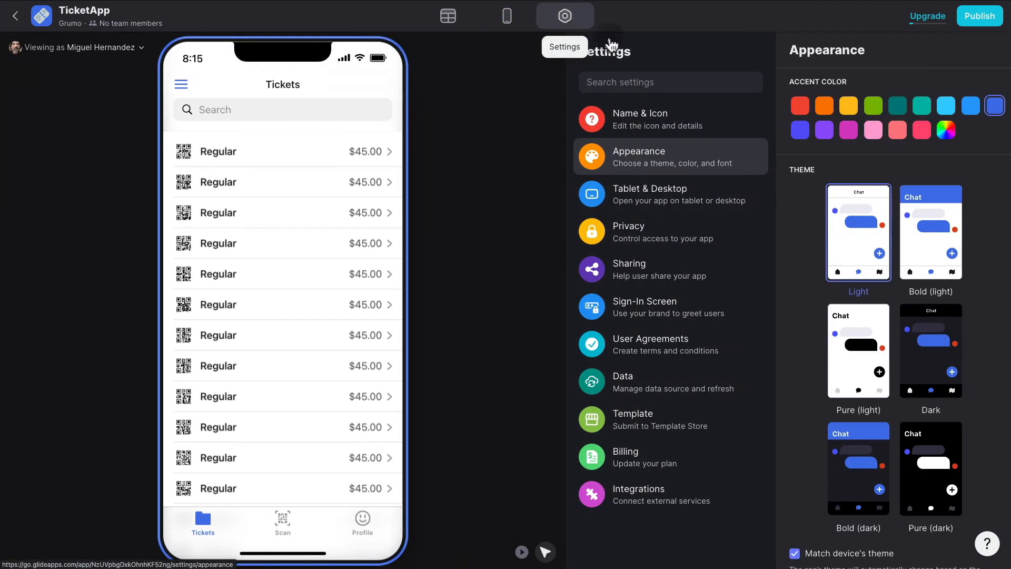
{"action": "left_click", "coordinate": [651, 236]}
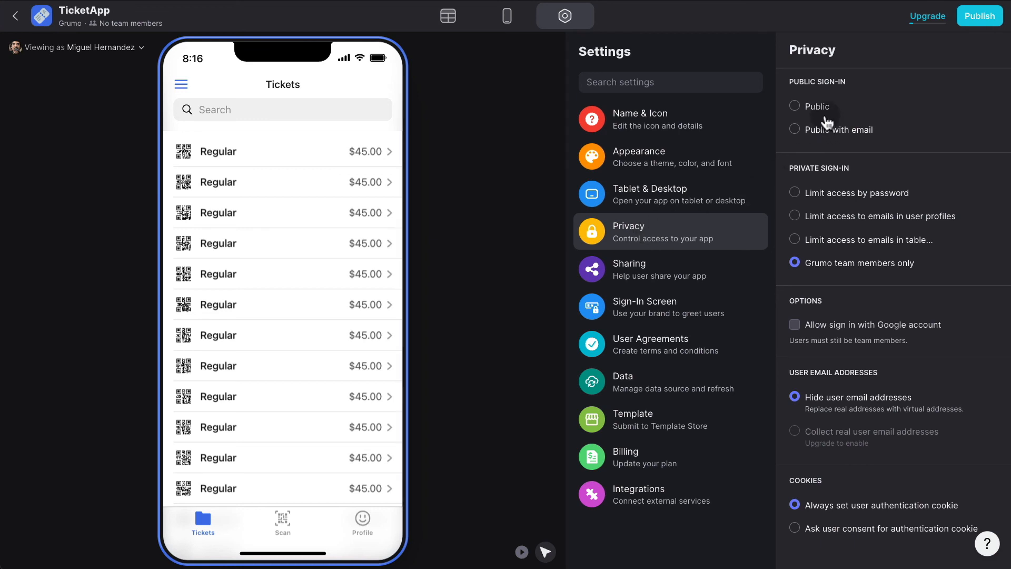
Make app sign-in Public, allowing Google account sign-in.
{"action": "left_click", "coordinate": [818, 109]}
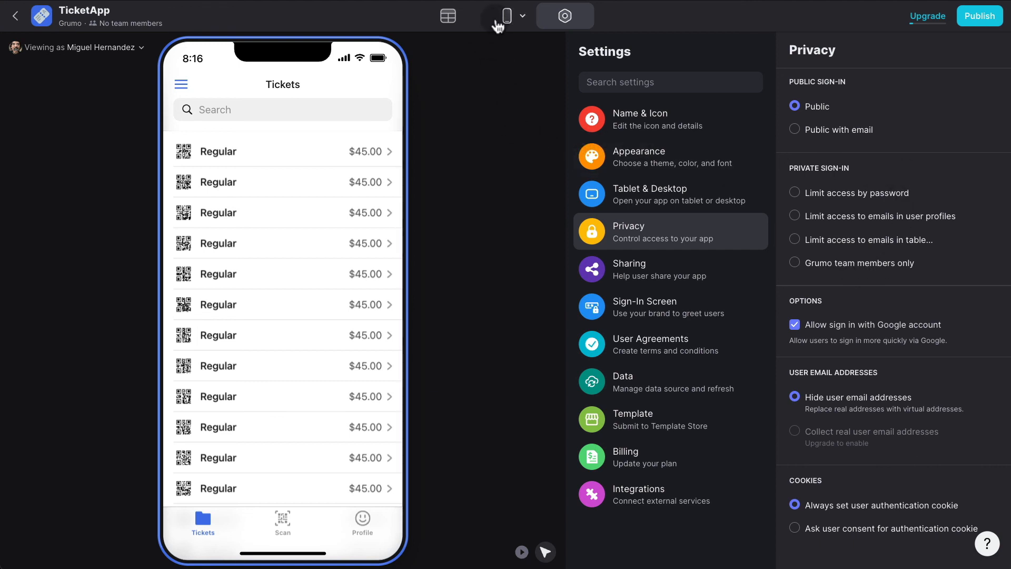
{"action": "left_click", "coordinate": [496, 22]}
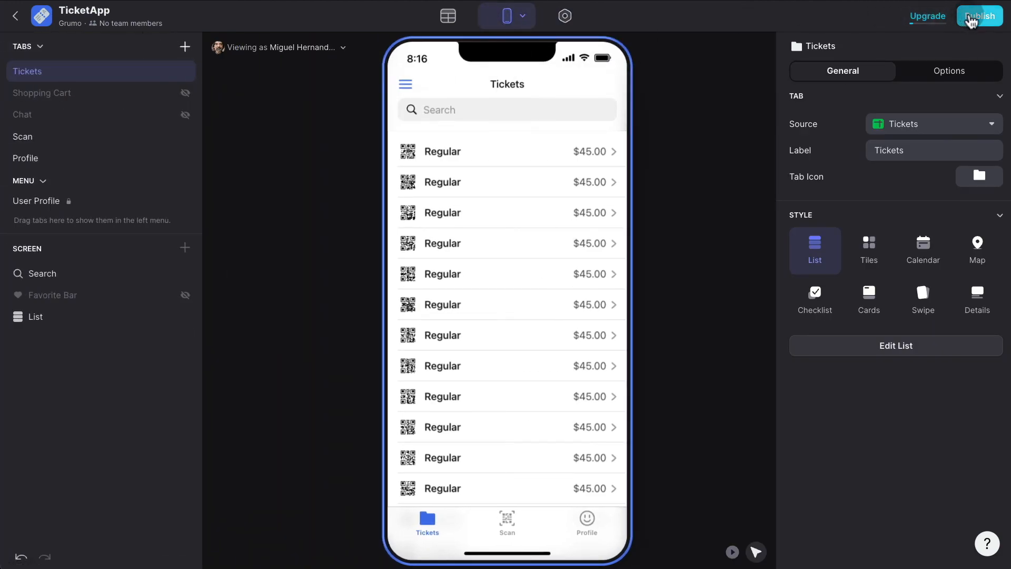
Publish the app and change its link name to myticketapp.
{"action": "left_click", "coordinate": [972, 19]}
{"action": "left_click", "coordinate": [553, 407]}
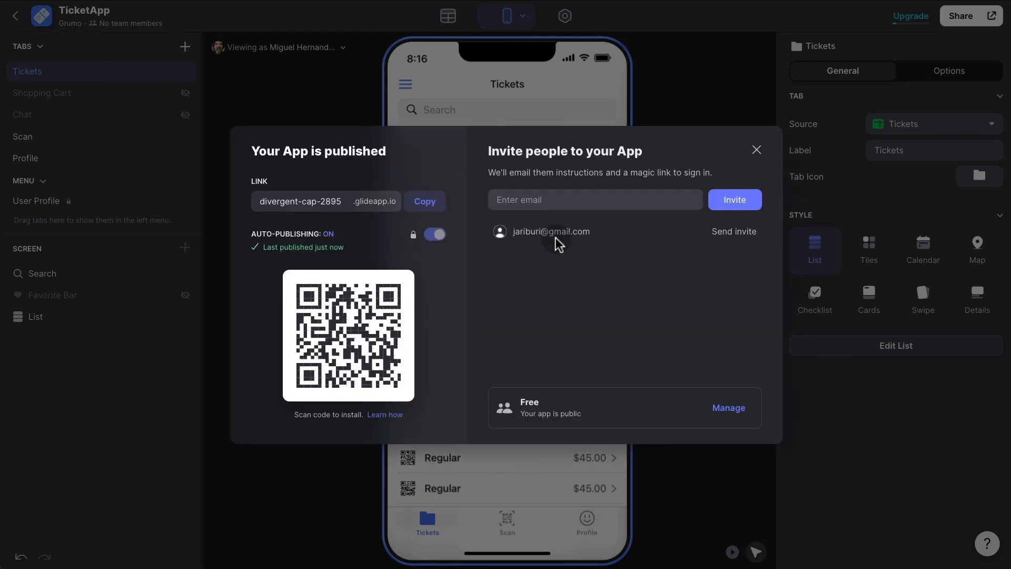
{"action": "left_click", "coordinate": [335, 198]}
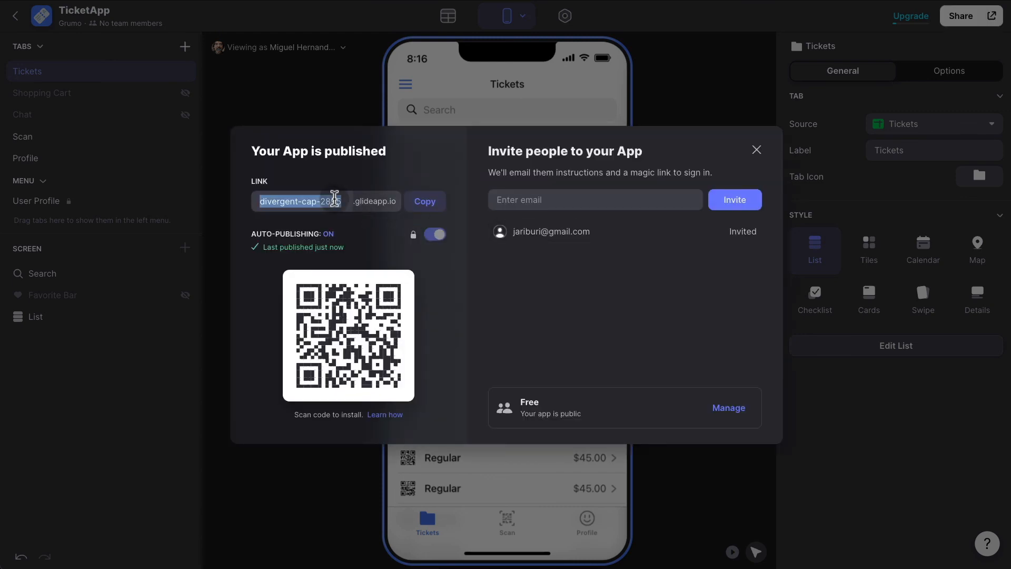
{"action": "type", "text": "ticketapp"}
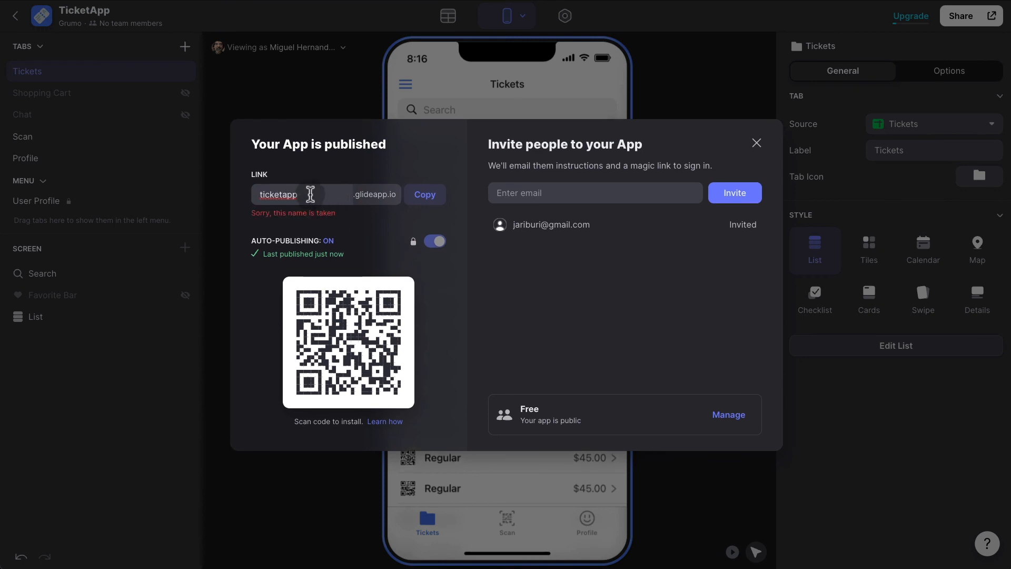
{"action": "left_click", "coordinate": [258, 194]}
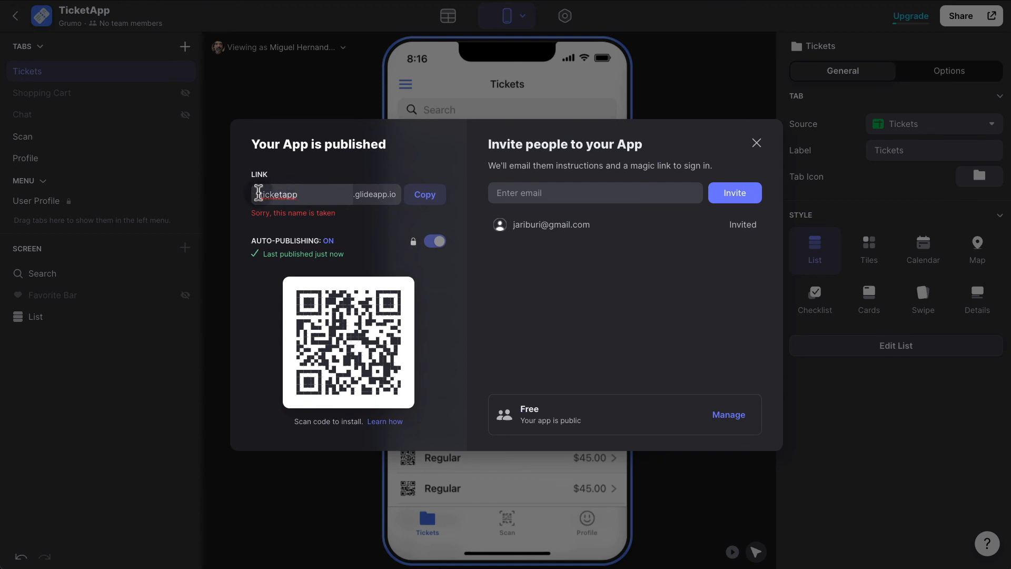
{"action": "type", "text": "my"}
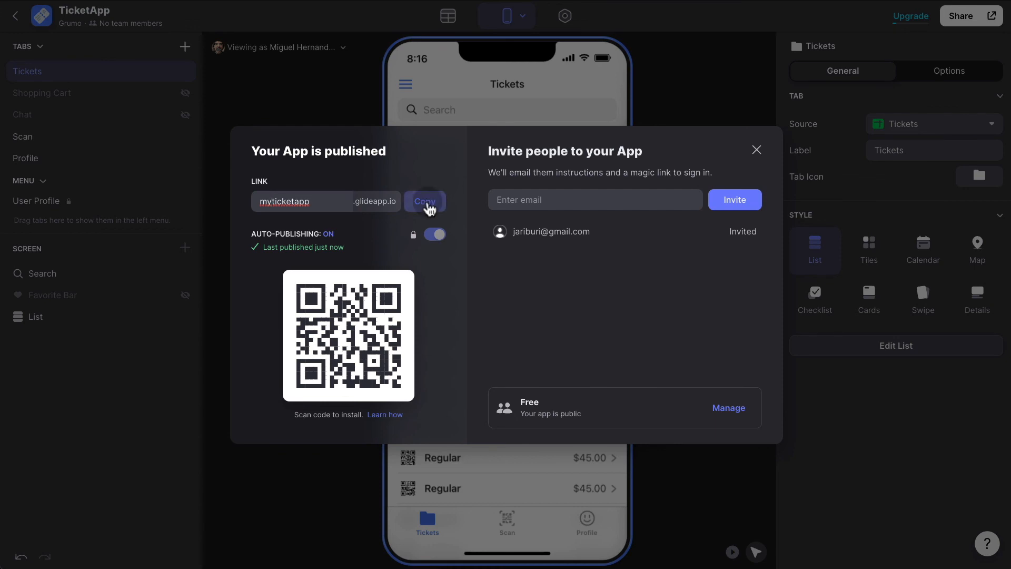
Copy the myticketapp link and open the published app in the browser.
{"action": "left_click", "coordinate": [428, 204]}
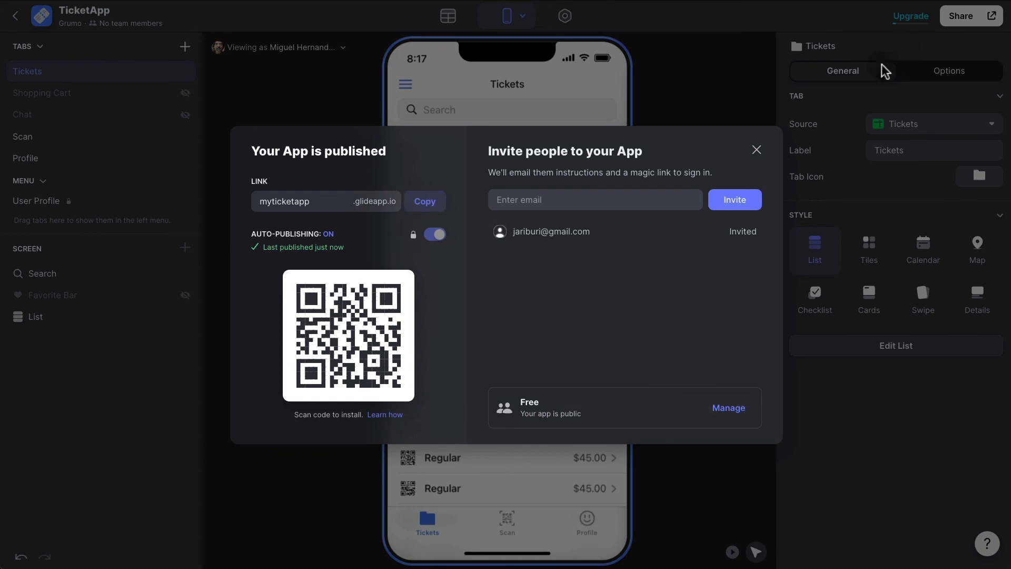
{"action": "left_click", "coordinate": [733, 89]}
{"action": "left_click", "coordinate": [991, 16]}
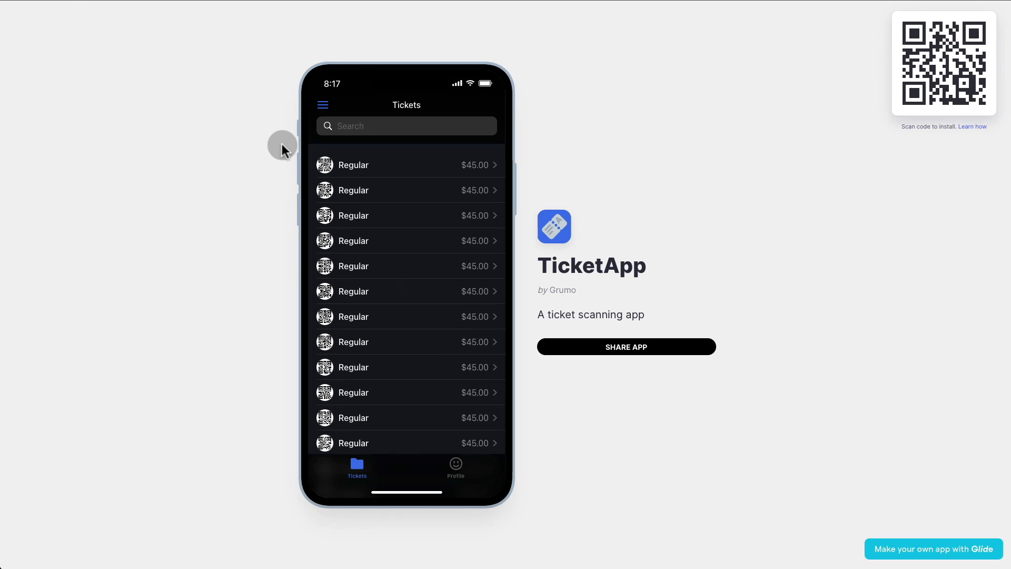
Turn off Match device's theme in the Appearance settings.
{"action": "key", "text": "super+plus"}
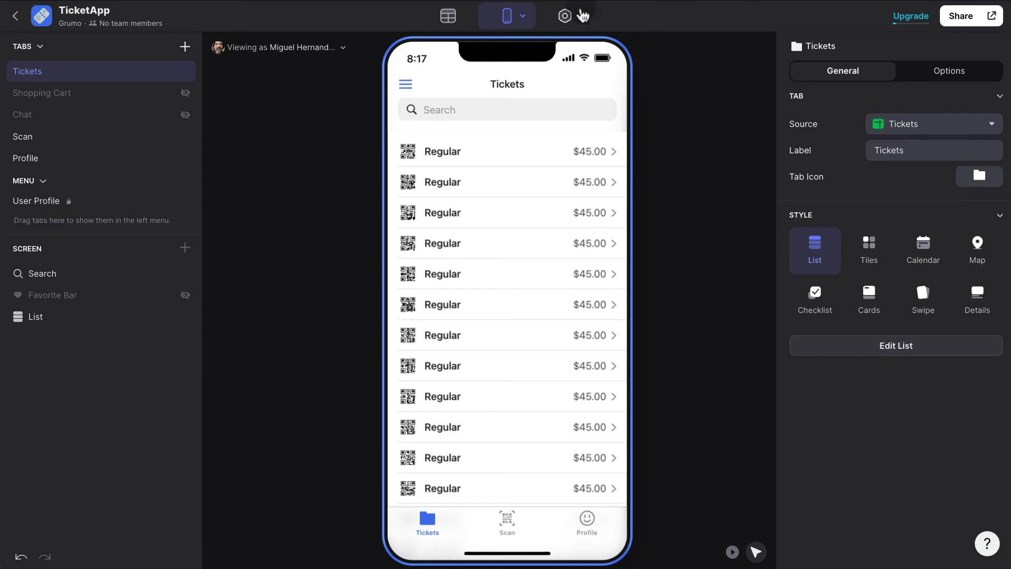
{"action": "left_click", "coordinate": [565, 15]}
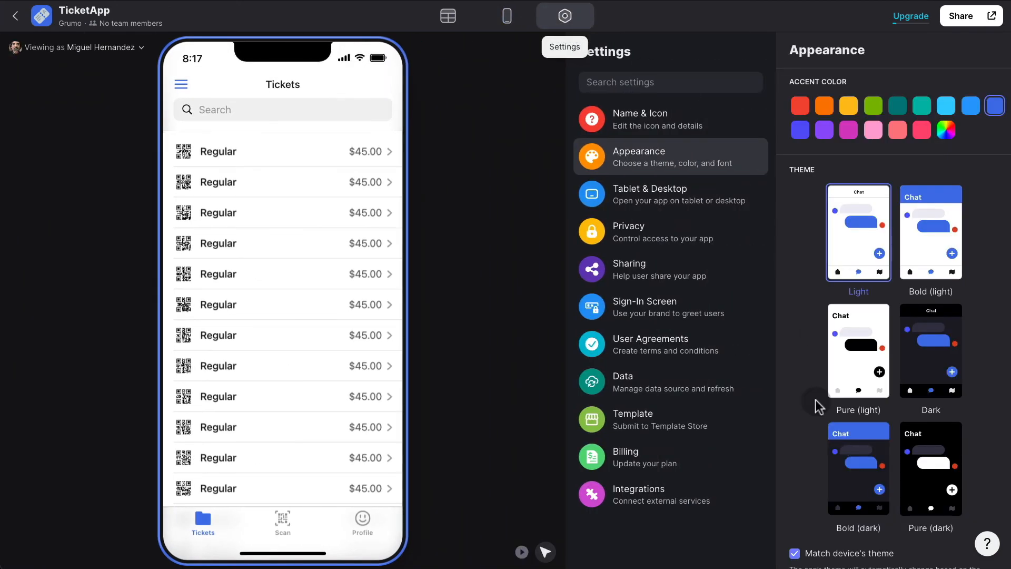
{"action": "left_click", "coordinate": [795, 553]}
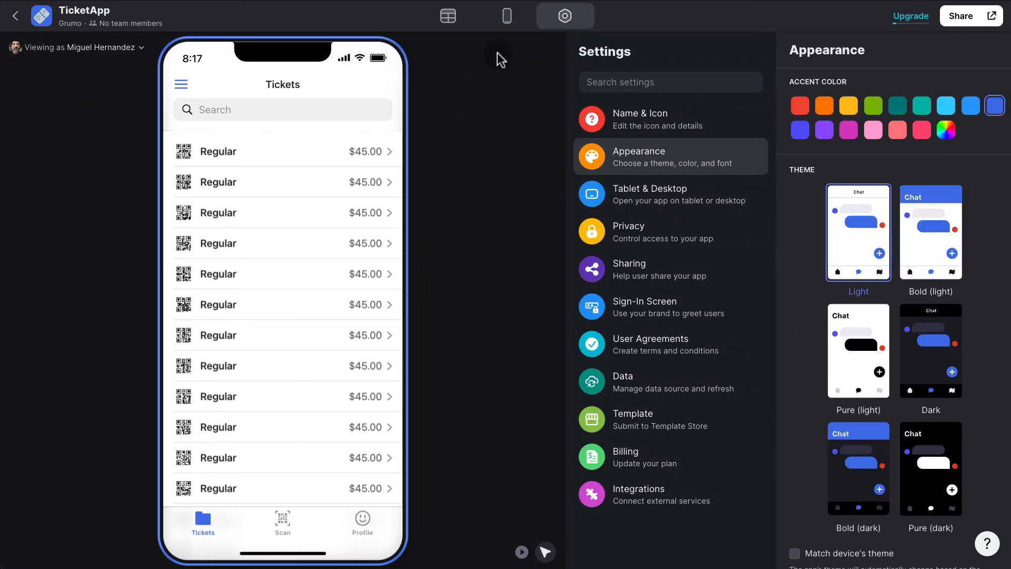
{"action": "left_click", "coordinate": [507, 16]}
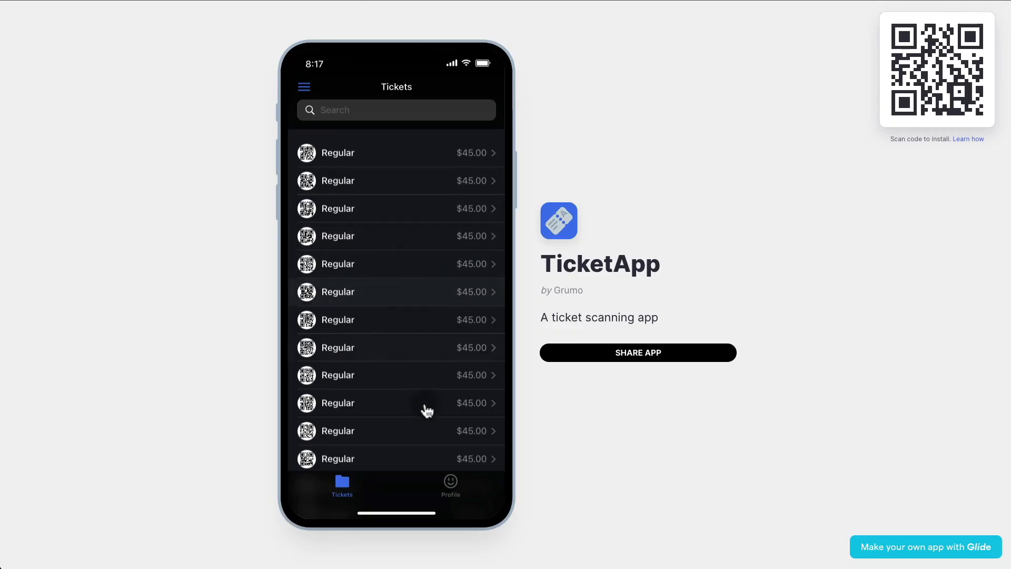
Open a $45.00 Regular ticket, start and cancel checkout, then view the Profile screen.
{"action": "scroll", "coordinate": [427, 411], "scroll_direction": "down", "scroll_amount": 8}
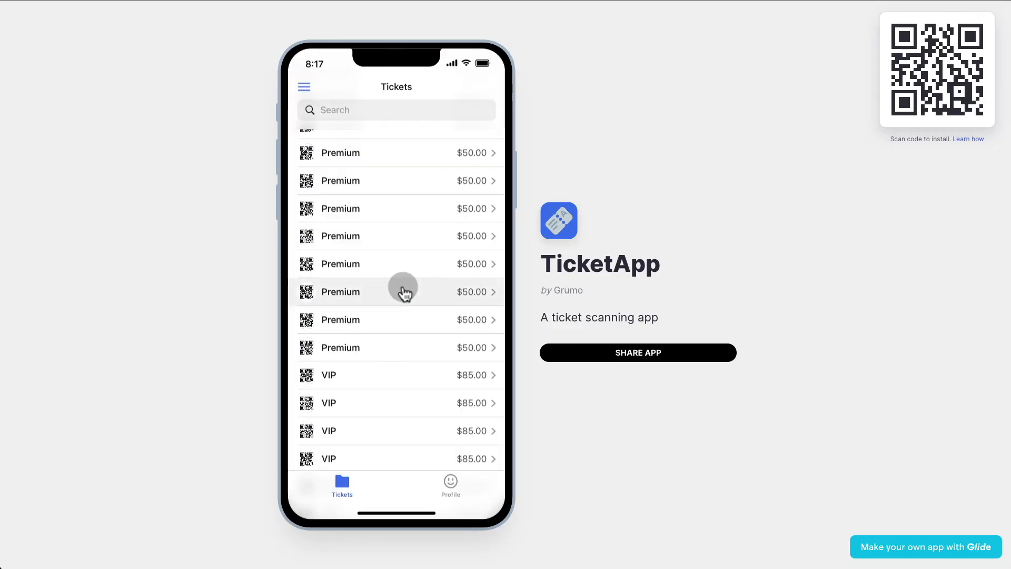
{"action": "scroll", "coordinate": [410, 274], "scroll_direction": "up", "scroll_amount": 3}
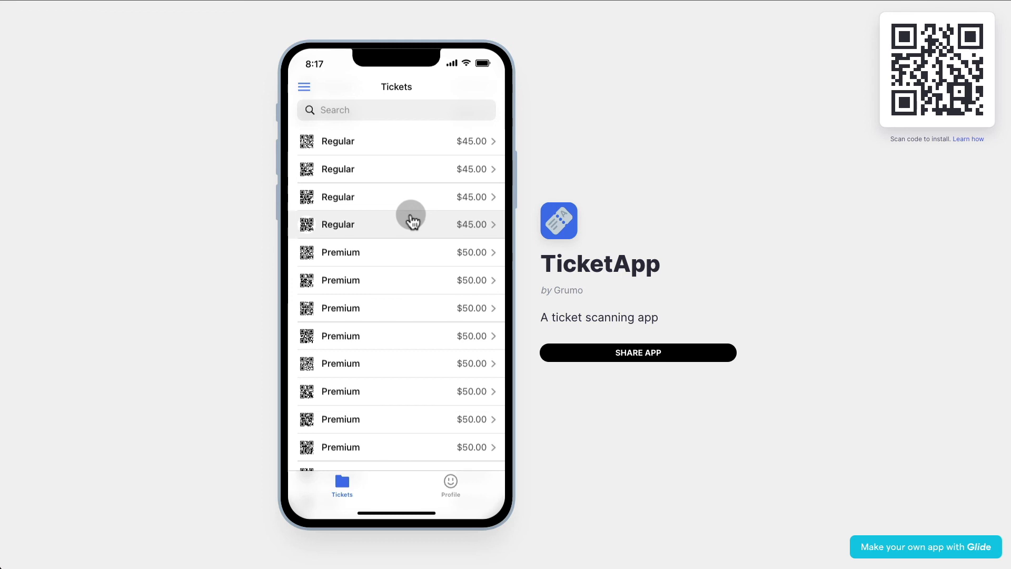
{"action": "scroll", "coordinate": [413, 220], "scroll_direction": "down", "scroll_amount": 5}
{"action": "scroll", "coordinate": [415, 231], "scroll_direction": "up", "scroll_amount": 5}
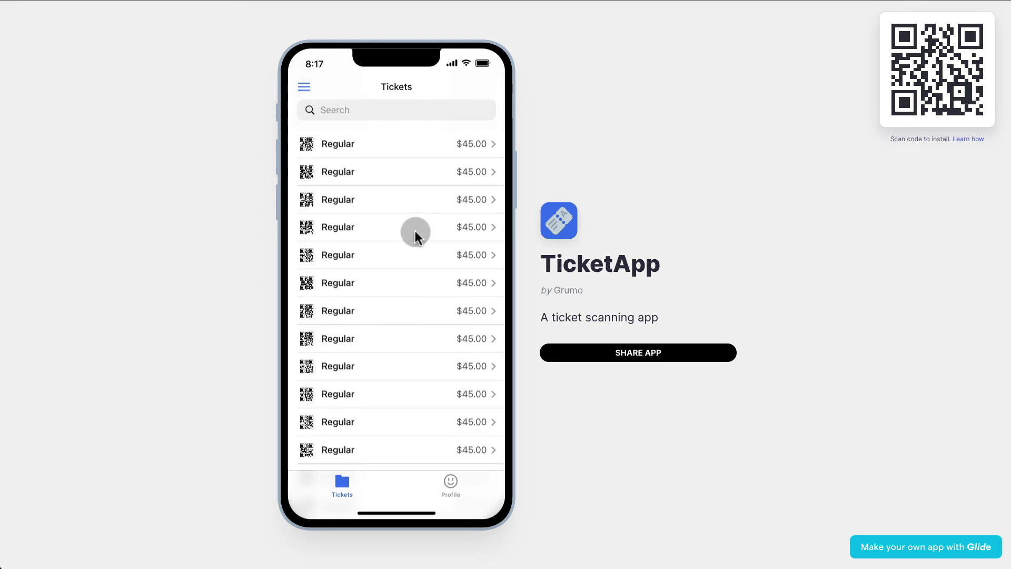
{"action": "left_click", "coordinate": [363, 312]}
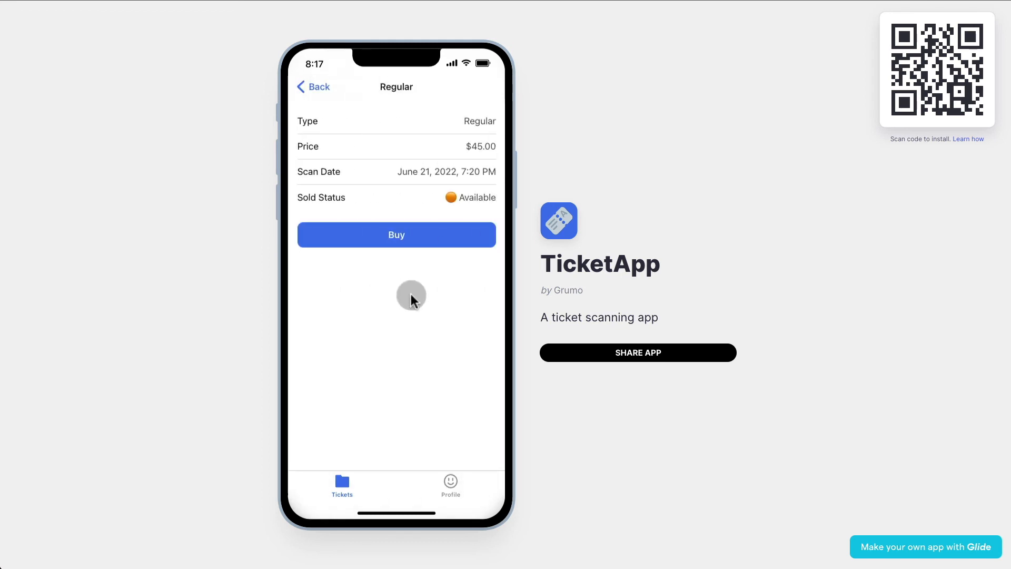
{"action": "left_click", "coordinate": [418, 241]}
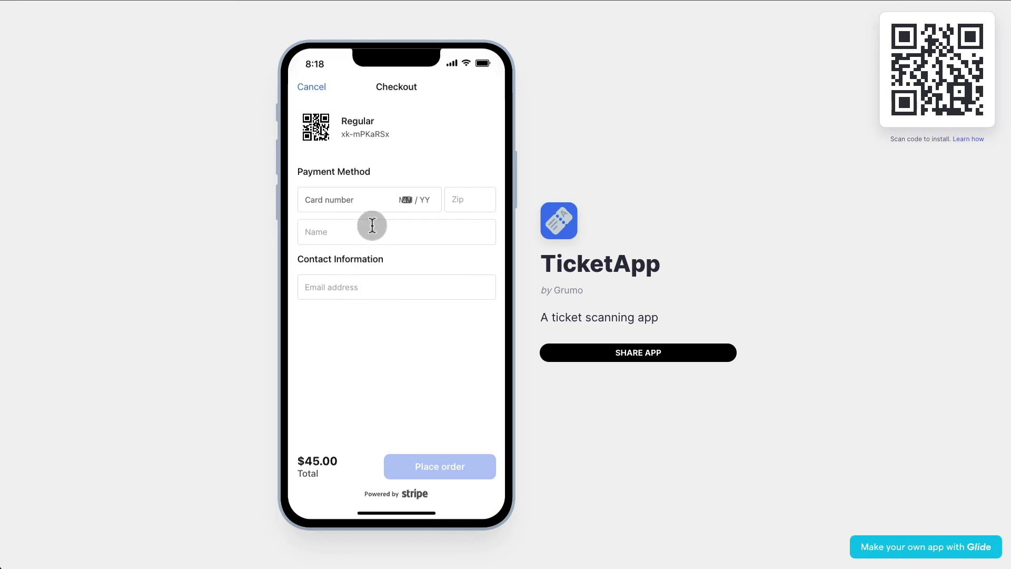
{"action": "left_click", "coordinate": [310, 87]}
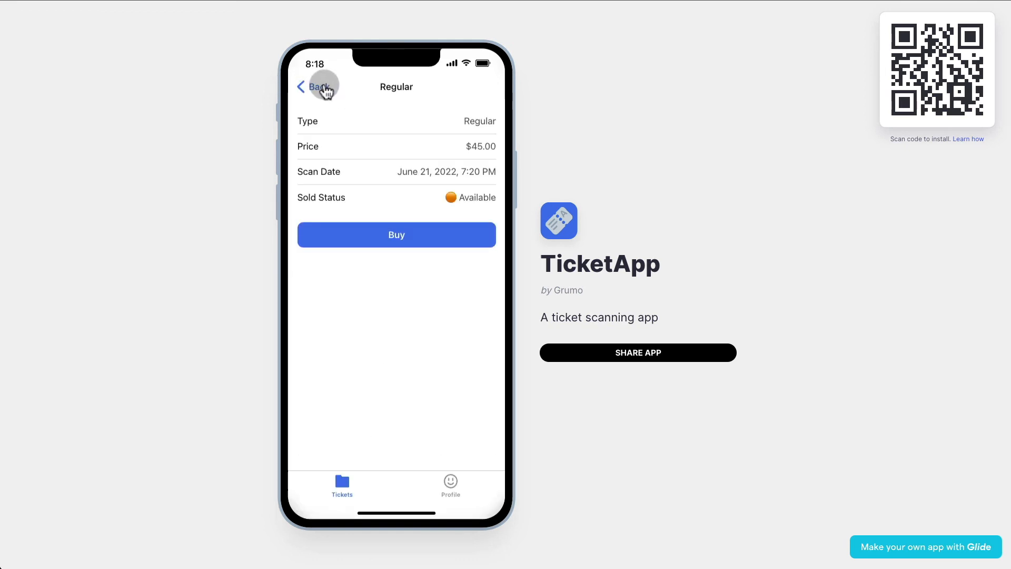
{"action": "left_click", "coordinate": [468, 489]}
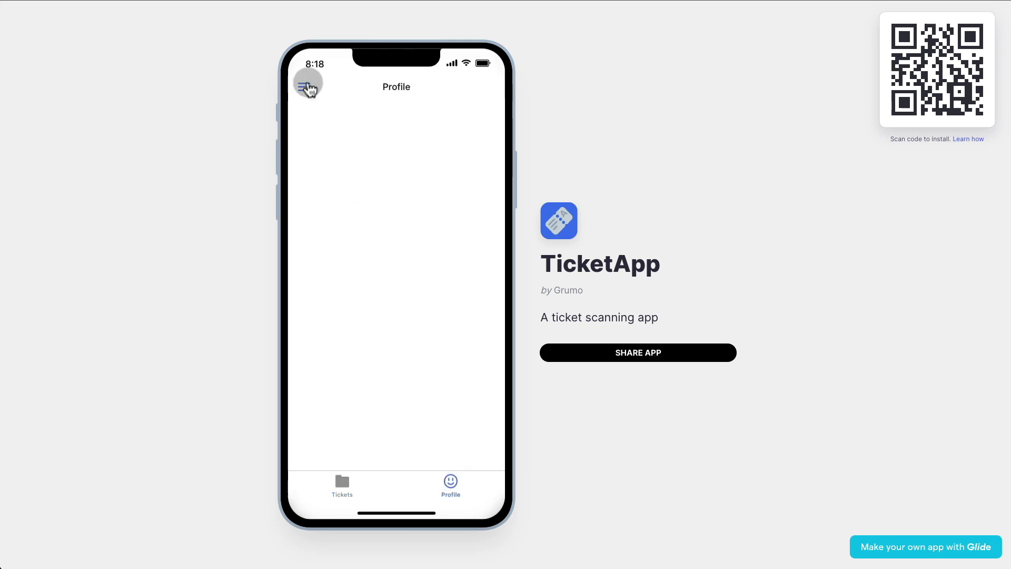
Sign in to the published app from the side menu, entering a user's name.
{"action": "left_click", "coordinate": [304, 87]}
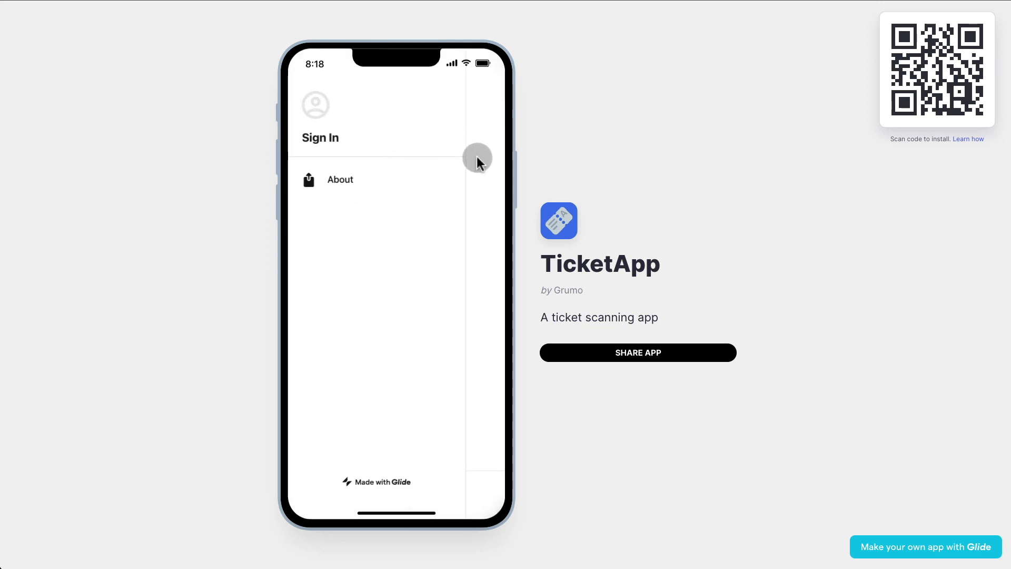
{"action": "left_click", "coordinate": [313, 140]}
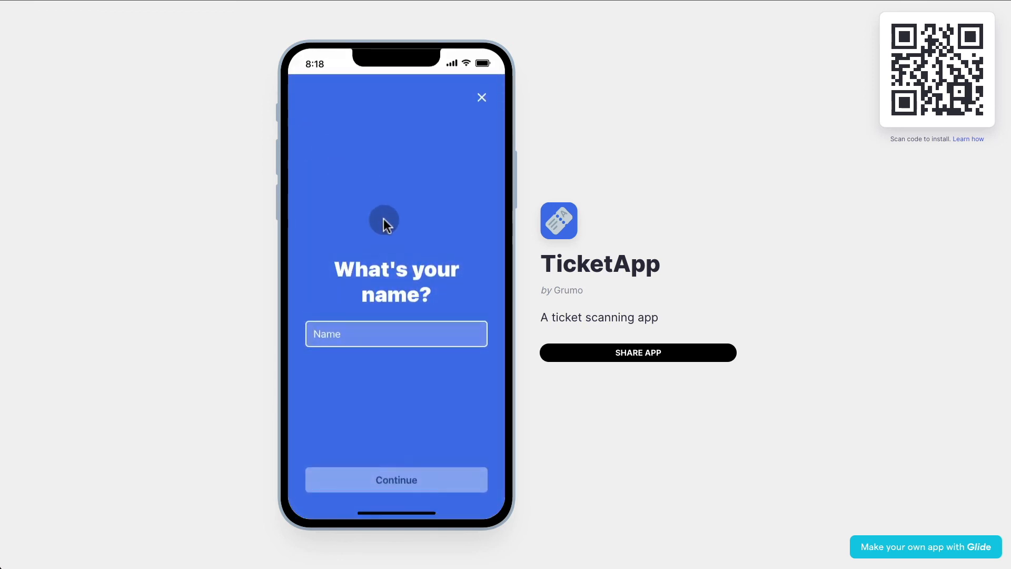
{"action": "left_click", "coordinate": [482, 97]}
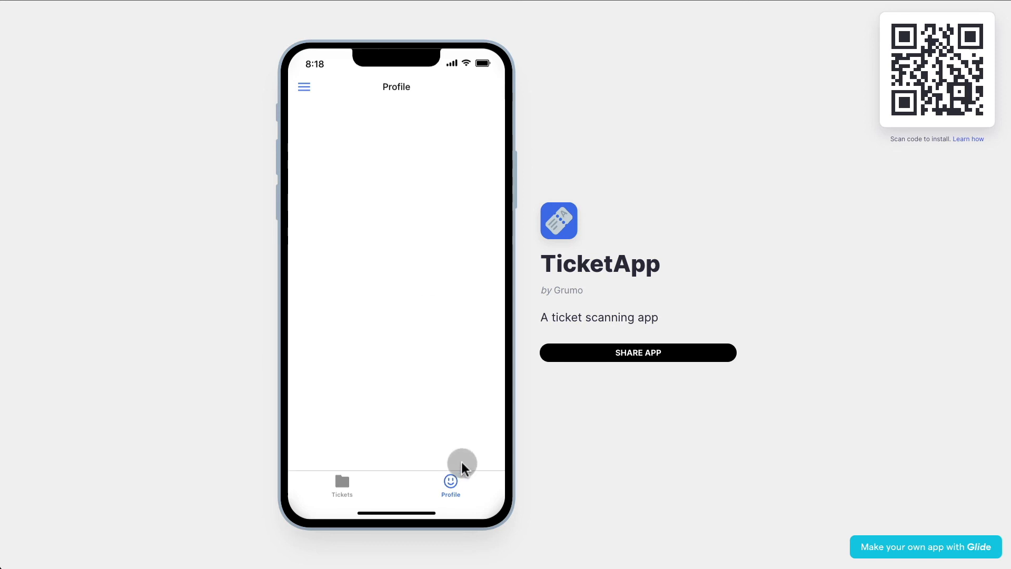
{"action": "left_click", "coordinate": [305, 91]}
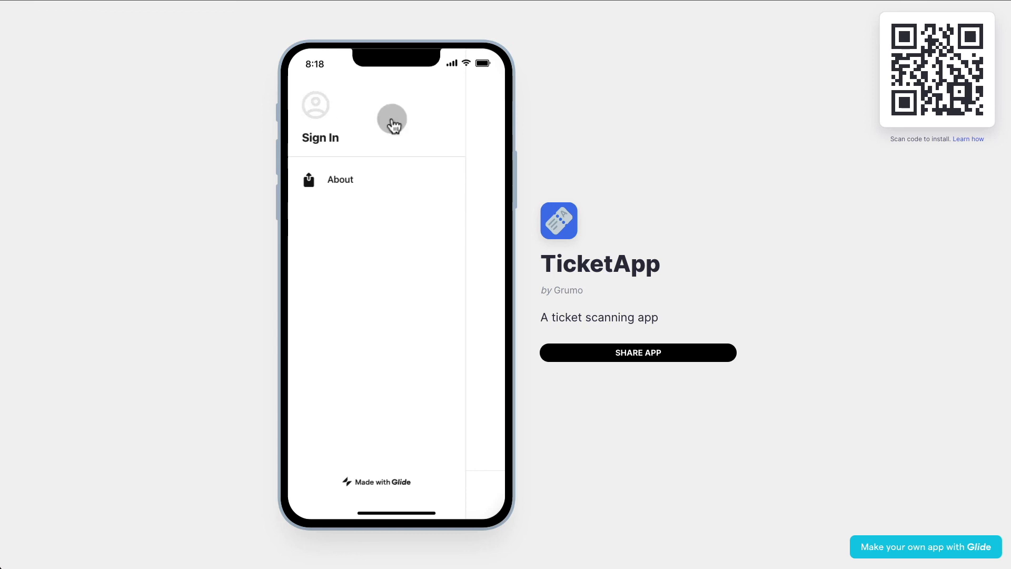
{"action": "left_click", "coordinate": [325, 126]}
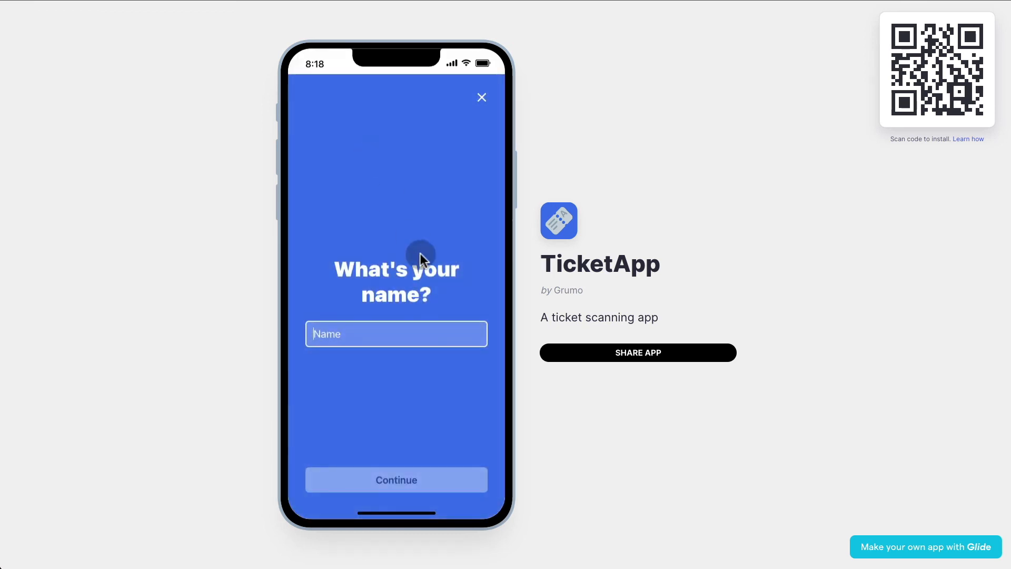
{"action": "left_click", "coordinate": [402, 332]}
{"action": "type", "text": "Miguel"}
{"action": "left_click", "coordinate": [412, 481]}
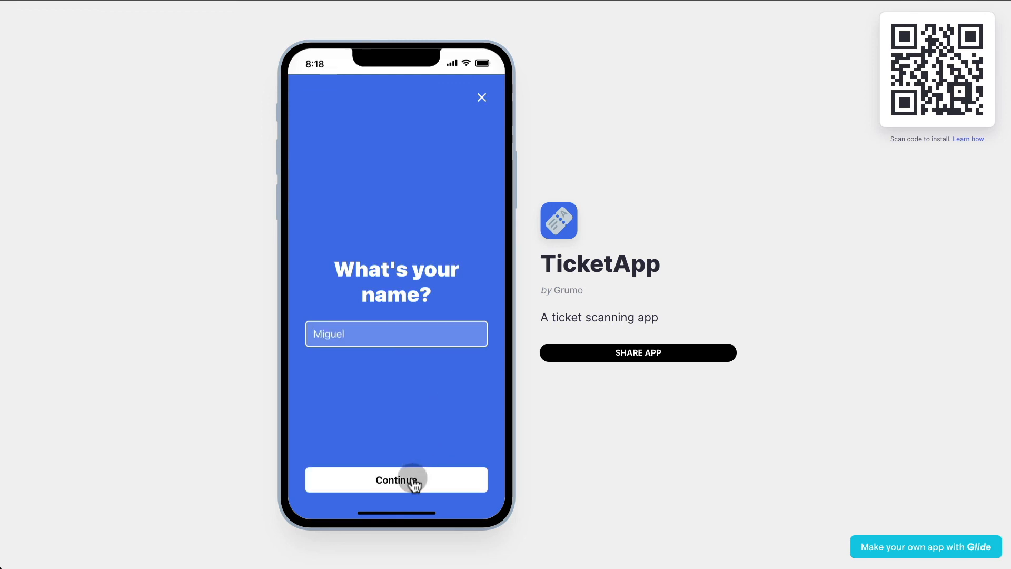
{"action": "left_click", "coordinate": [414, 479]}
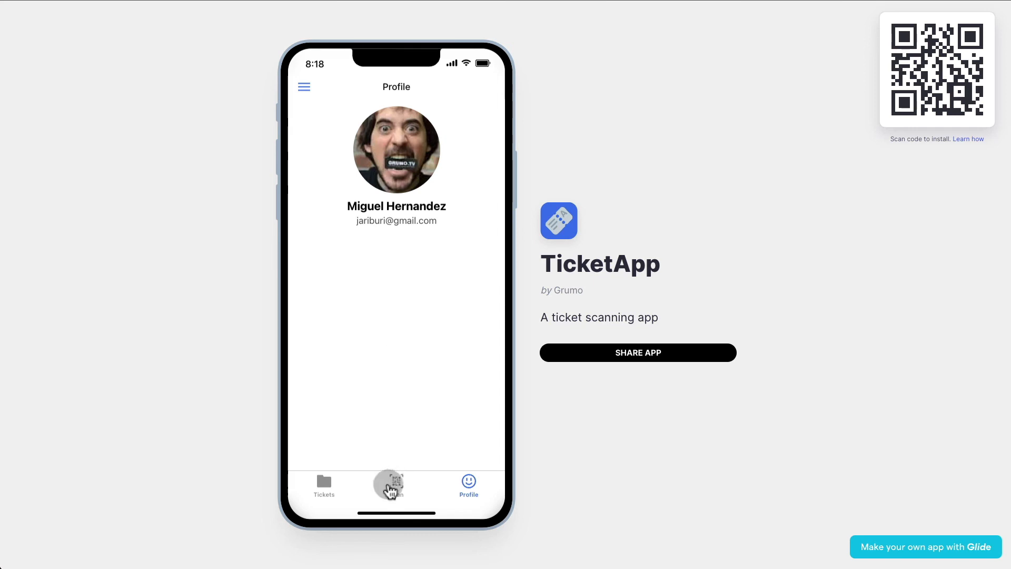
Visit the Scan, Tickets and Profile screens, then open the ticket scanner.
{"action": "left_click", "coordinate": [390, 481]}
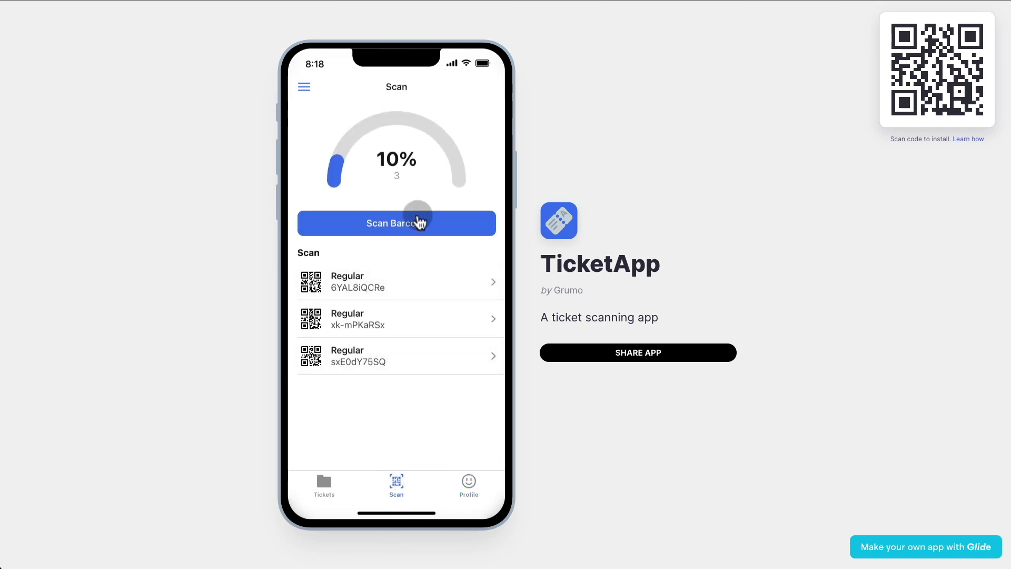
{"action": "left_click", "coordinate": [329, 497]}
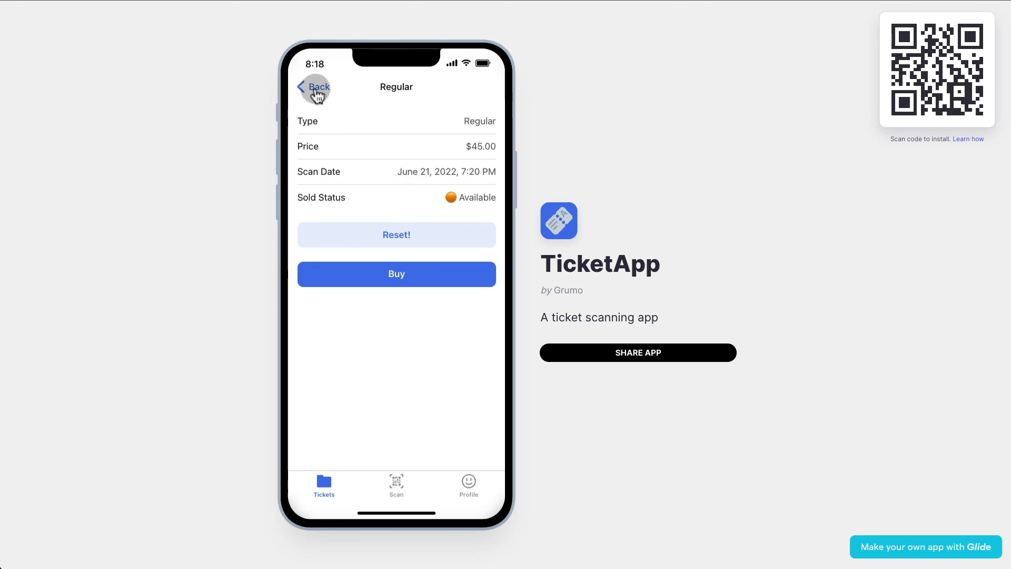
{"action": "left_click", "coordinate": [311, 87]}
{"action": "left_click", "coordinate": [468, 481]}
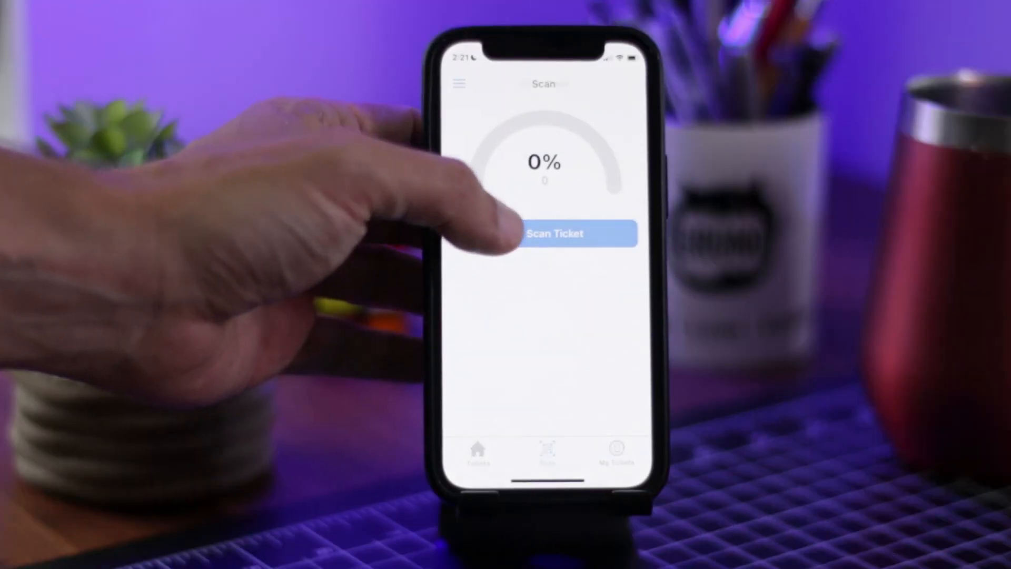
{"action": "left_click", "coordinate": [556, 233]}
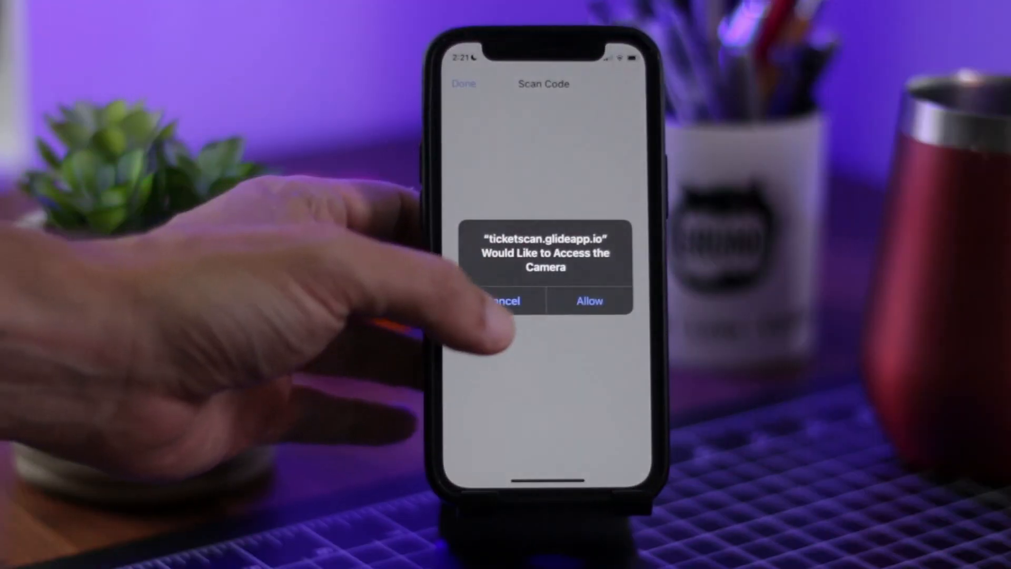
Grant camera access and confirm the scanned VIP ticket as valid.
{"action": "left_click", "coordinate": [587, 296]}
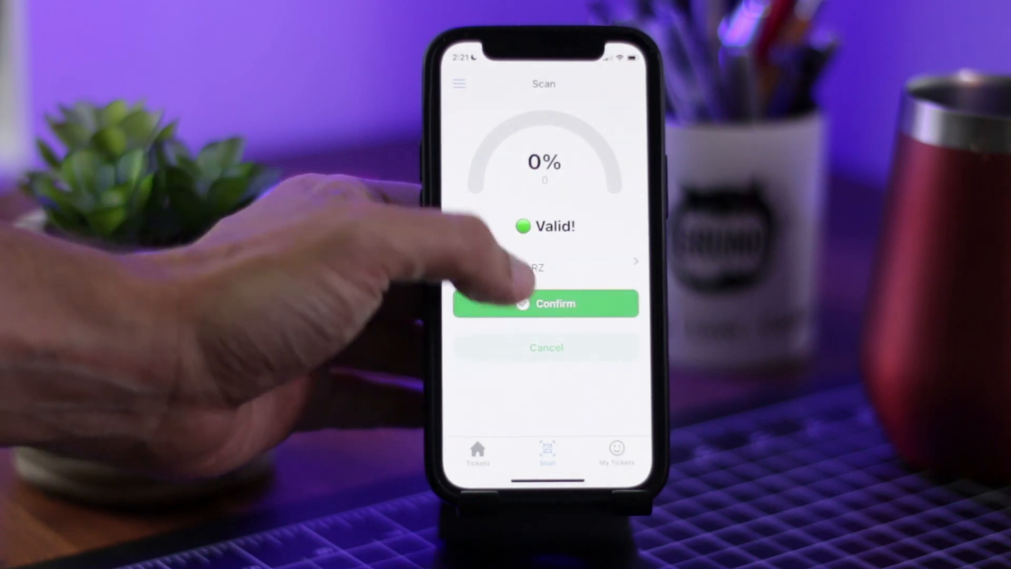
{"action": "left_click", "coordinate": [526, 304]}
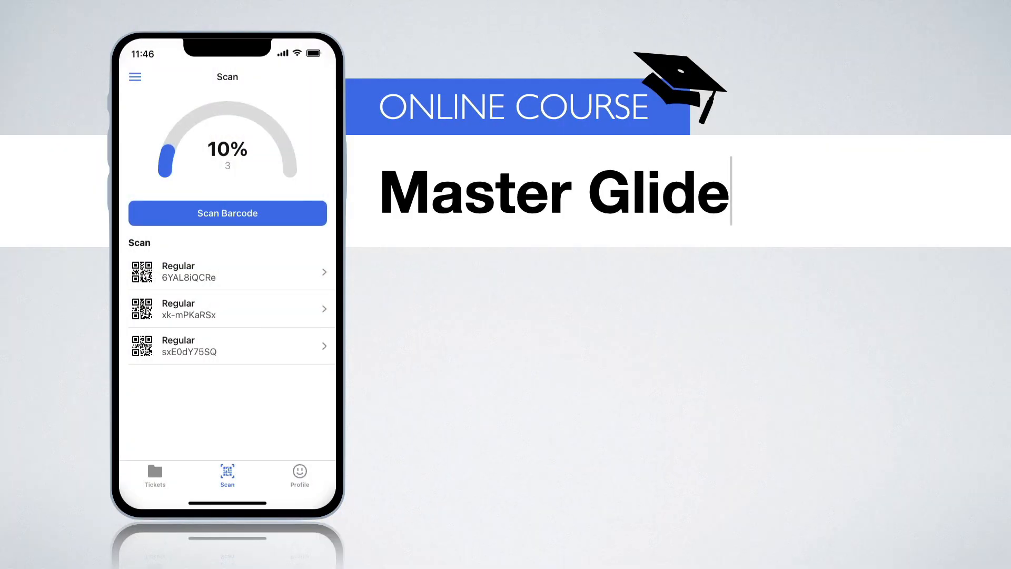